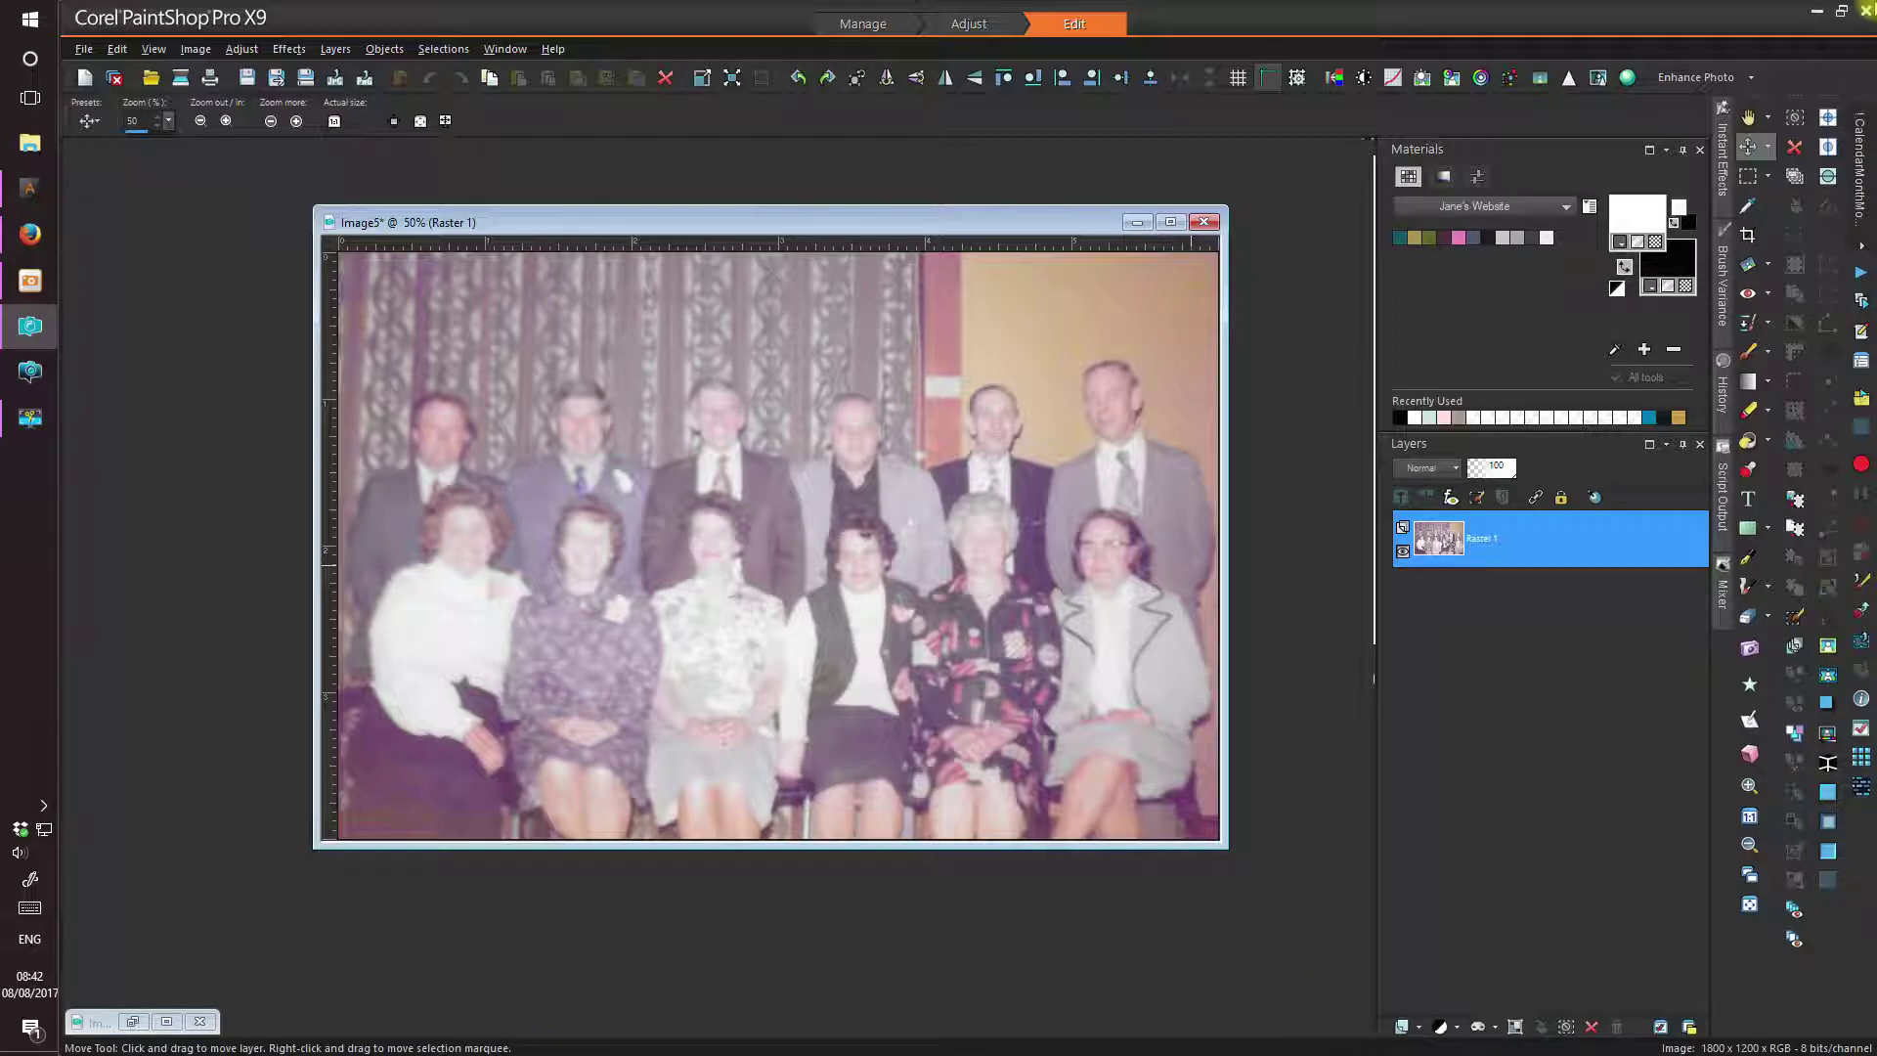
- Compare the faded Image5 and the restored Image2 side by side at 30% zoom and minimise both images
drag(829, 224, 594, 185)
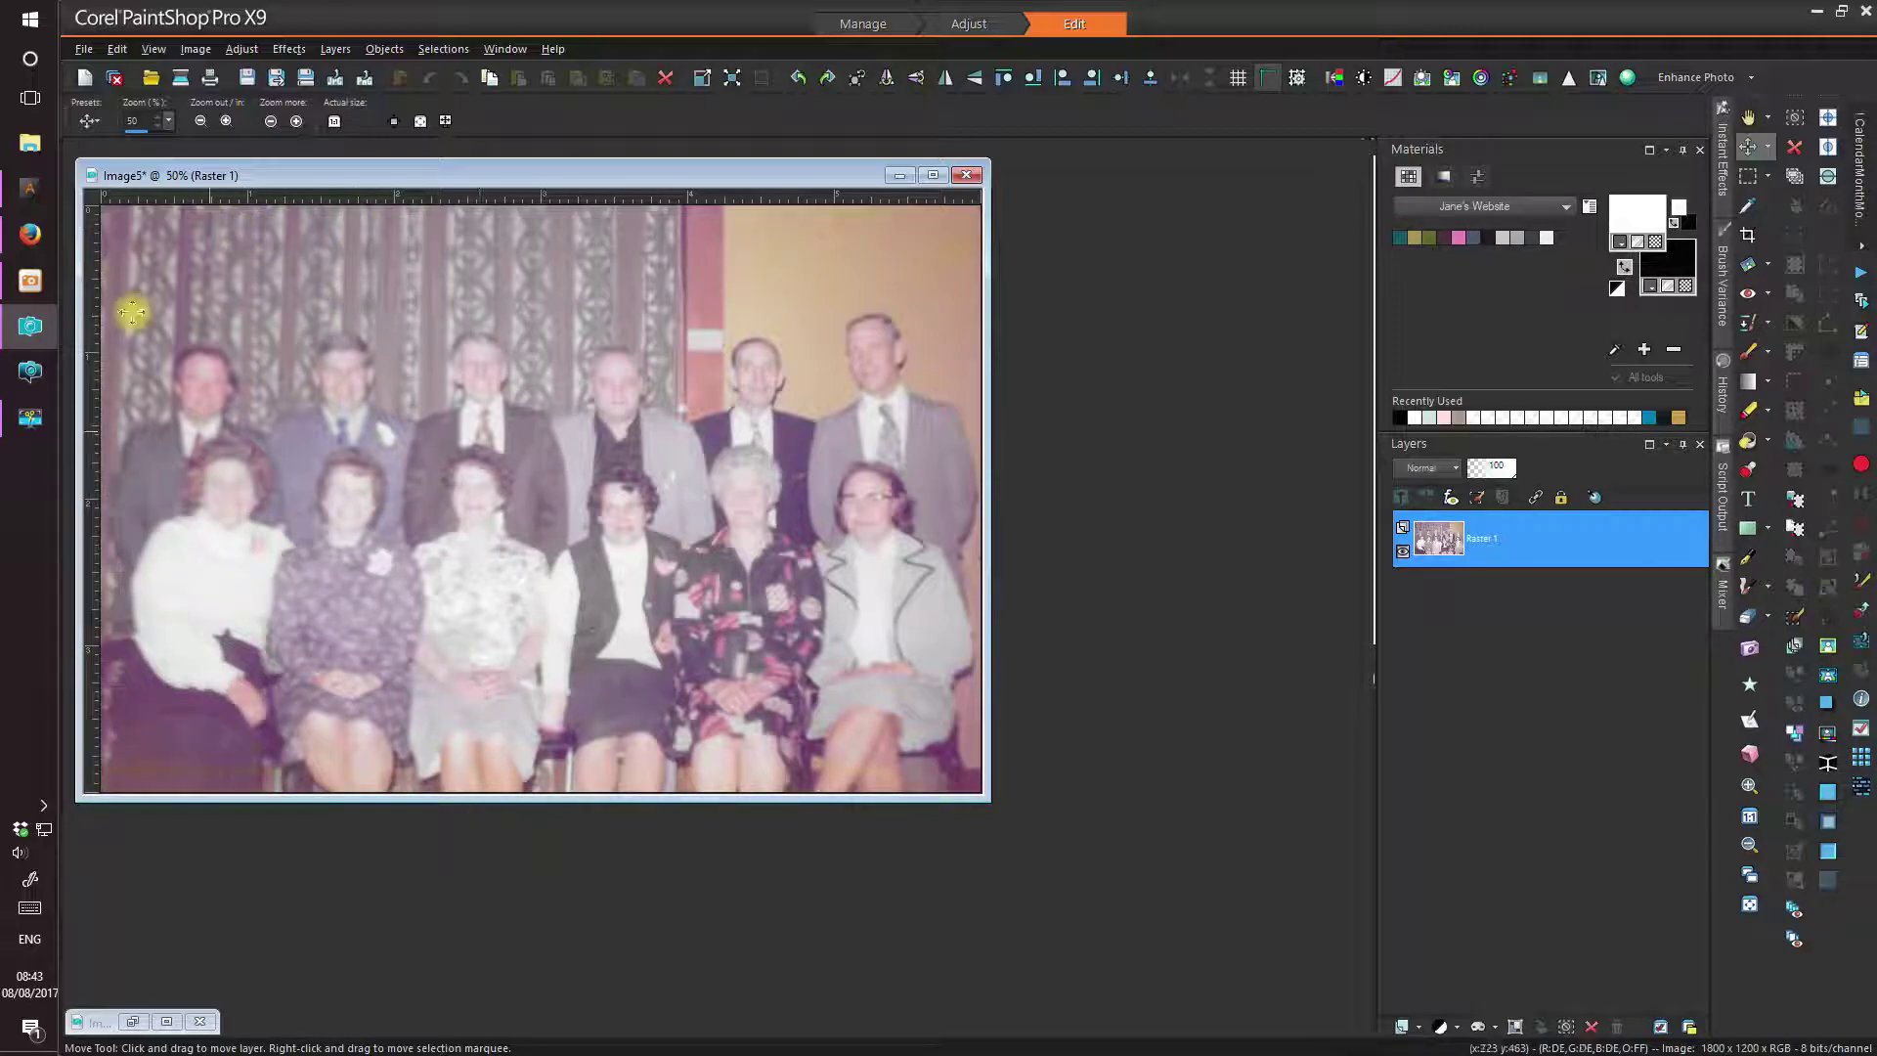
click(157, 125)
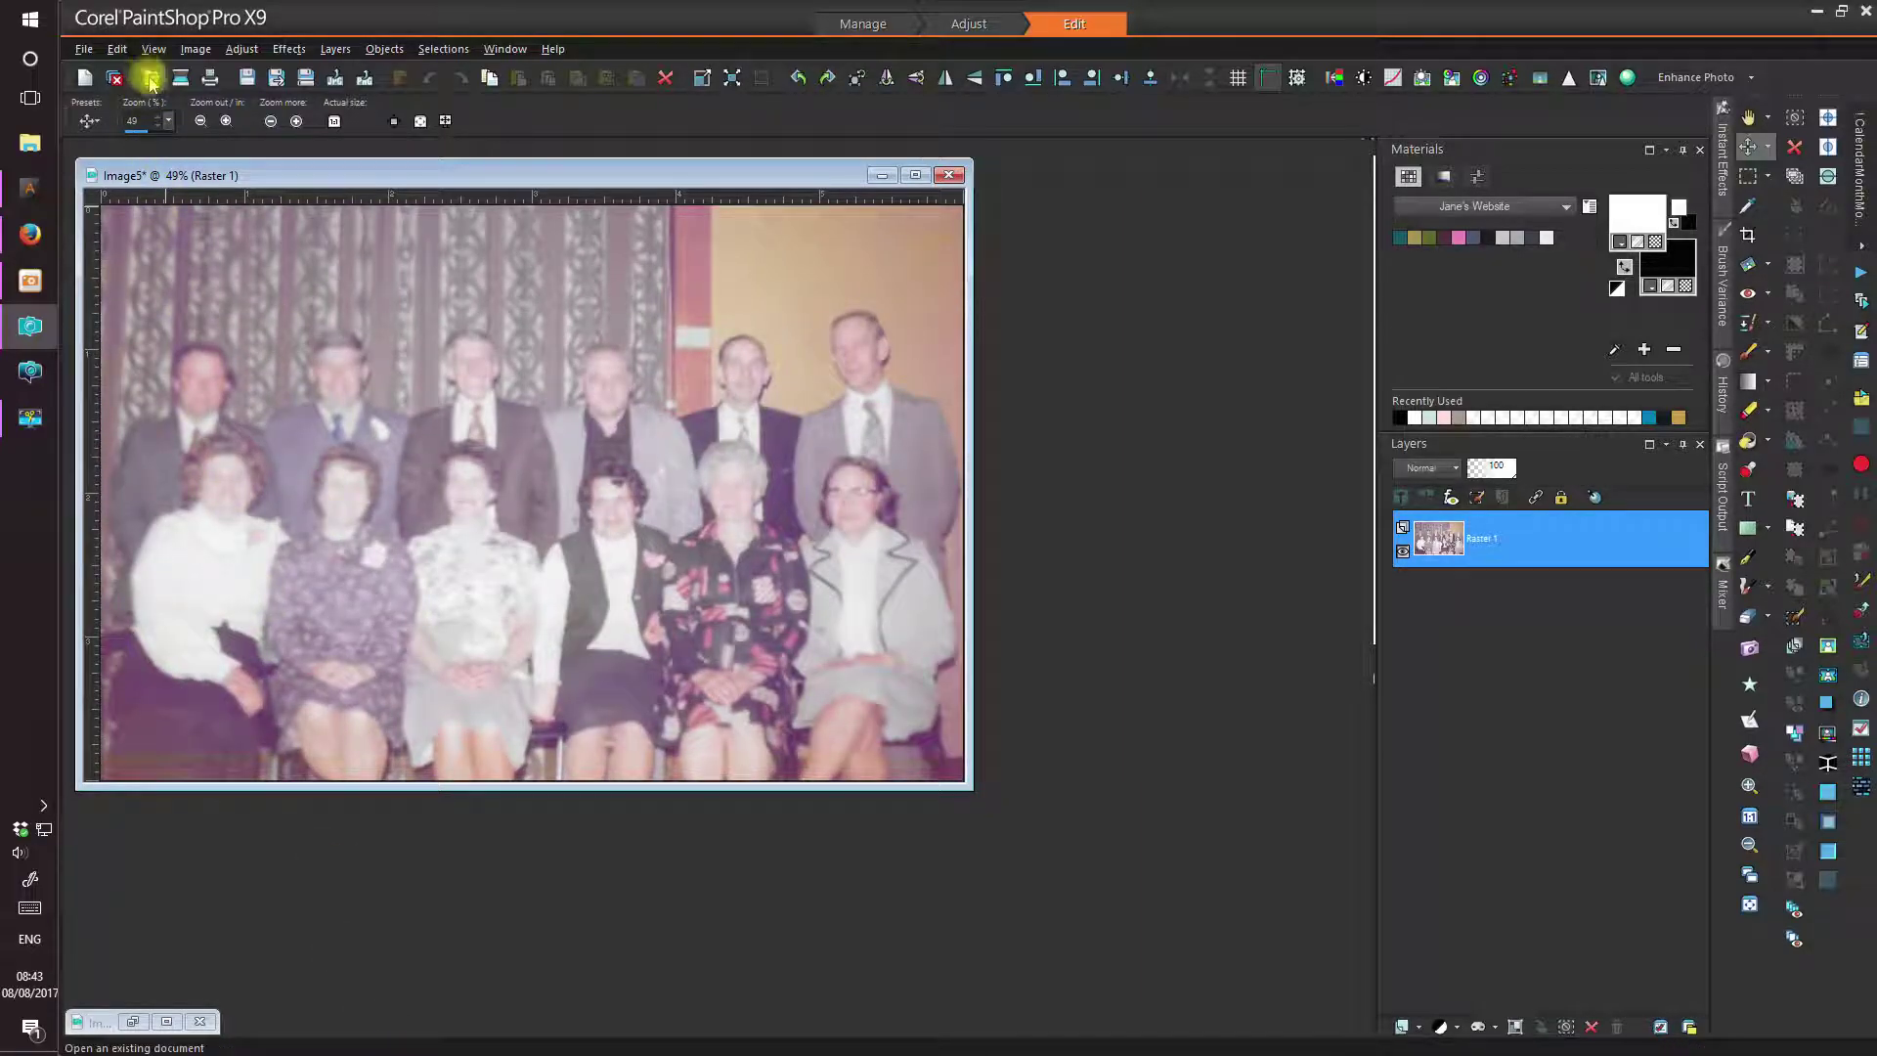
click(200, 122)
click(201, 121)
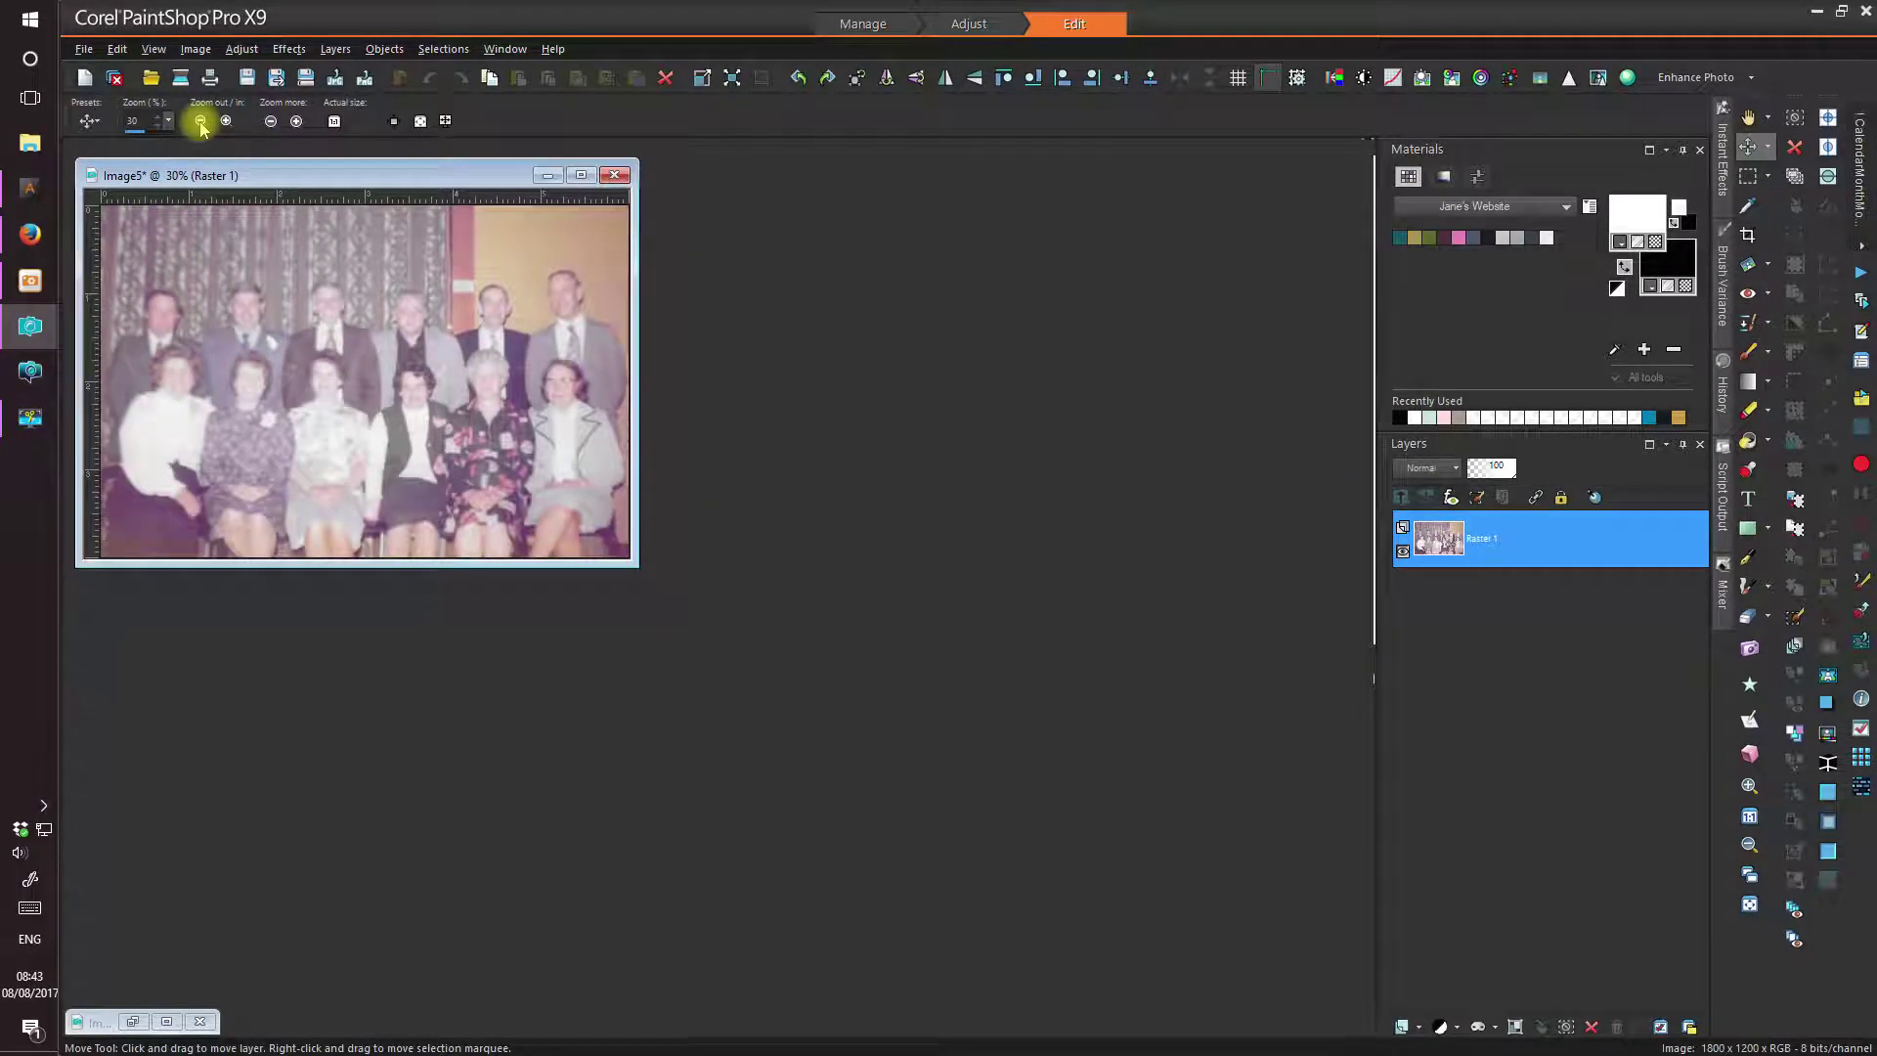
click(133, 1024)
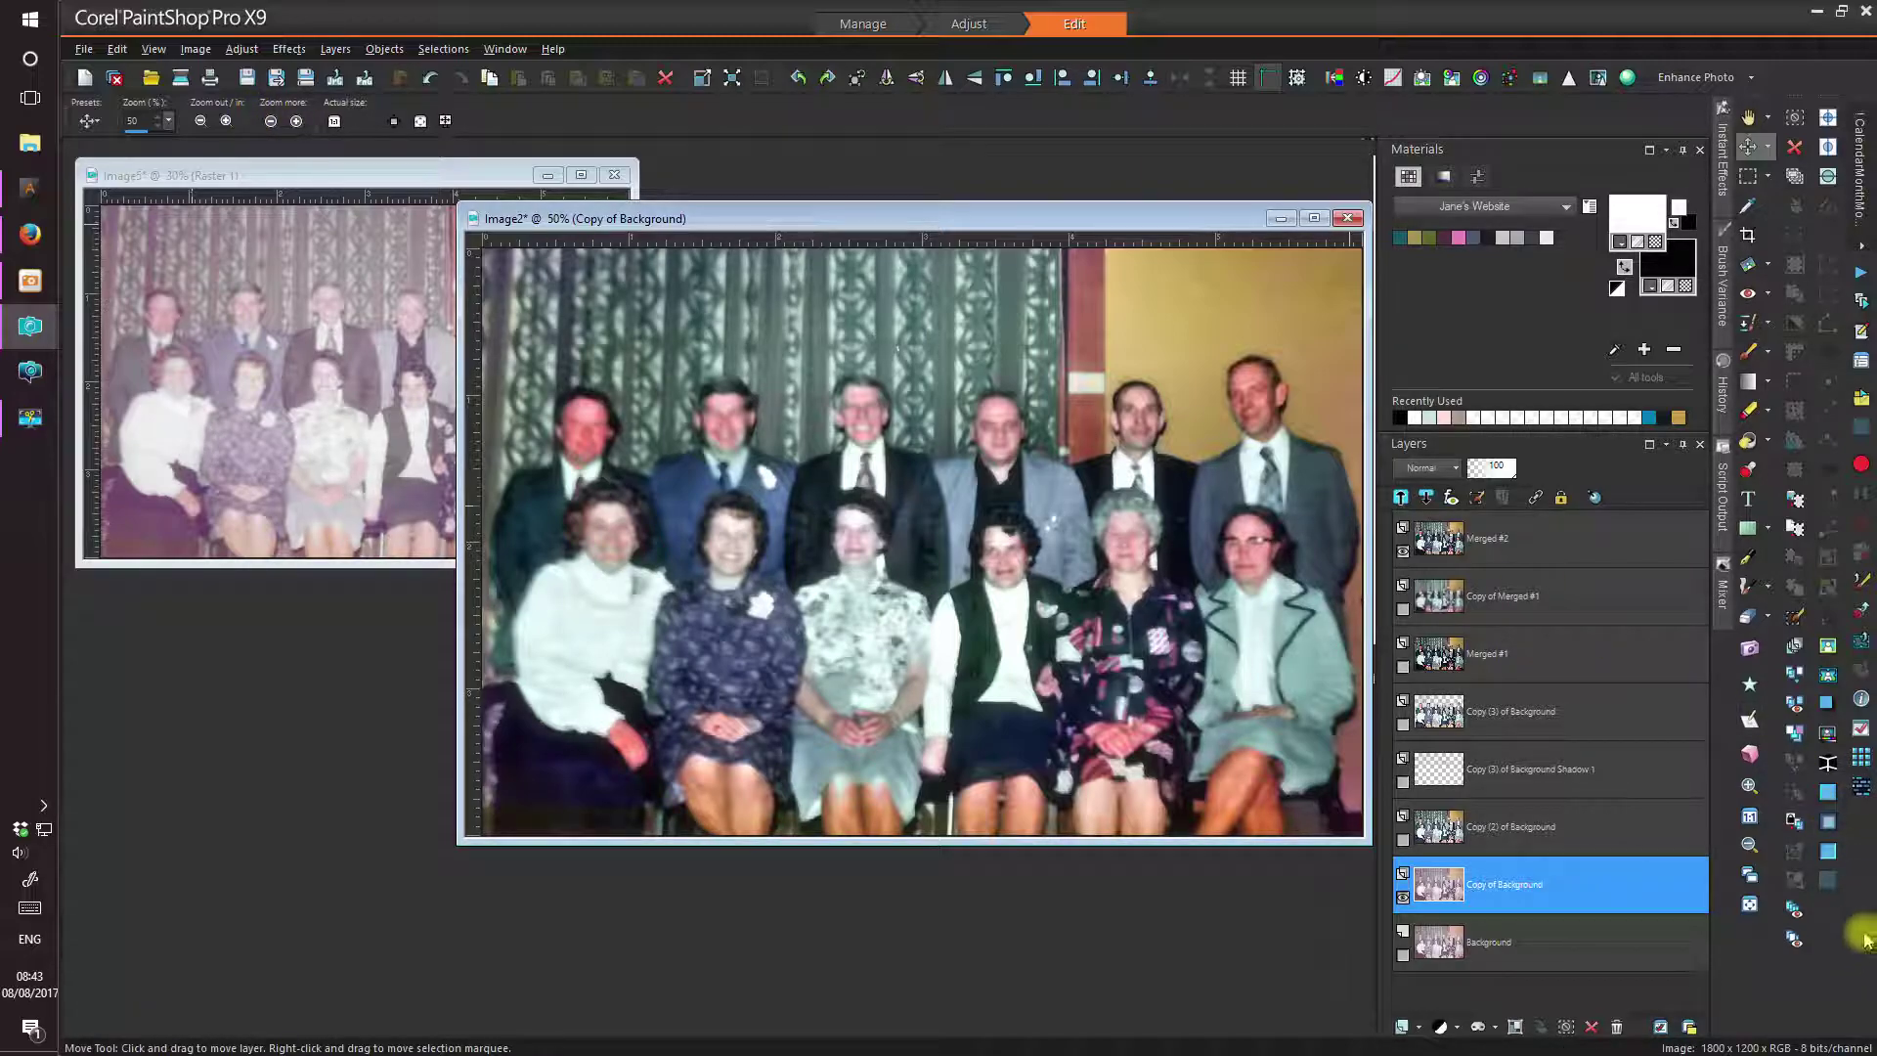
click(1749, 651)
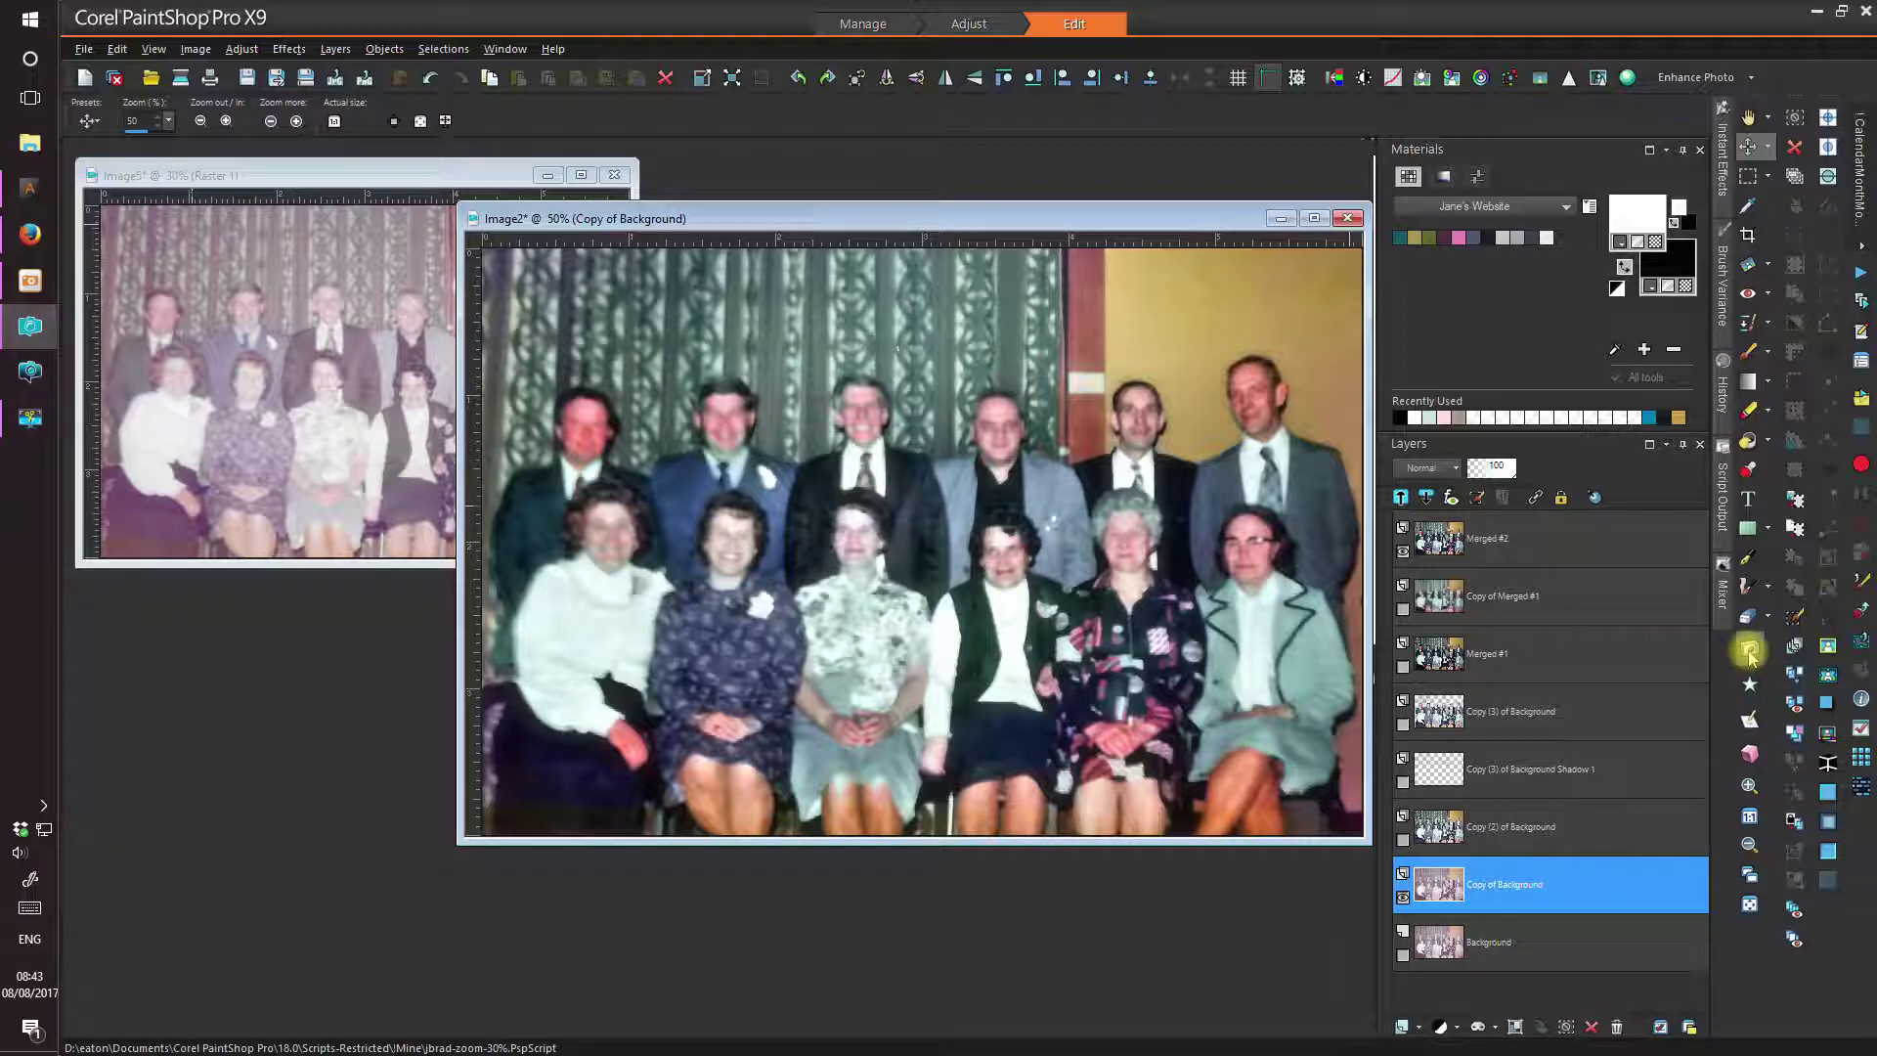
drag(804, 223, 991, 181)
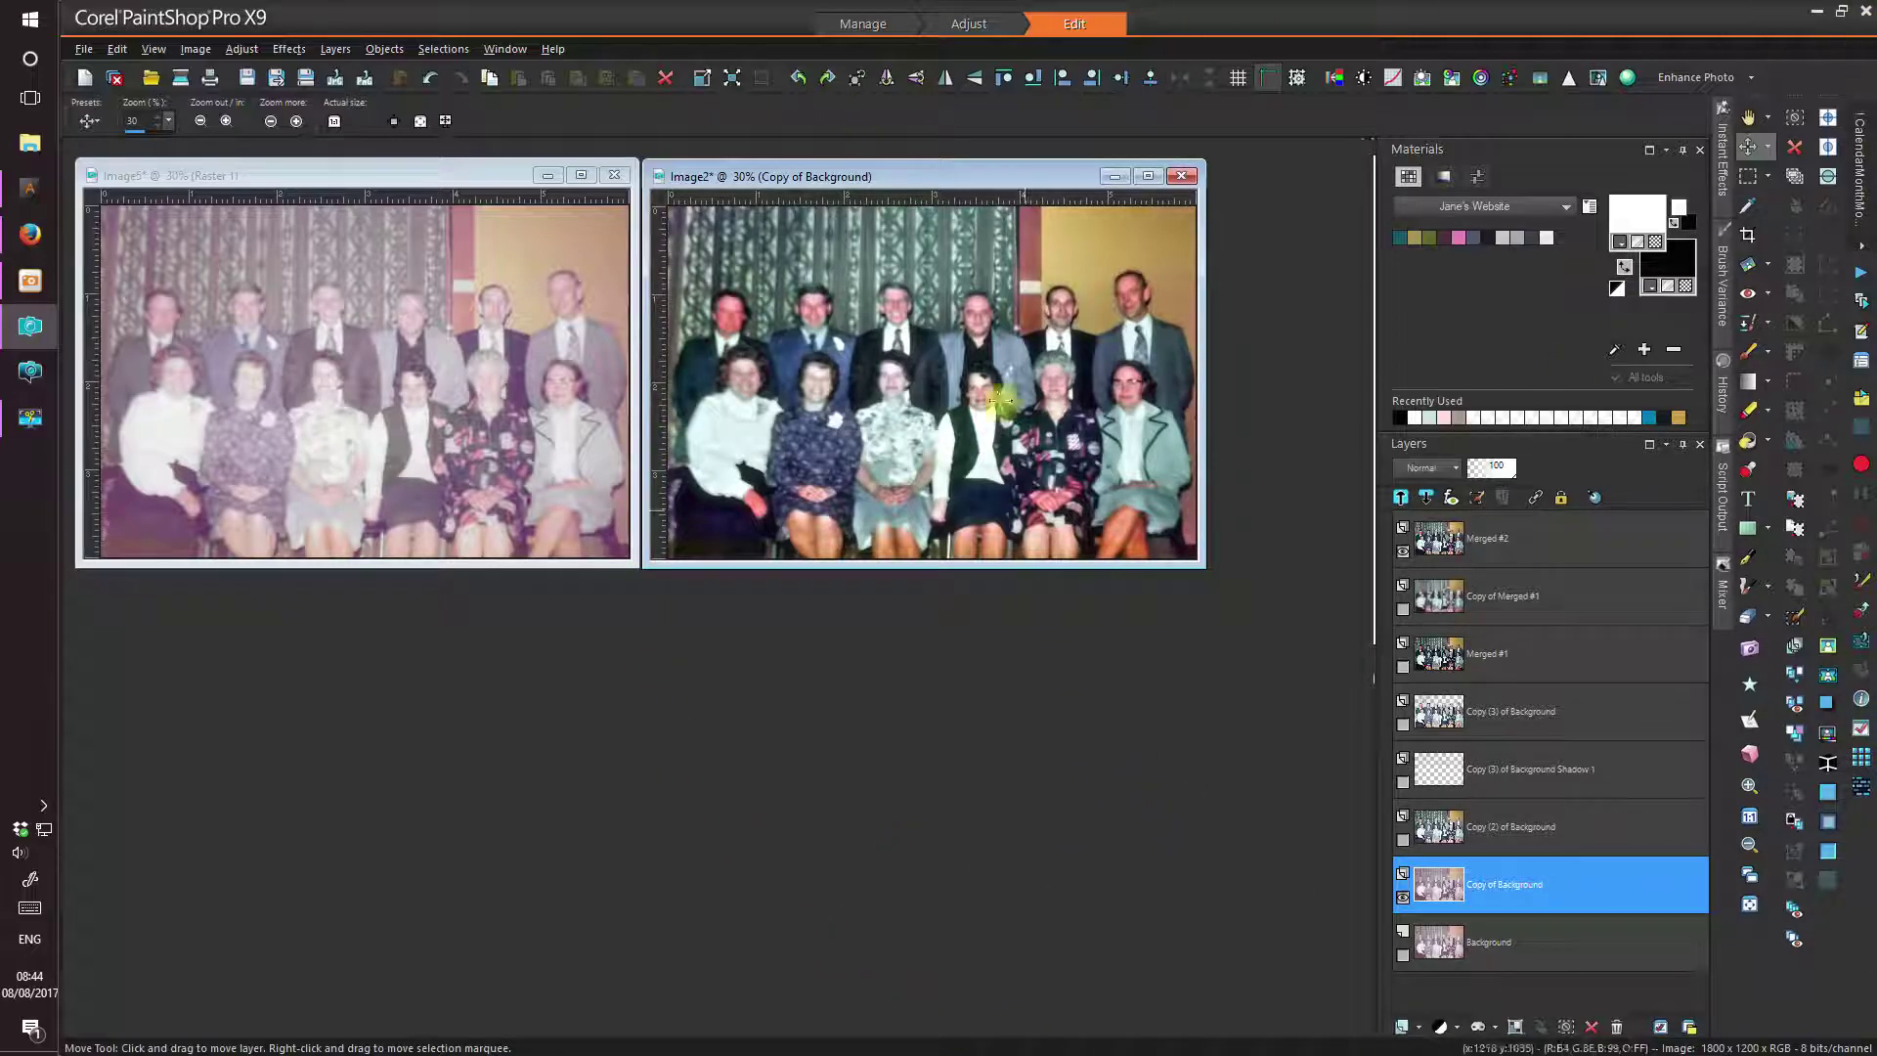
click(1116, 179)
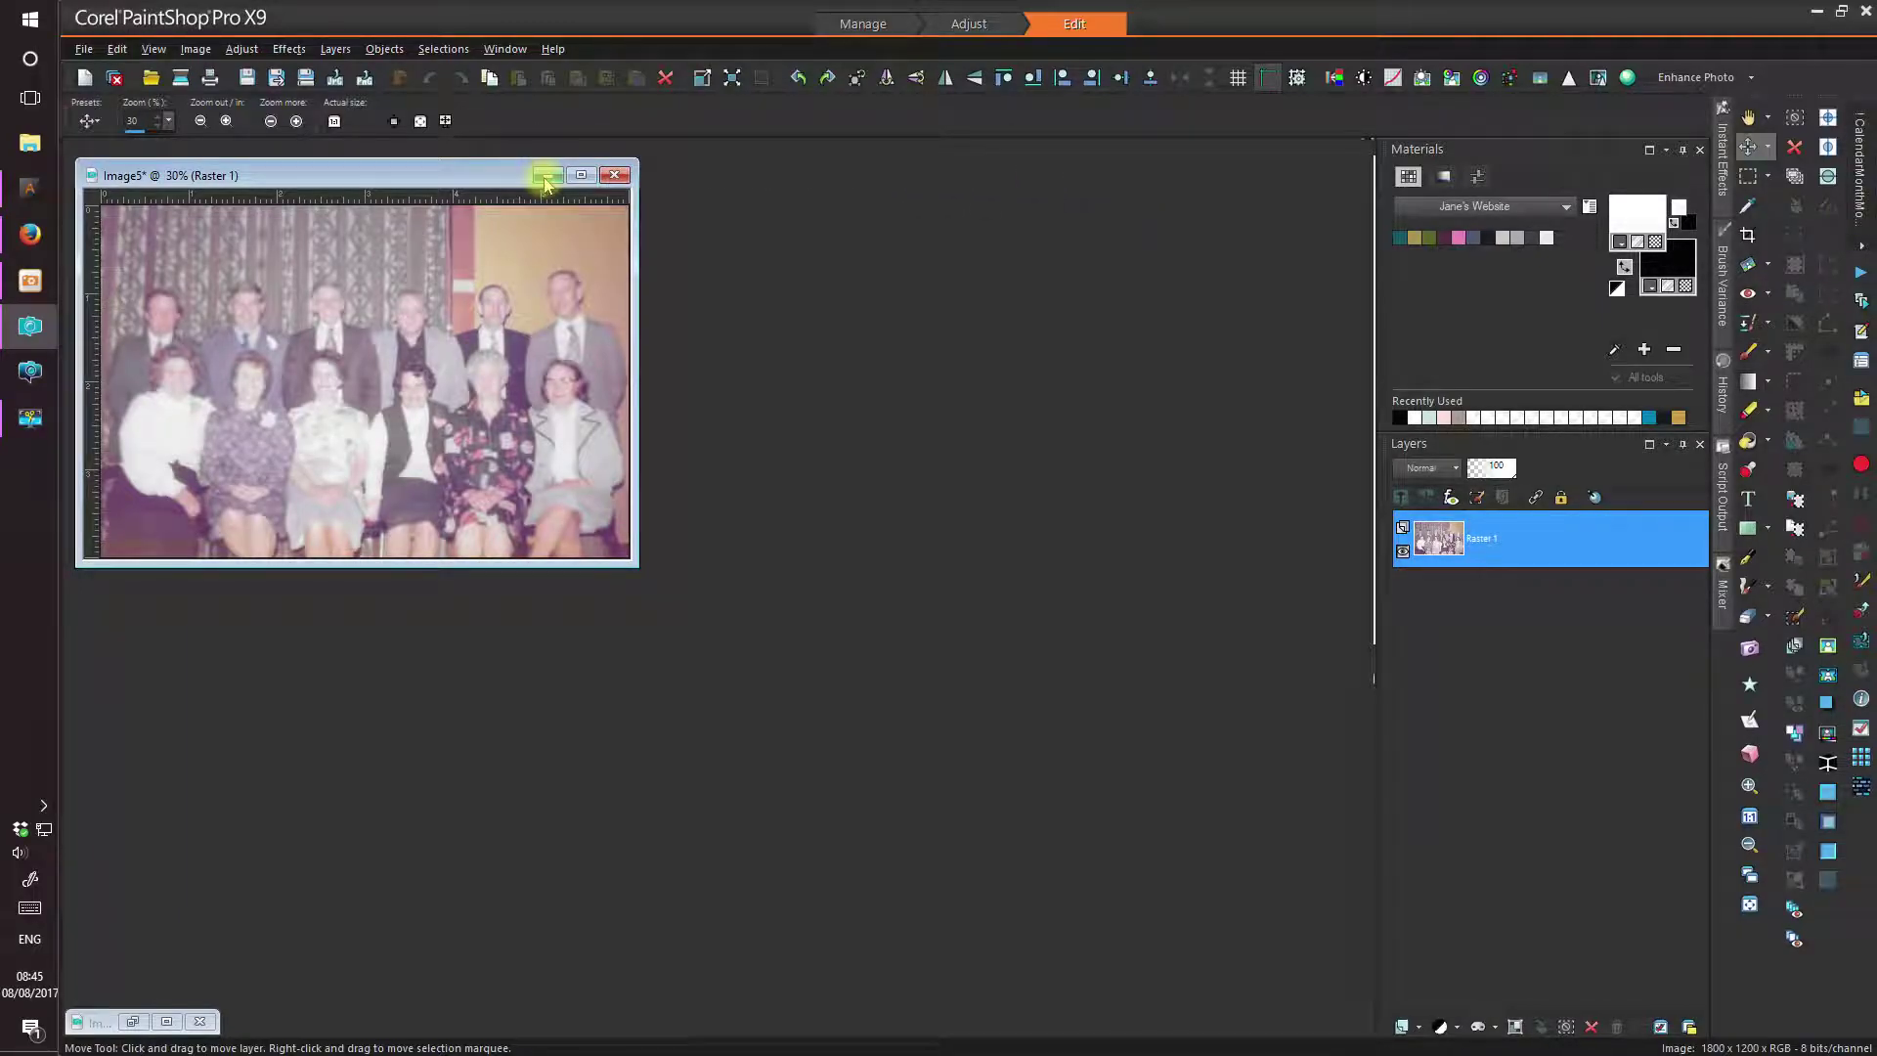
click(548, 176)
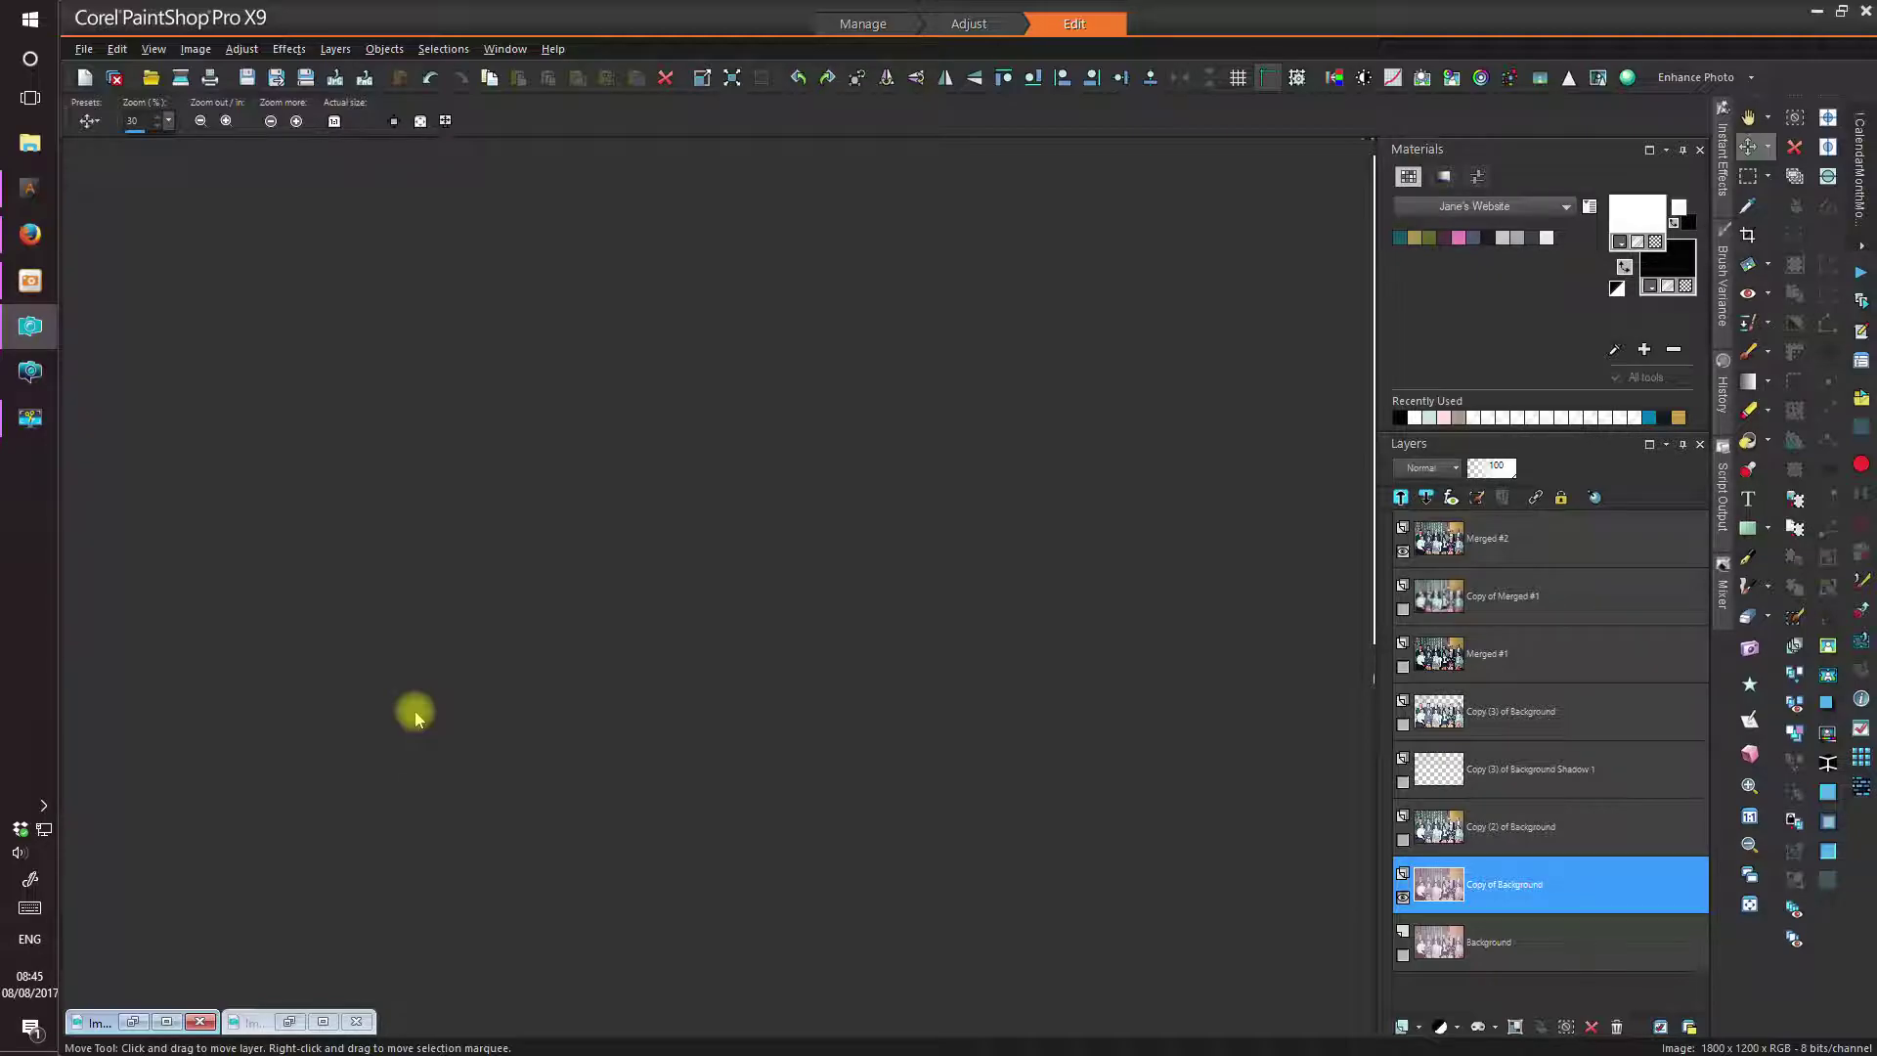
- Switch to ACDSee and open brothers-sisters-1978.jpg from the 08-August folder in PaintShop Pro
click(29, 280)
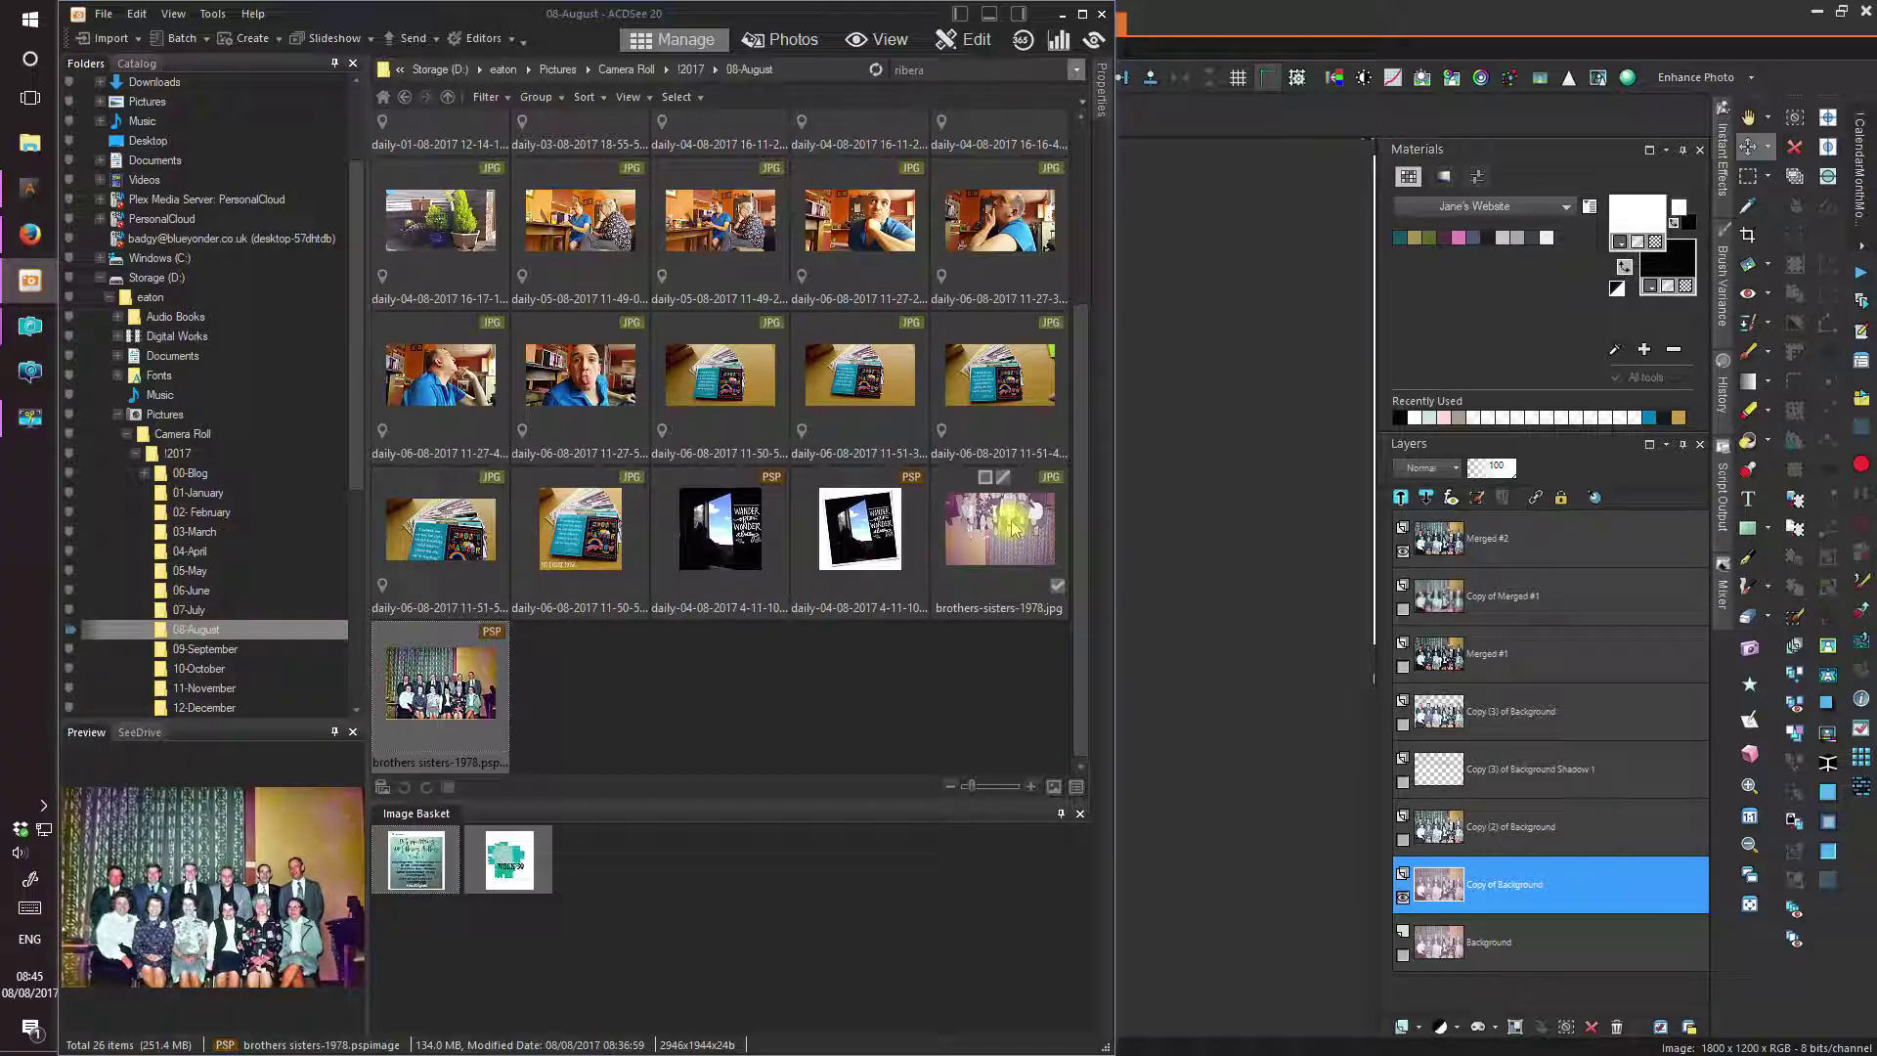
click(997, 543)
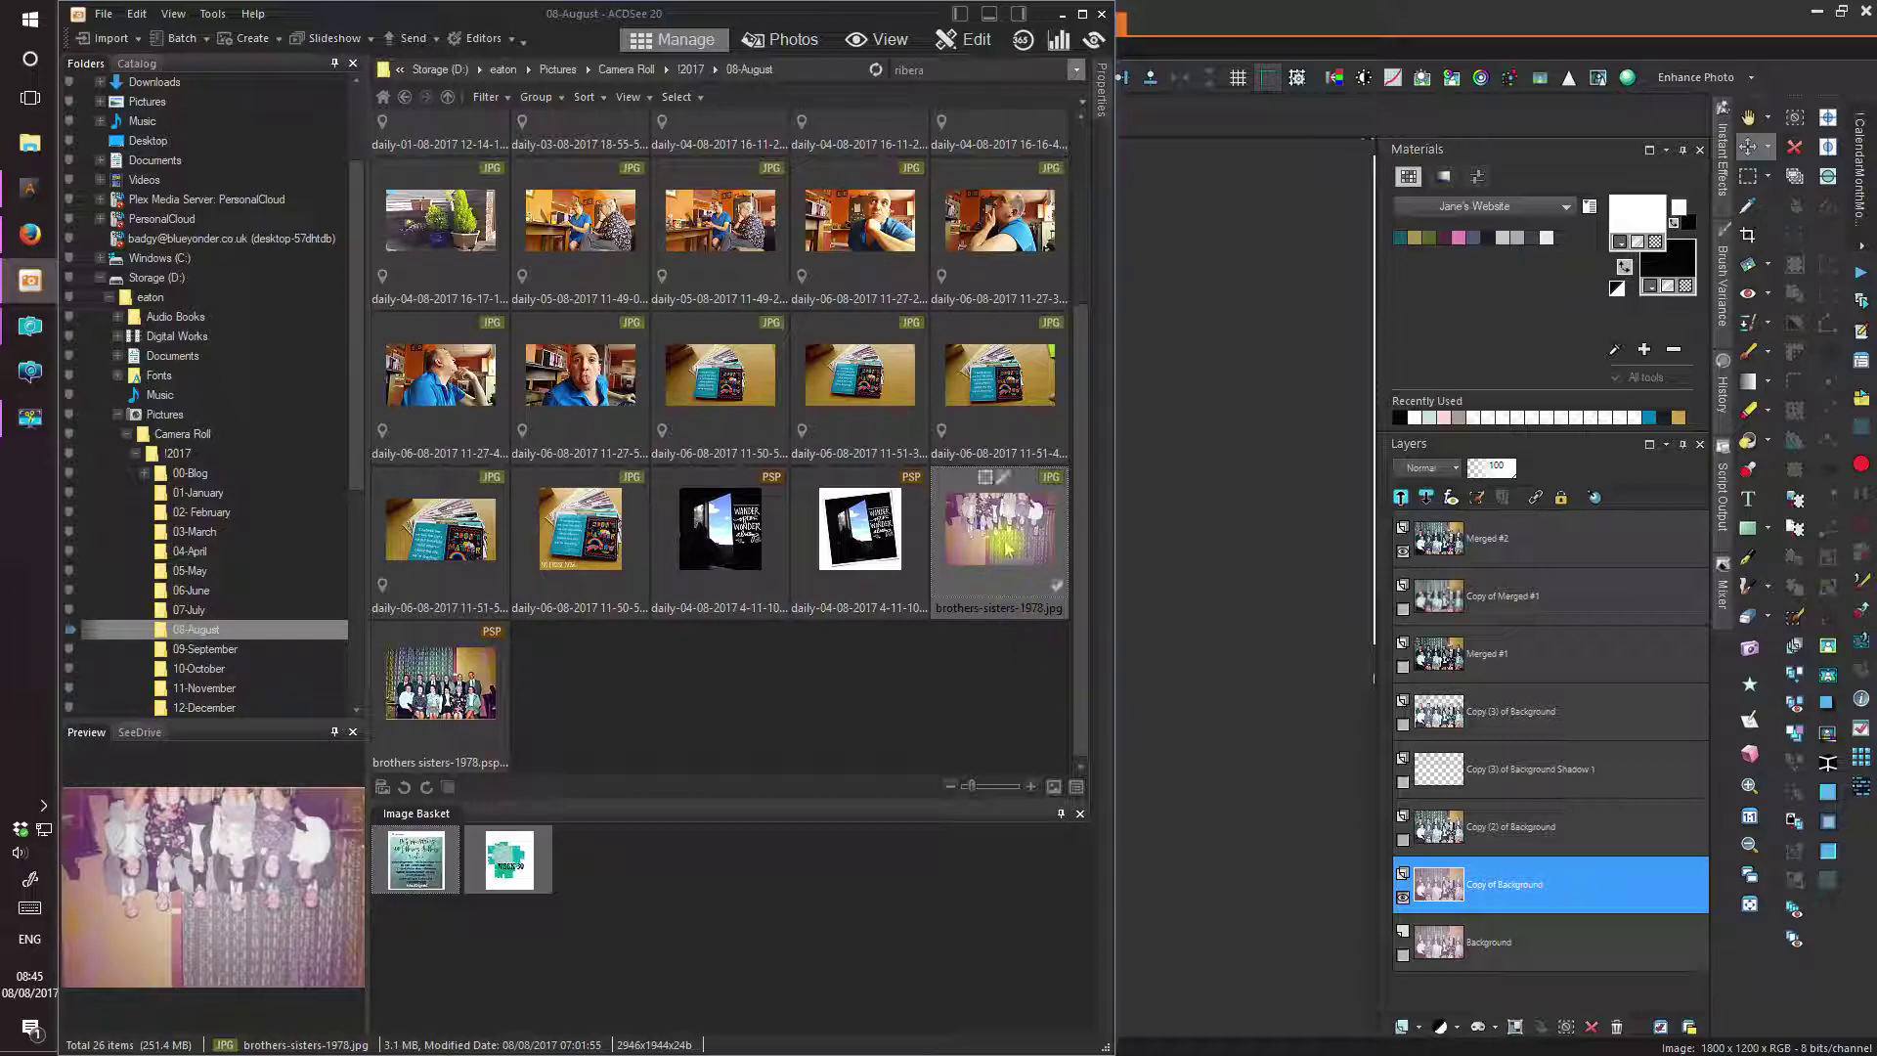
drag(1195, 614, 1249, 641)
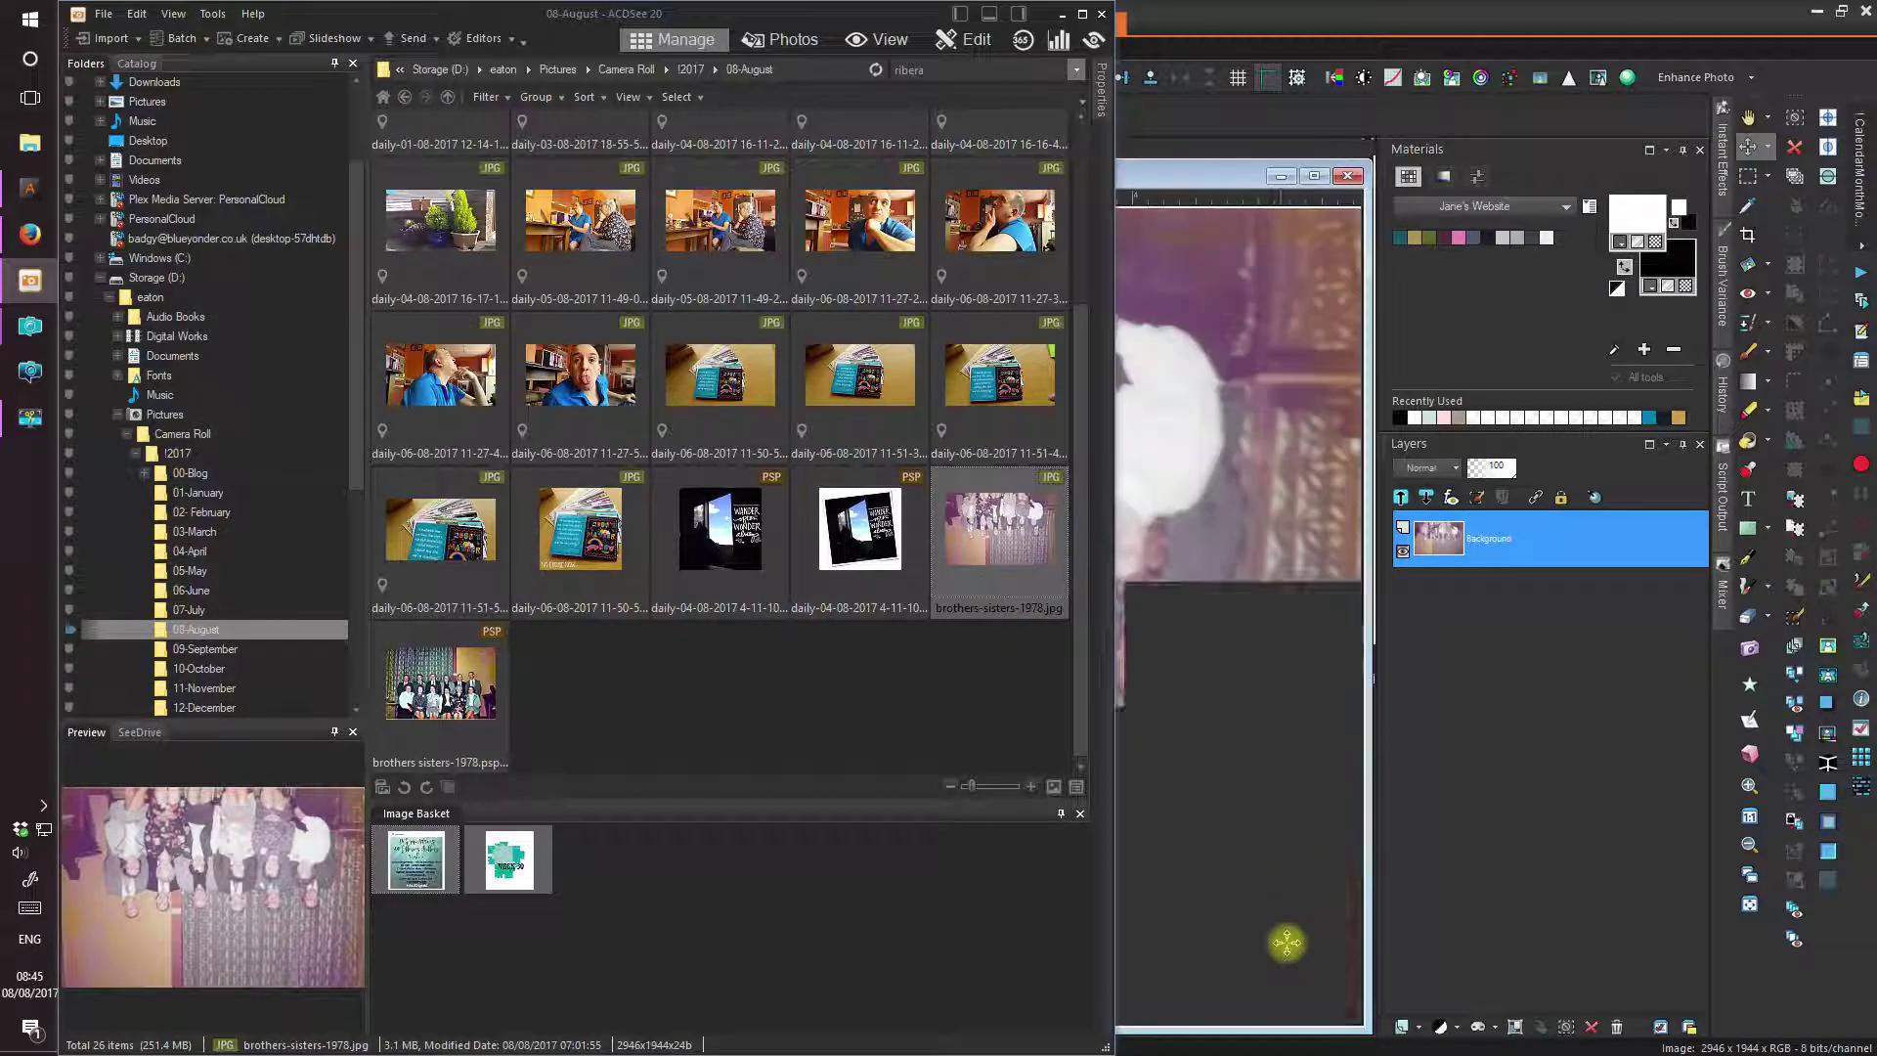
click(1339, 8)
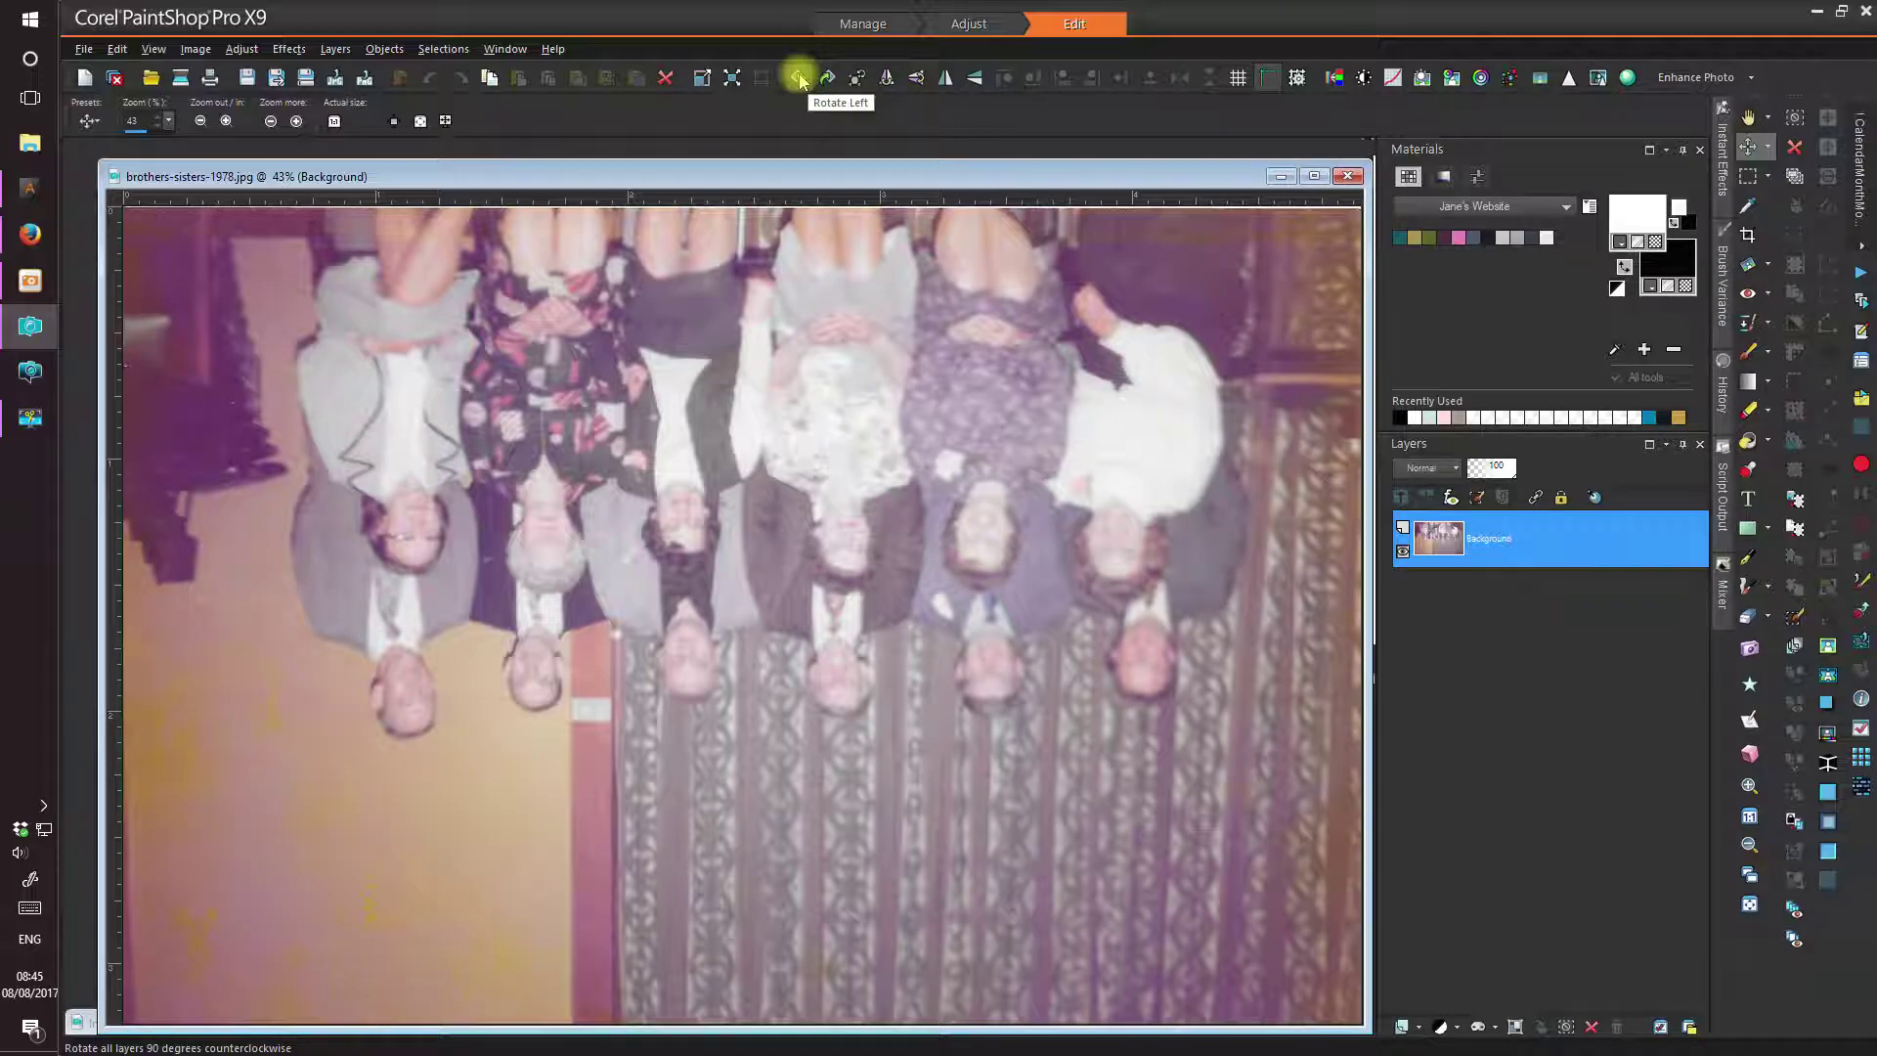
- Duplicate brothers-sisters-1978.jpg as a separate image and close the original file
click(1749, 873)
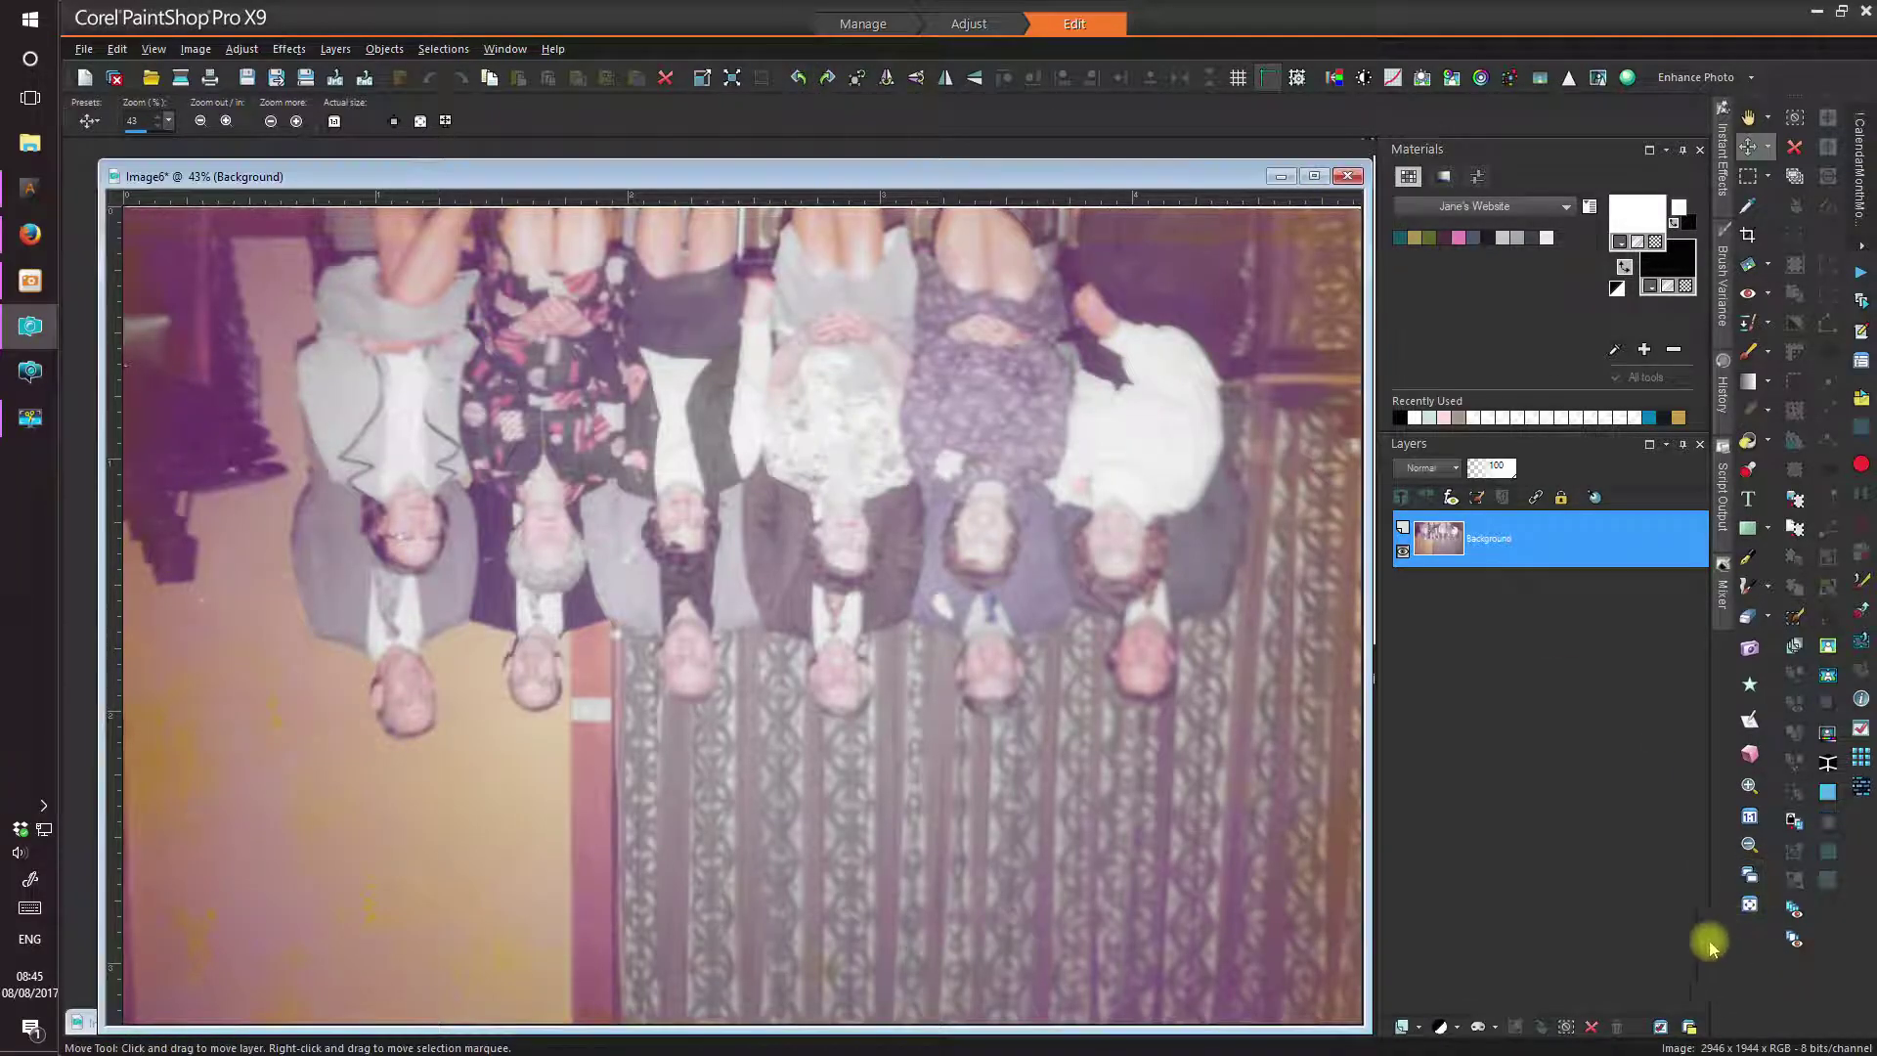
drag(1216, 183, 1209, 208)
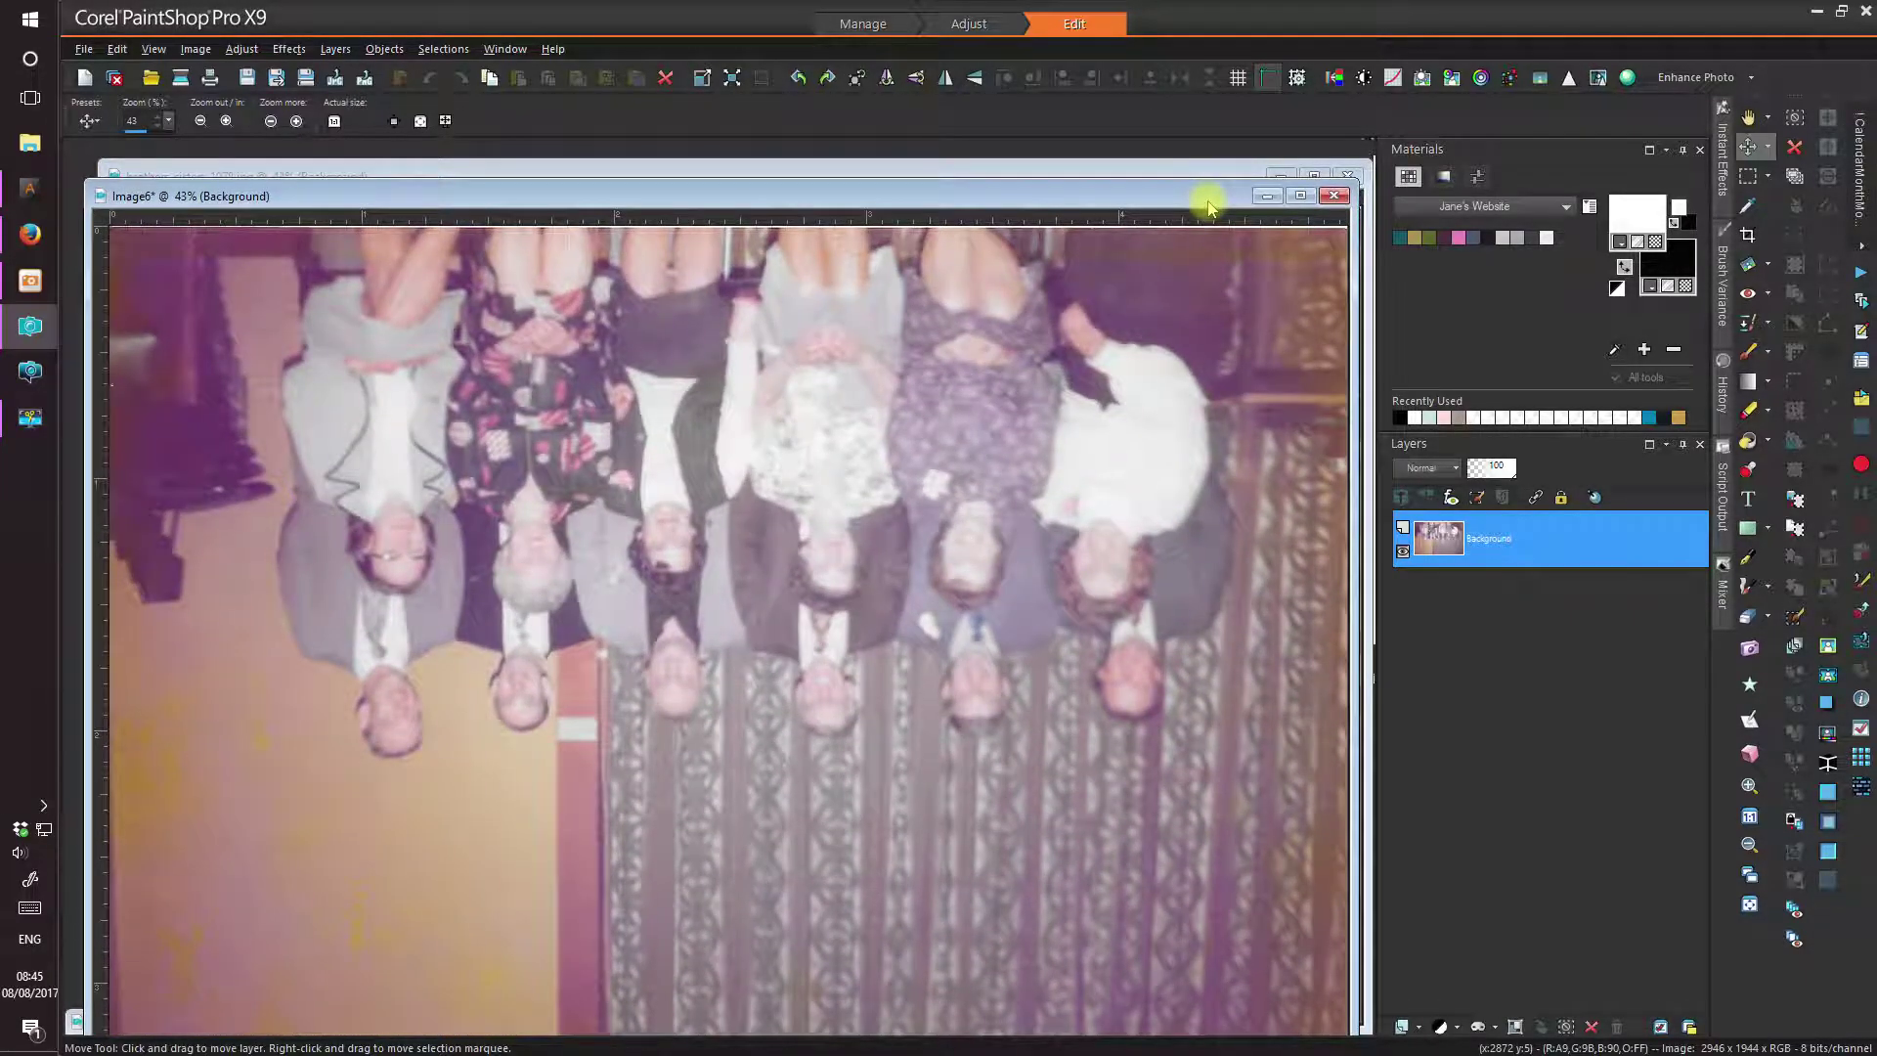
drag(420, 198, 430, 210)
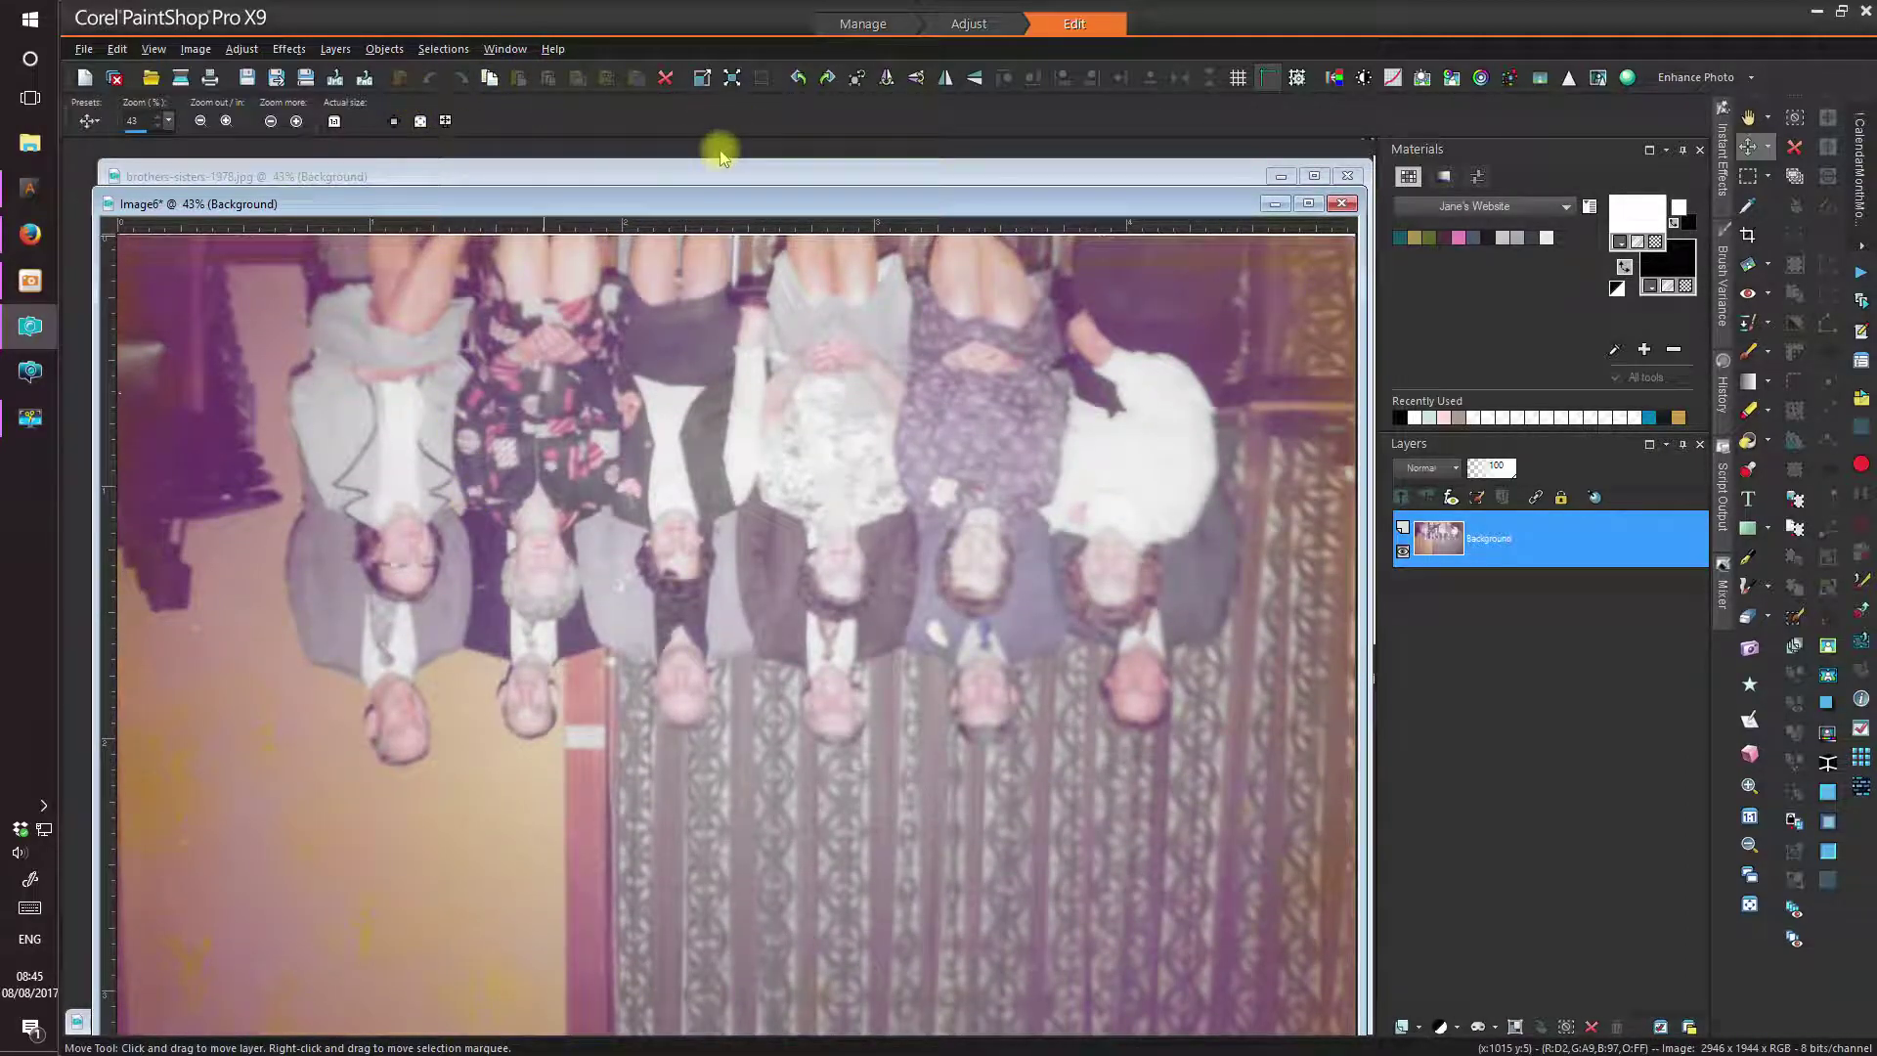
click(506, 49)
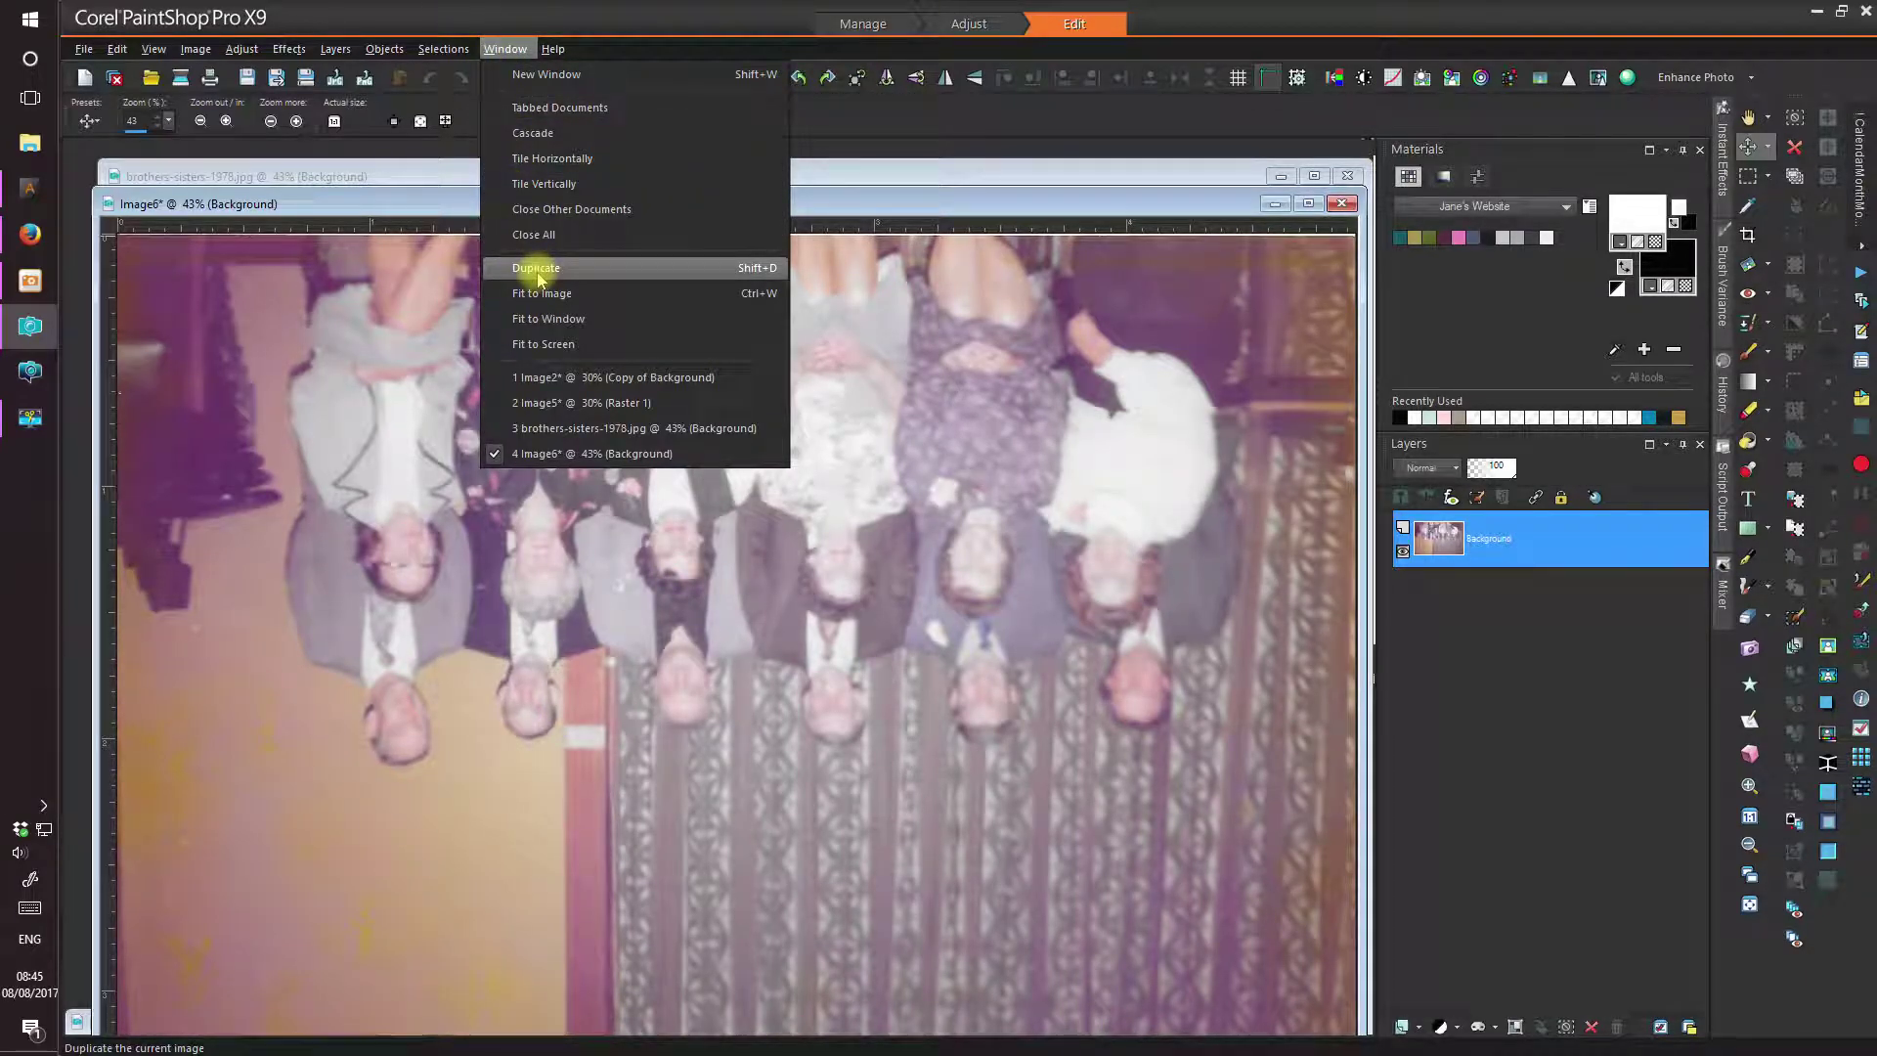
click(713, 34)
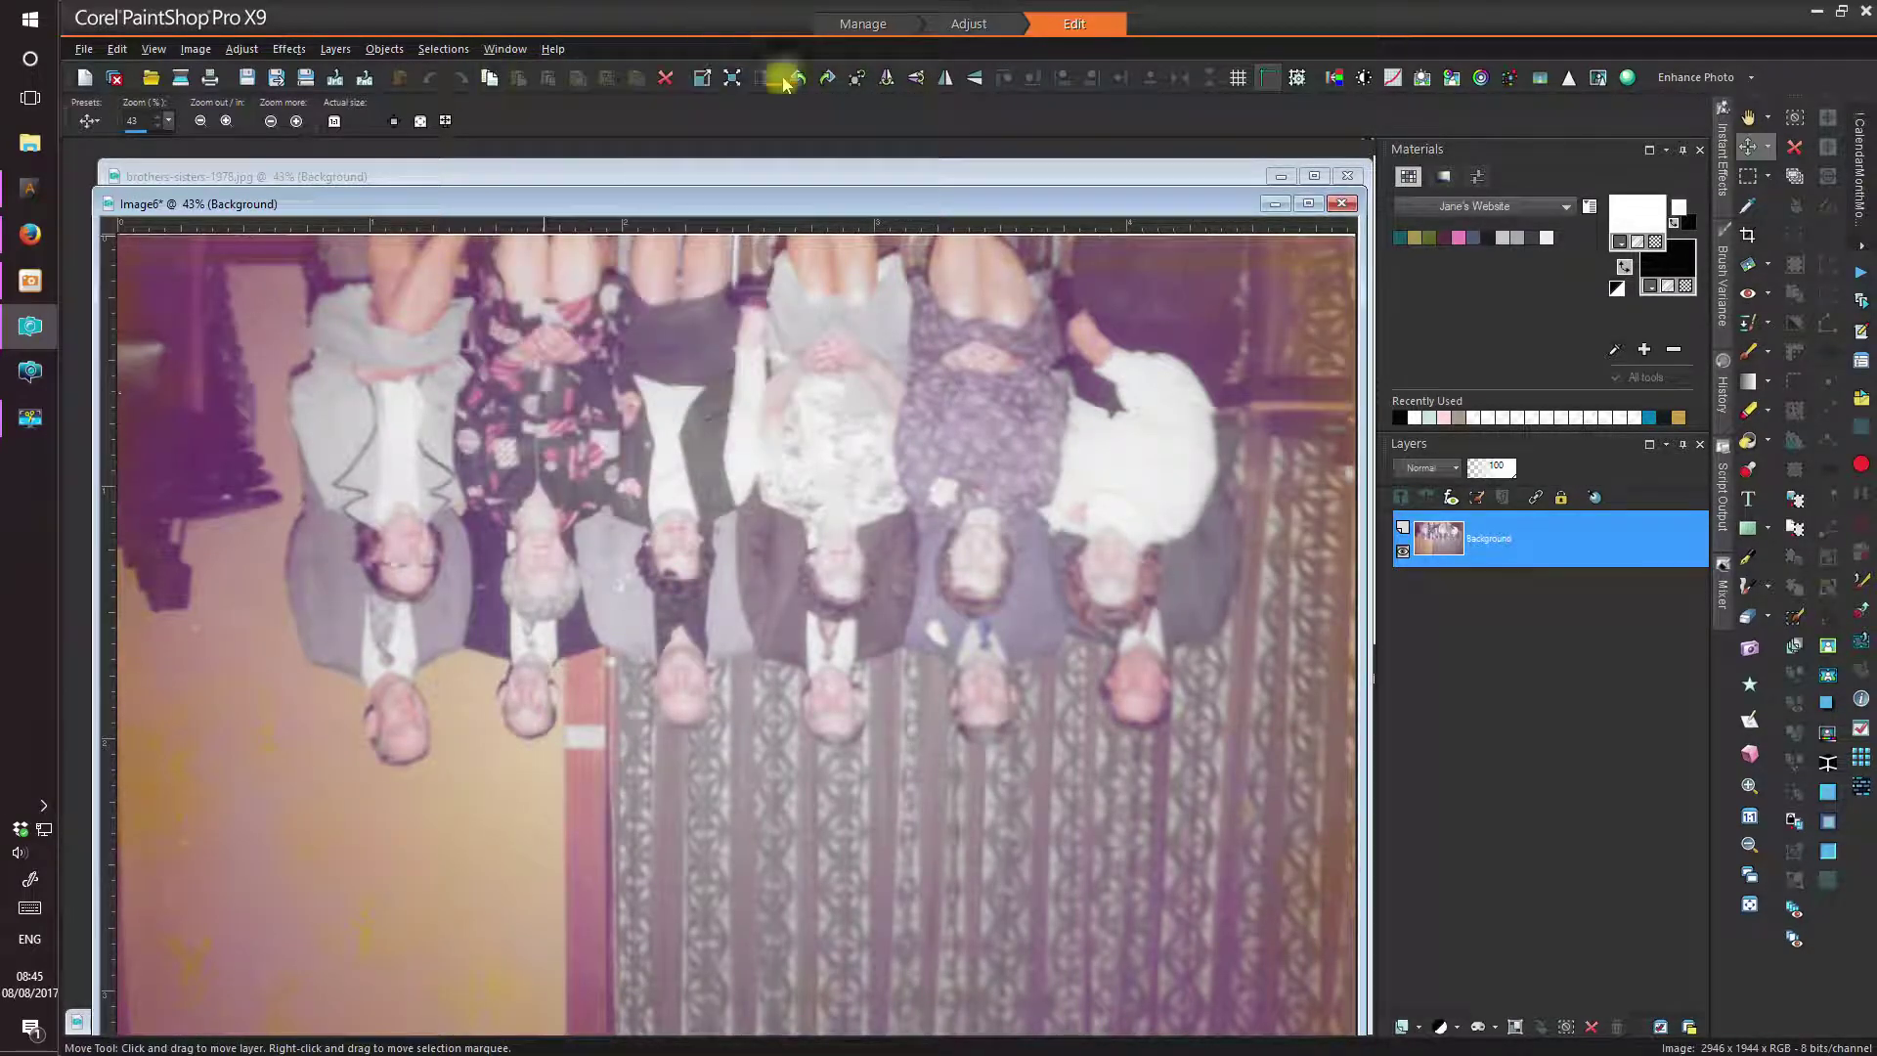
click(1349, 177)
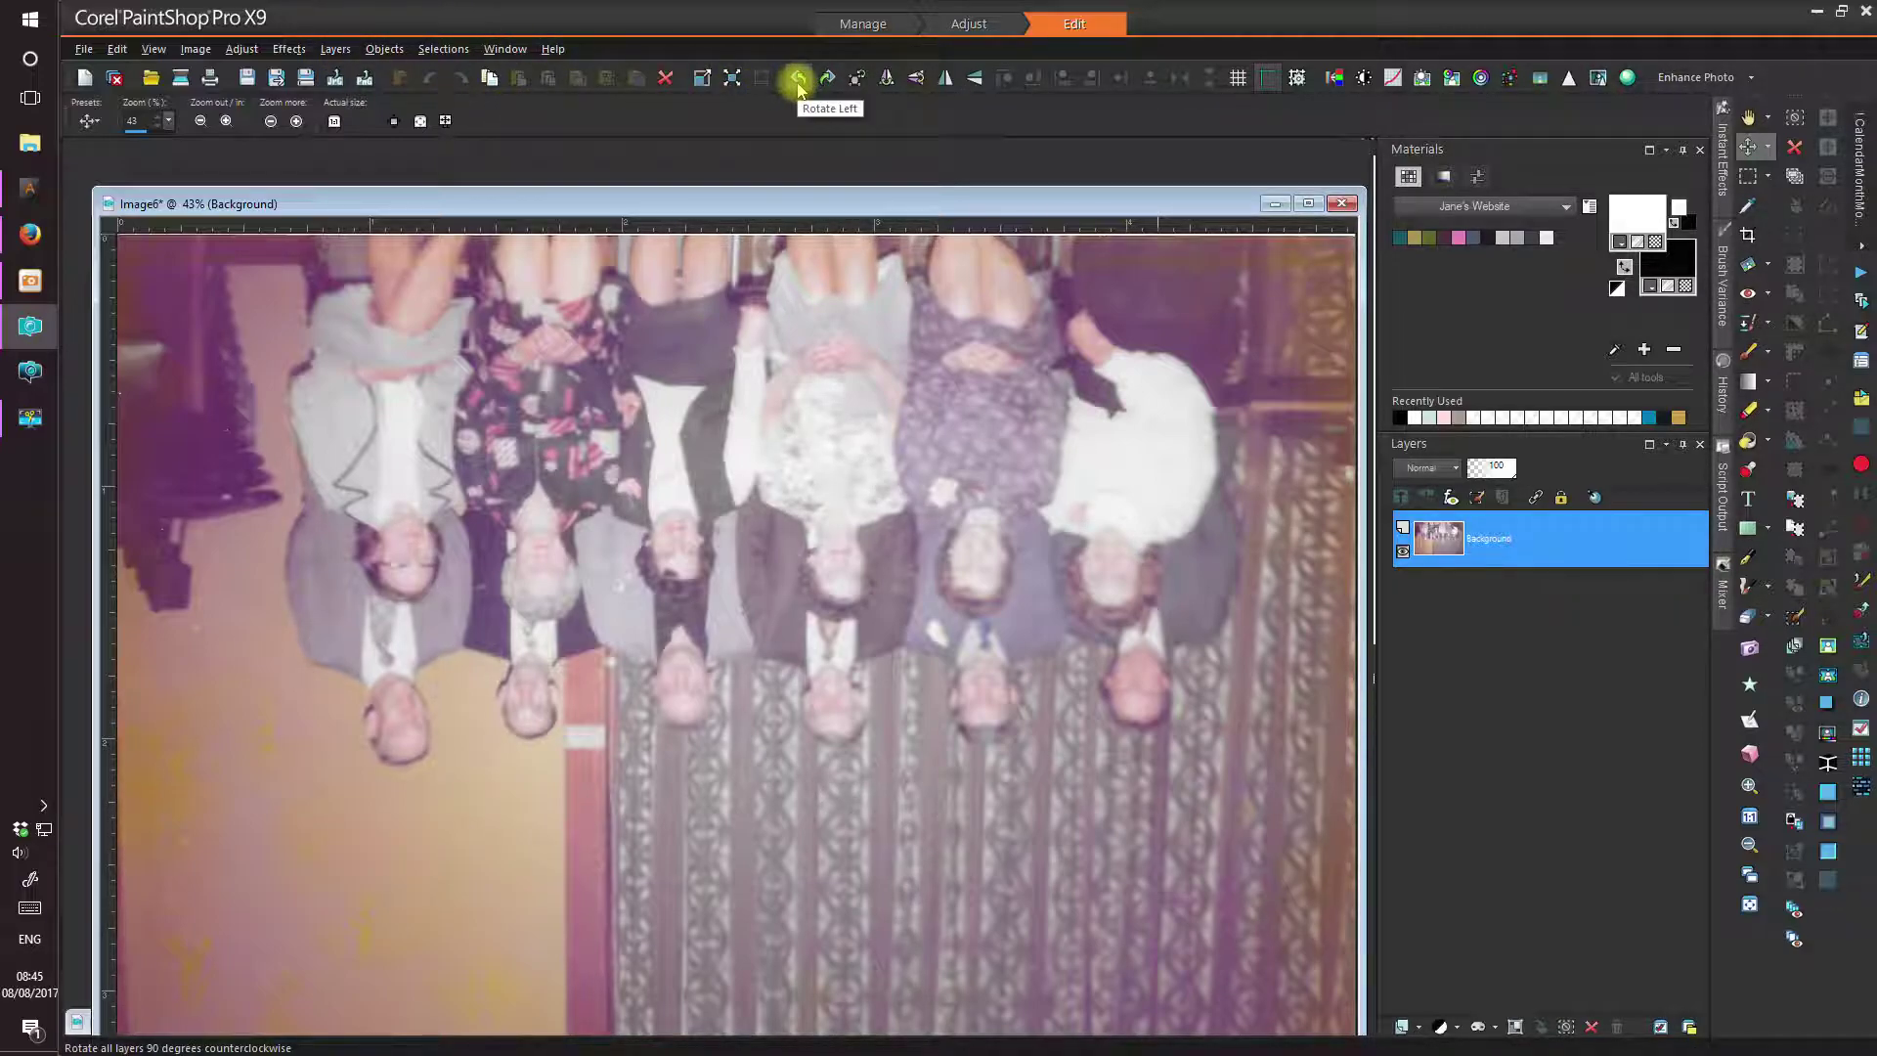
- Rotate the duplicated photo 90 degrees counterclockwise twice so the group stands upright
click(201, 50)
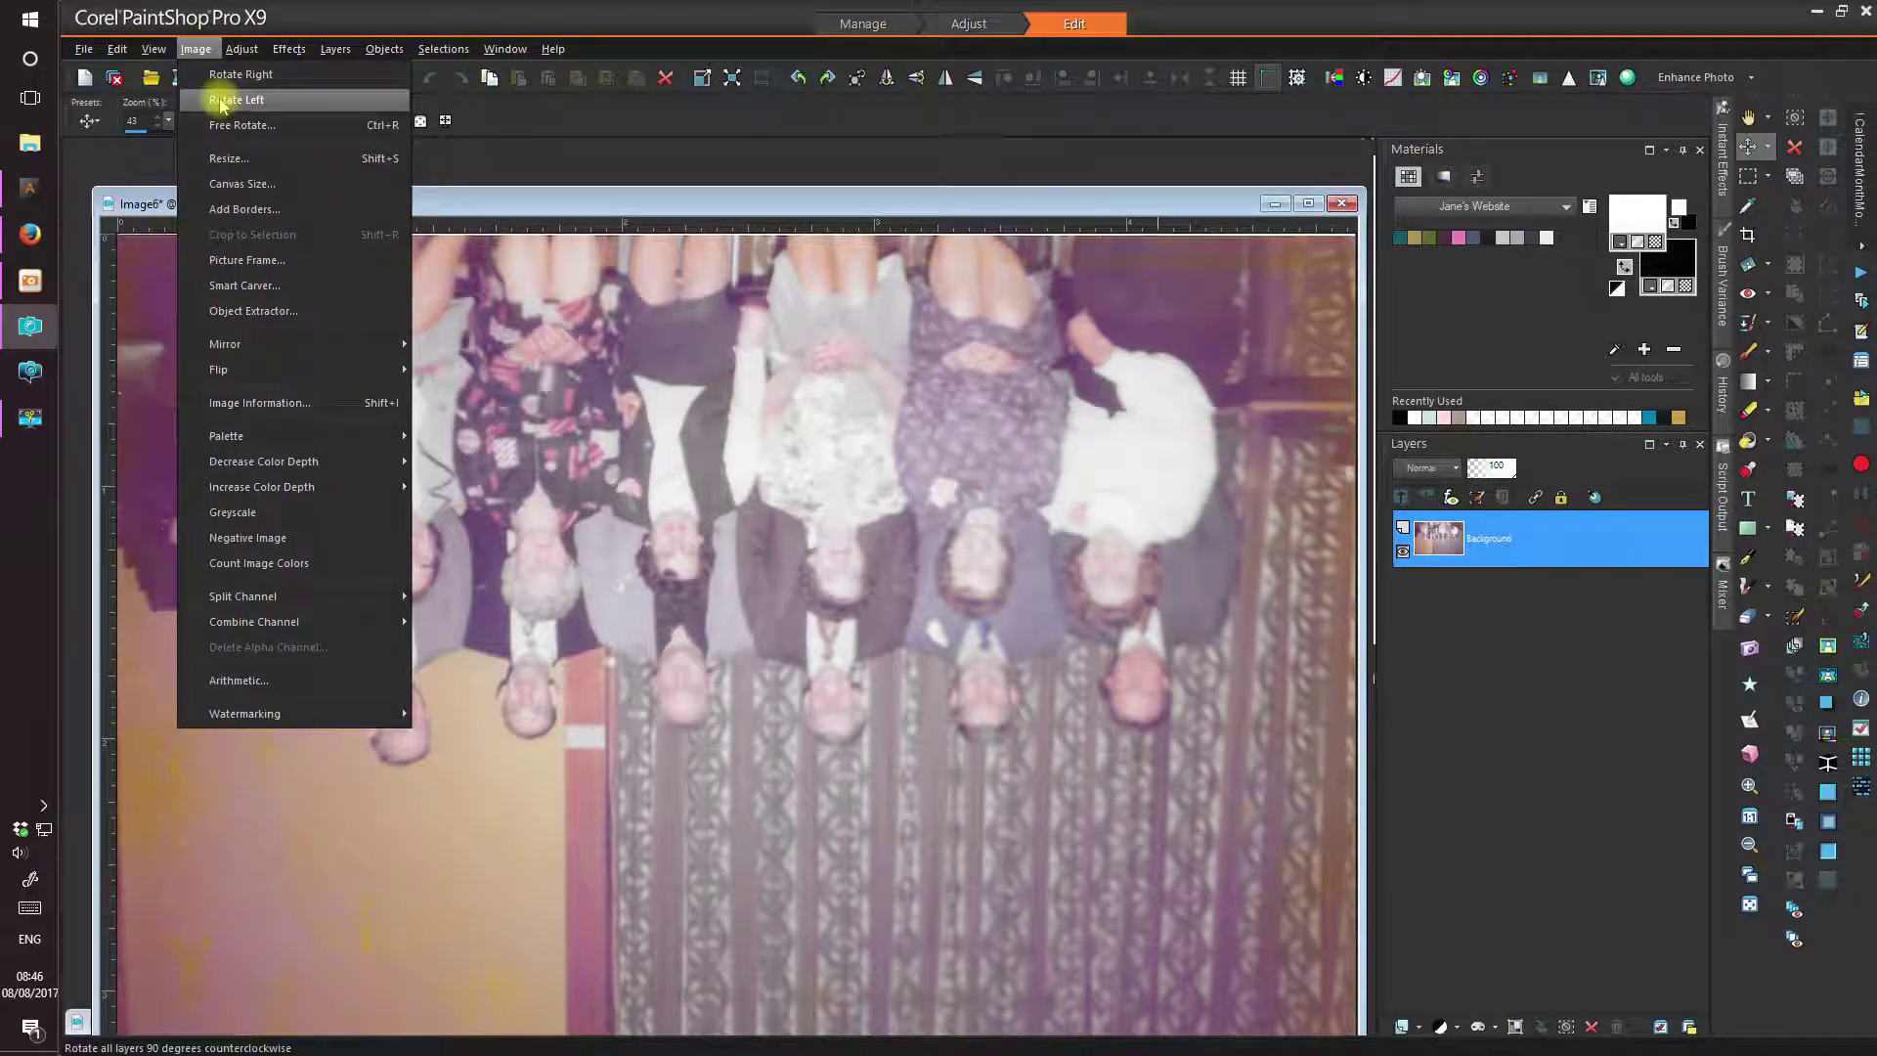
click(209, 74)
click(201, 50)
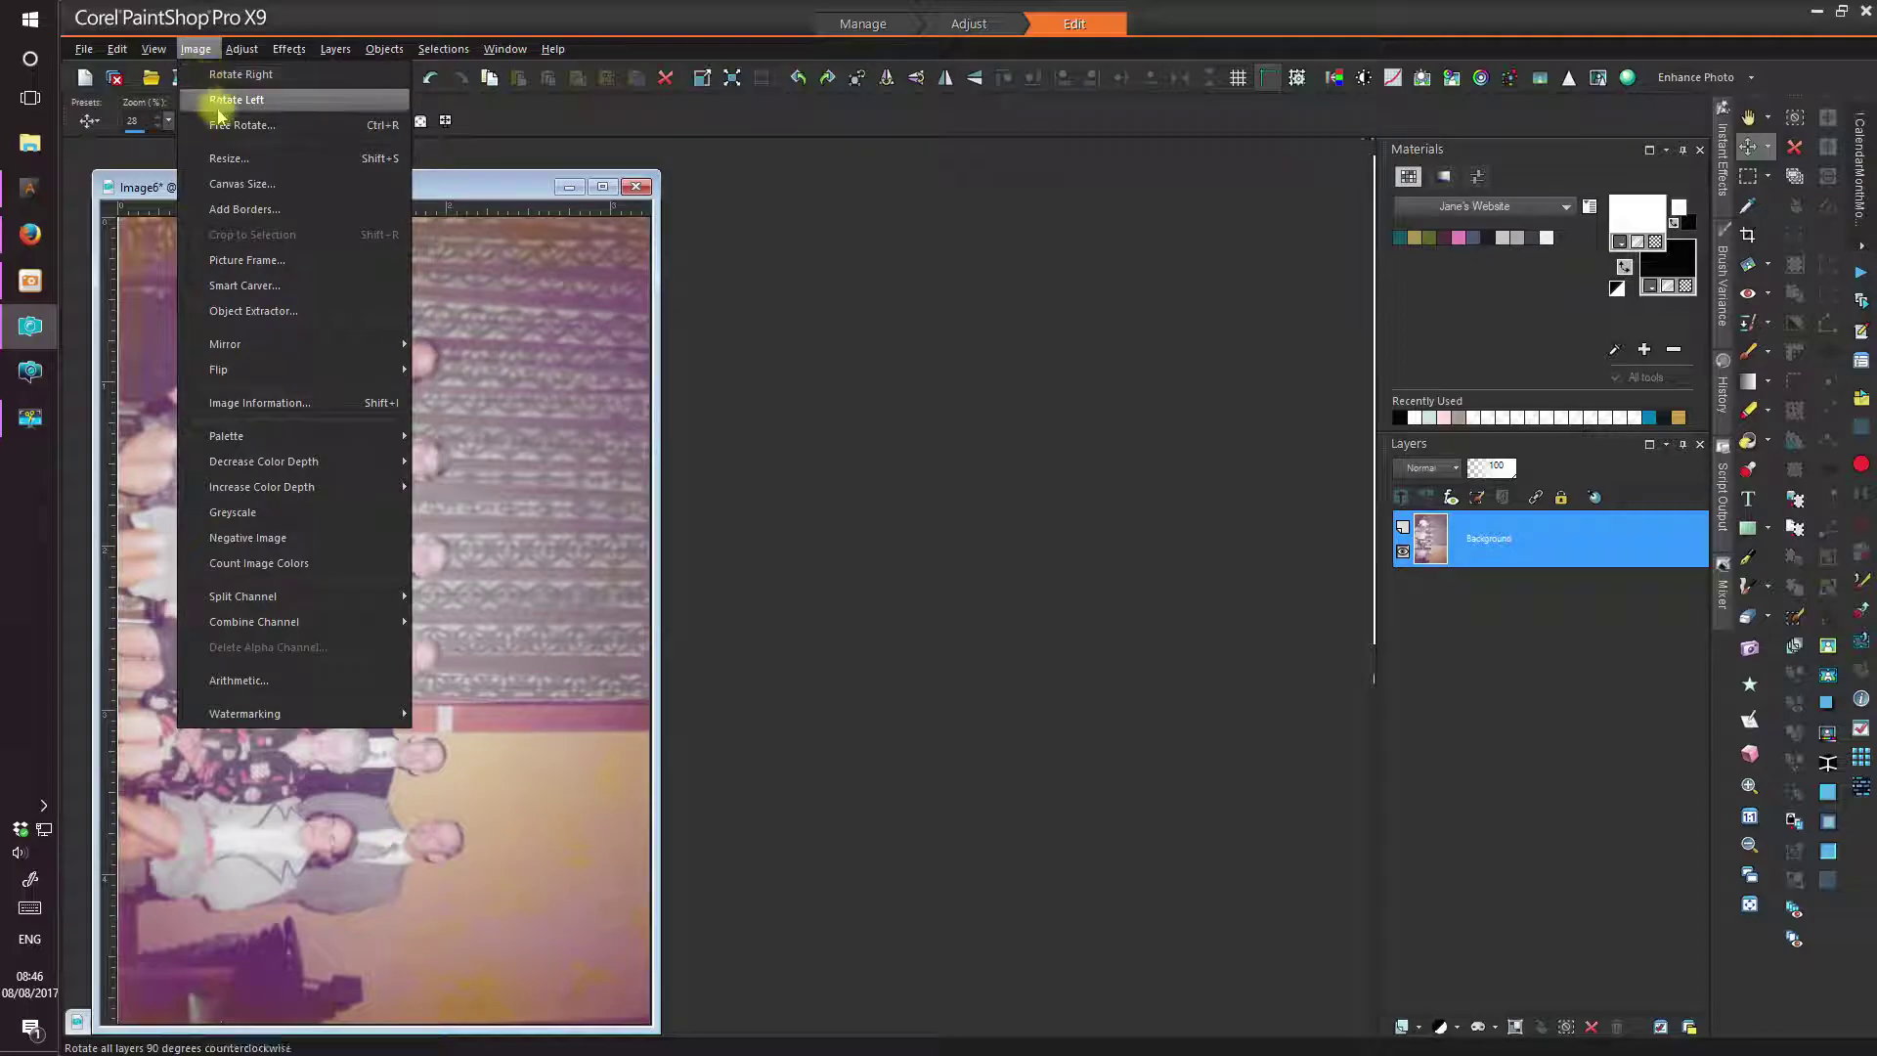
click(208, 96)
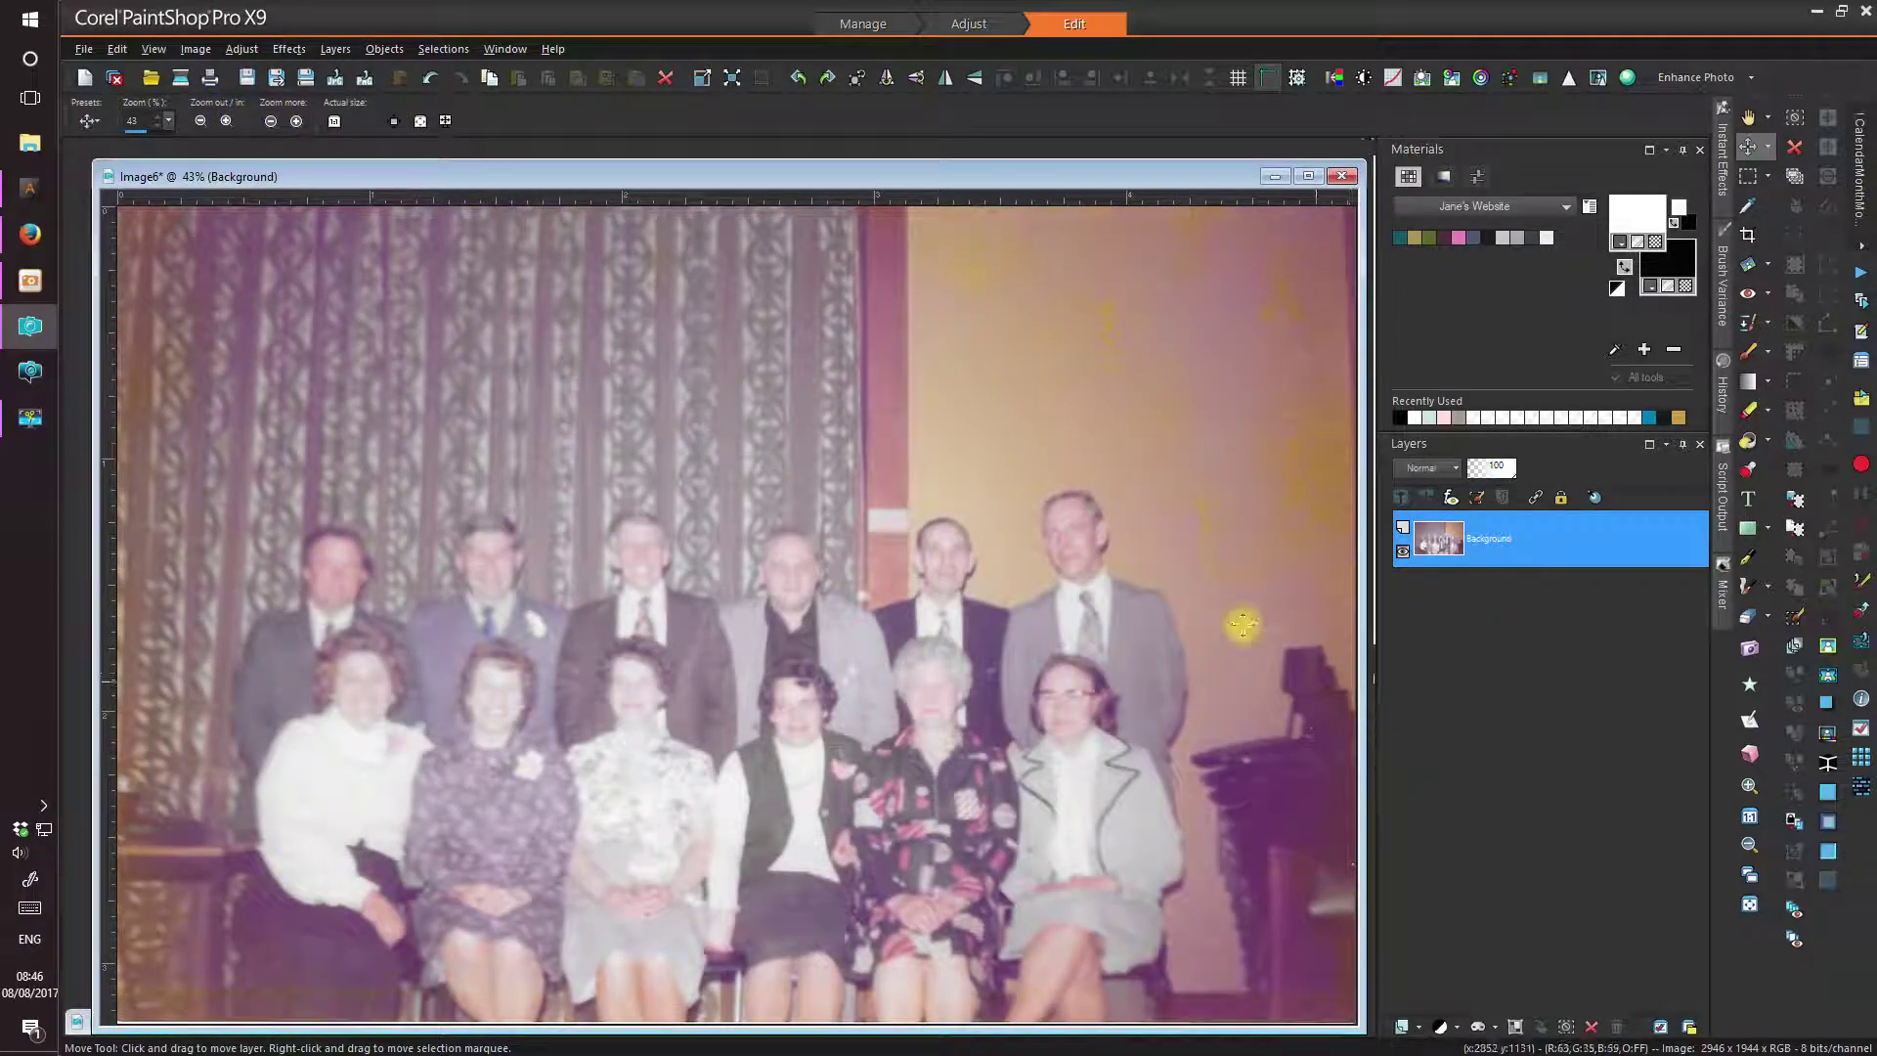
drag(782, 181, 785, 168)
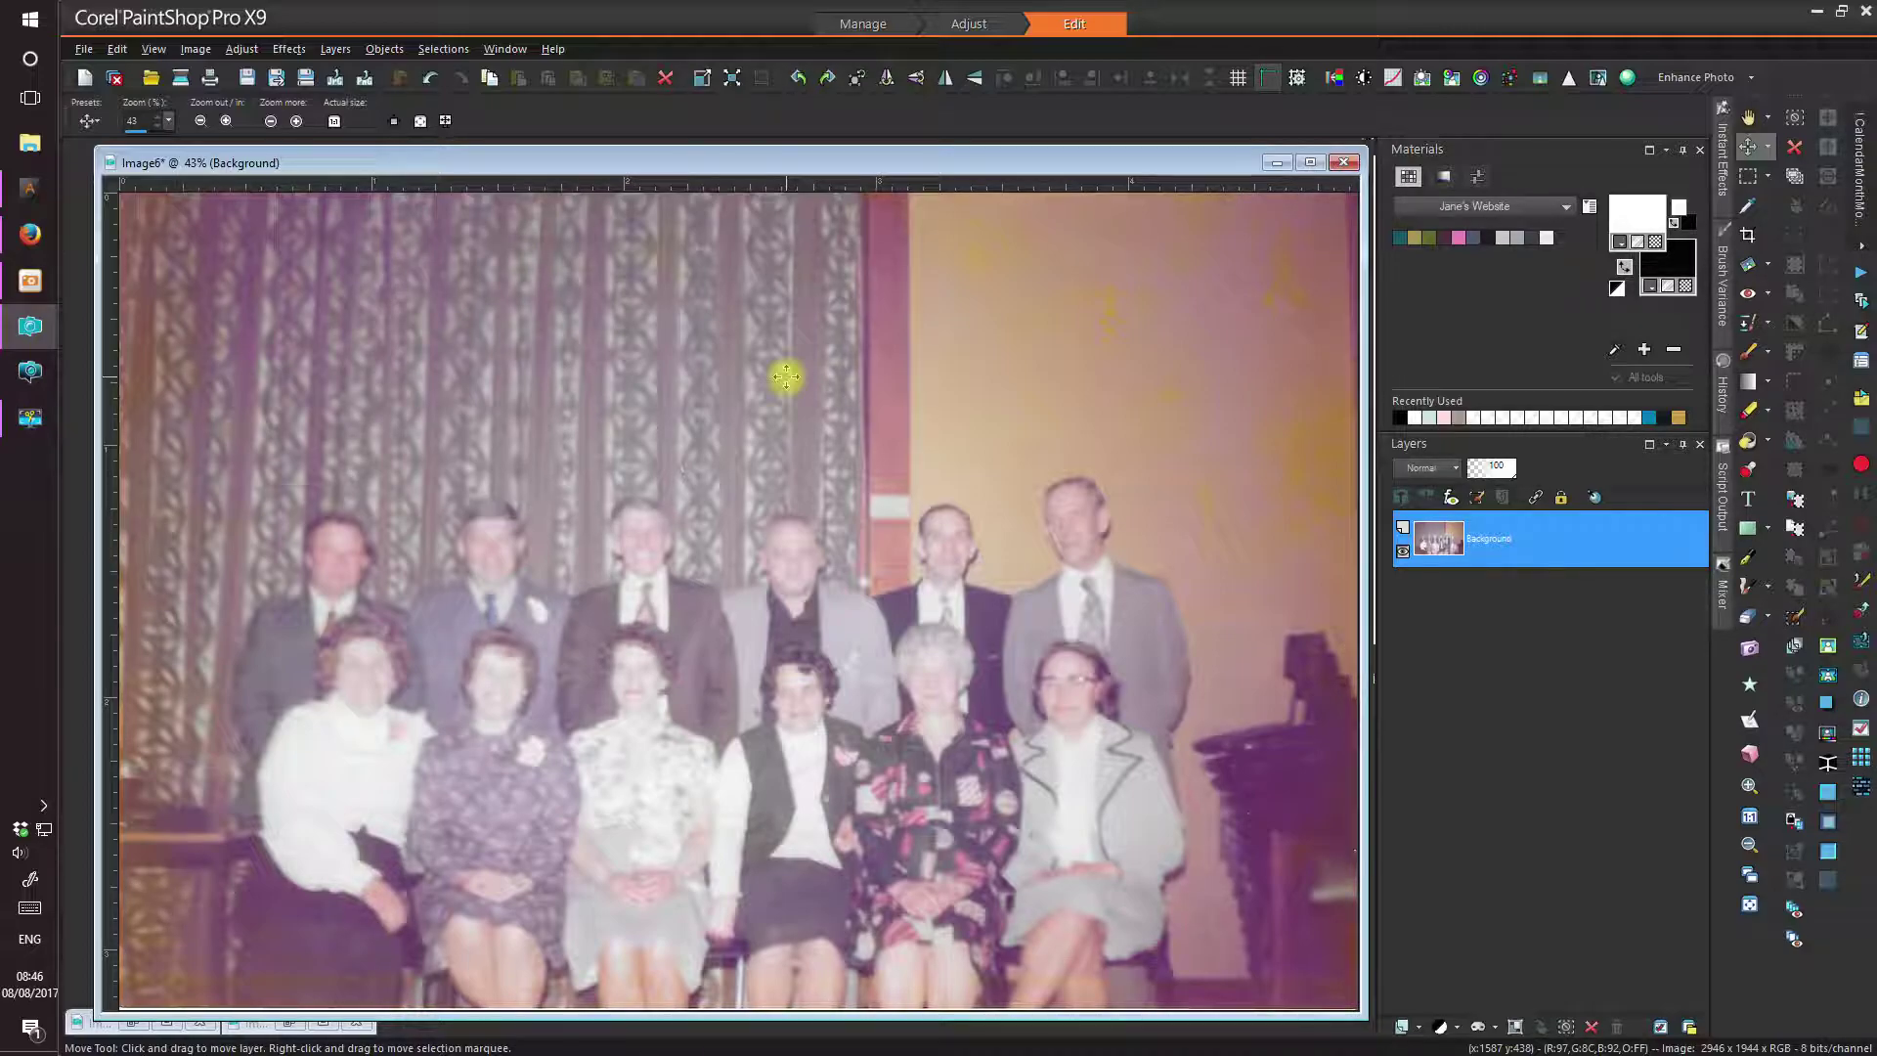
drag(815, 165, 805, 164)
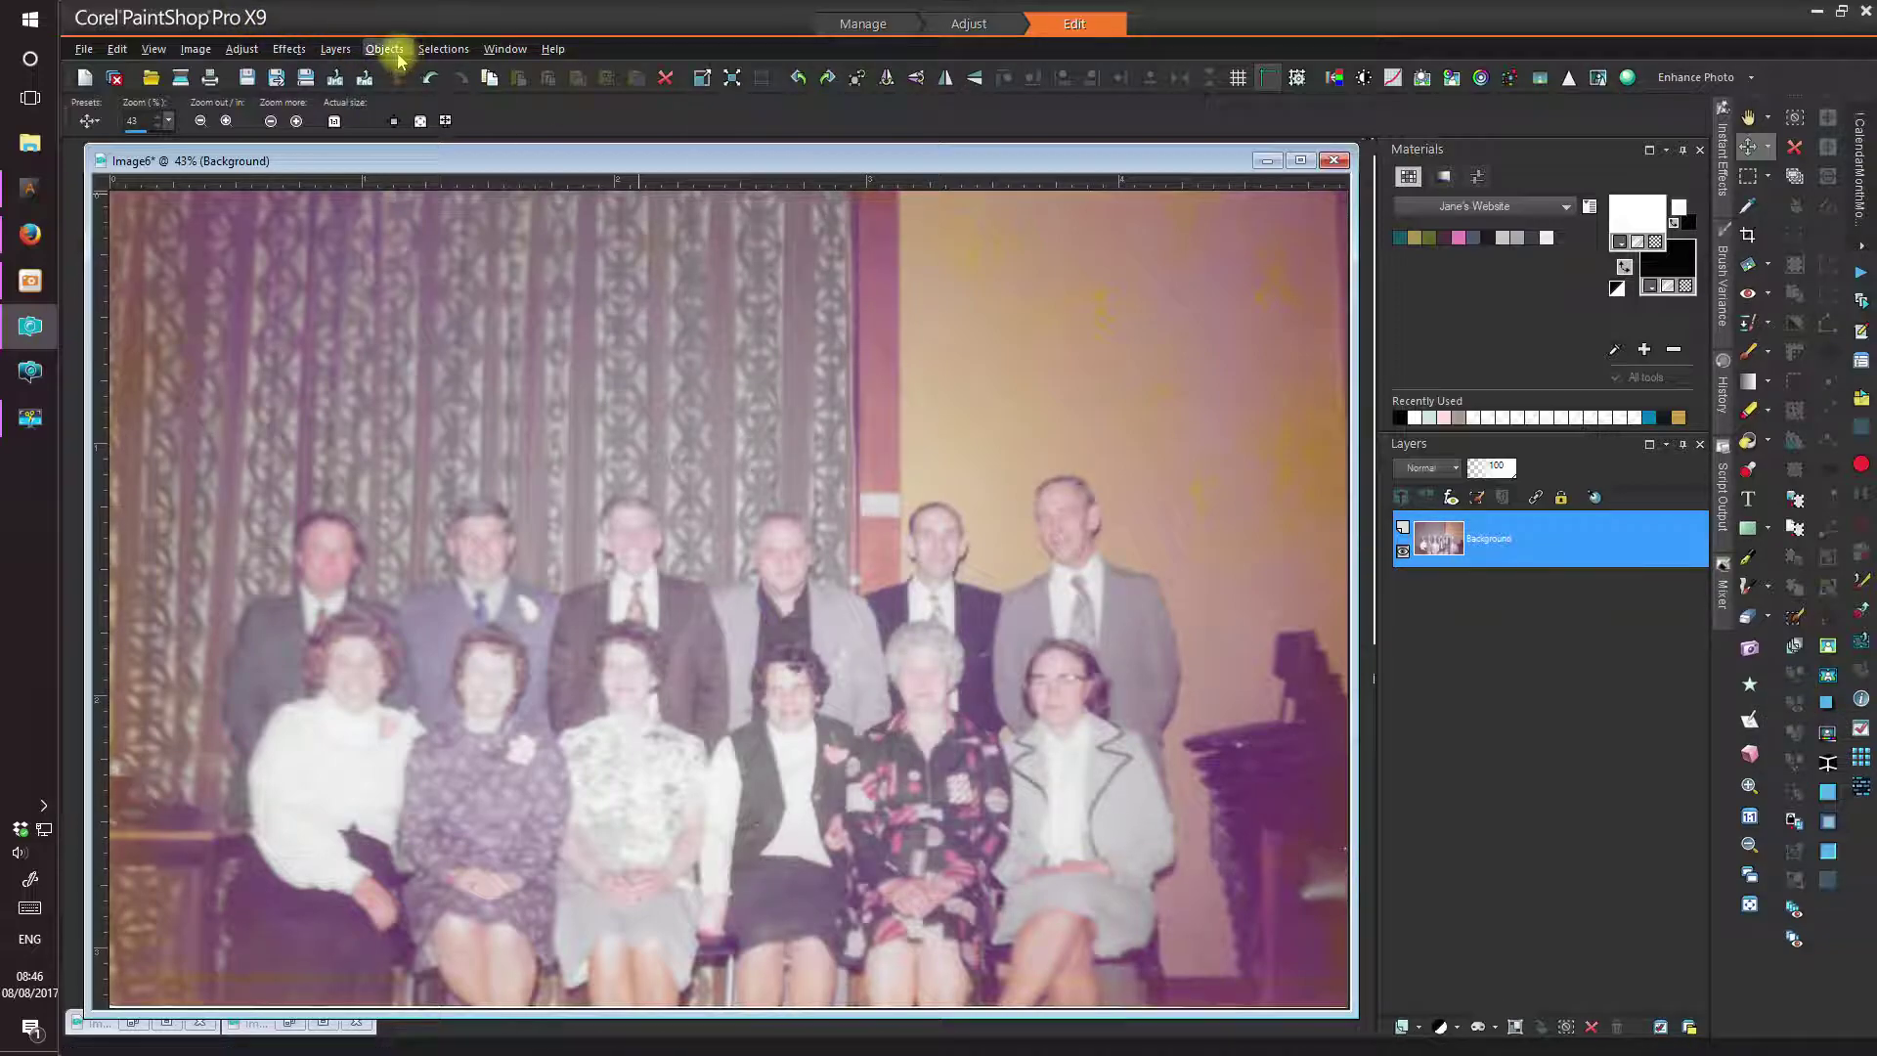
- Duplicate the Background layer twice and hide the Background and Copy of Background layers
click(335, 49)
click(381, 251)
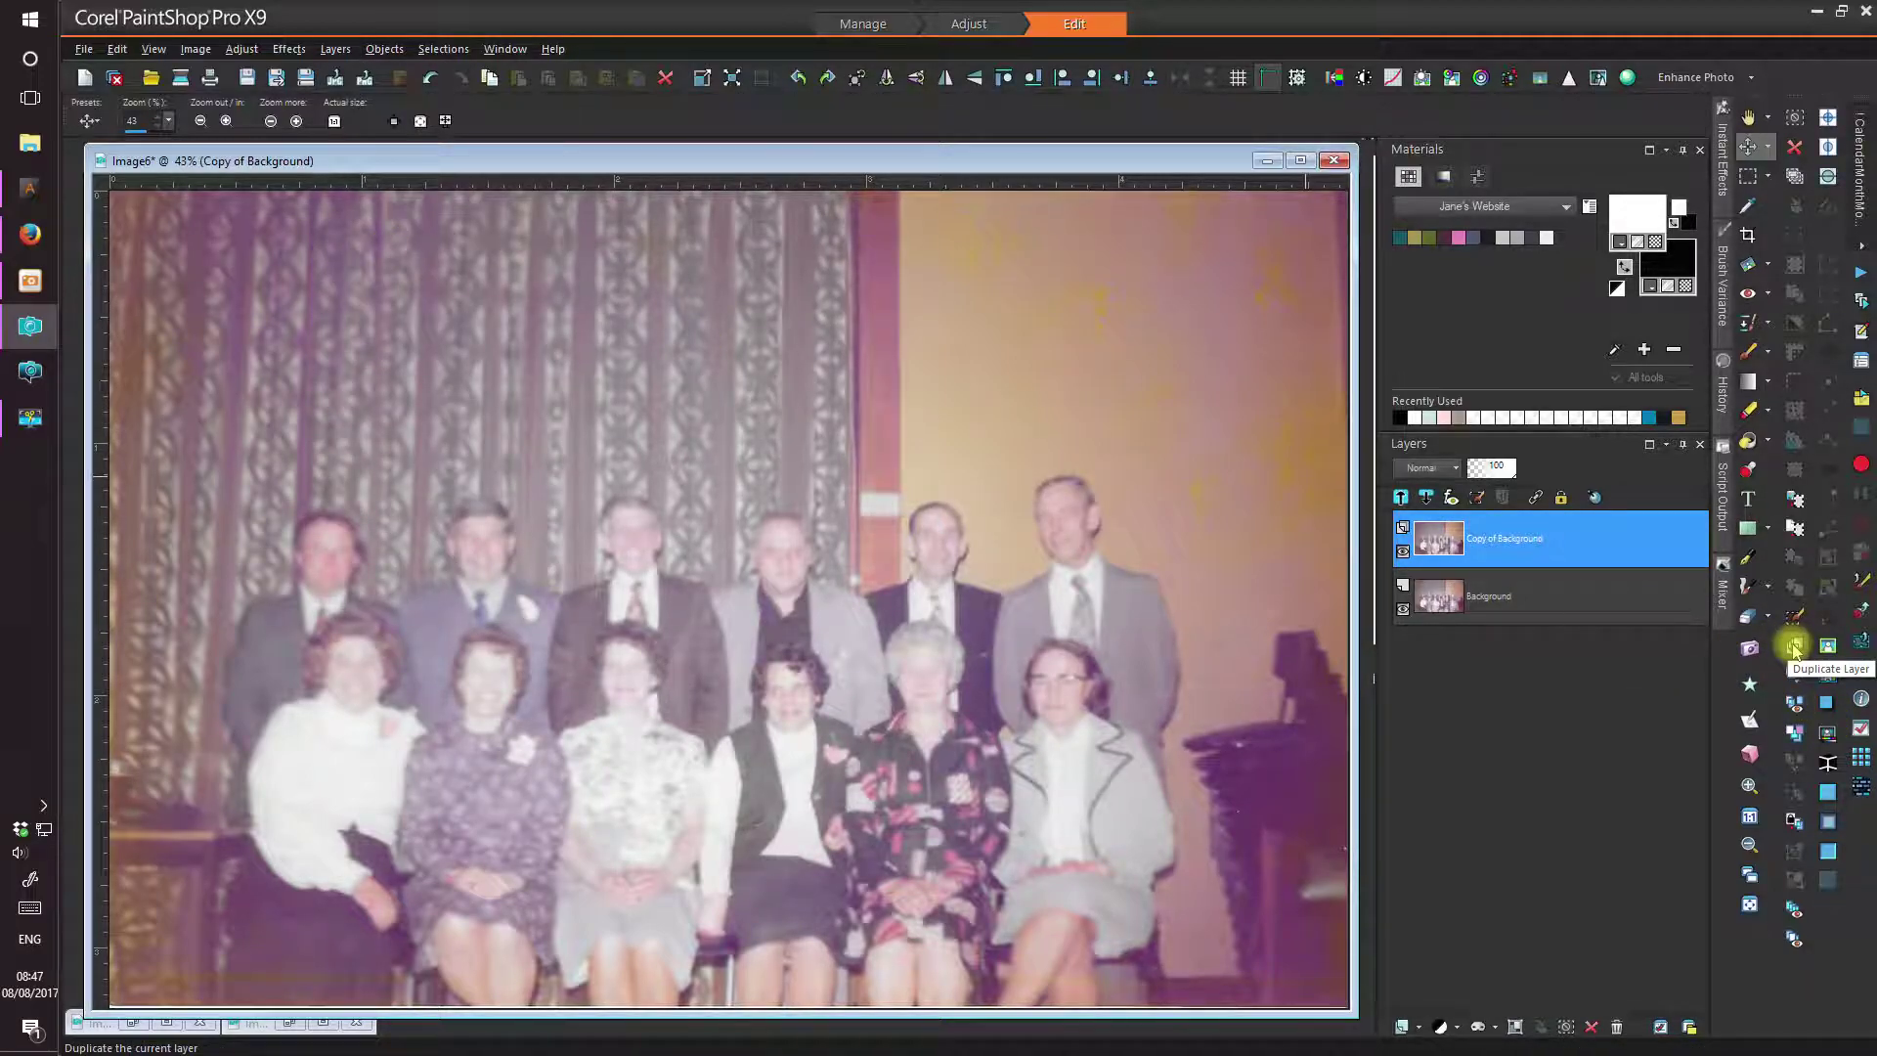
click(1795, 647)
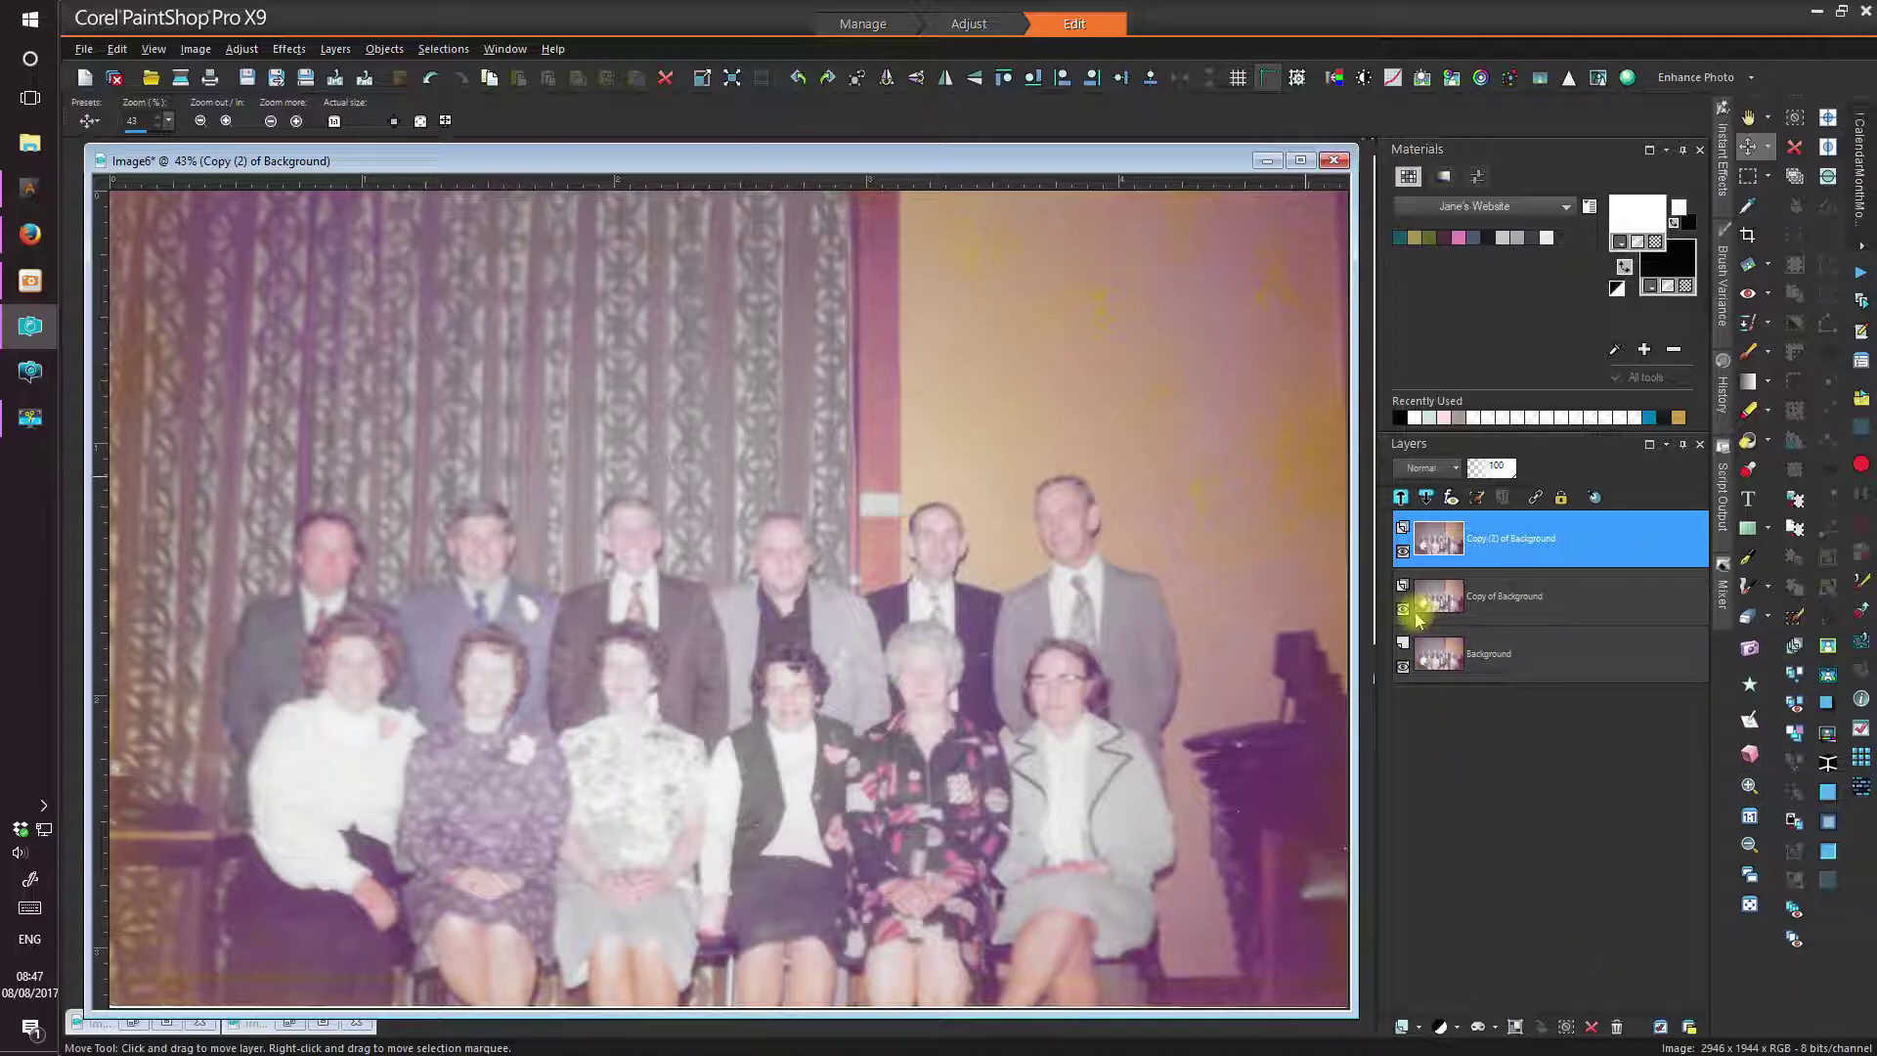
click(1404, 668)
click(1403, 608)
- Rename the uppermost duplicate layer as "working copy"
click(1525, 539)
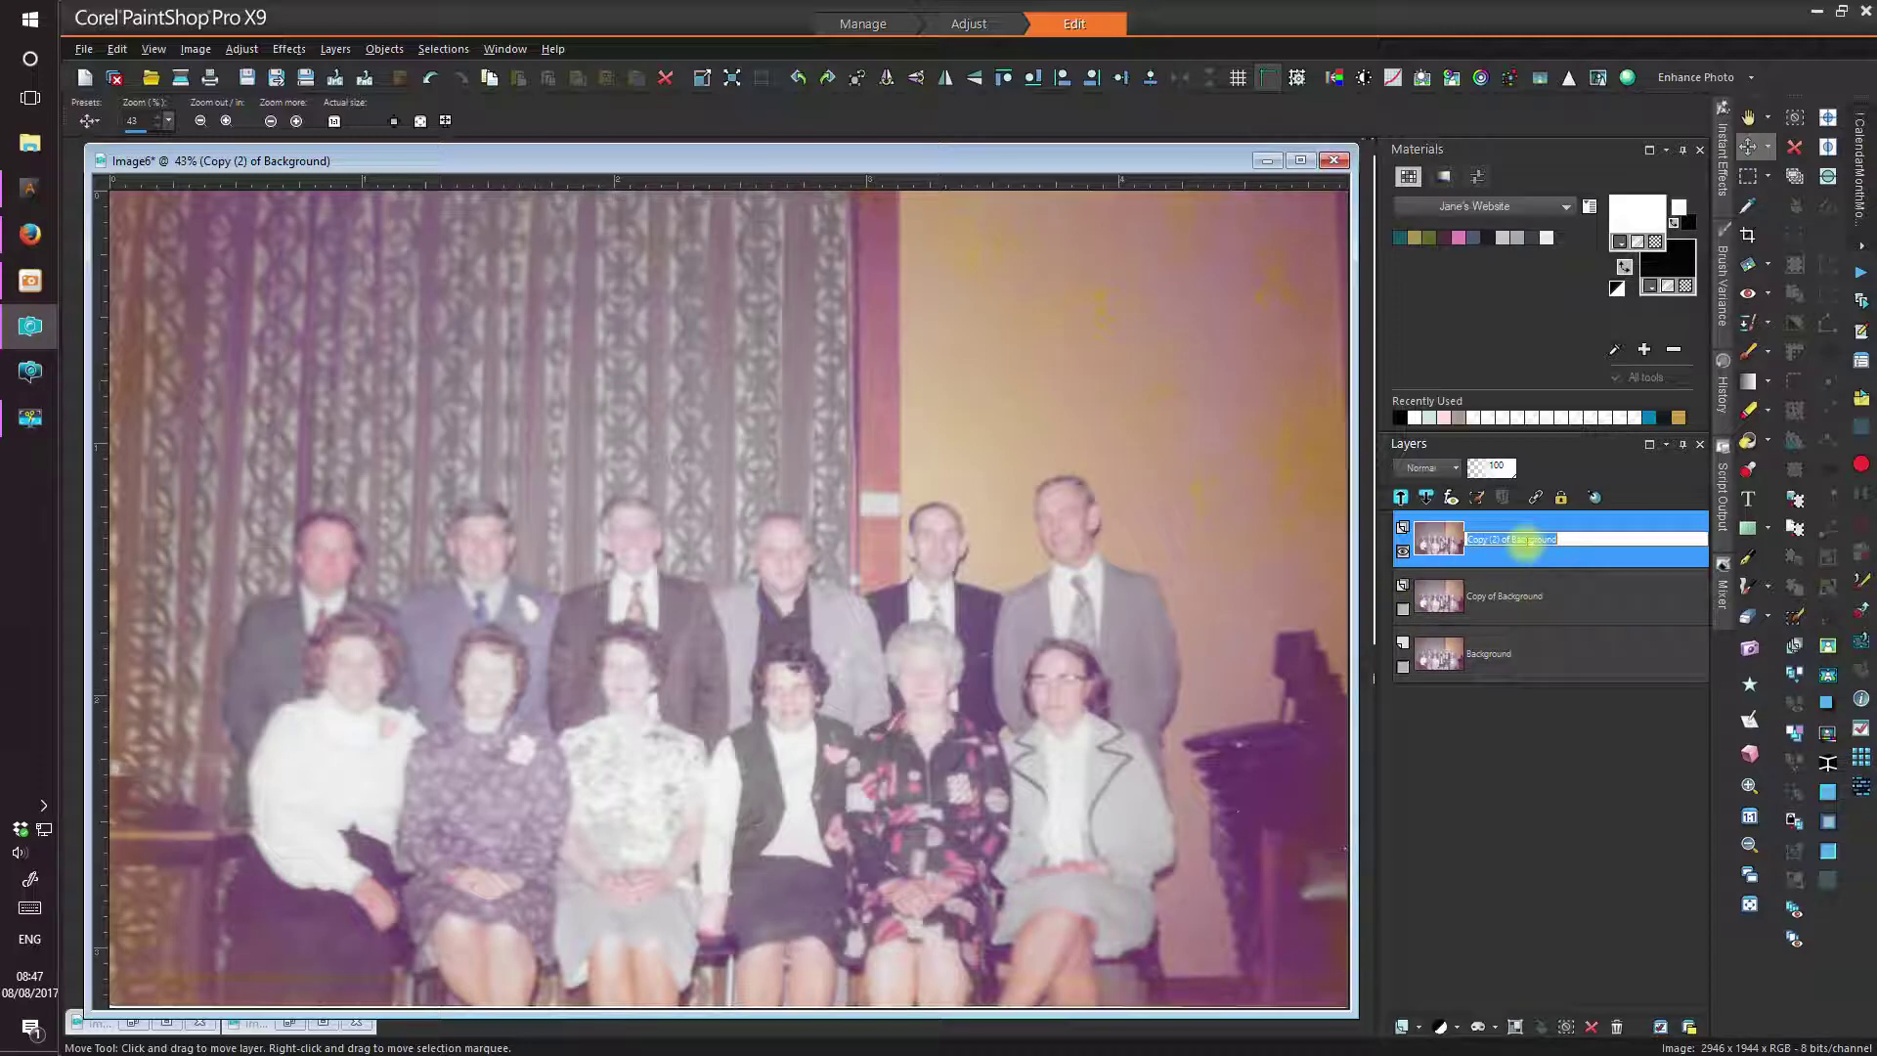
click(1336, 796)
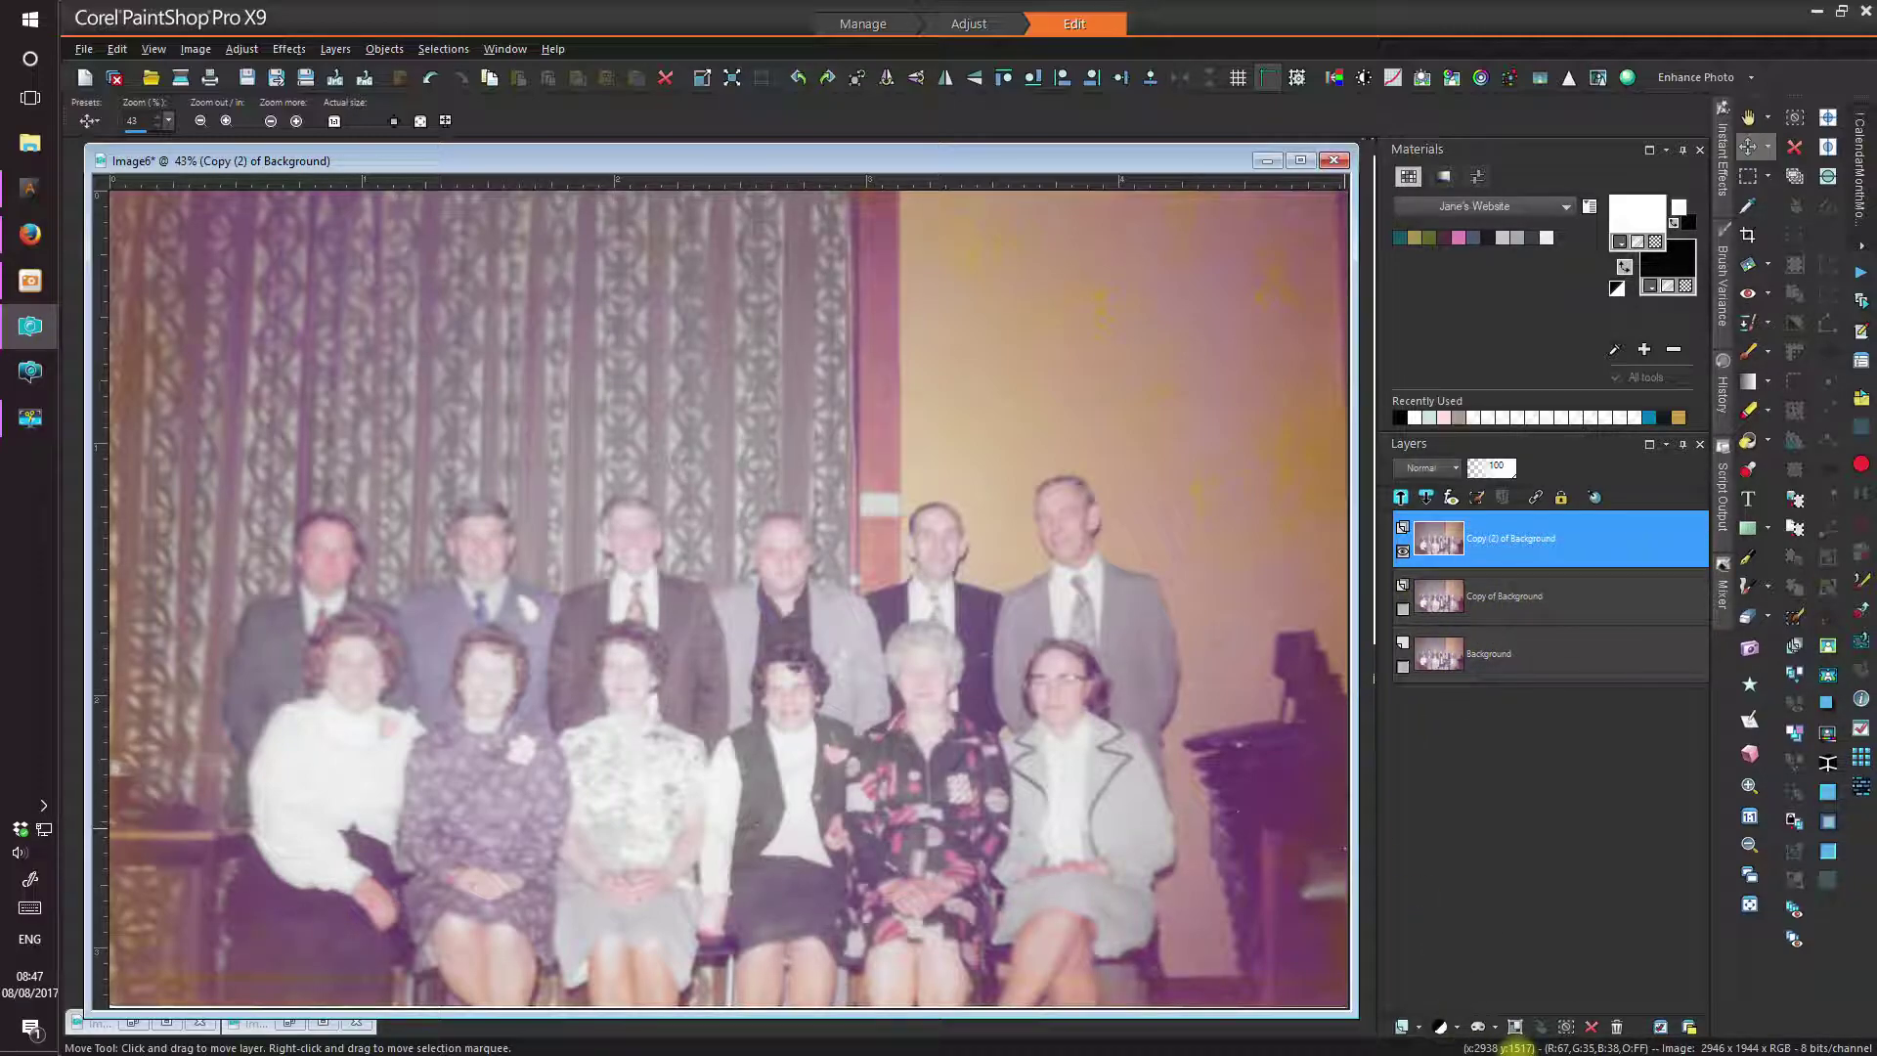
key(r)
key(space)
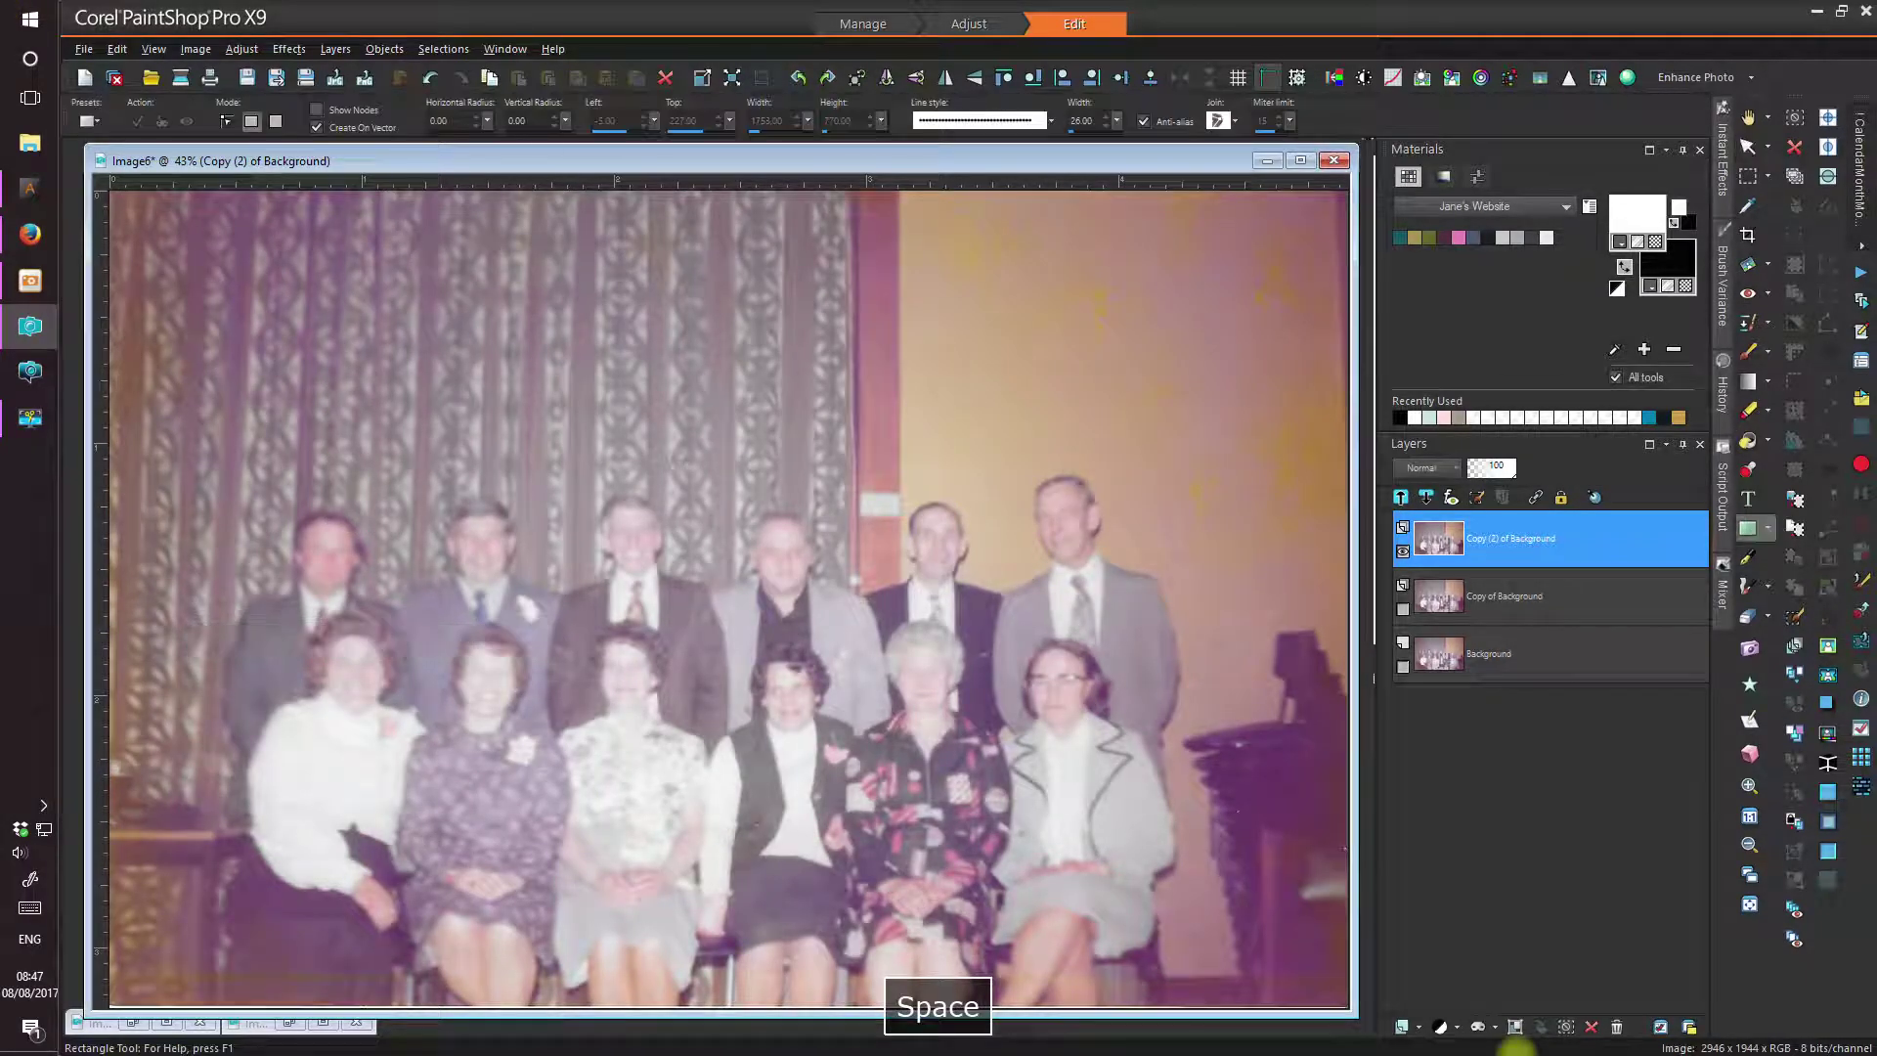
click(1521, 539)
text(ing copy)
key(Return)
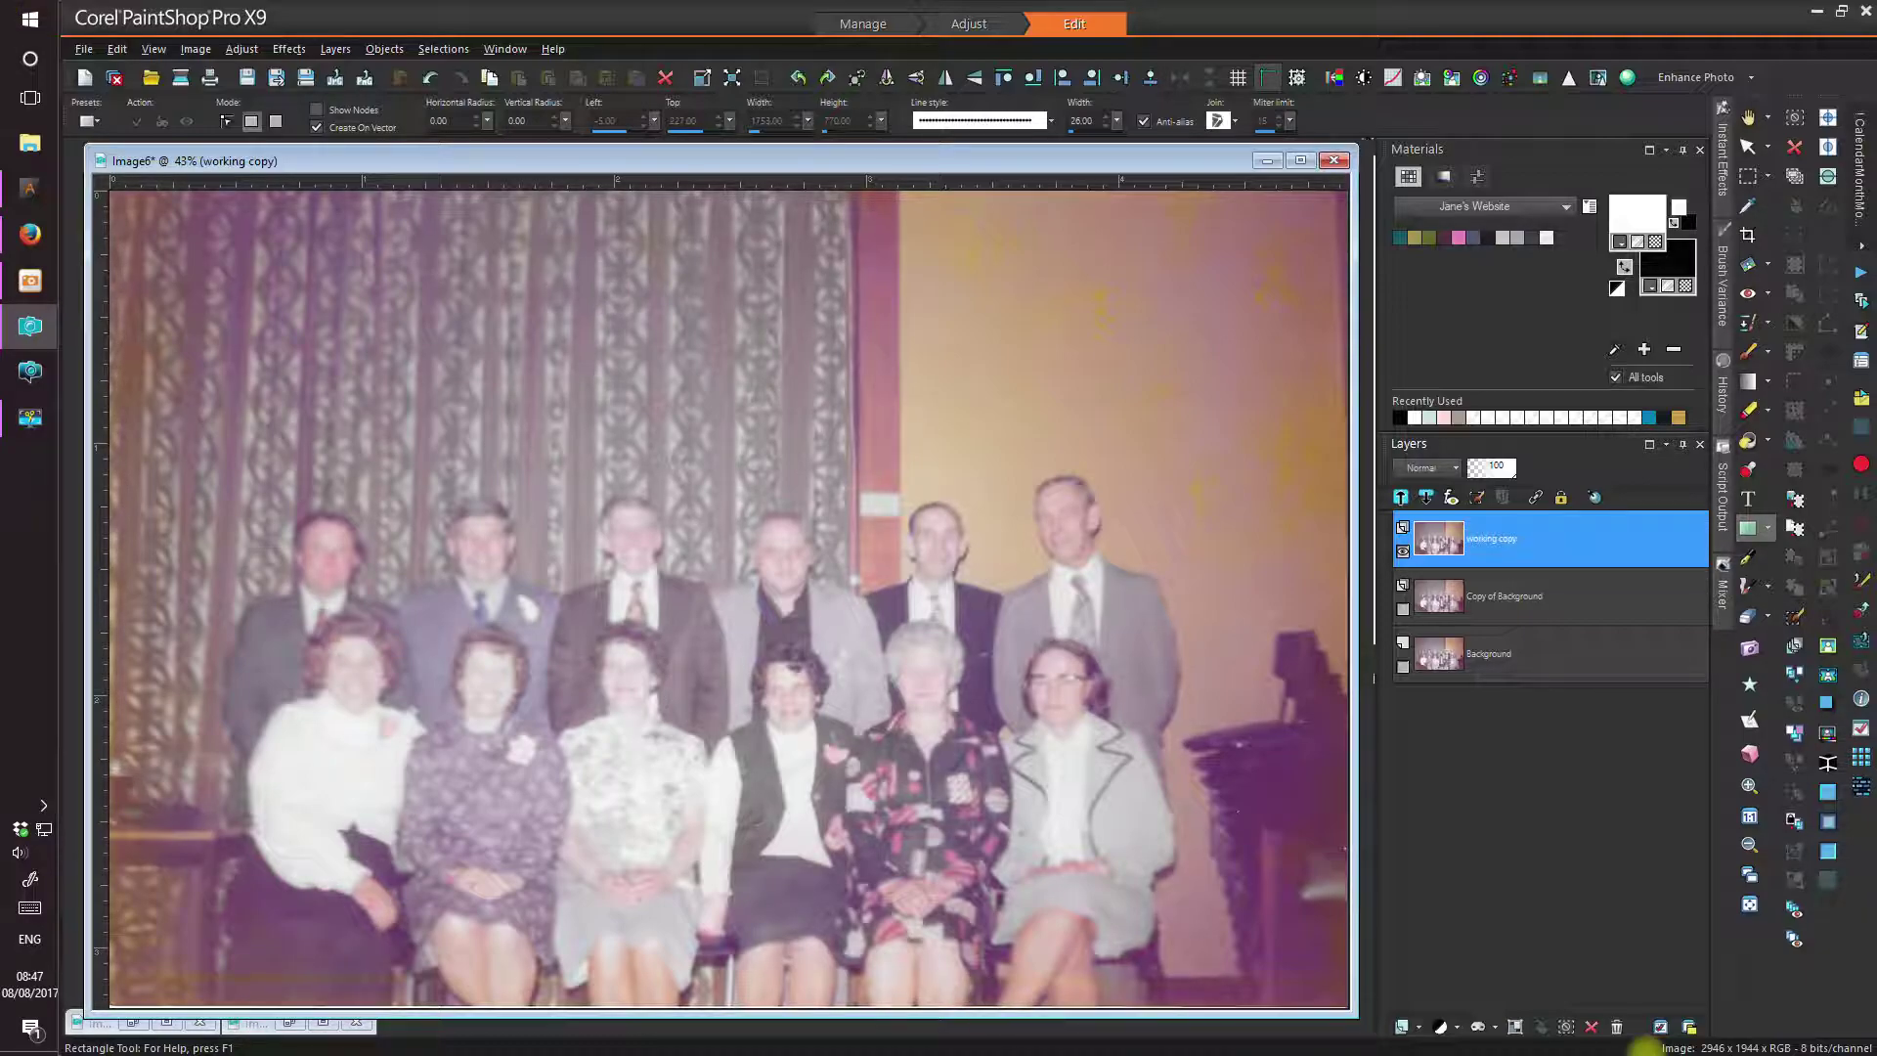
- Save the layered image in the 08-August folder as family-for-video in PSPIMAGE format
click(246, 79)
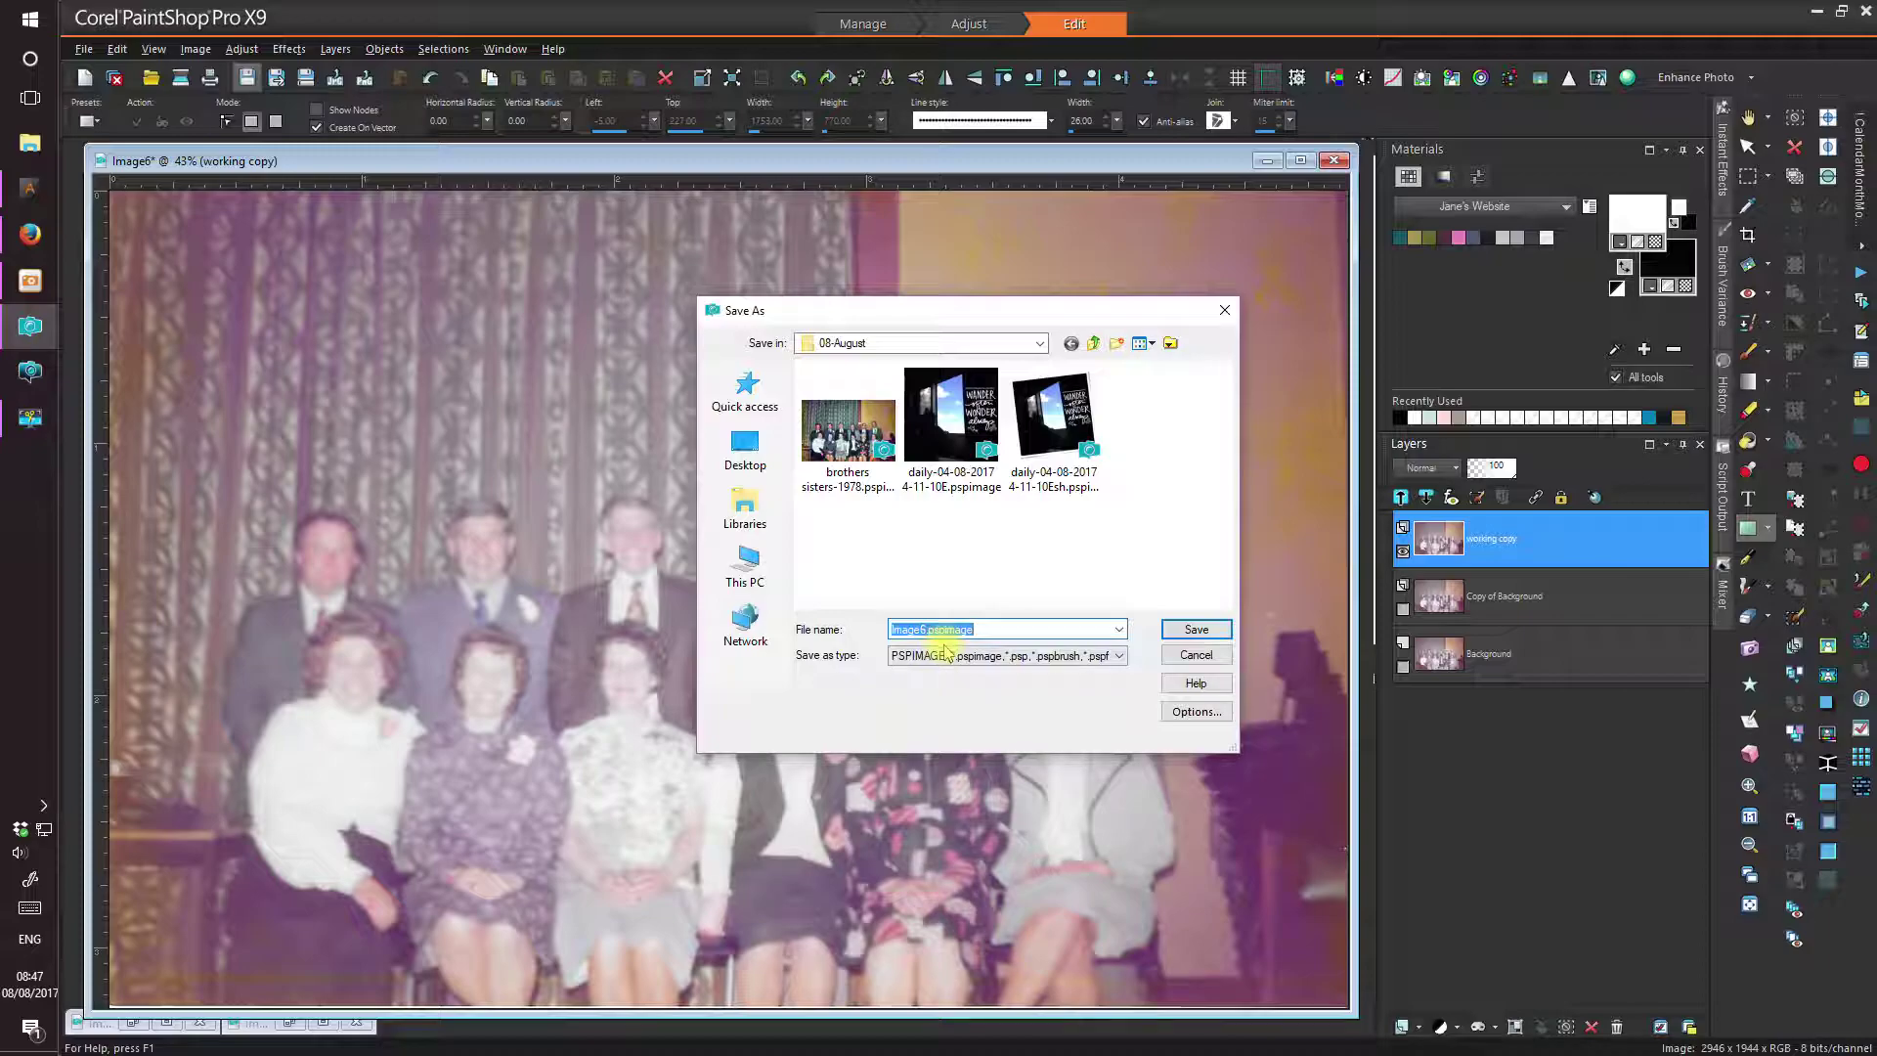
click(1120, 656)
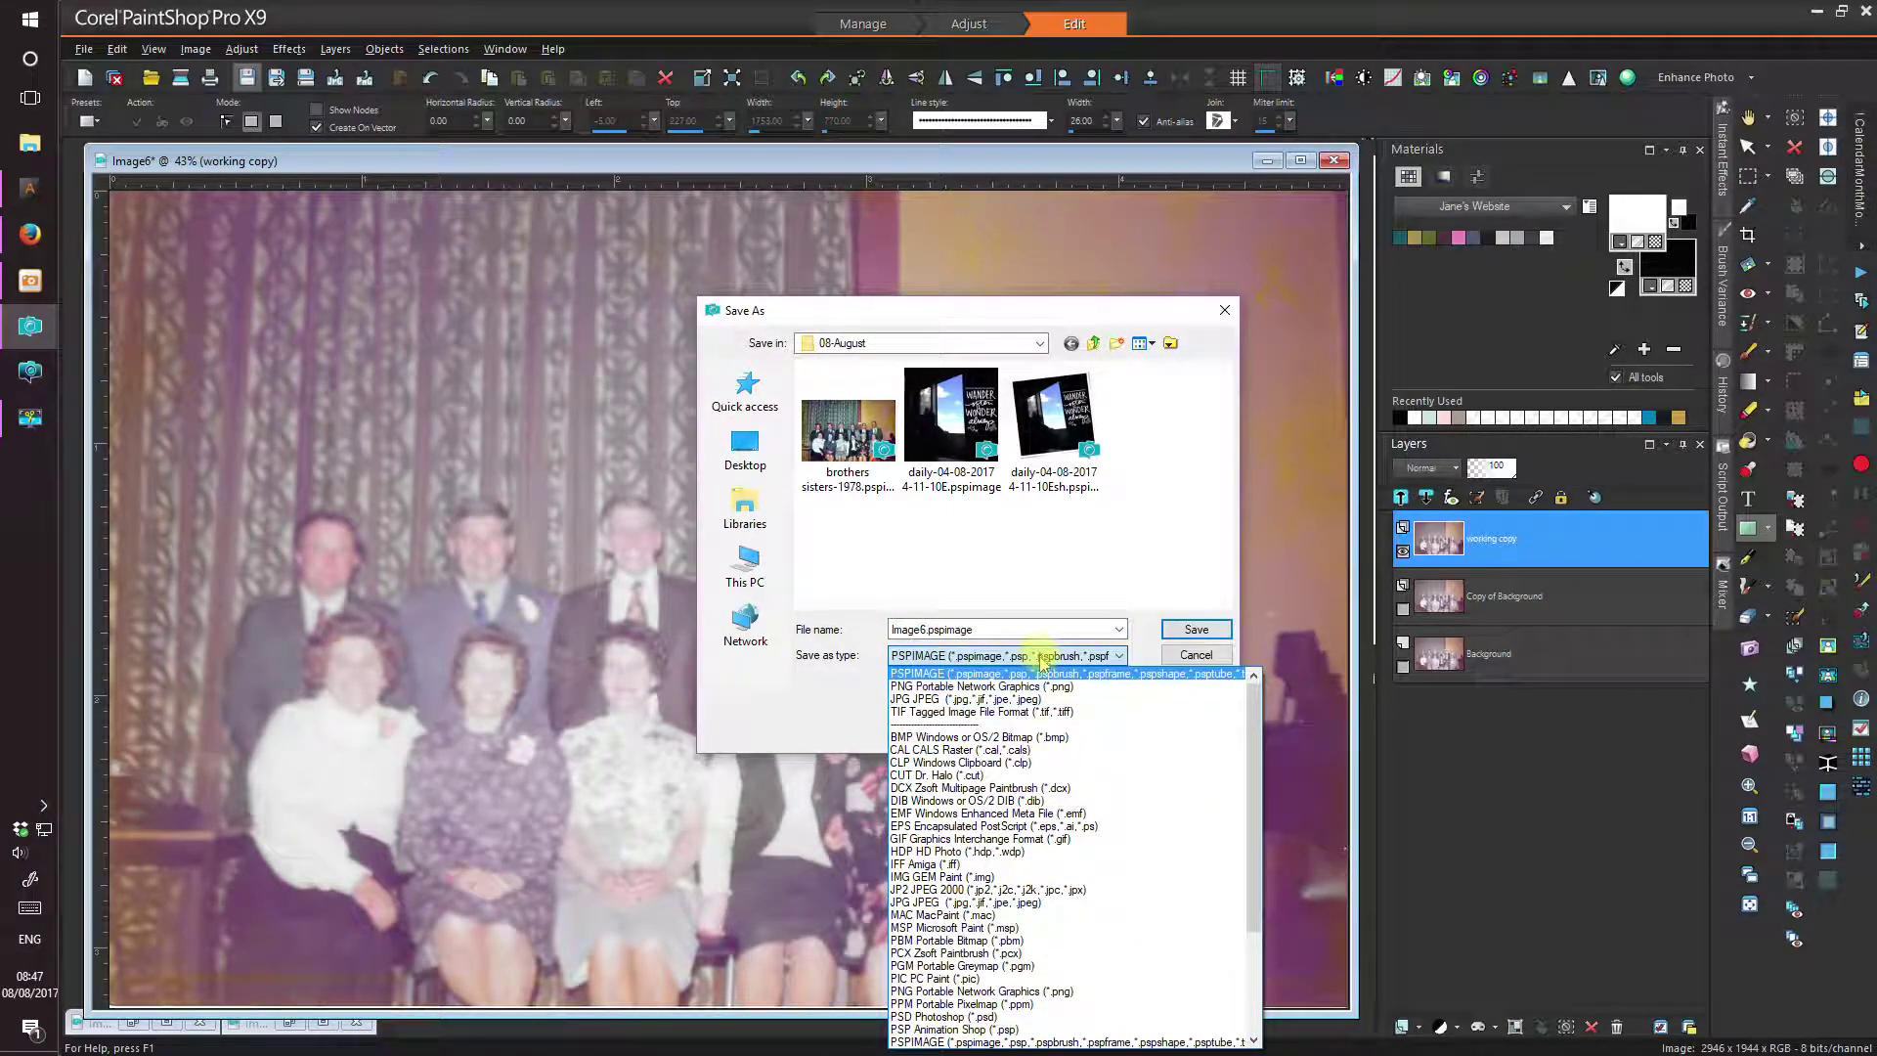
click(1044, 675)
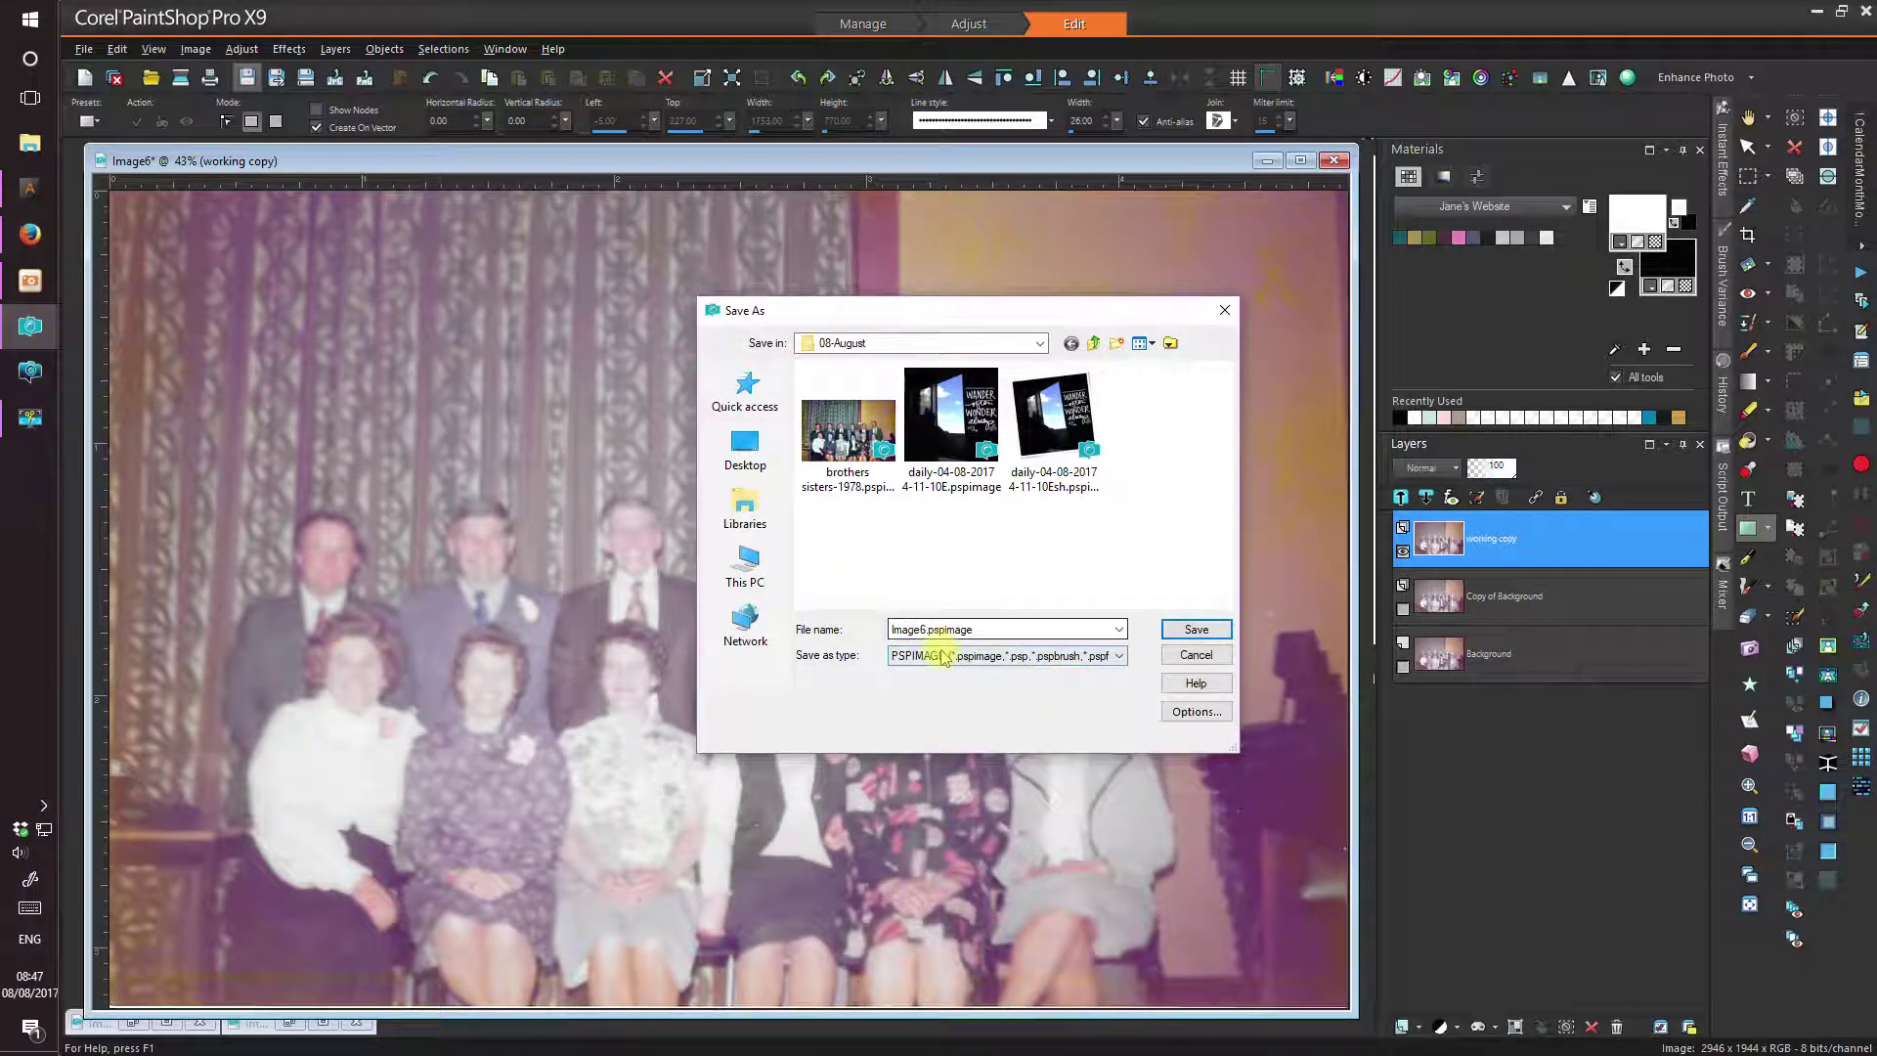
double_click(1005, 629)
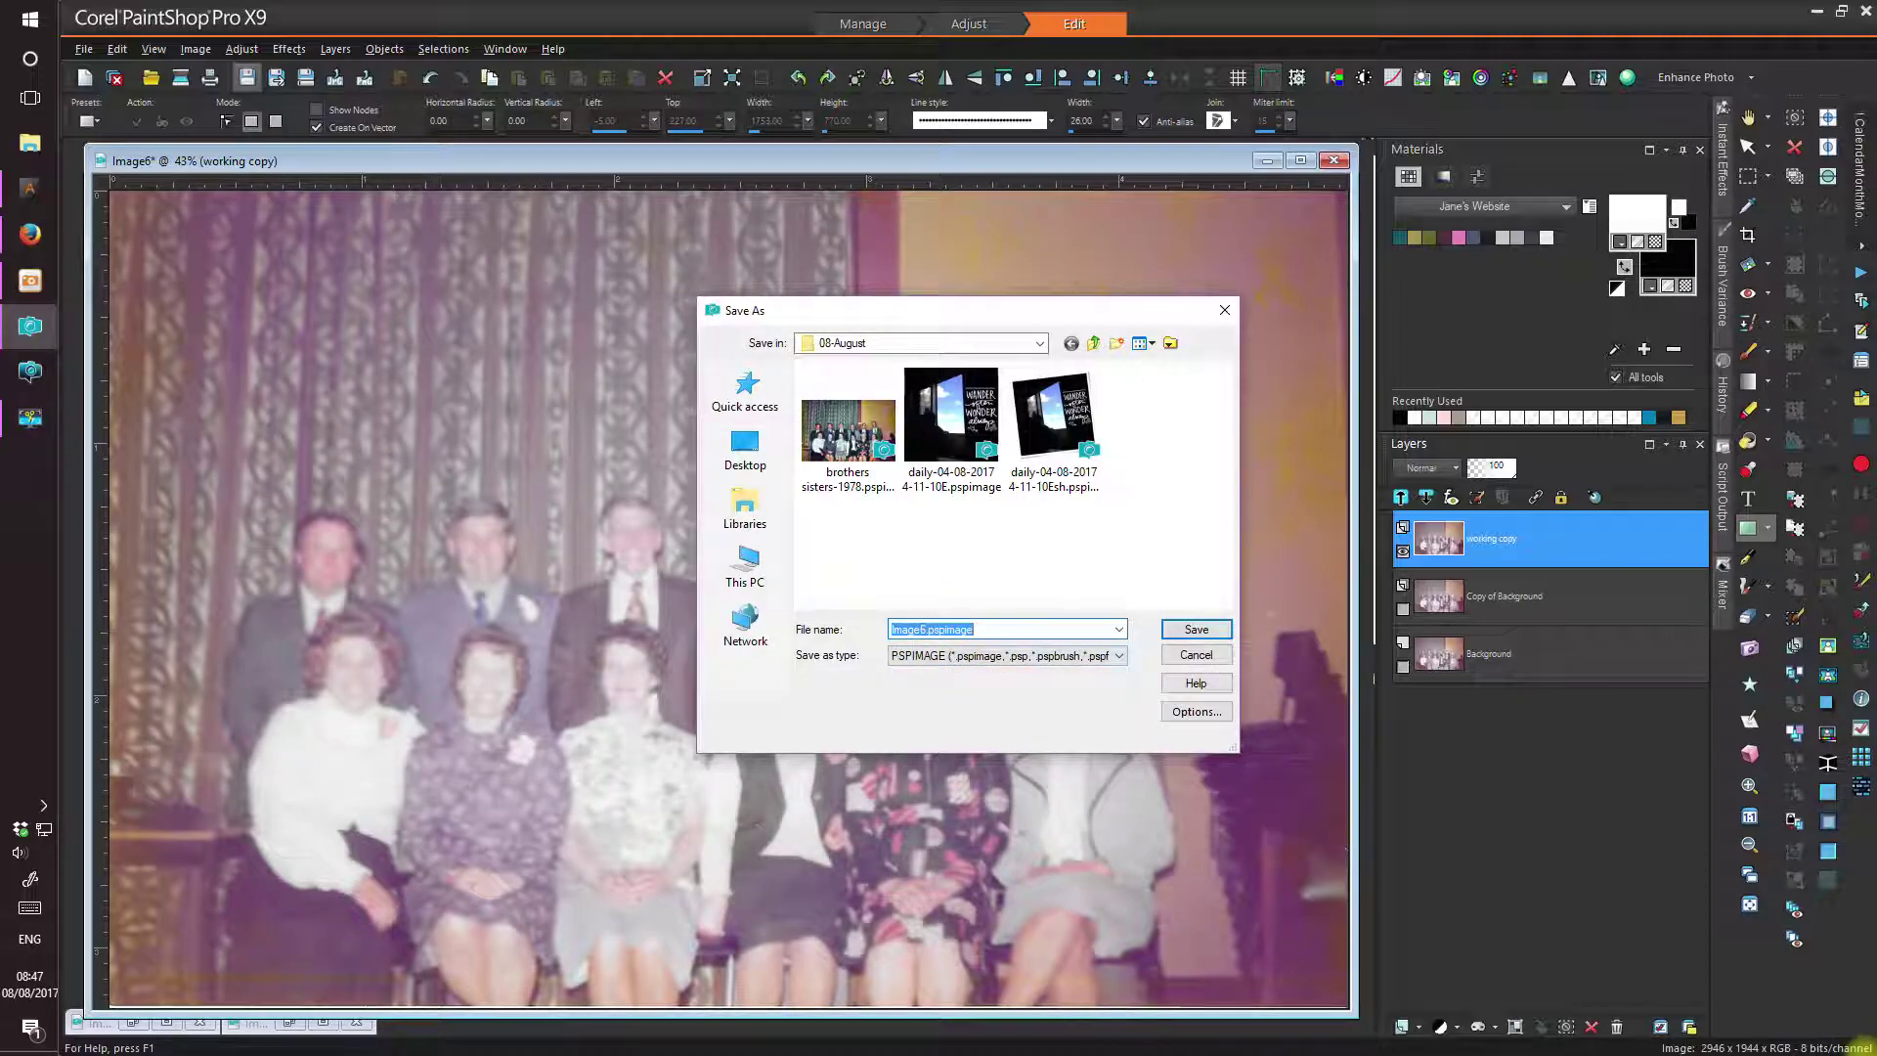
text(family)
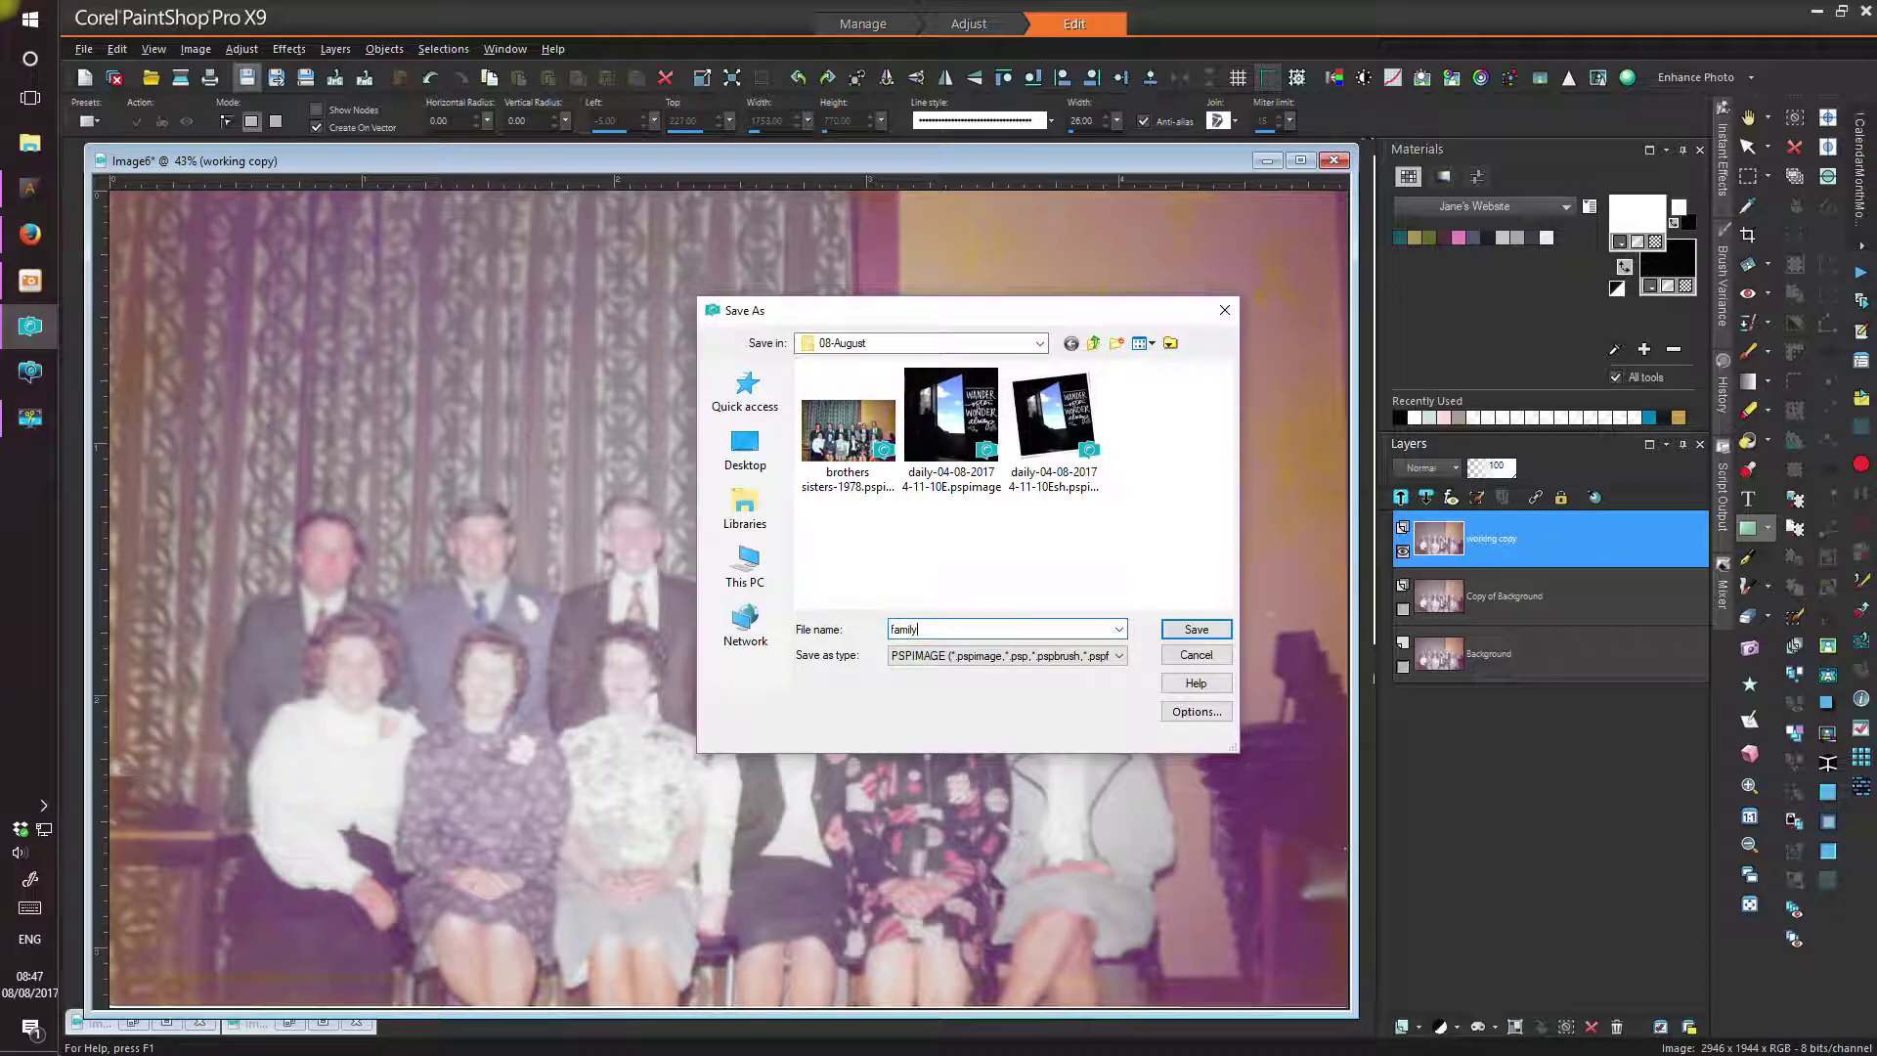
text(-for-video)
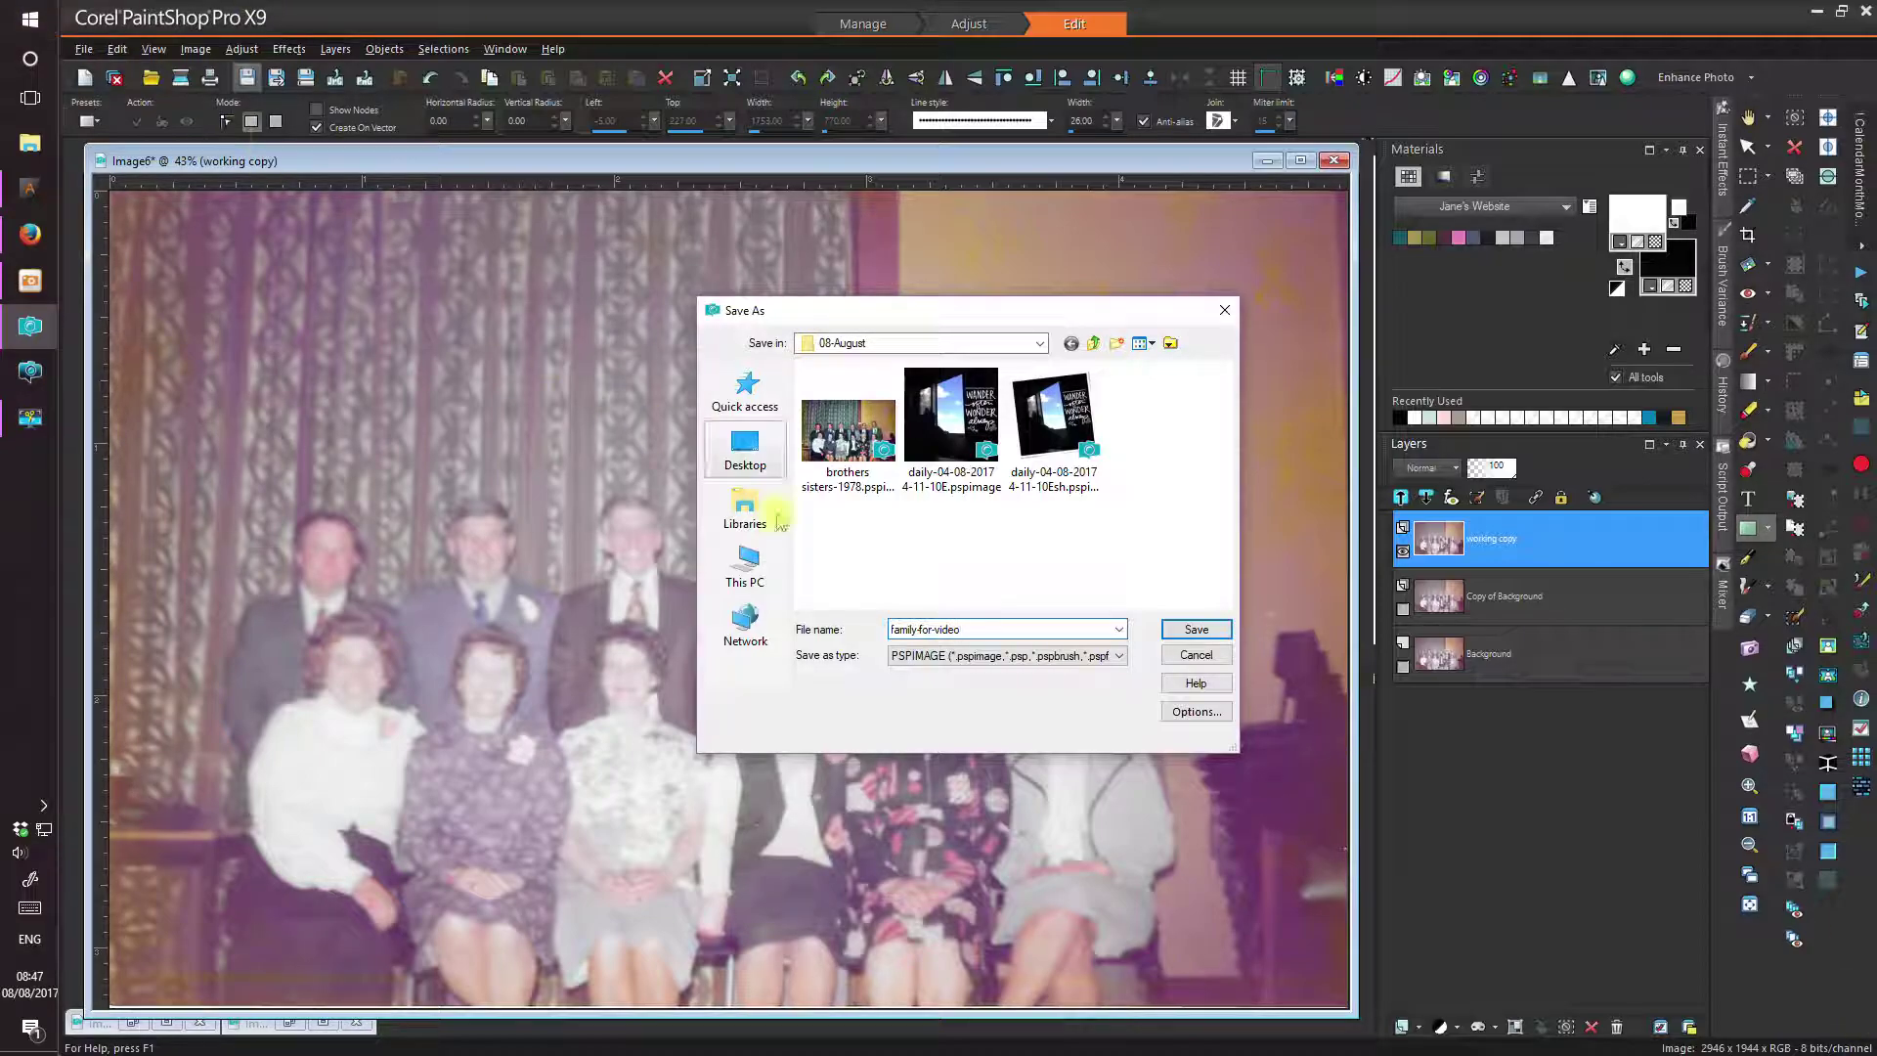
click(1194, 631)
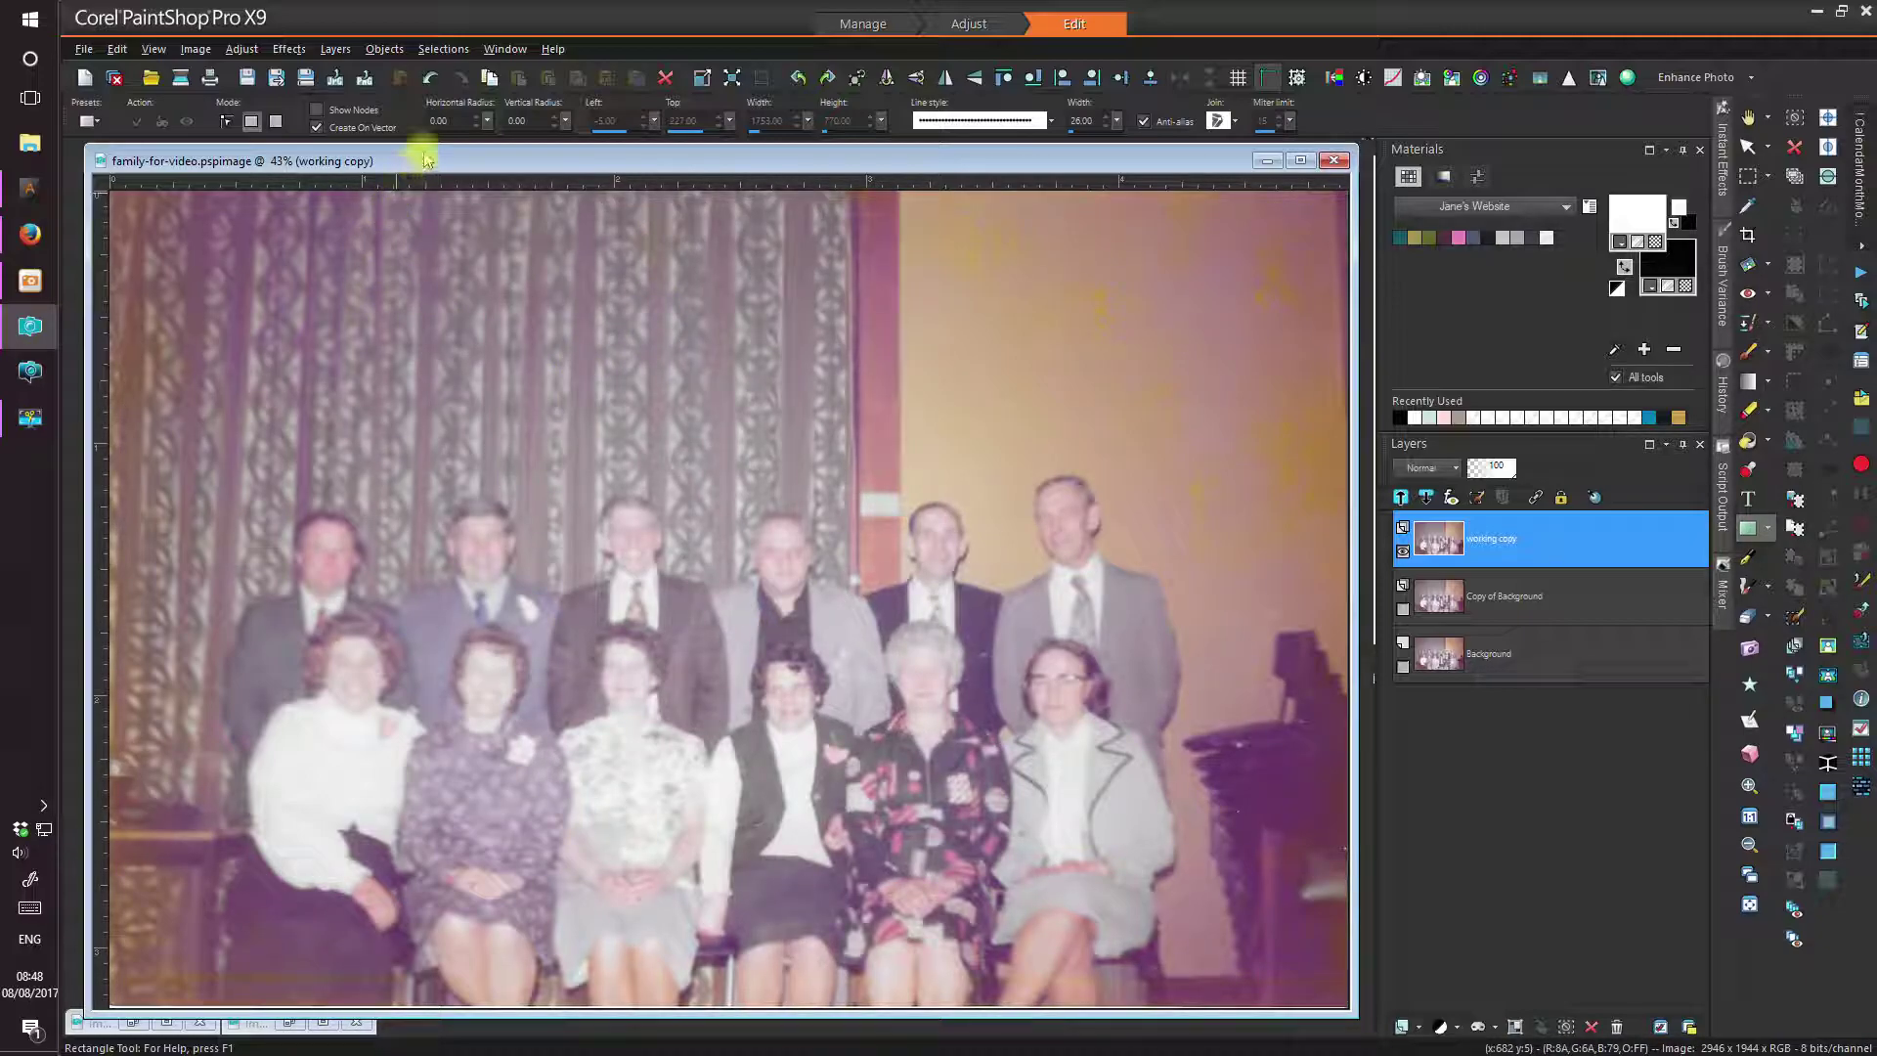
click(704, 78)
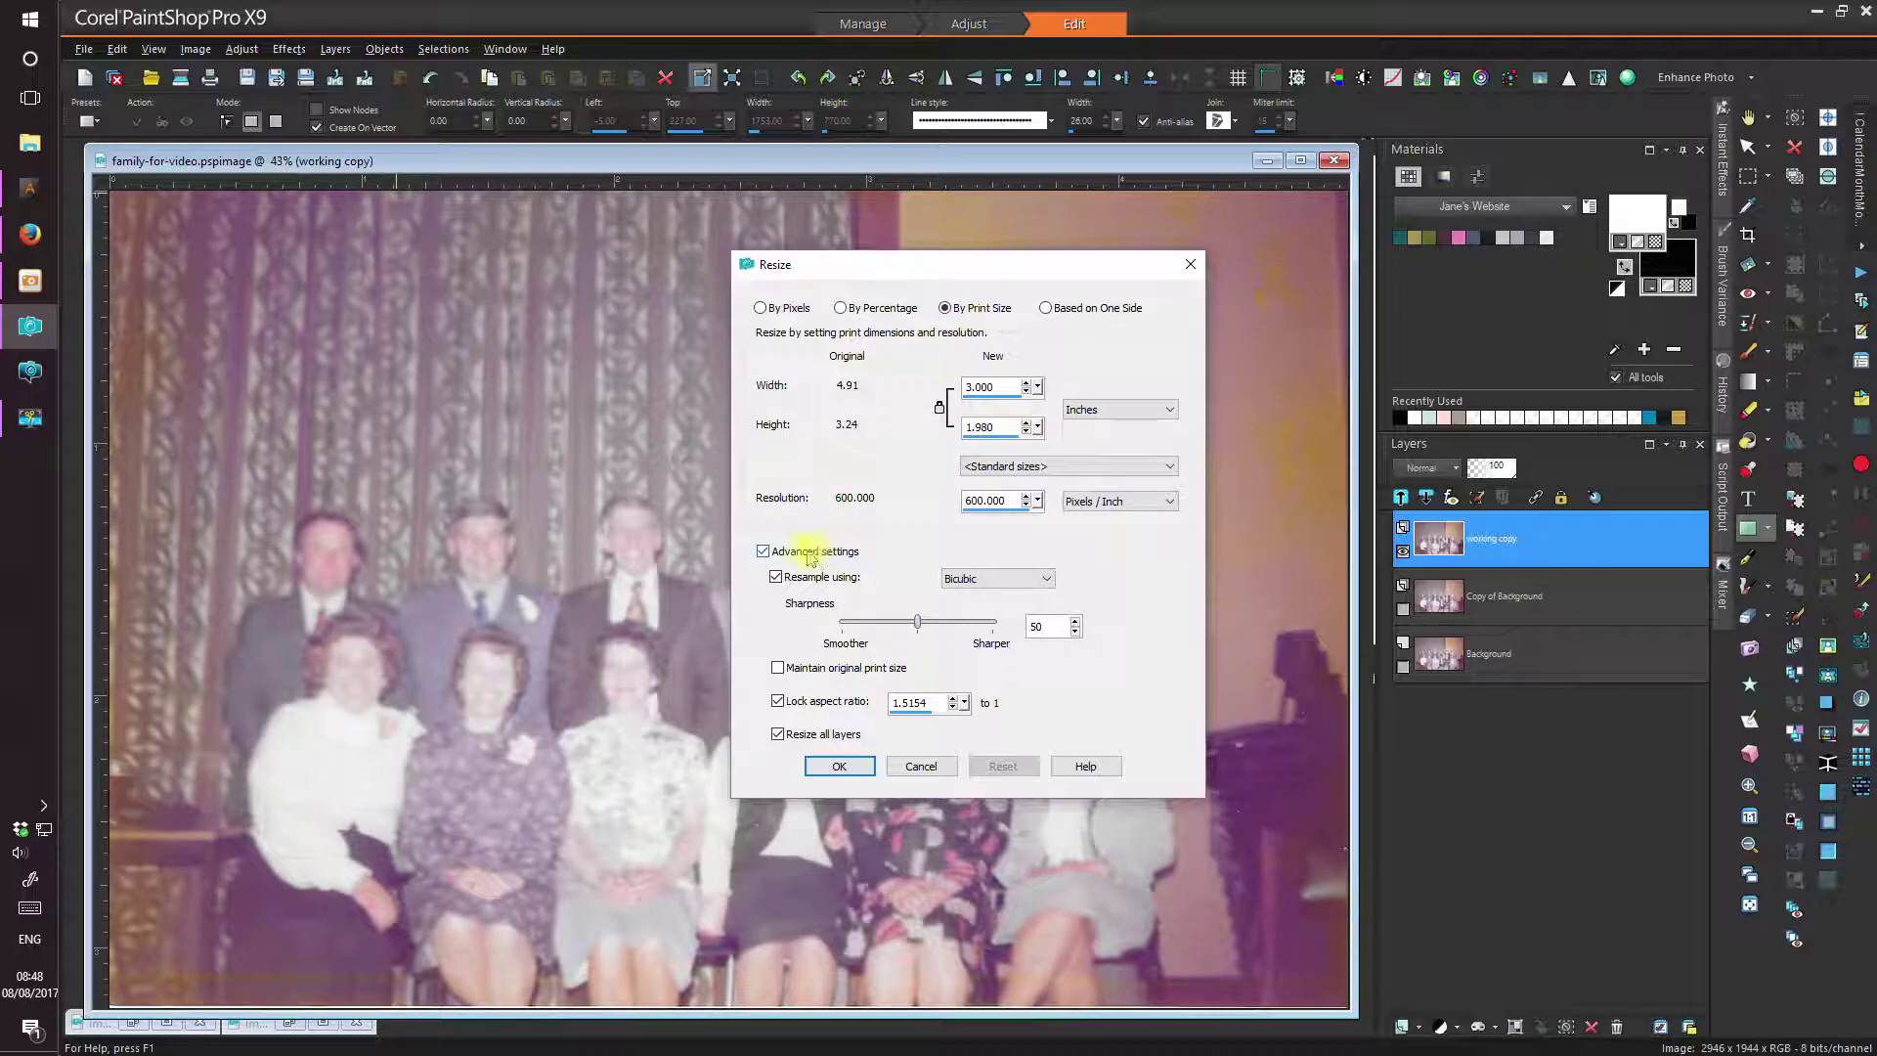
click(768, 553)
click(768, 553)
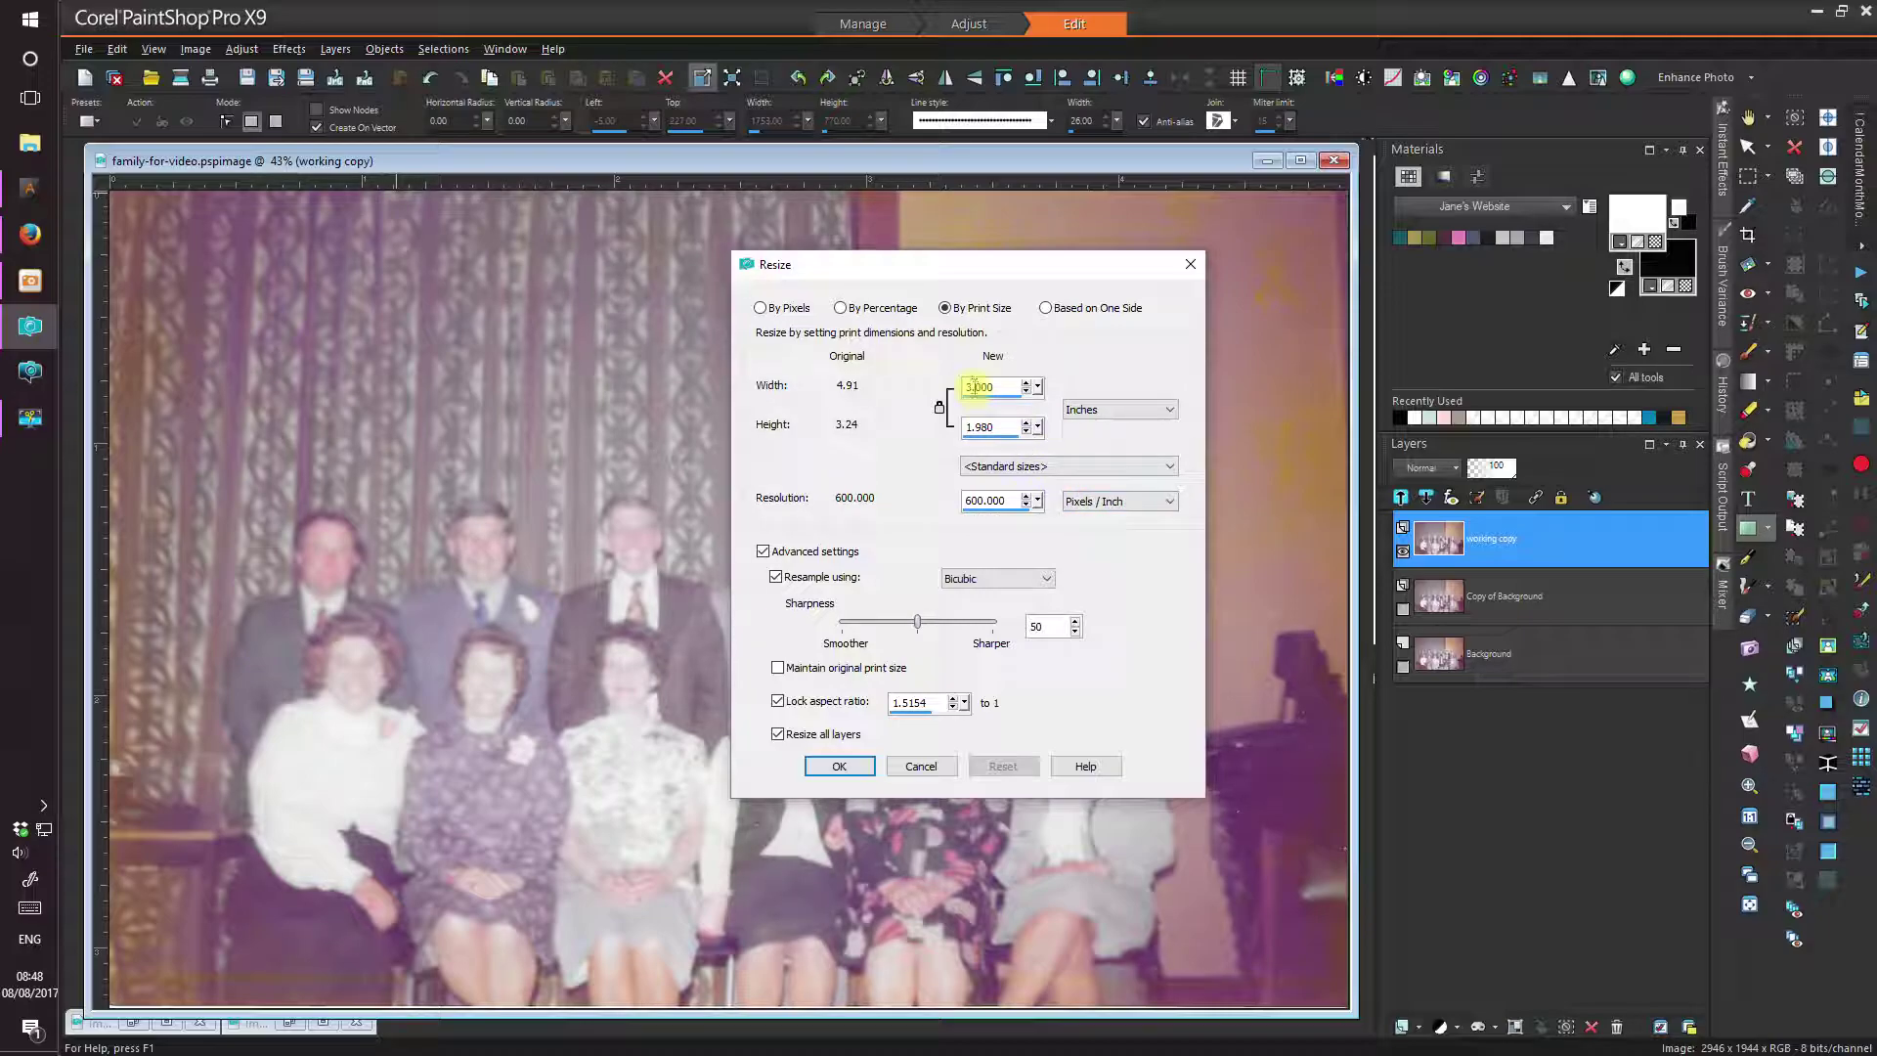
click(777, 578)
click(777, 577)
click(778, 577)
click(778, 578)
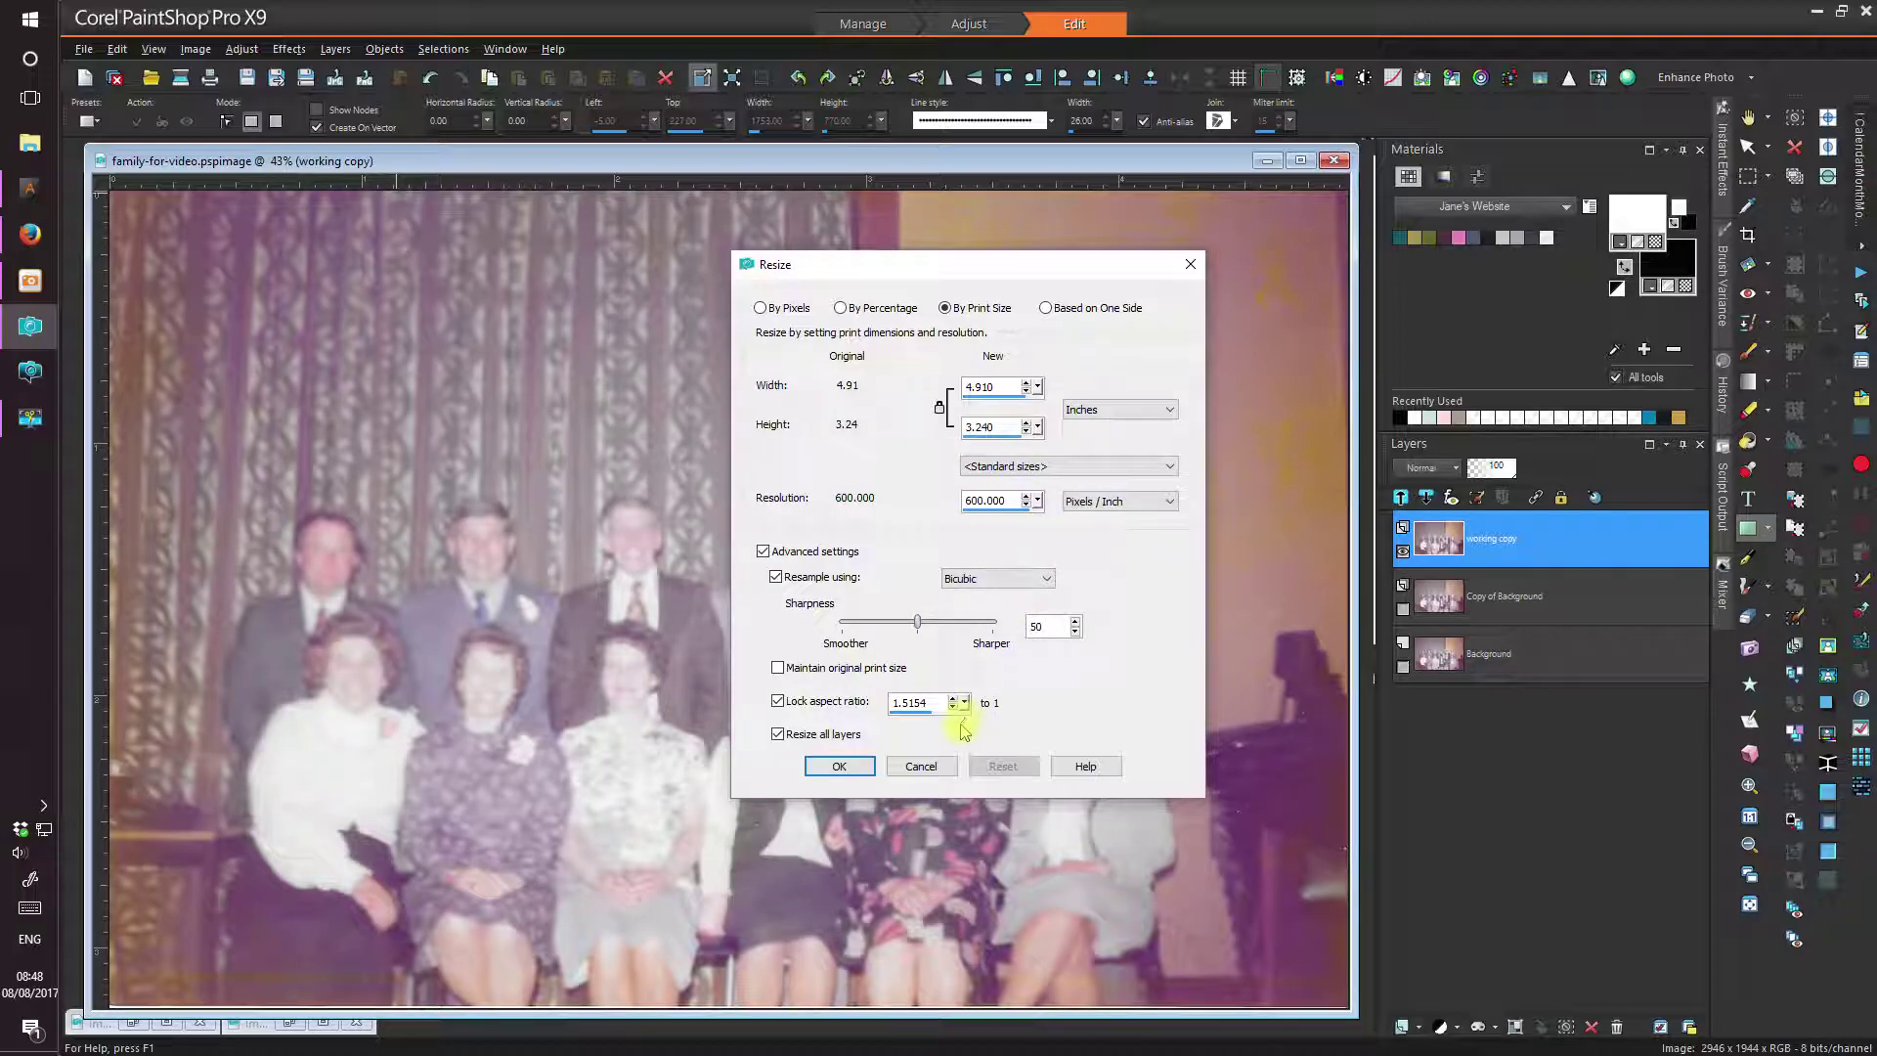
click(937, 768)
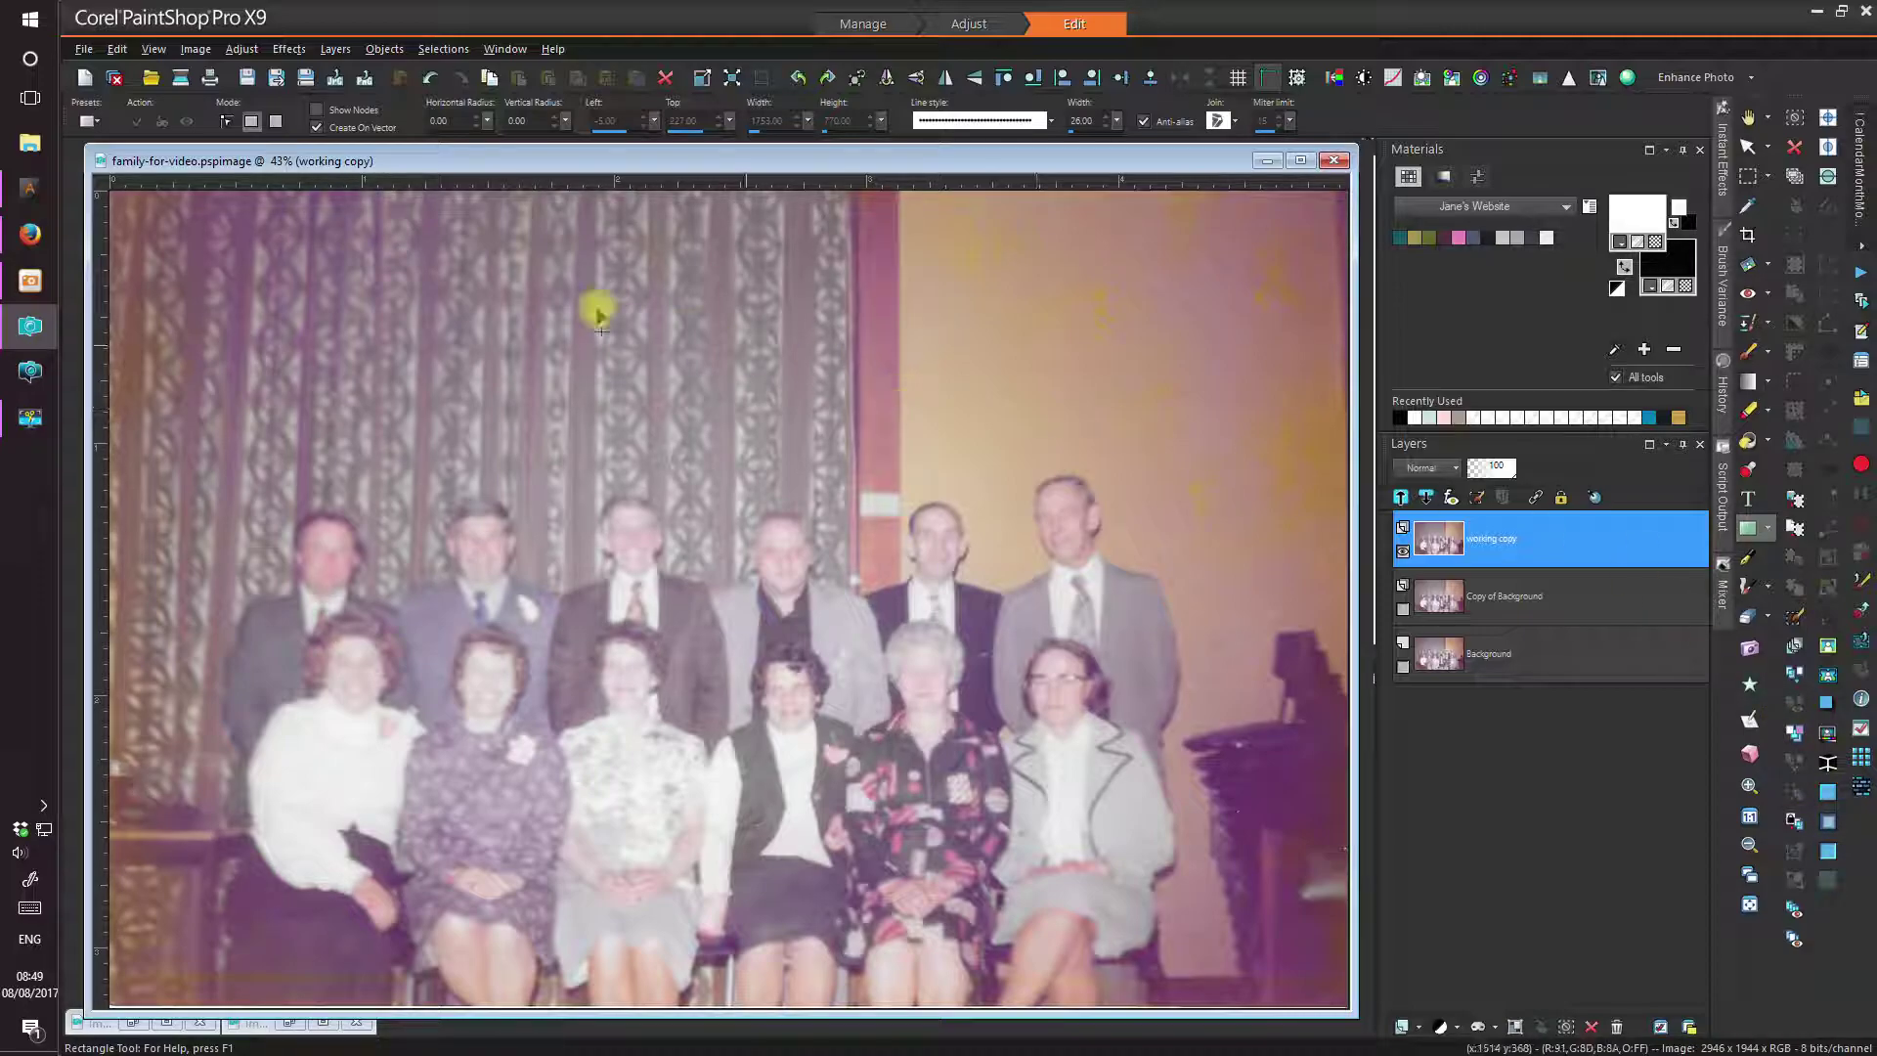
- Apply One Step Photo Fix to the working copy layer
click(194, 48)
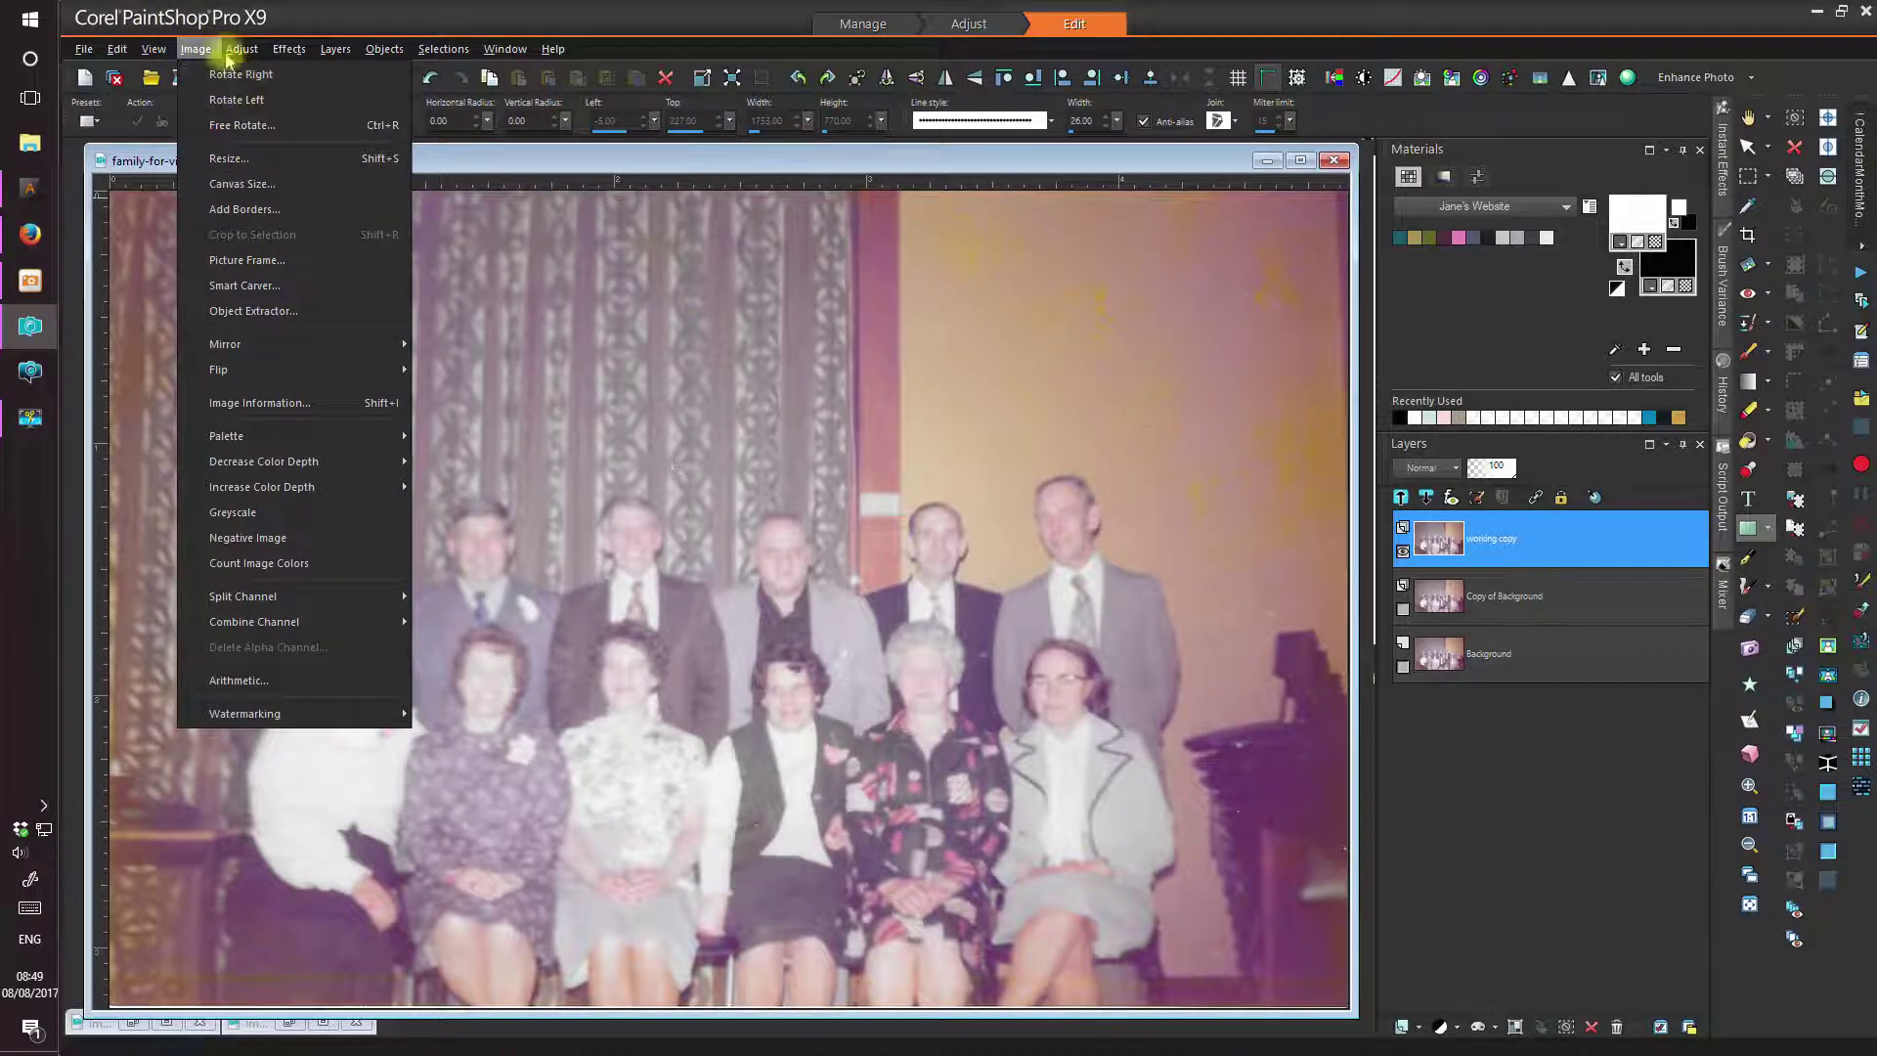
mouse_move(242, 49)
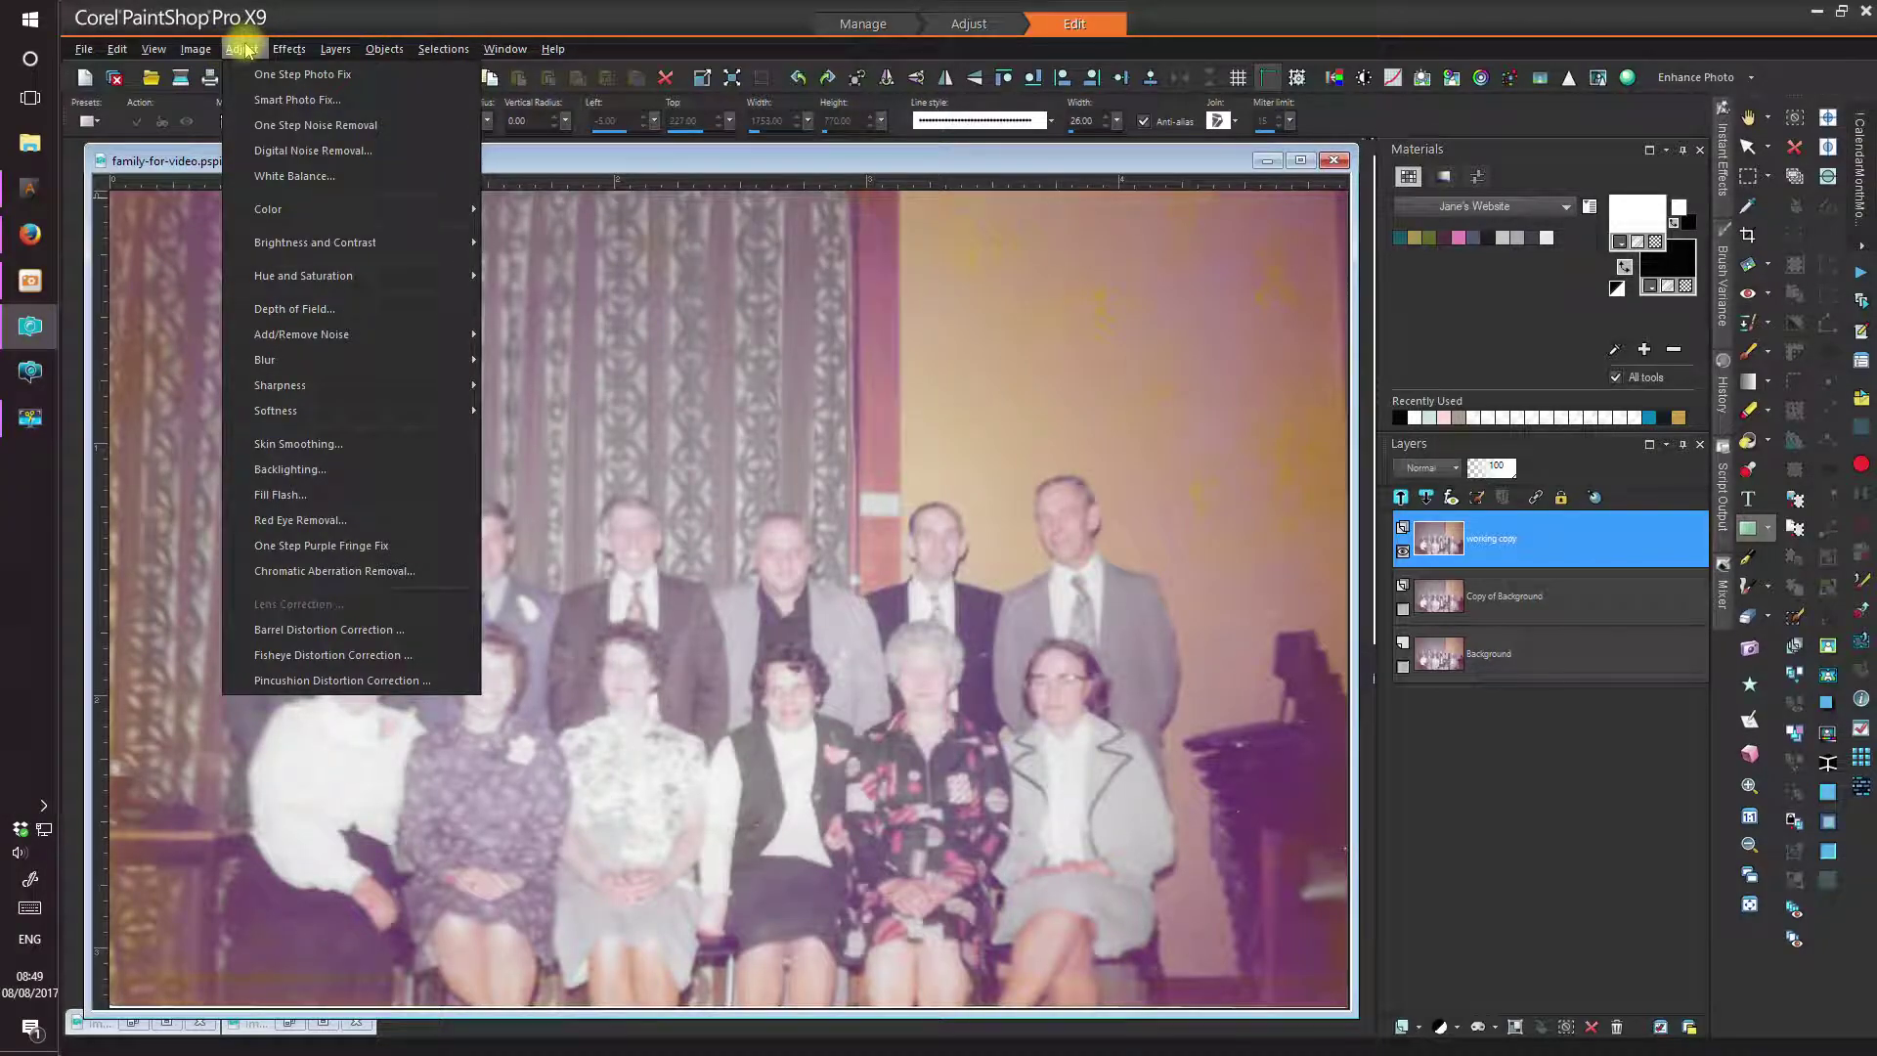
click(244, 49)
click(290, 48)
mouse_move(242, 49)
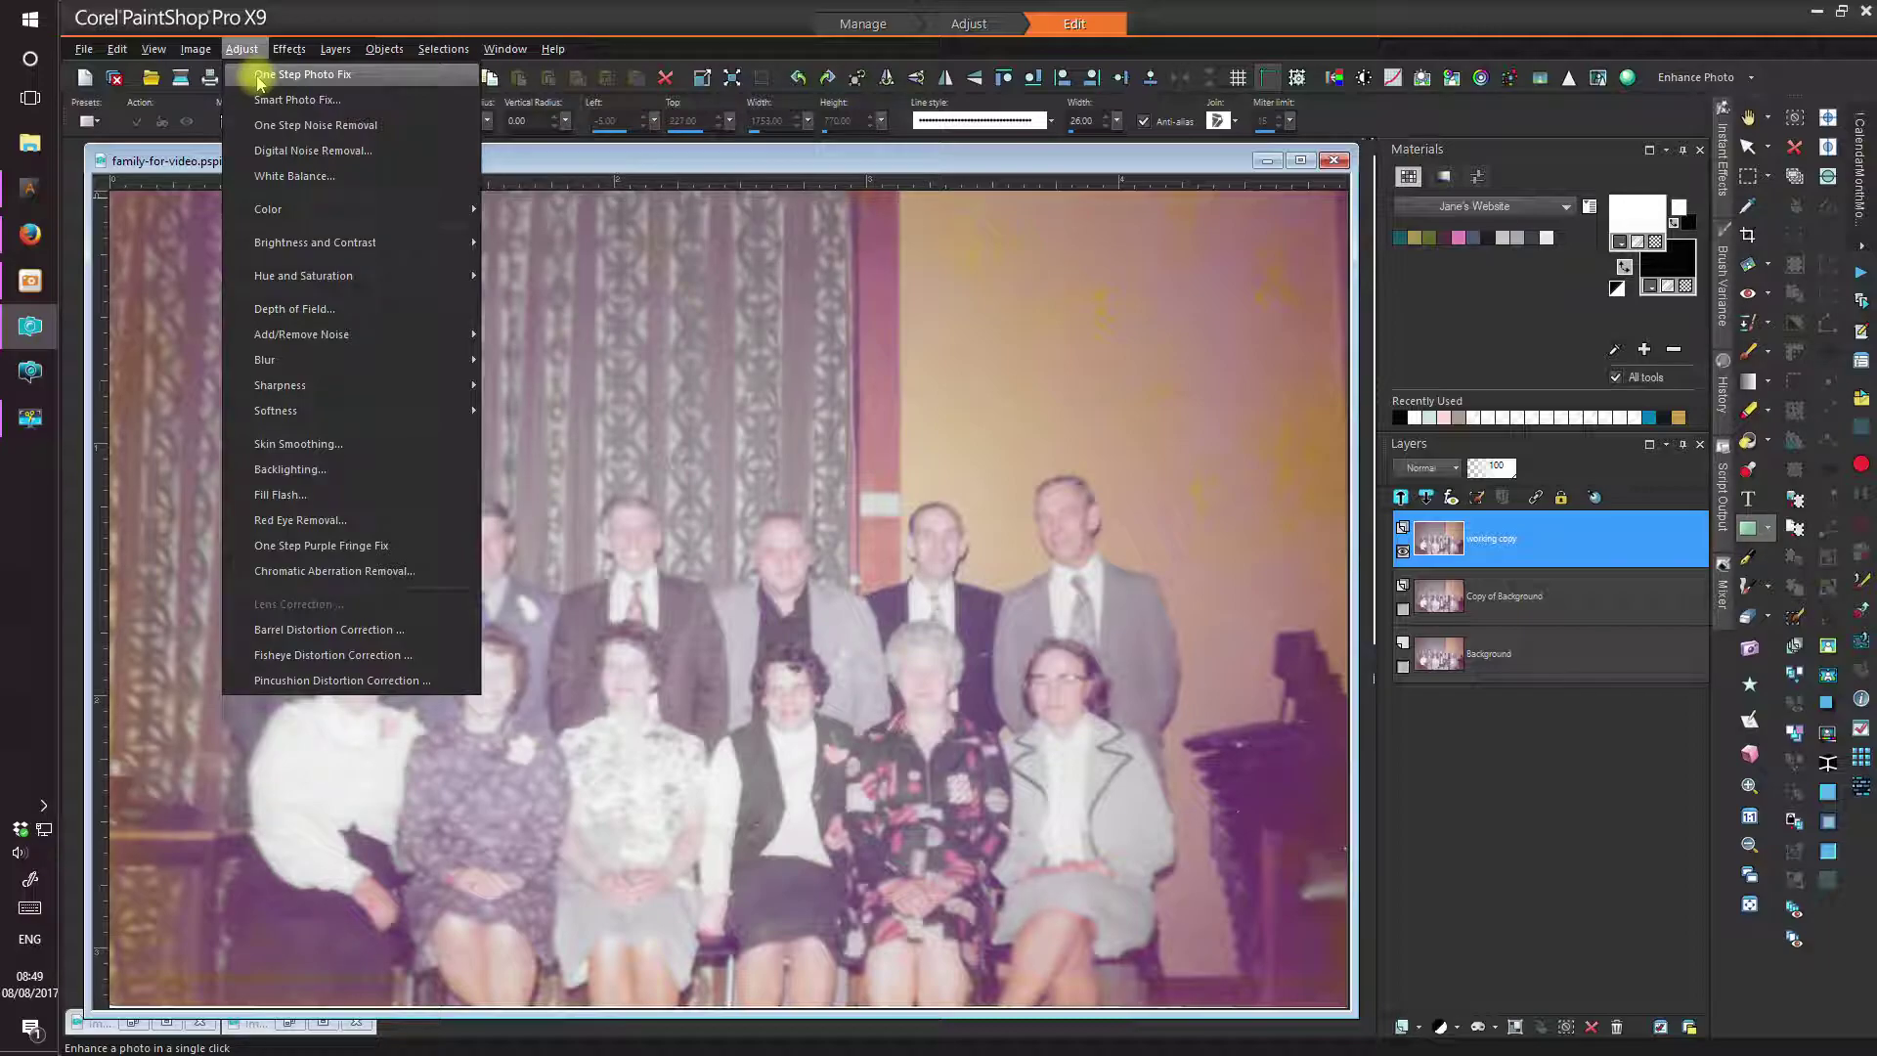
click(259, 76)
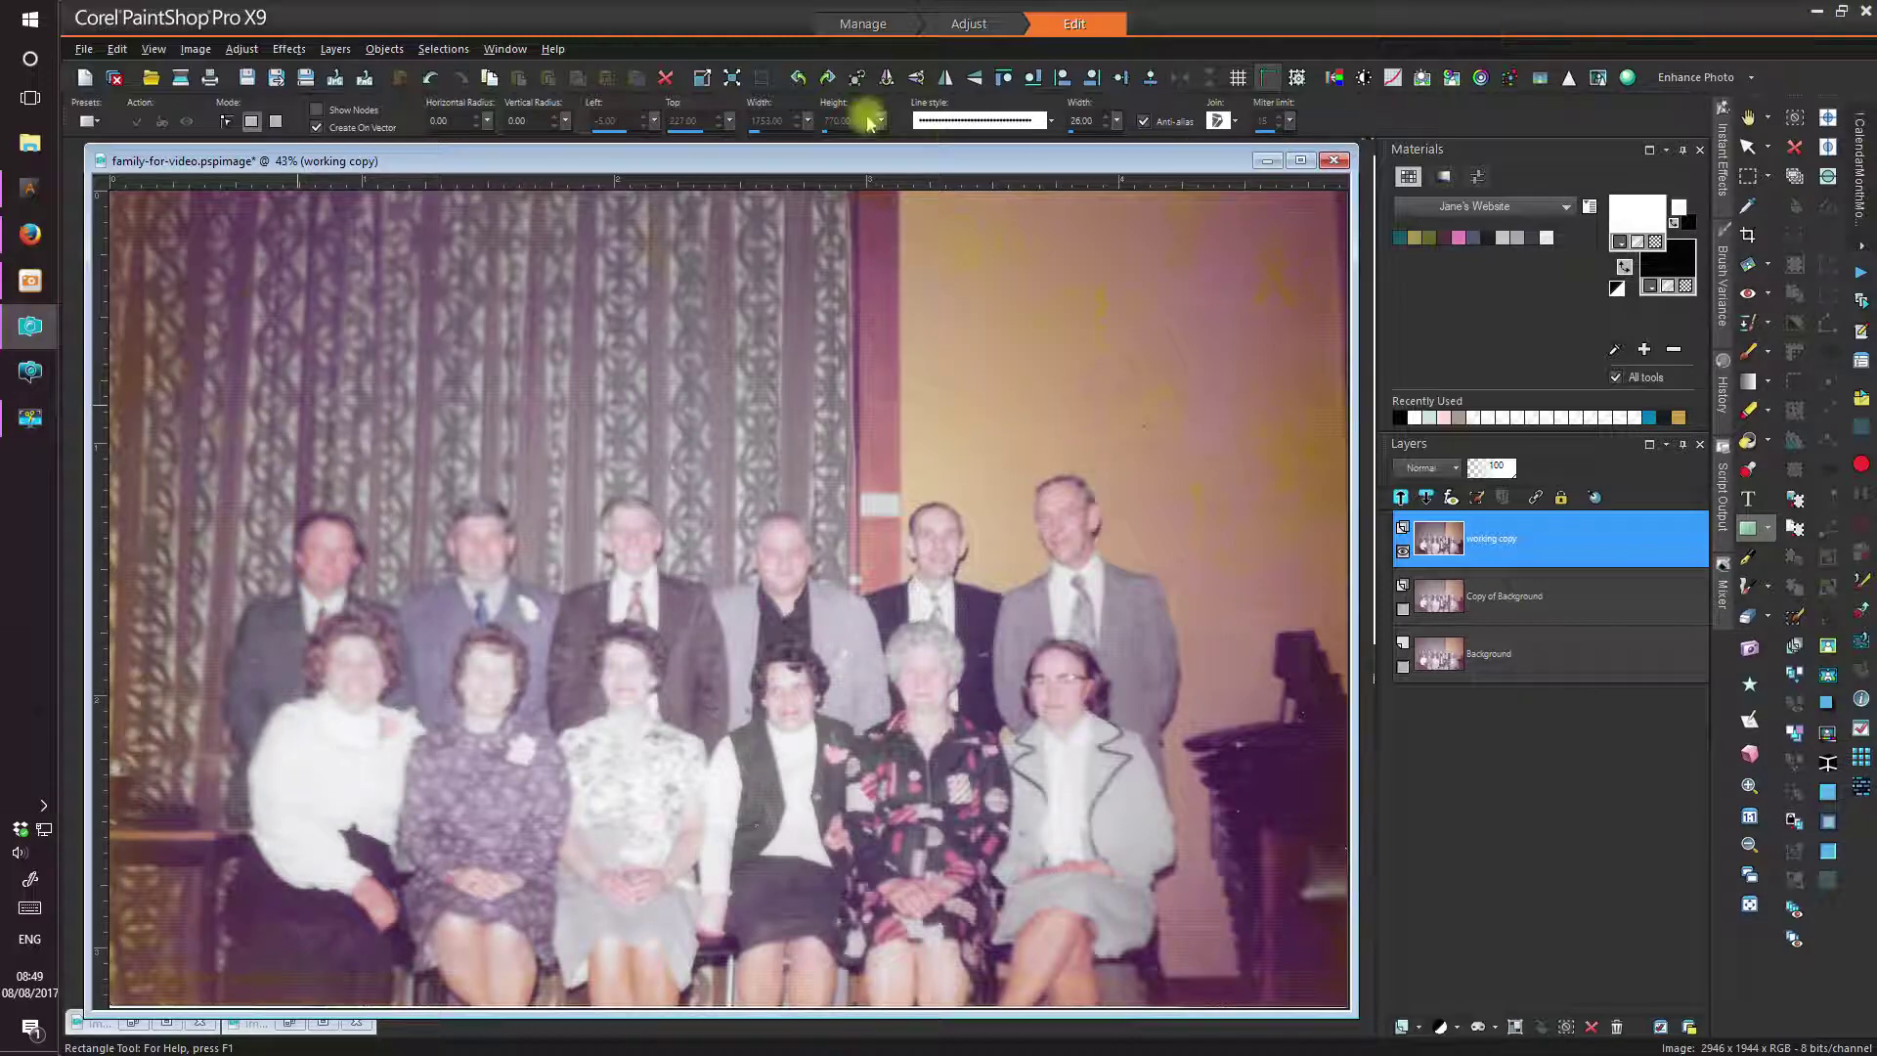
- Apply Fill Light/Clarity to the working copy layer with Fill Light 30 and Clarity 70
click(242, 49)
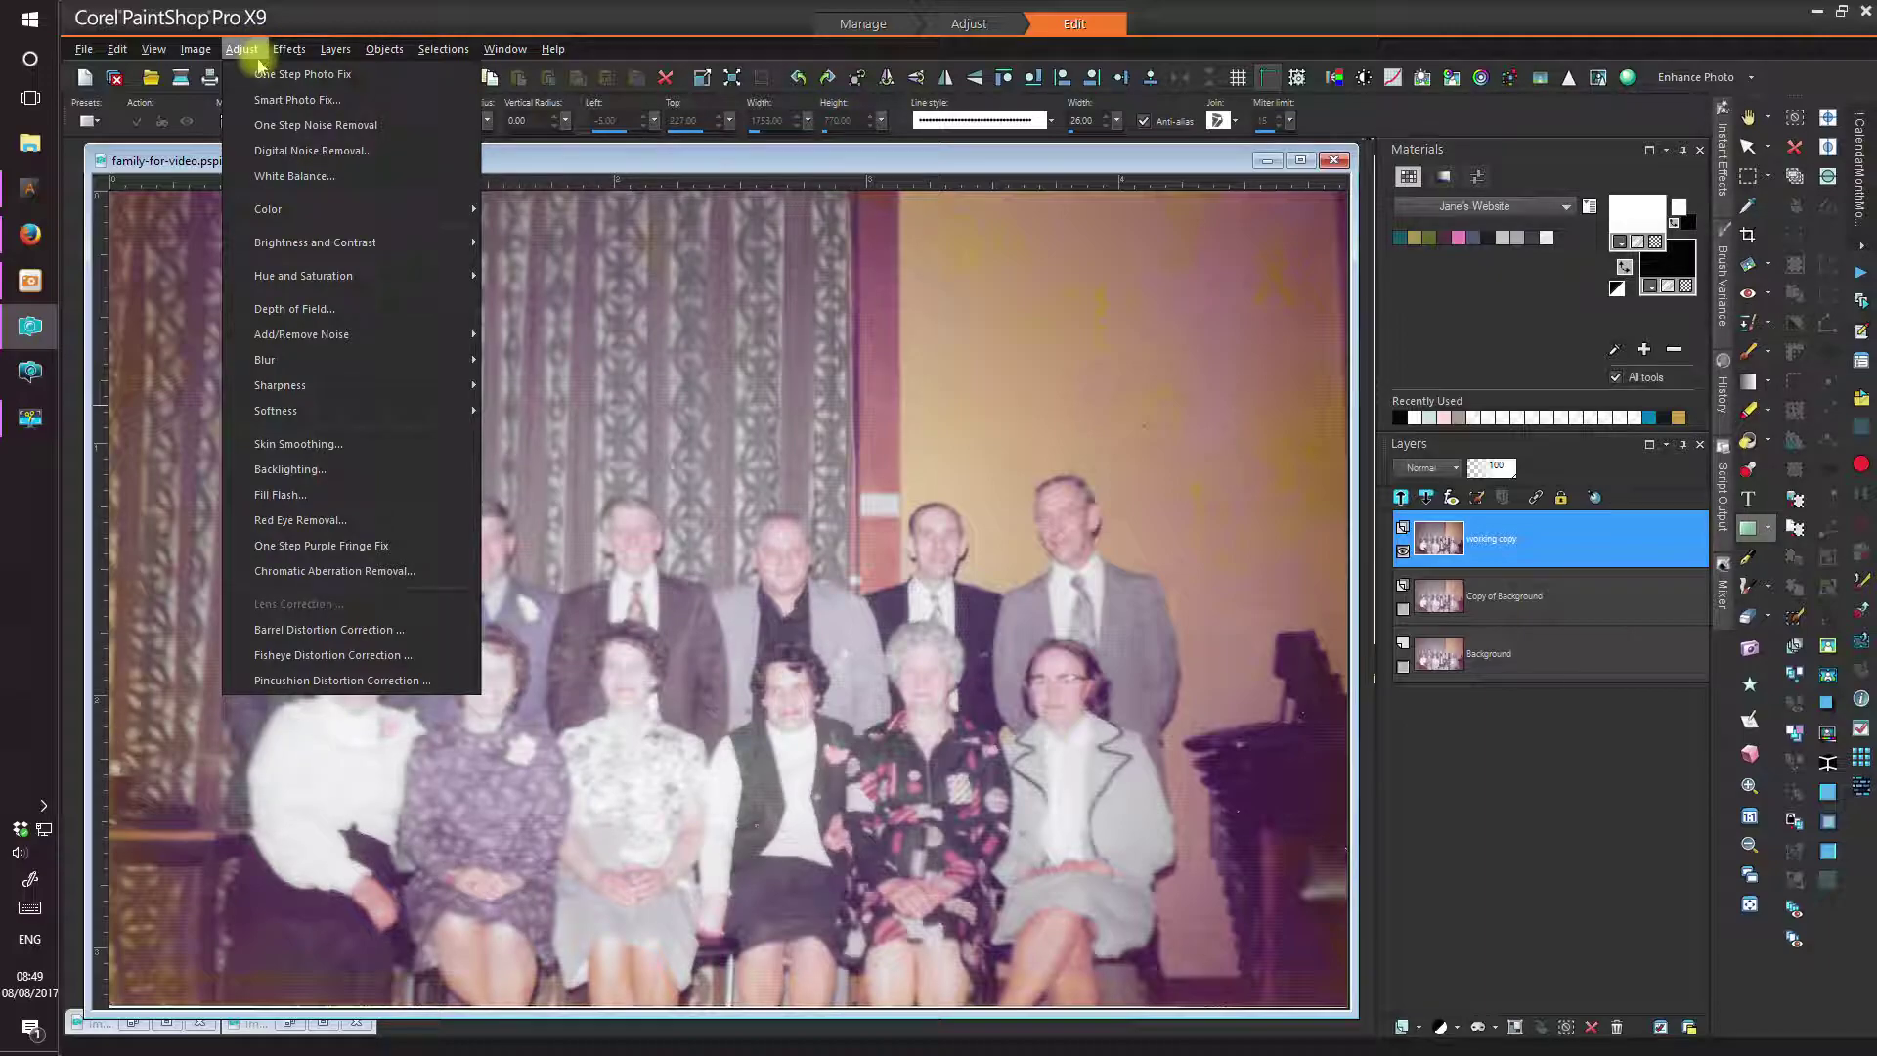
mouse_move(315, 242)
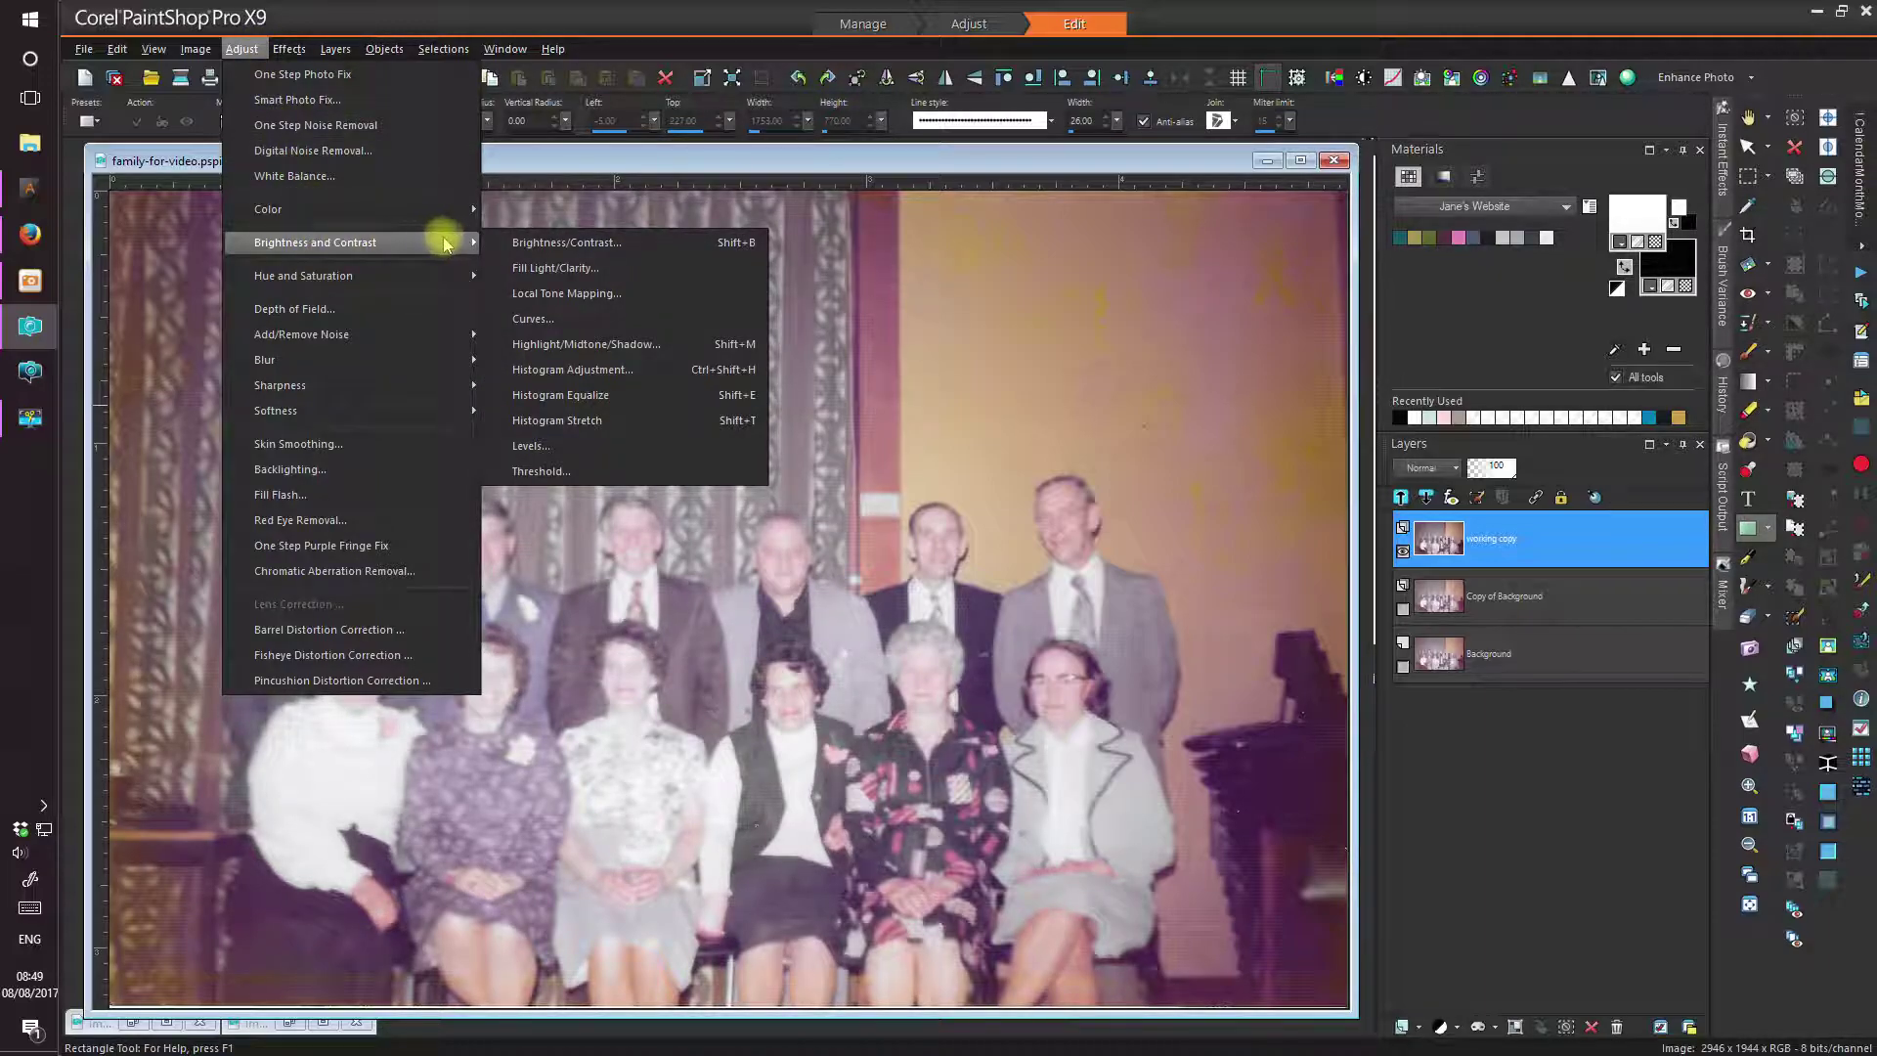
click(585, 269)
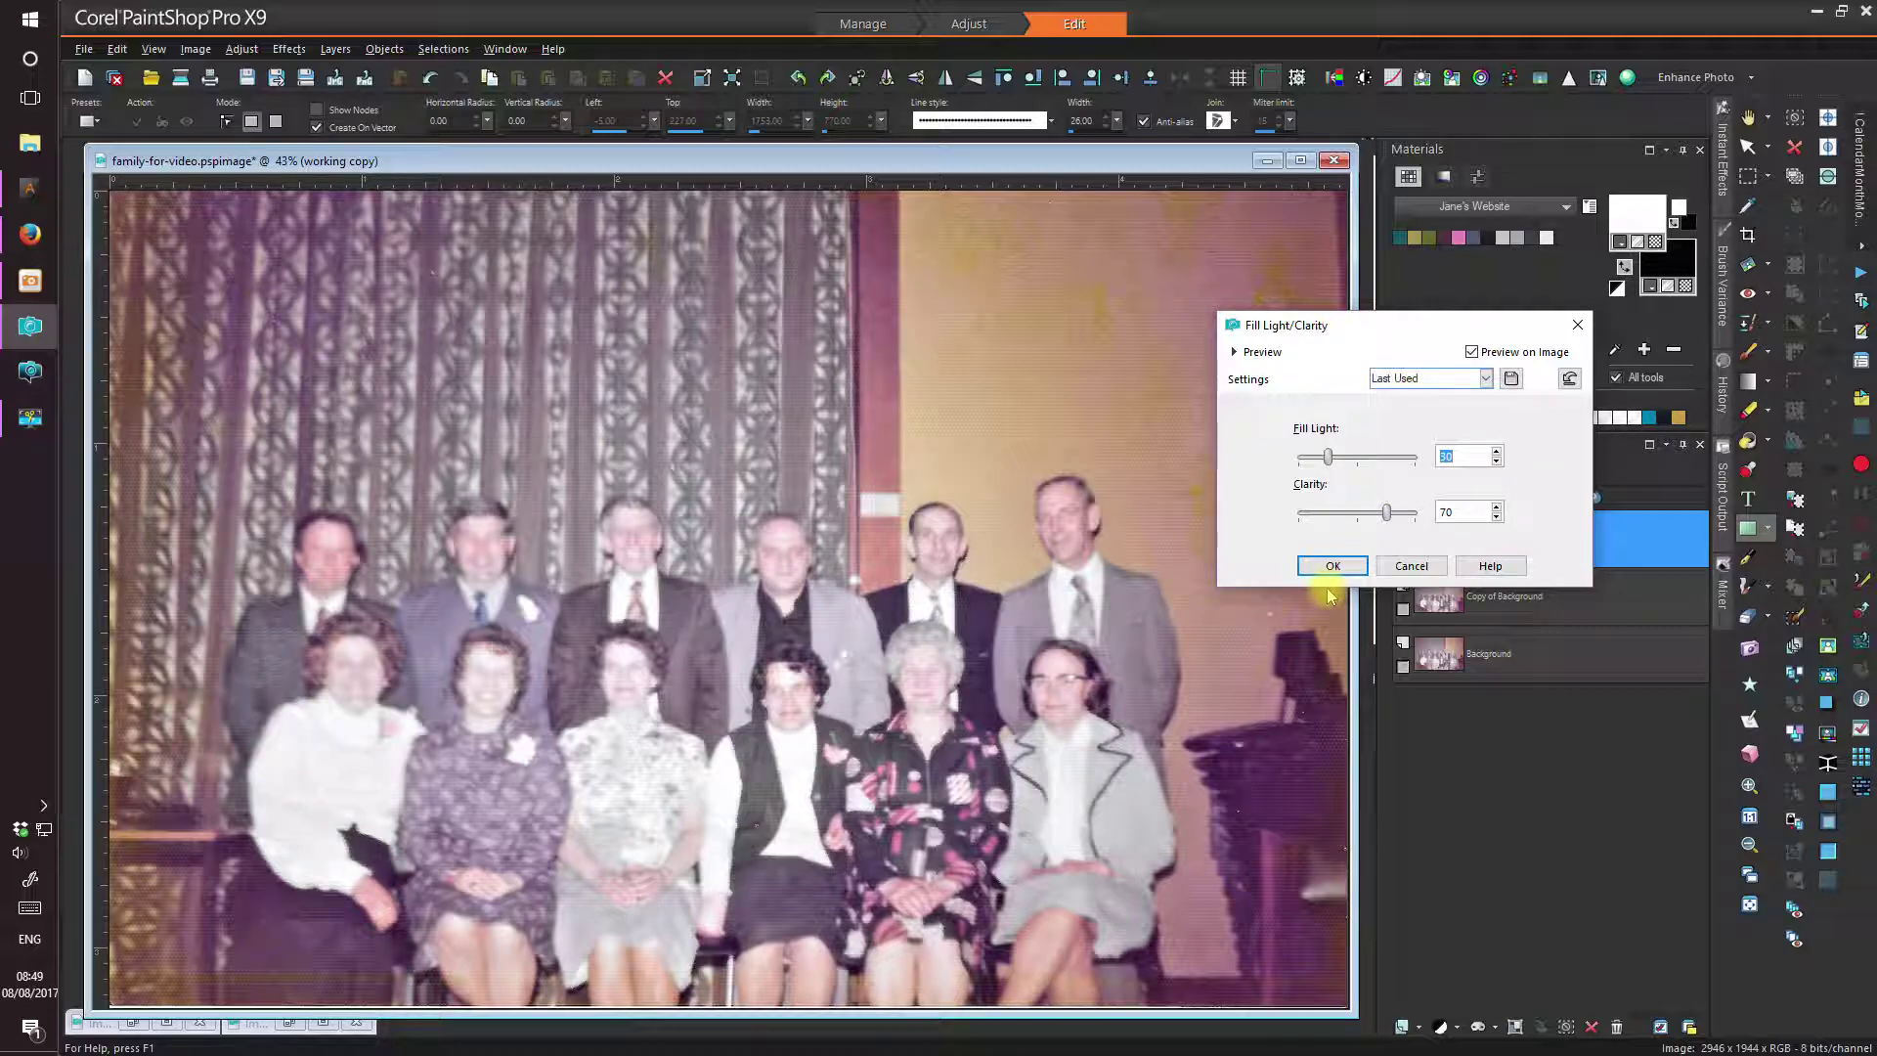
mouse_move(1388, 514)
mouse_down()
mouse_move(1311, 509)
mouse_move(1381, 515)
mouse_up()
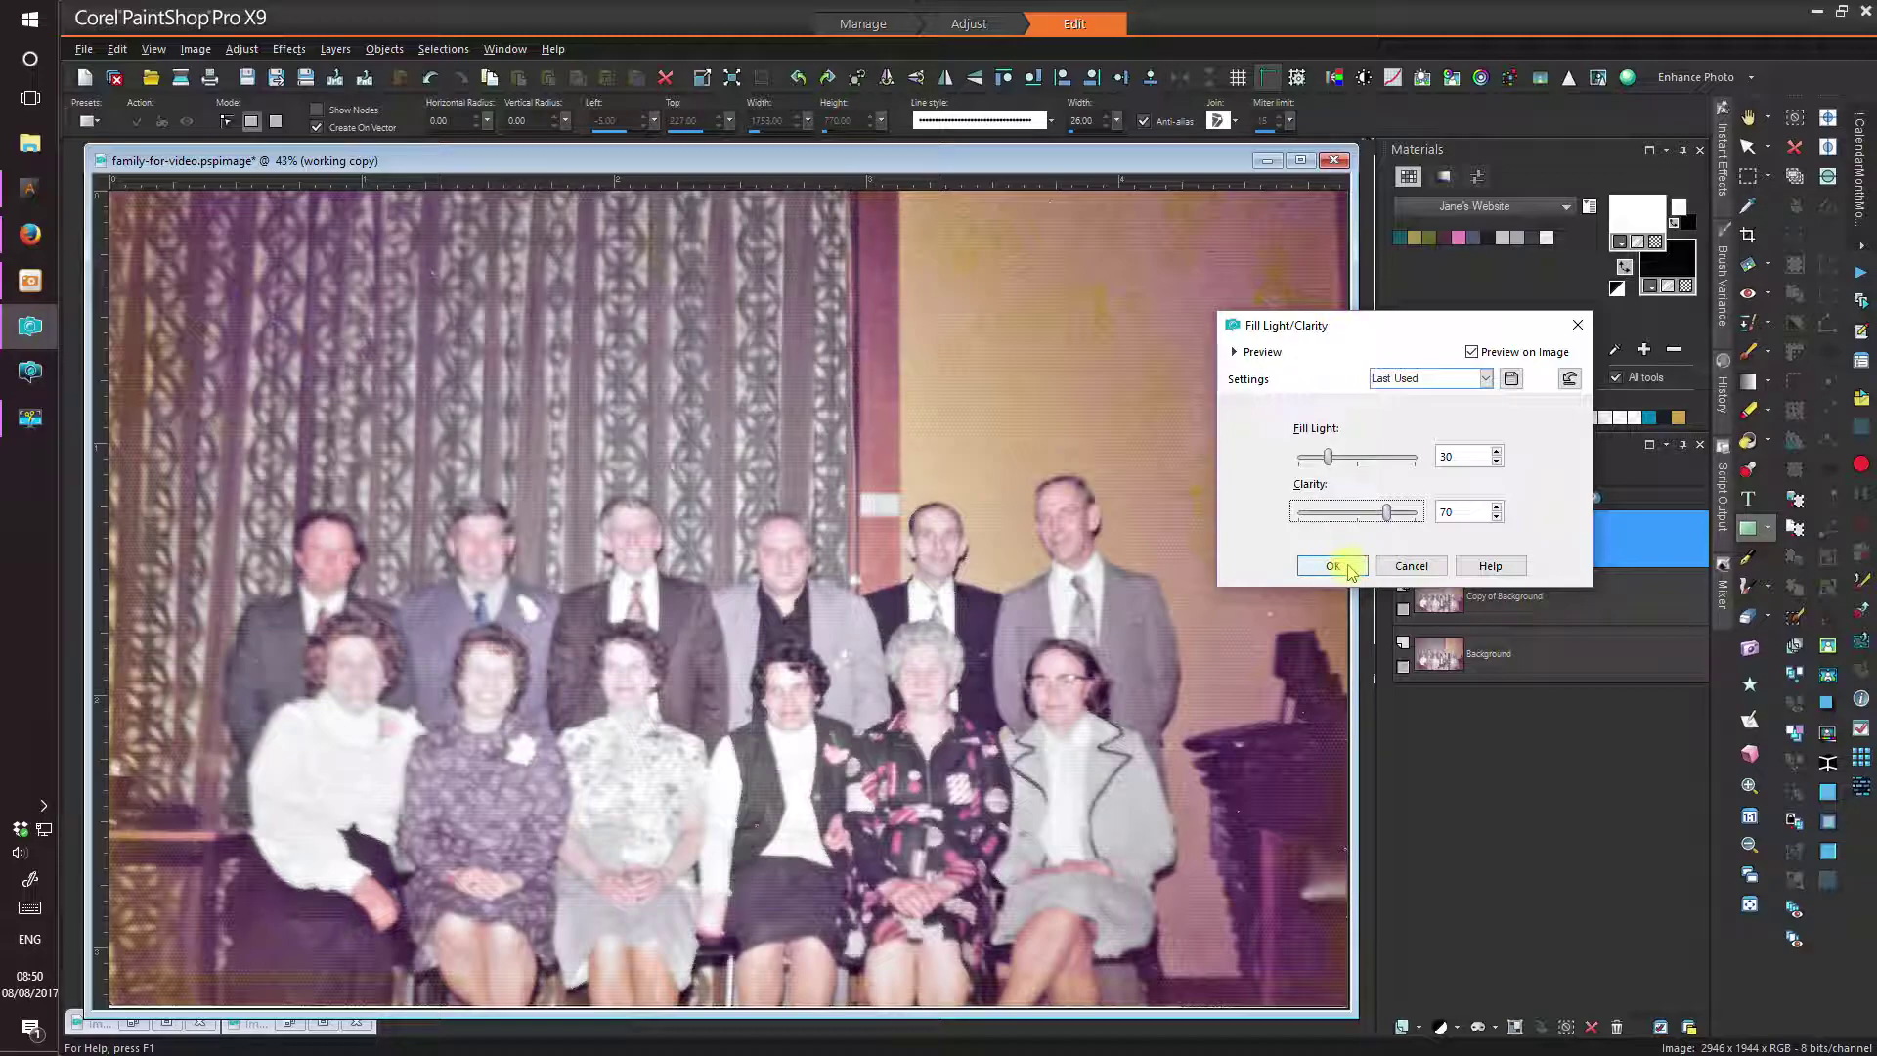
click(1350, 571)
- Apply Vibrancy to the working copy layer with a strength of 23
click(242, 49)
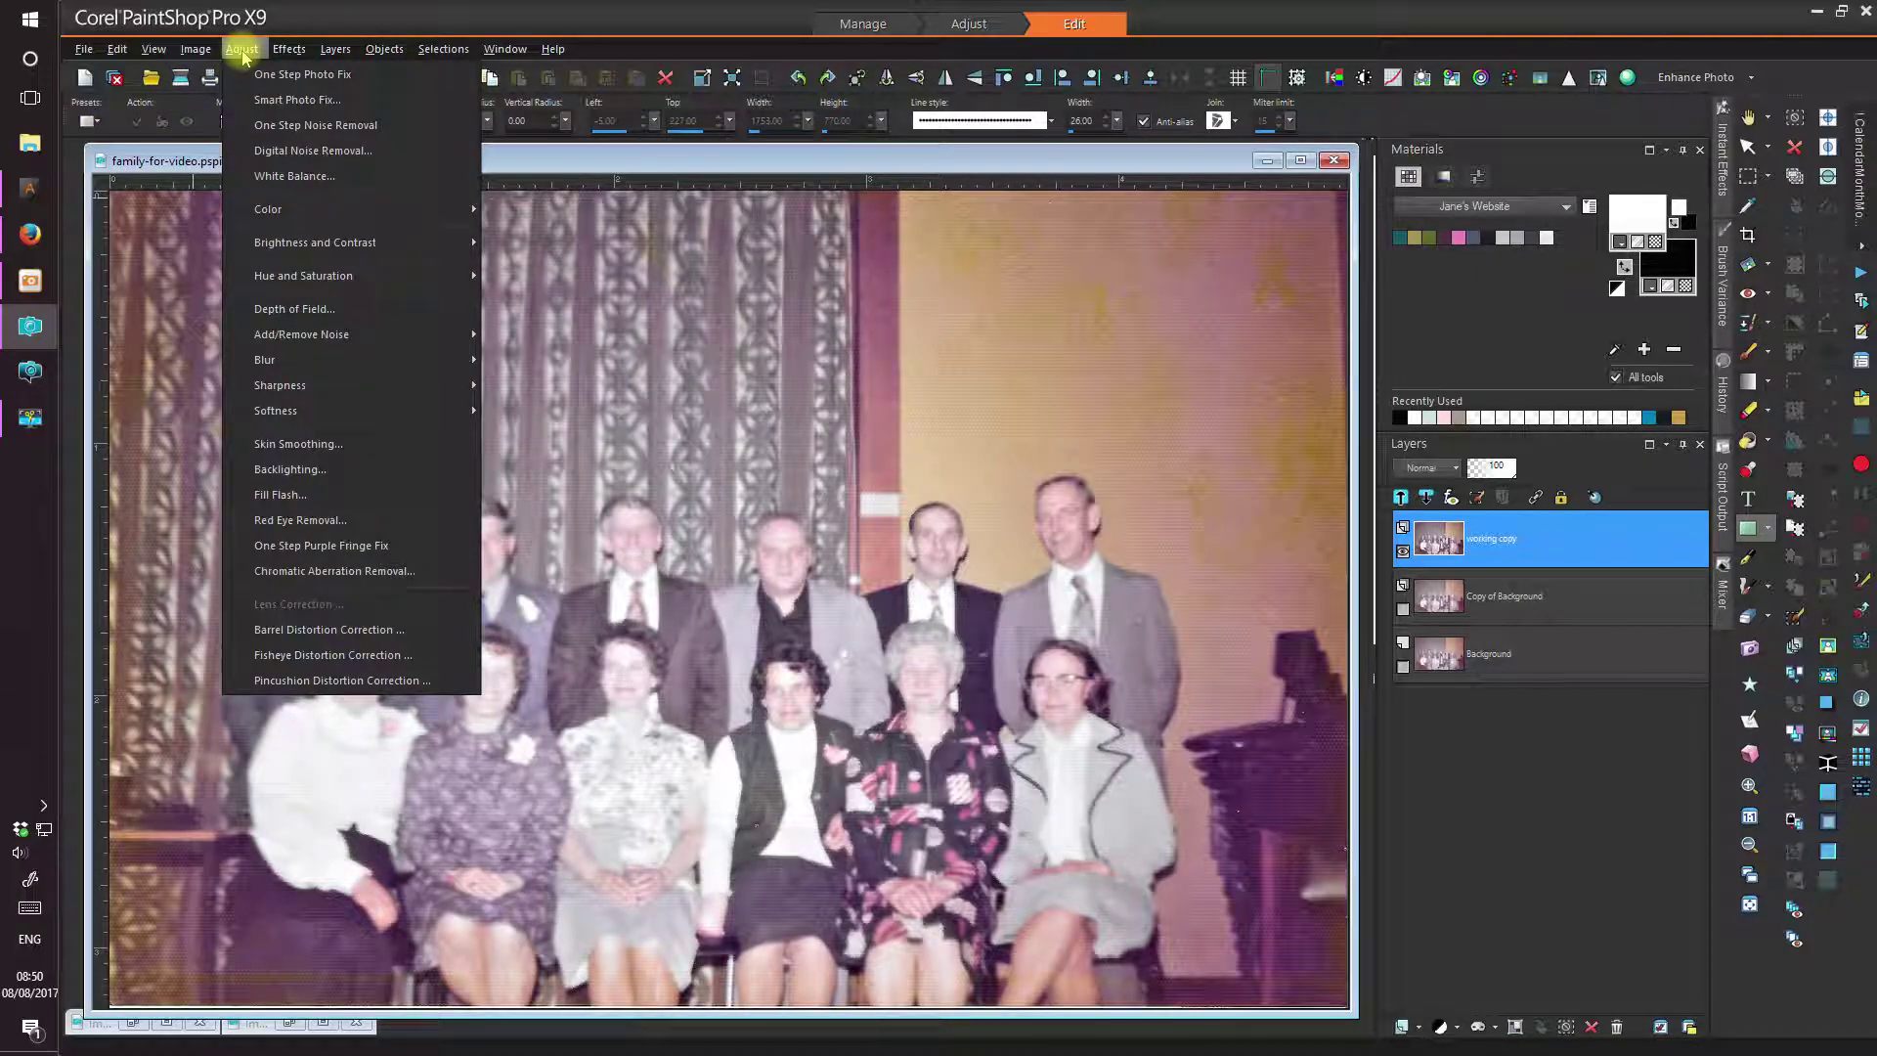
mouse_move(328, 208)
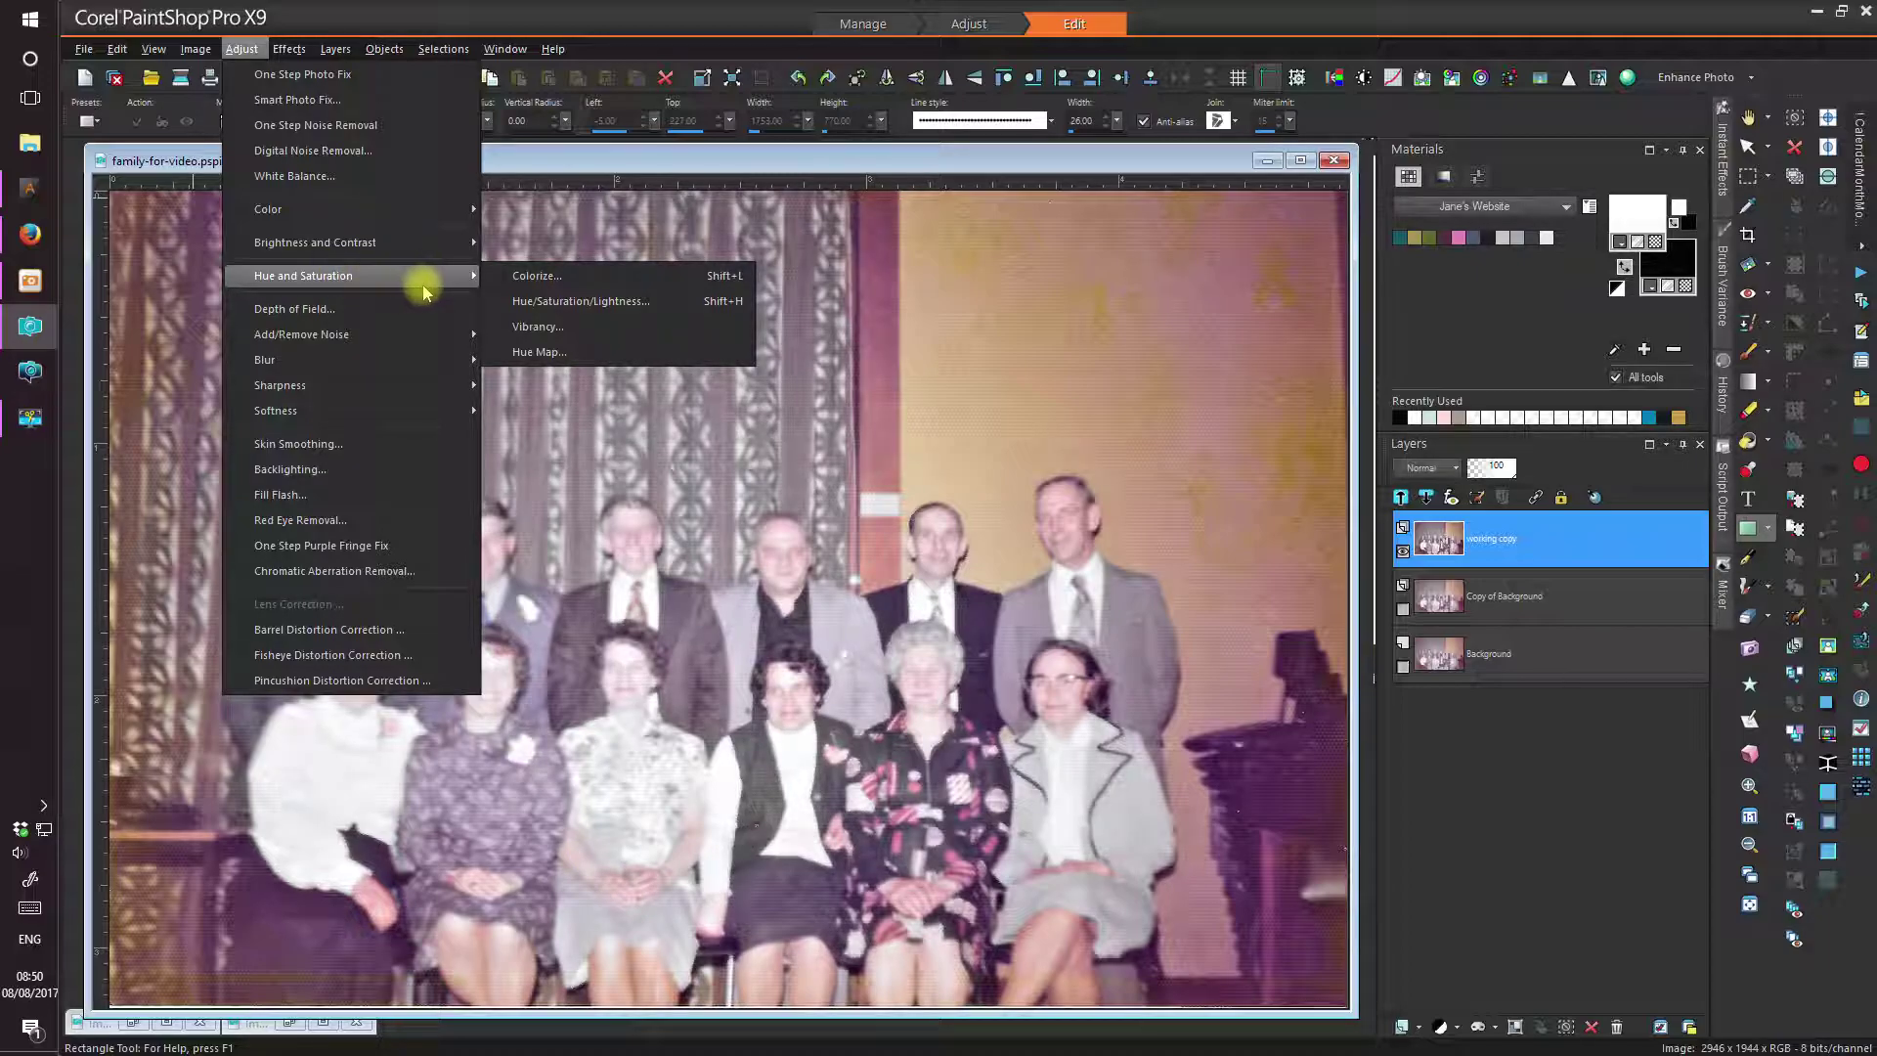
click(553, 327)
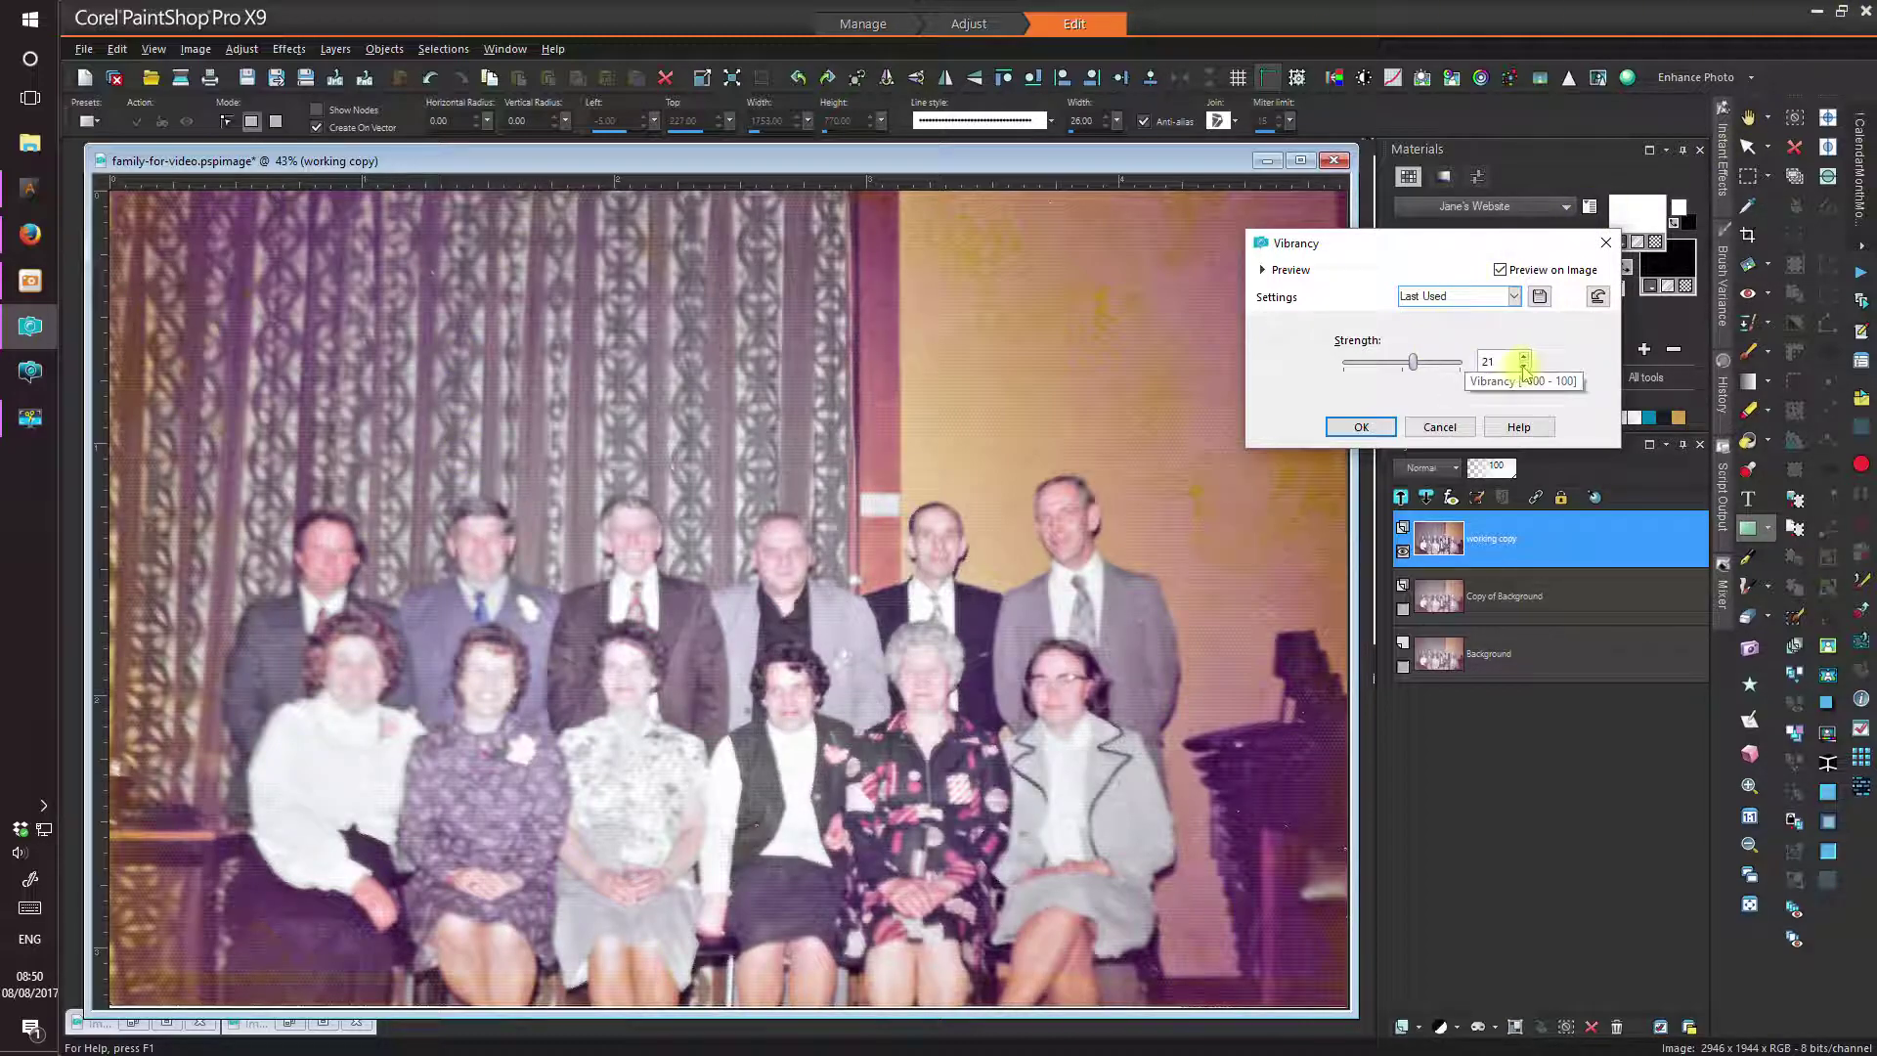
mouse_move(1408, 364)
mouse_down()
mouse_move(1457, 369)
mouse_move(1385, 368)
mouse_up()
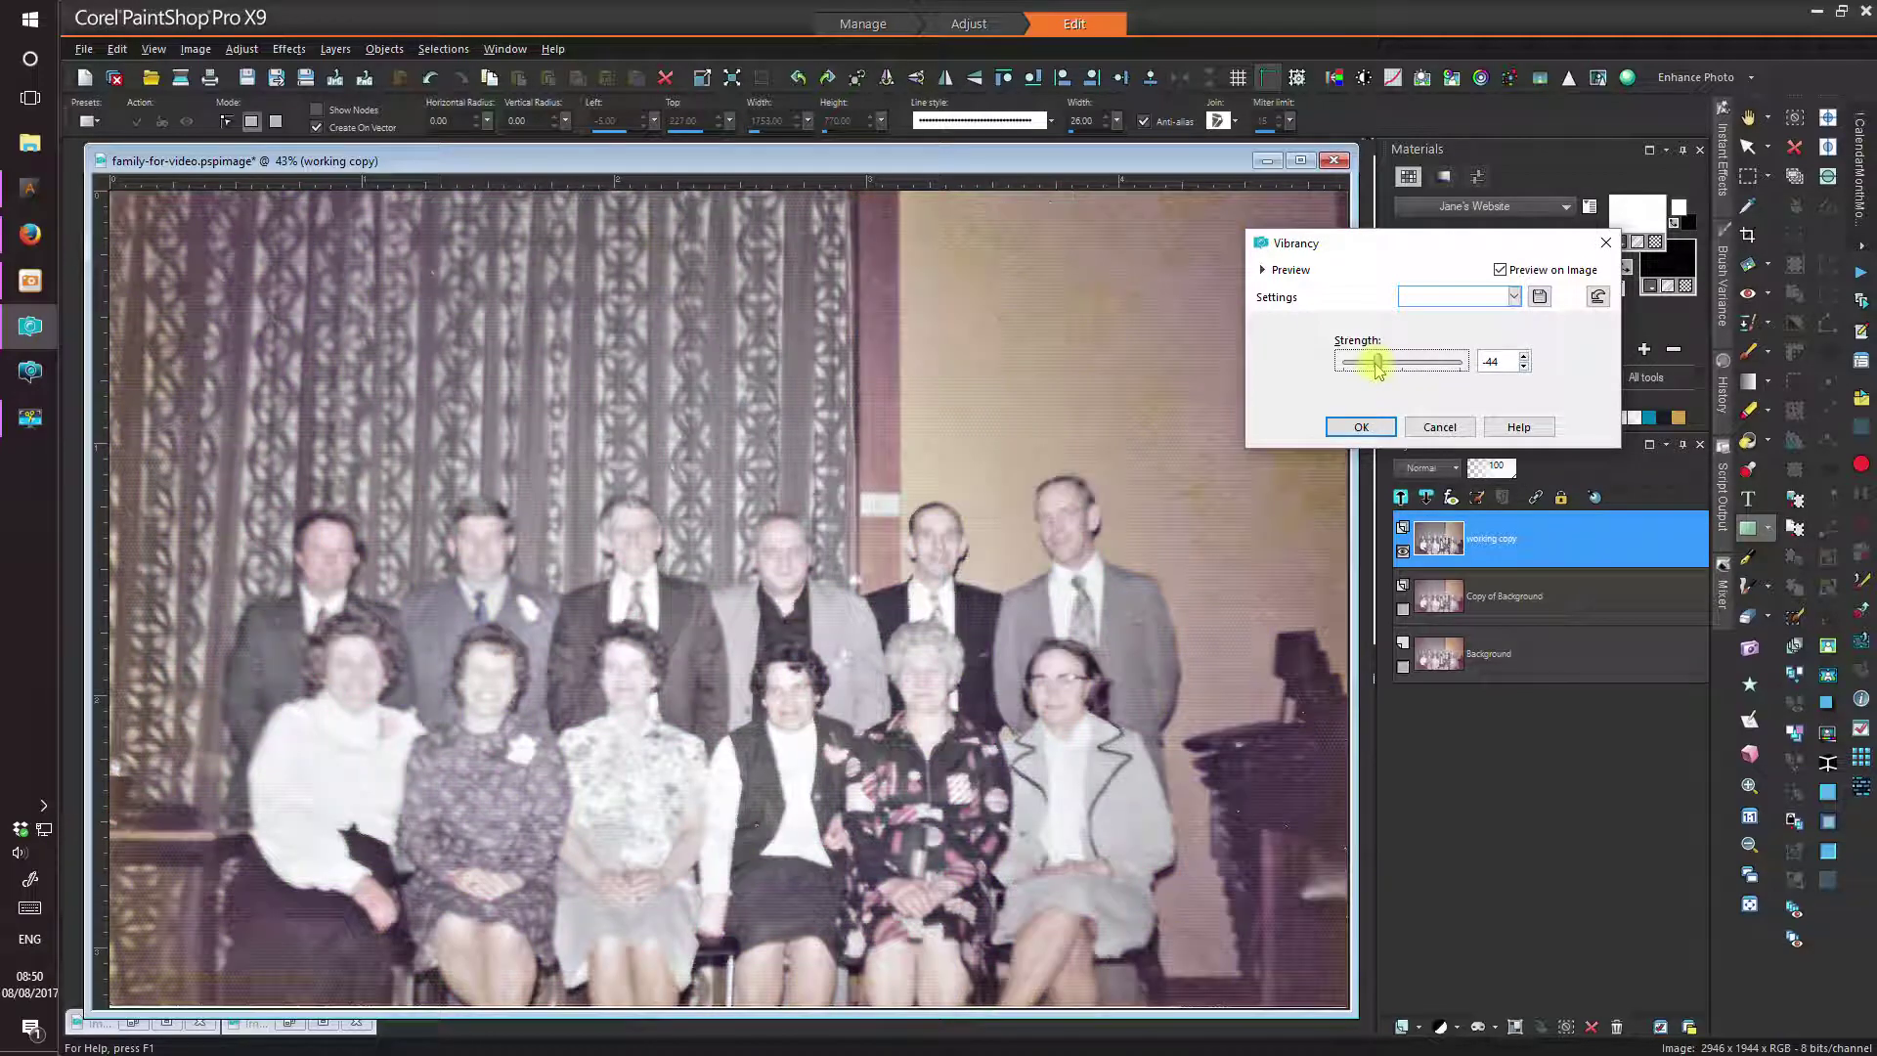
drag(1368, 366, 1415, 369)
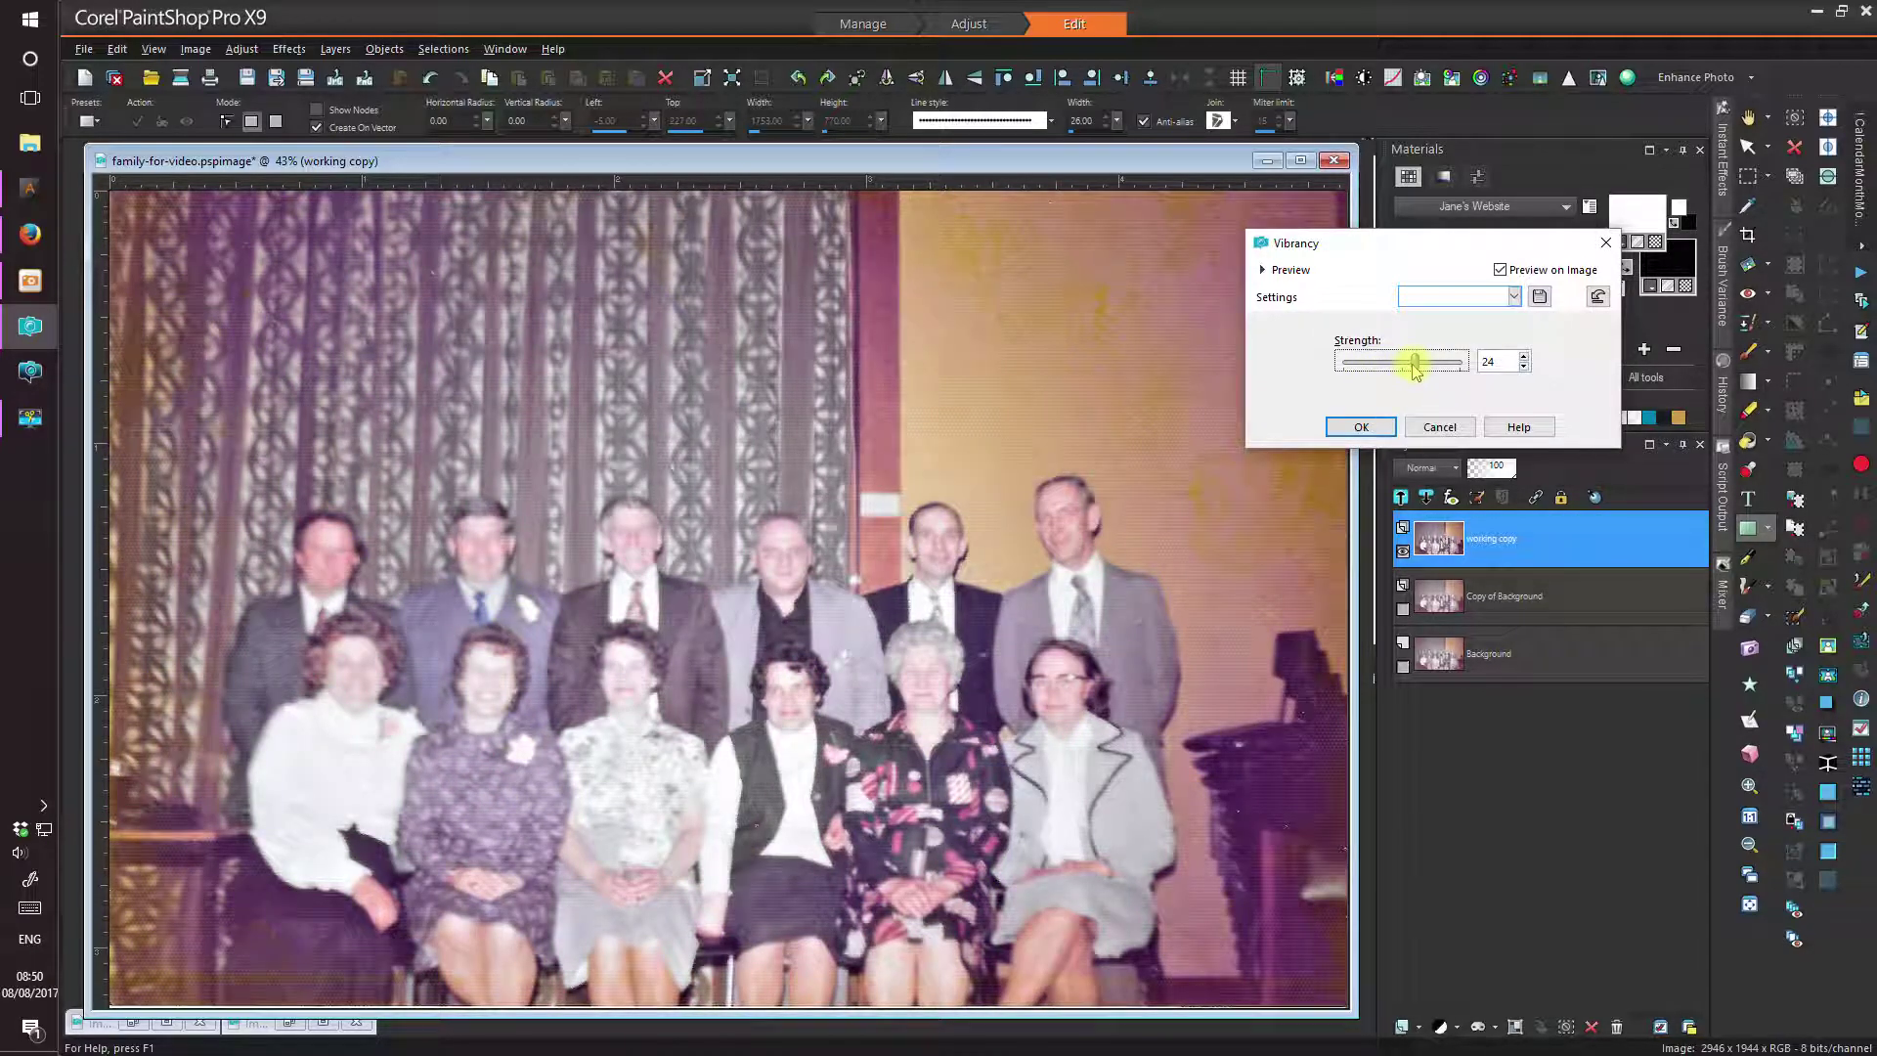
click(1523, 366)
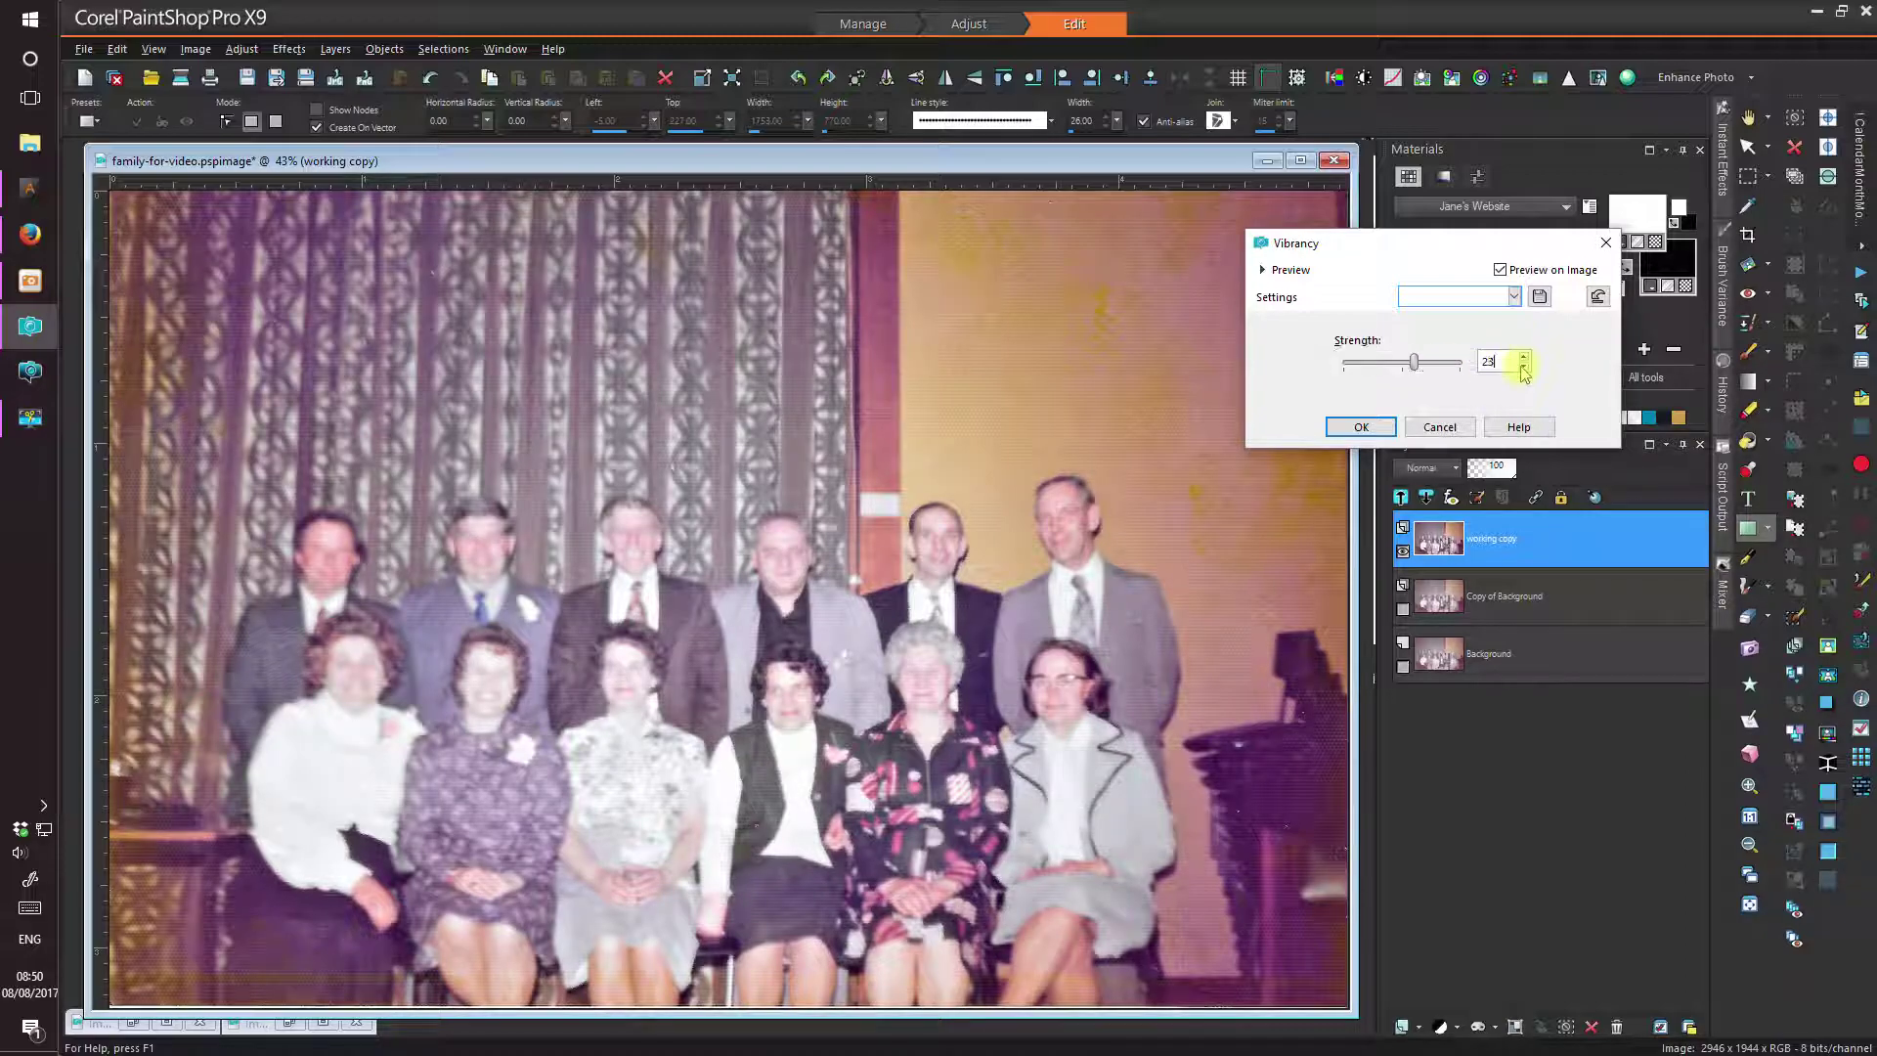
click(1380, 432)
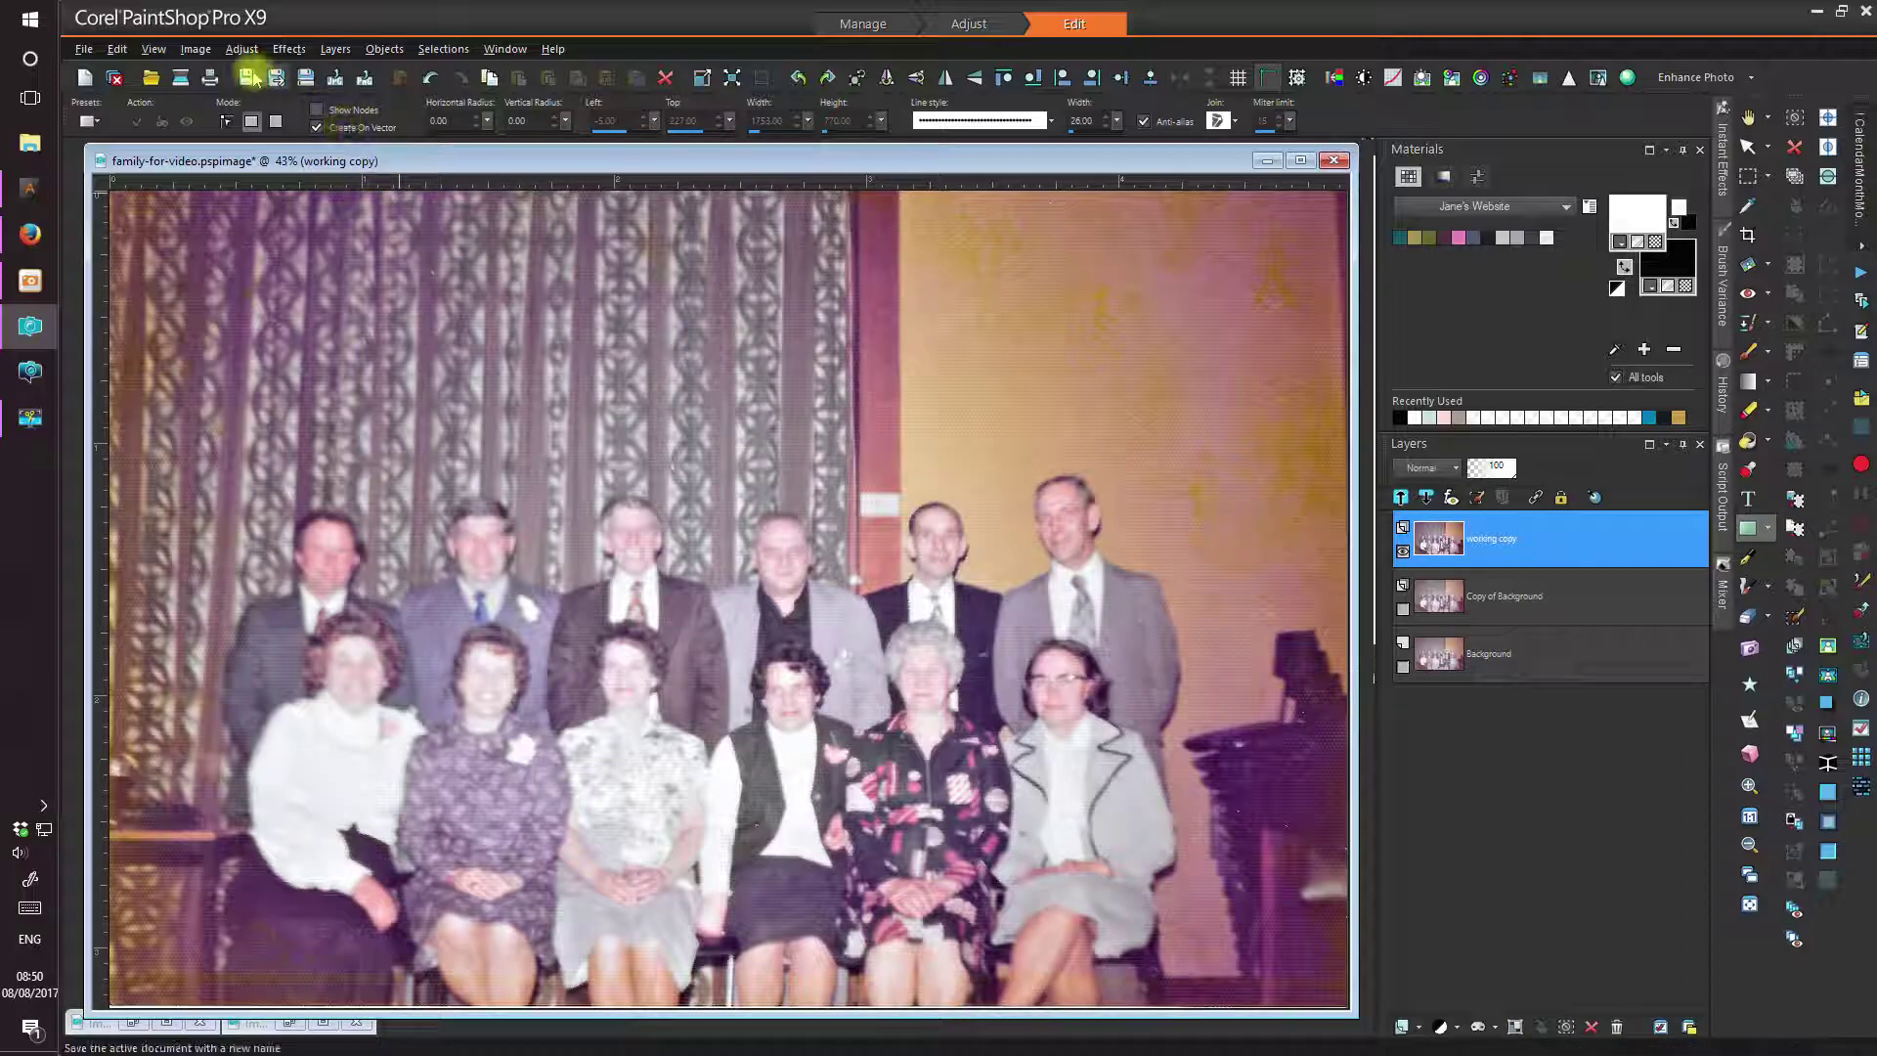
- Apply Fade Correction to the working copy layer to counteract the photo's faded colours
click(238, 51)
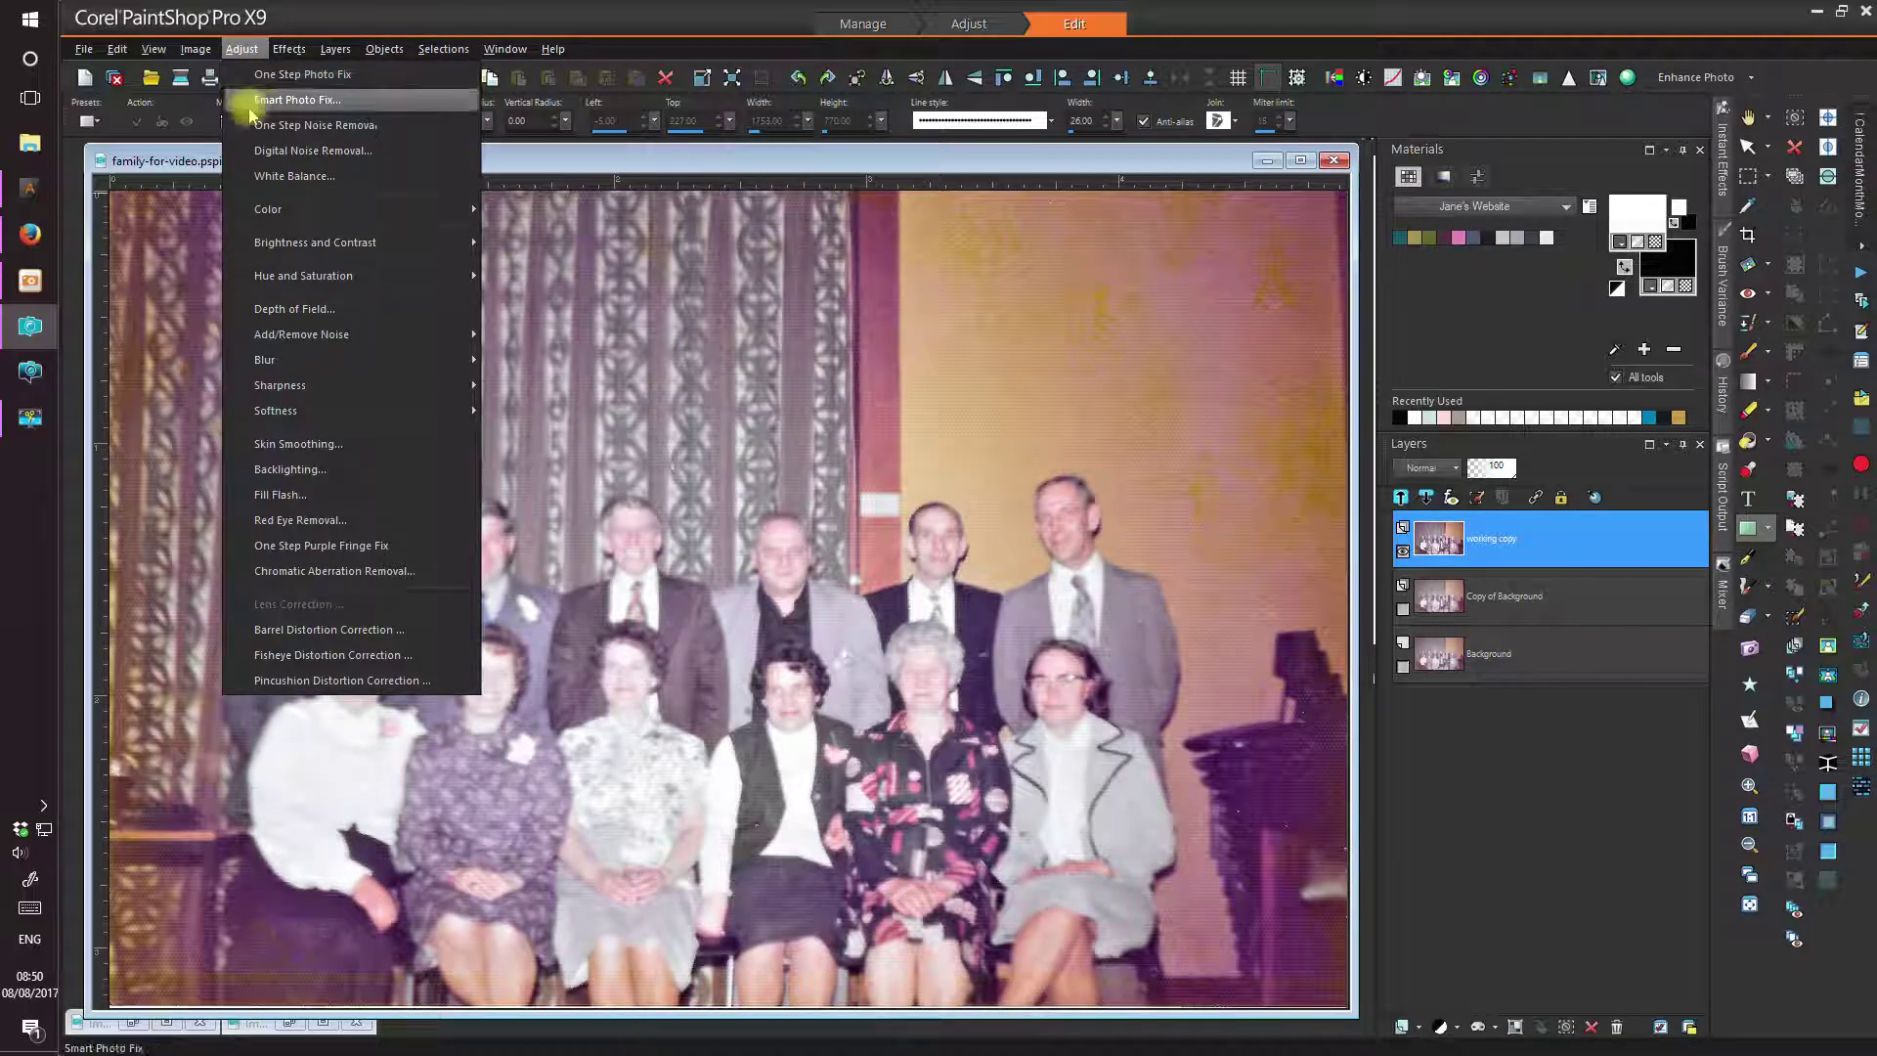
mouse_move(316, 249)
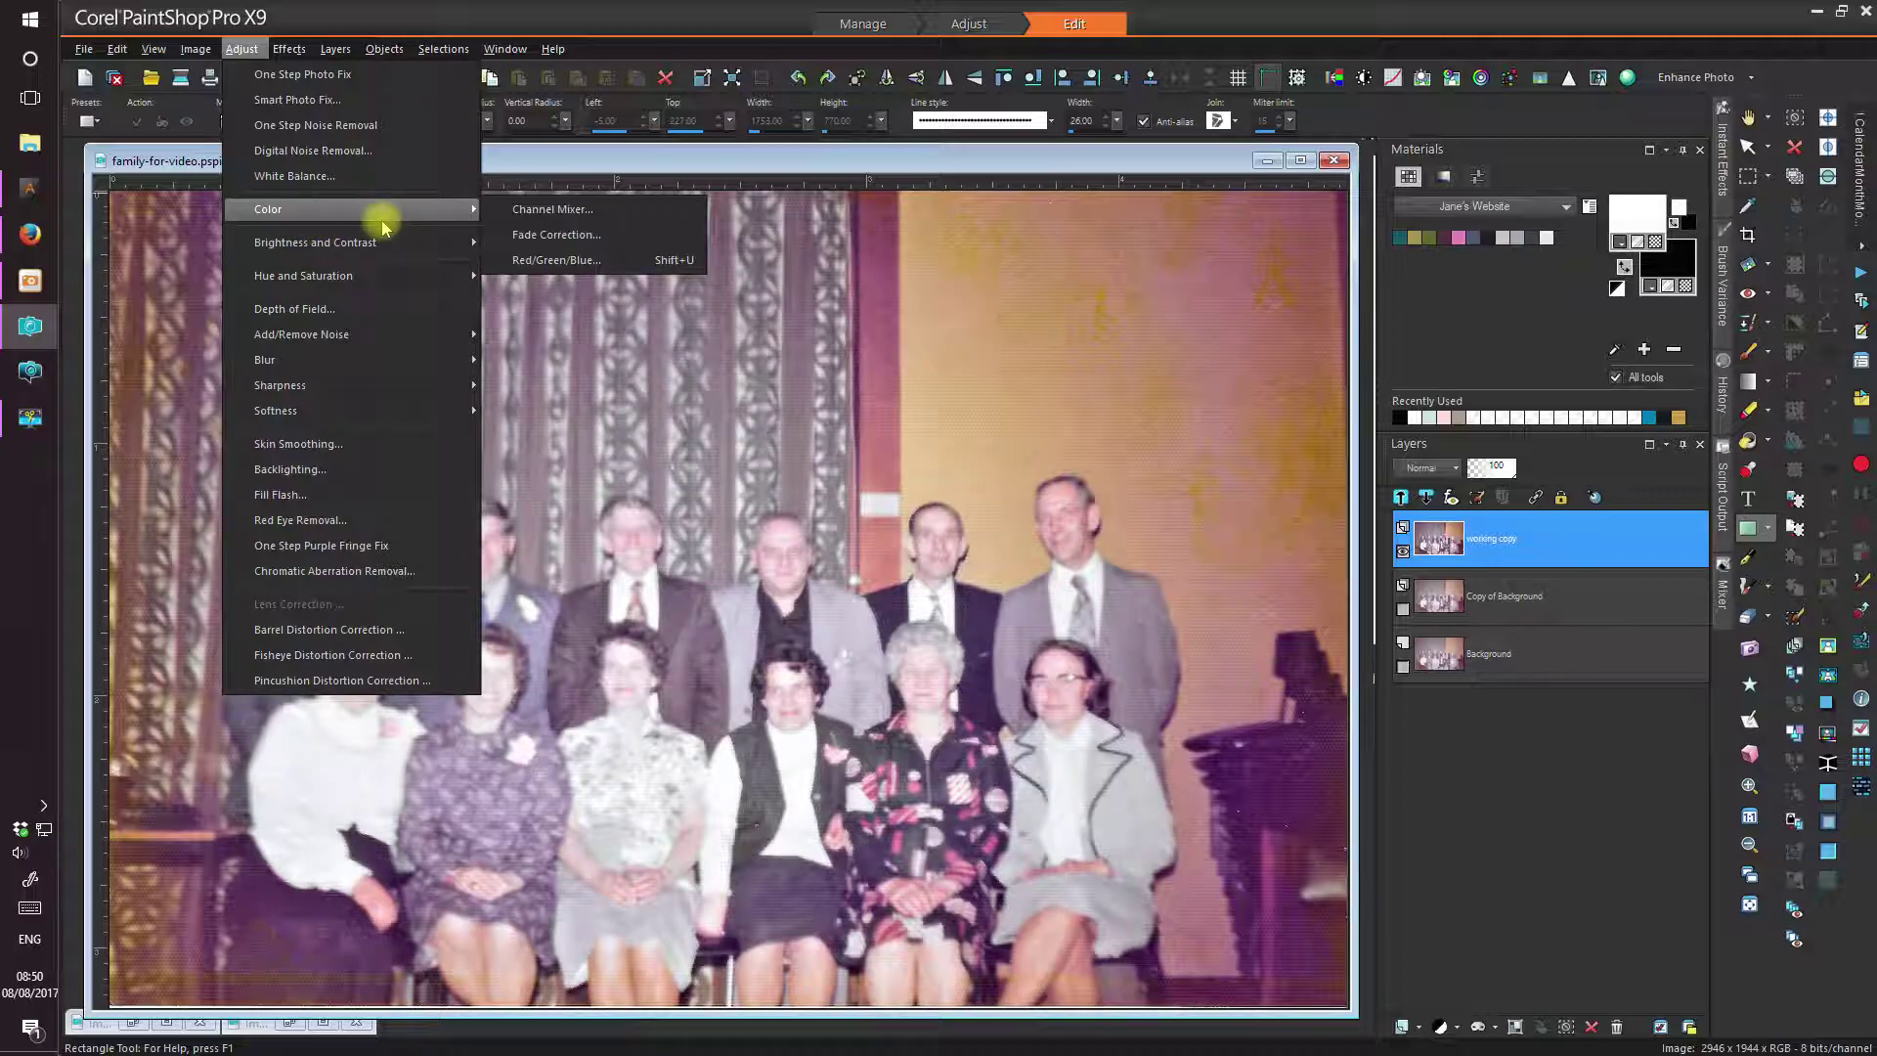
click(546, 237)
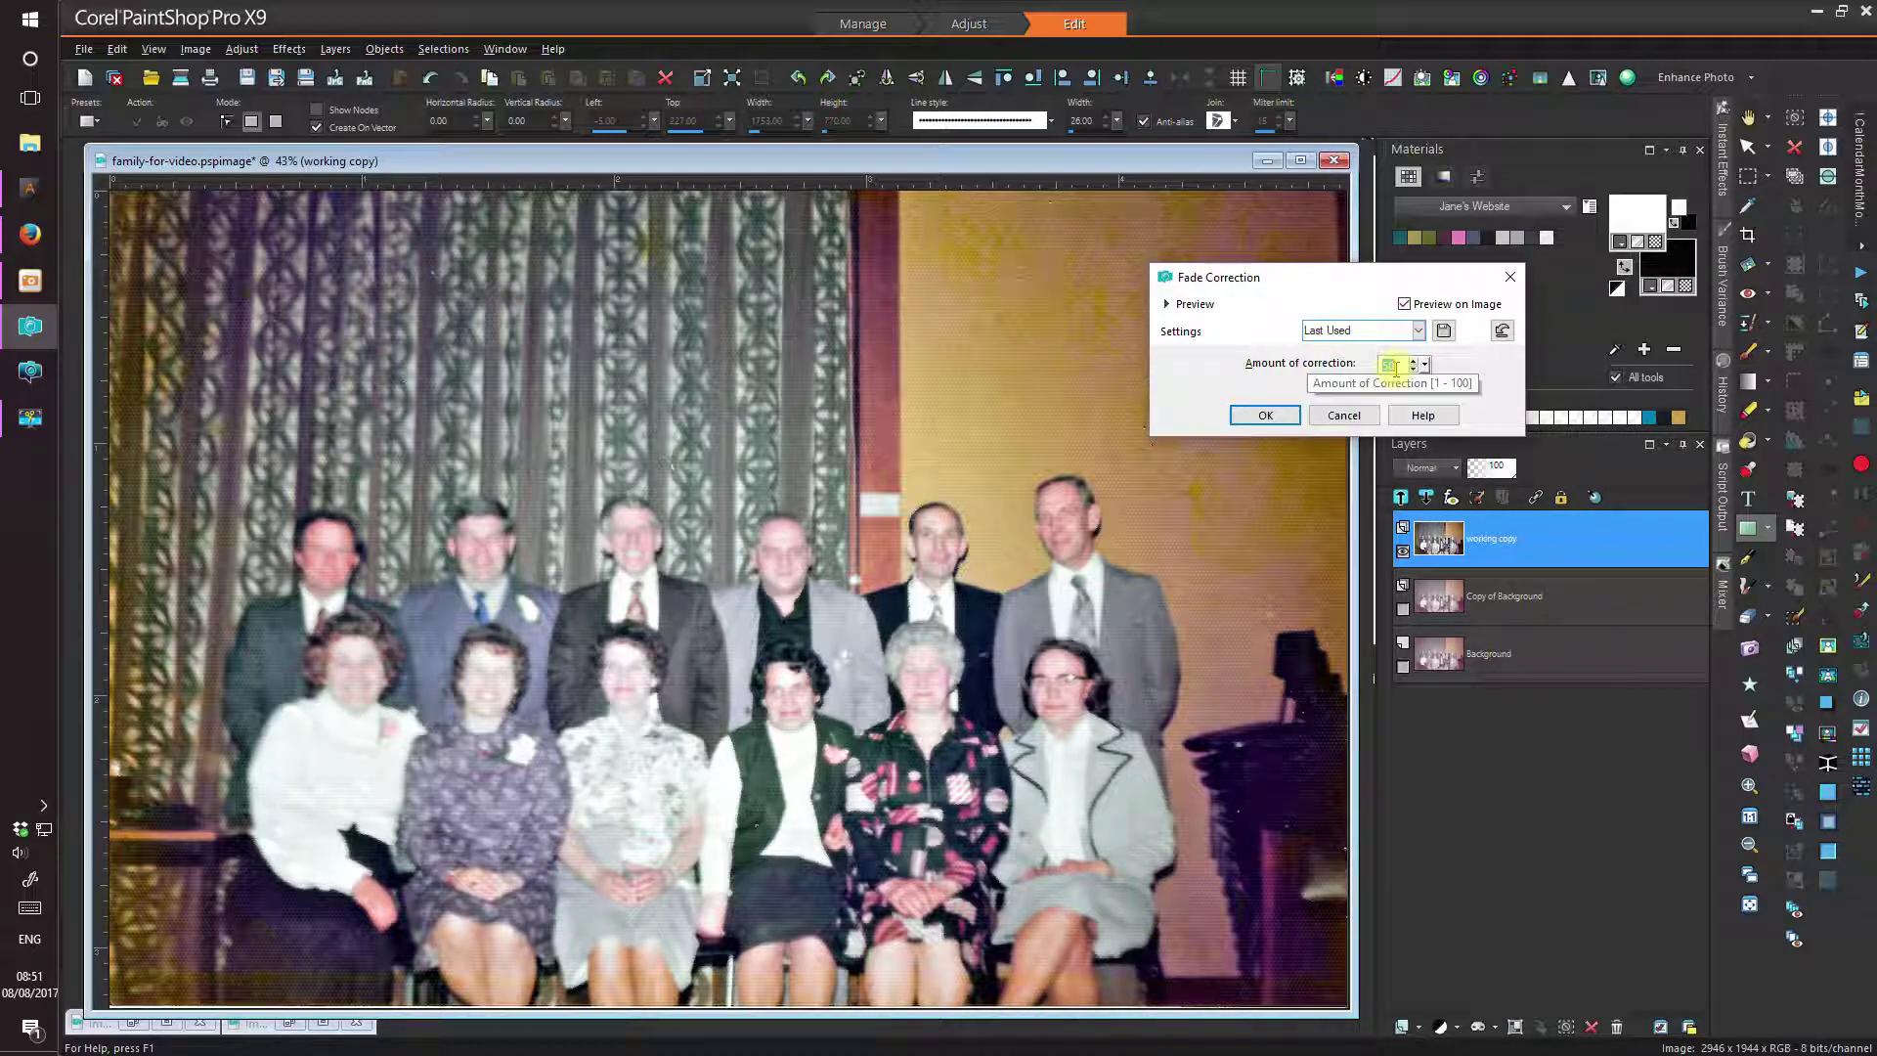
click(1267, 415)
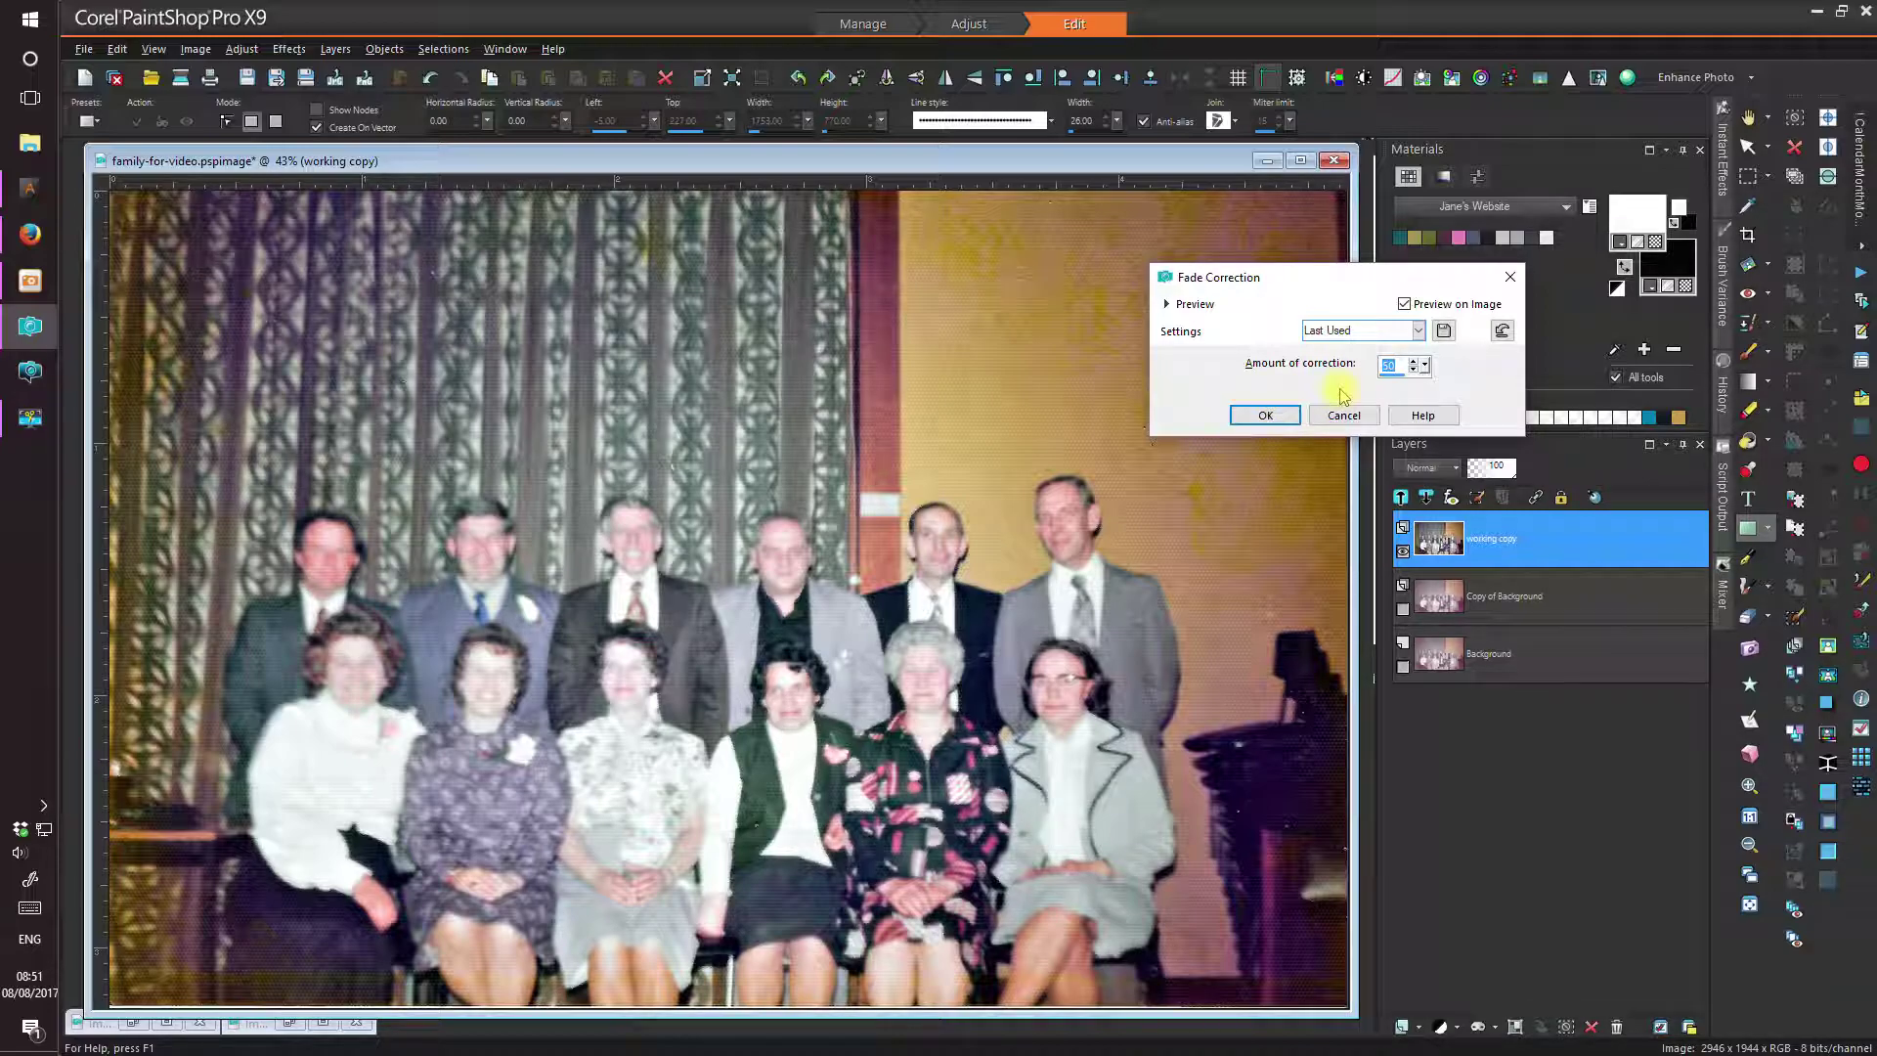
drag(1426, 367, 1437, 373)
click(1426, 367)
click(1413, 360)
click(1265, 416)
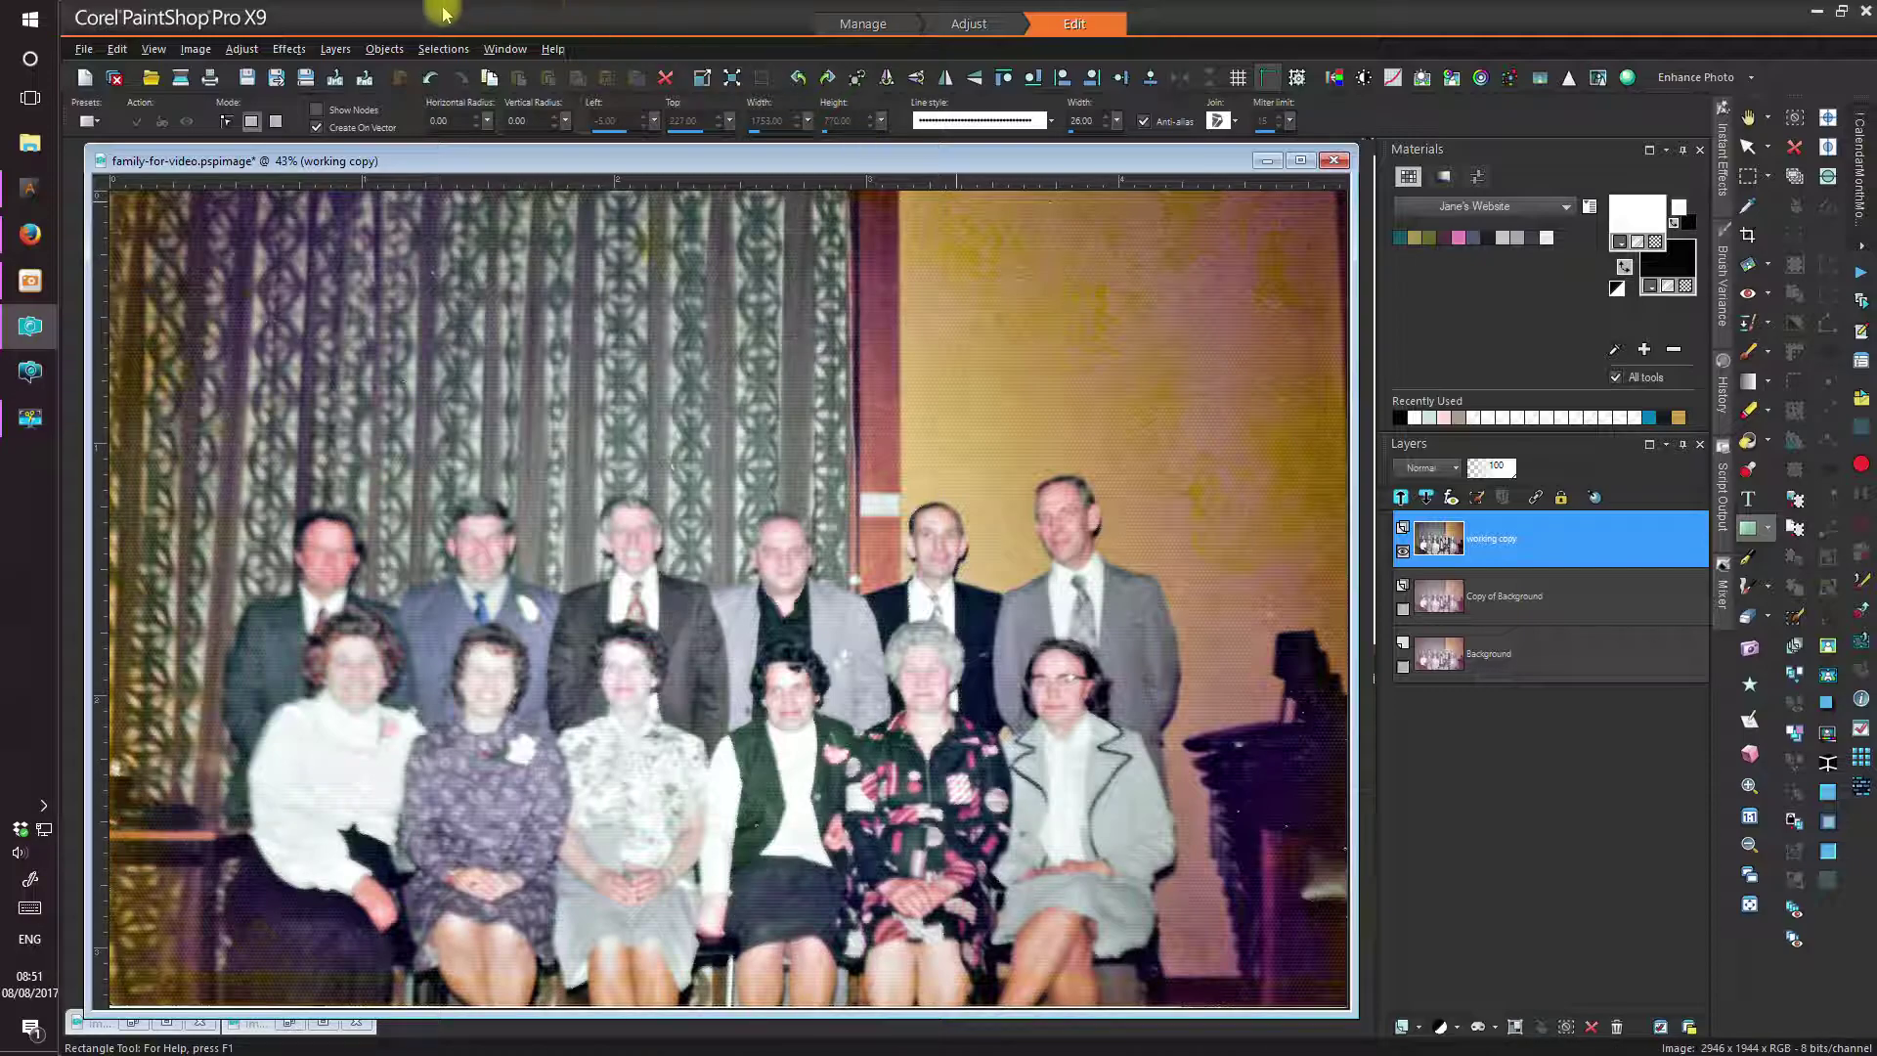
- Try Local Tone Mapping with a block size of 10 on the working copy layer and undo it
click(247, 49)
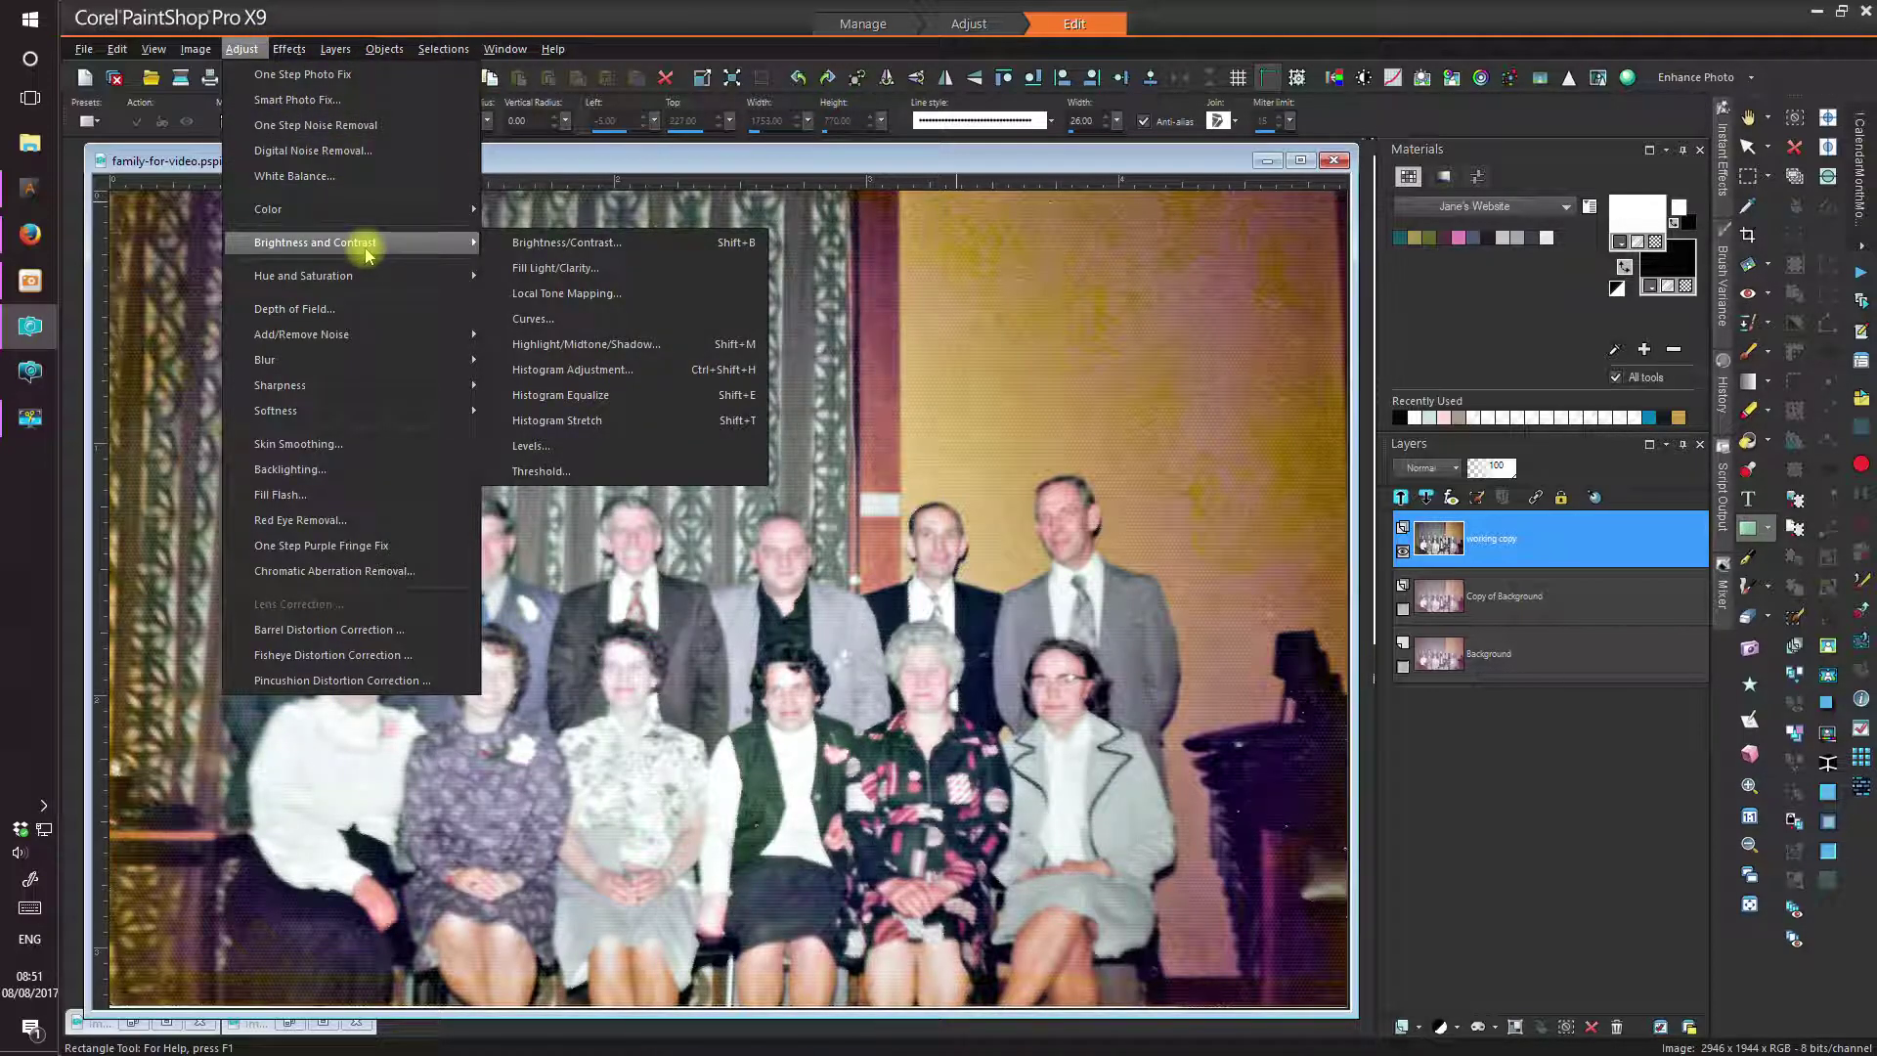
click(581, 292)
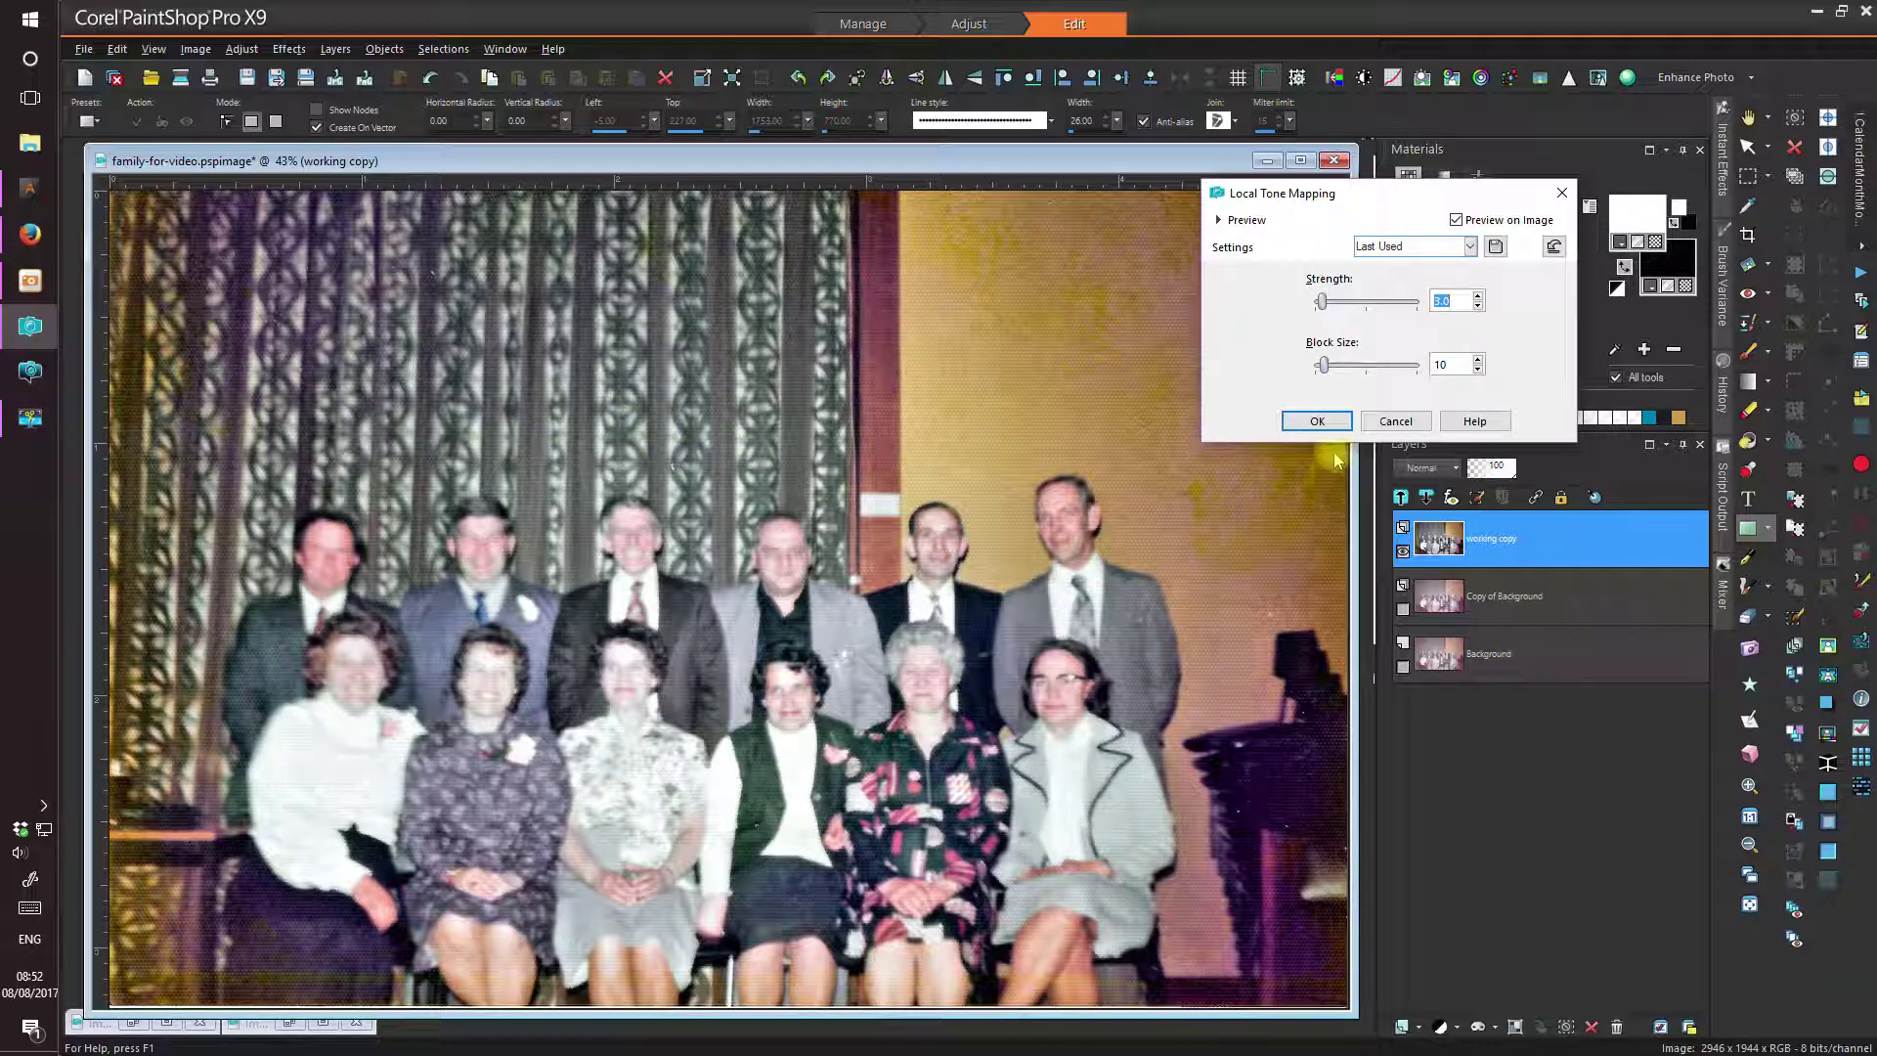
click(1317, 422)
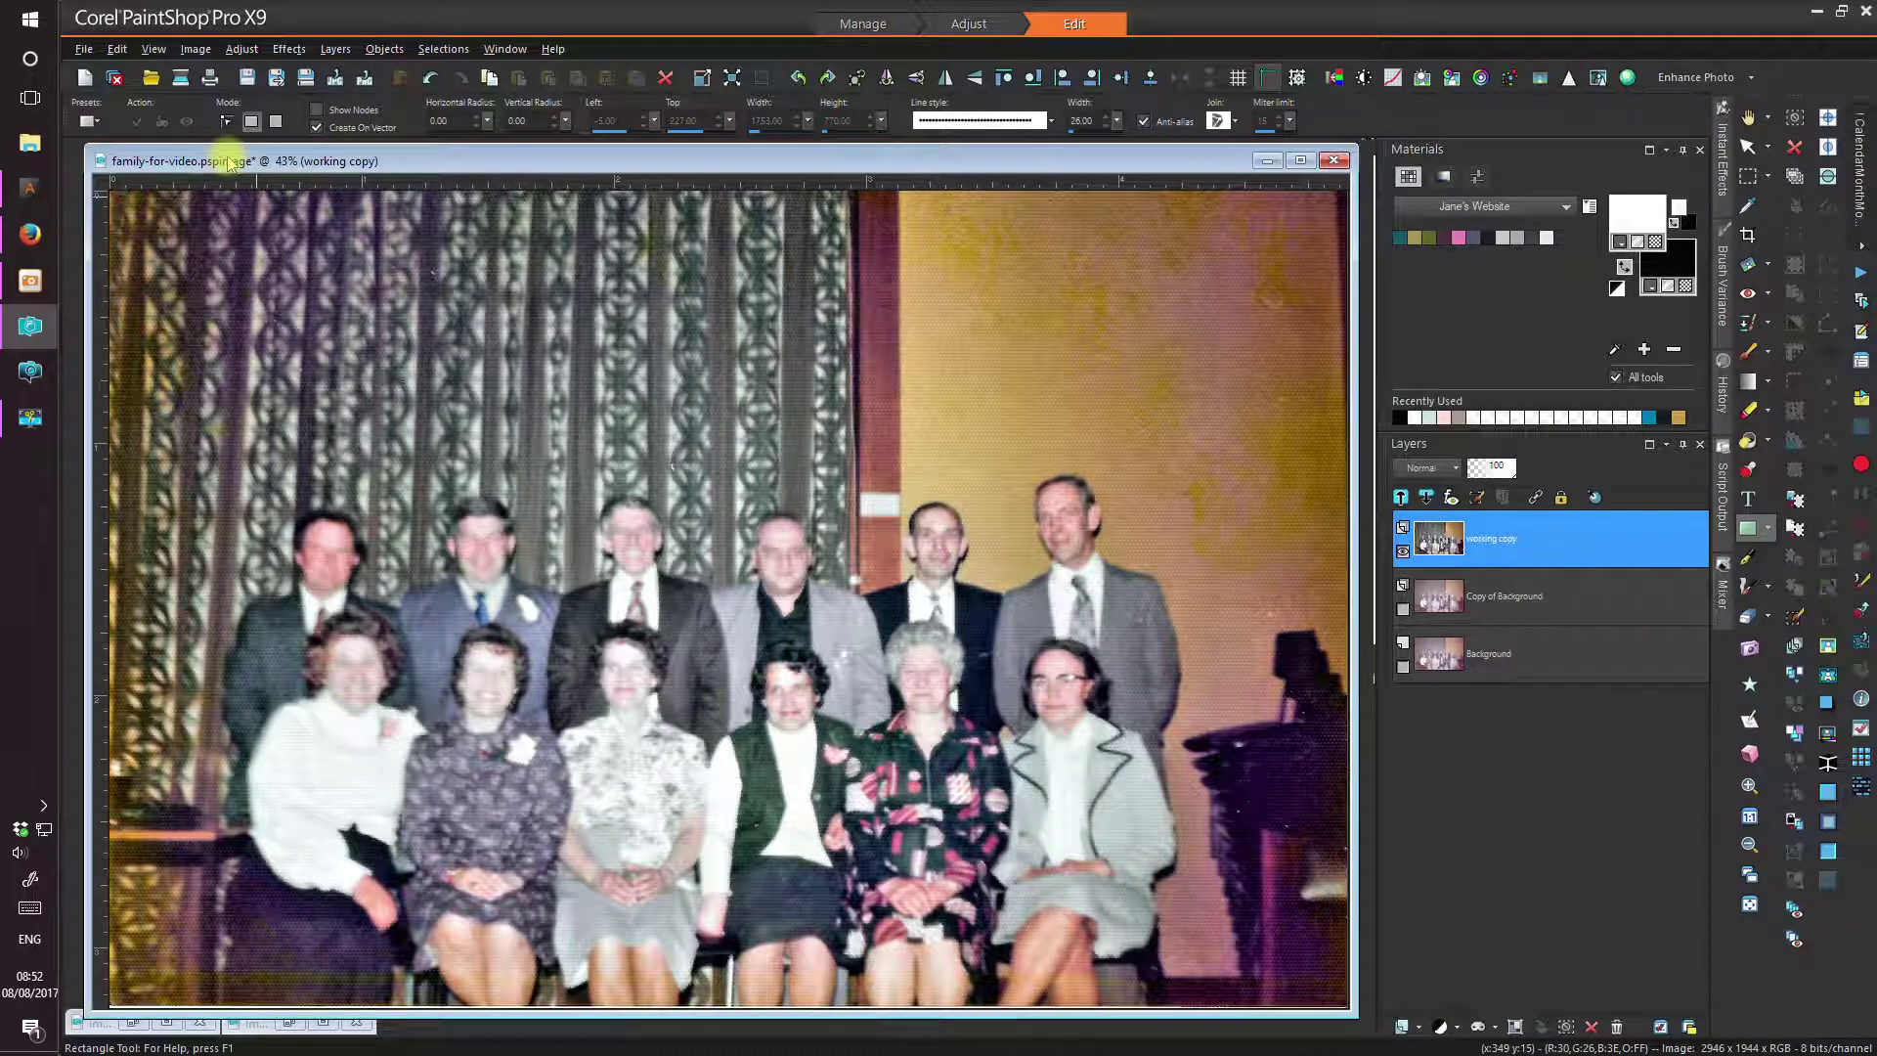
click(429, 82)
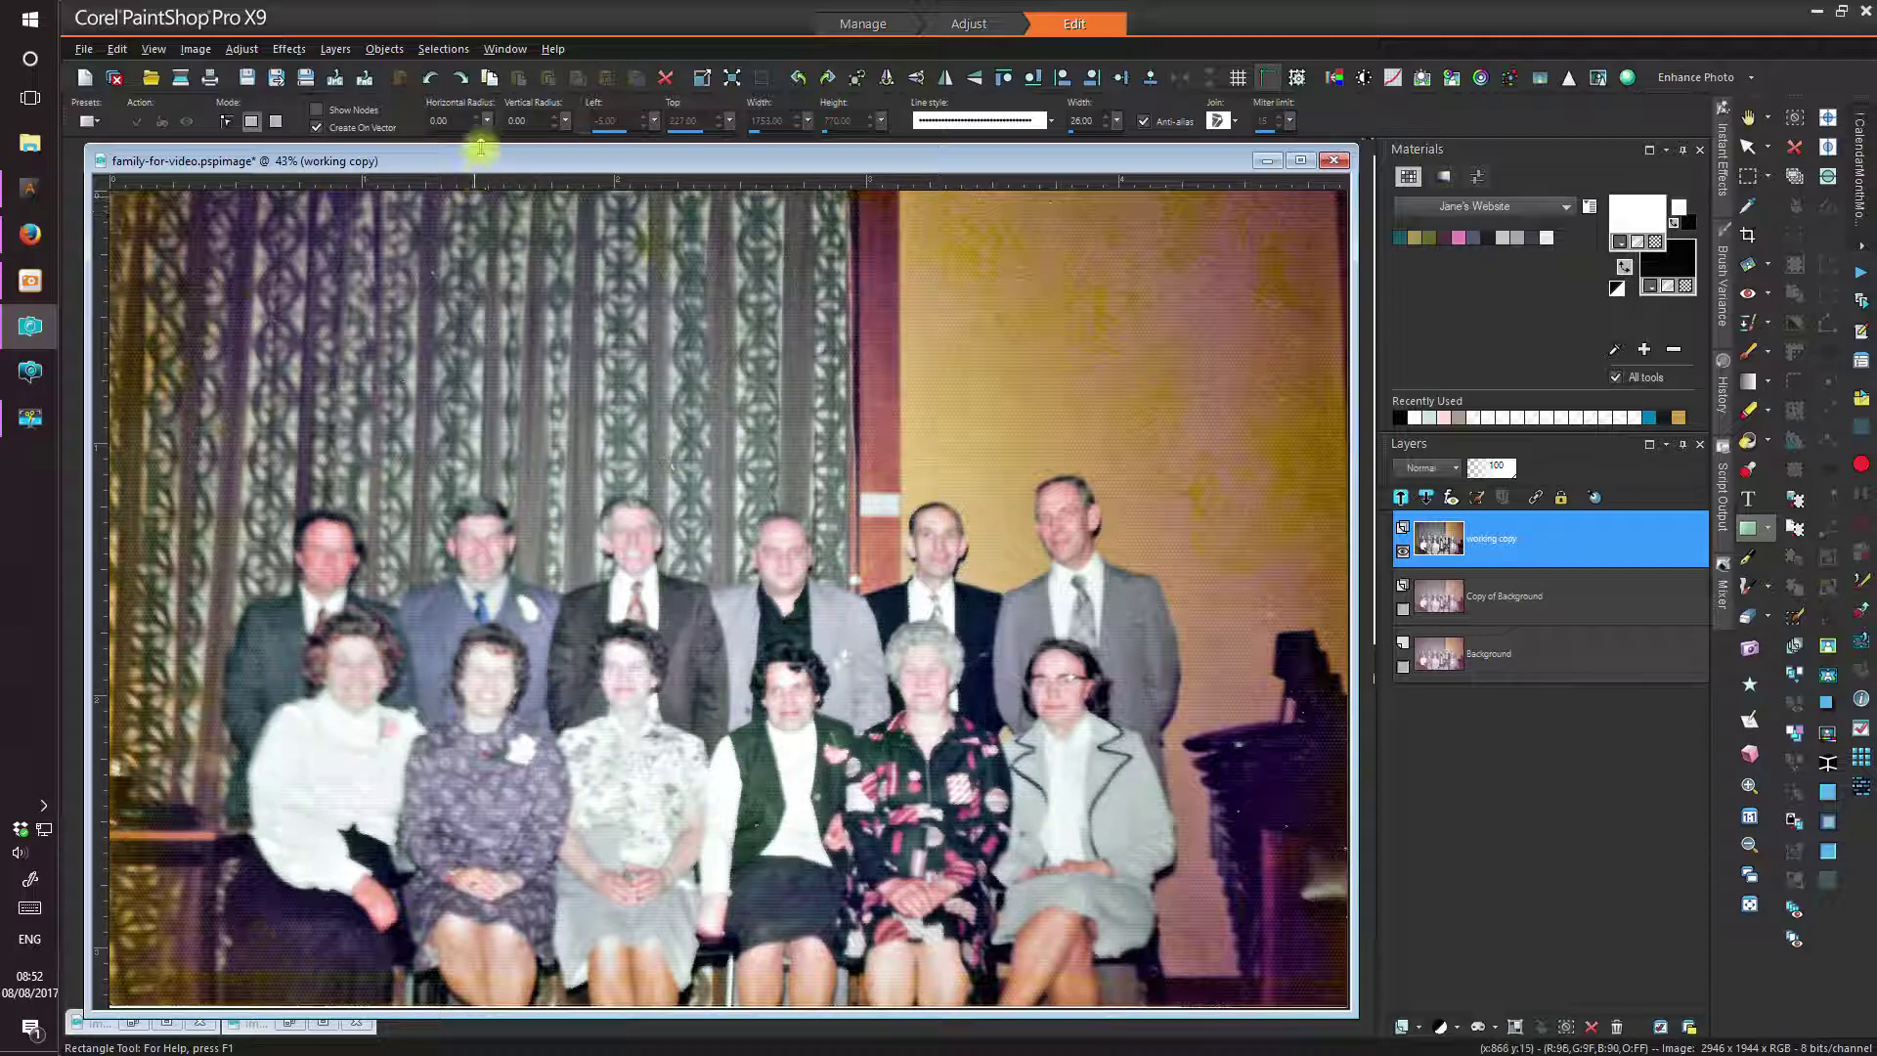
- Reapply the undone Local Tone Mapping to the working copy layer
click(460, 80)
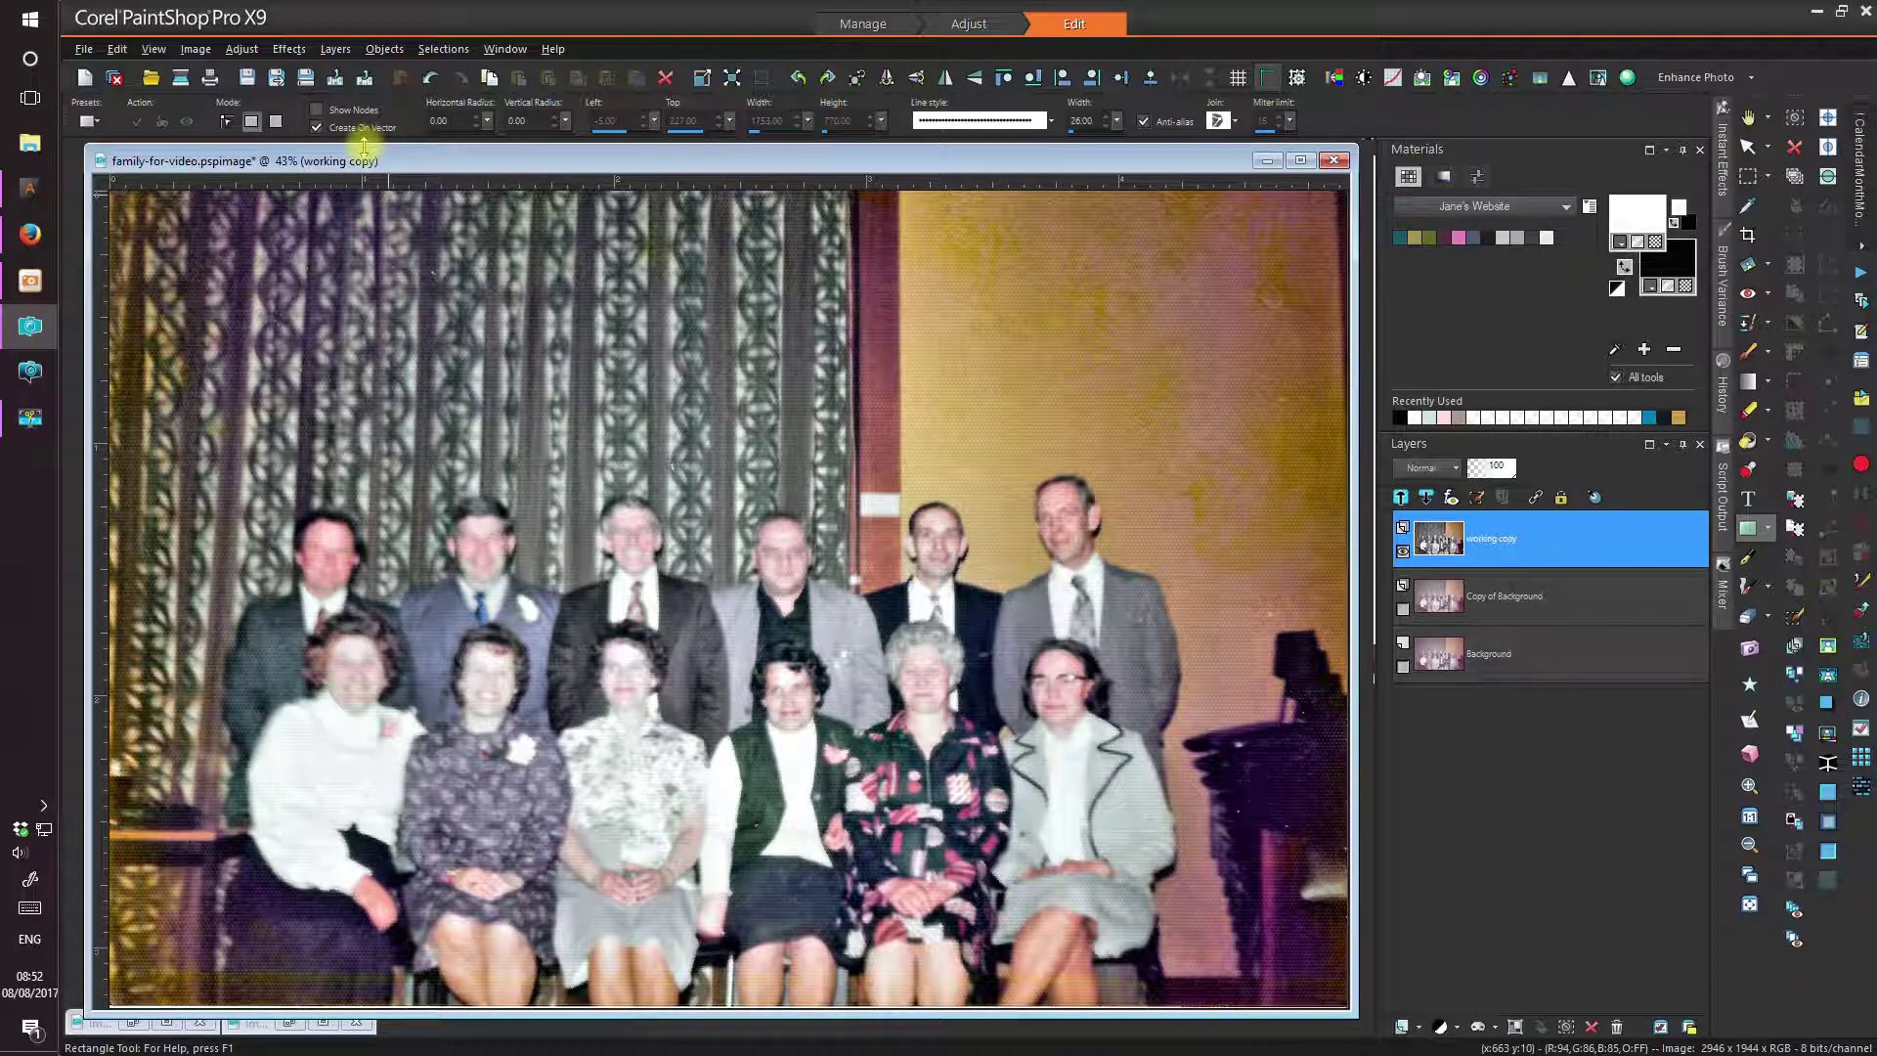
- Start a Histogram Adjustment on the working copy layer, compare luminance gamma values up to 1.00, and set it to 0.80
click(242, 49)
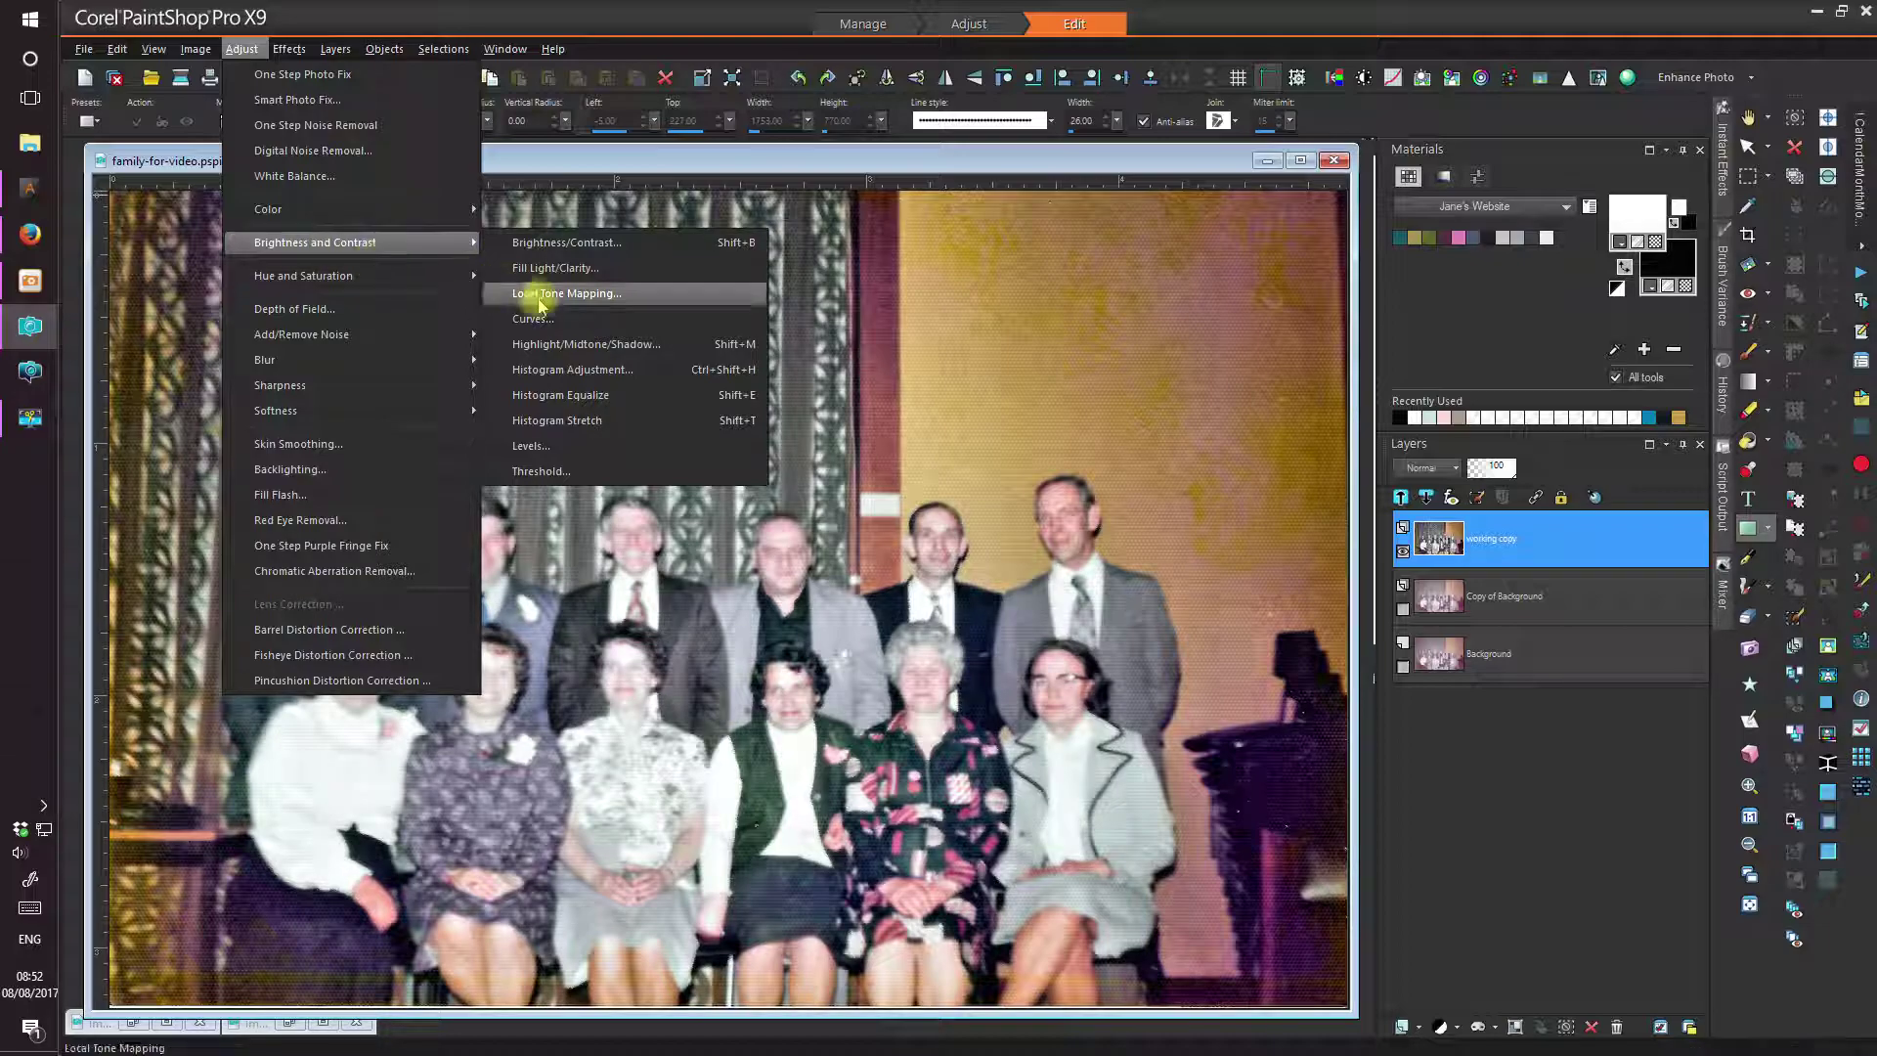
click(579, 372)
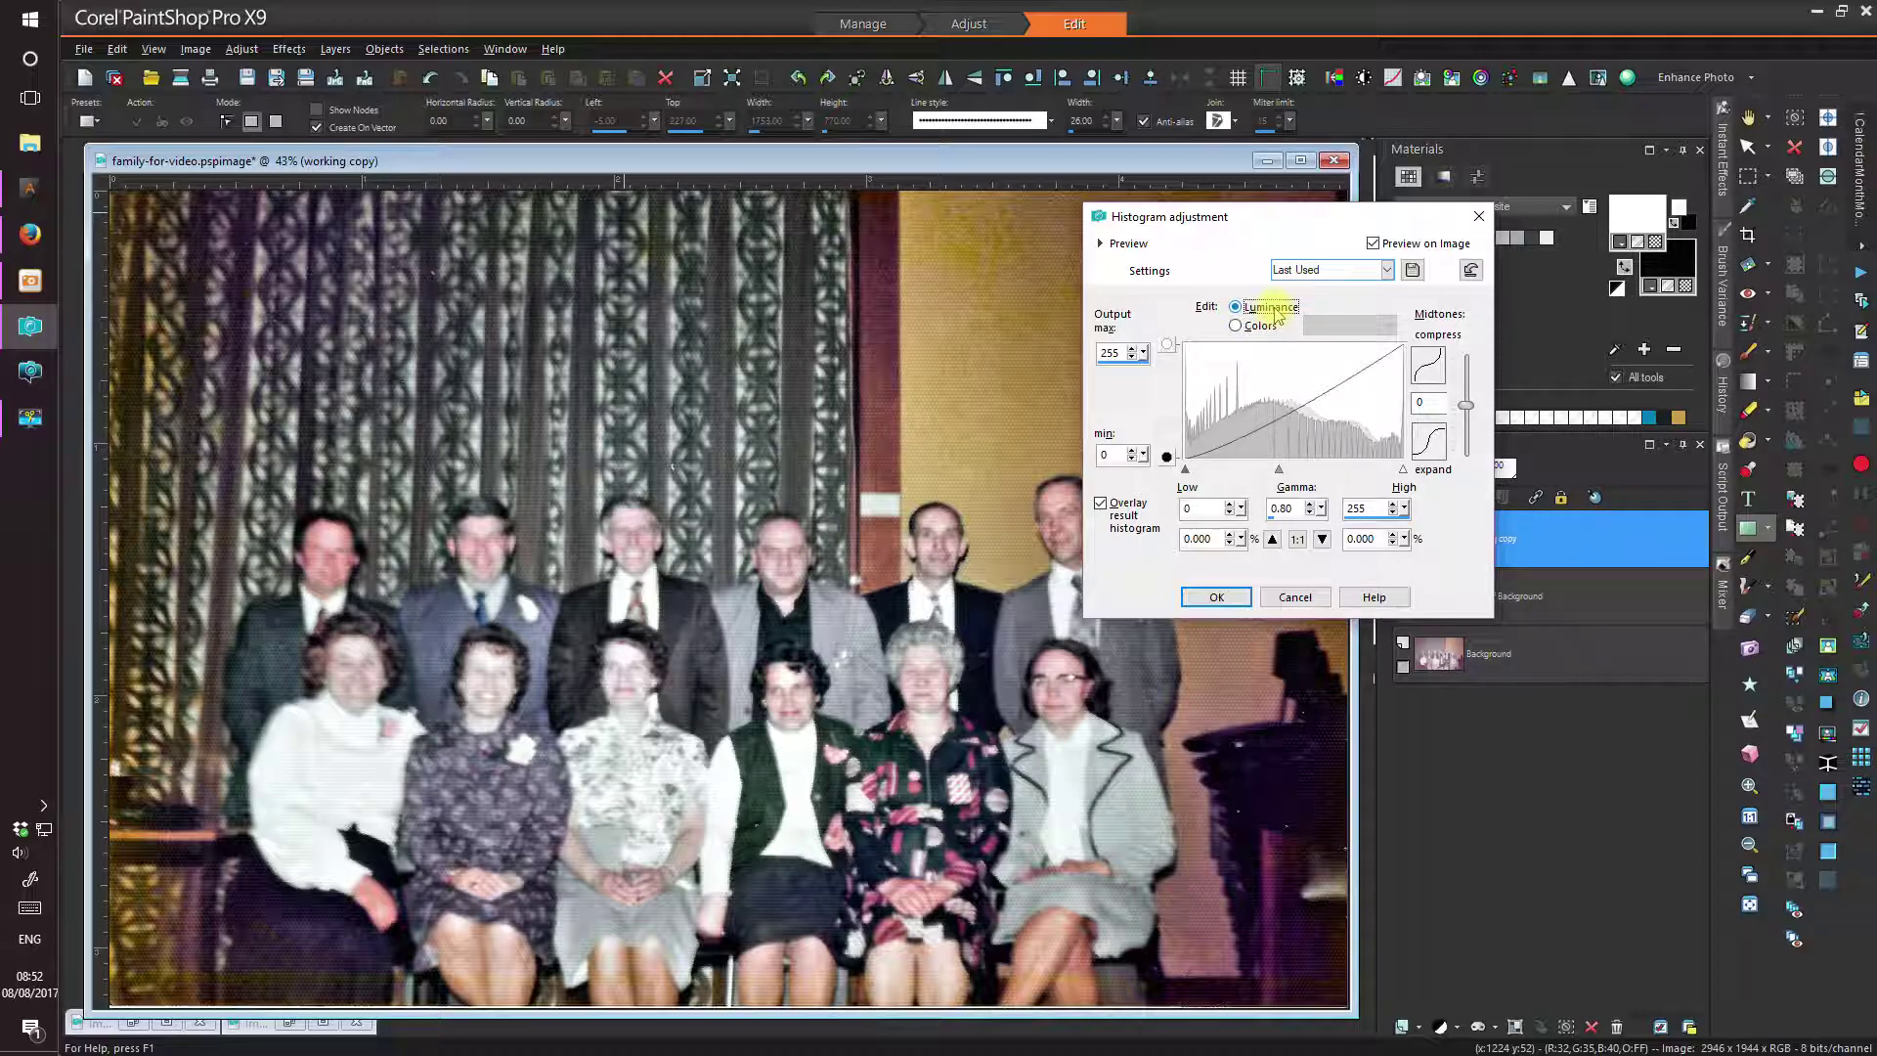
click(1311, 504)
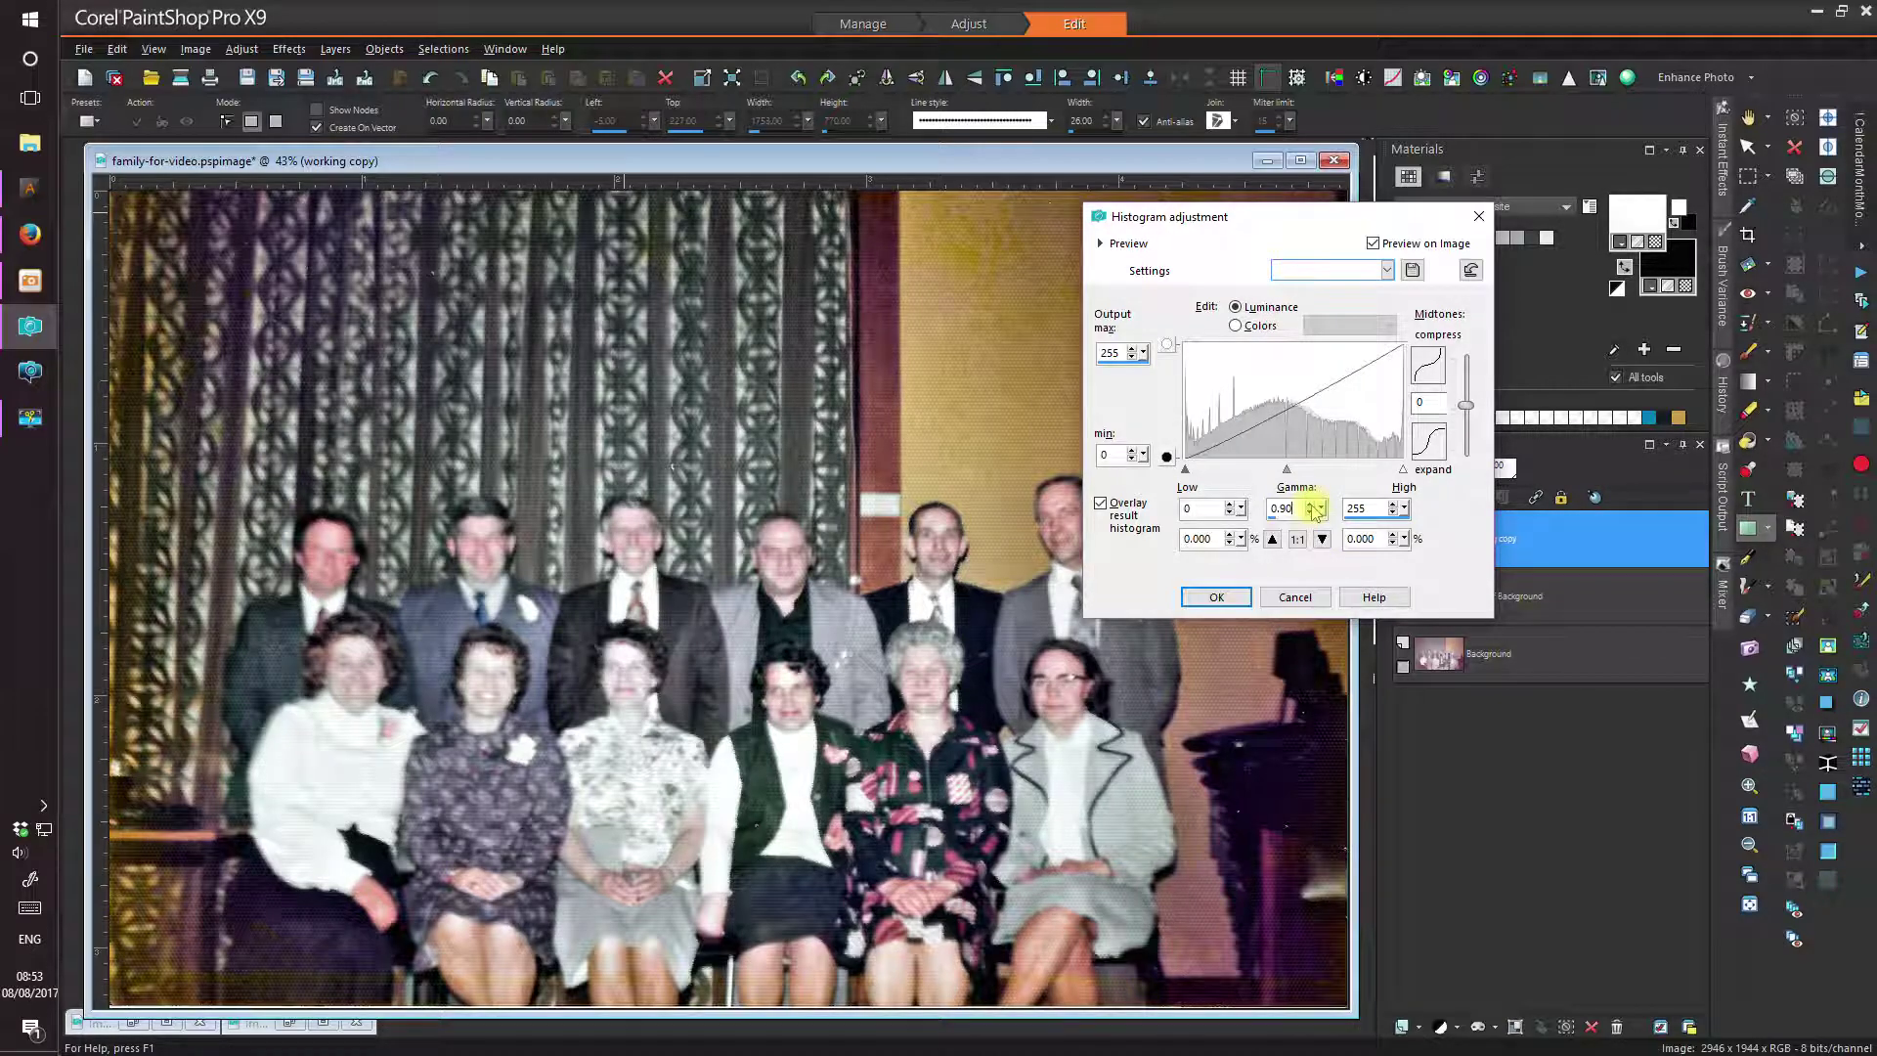
click(1311, 504)
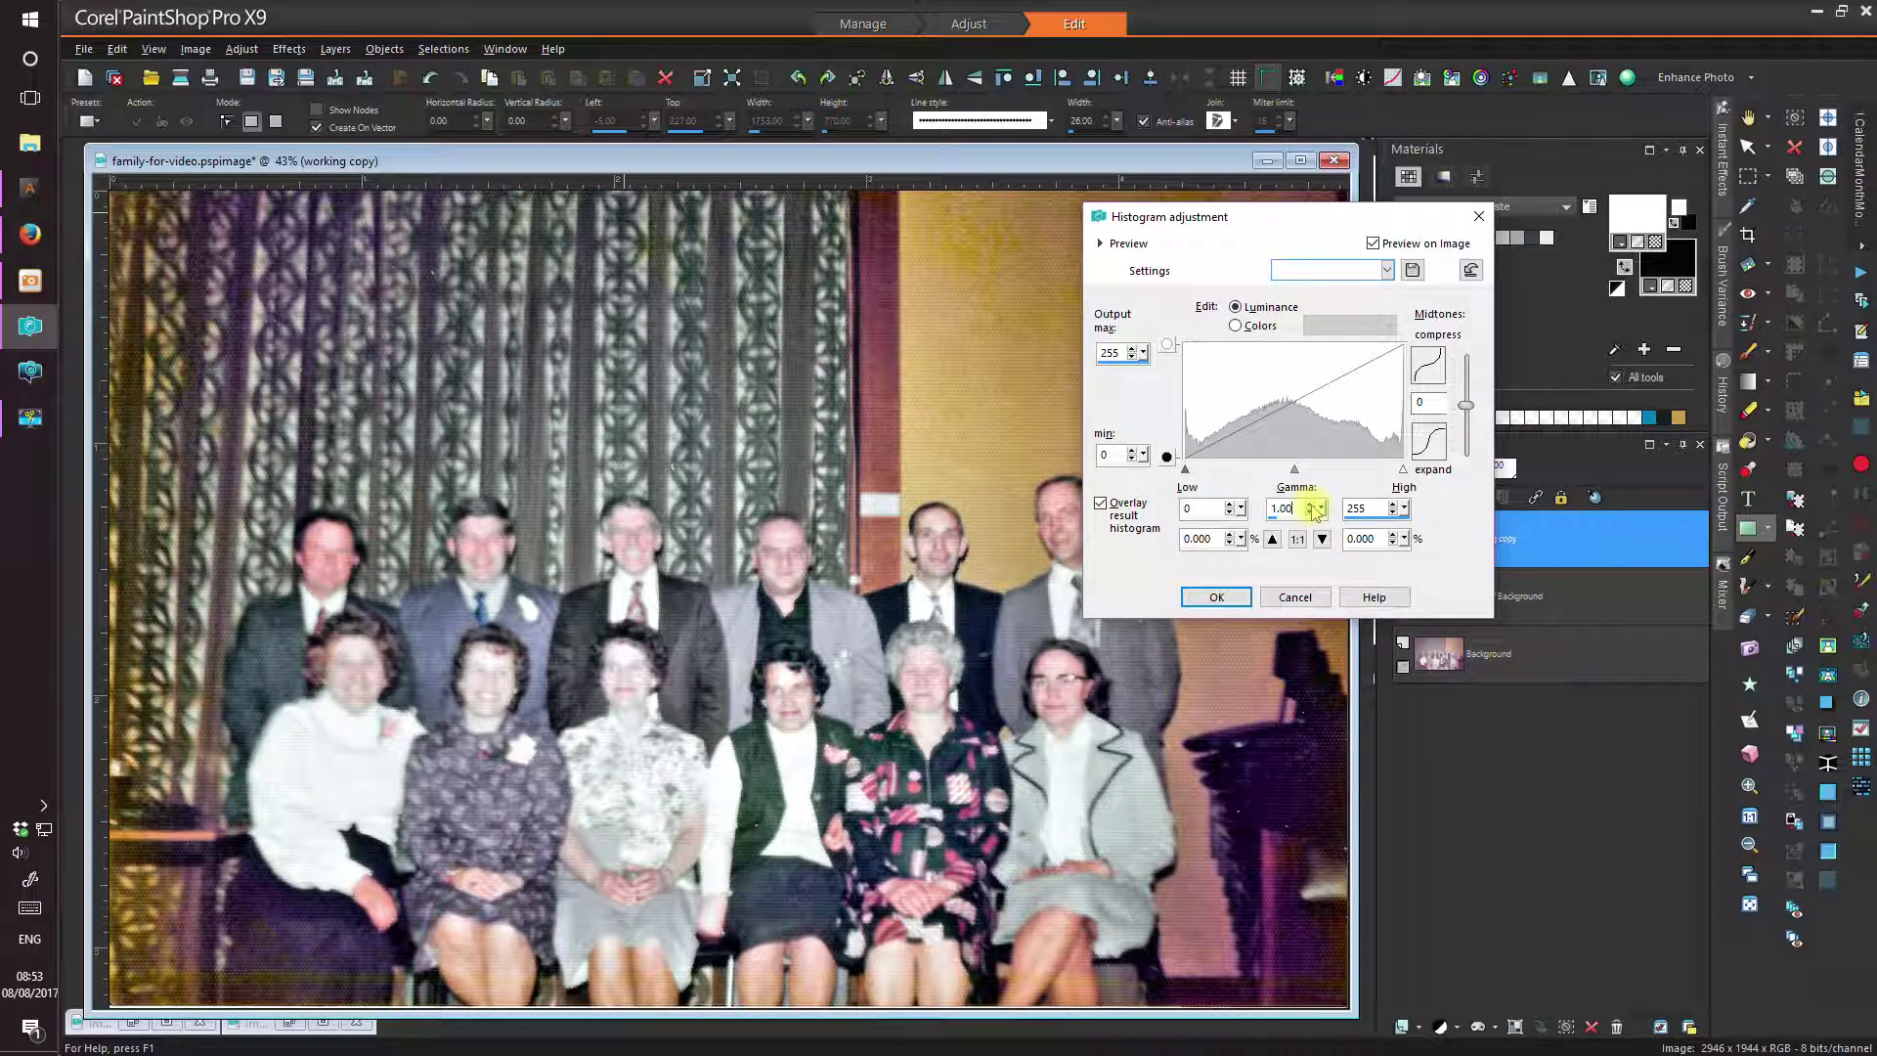
click(1312, 513)
click(1311, 512)
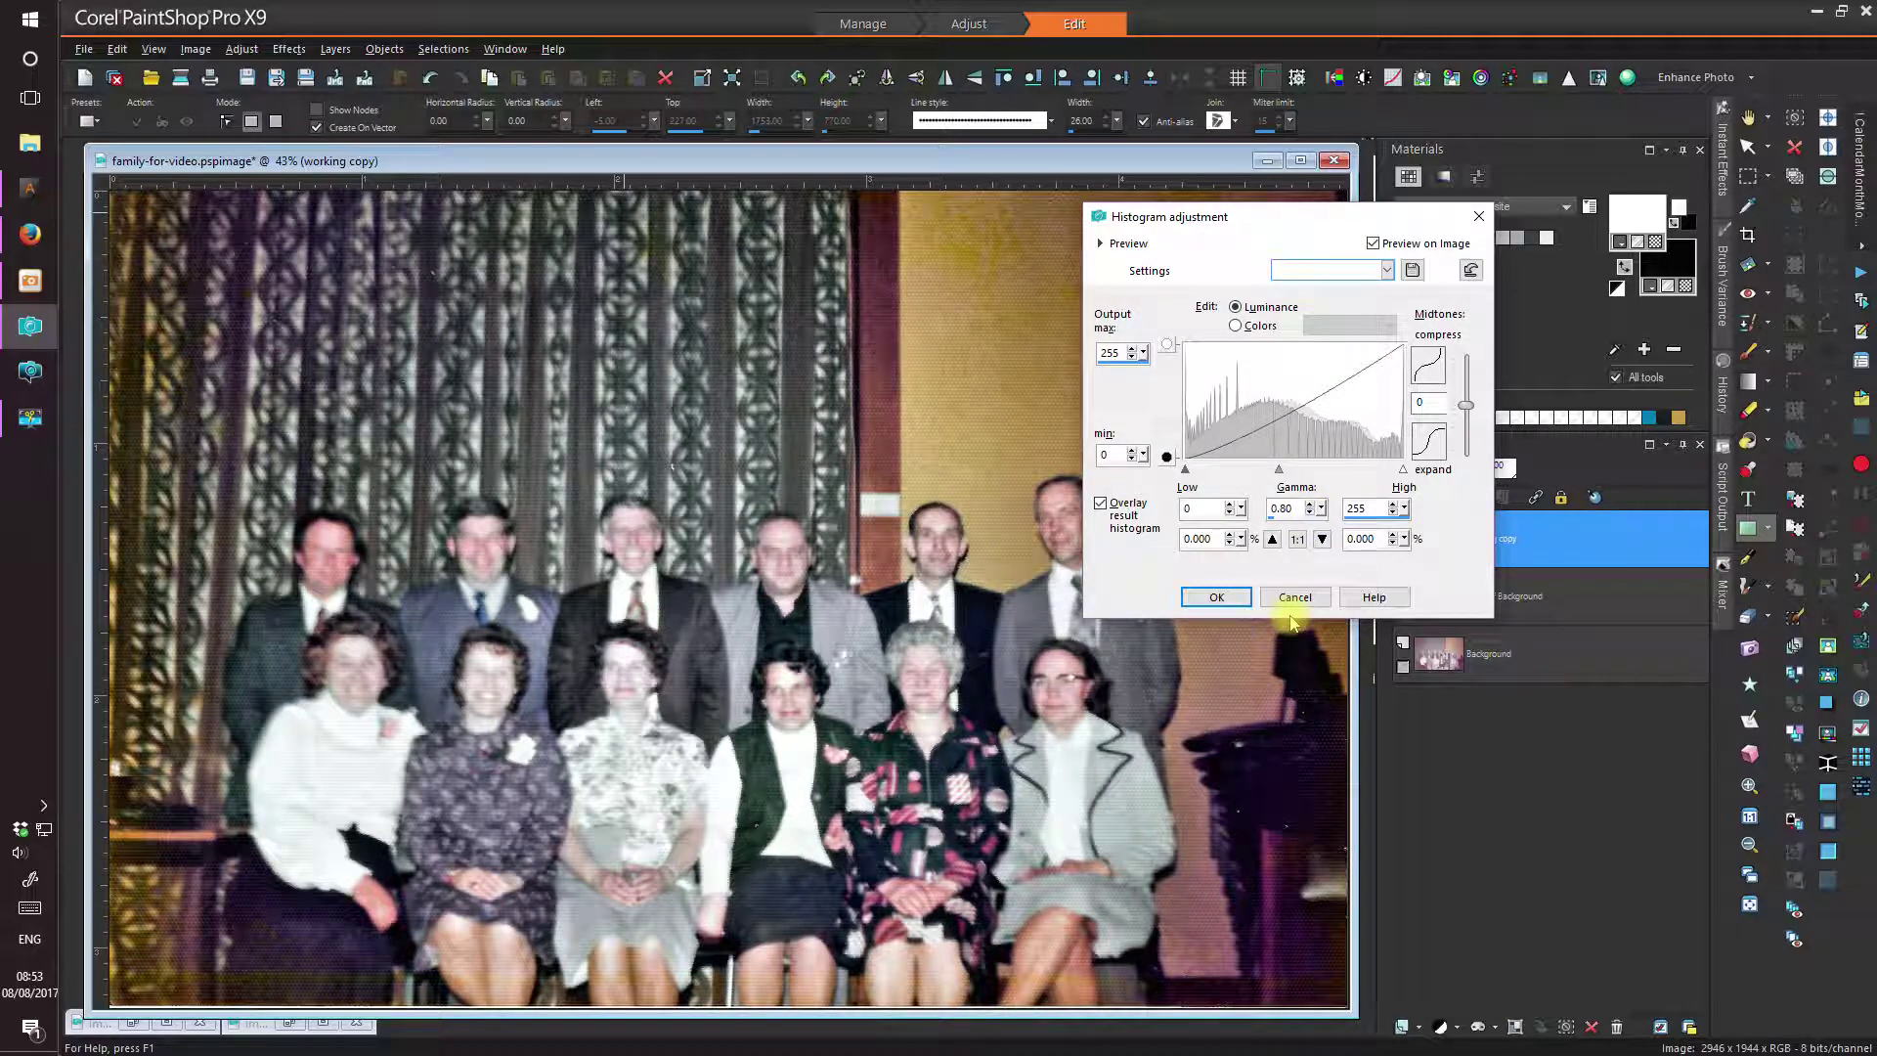
- Switch the Histogram Adjustment to editing colours, set the Red channel's gamma to 0.90, and apply it
click(1238, 328)
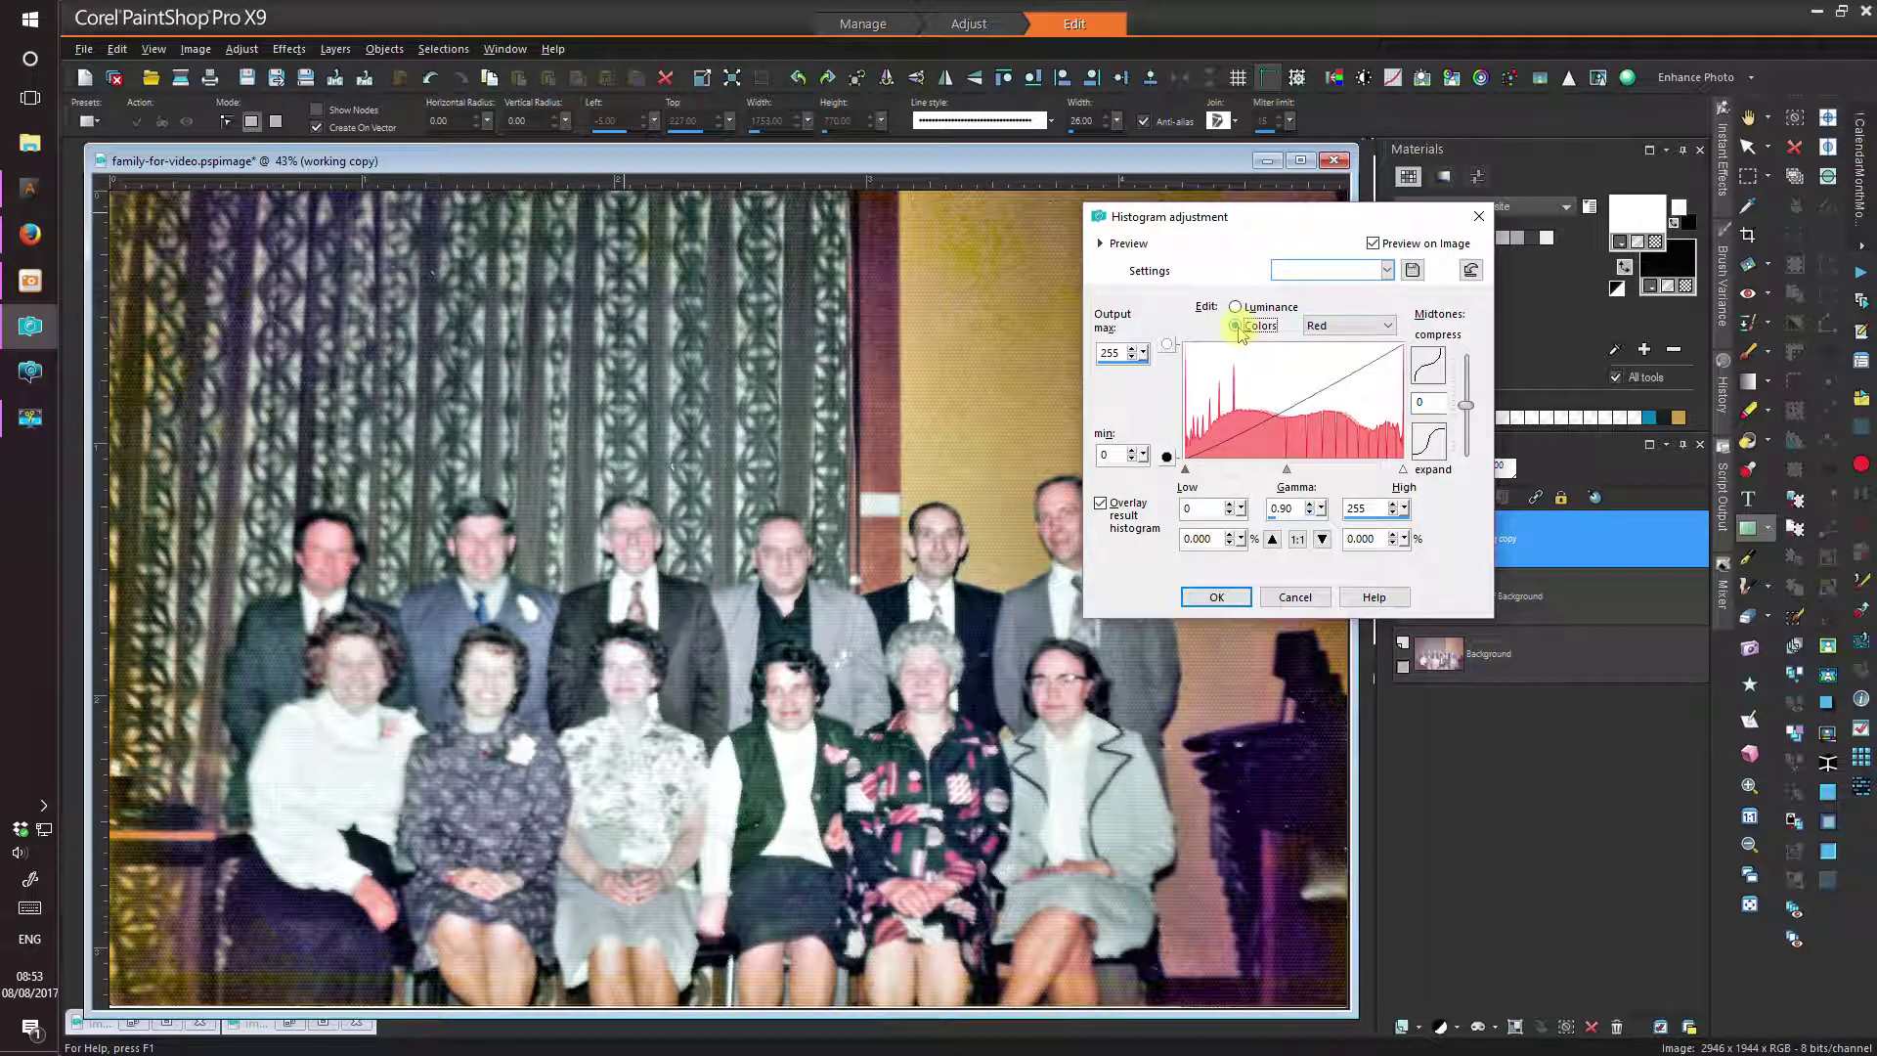
click(1314, 504)
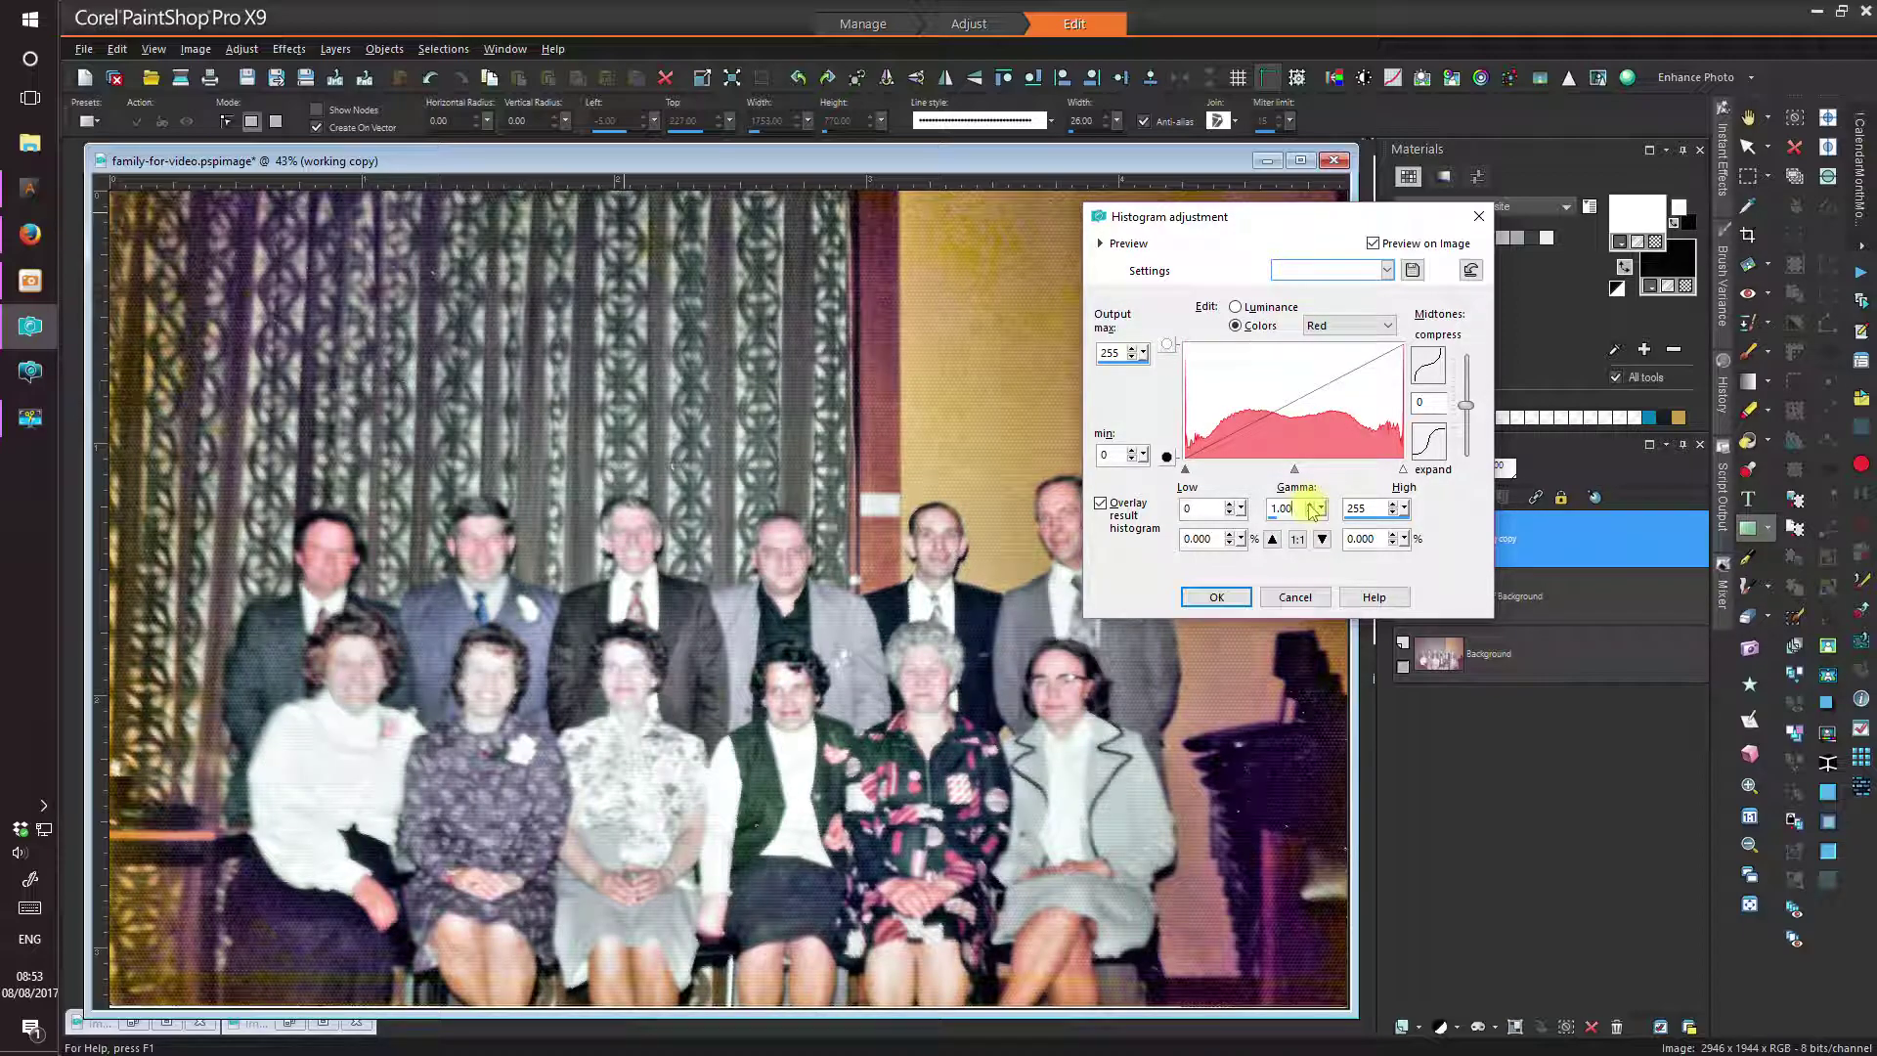
click(1311, 513)
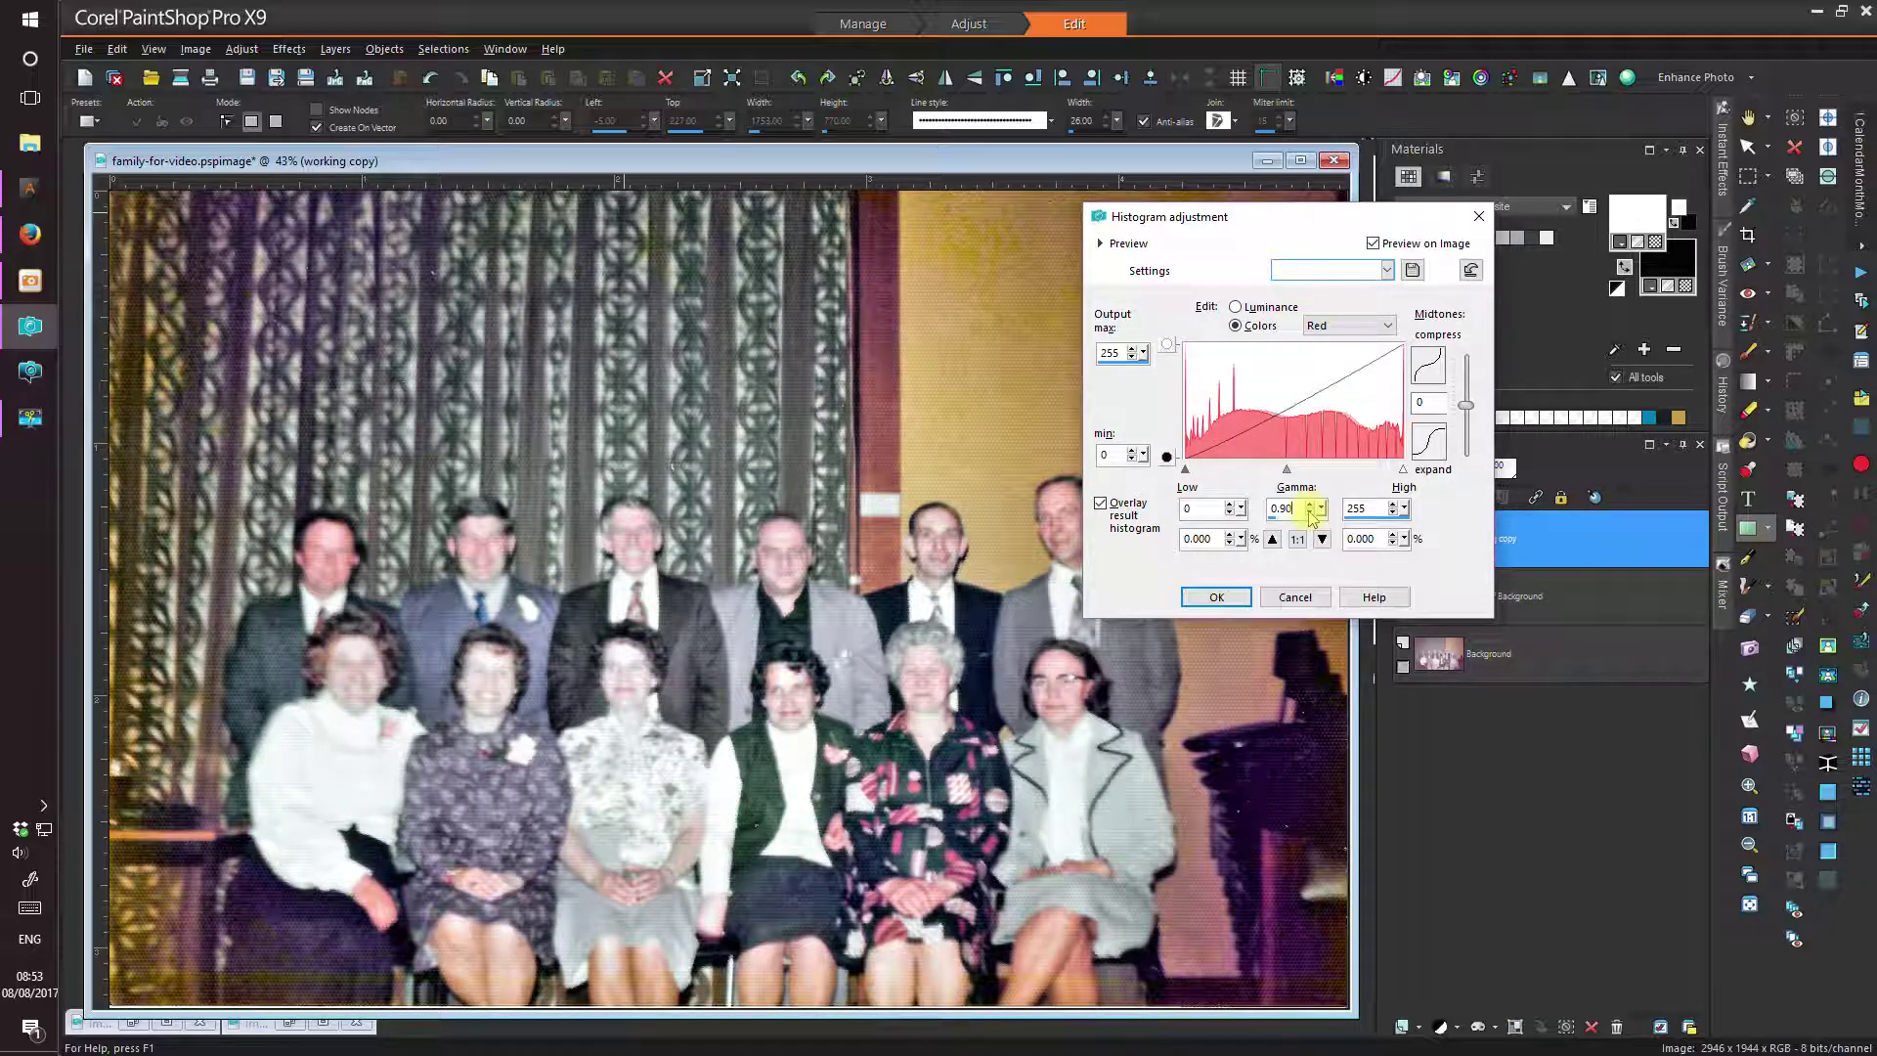
click(1311, 512)
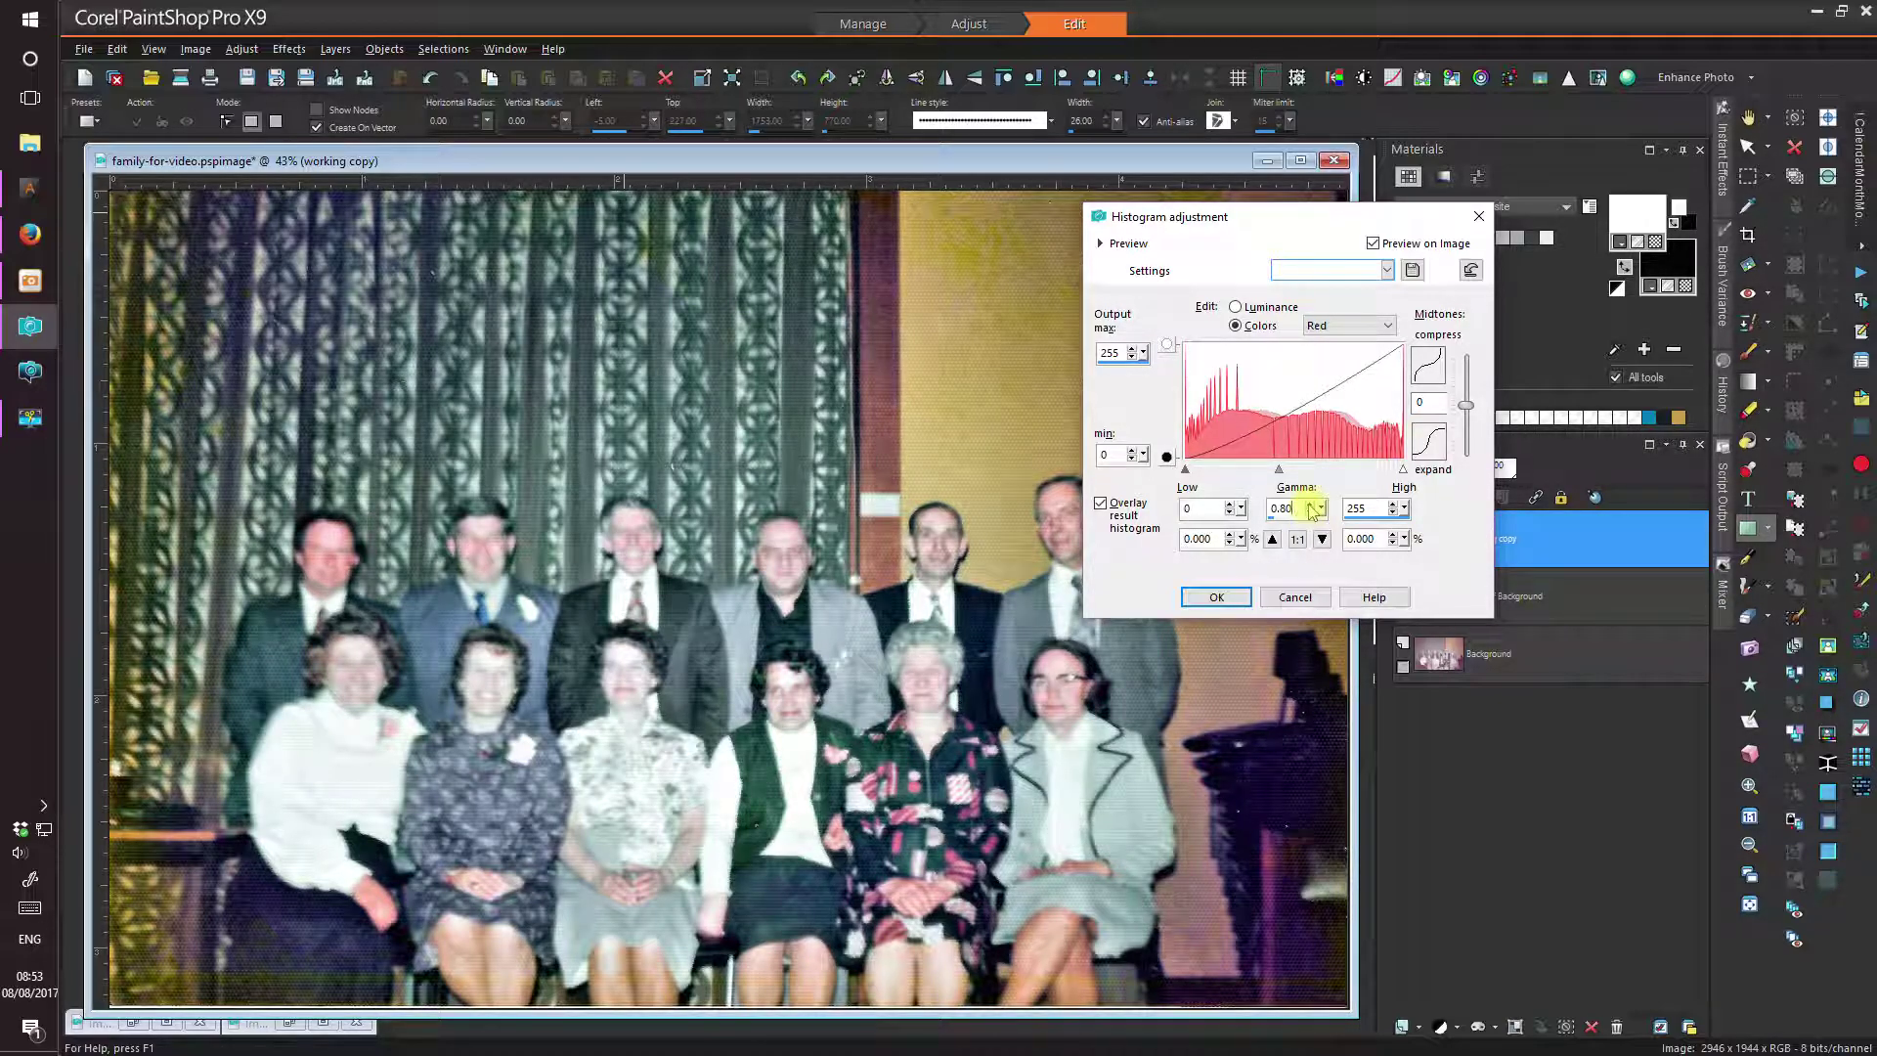
click(1310, 504)
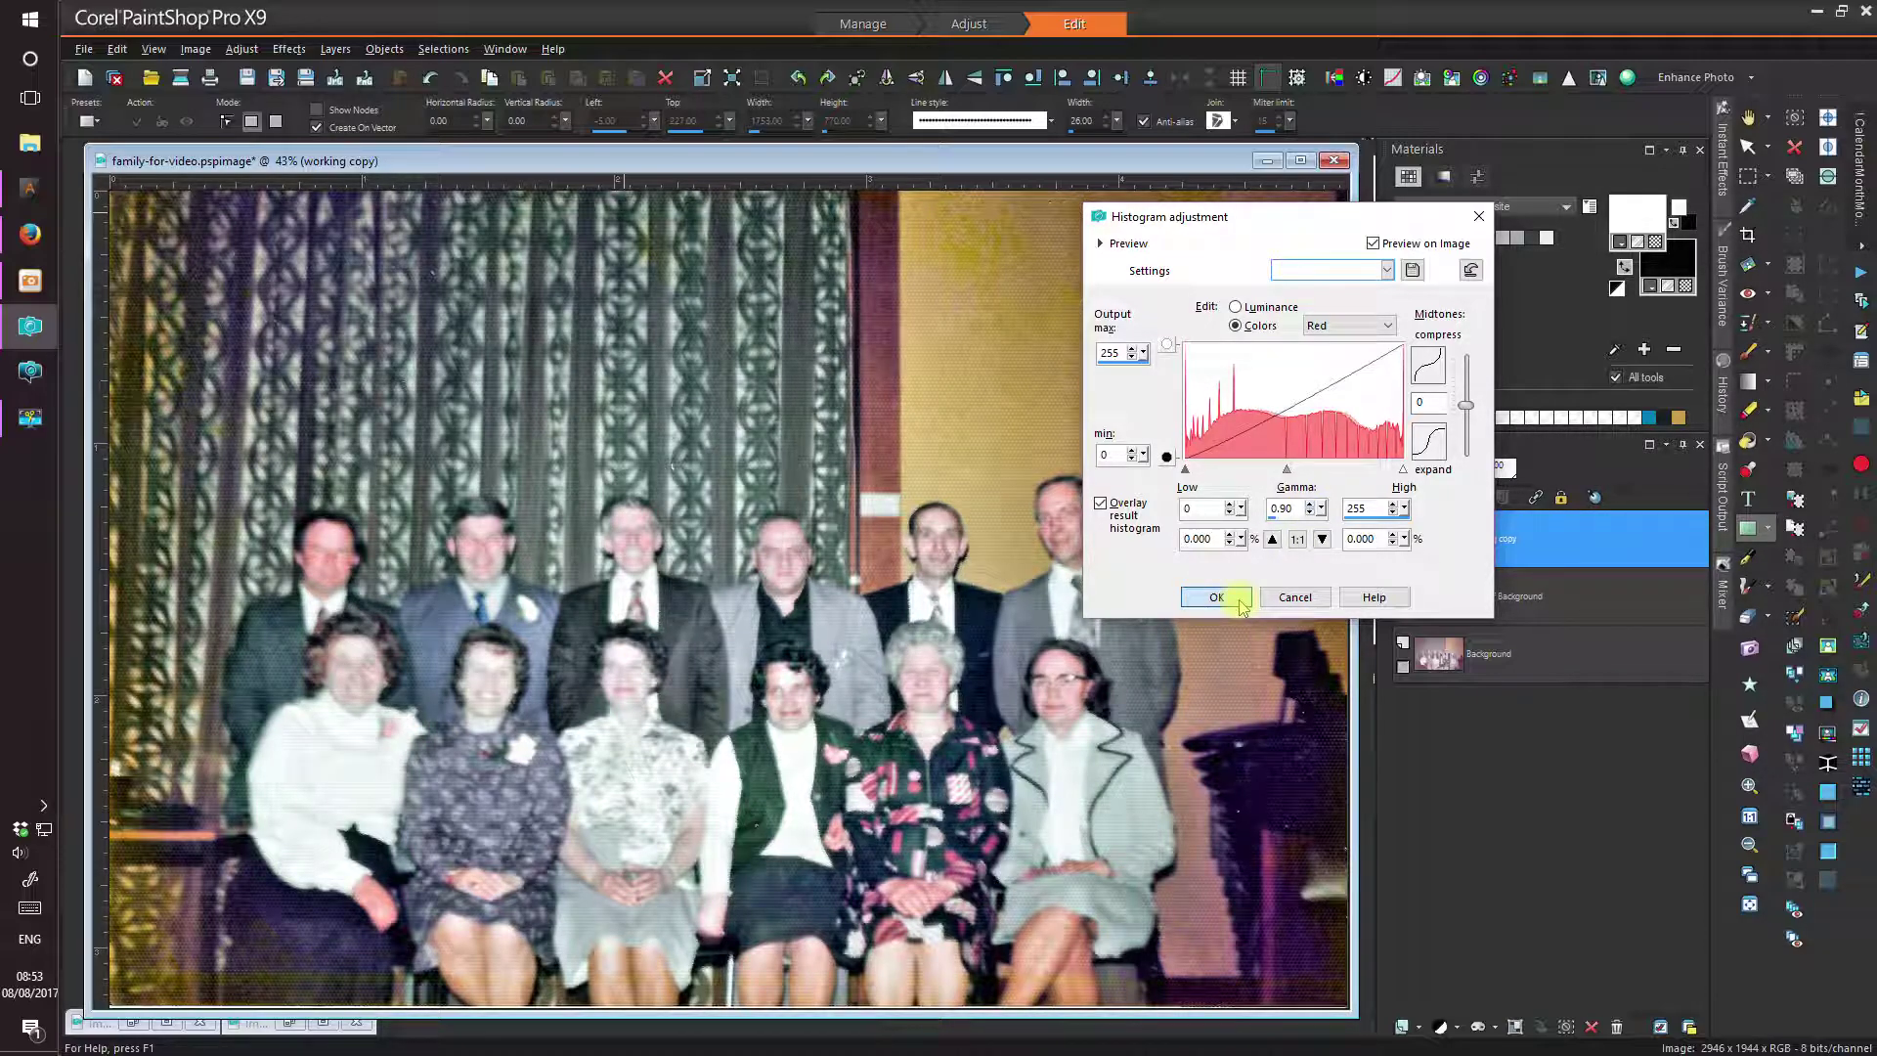
click(1238, 599)
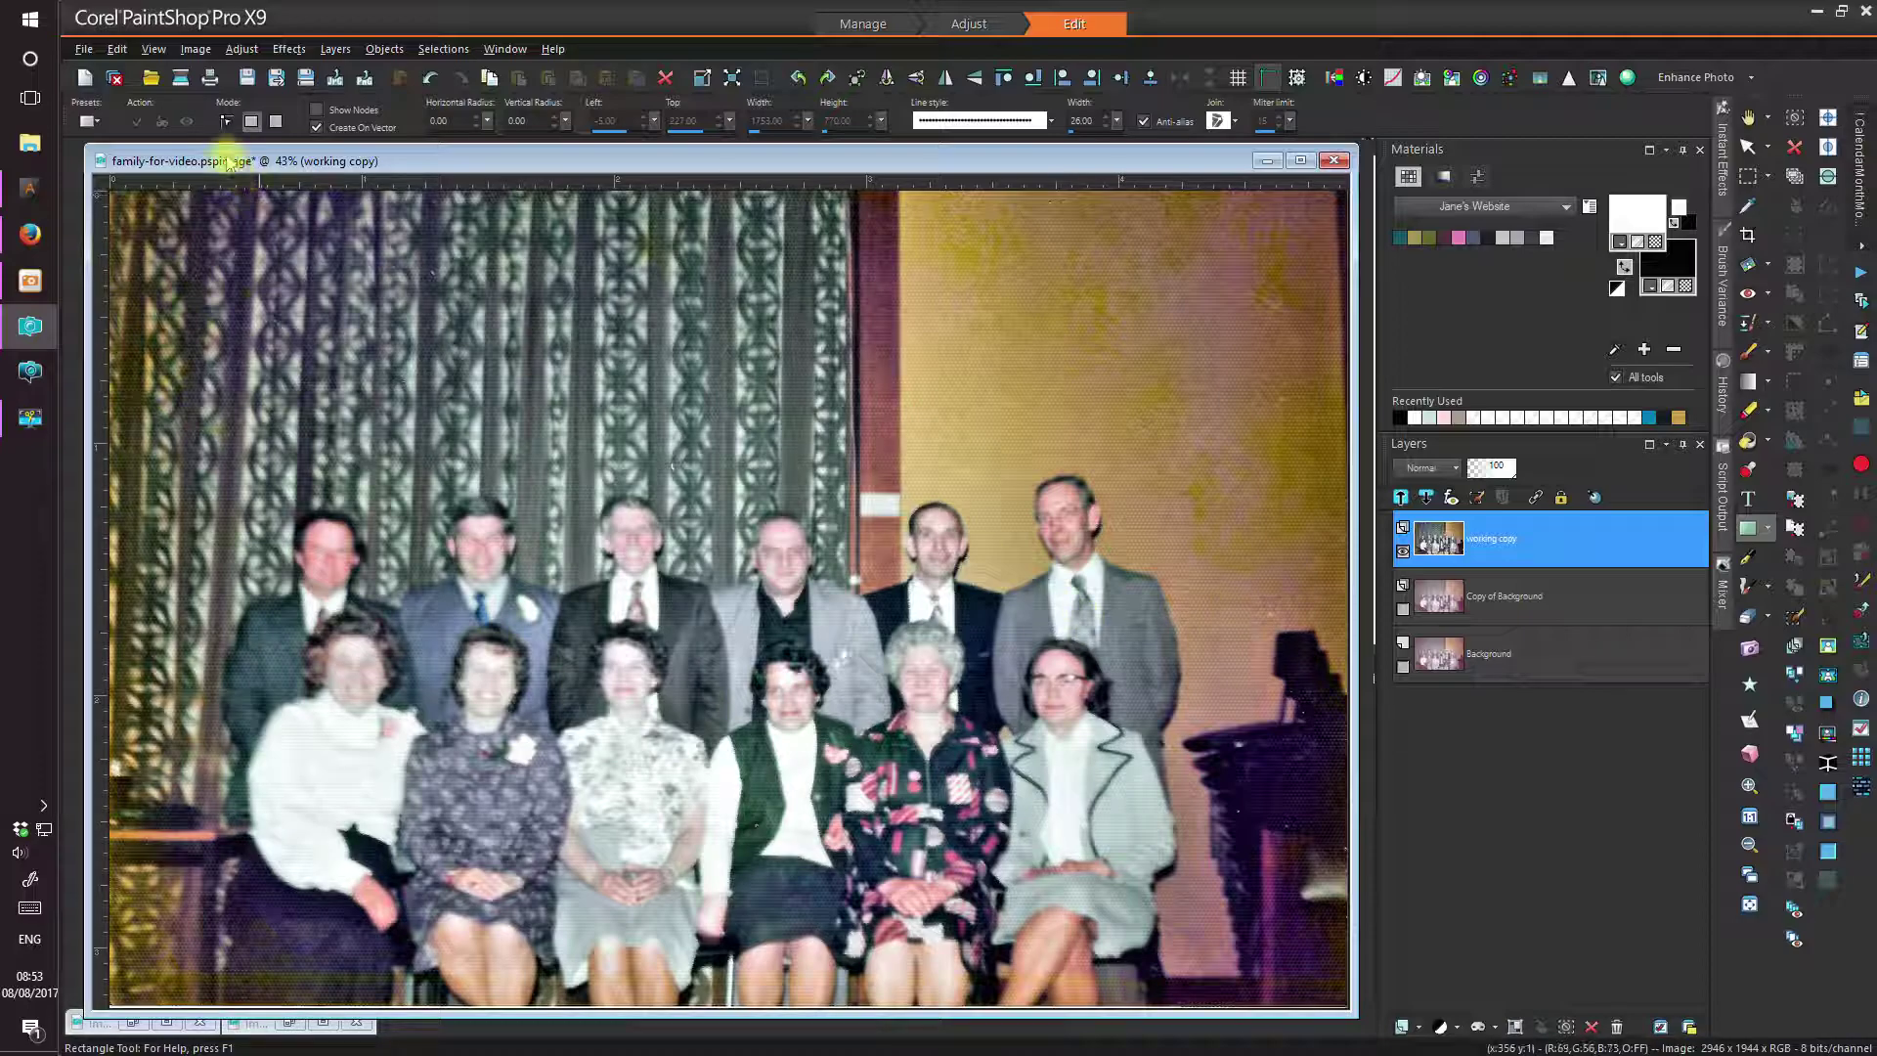
- Apply Deinterlace to the working copy layer, retaining the even scanlines
click(196, 49)
mouse_move(243, 50)
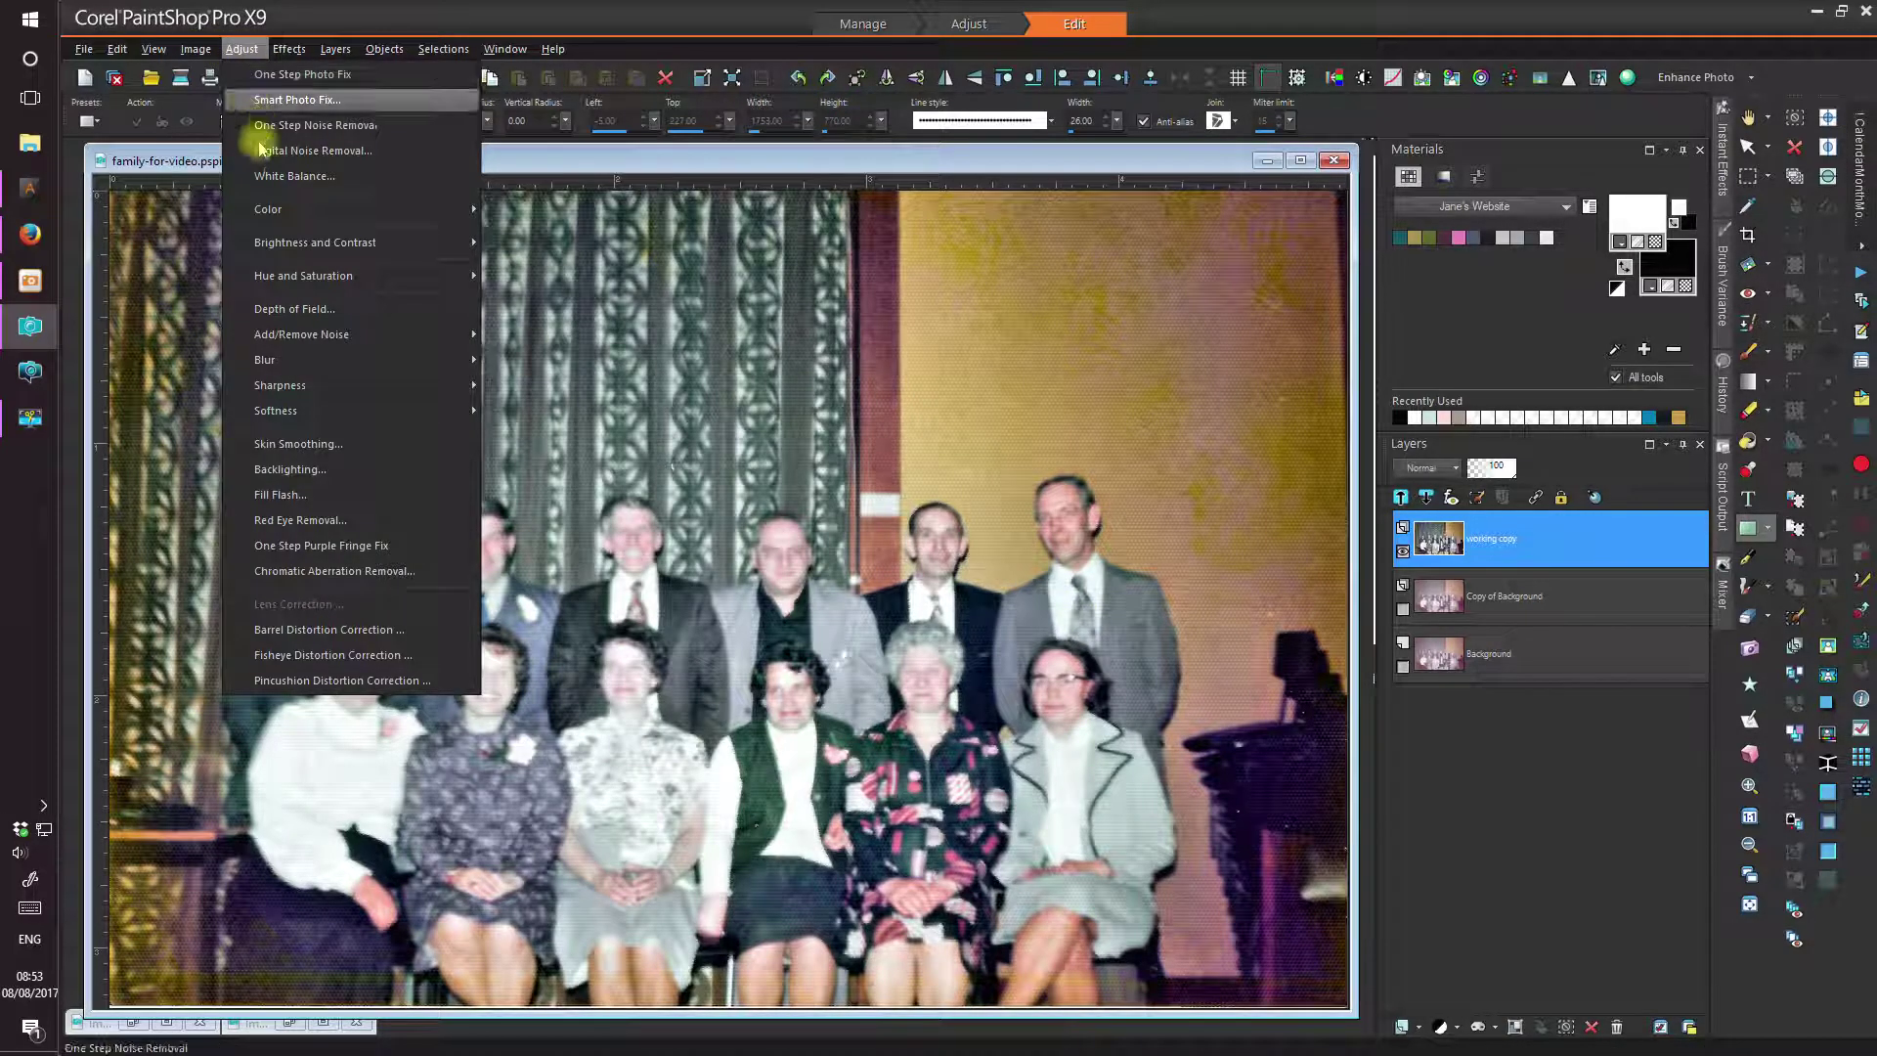
mouse_move(314, 337)
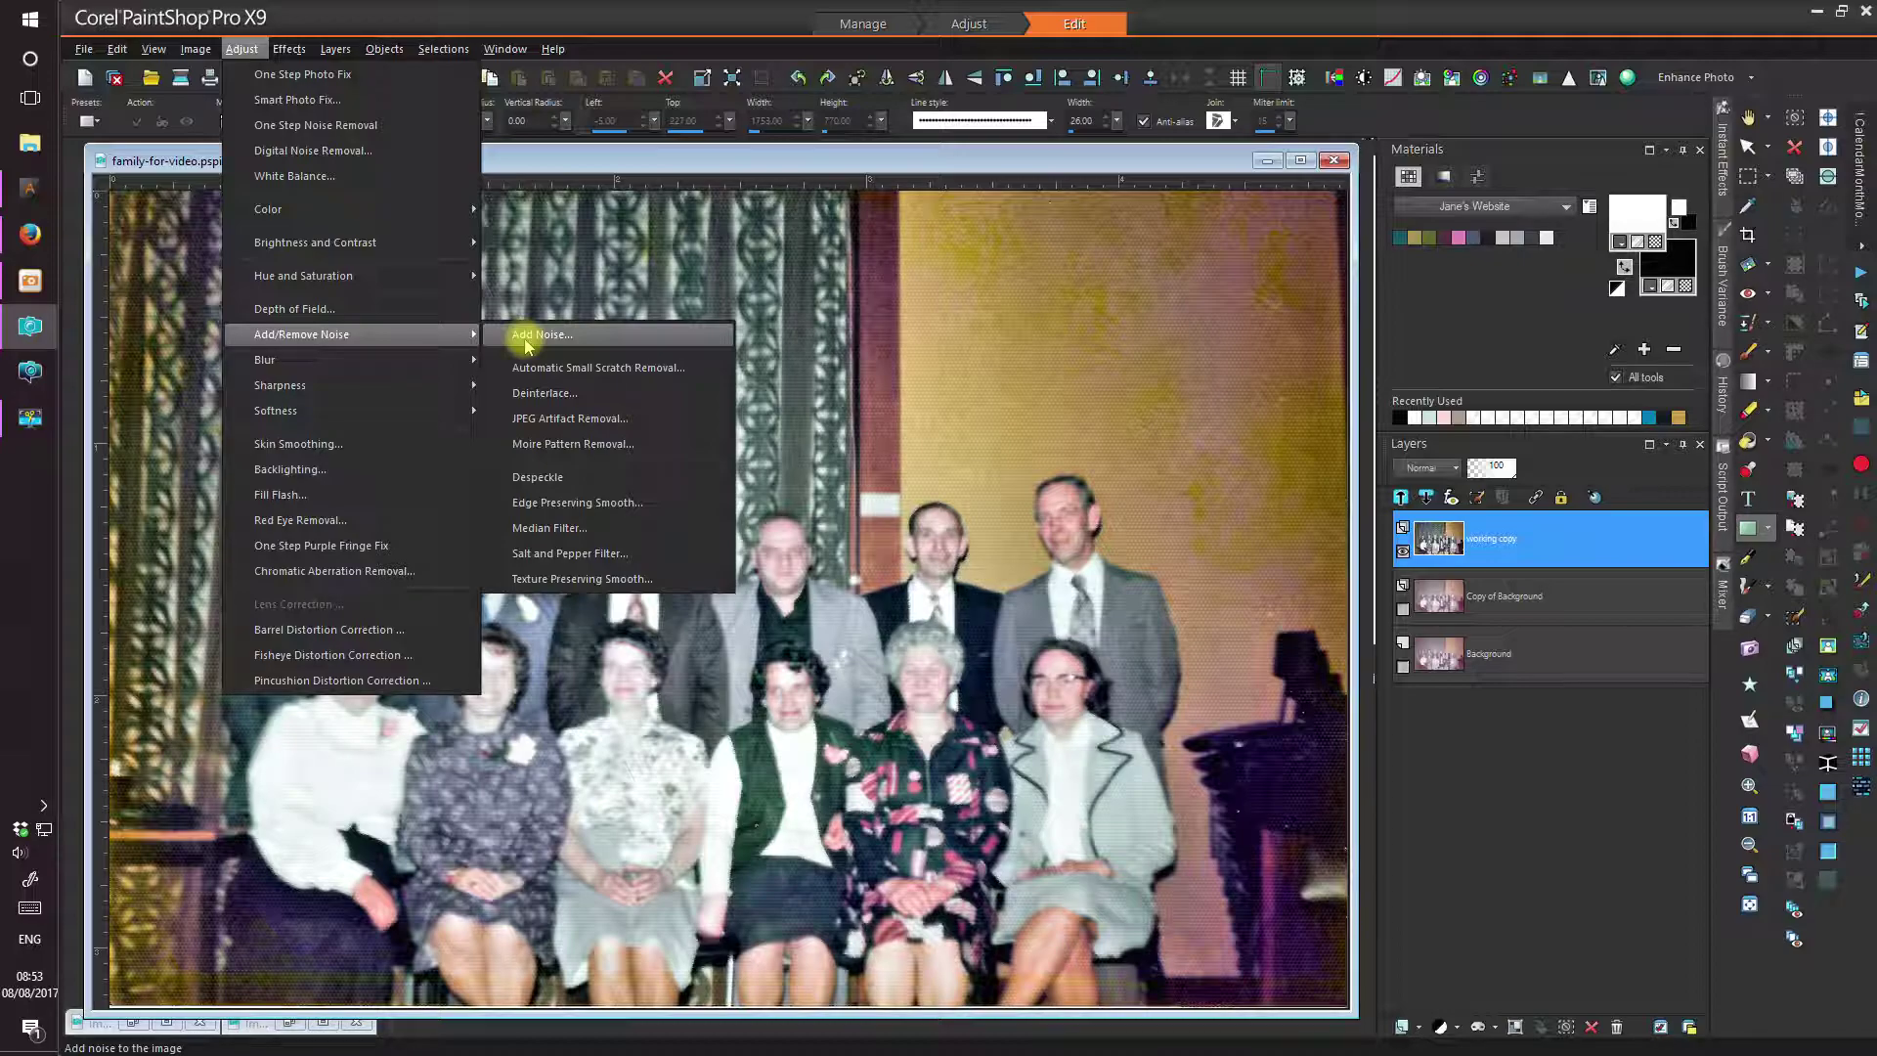
click(571, 401)
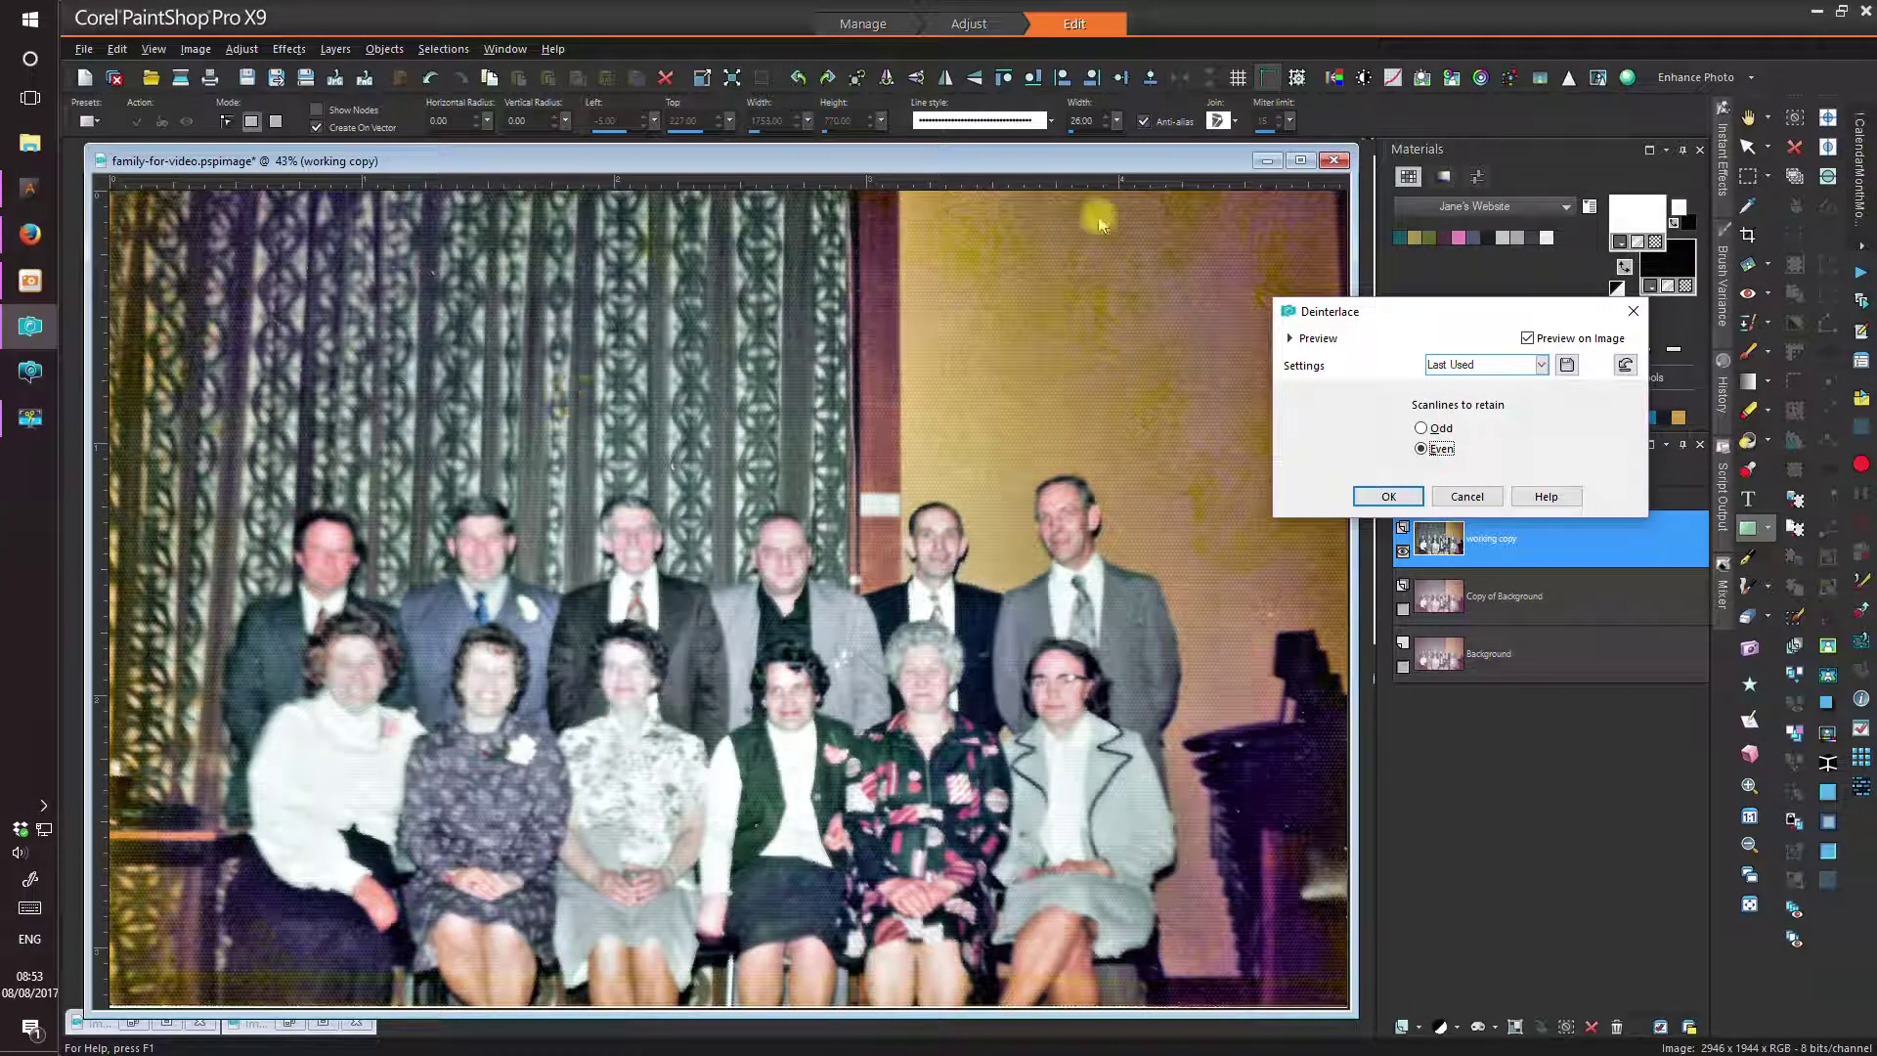
click(1402, 495)
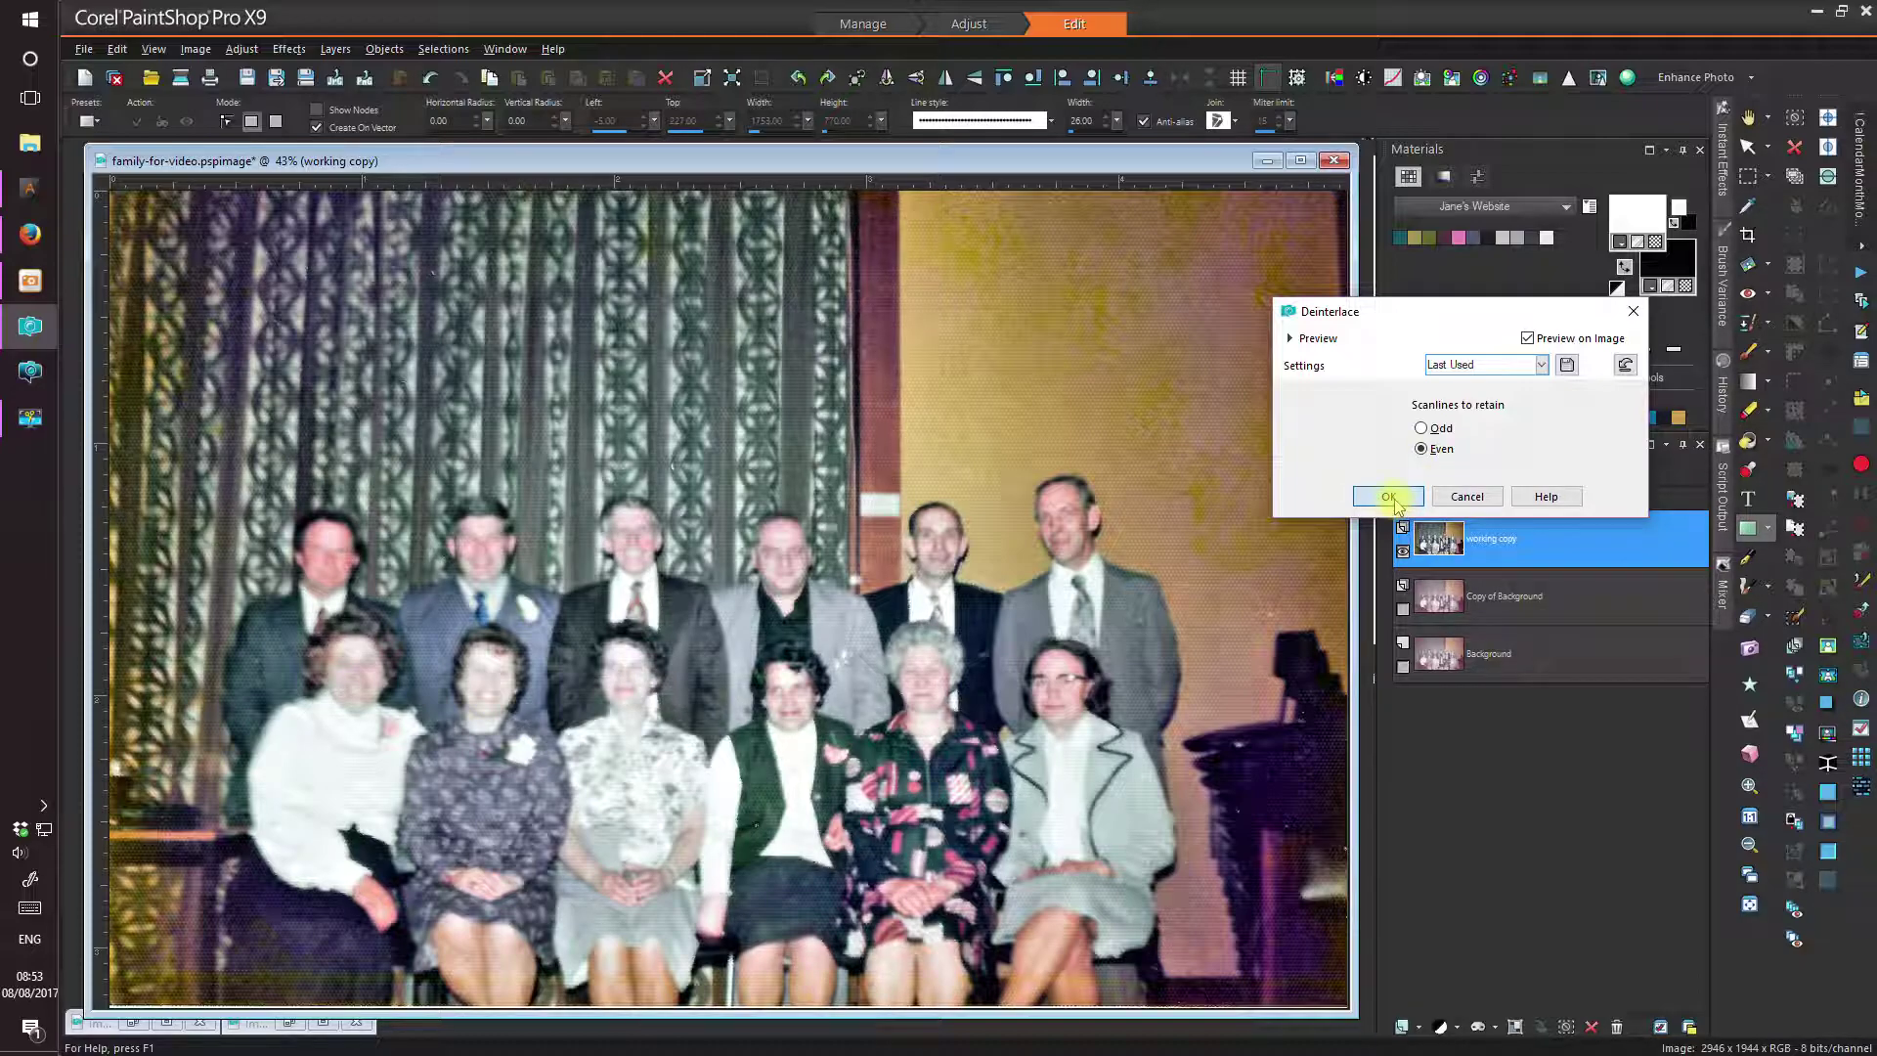
click(1388, 496)
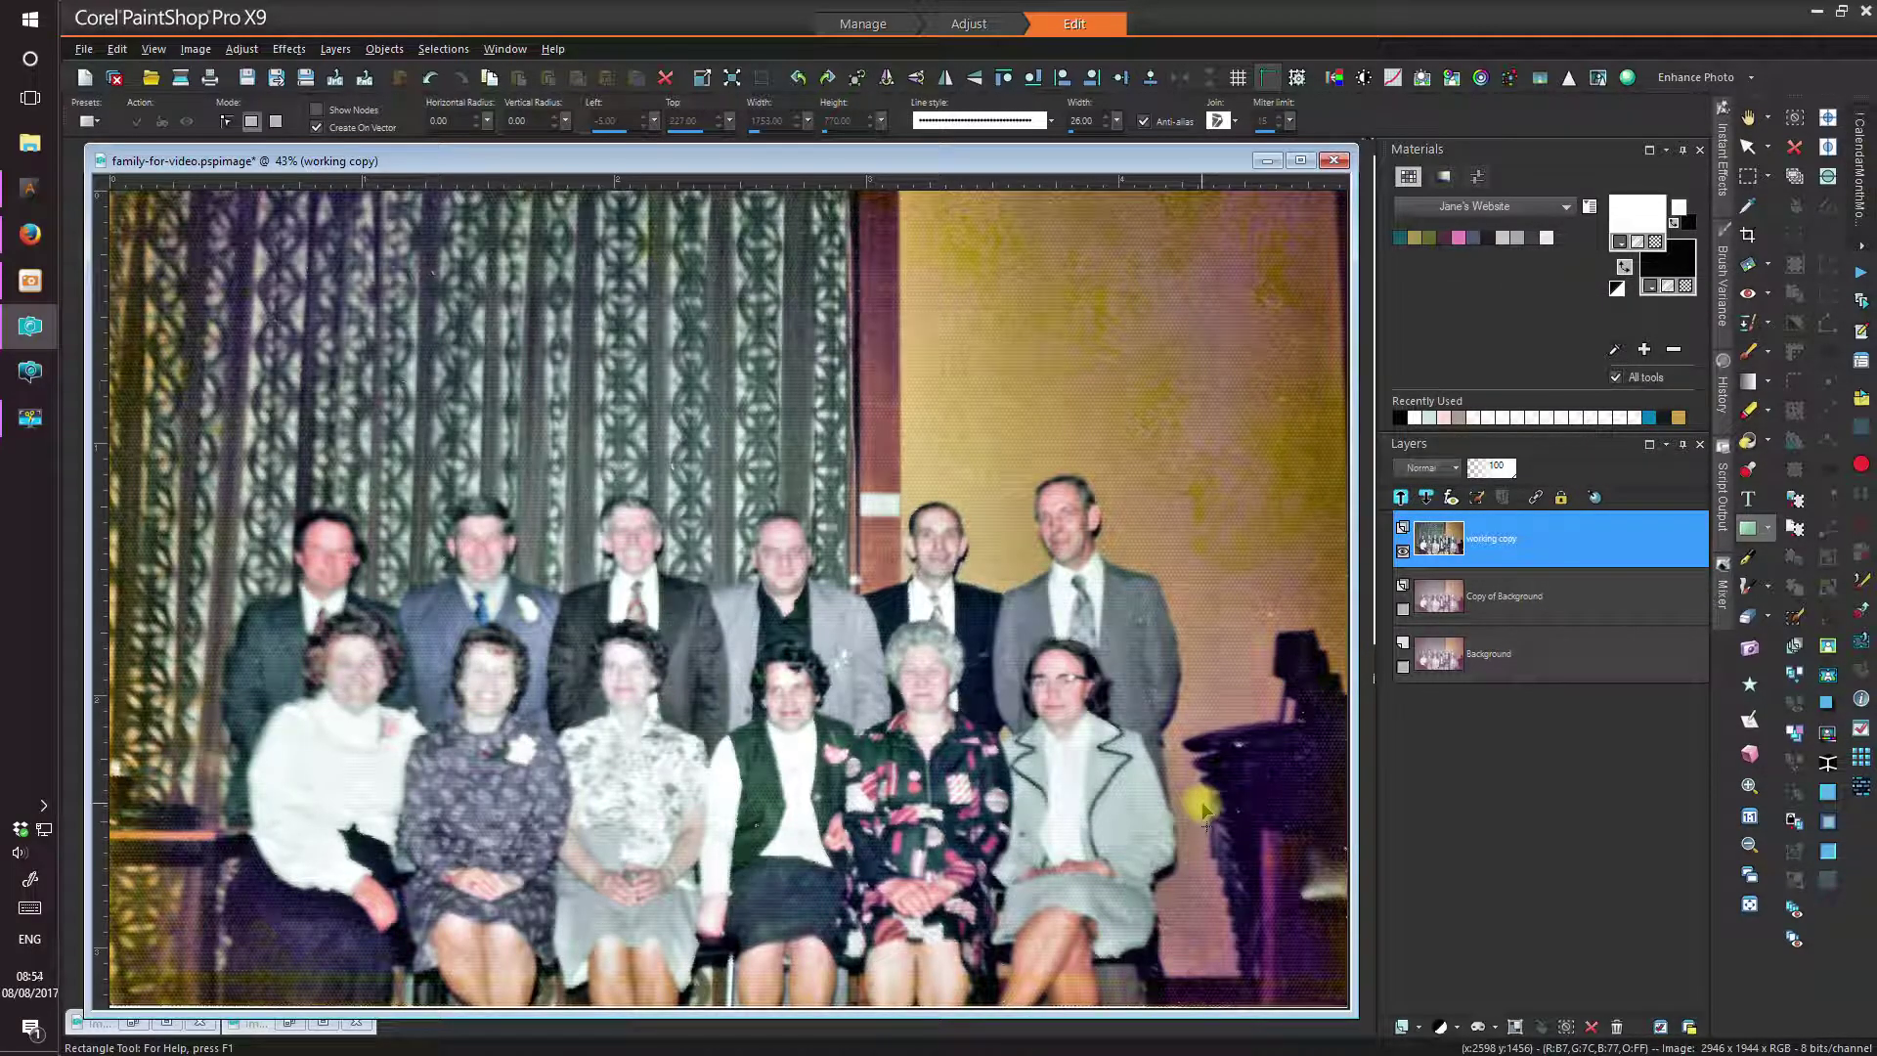
- Apply Moire Pattern Removal to the working copy layer with Fine details 1 and Remove bands 12
click(242, 49)
mouse_move(313, 335)
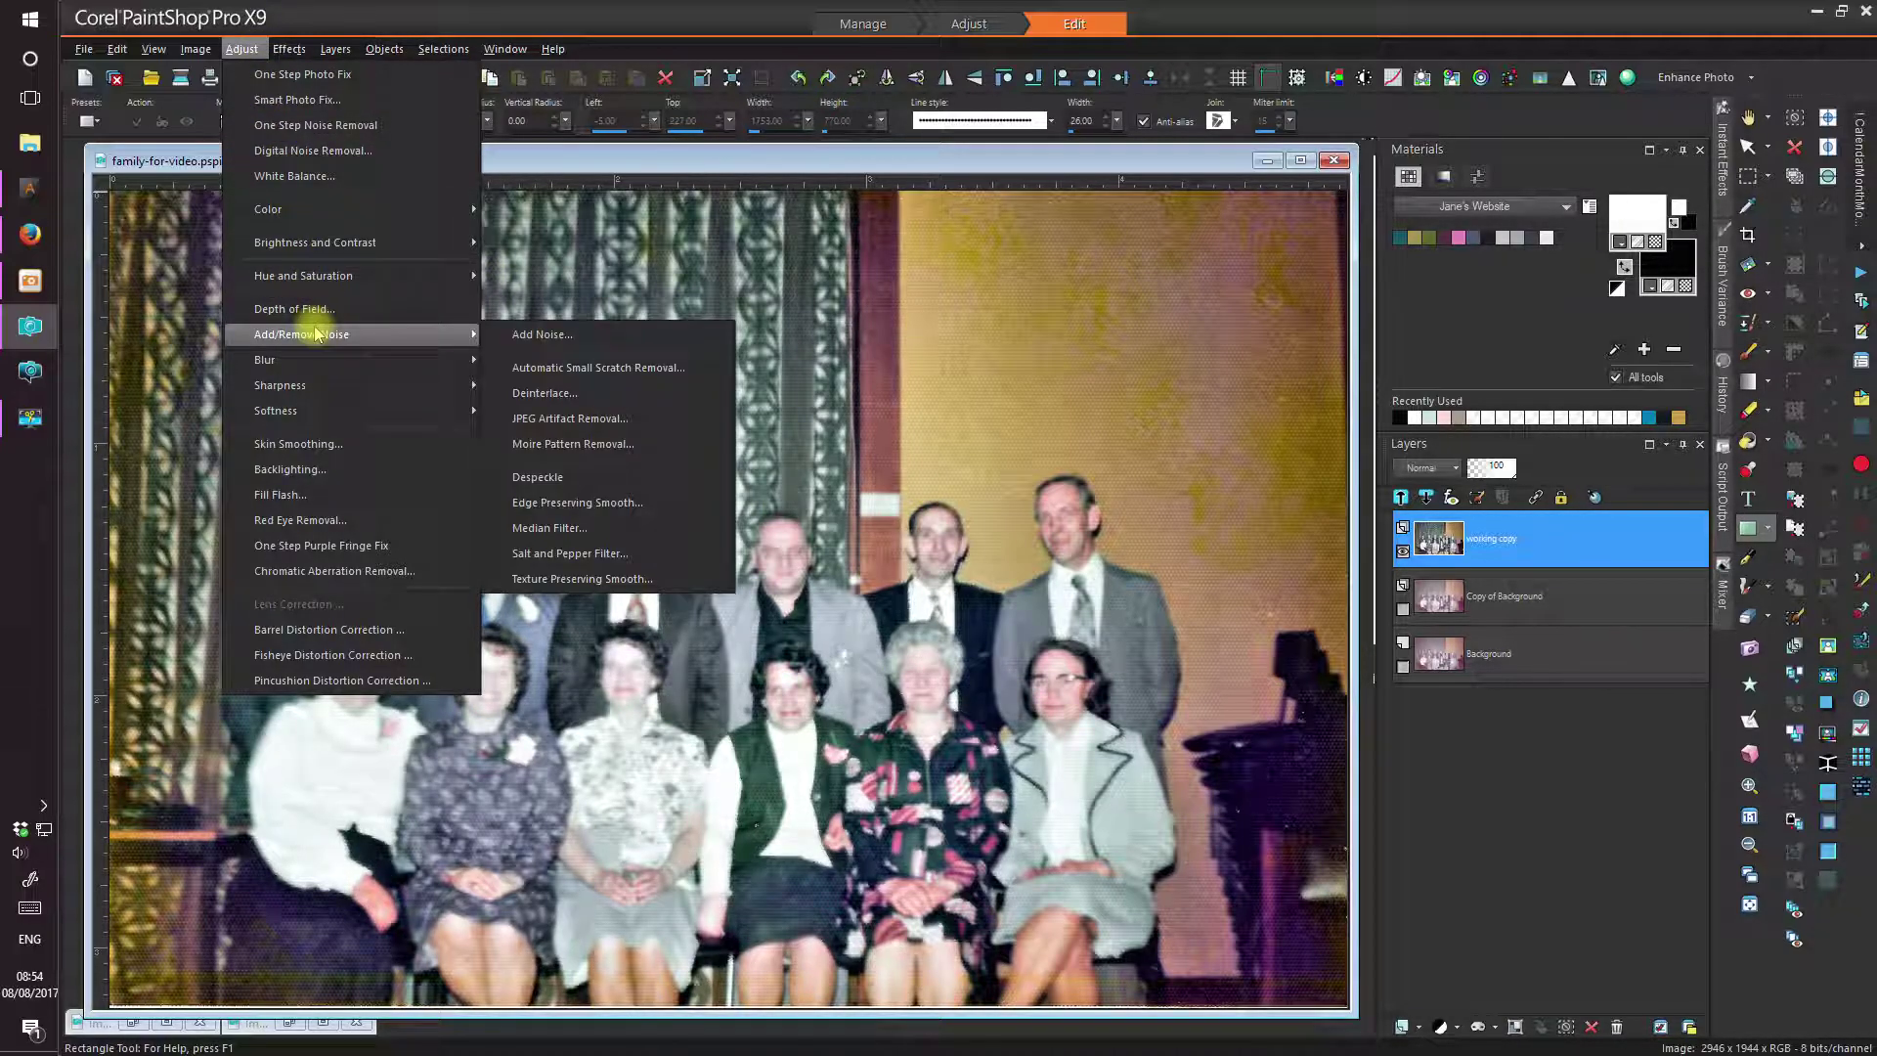
click(600, 446)
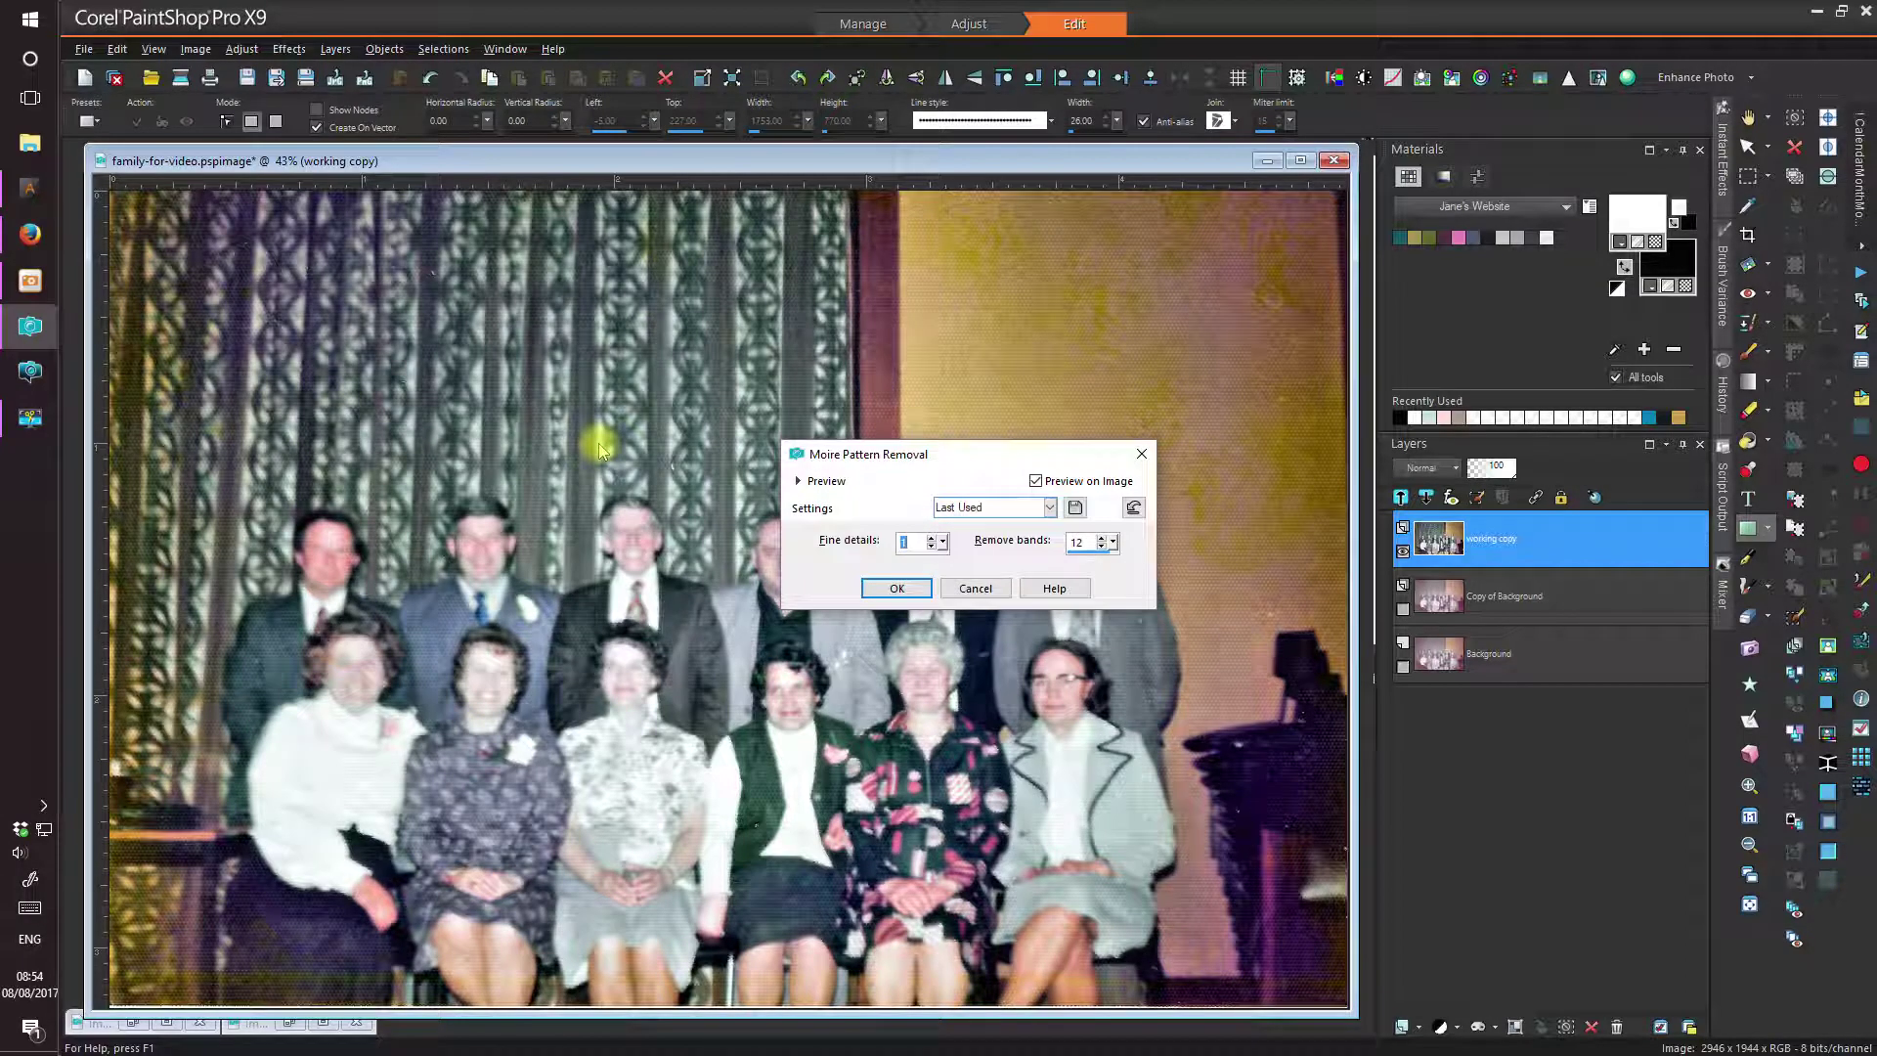
click(1132, 509)
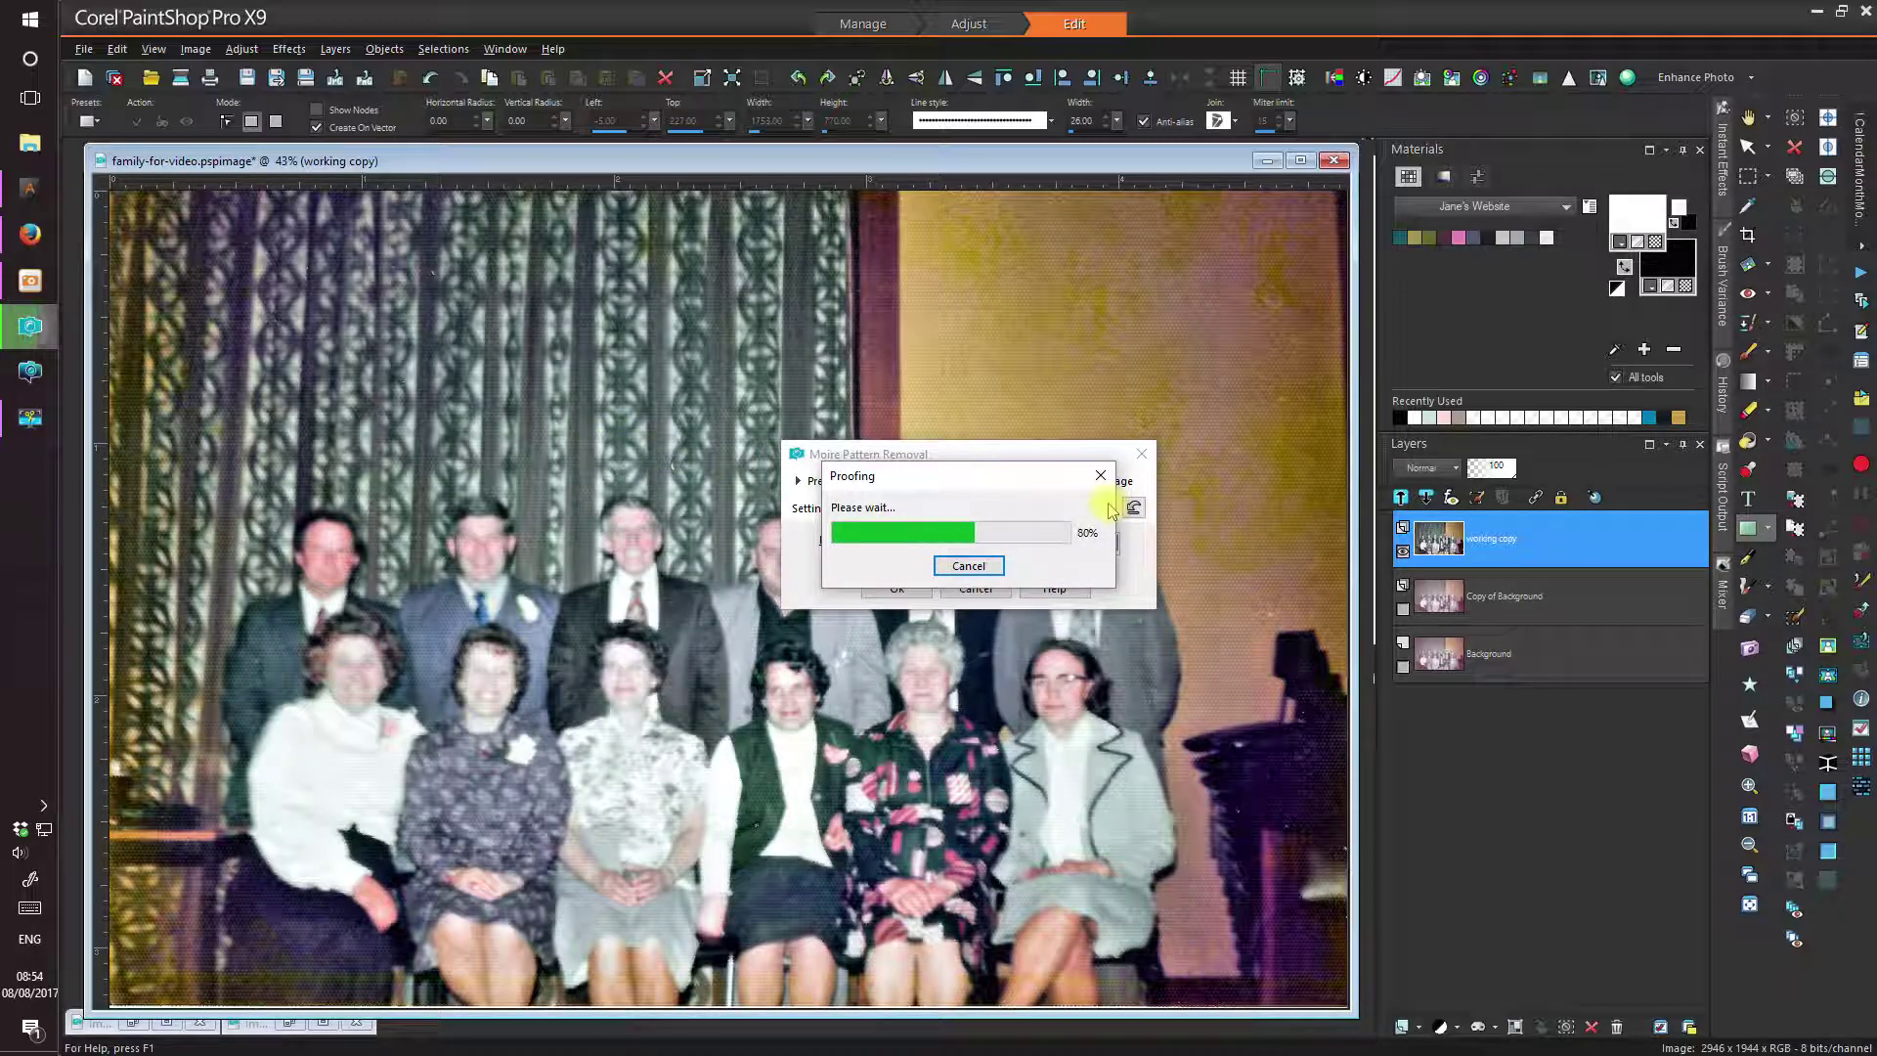
drag(970, 453, 1338, 271)
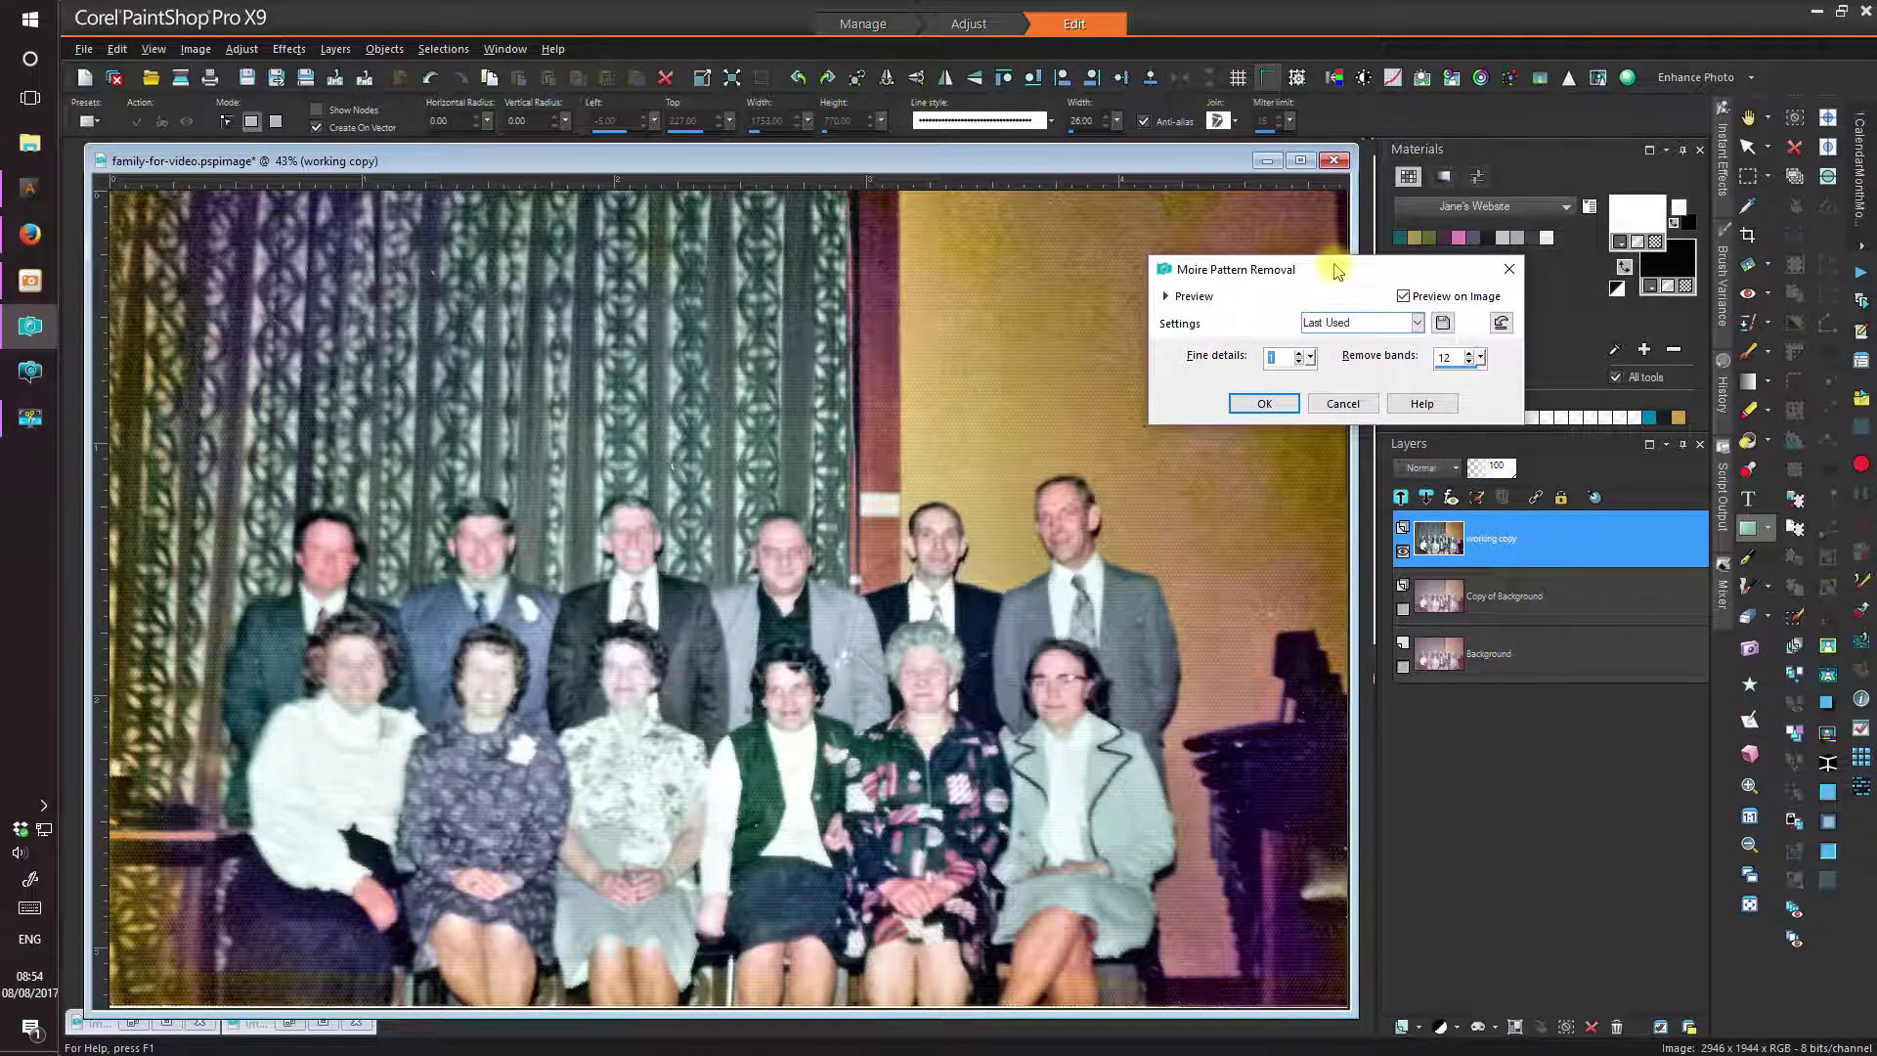
click(1444, 358)
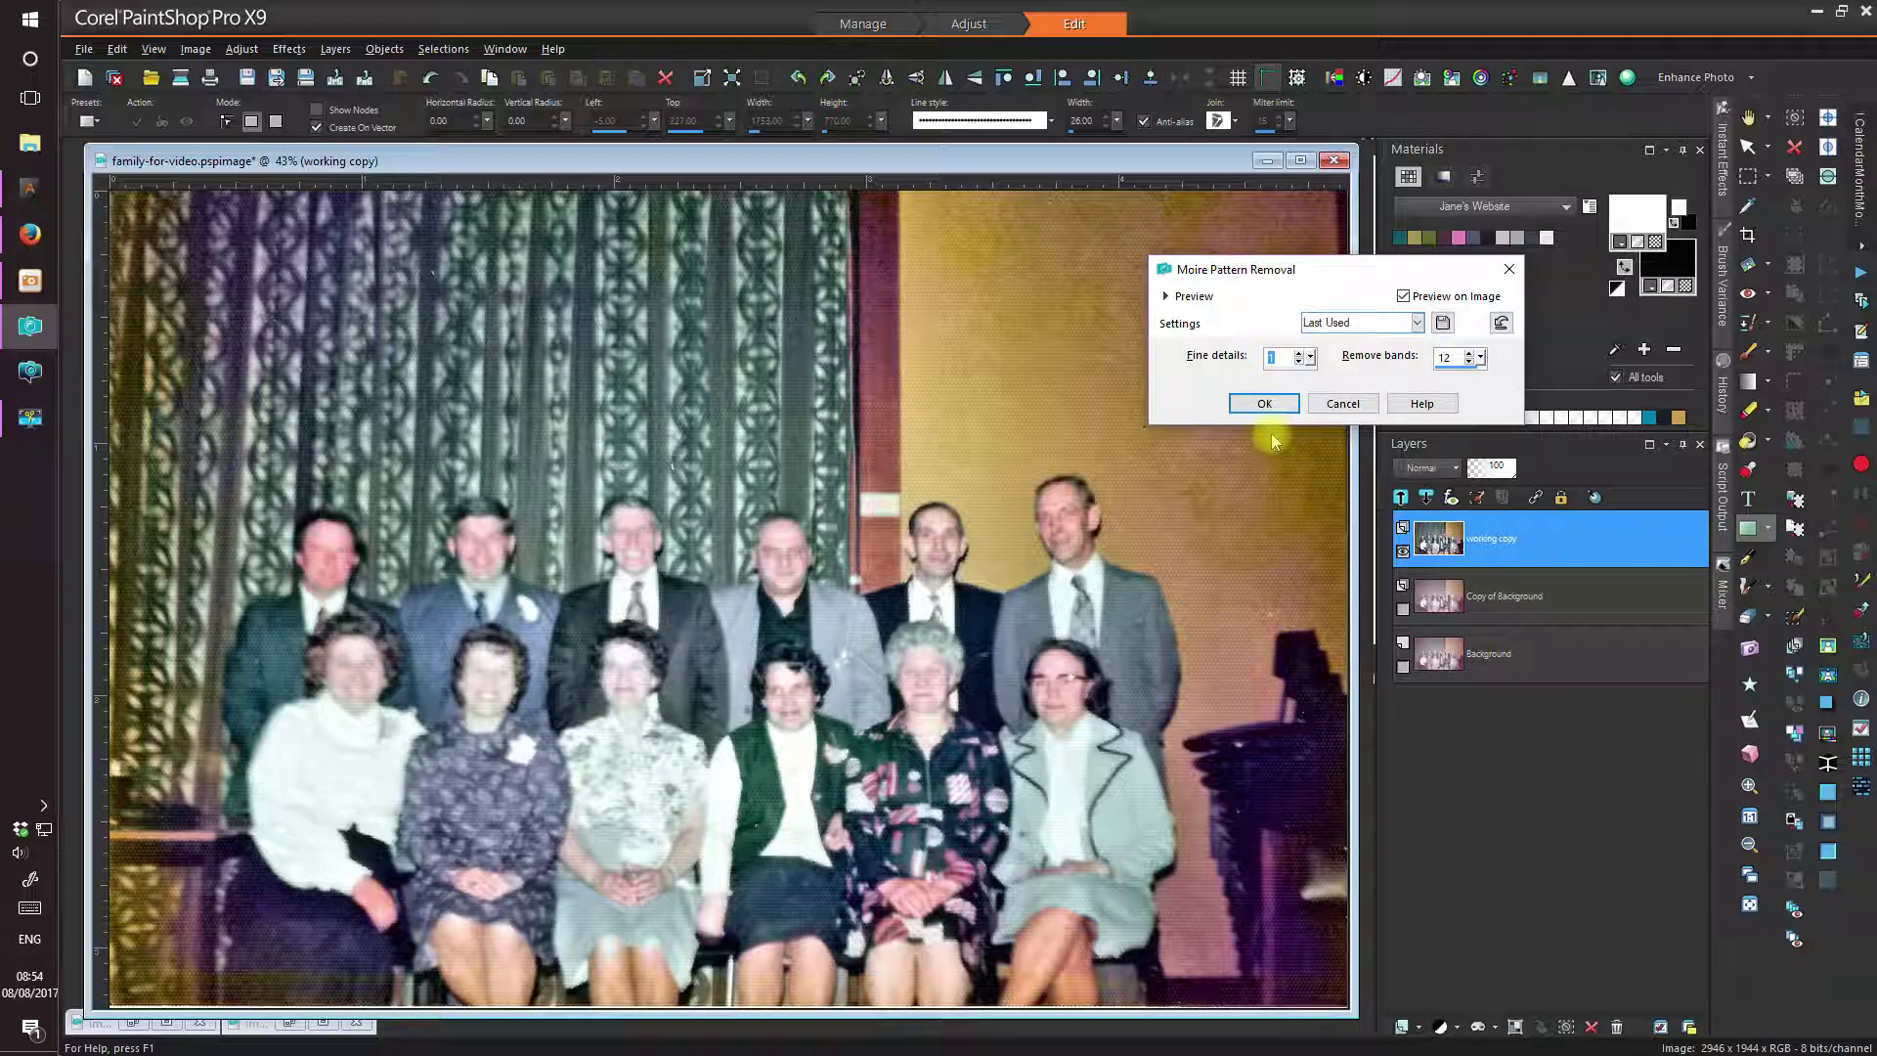
click(1266, 404)
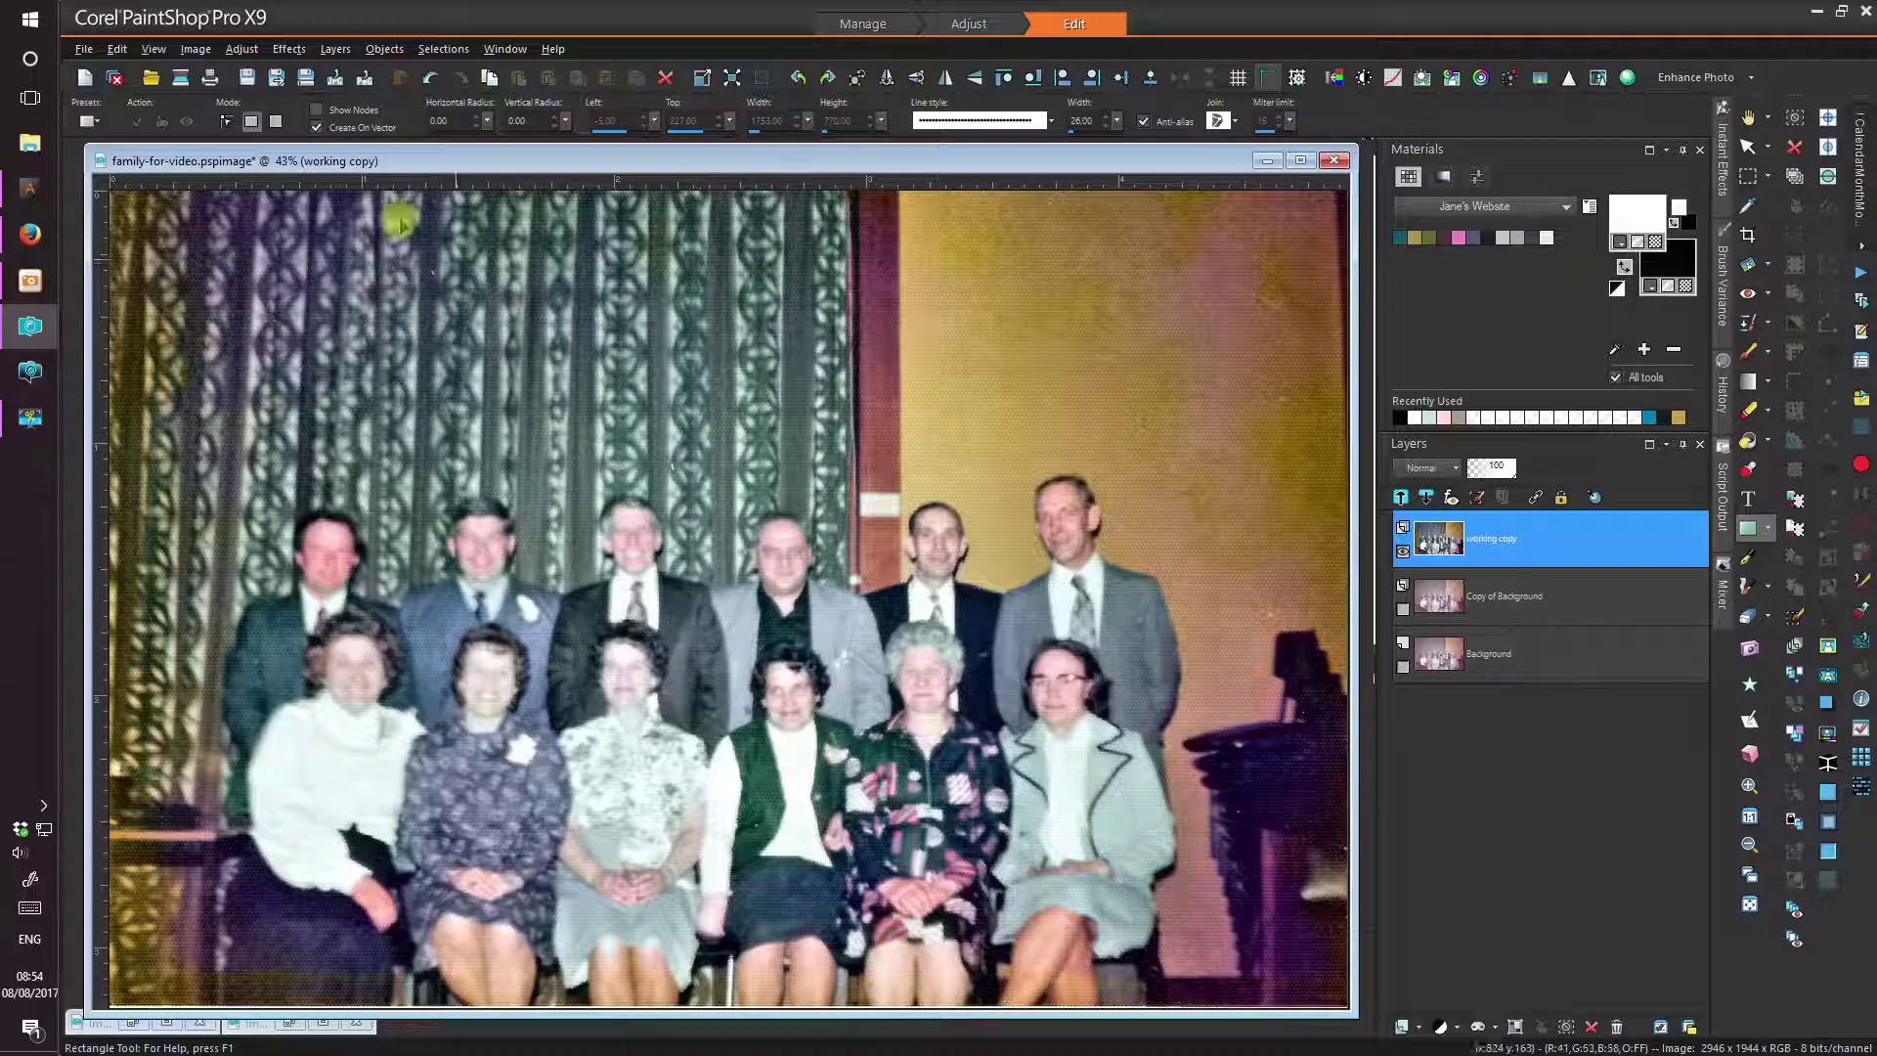
- Apply Edge Preserving Smooth to the working copy layer using the last used smoothing amount
click(242, 49)
mouse_move(331, 336)
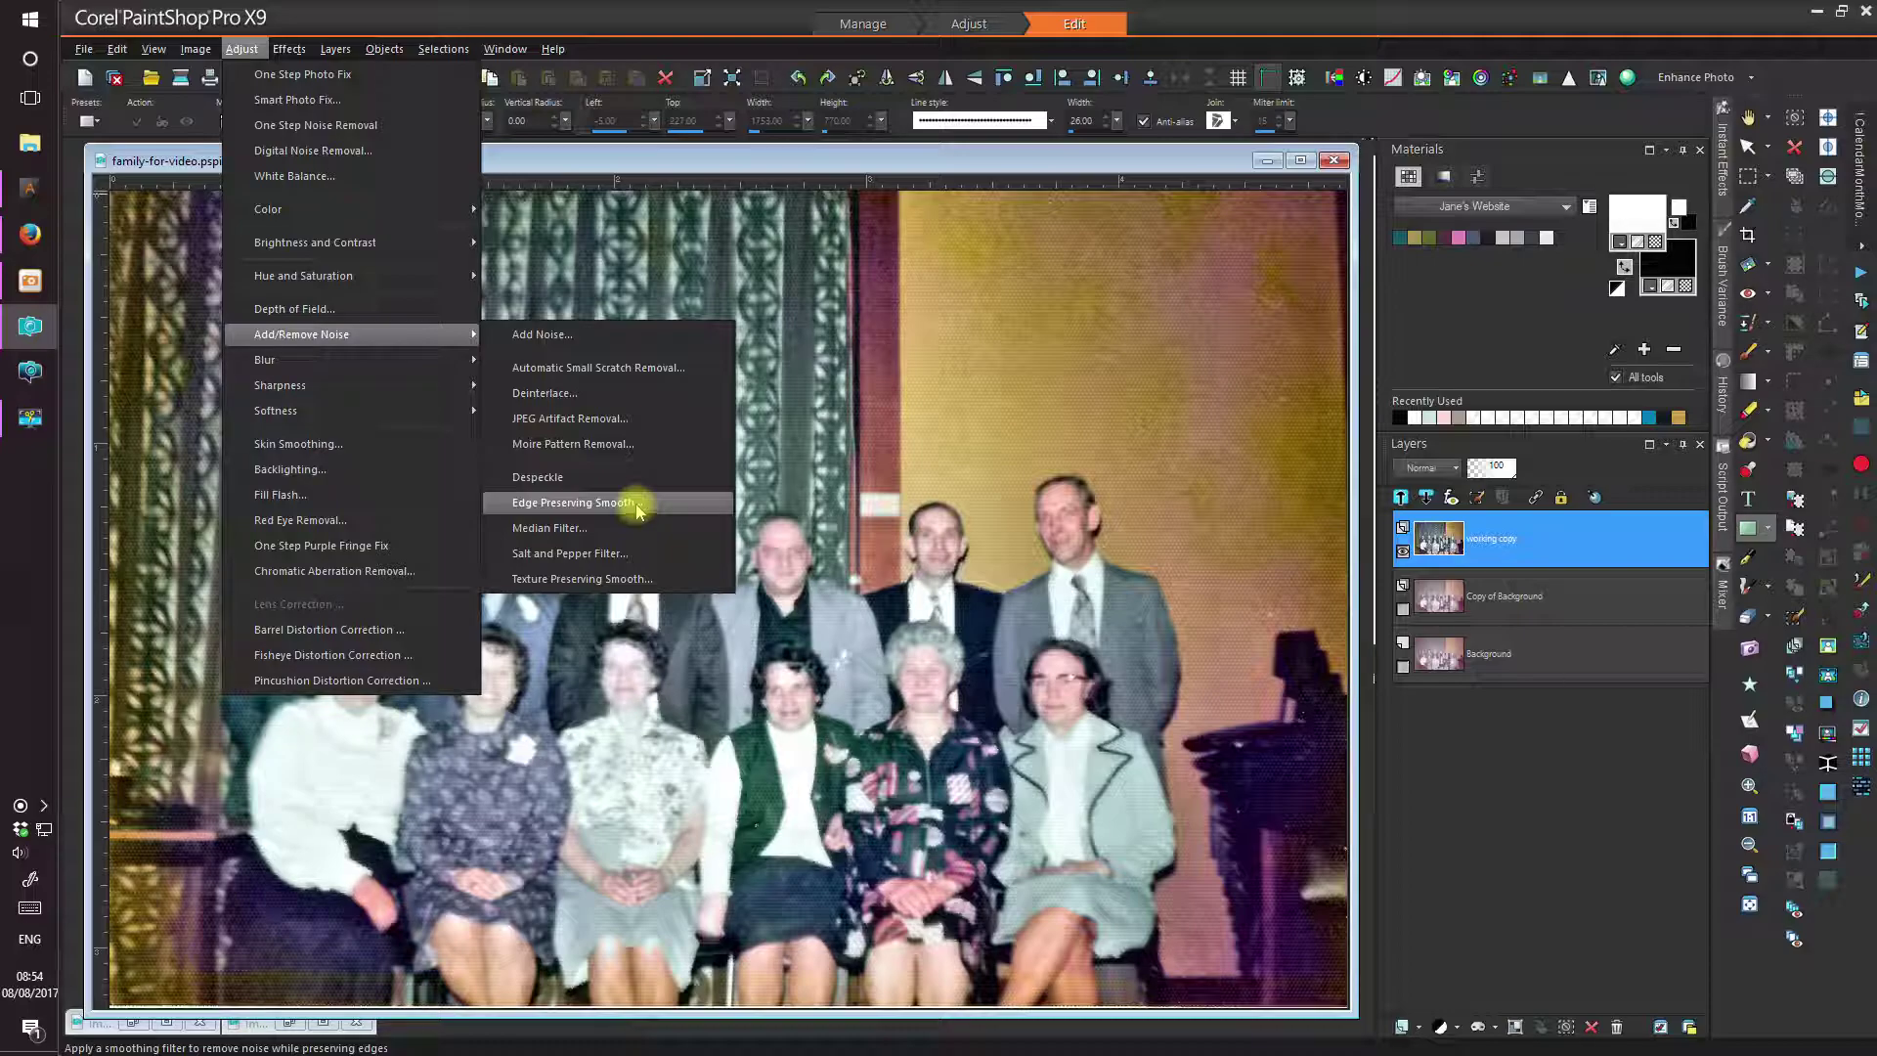
click(637, 511)
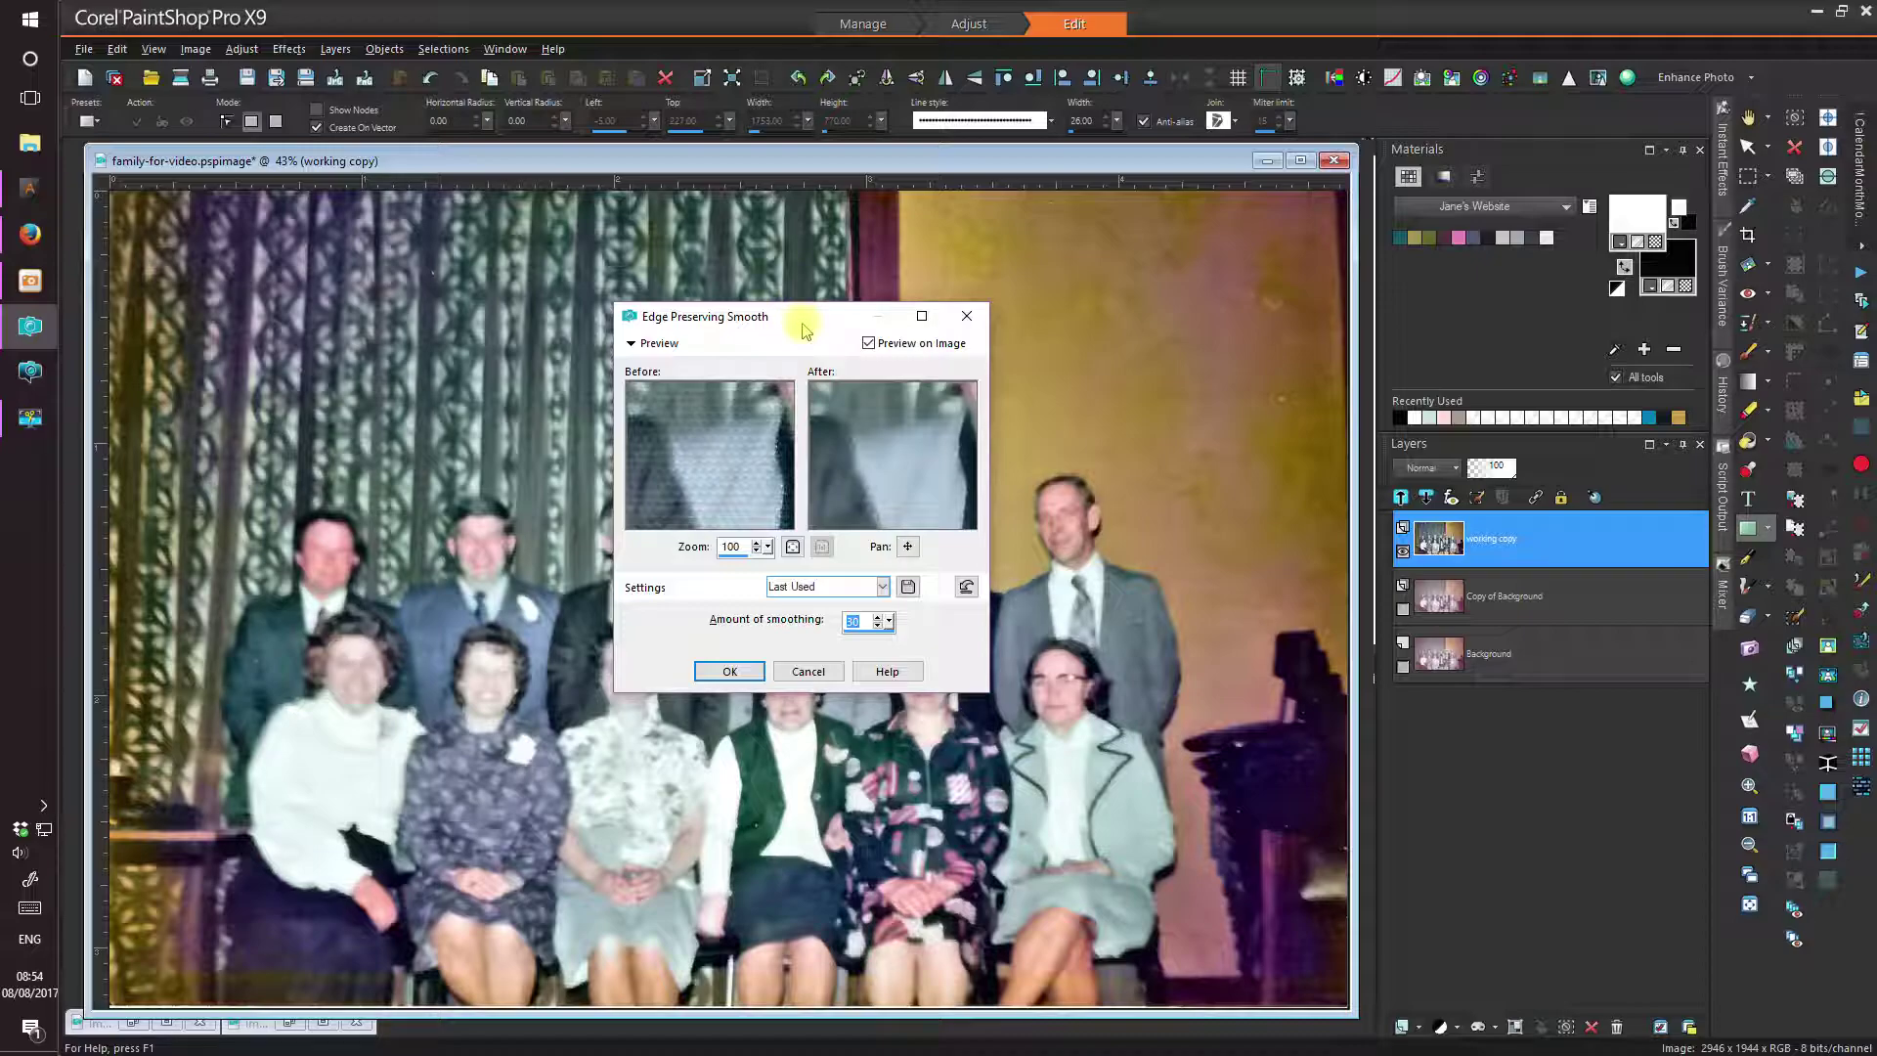
drag(804, 326, 1135, 244)
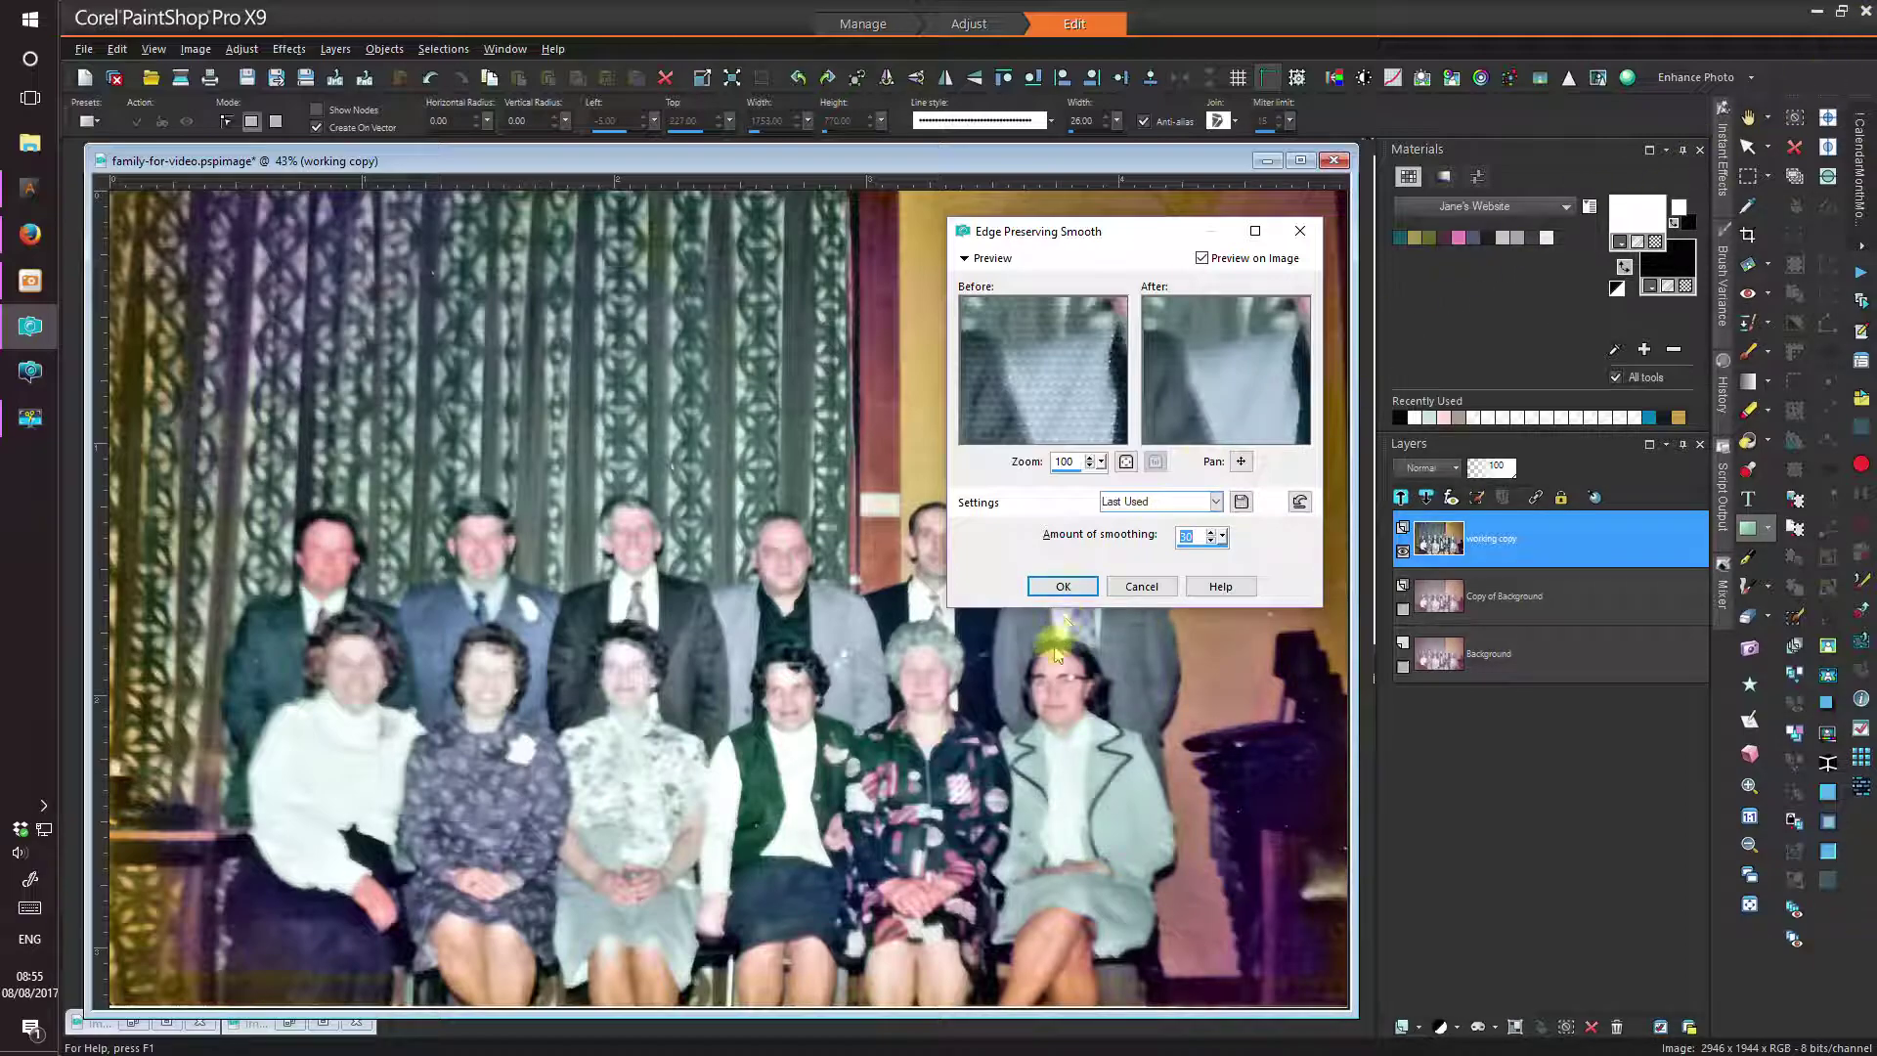
click(1093, 591)
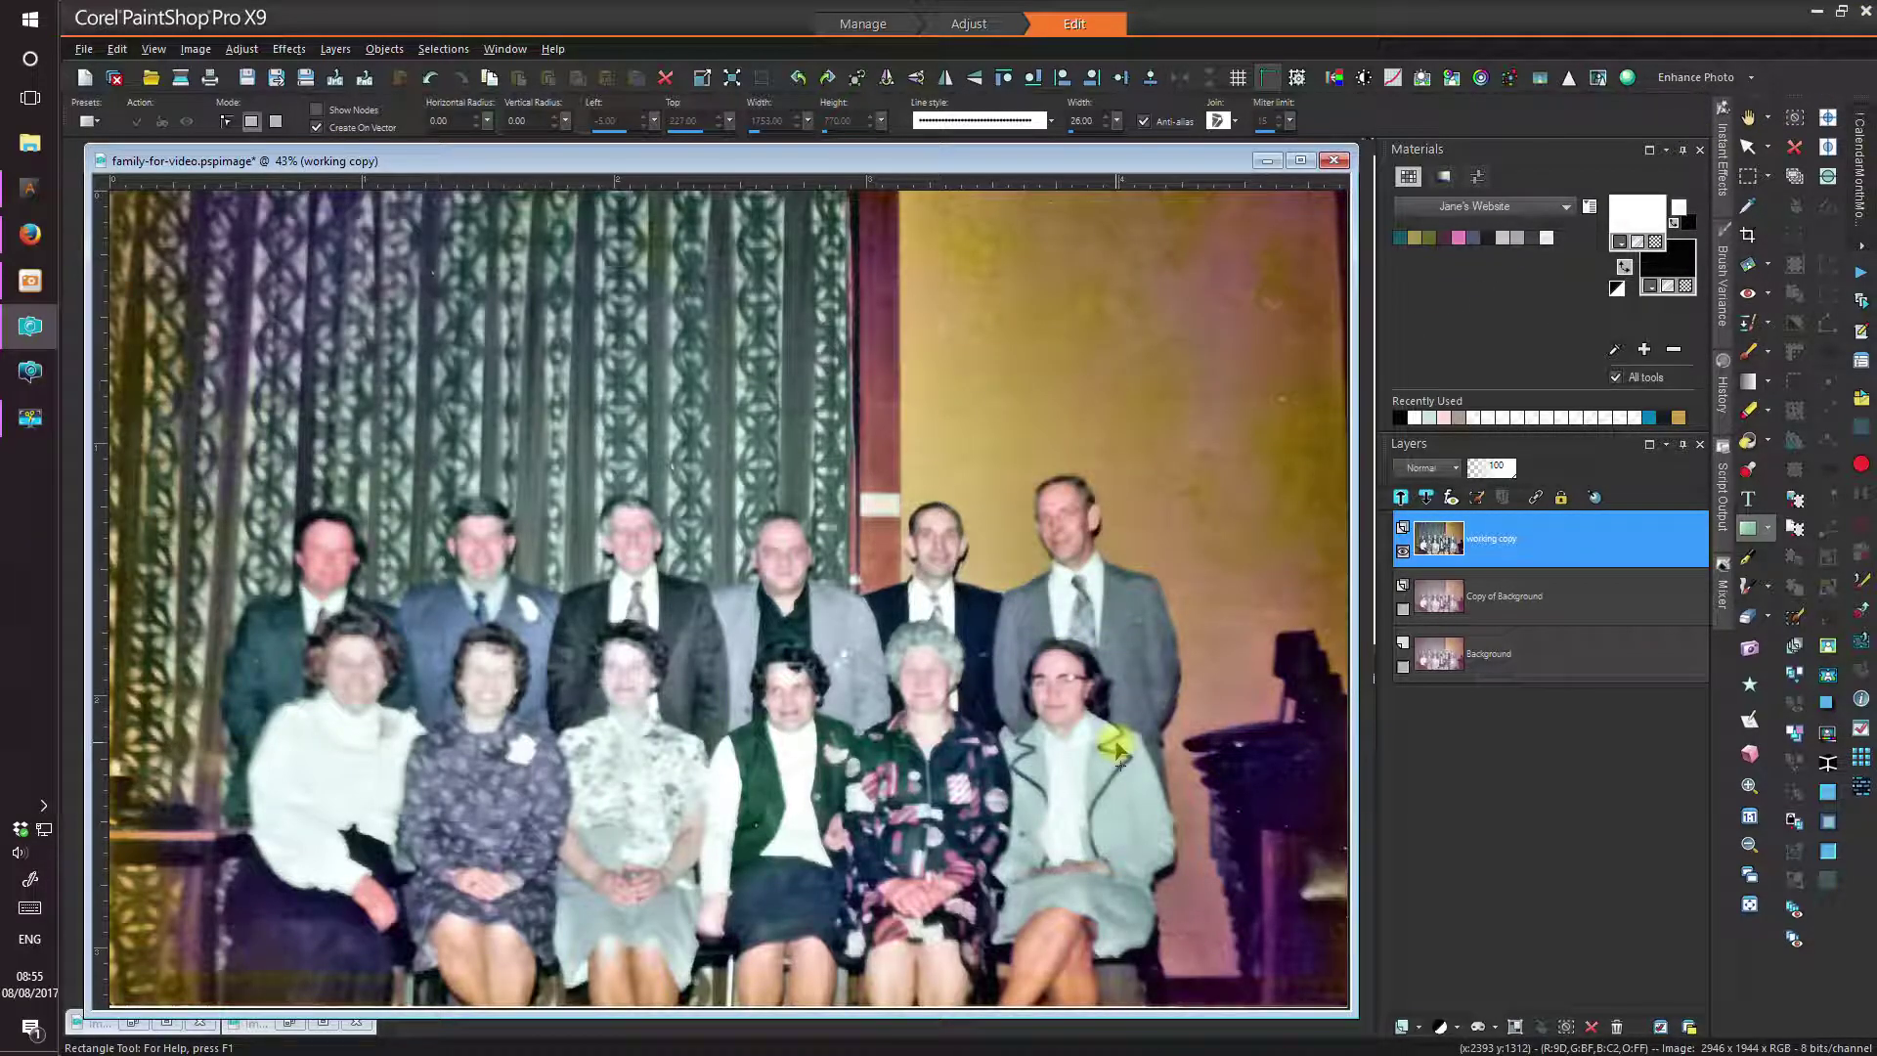
- Apply Fill Flash to the working copy layer with Strength 25 and Saturation 0
click(232, 55)
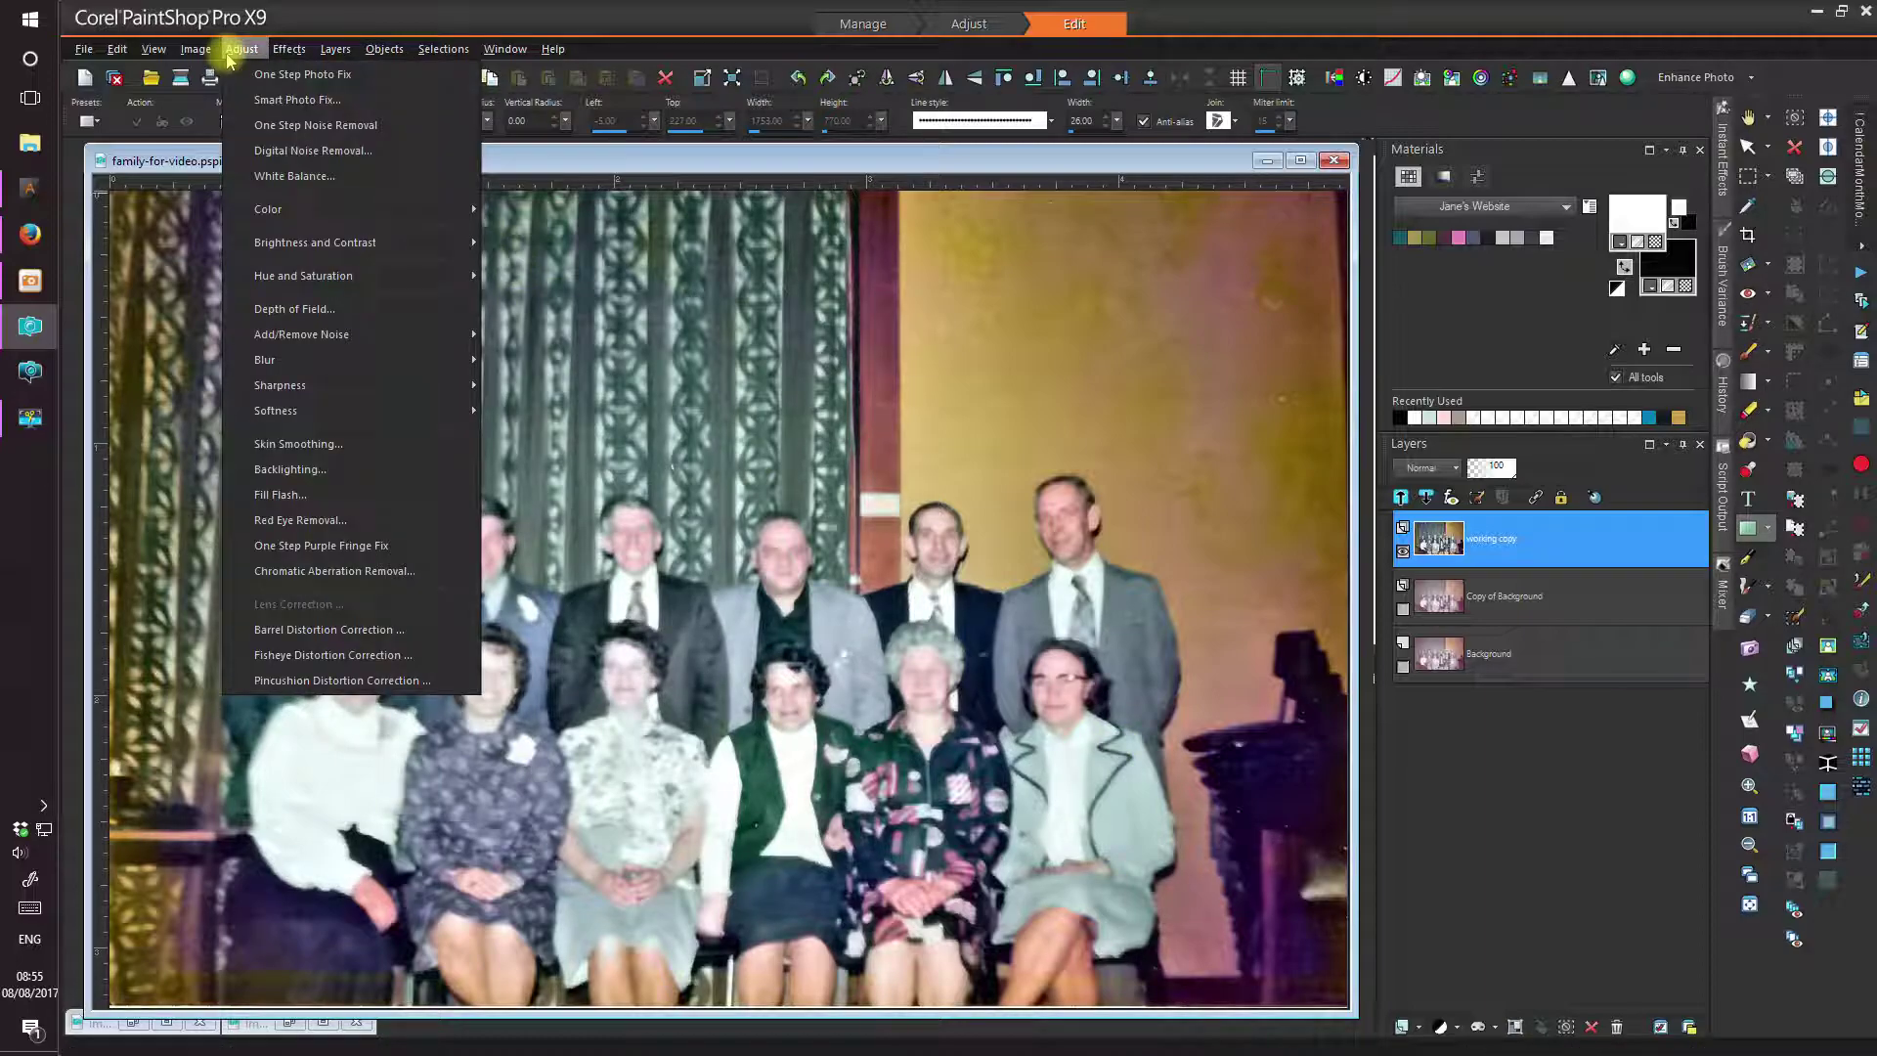
click(326, 495)
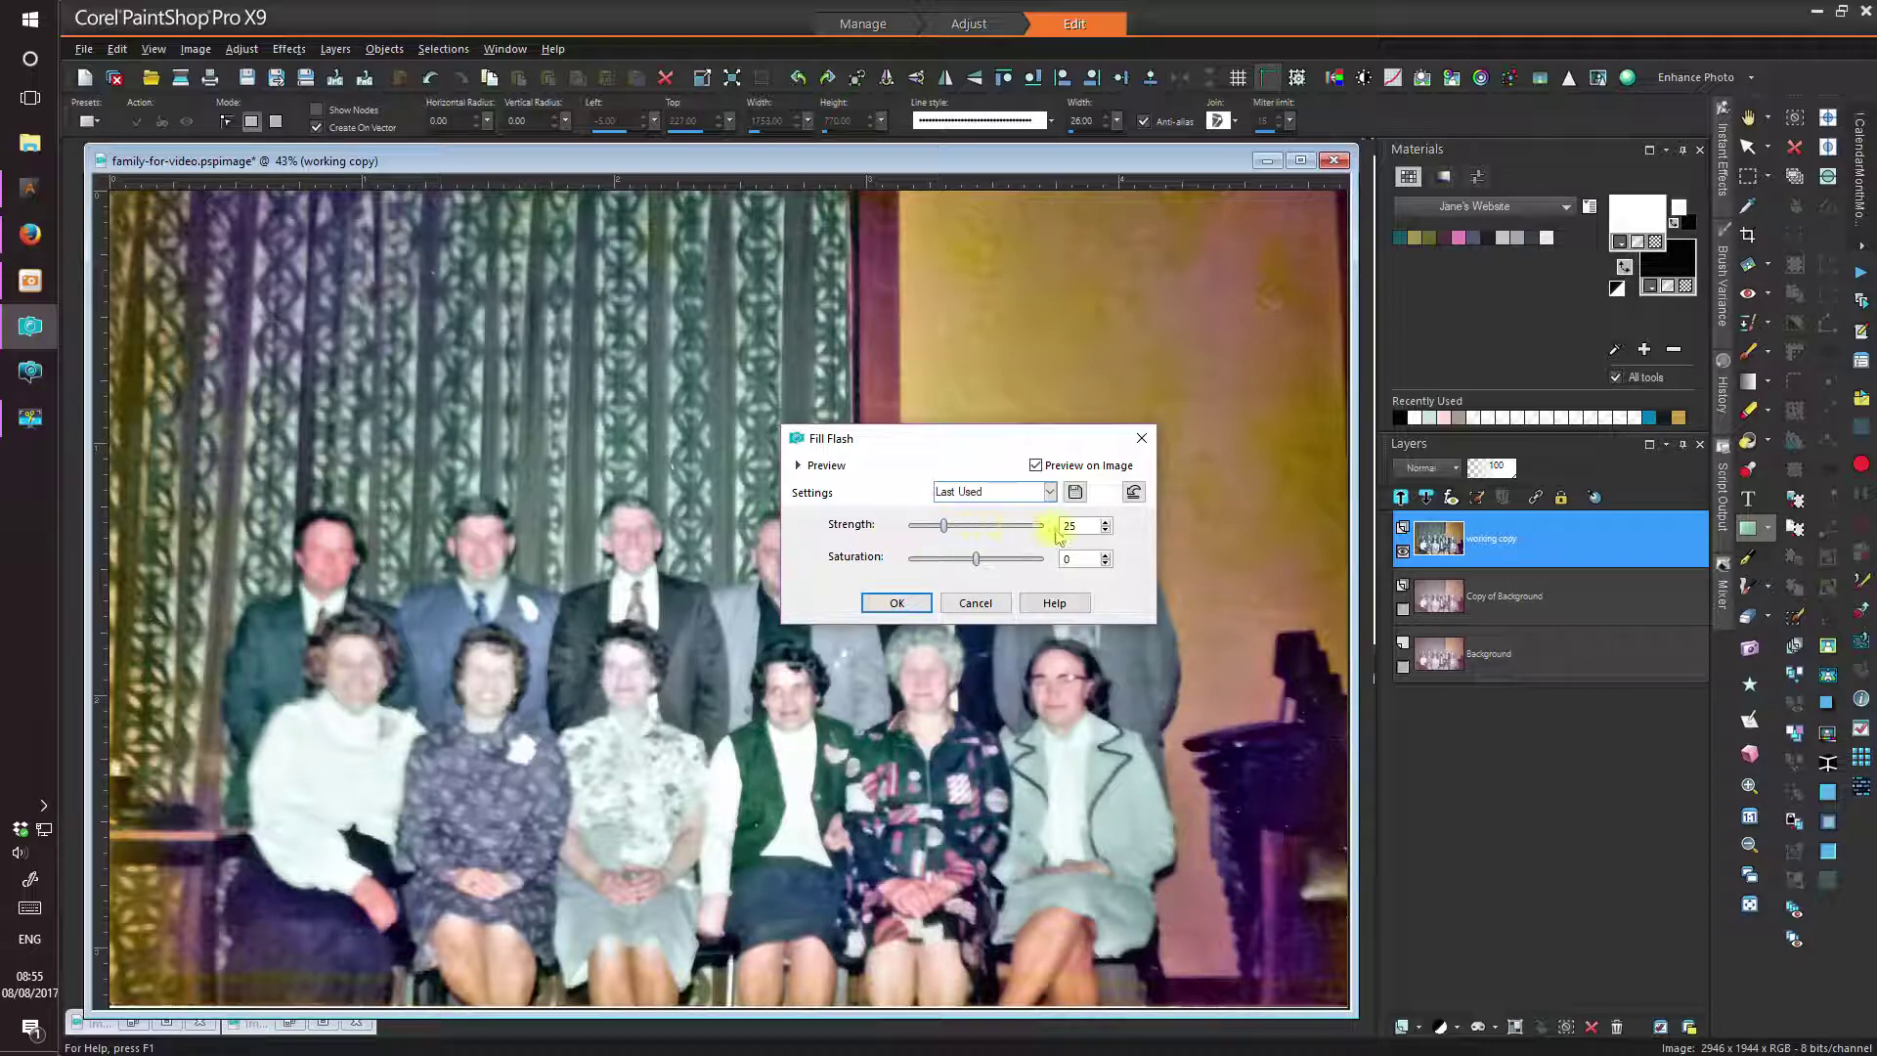
click(896, 605)
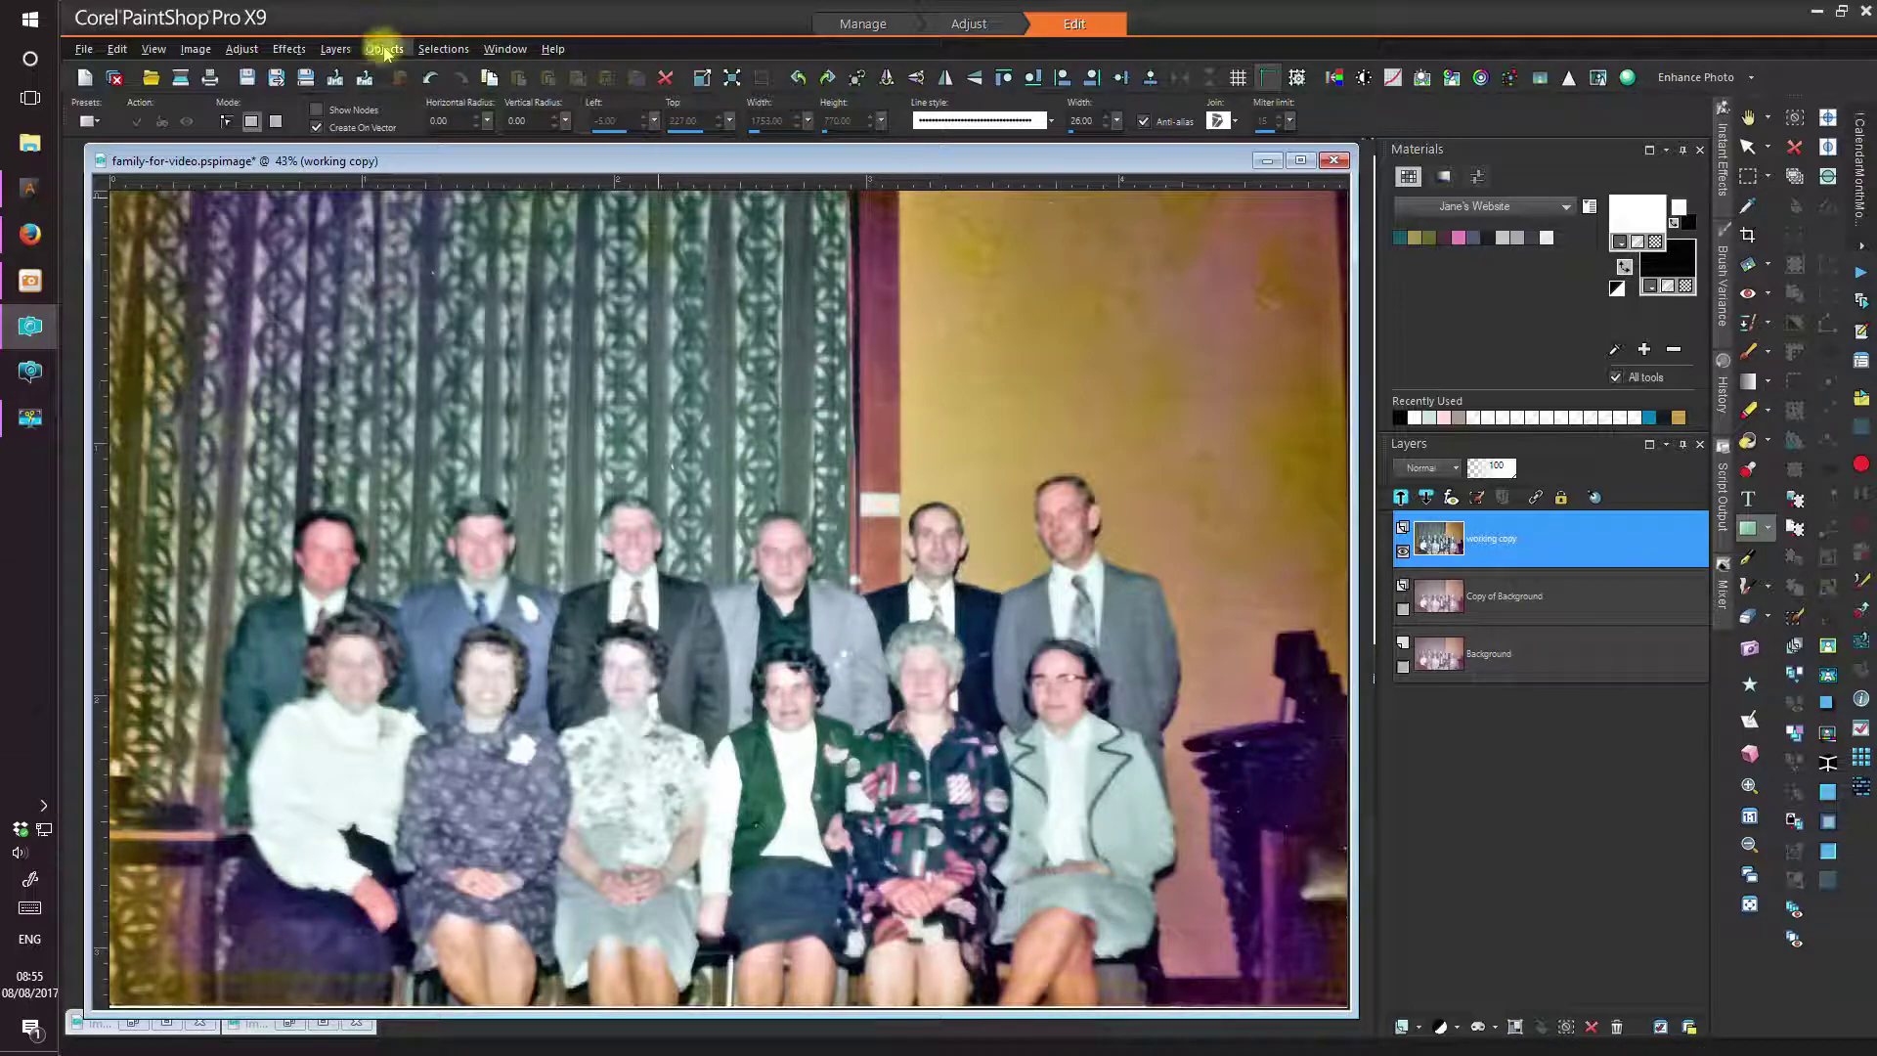
- Duplicate the working copy layer and set the duplicate's blend mode to Multiply
click(336, 49)
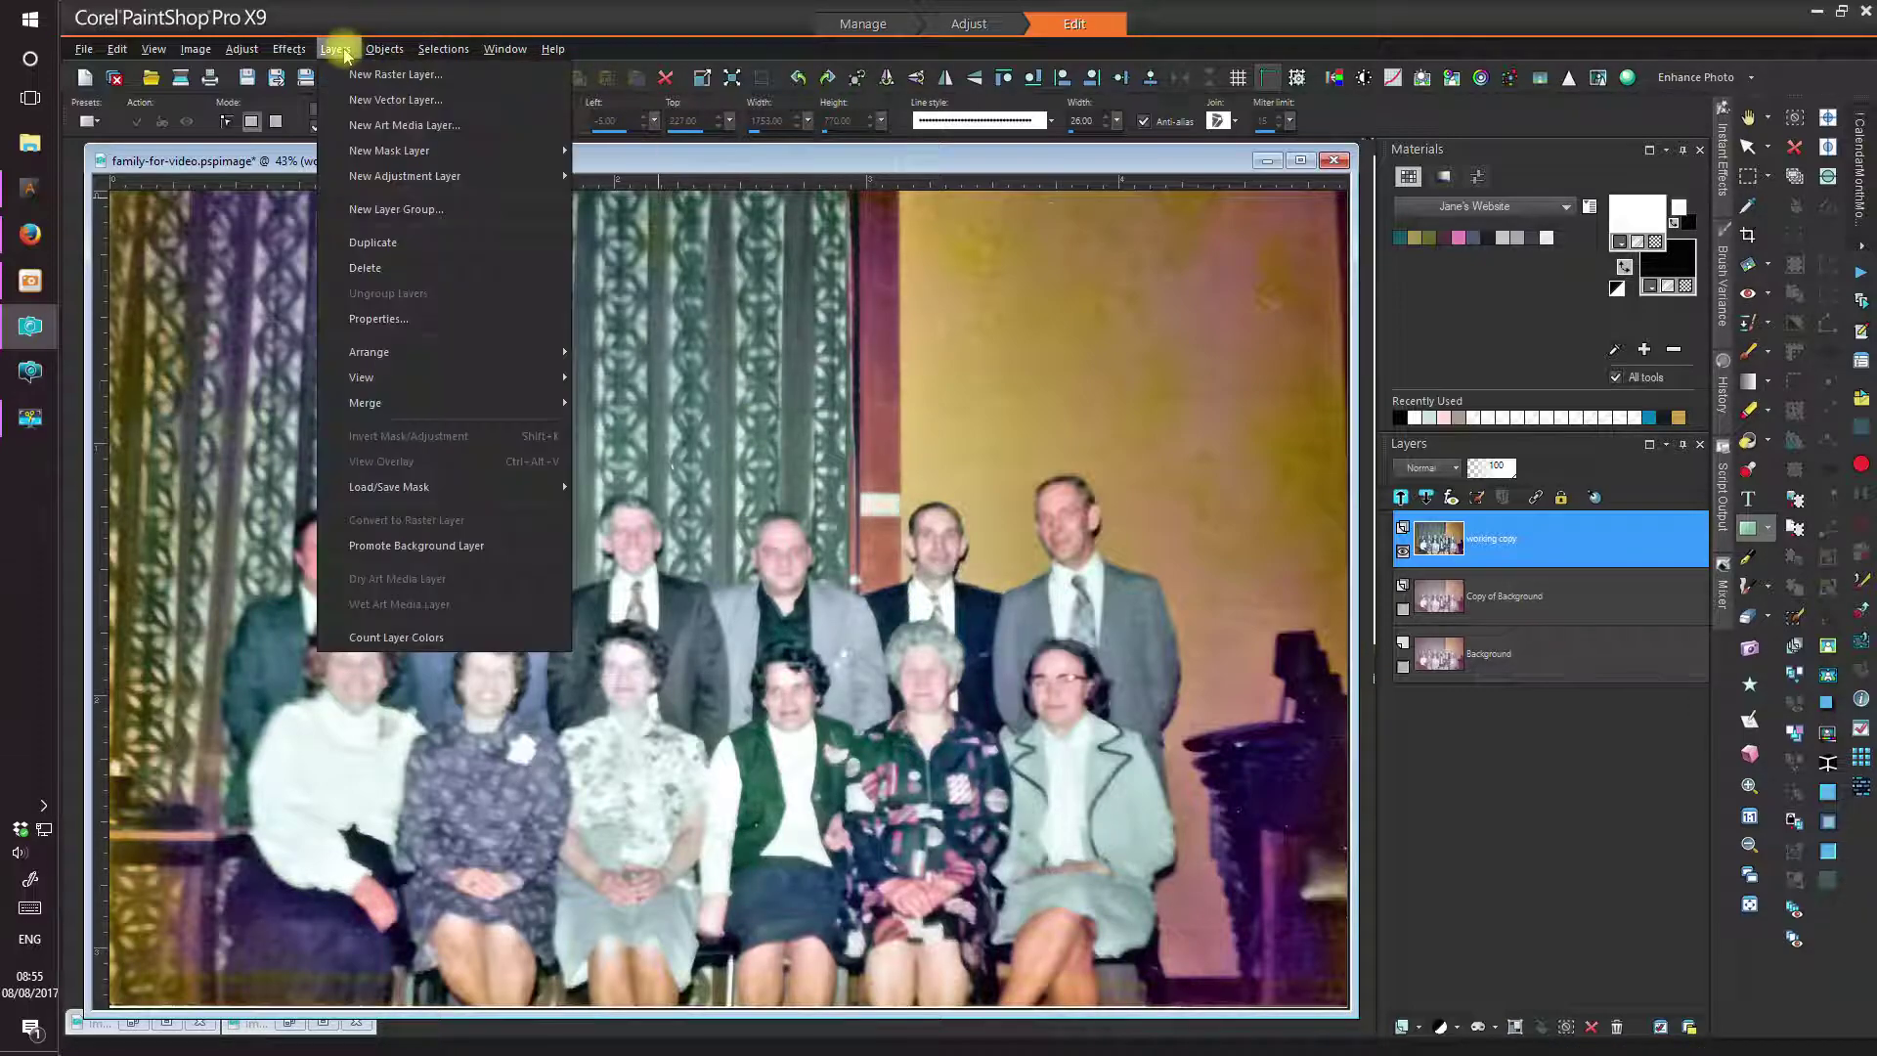
click(364, 244)
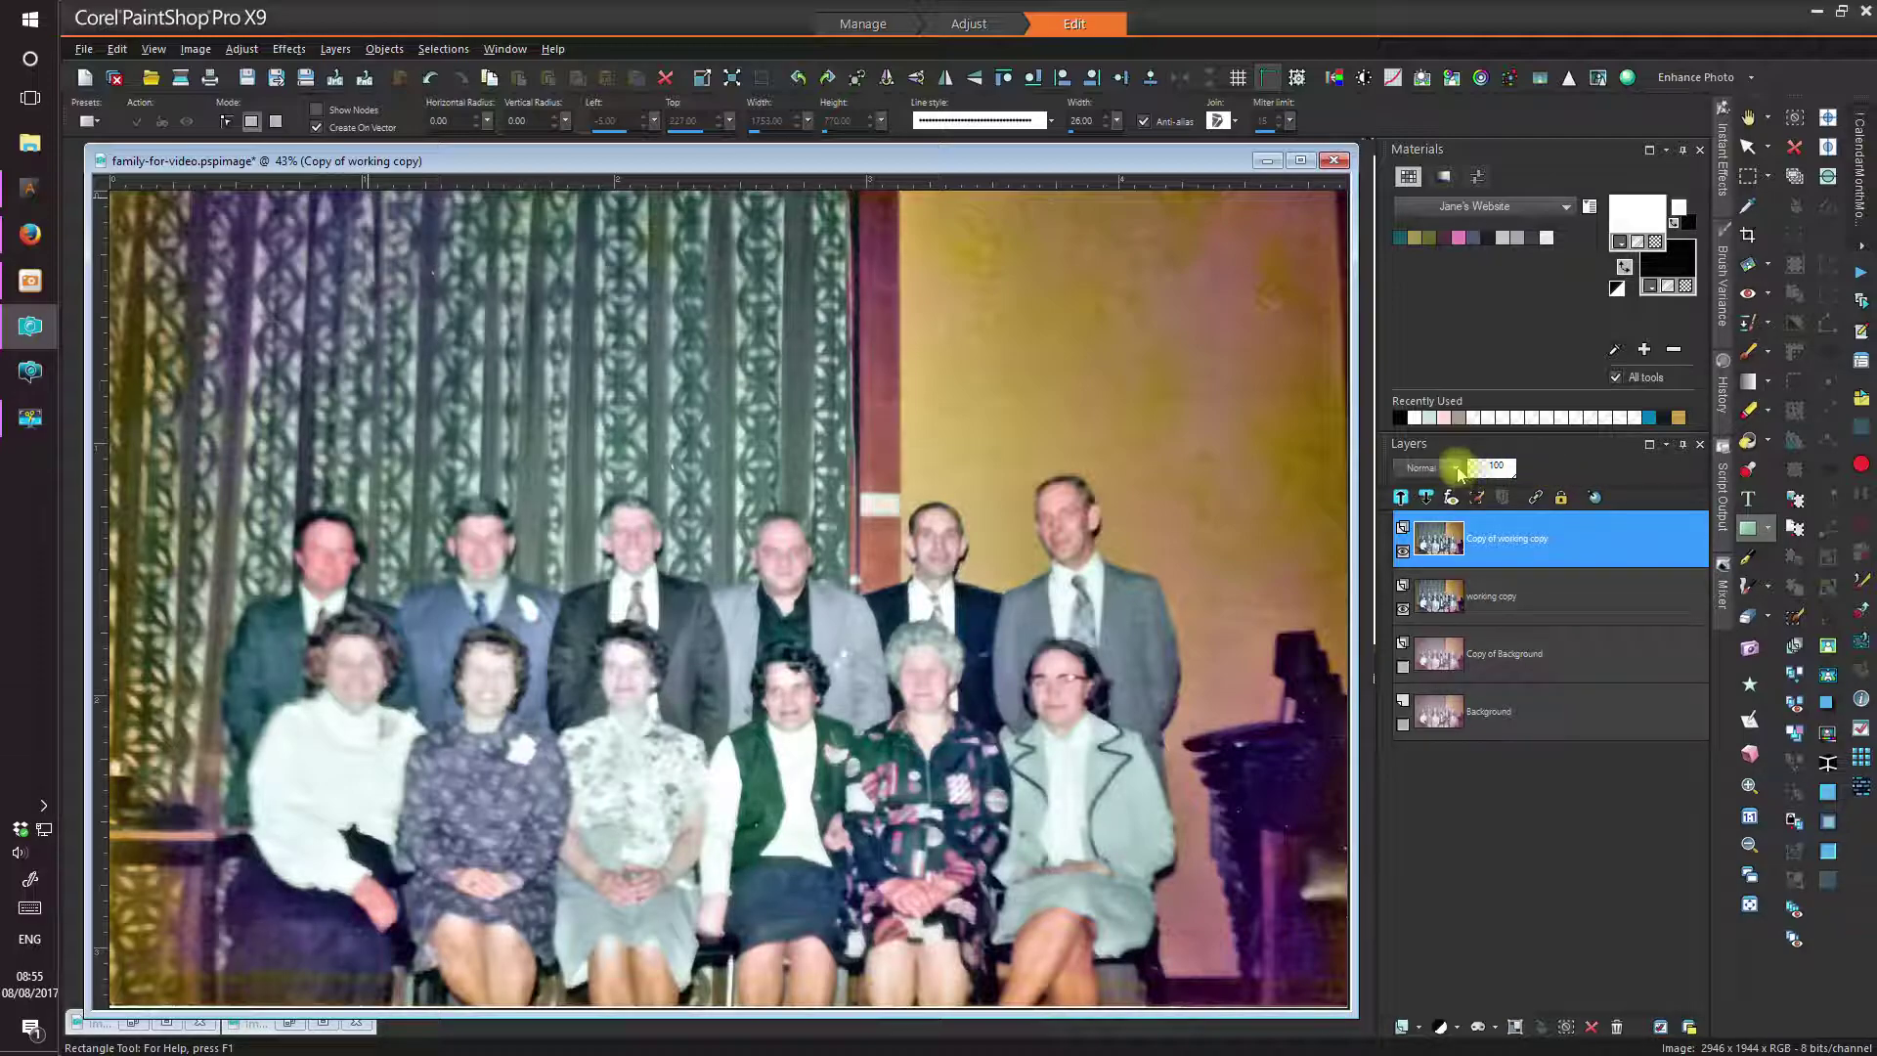
click(1459, 471)
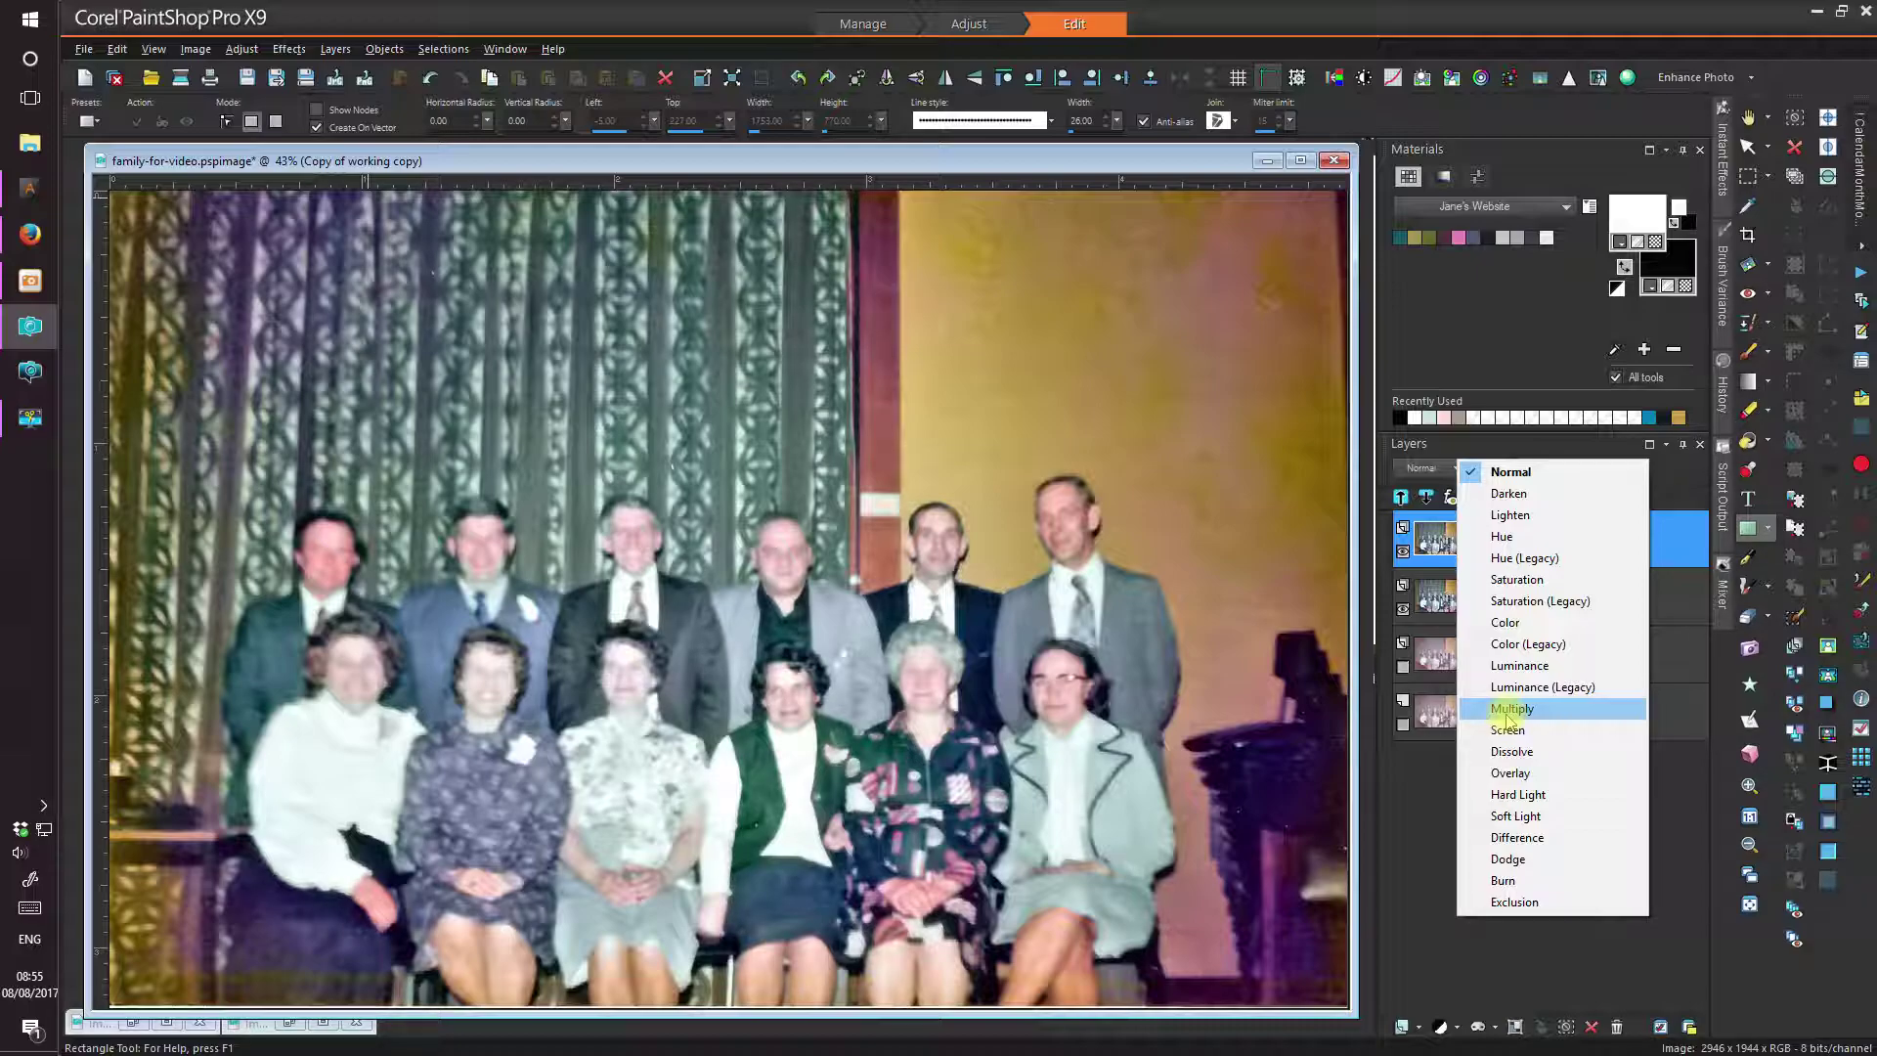
click(1509, 710)
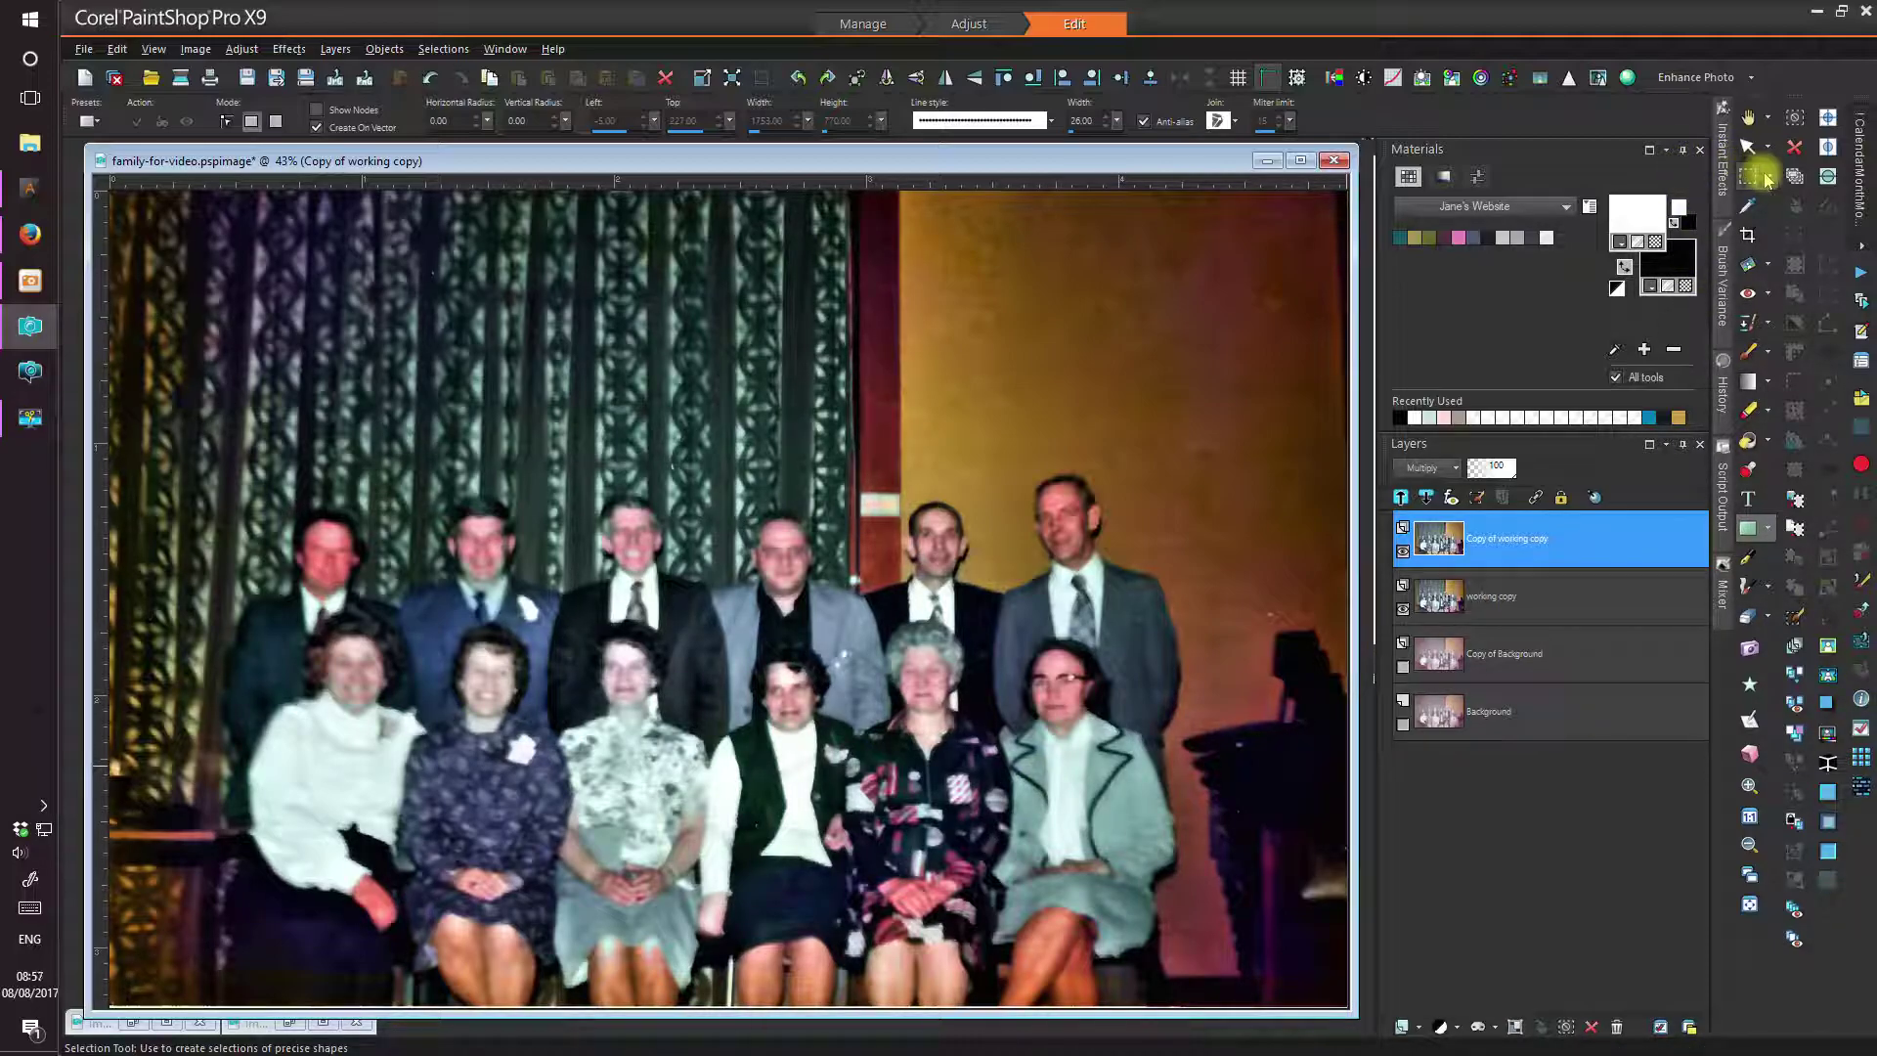
- Outline the whole group of people with a point-to-point Freehand Selection on the Multiply copy, and invert the selection
click(444, 51)
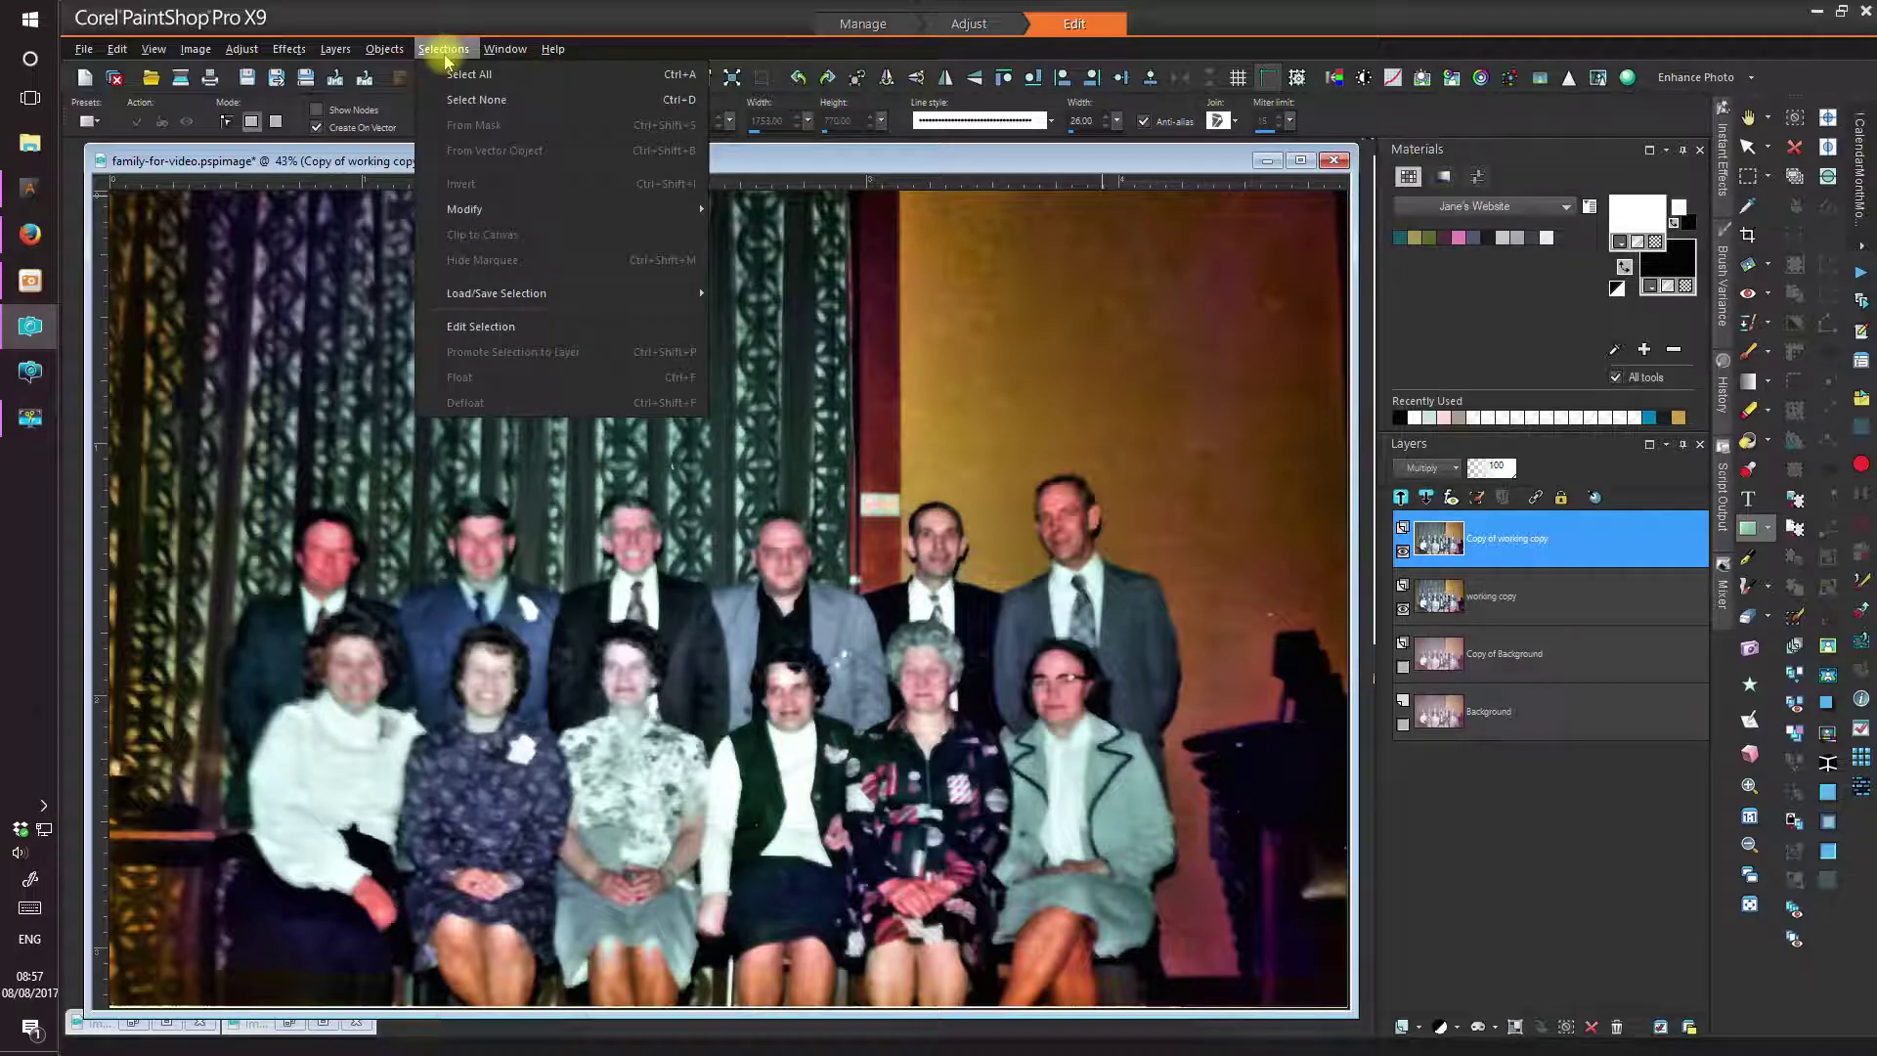
click(445, 51)
click(1768, 176)
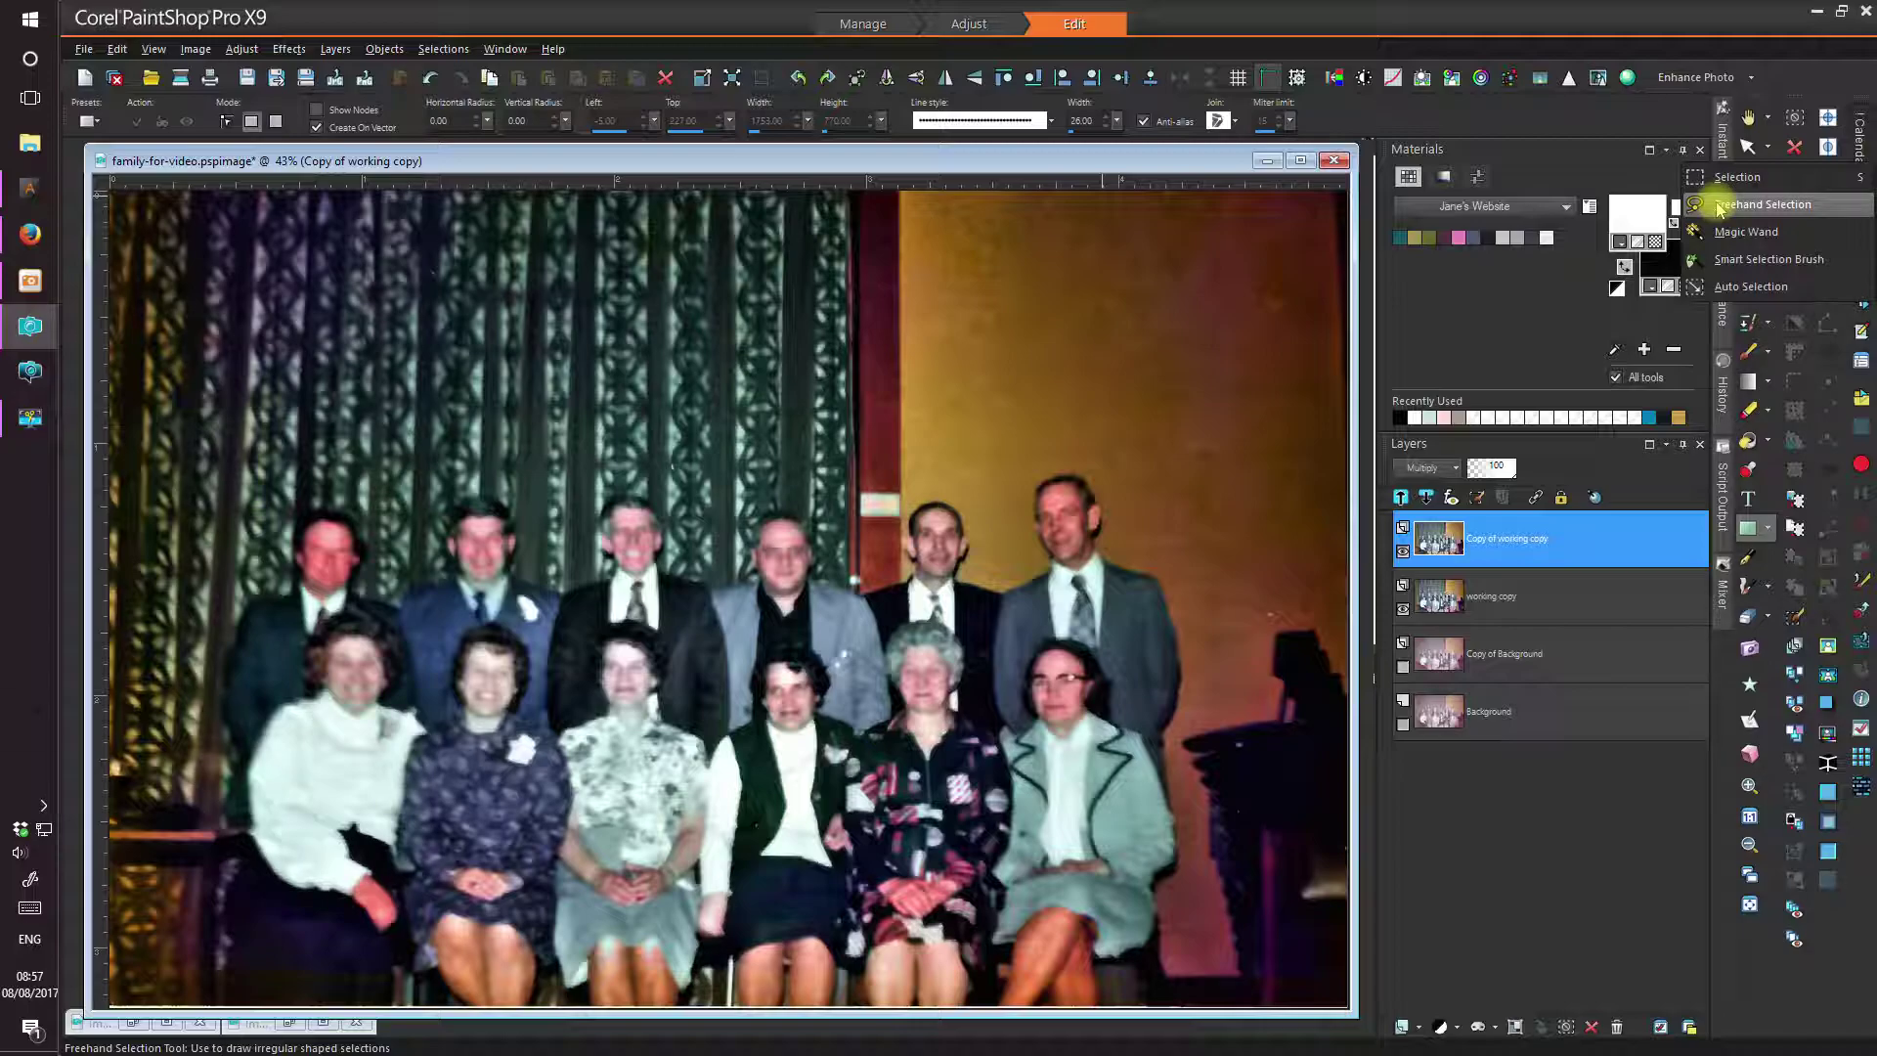
click(1741, 204)
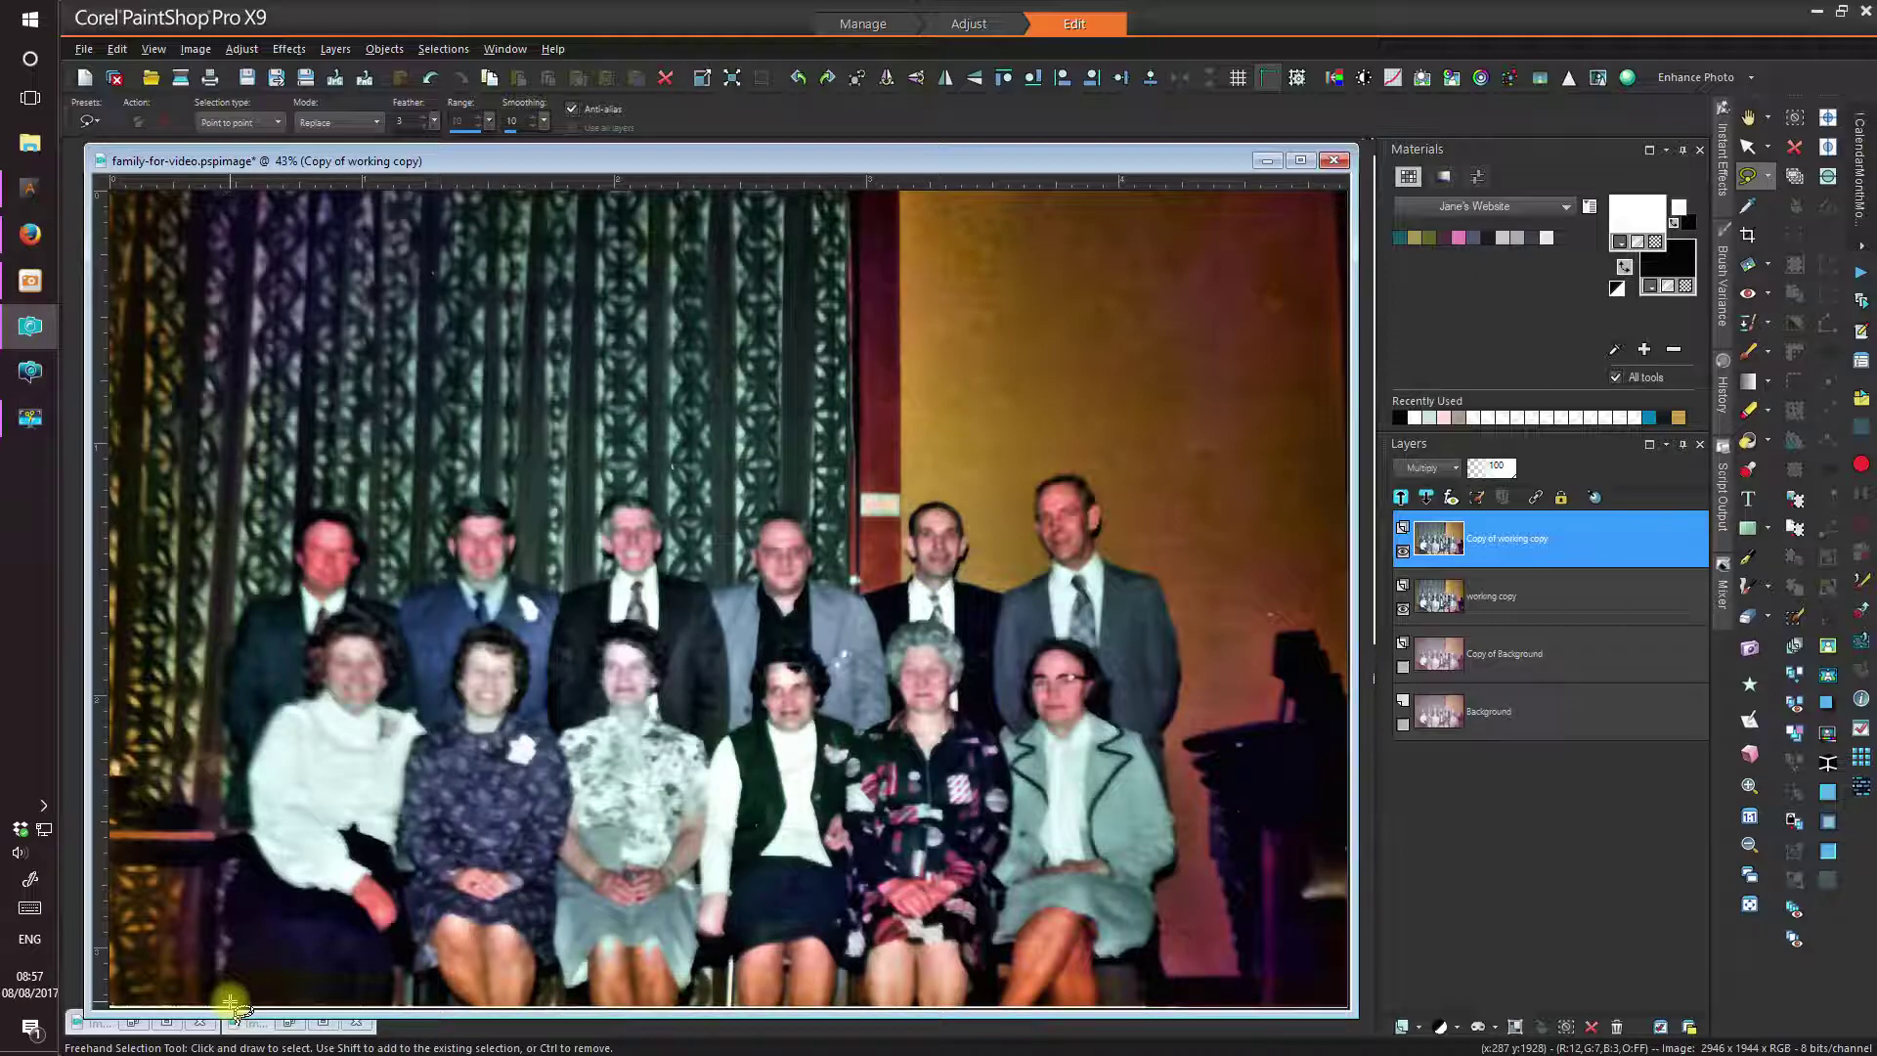
mouse_move(230, 1002)
mouse_down()
mouse_move(253, 817)
mouse_move(229, 699)
mouse_move(242, 642)
mouse_move(235, 683)
mouse_move(228, 660)
mouse_move(246, 613)
mouse_move(296, 611)
mouse_move(304, 518)
mouse_move(346, 510)
mouse_move(371, 559)
mouse_move(356, 595)
mouse_move(399, 608)
mouse_move(464, 570)
mouse_move(452, 528)
mouse_move(479, 497)
mouse_move(501, 502)
mouse_move(516, 584)
mouse_move(564, 600)
mouse_move(618, 564)
mouse_move(591, 533)
mouse_move(630, 548)
mouse_move(598, 538)
mouse_move(592, 501)
mouse_move(651, 502)
mouse_move(665, 572)
mouse_move(696, 585)
mouse_move(655, 567)
mouse_move(710, 588)
mouse_move(760, 583)
mouse_move(758, 521)
mouse_move(792, 516)
mouse_move(816, 576)
mouse_move(857, 594)
mouse_move(923, 579)
mouse_move(906, 523)
mouse_move(926, 501)
mouse_move(946, 505)
mouse_move(918, 516)
mouse_move(942, 508)
mouse_move(974, 538)
mouse_move(961, 583)
mouse_move(999, 594)
mouse_move(1068, 568)
mouse_move(1032, 507)
mouse_move(1073, 475)
mouse_move(1103, 514)
mouse_move(1095, 558)
mouse_move(1158, 579)
mouse_move(1185, 851)
mouse_move(1161, 905)
mouse_move(1166, 1007)
mouse_move(229, 1006)
mouse_up()
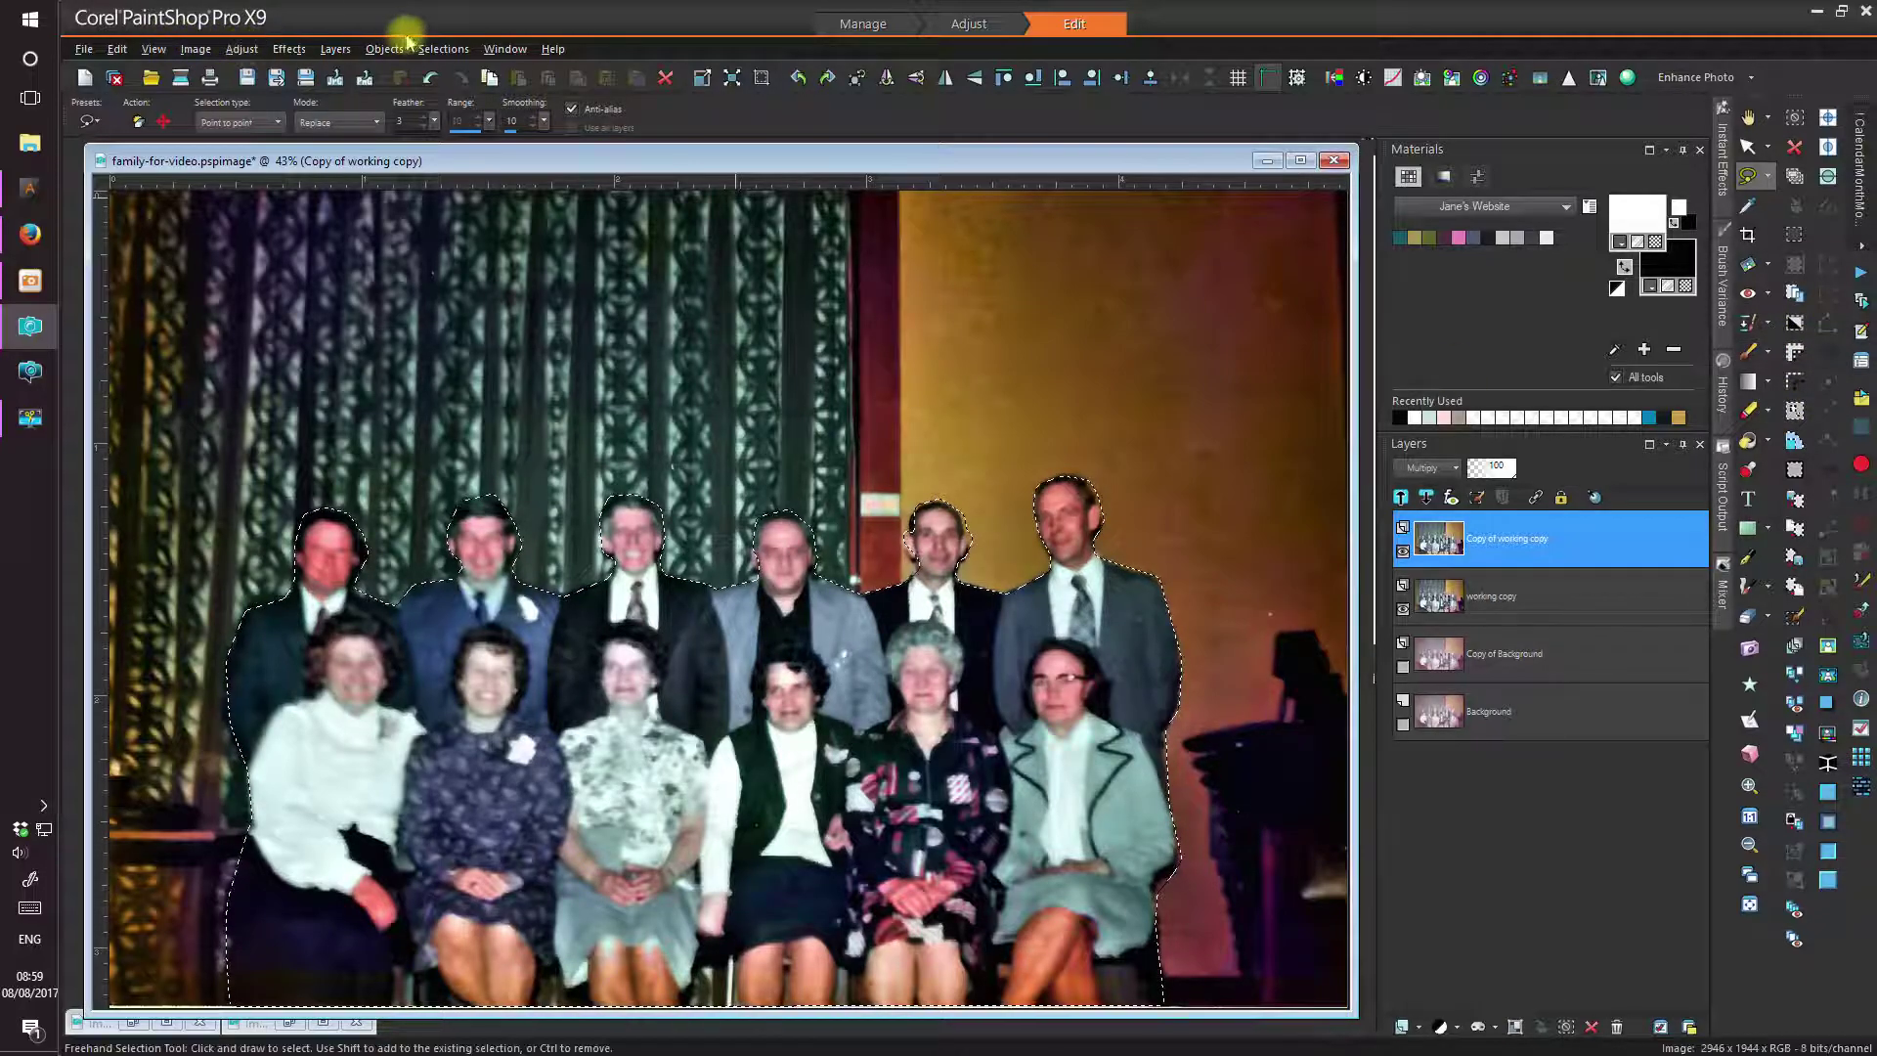
click(441, 47)
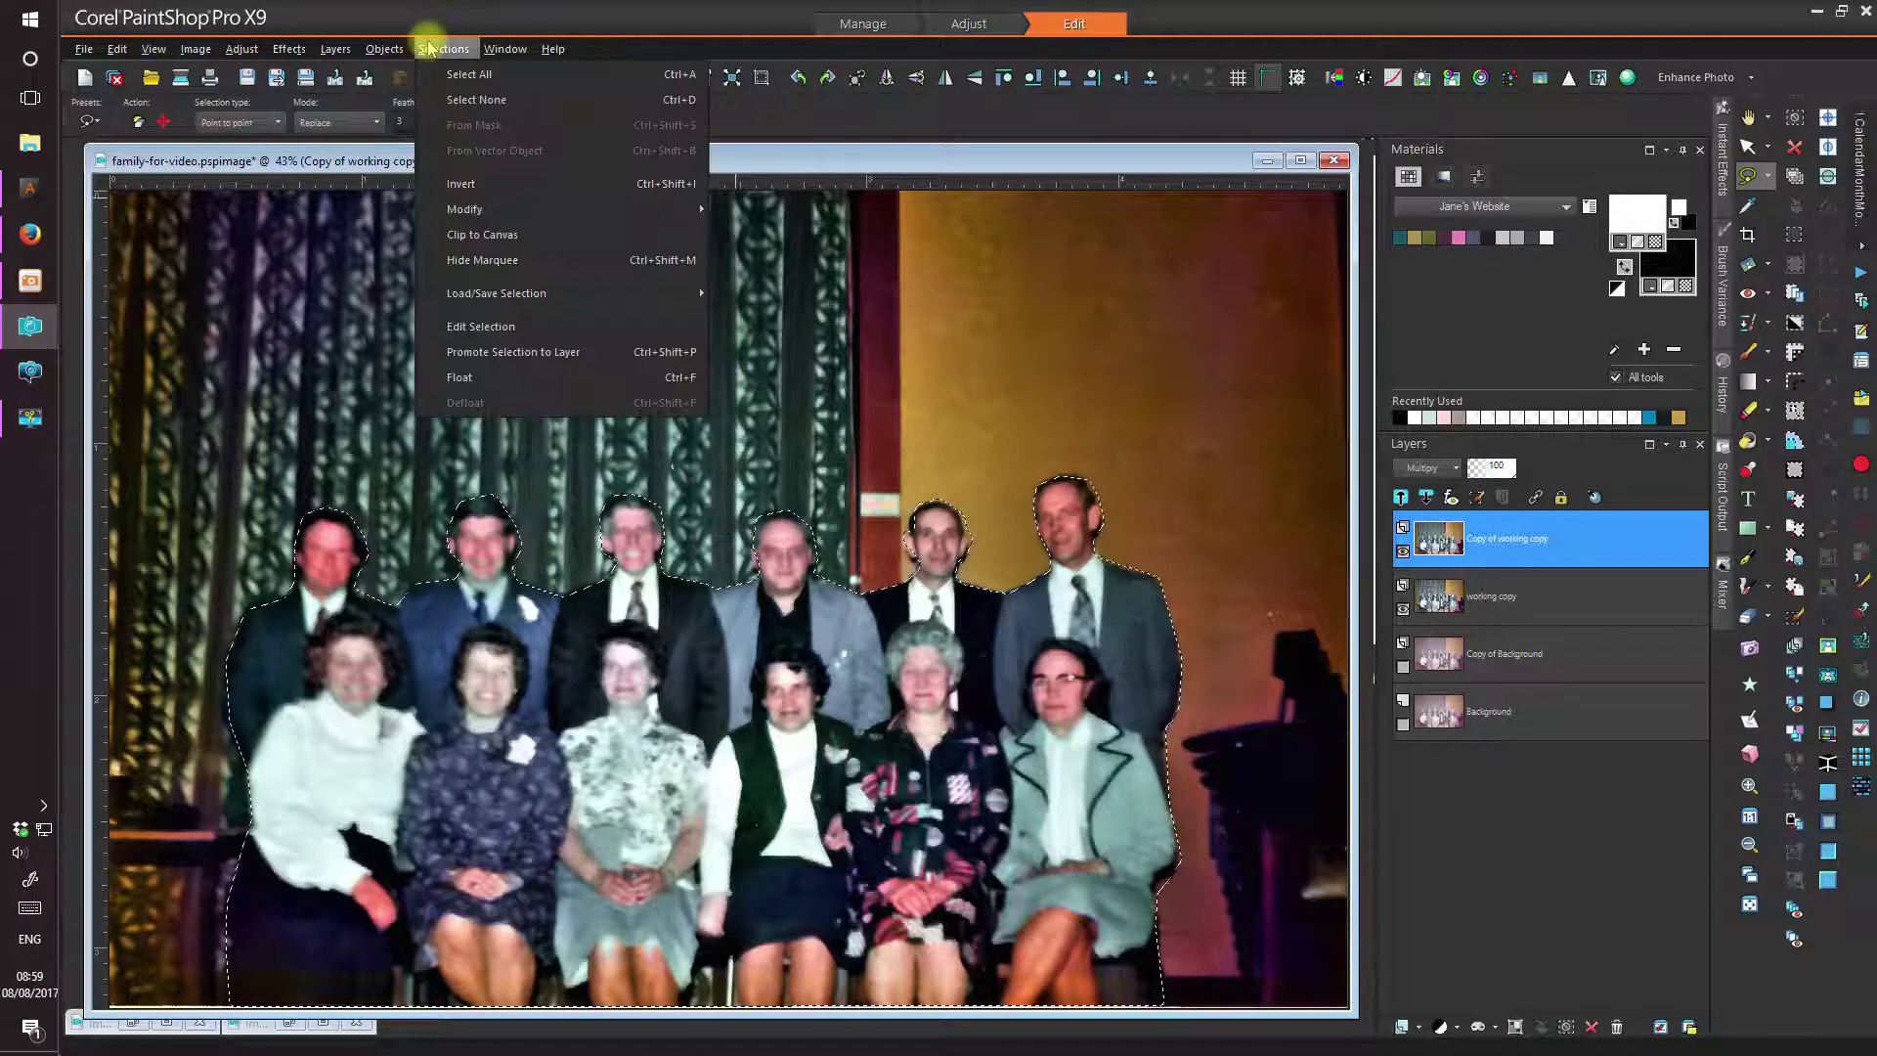
click(470, 189)
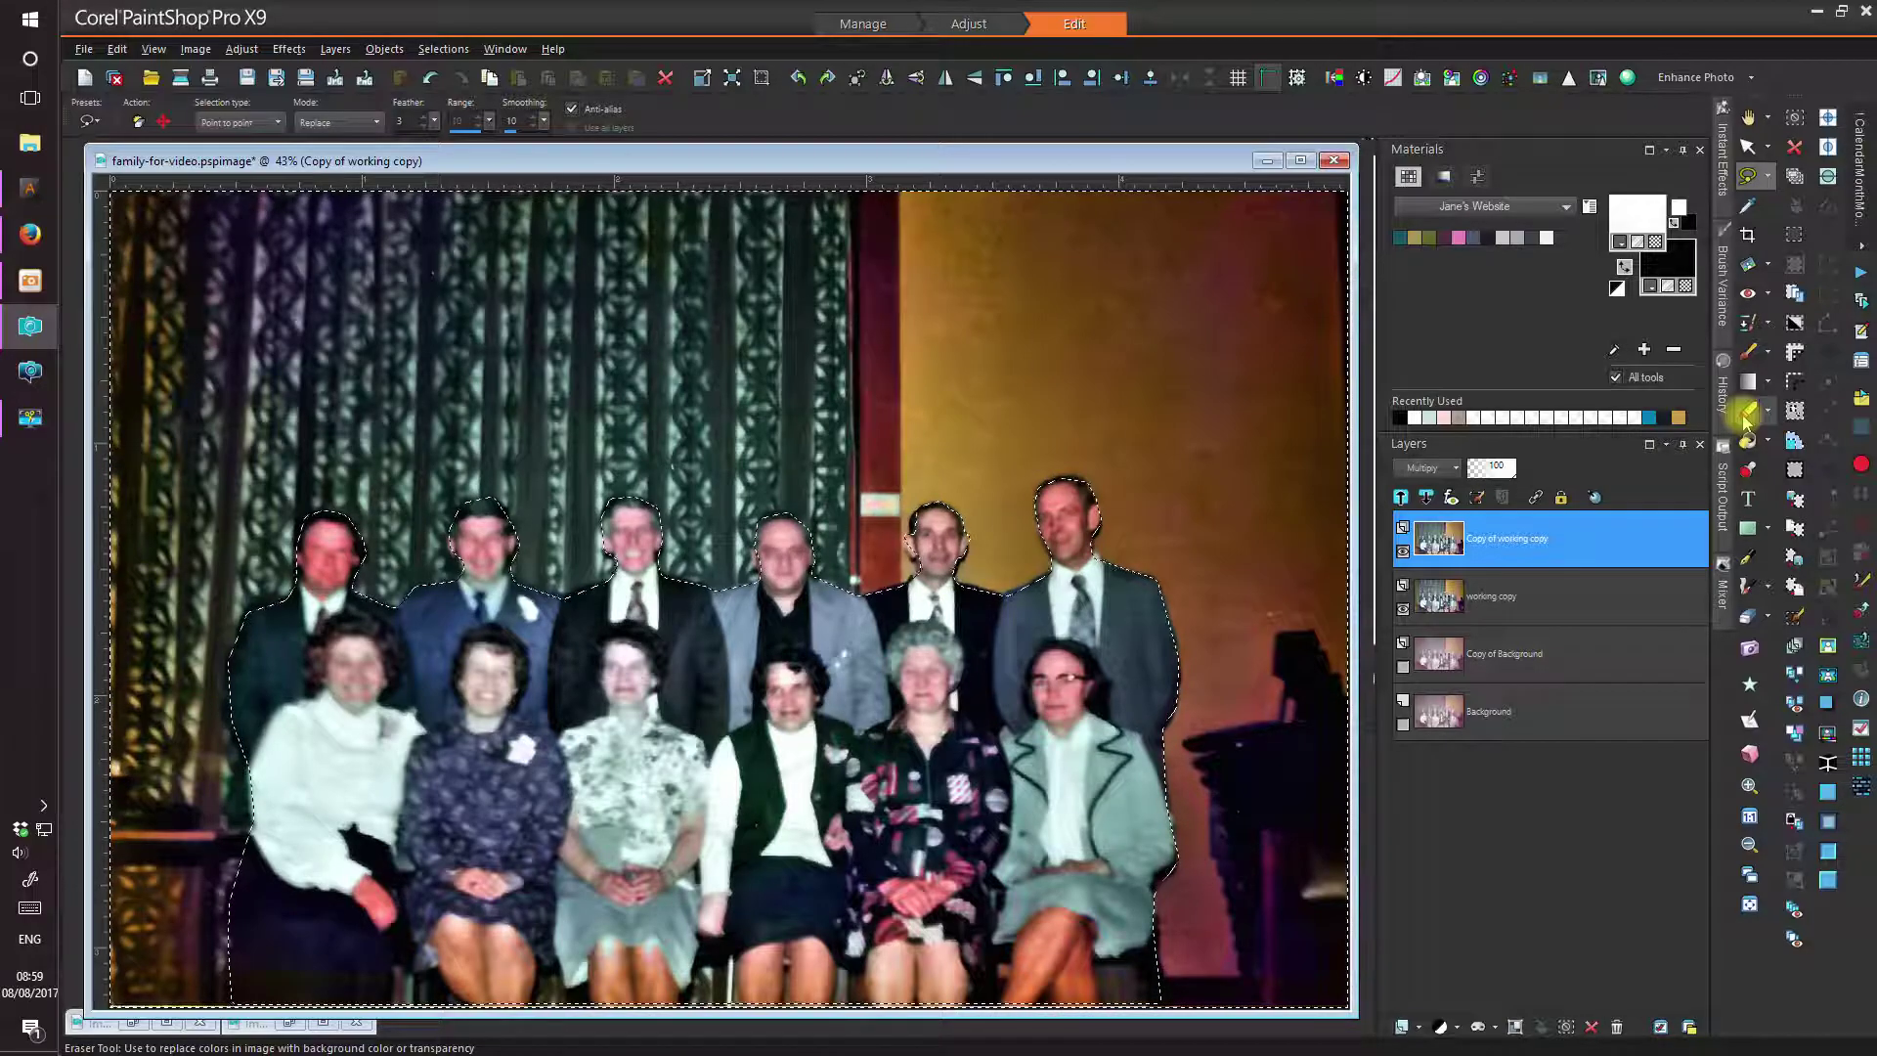
- Try clearing the selected background from the Multiply copy, and undo the clearing
click(1747, 416)
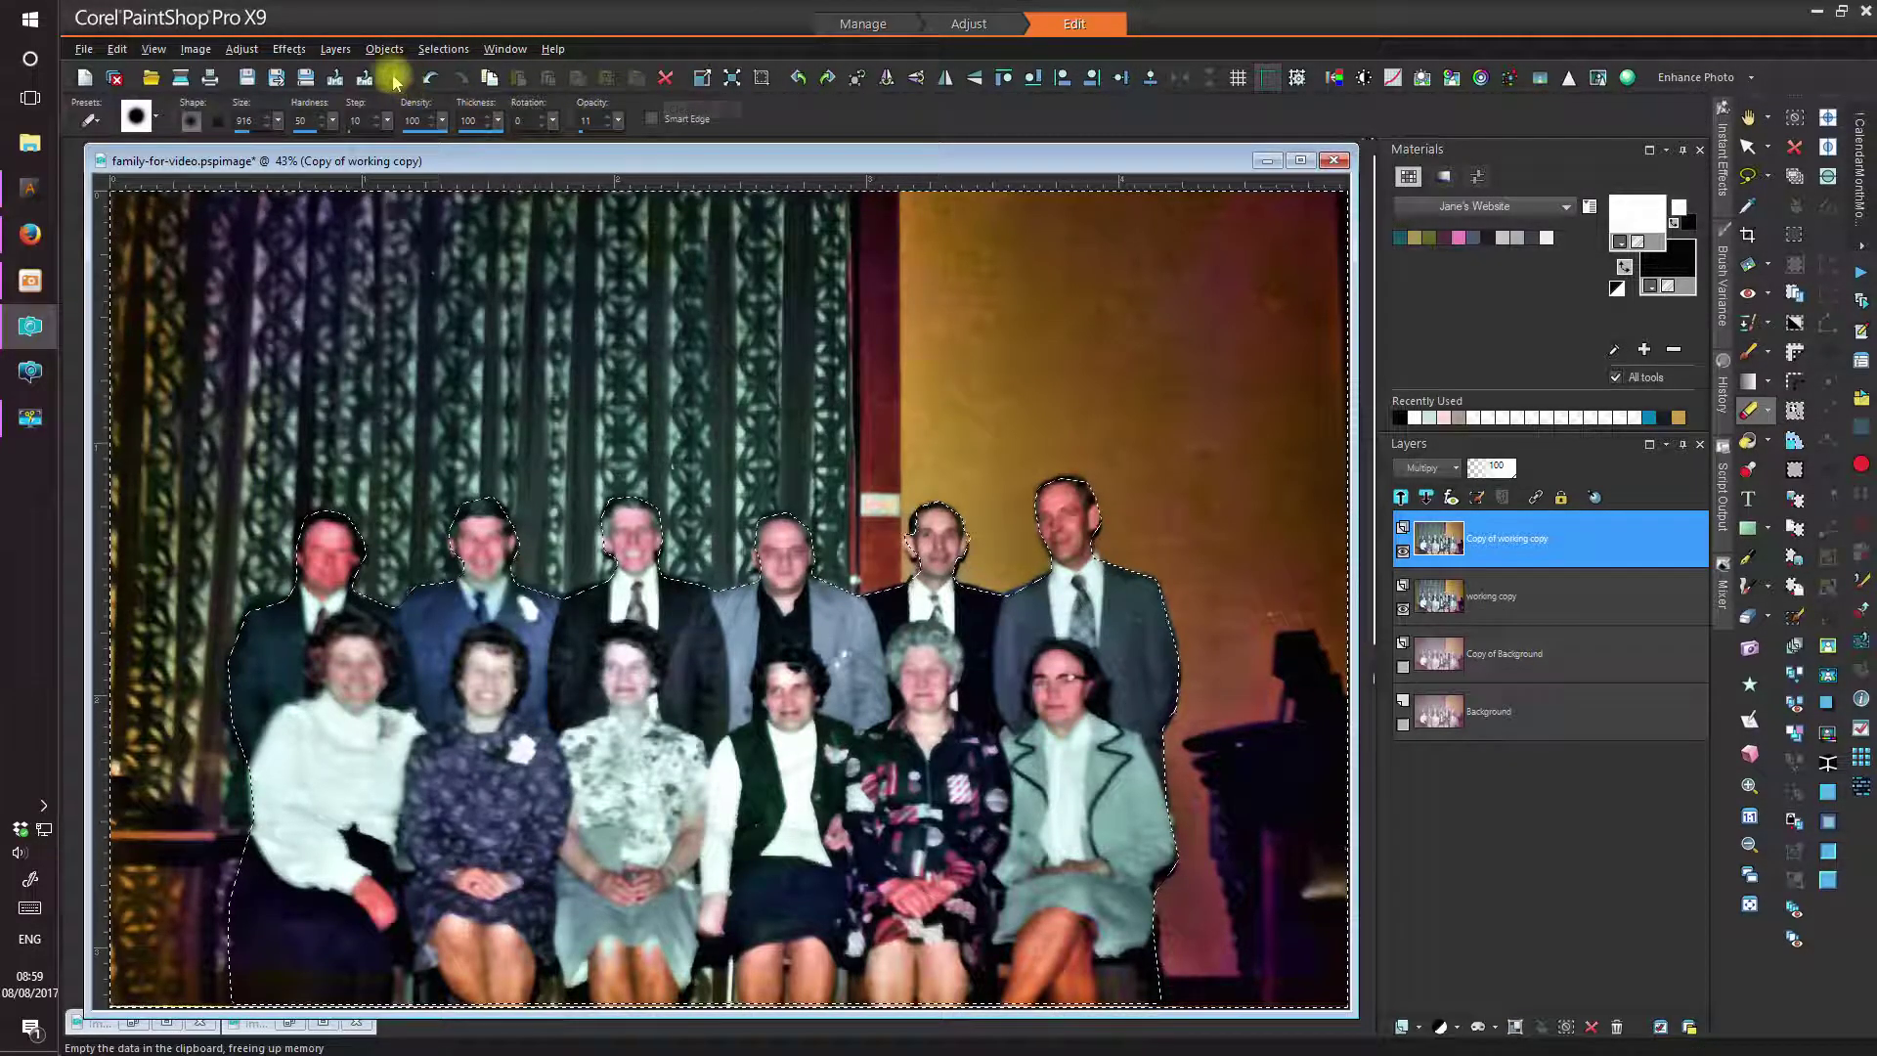
click(445, 50)
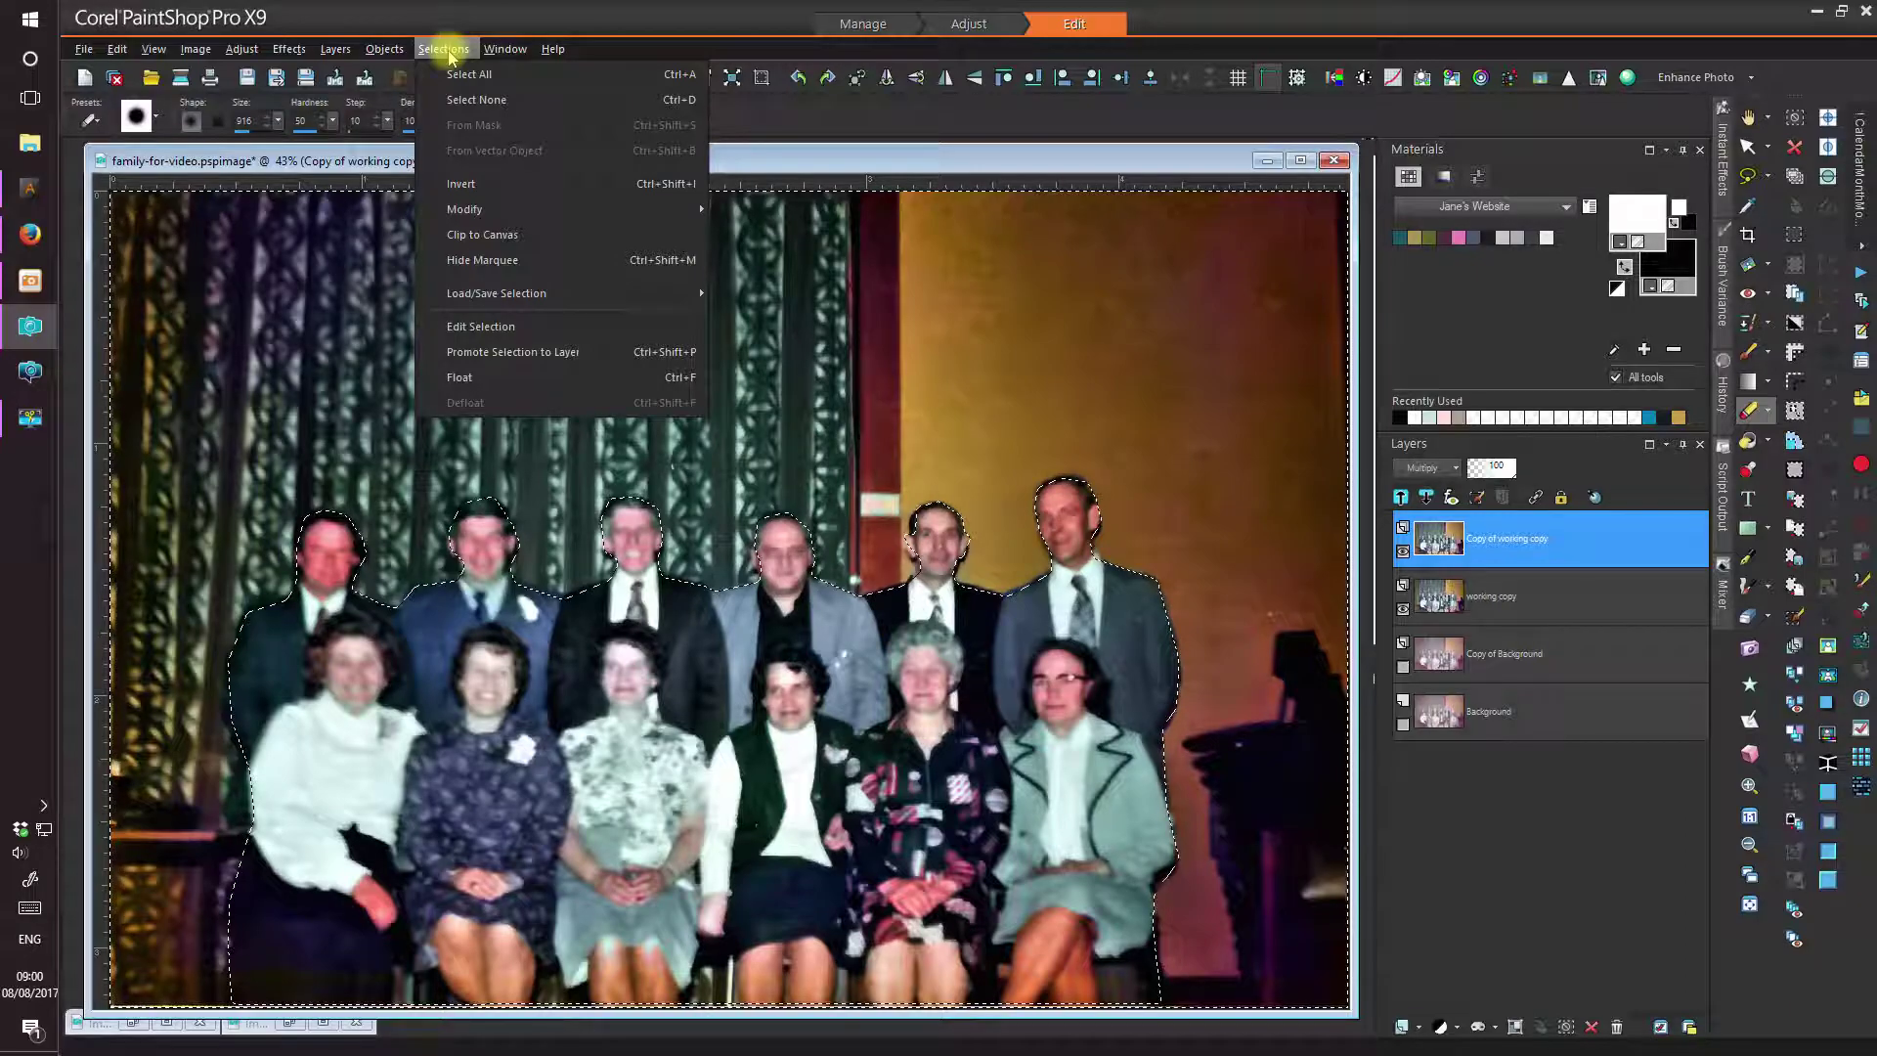
click(443, 49)
click(118, 49)
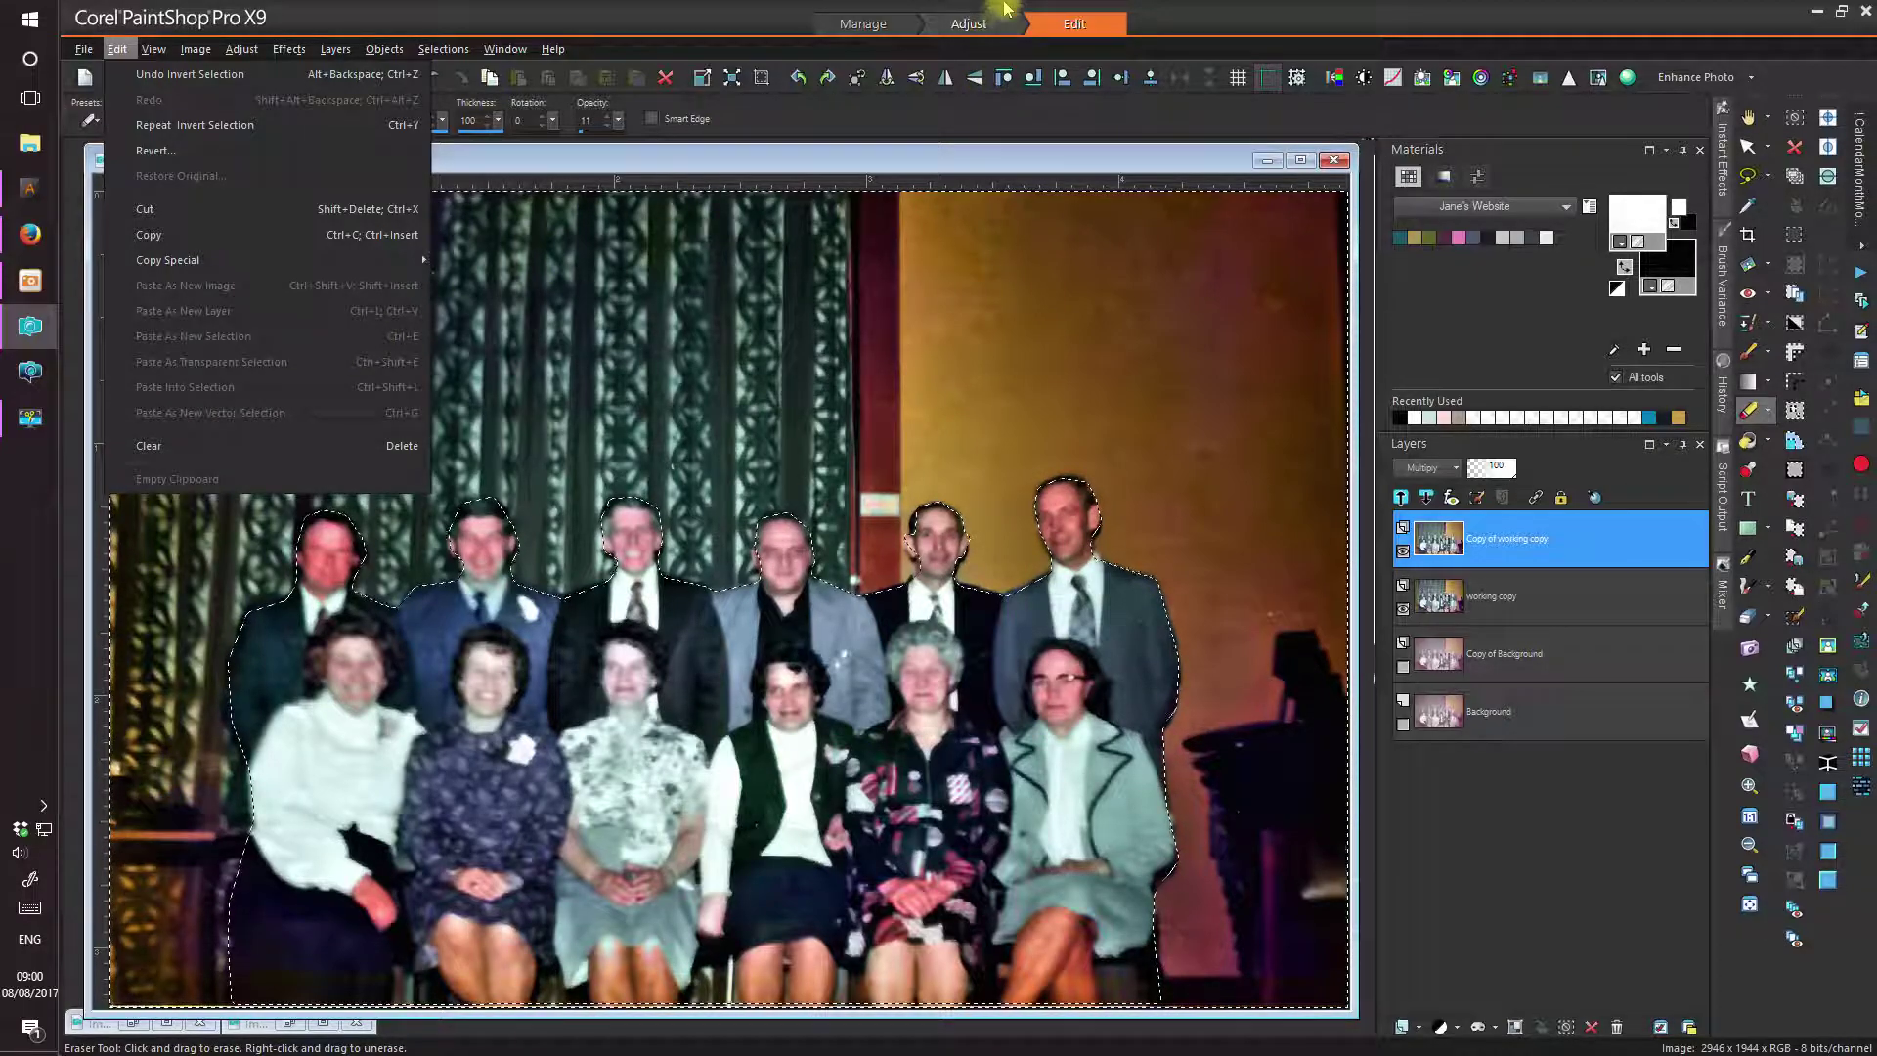
click(1247, 12)
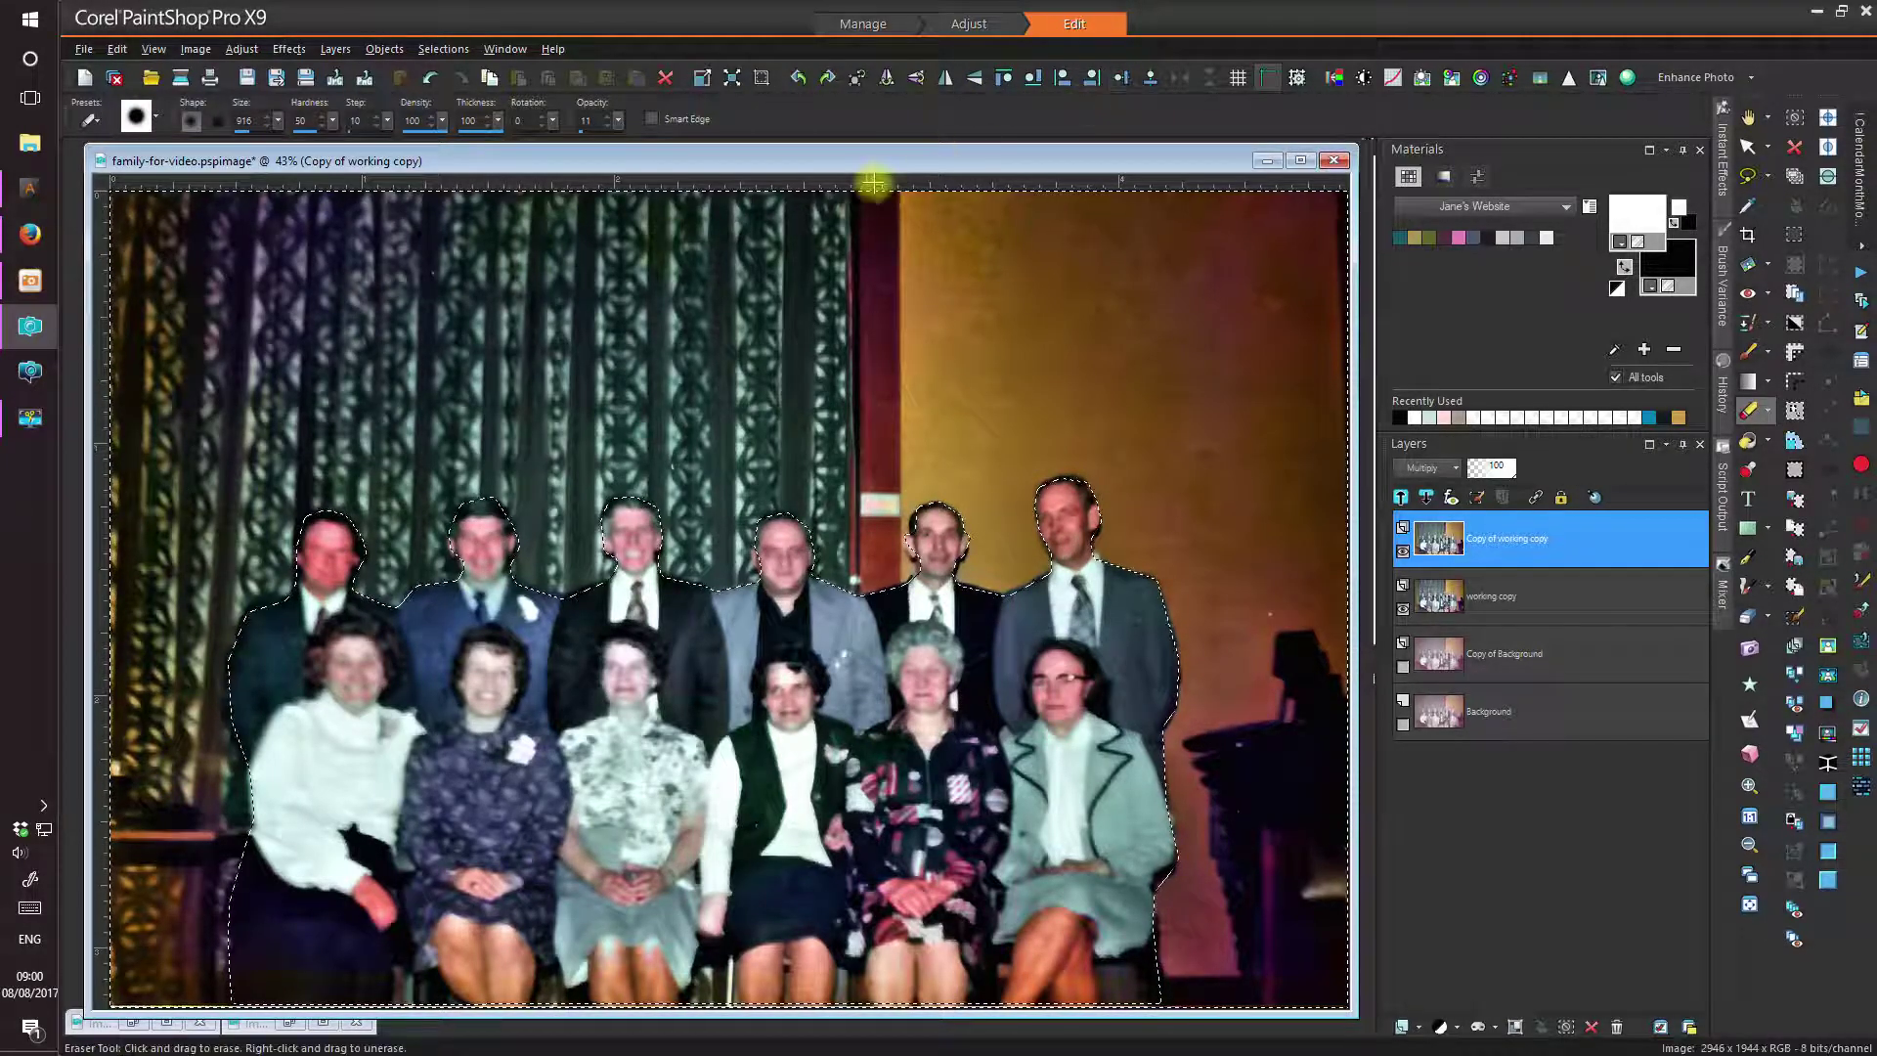
click(665, 78)
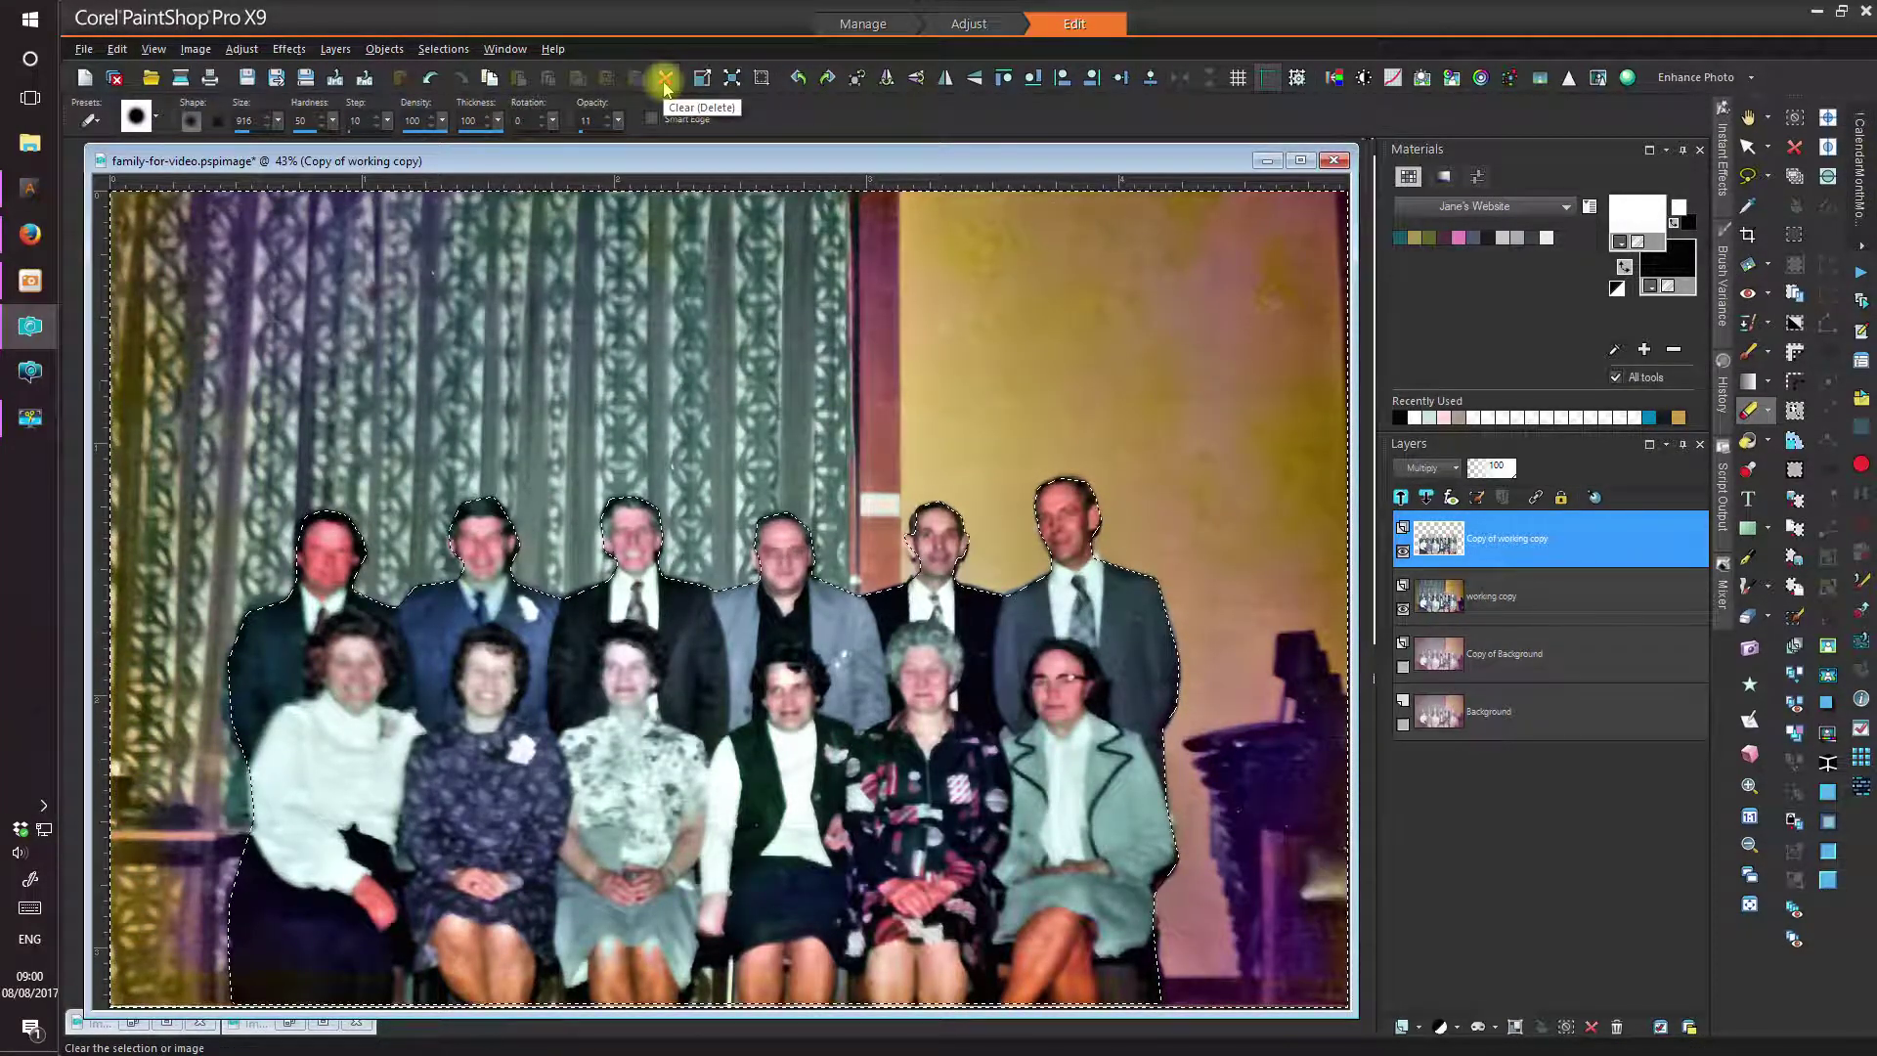
click(428, 84)
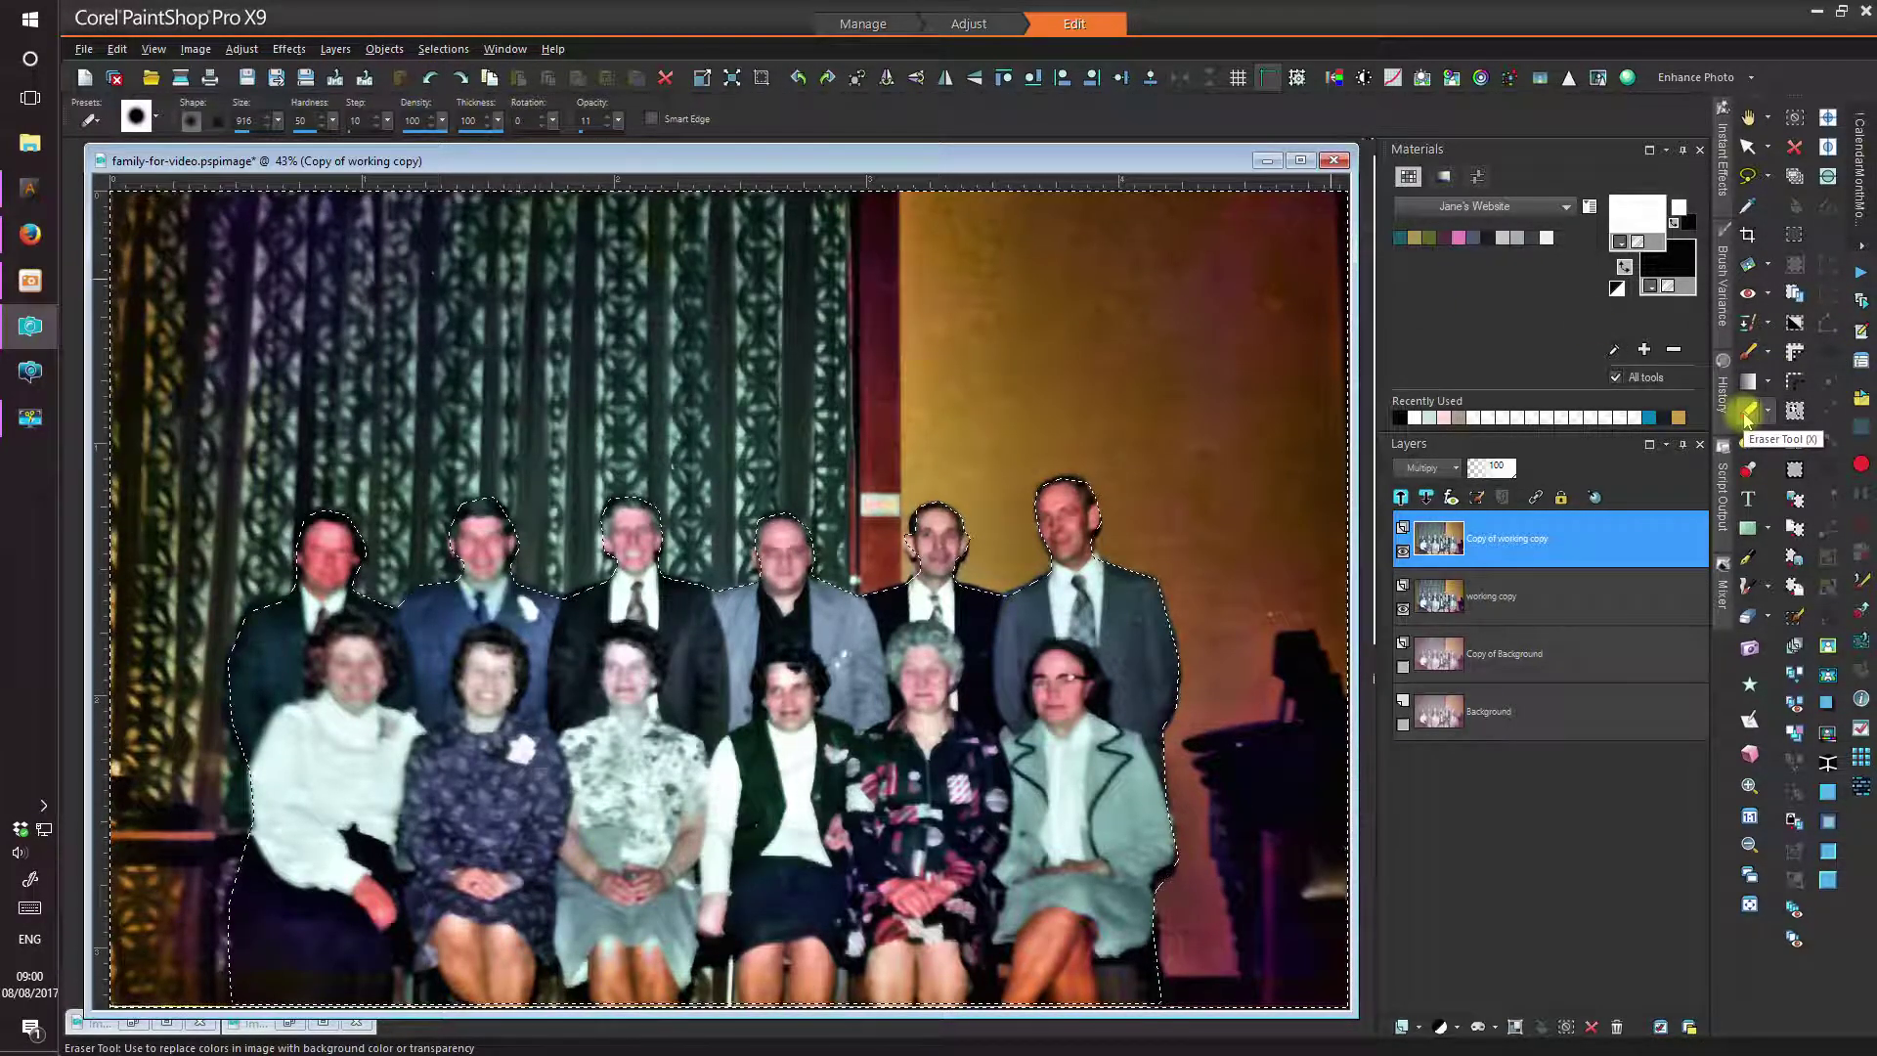
- Partly erase the selected background on the Multiply copy with the Eraser at size 916 and opacity 11
click(1748, 414)
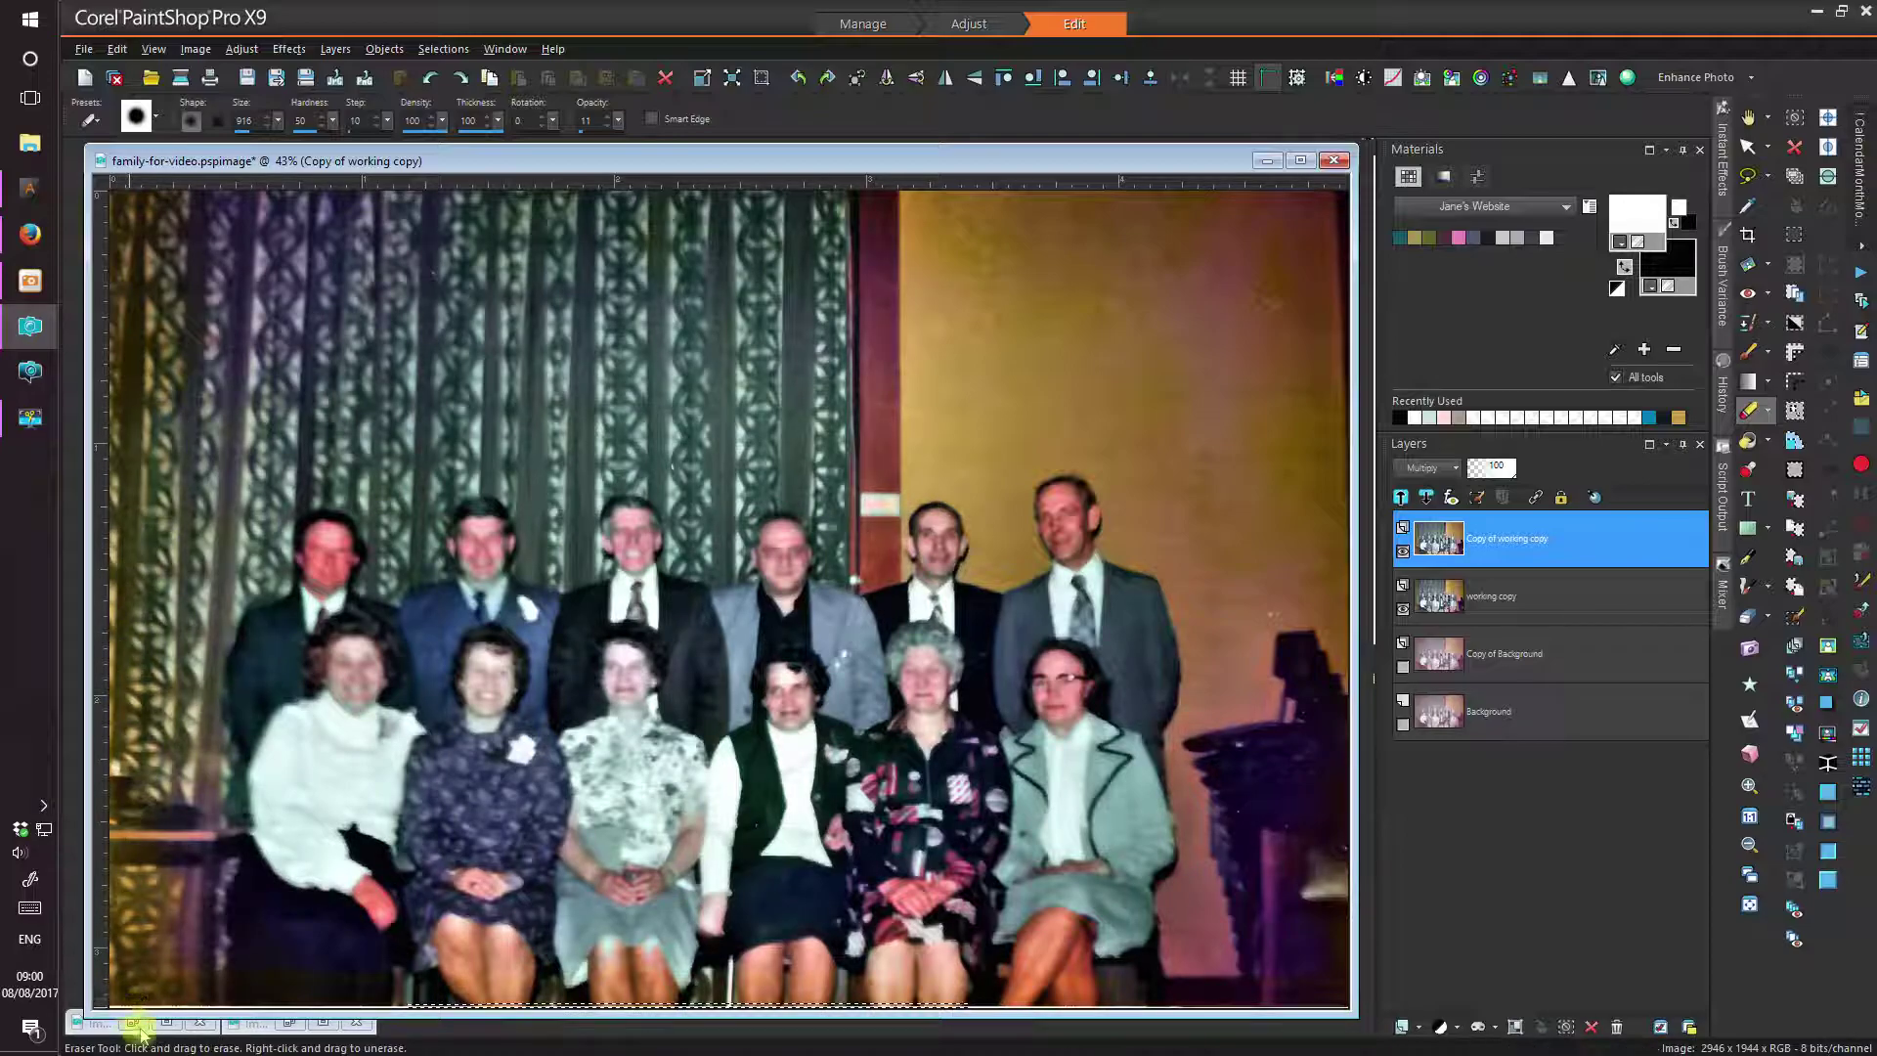
key(Delete)
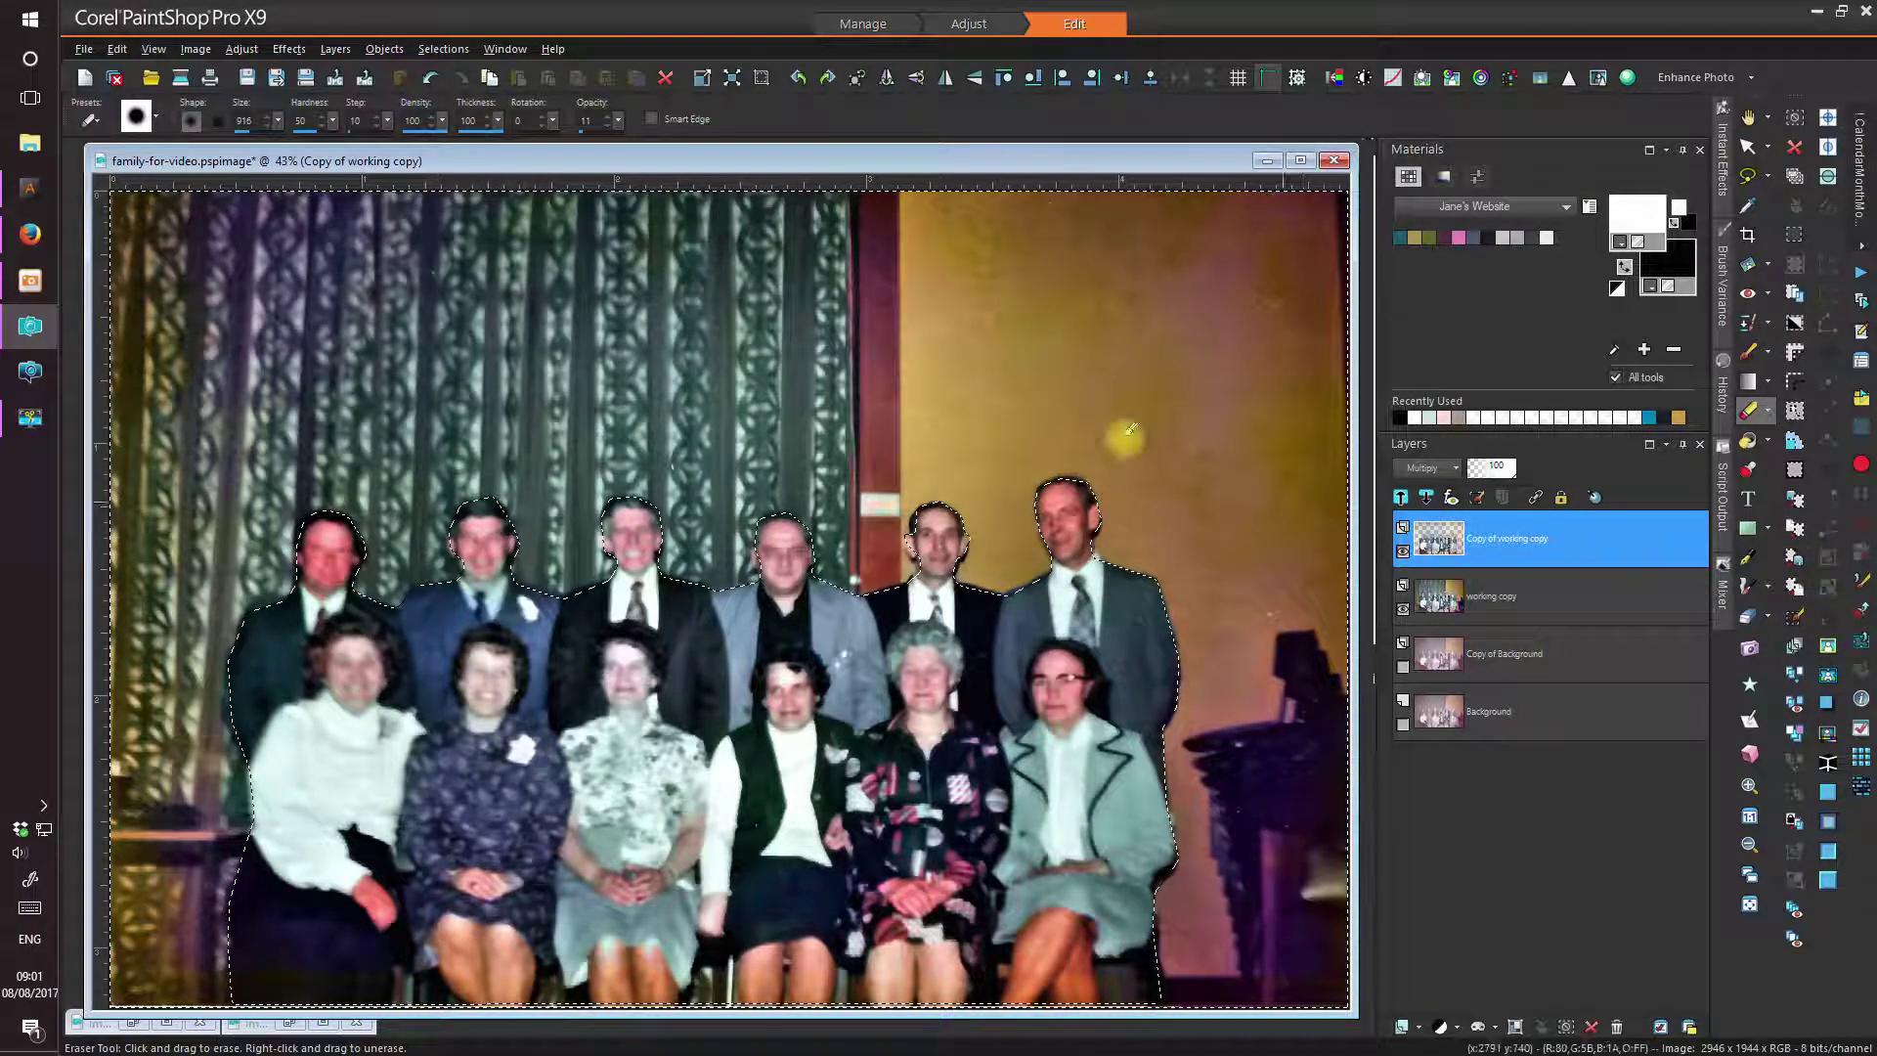
- Save the background selection to an alpha channel named Selection #1, and deselect it
click(430, 50)
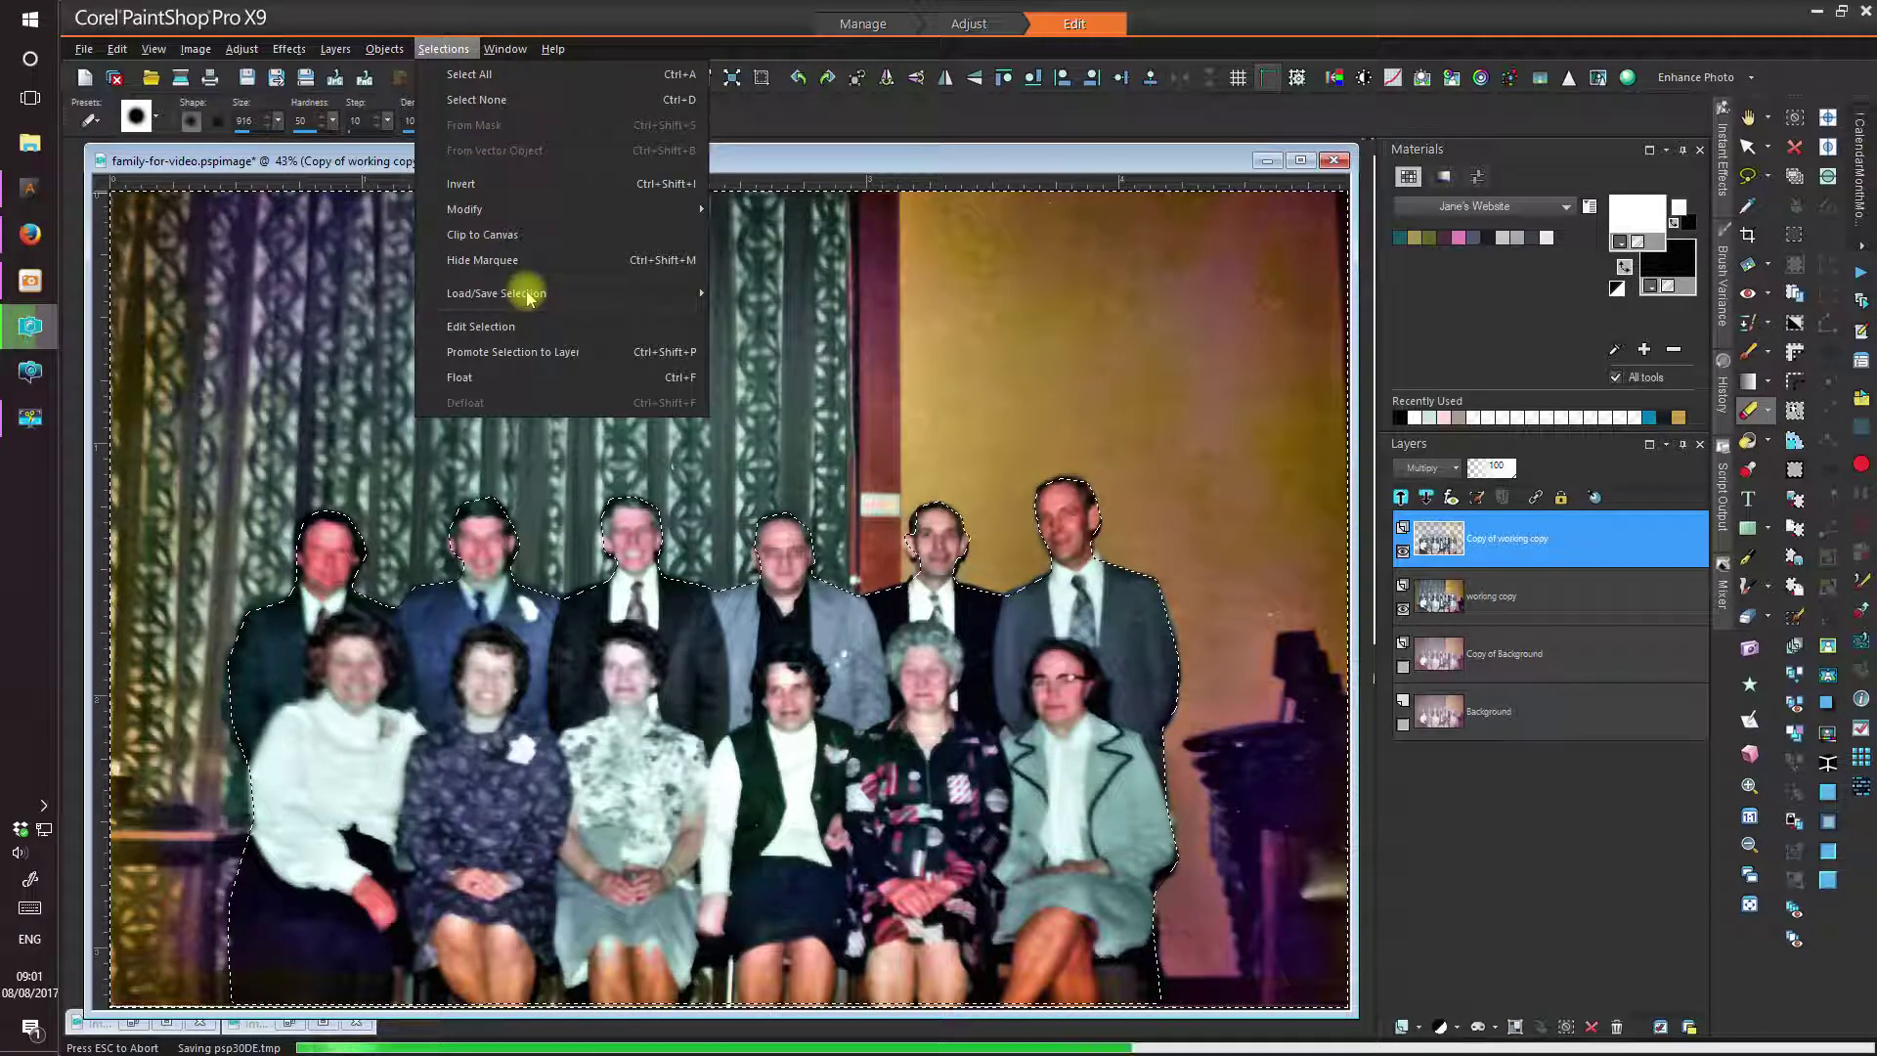
mouse_move(487, 292)
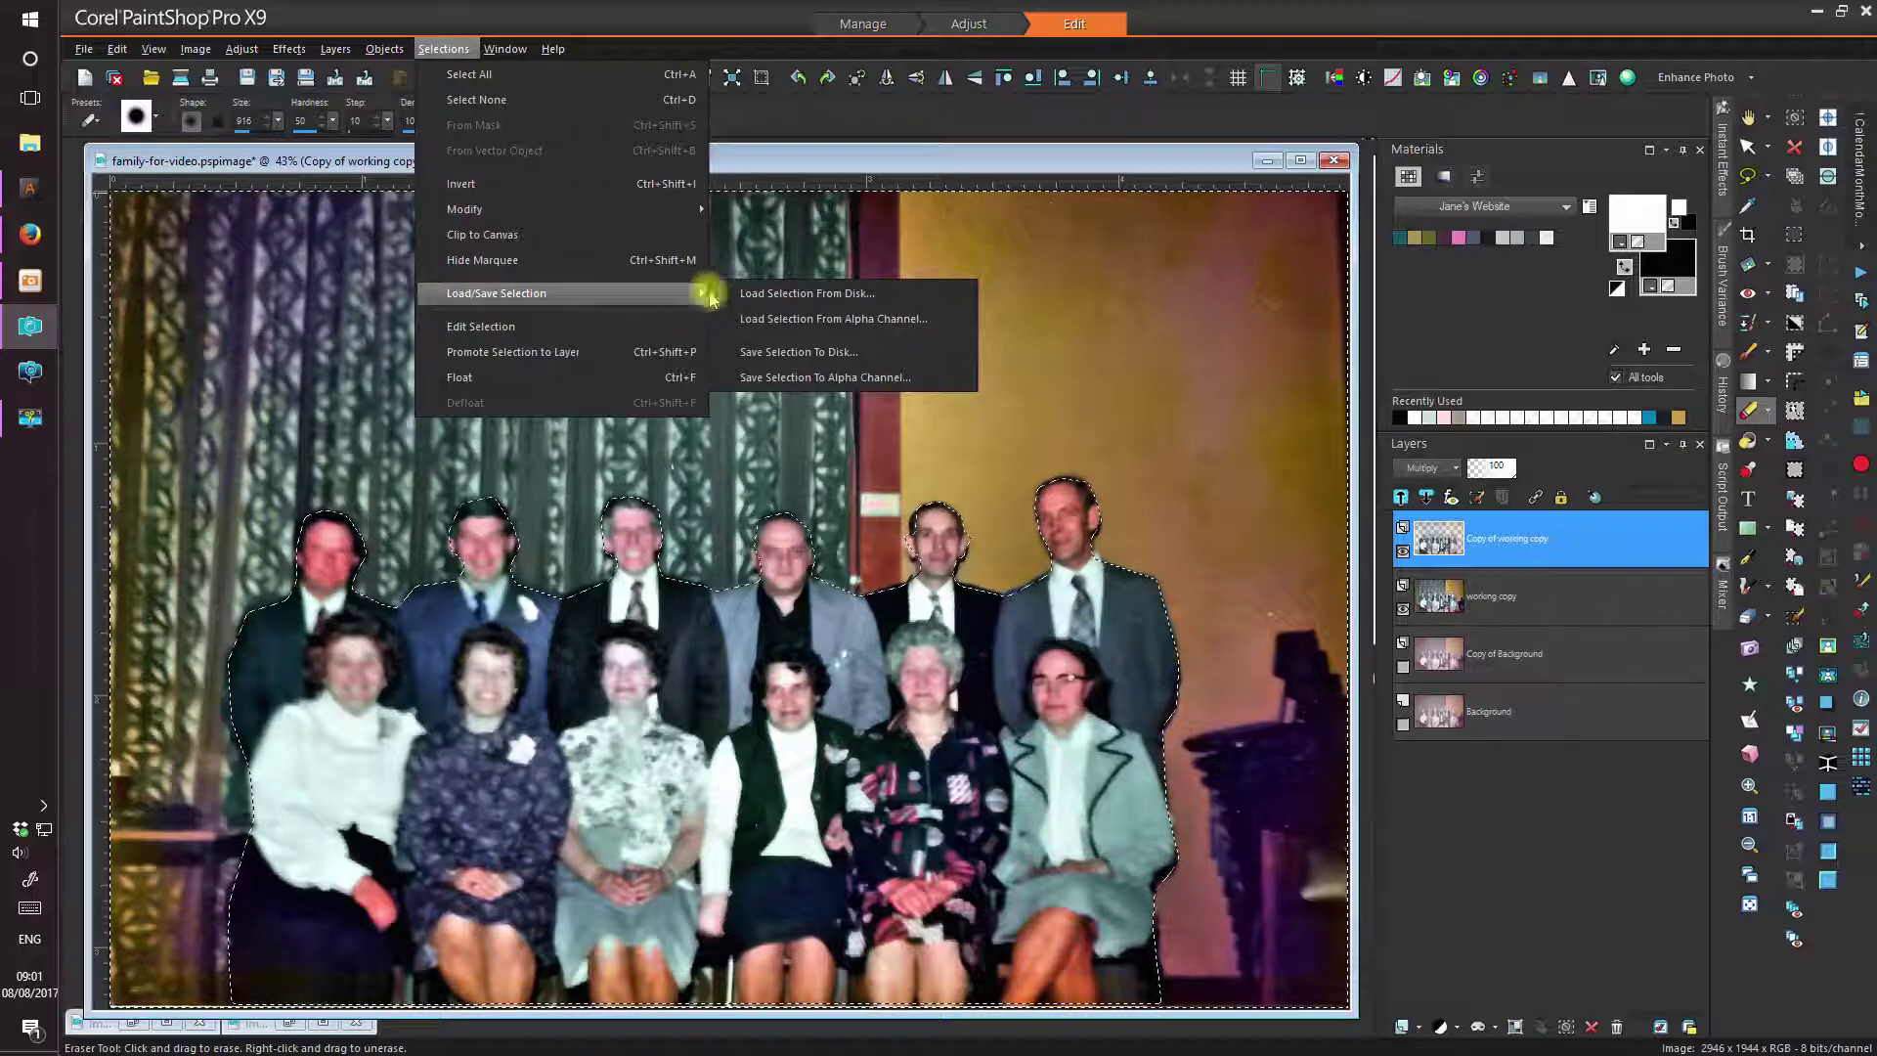
click(792, 379)
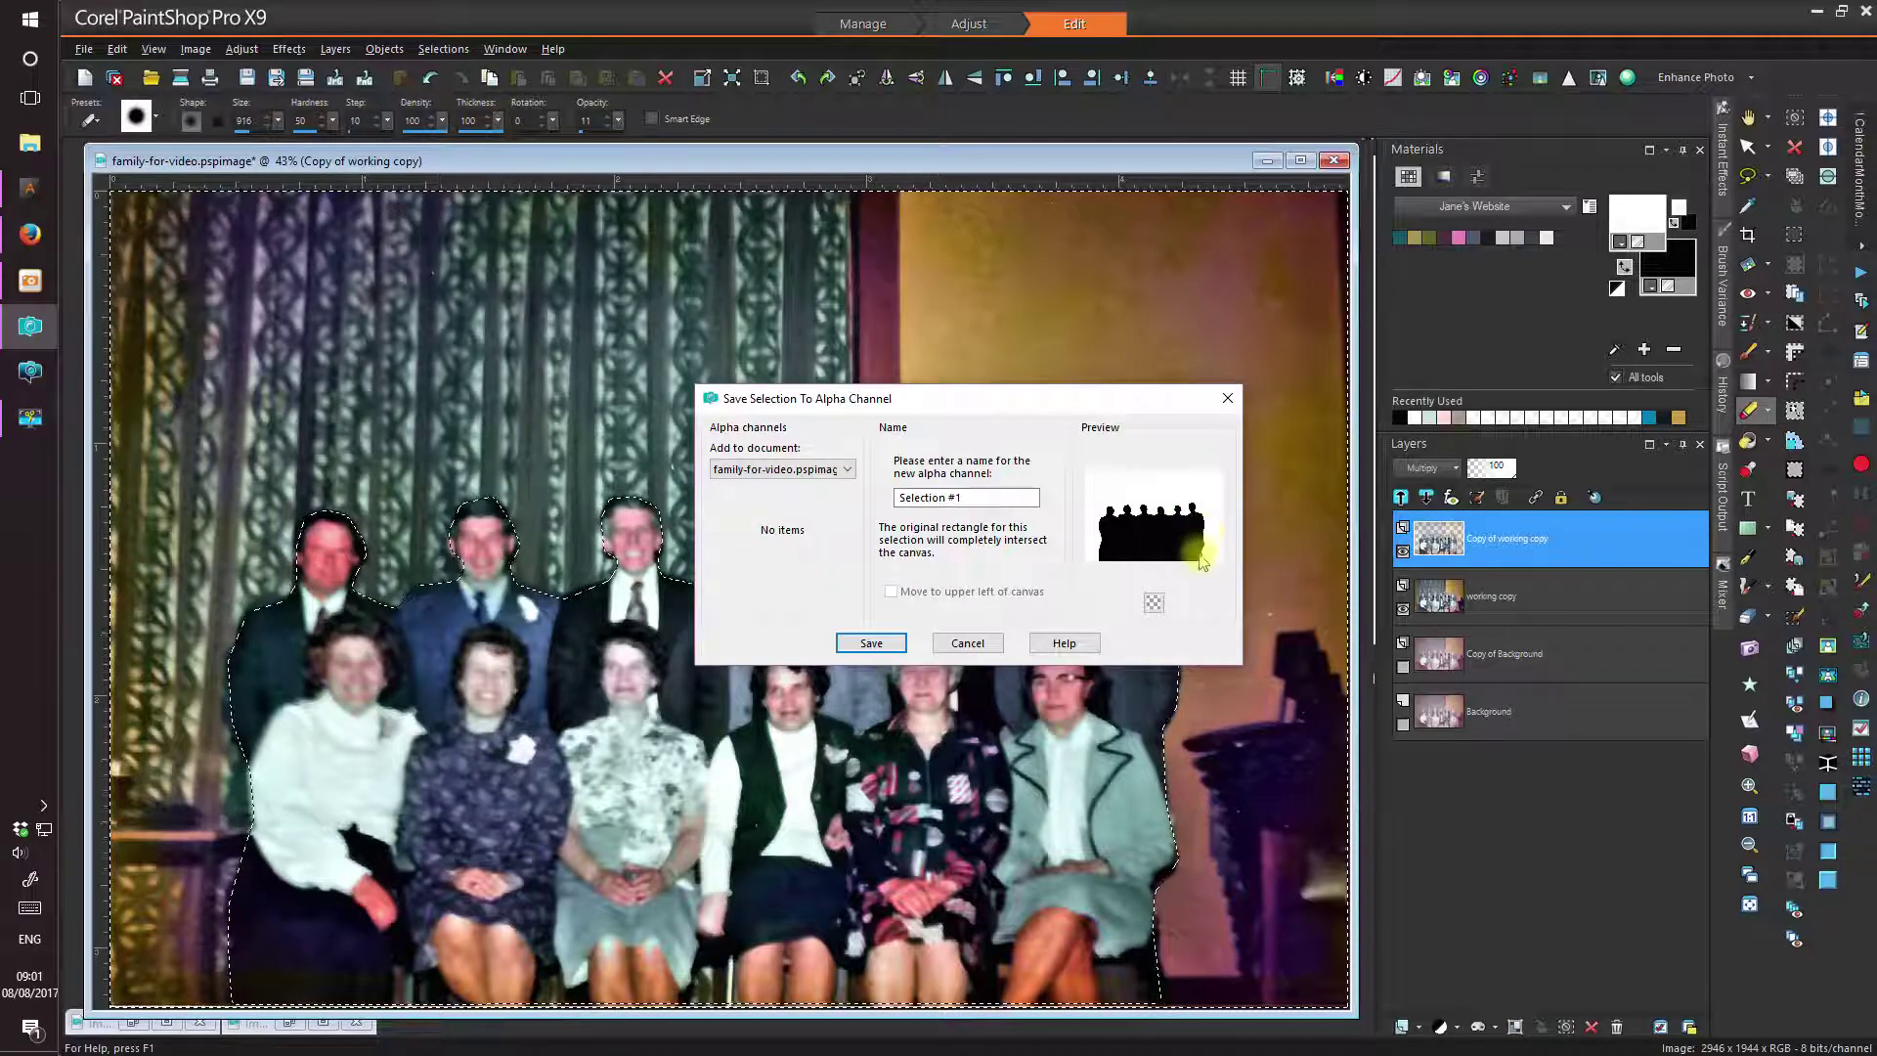
click(856, 641)
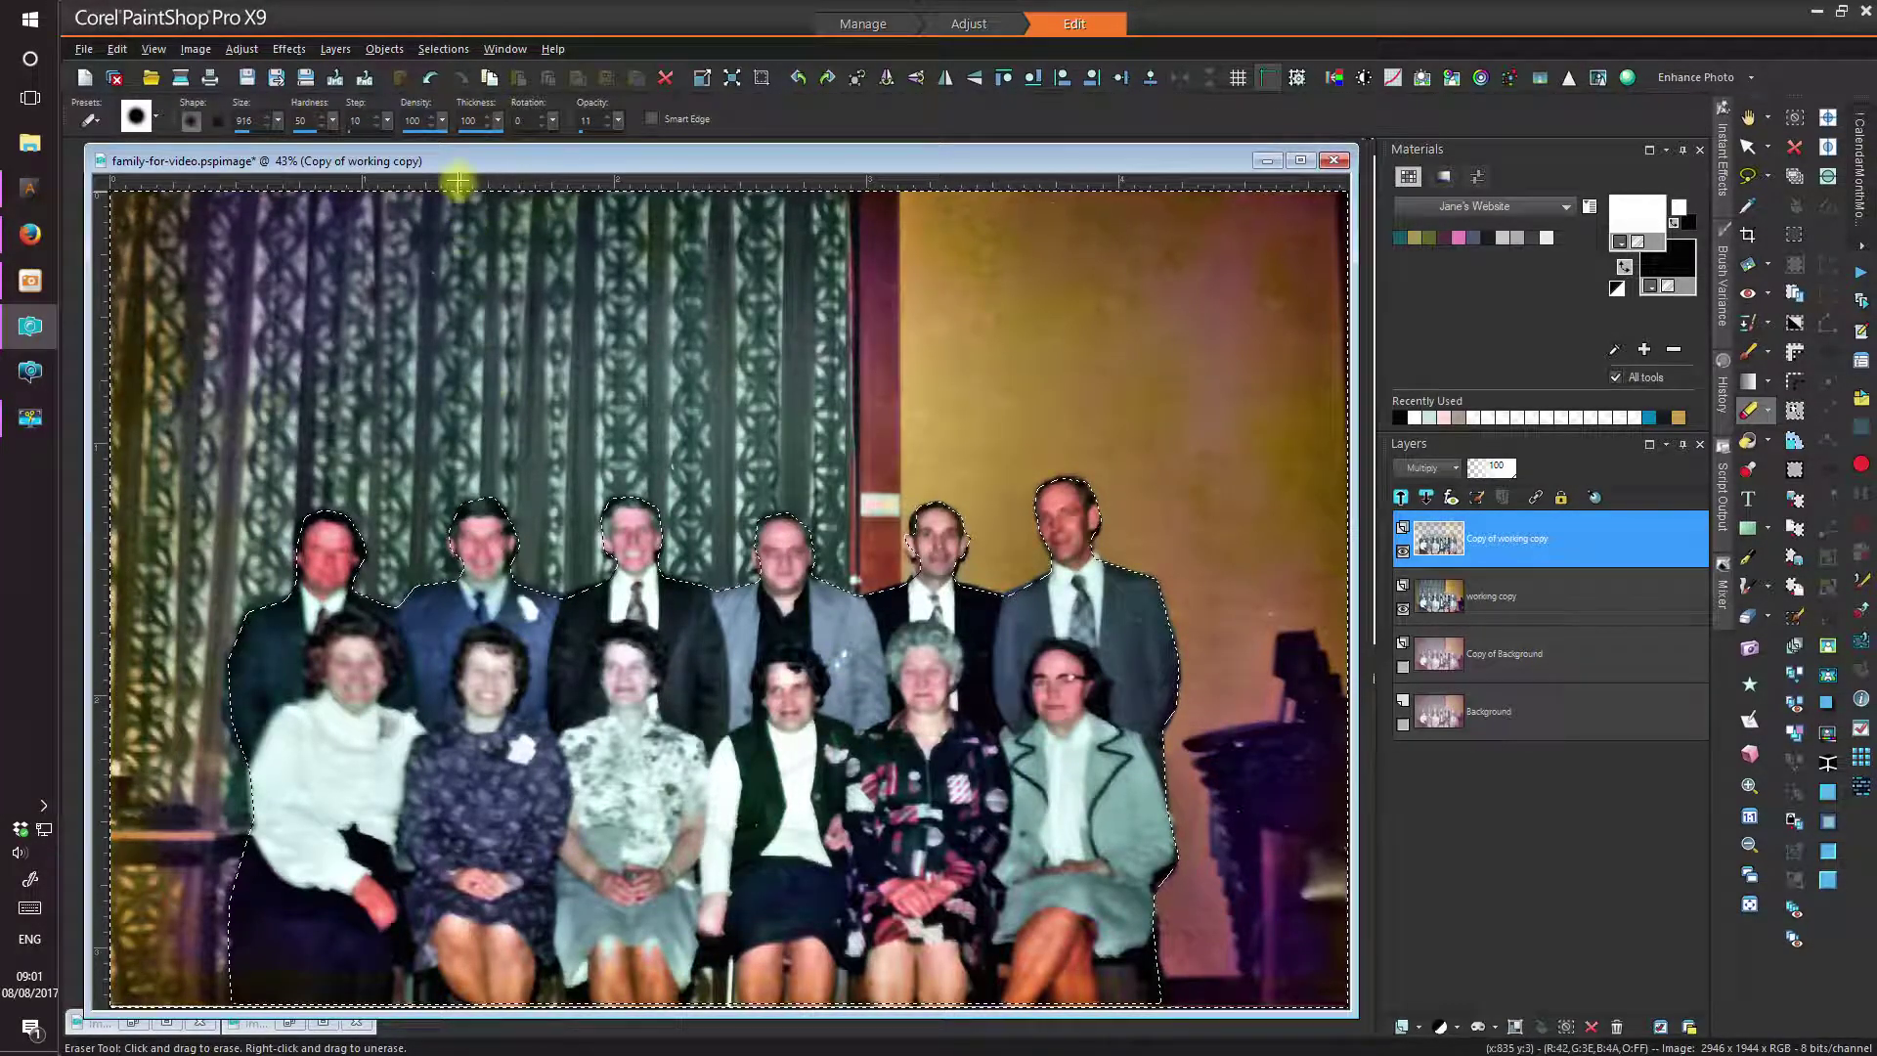
click(448, 49)
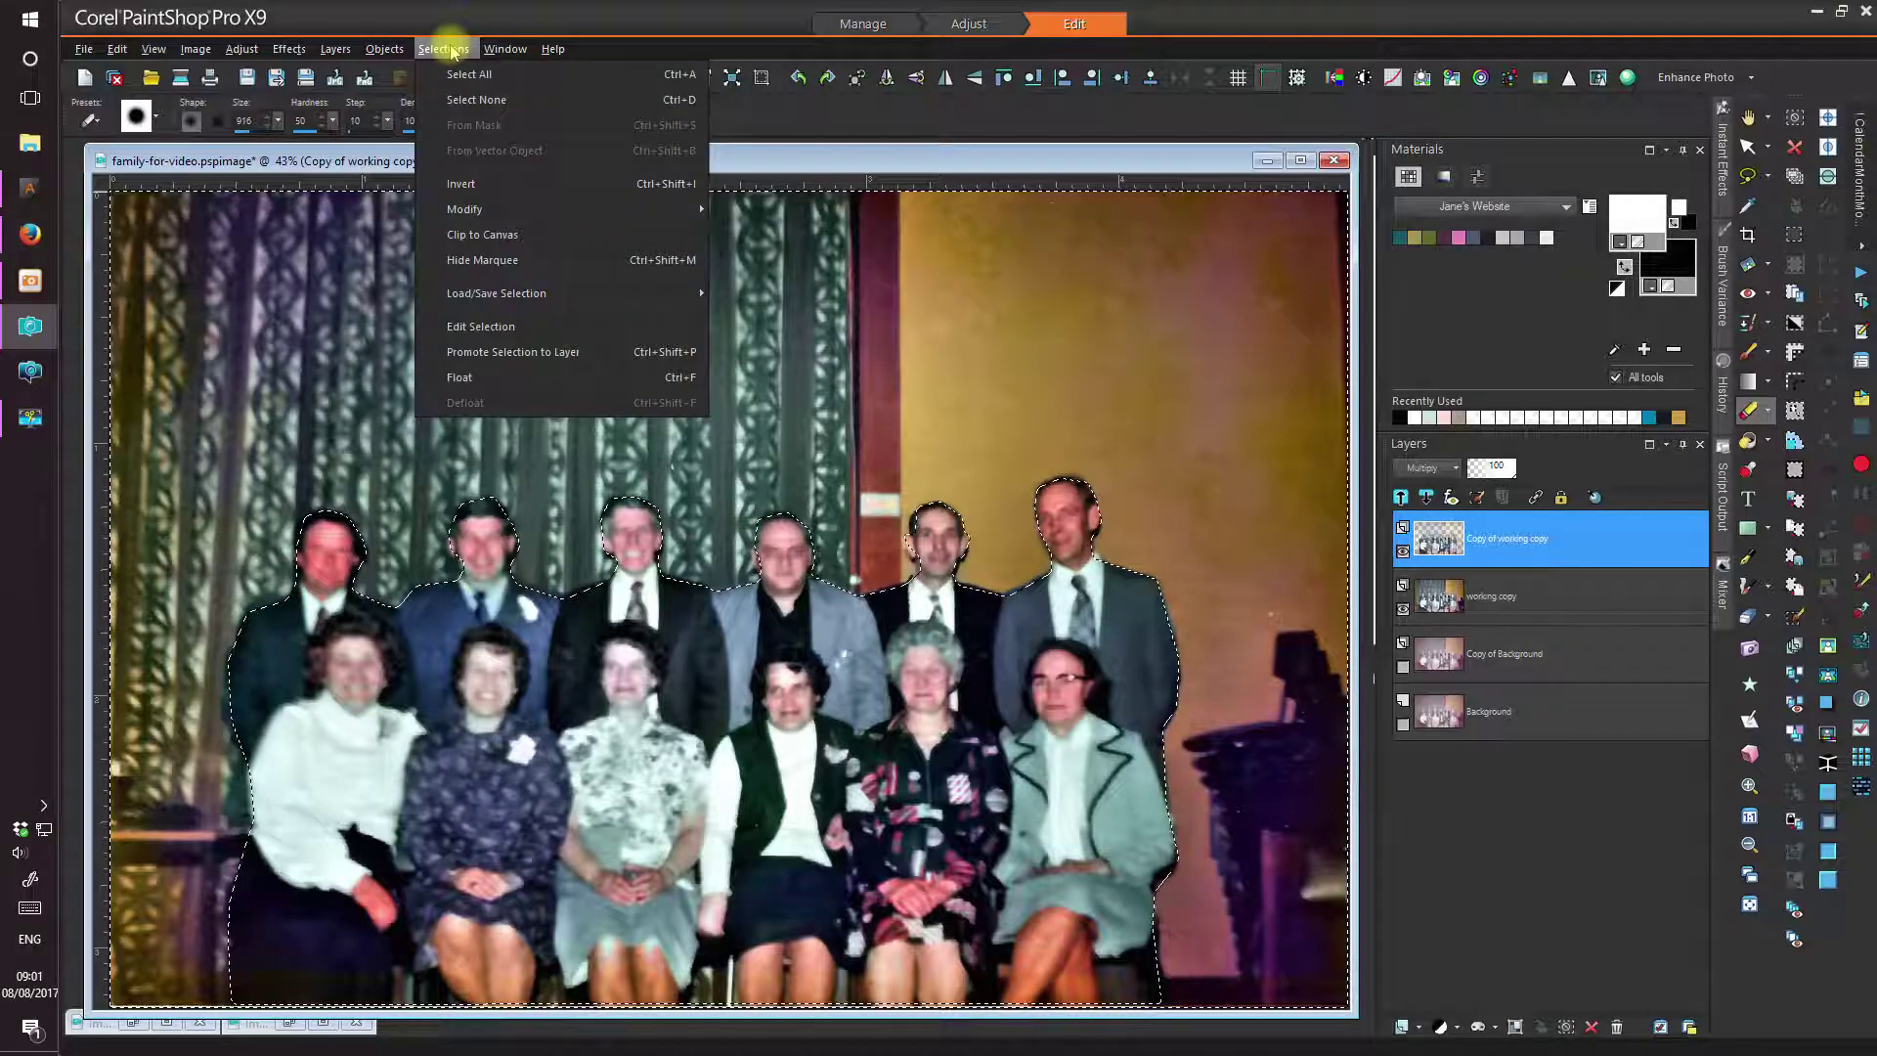
click(456, 101)
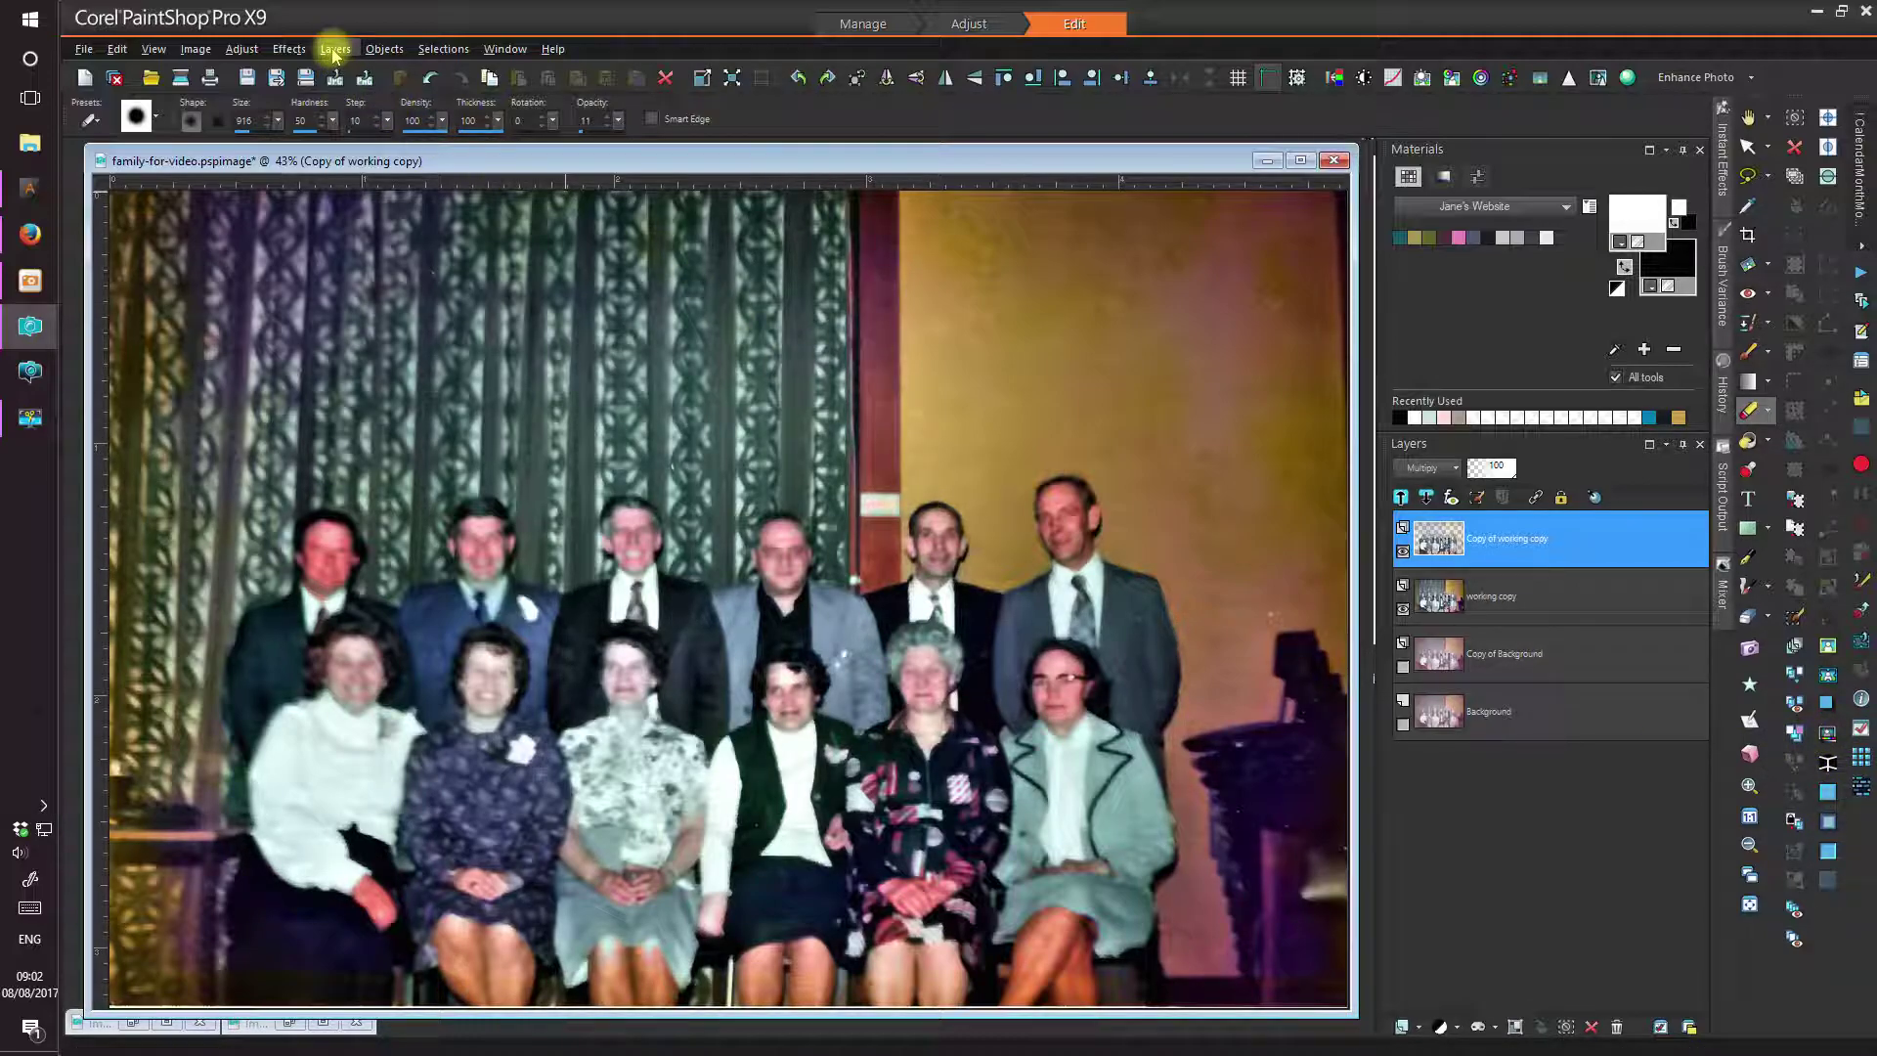
- Apply a black Drop Shadow to the Multiply copy with horizontal offset 0, opacity 32 and blur 40, placing the shadow on a new layer
click(289, 49)
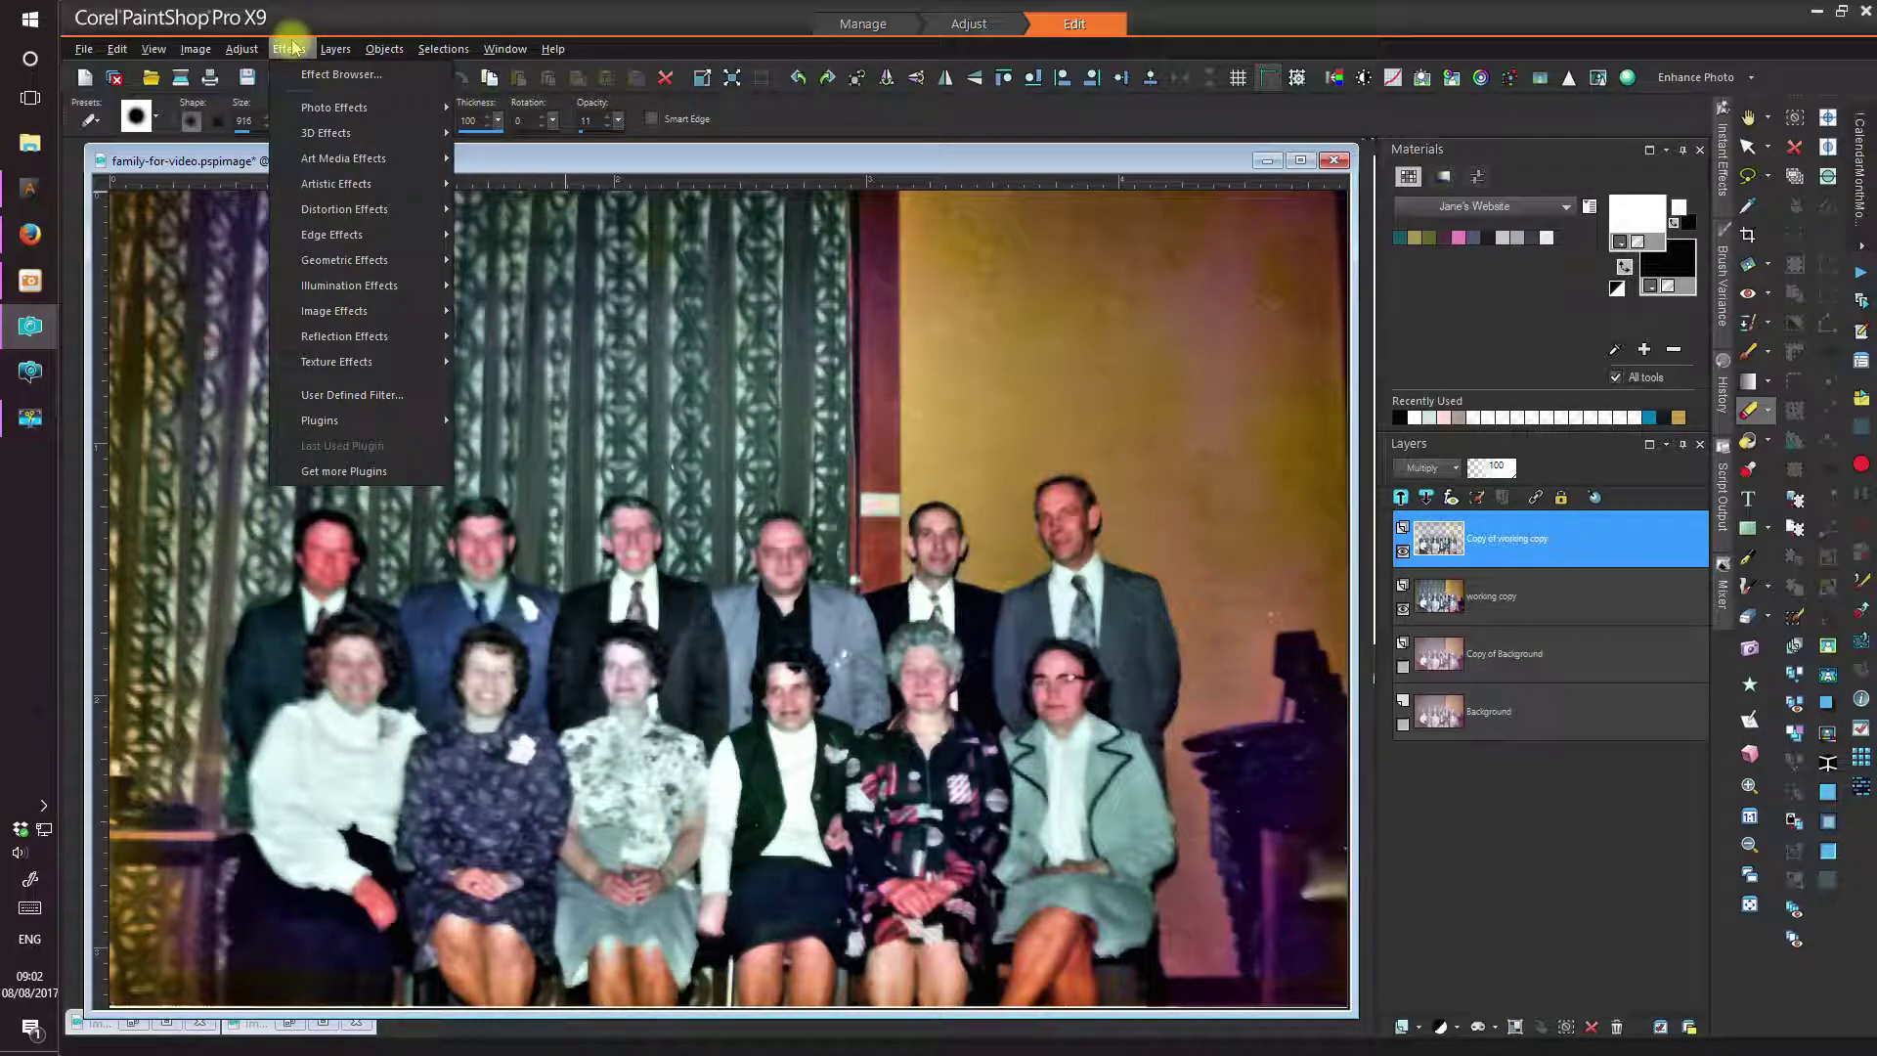
mouse_move(342, 136)
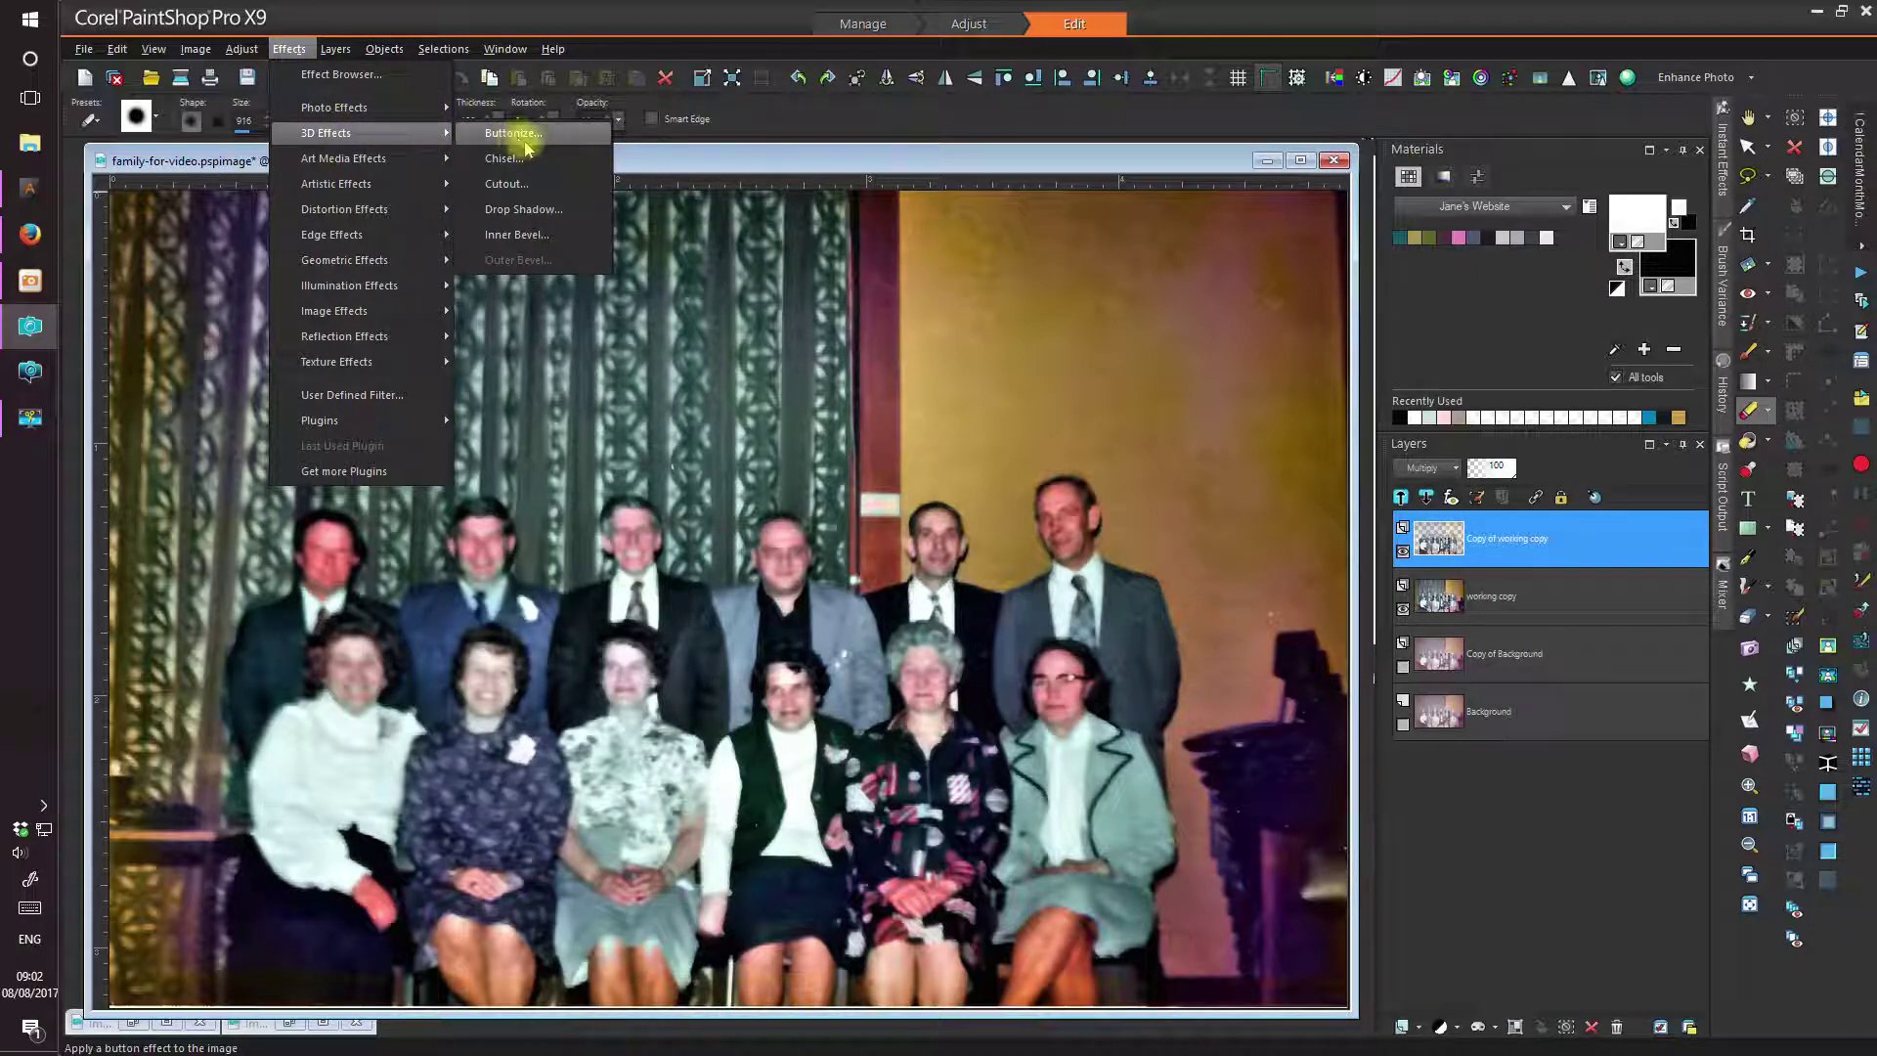
click(540, 210)
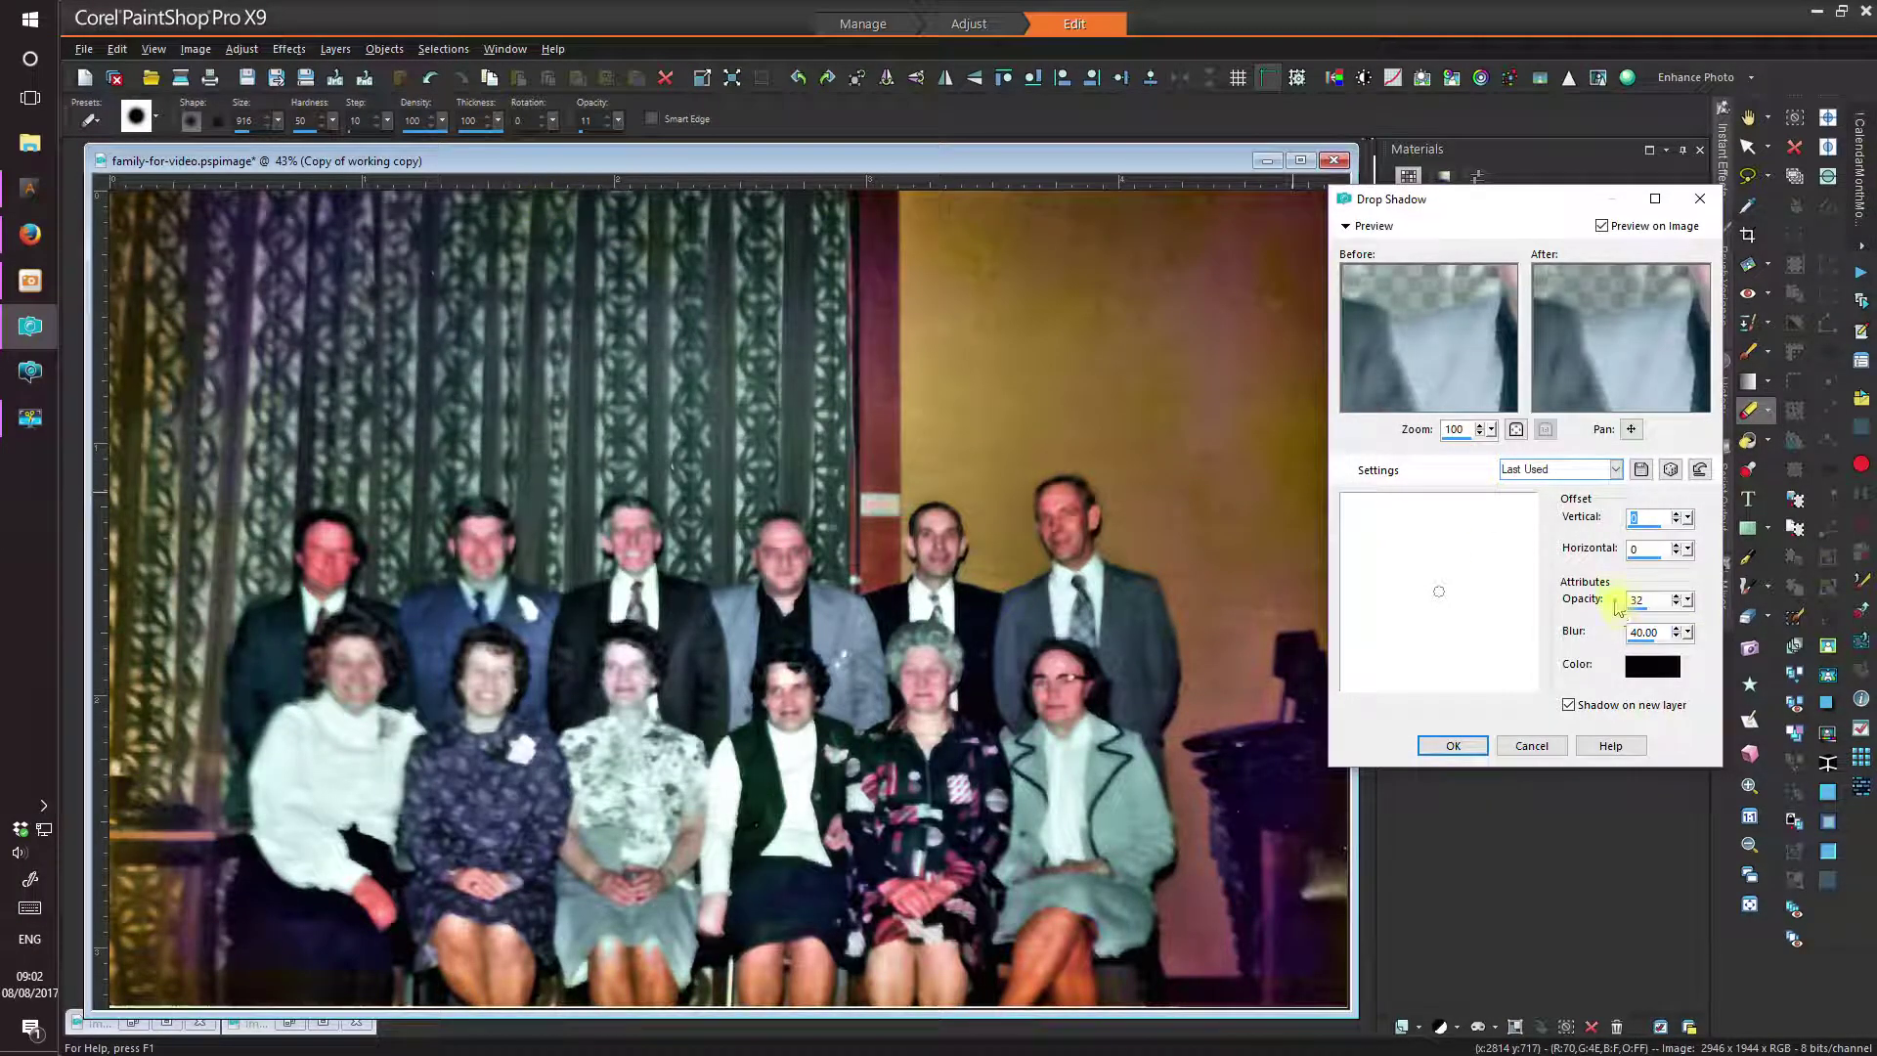
click(1643, 518)
text(2)
click(1576, 708)
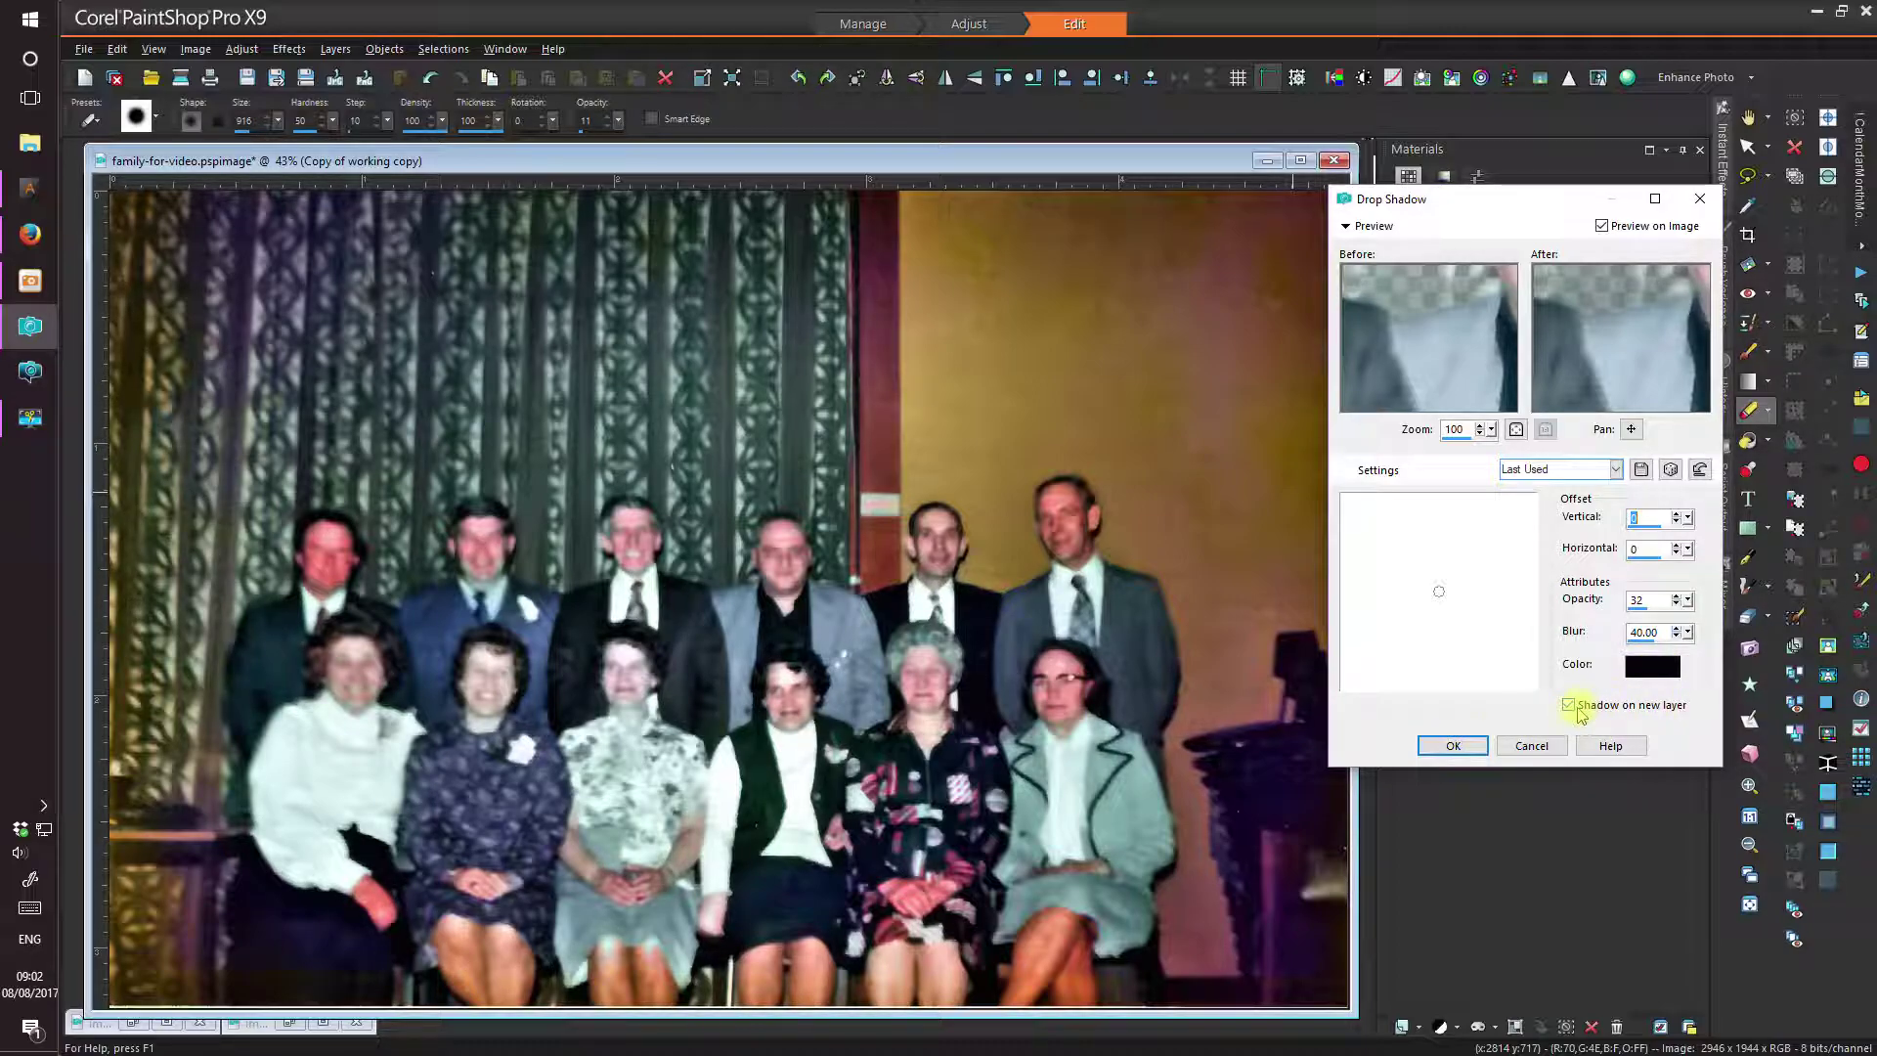
click(1452, 746)
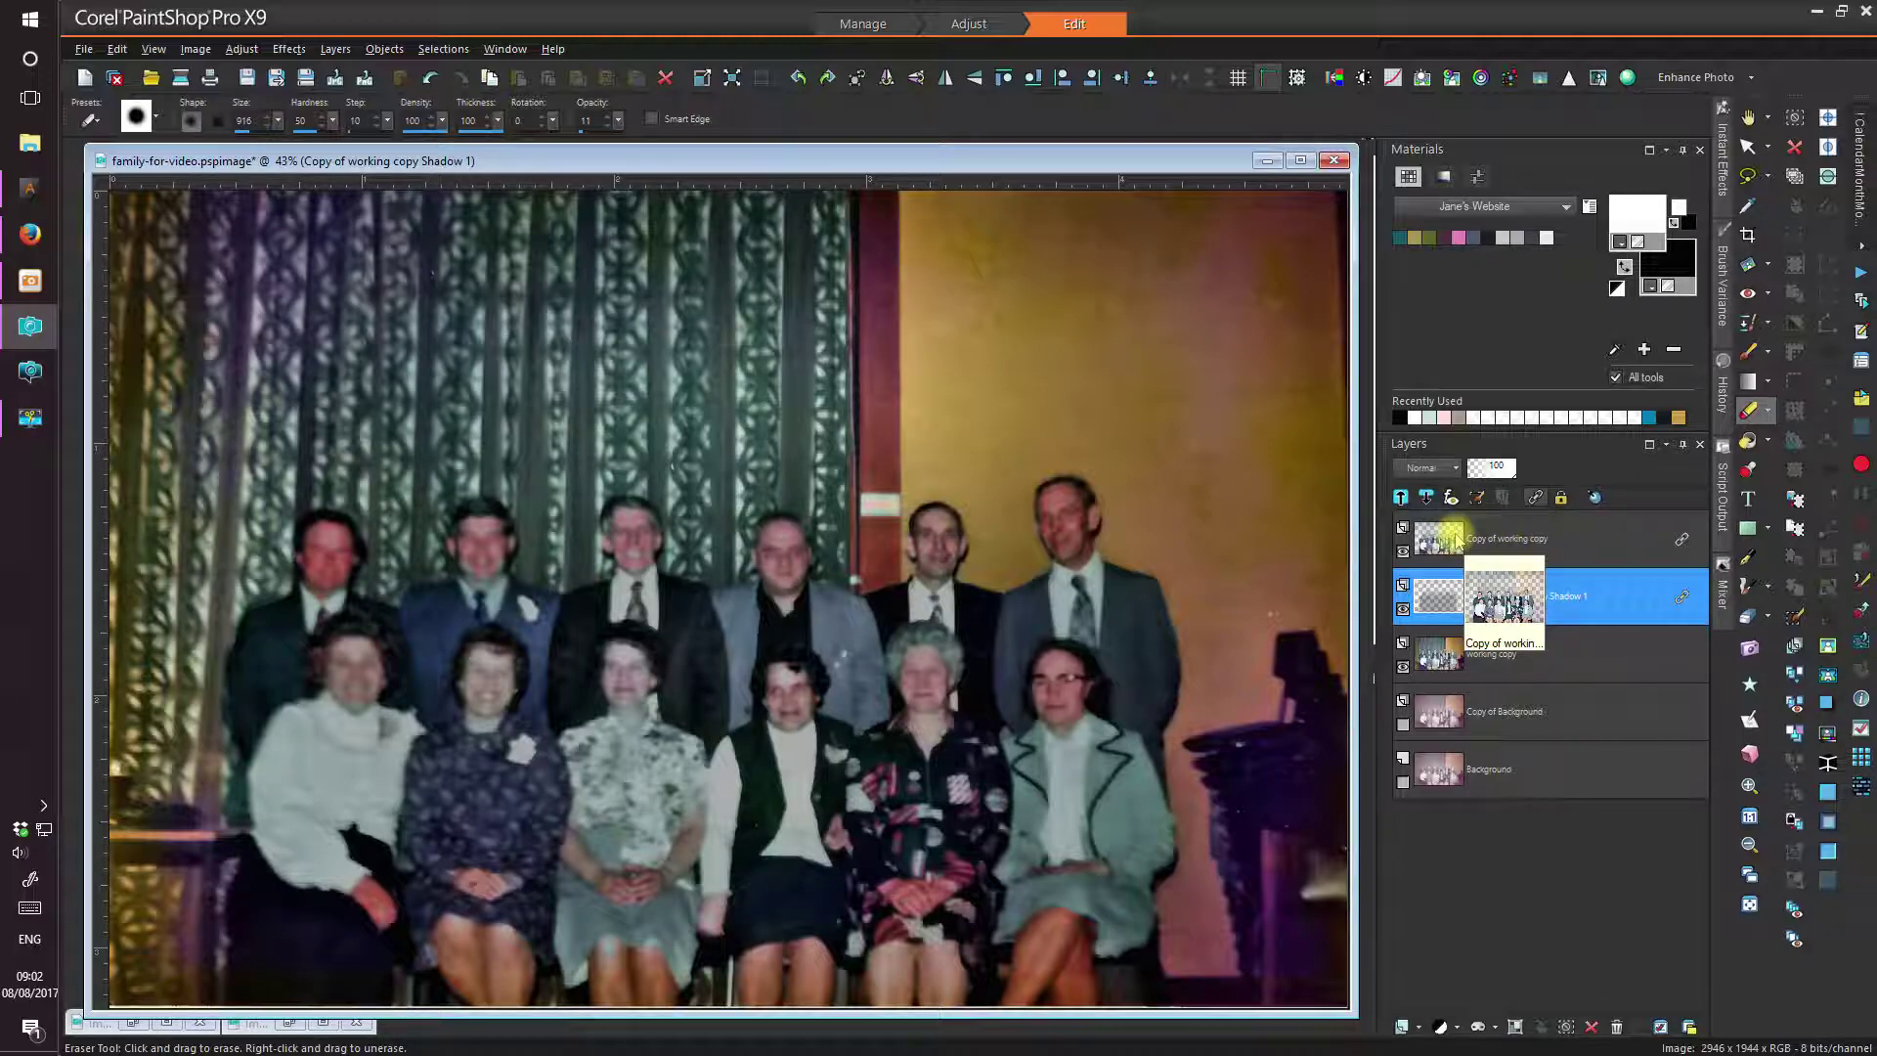
- Clear the shadow over the people on the shadow layer using the inverted Selection #1 alpha channel, and deselect
click(1486, 540)
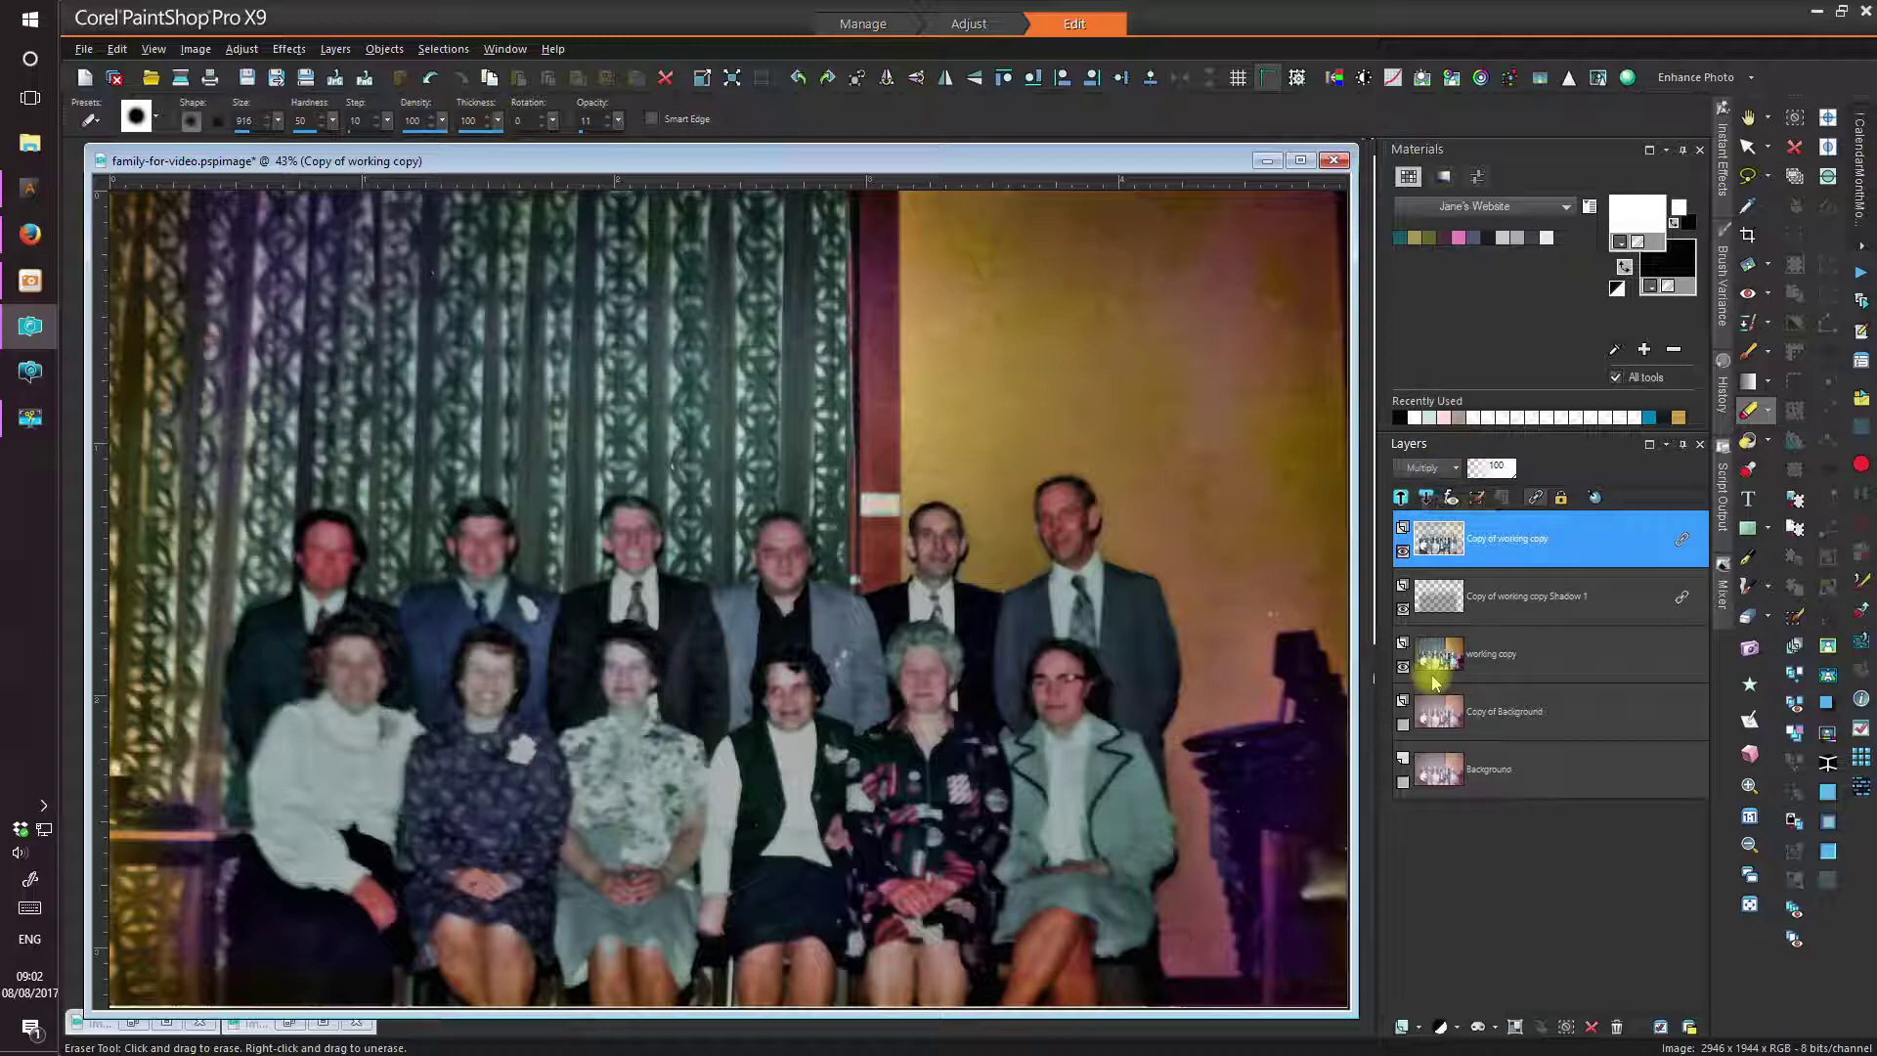
click(1445, 601)
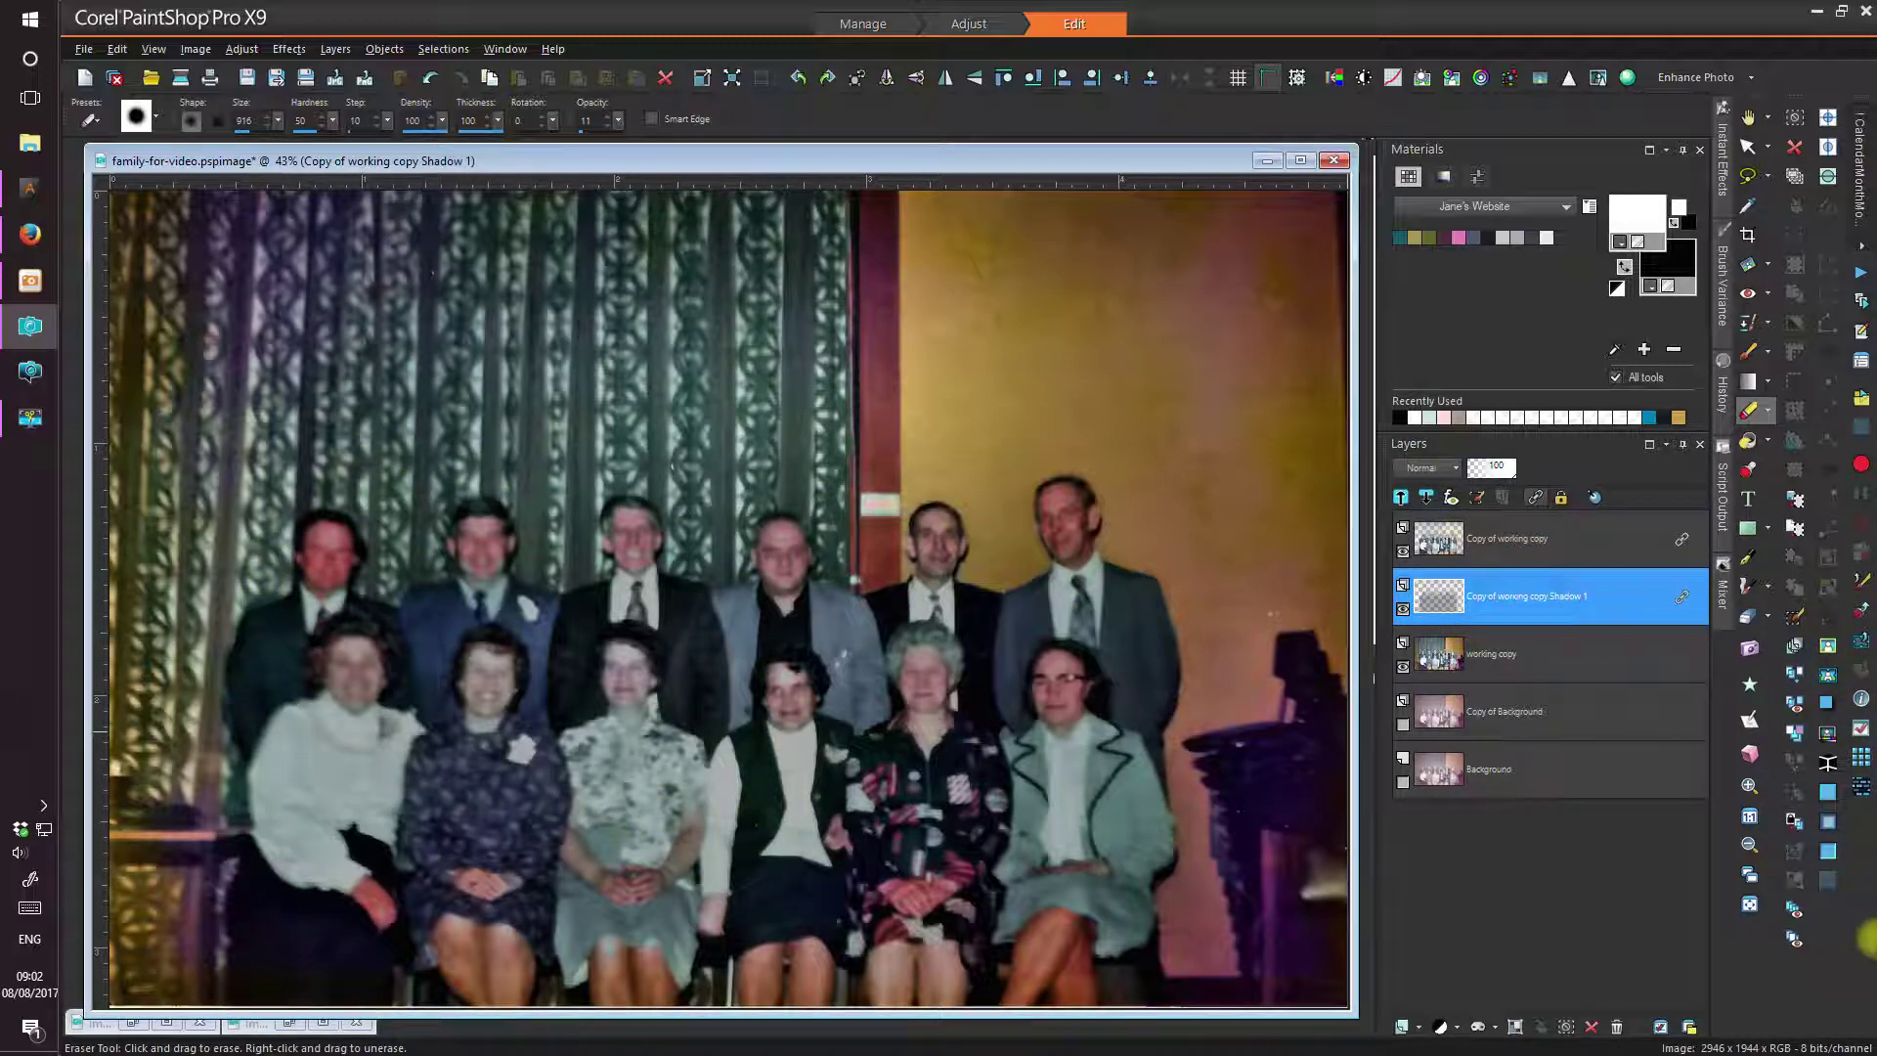
mouse_move(1429, 609)
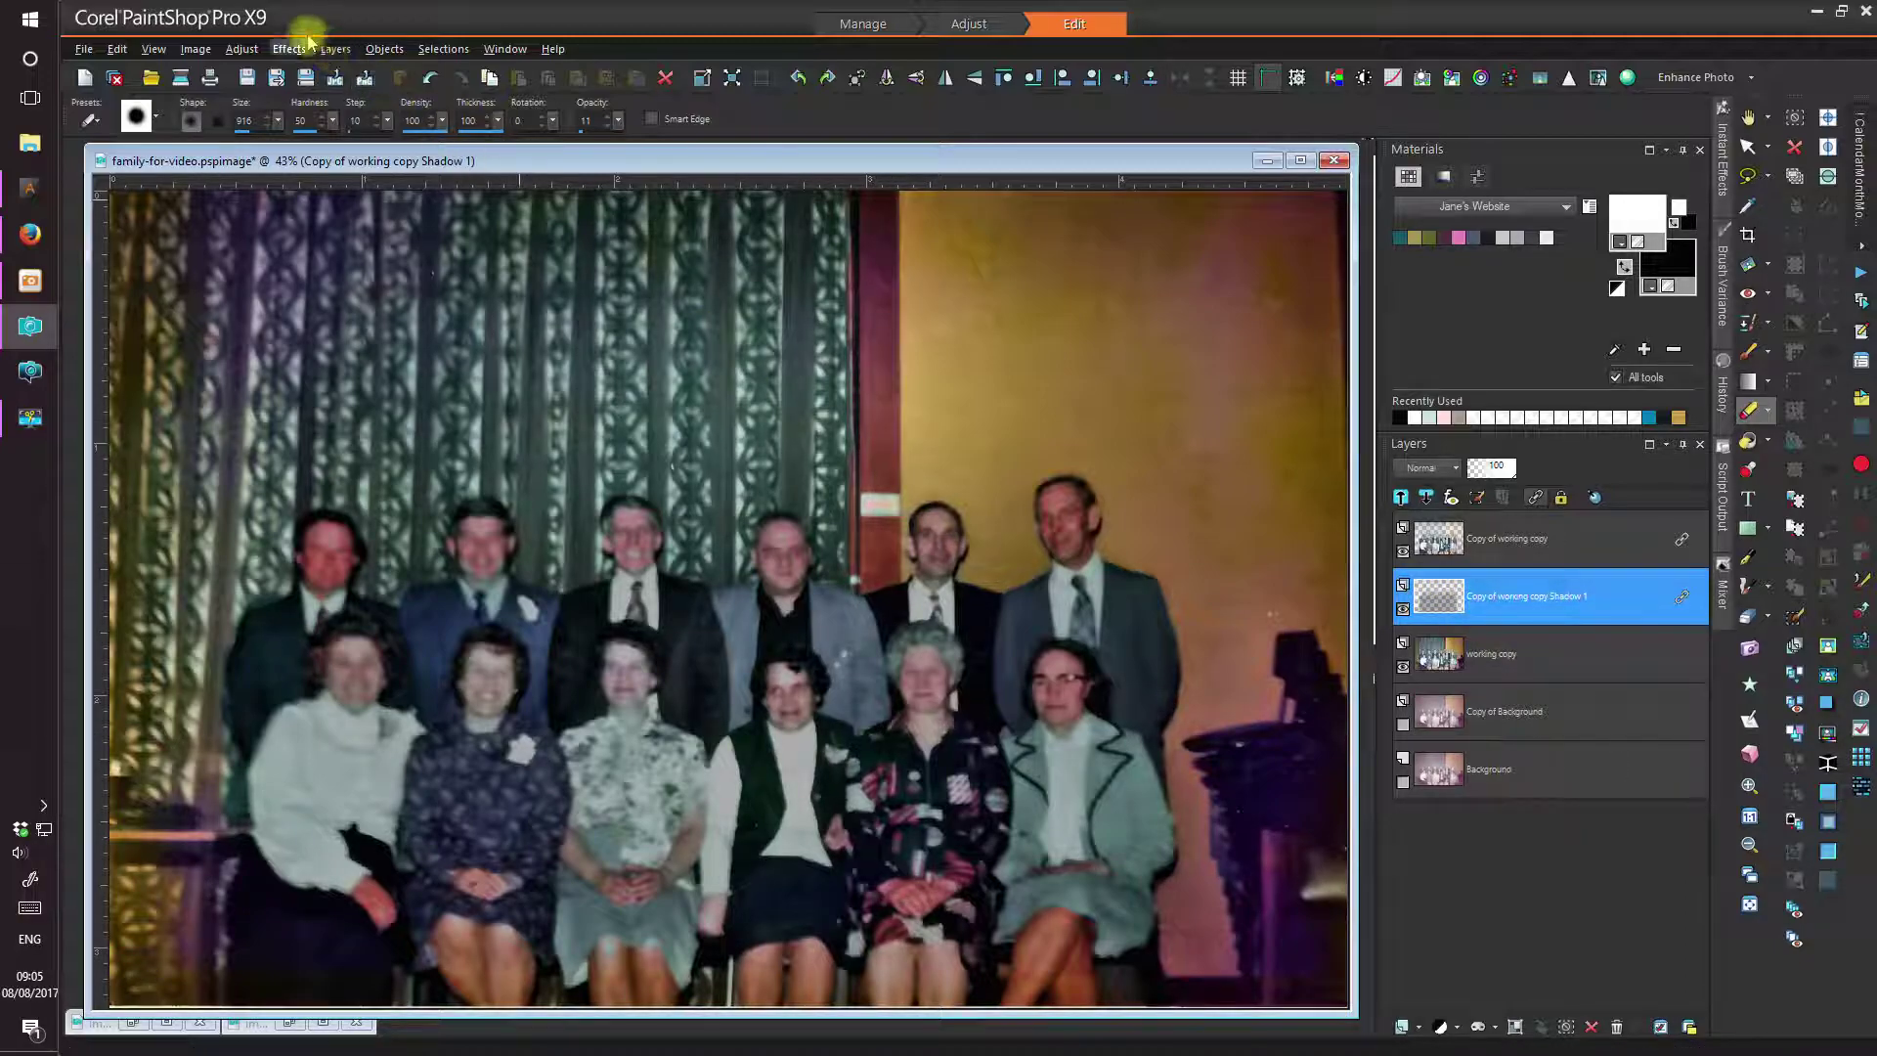
click(442, 49)
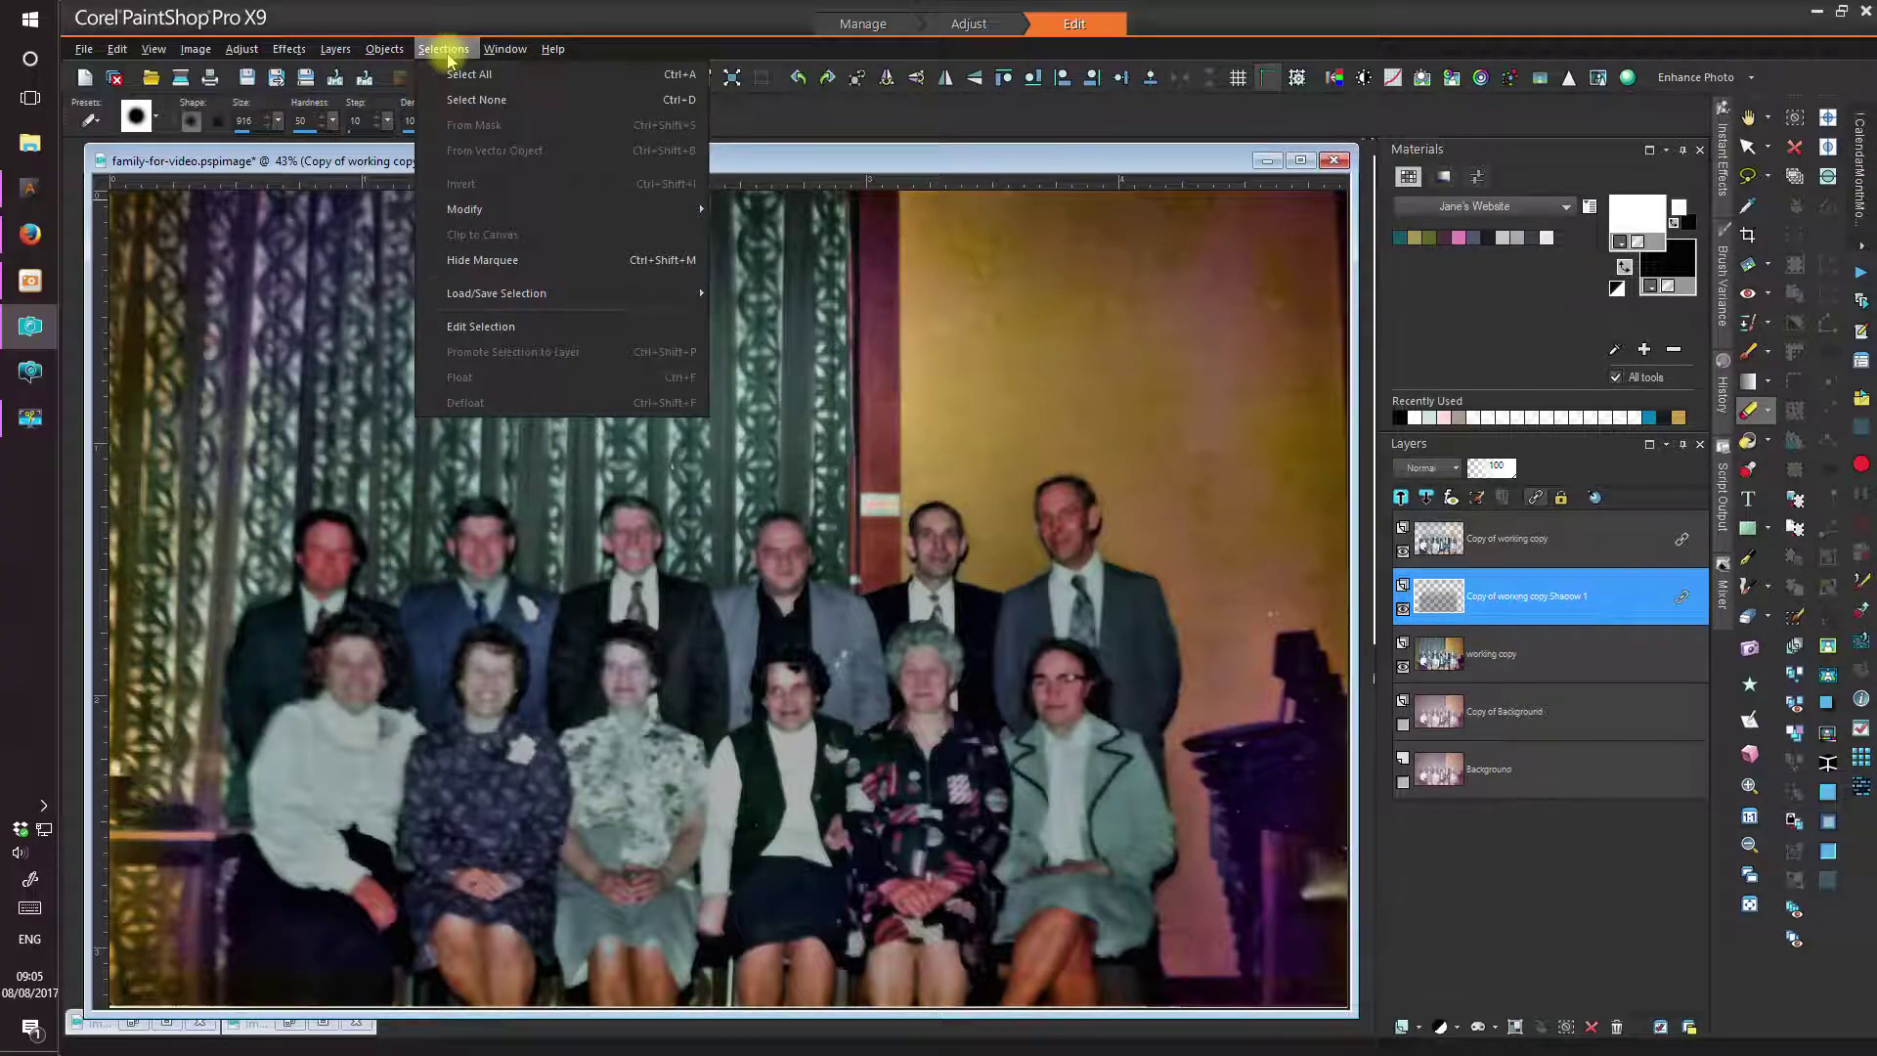
mouse_move(494, 293)
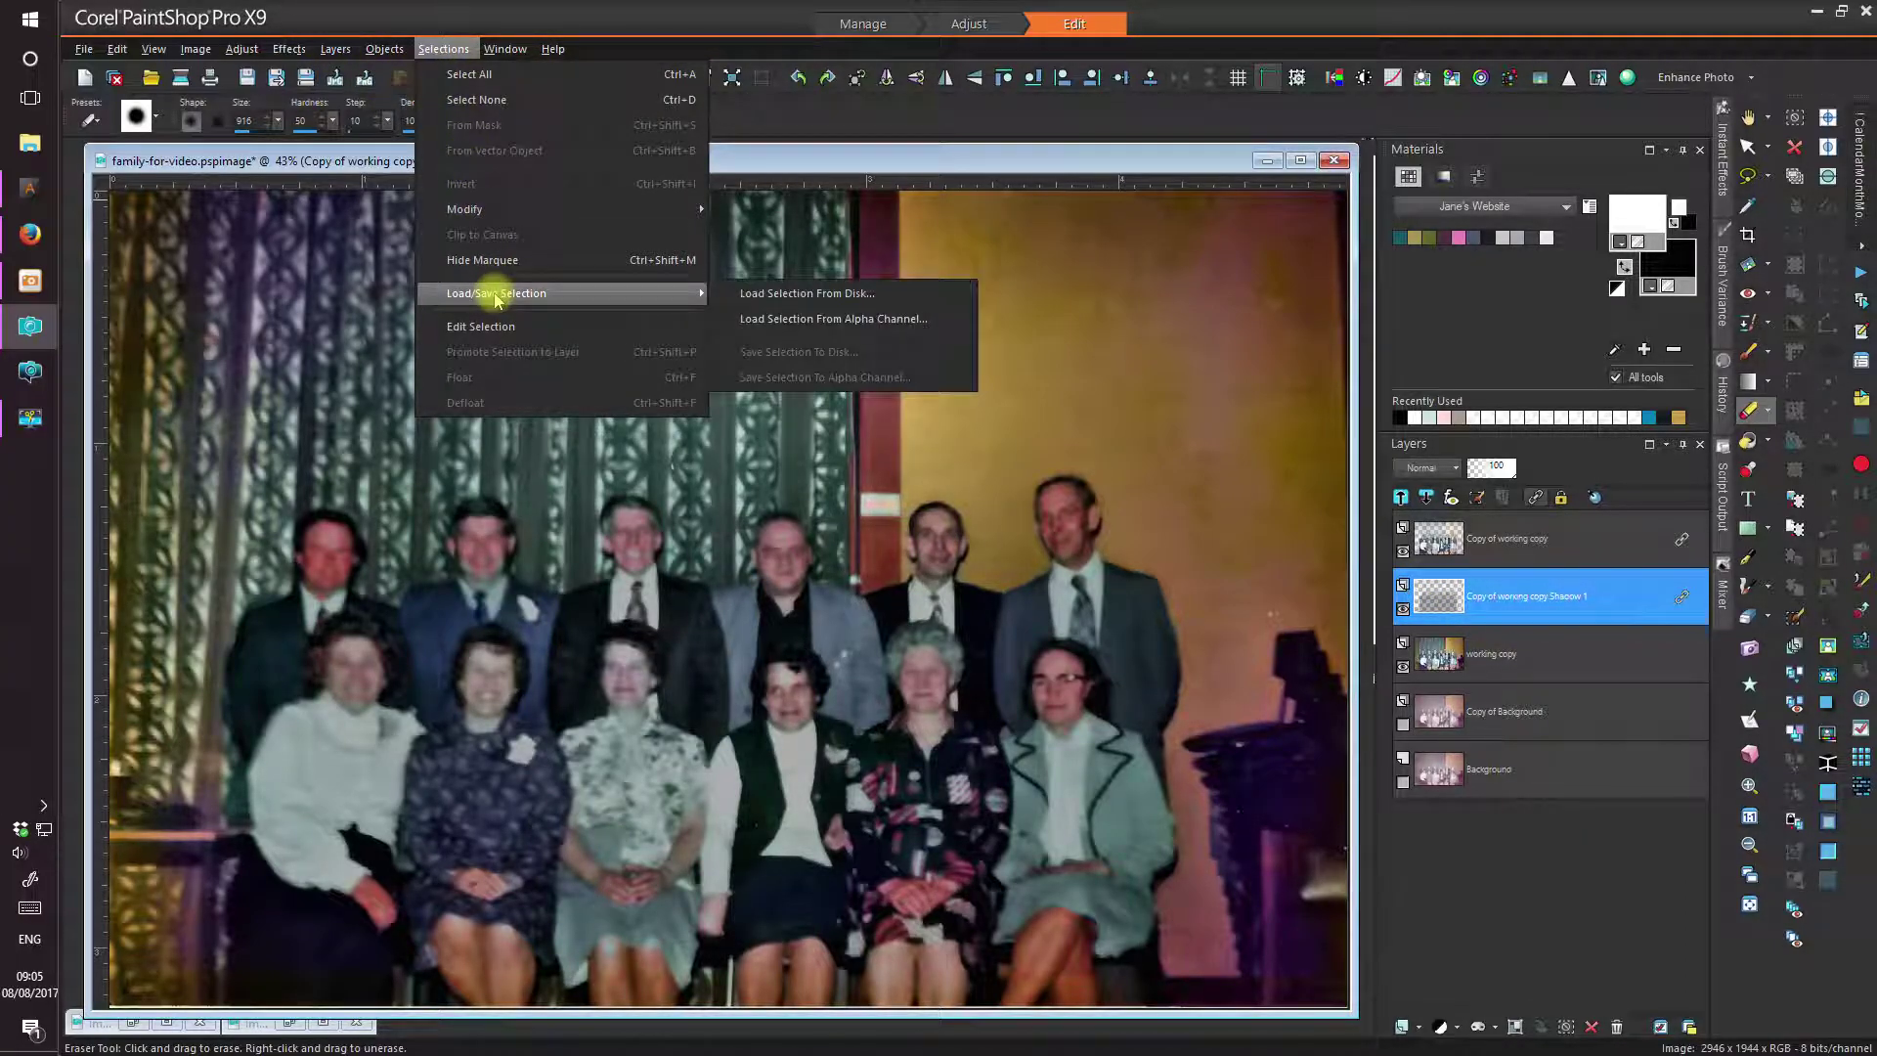
click(807, 323)
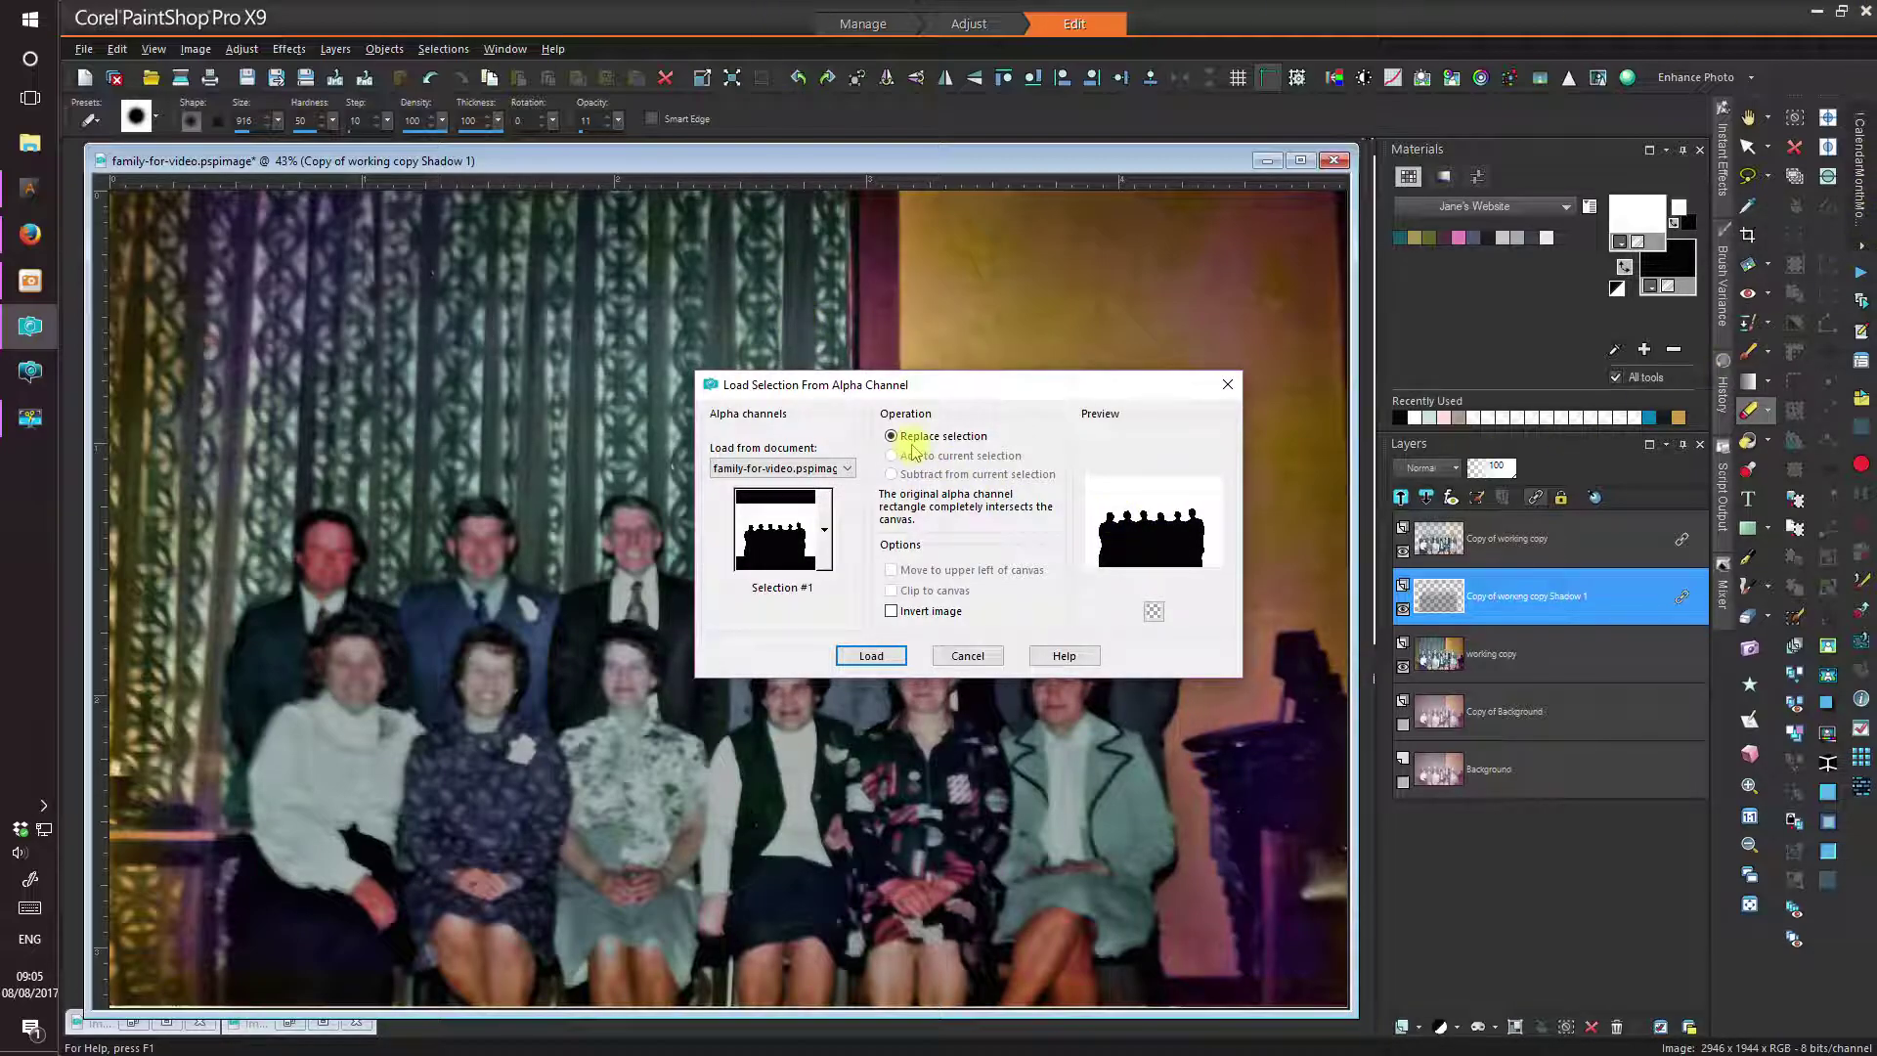
click(893, 612)
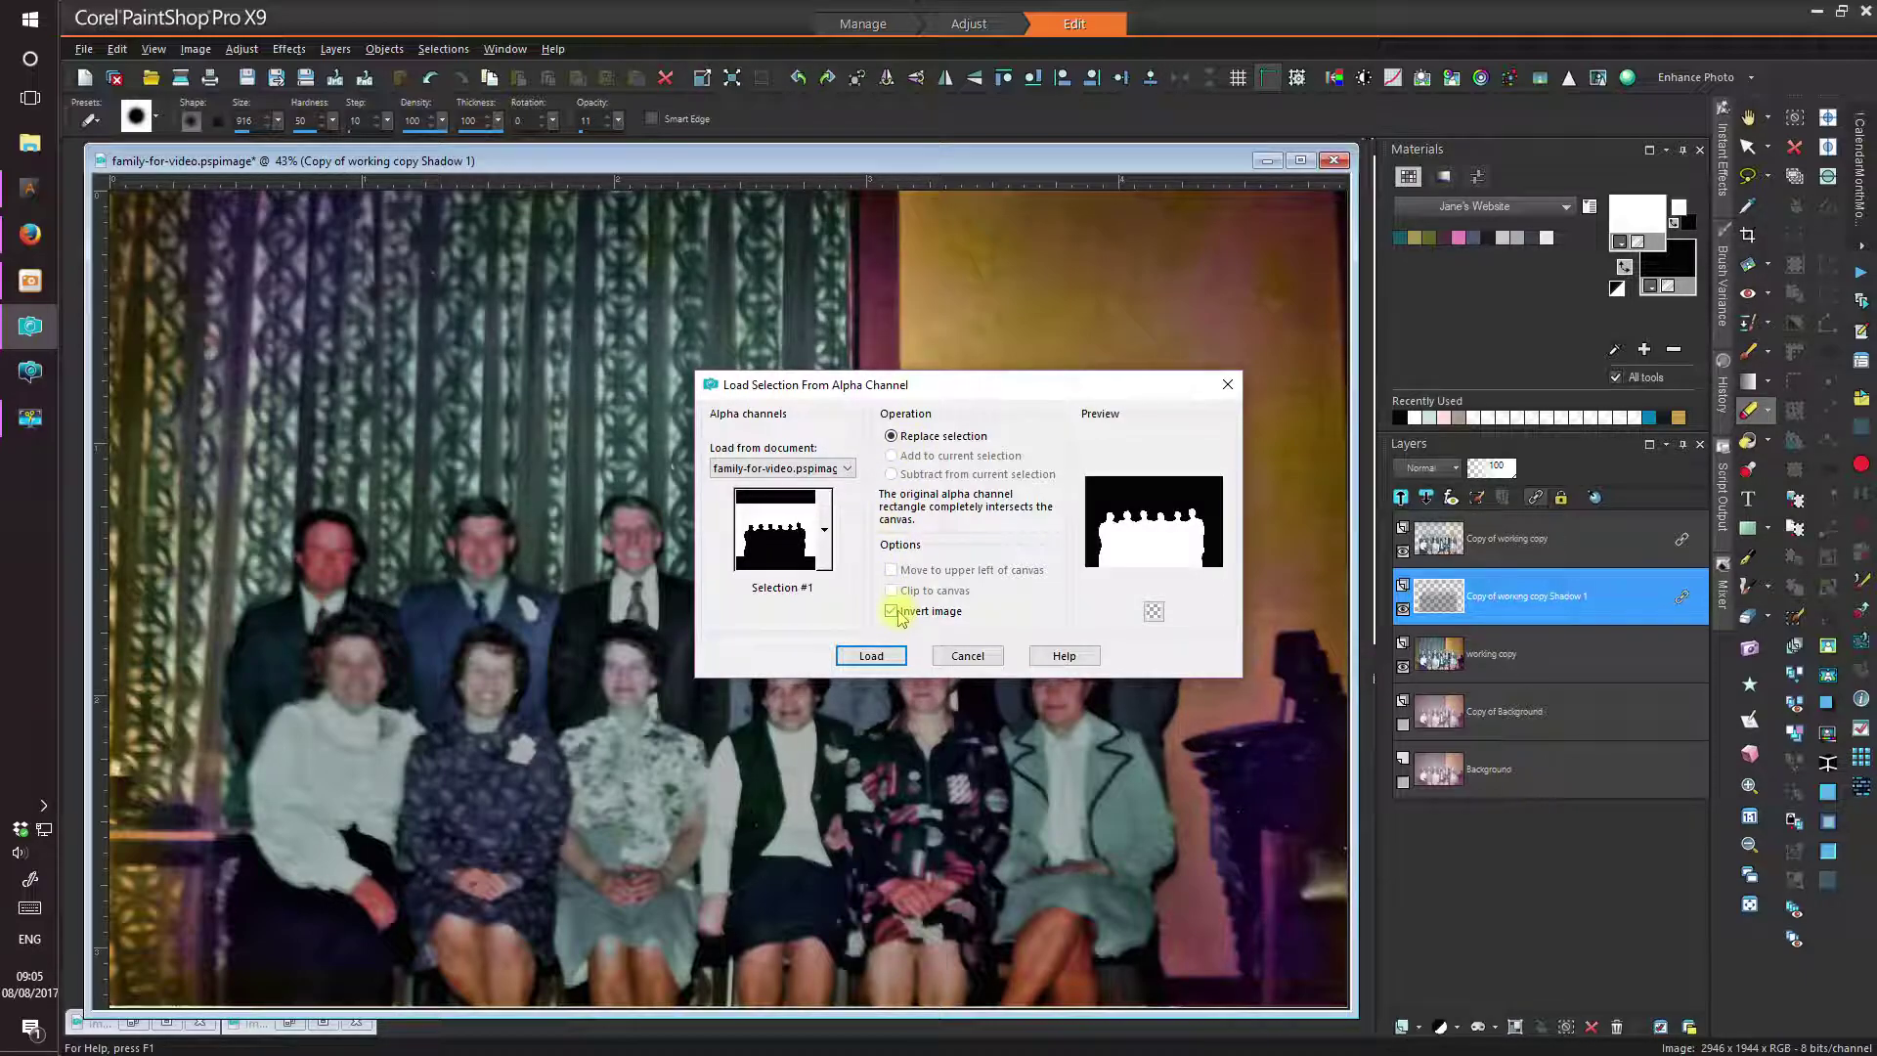
click(873, 657)
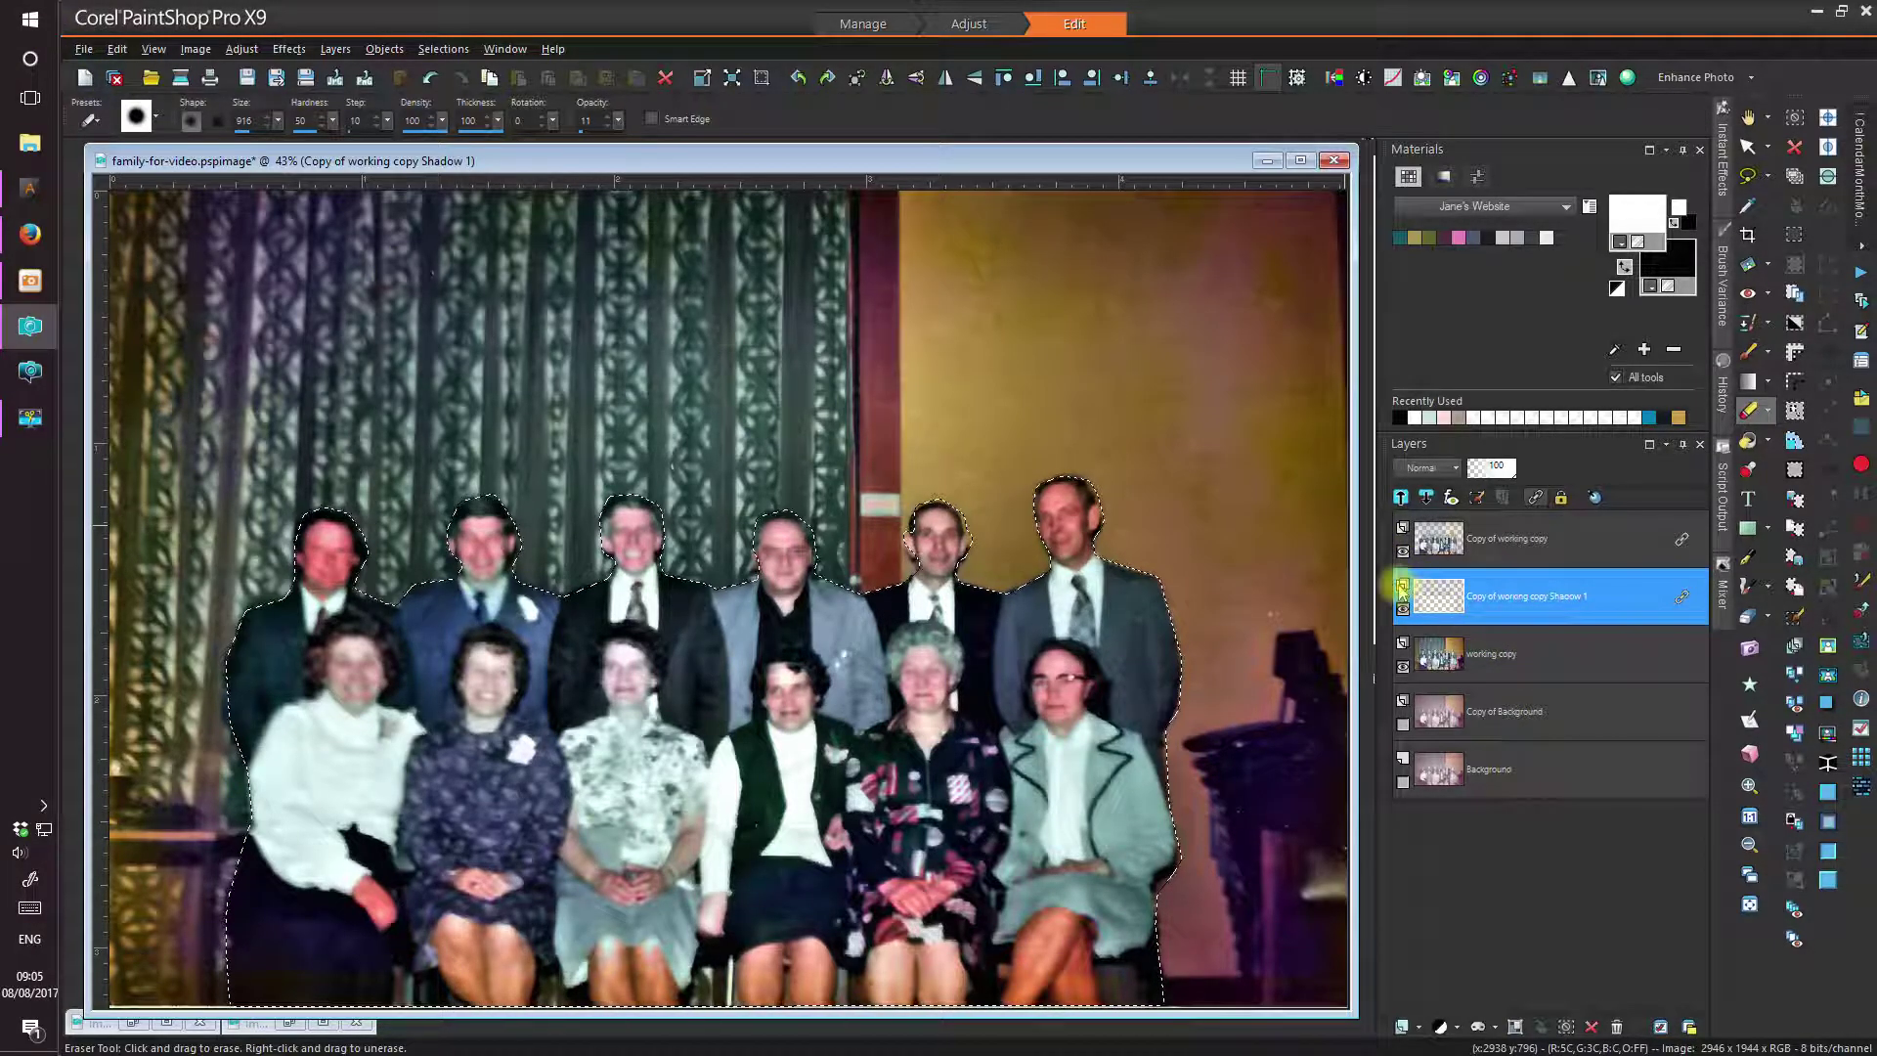
mouse_move(1466, 597)
mouse_move(1481, 741)
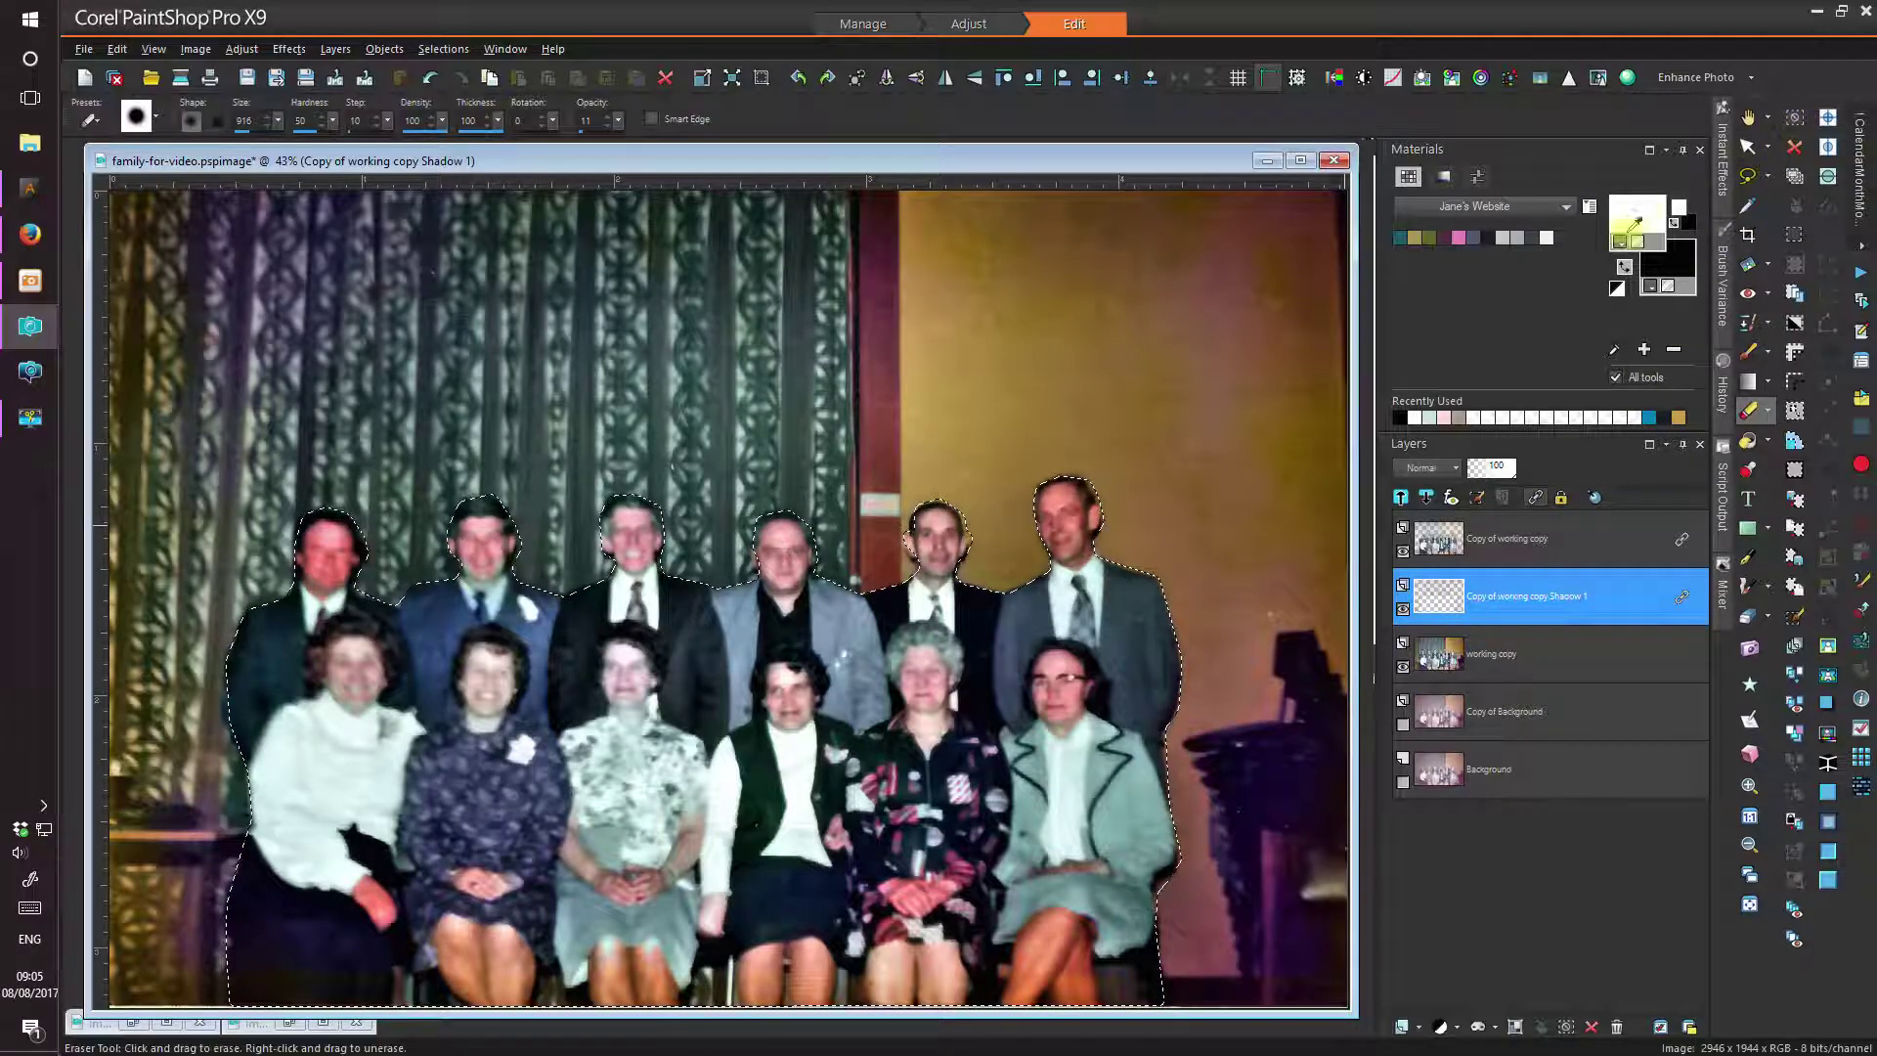
click(438, 49)
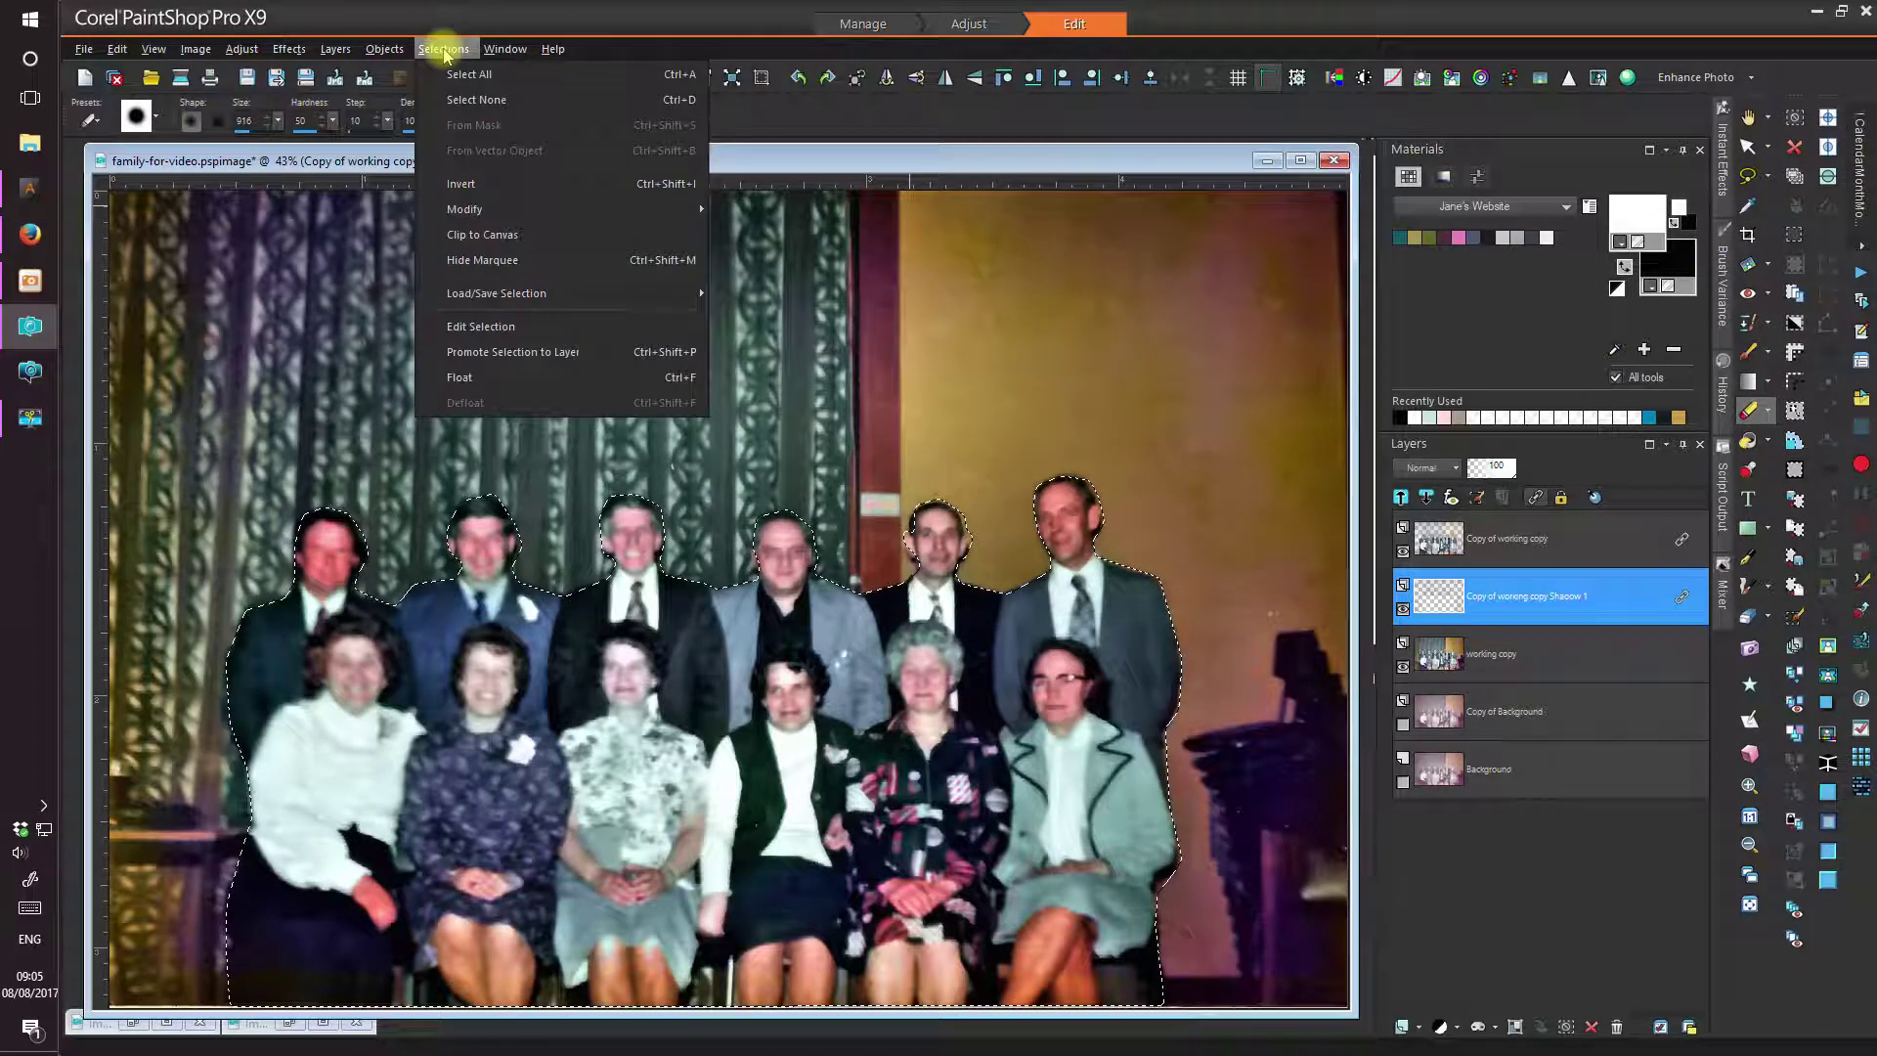
click(437, 99)
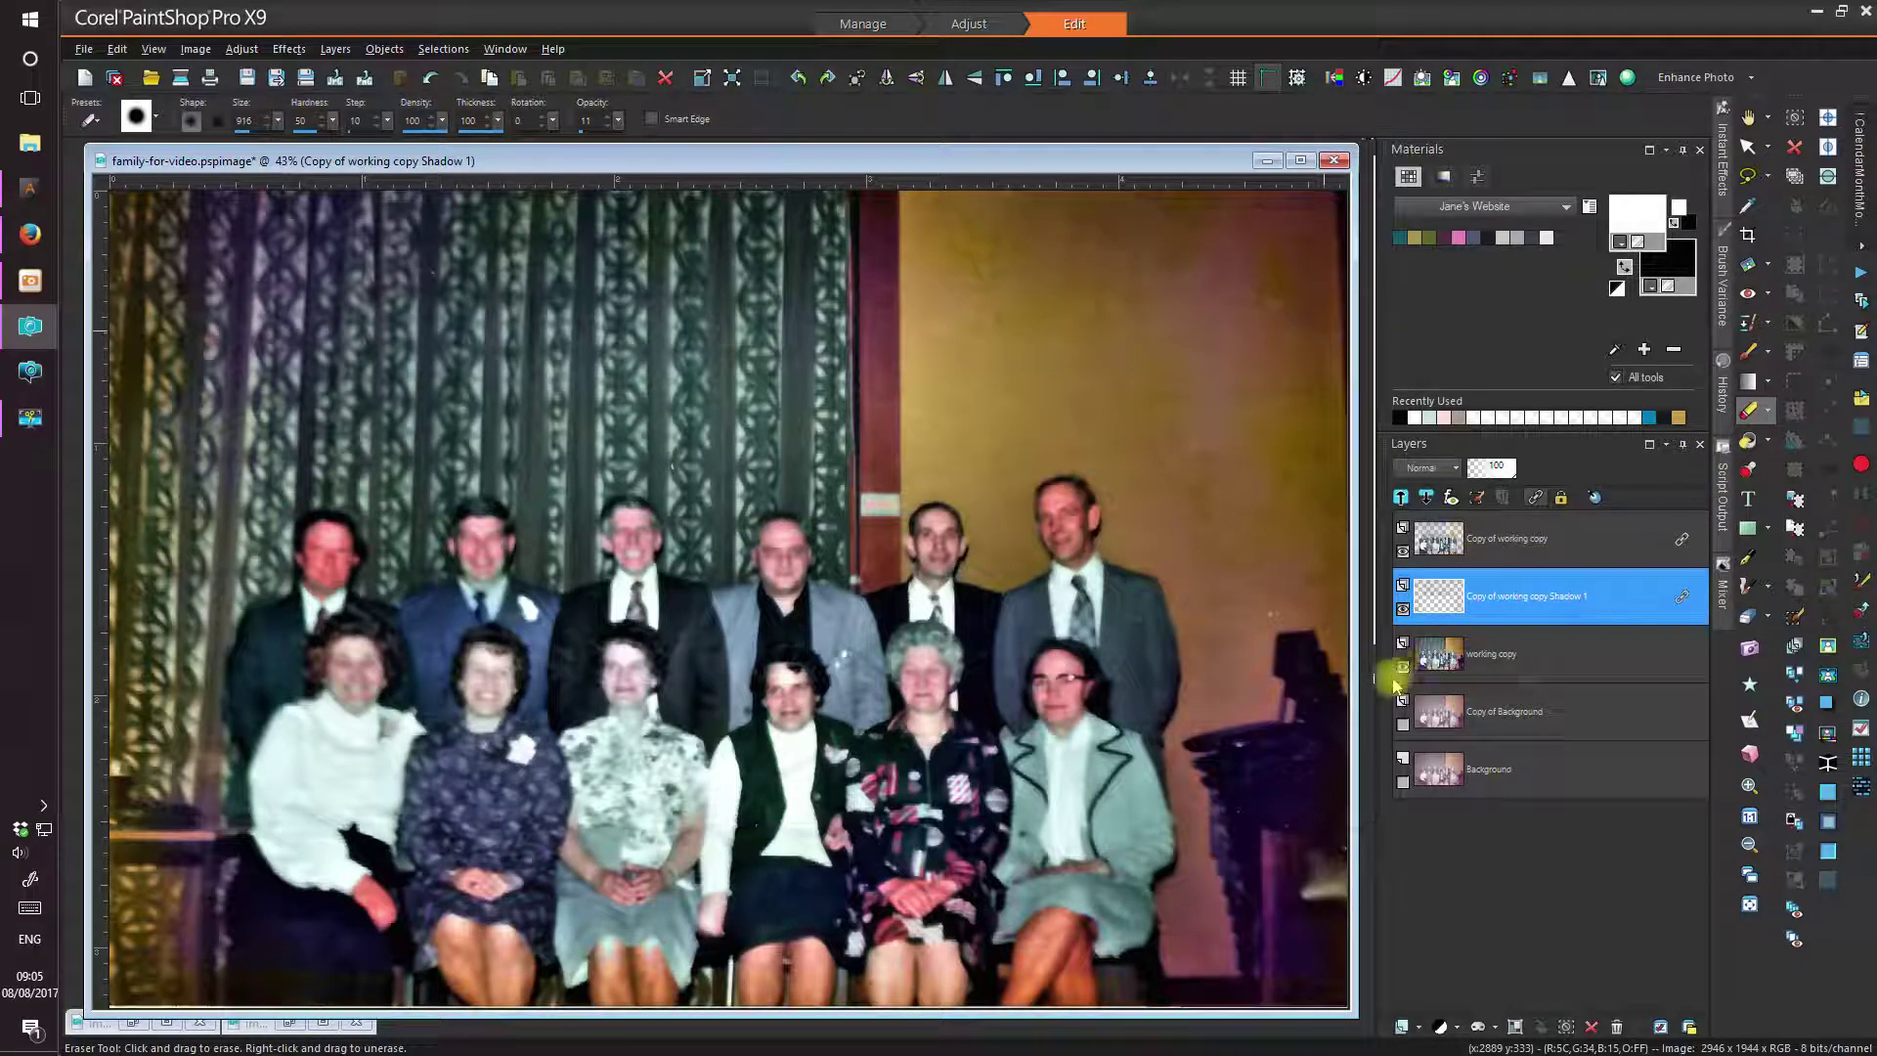
- Temporarily hide the working copy and the Multiply copy to examine the shadow layer on its own
click(1403, 666)
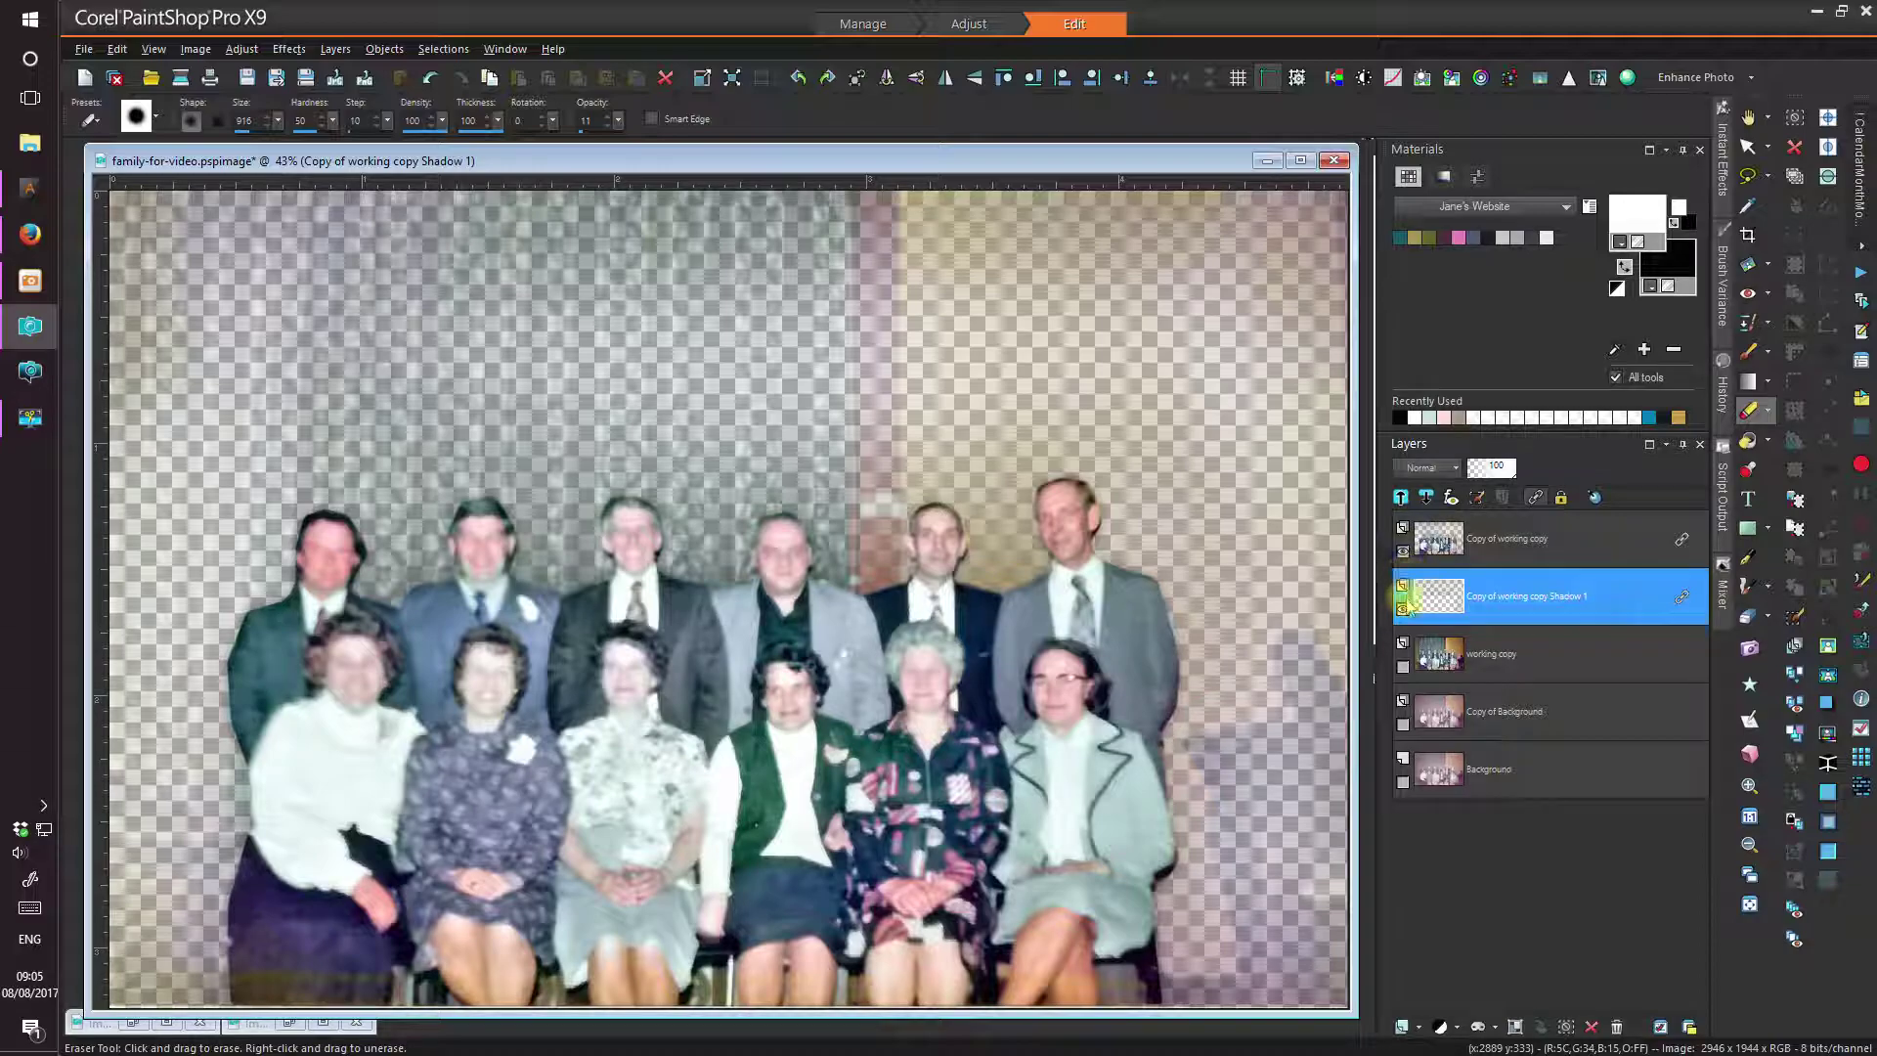
click(1404, 552)
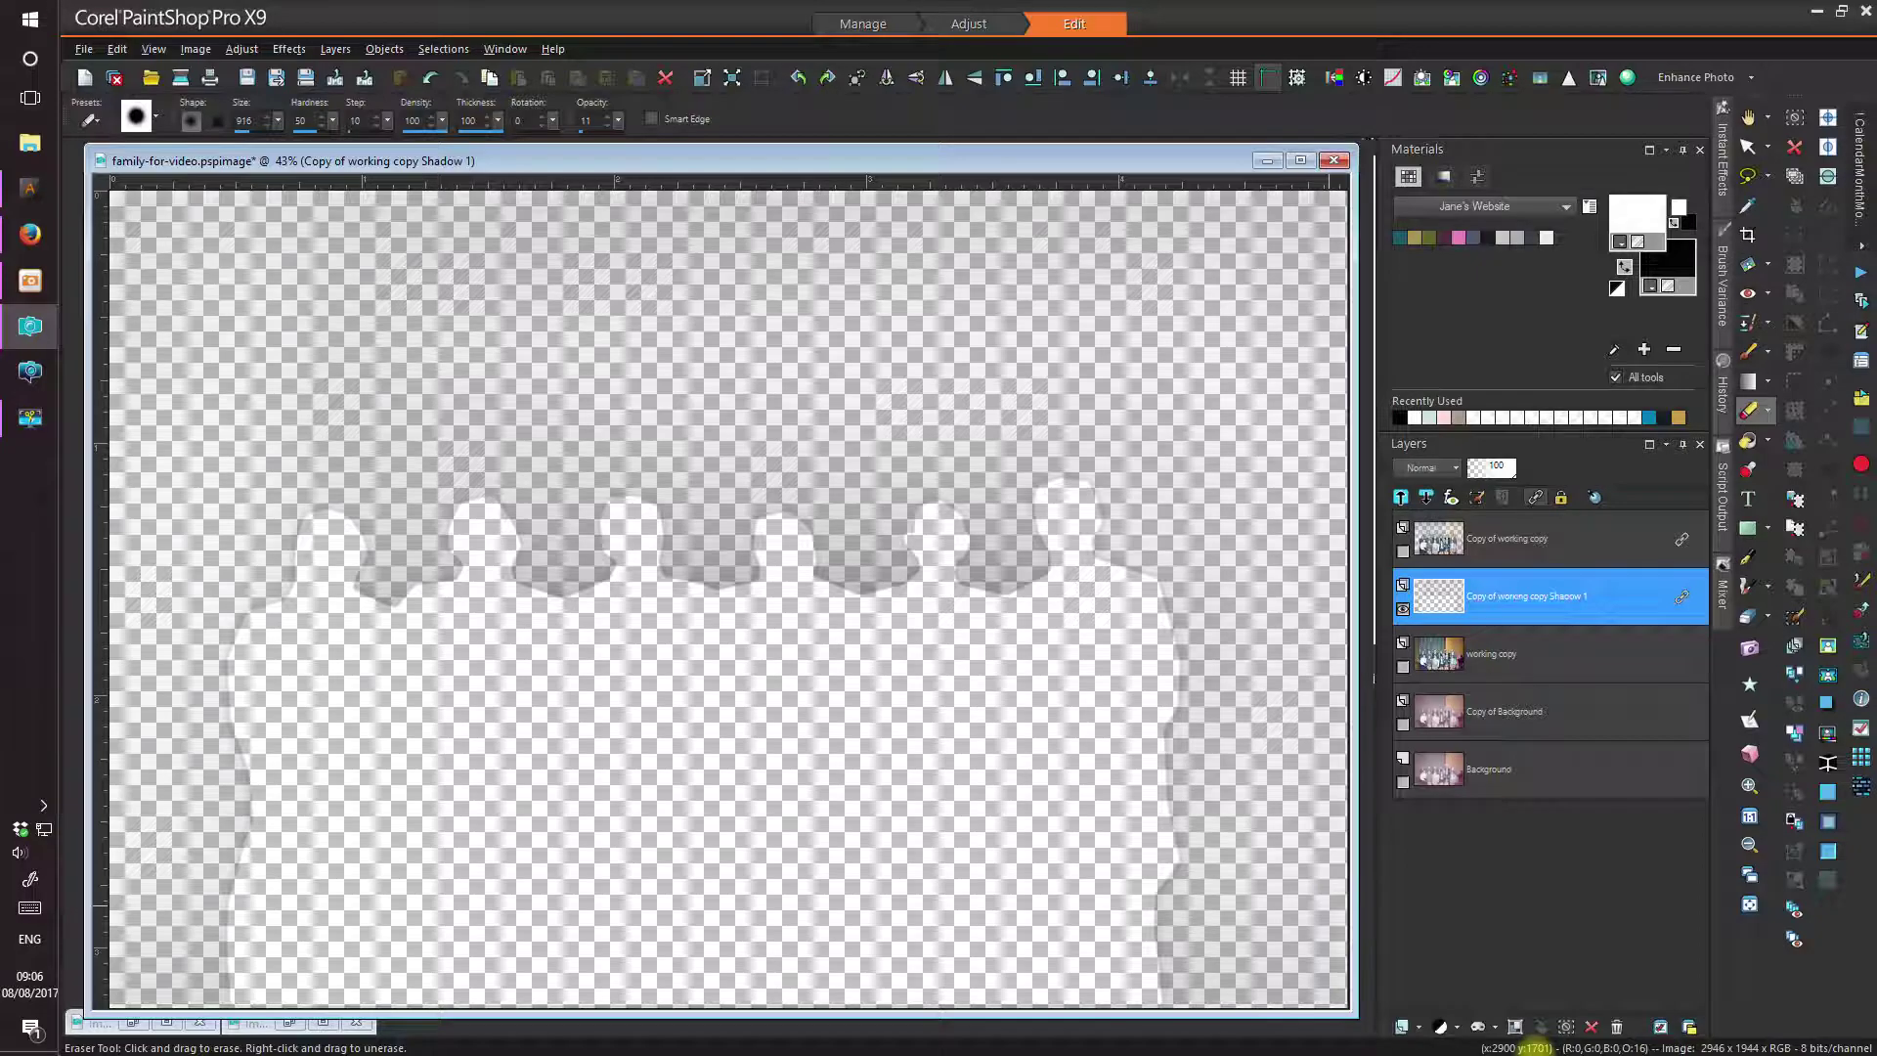
click(1404, 553)
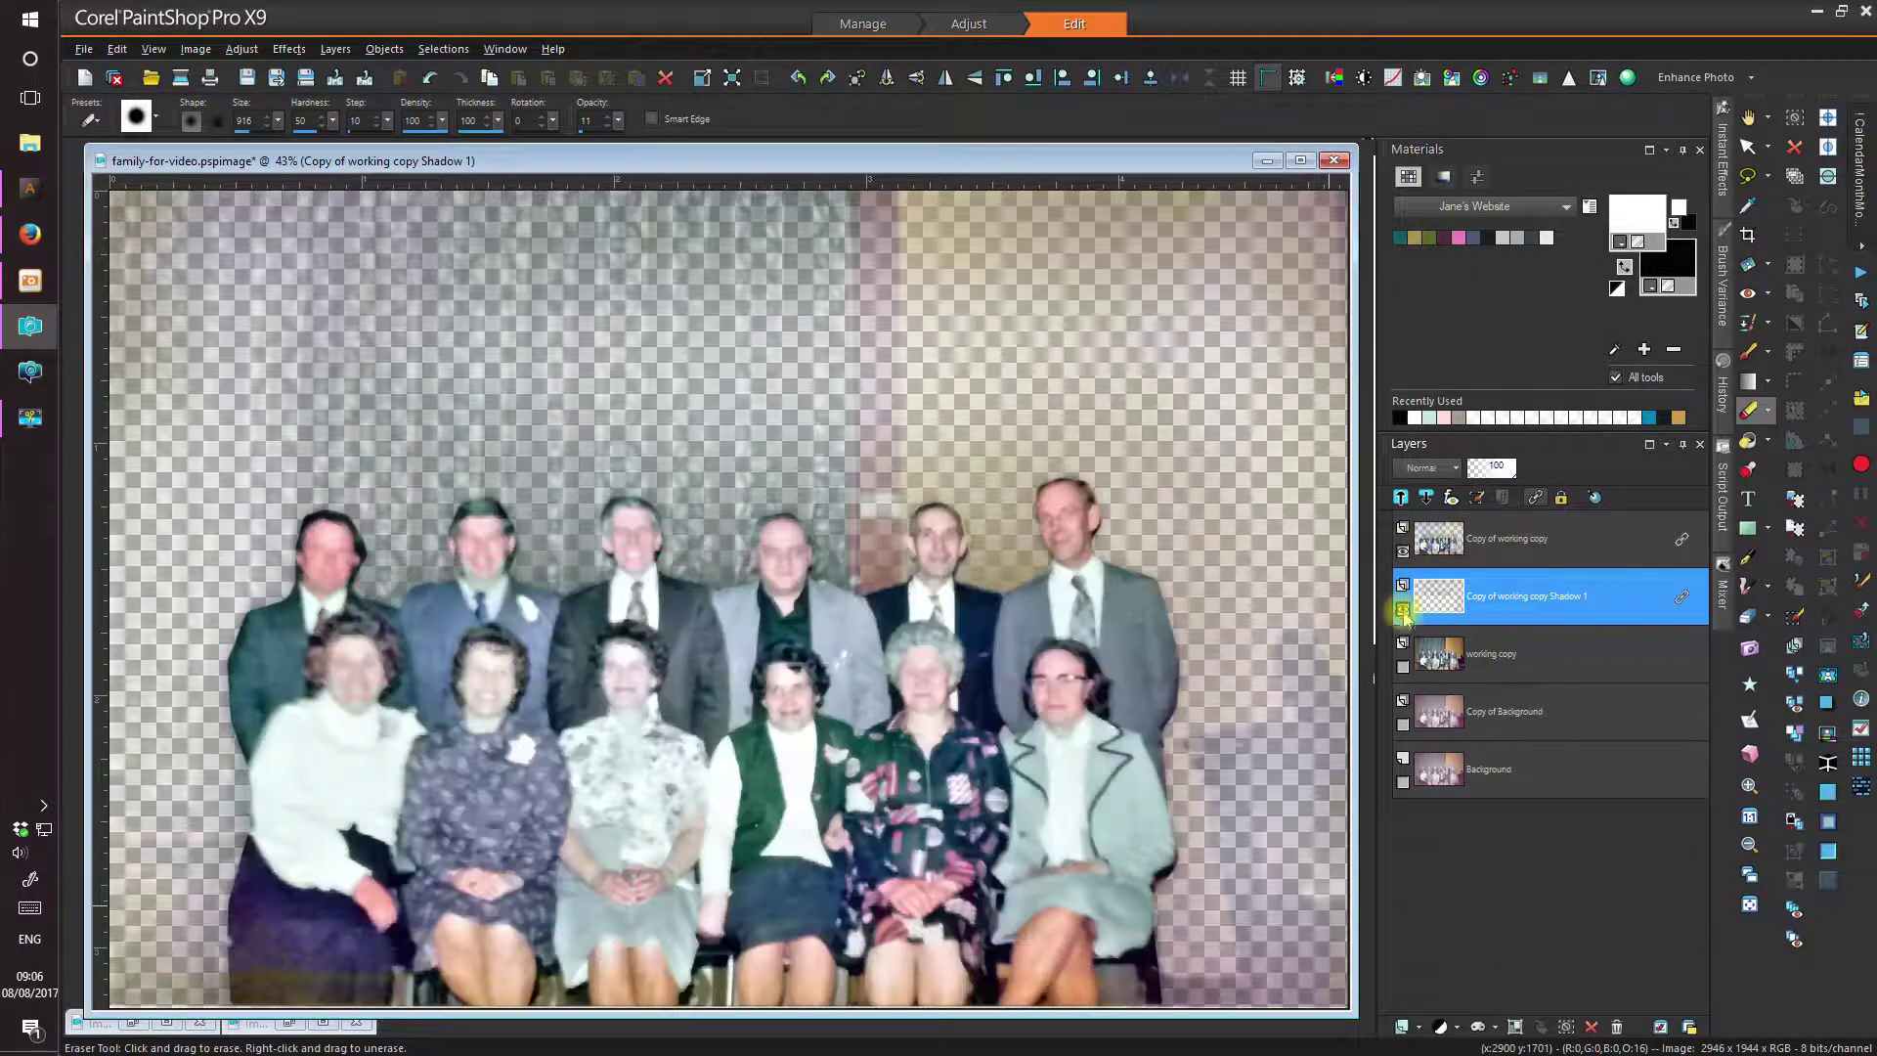
click(1405, 665)
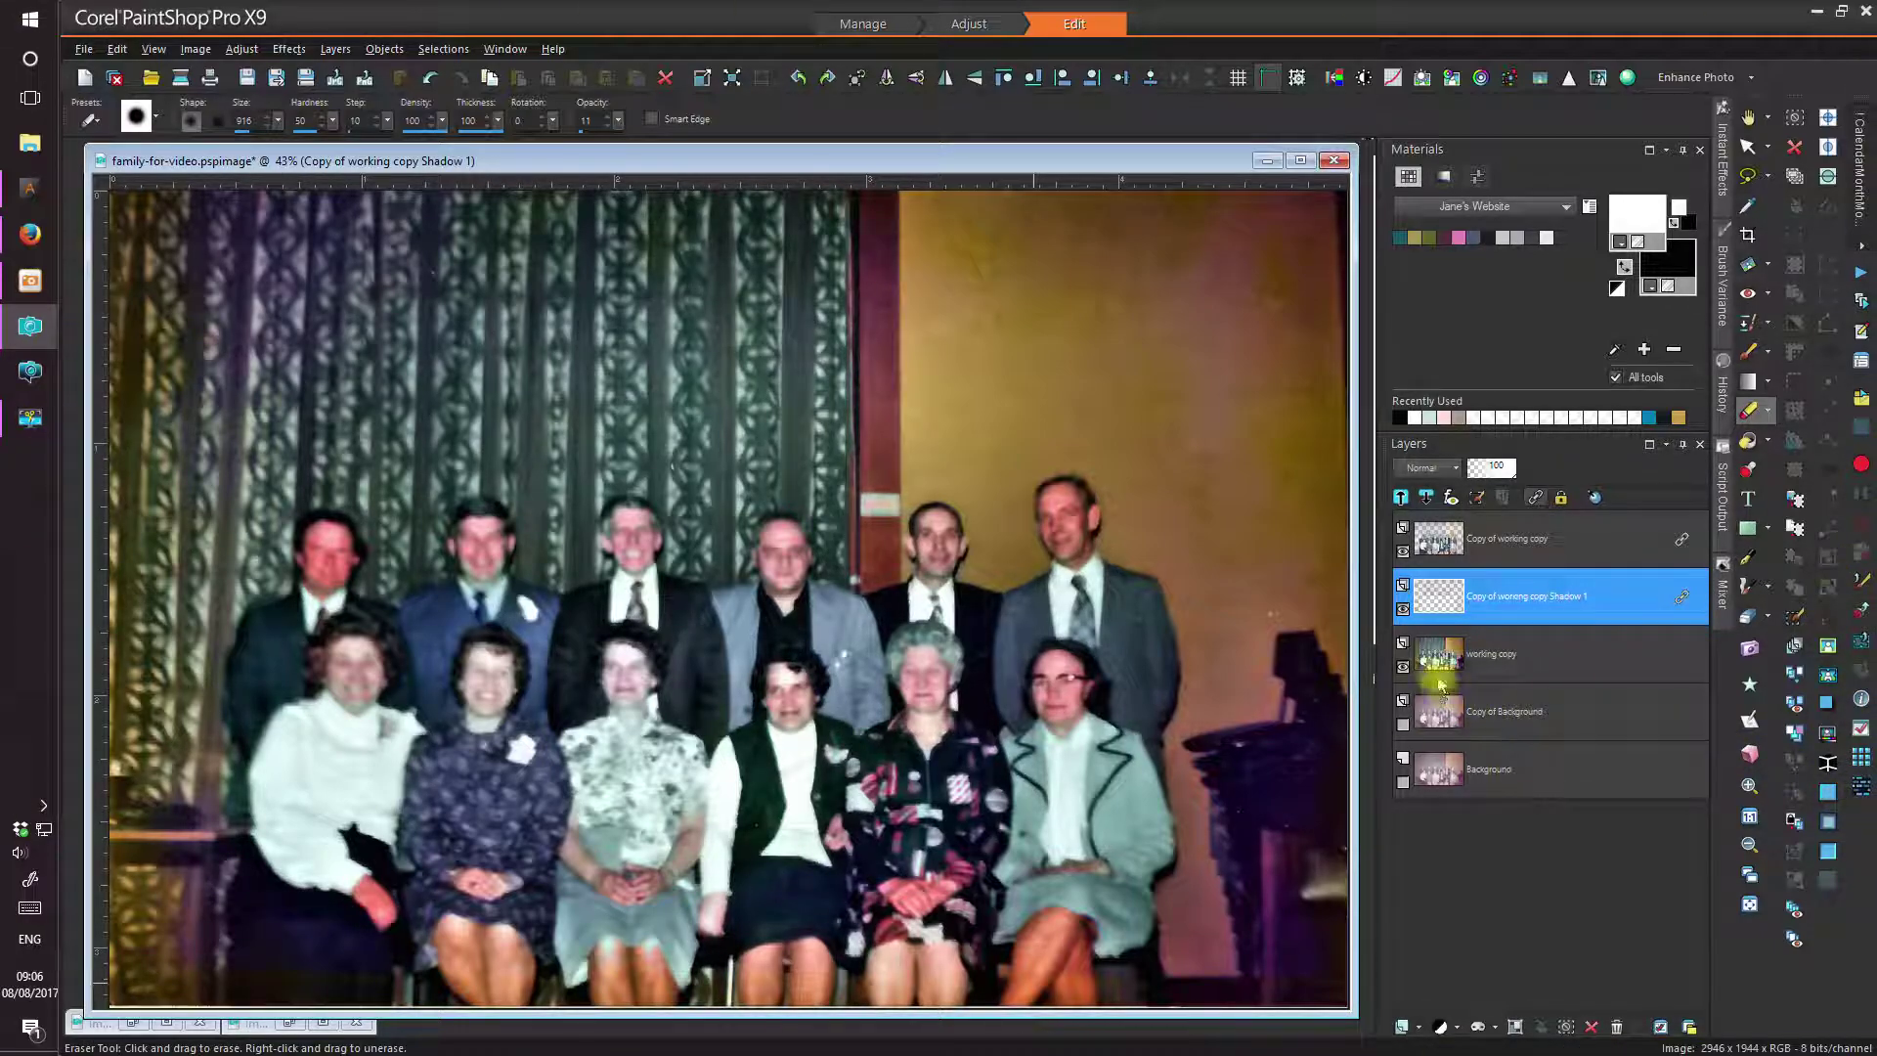
- Merge the working copy, the shadow layer and the Multiply copy into a new layer, and name it Merged #1
click(1445, 650)
ctrl+click(1485, 598)
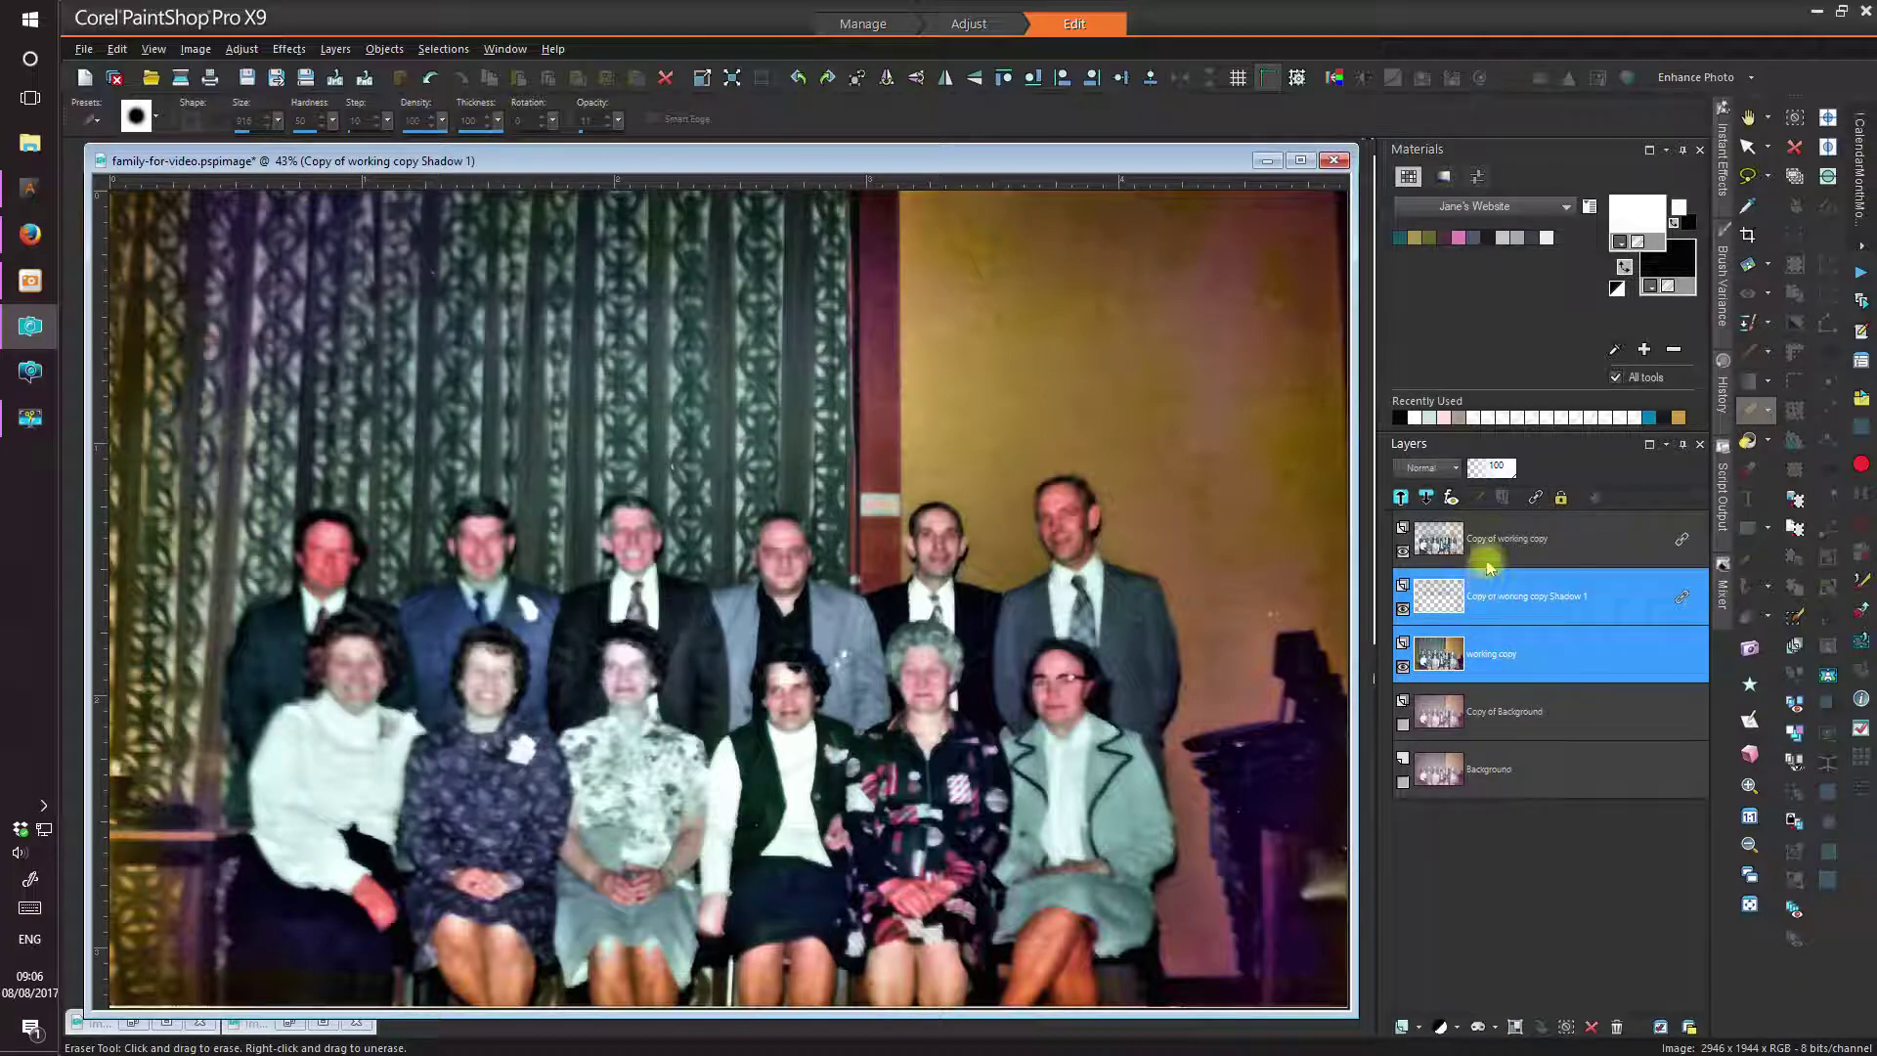
ctrl+click(1487, 553)
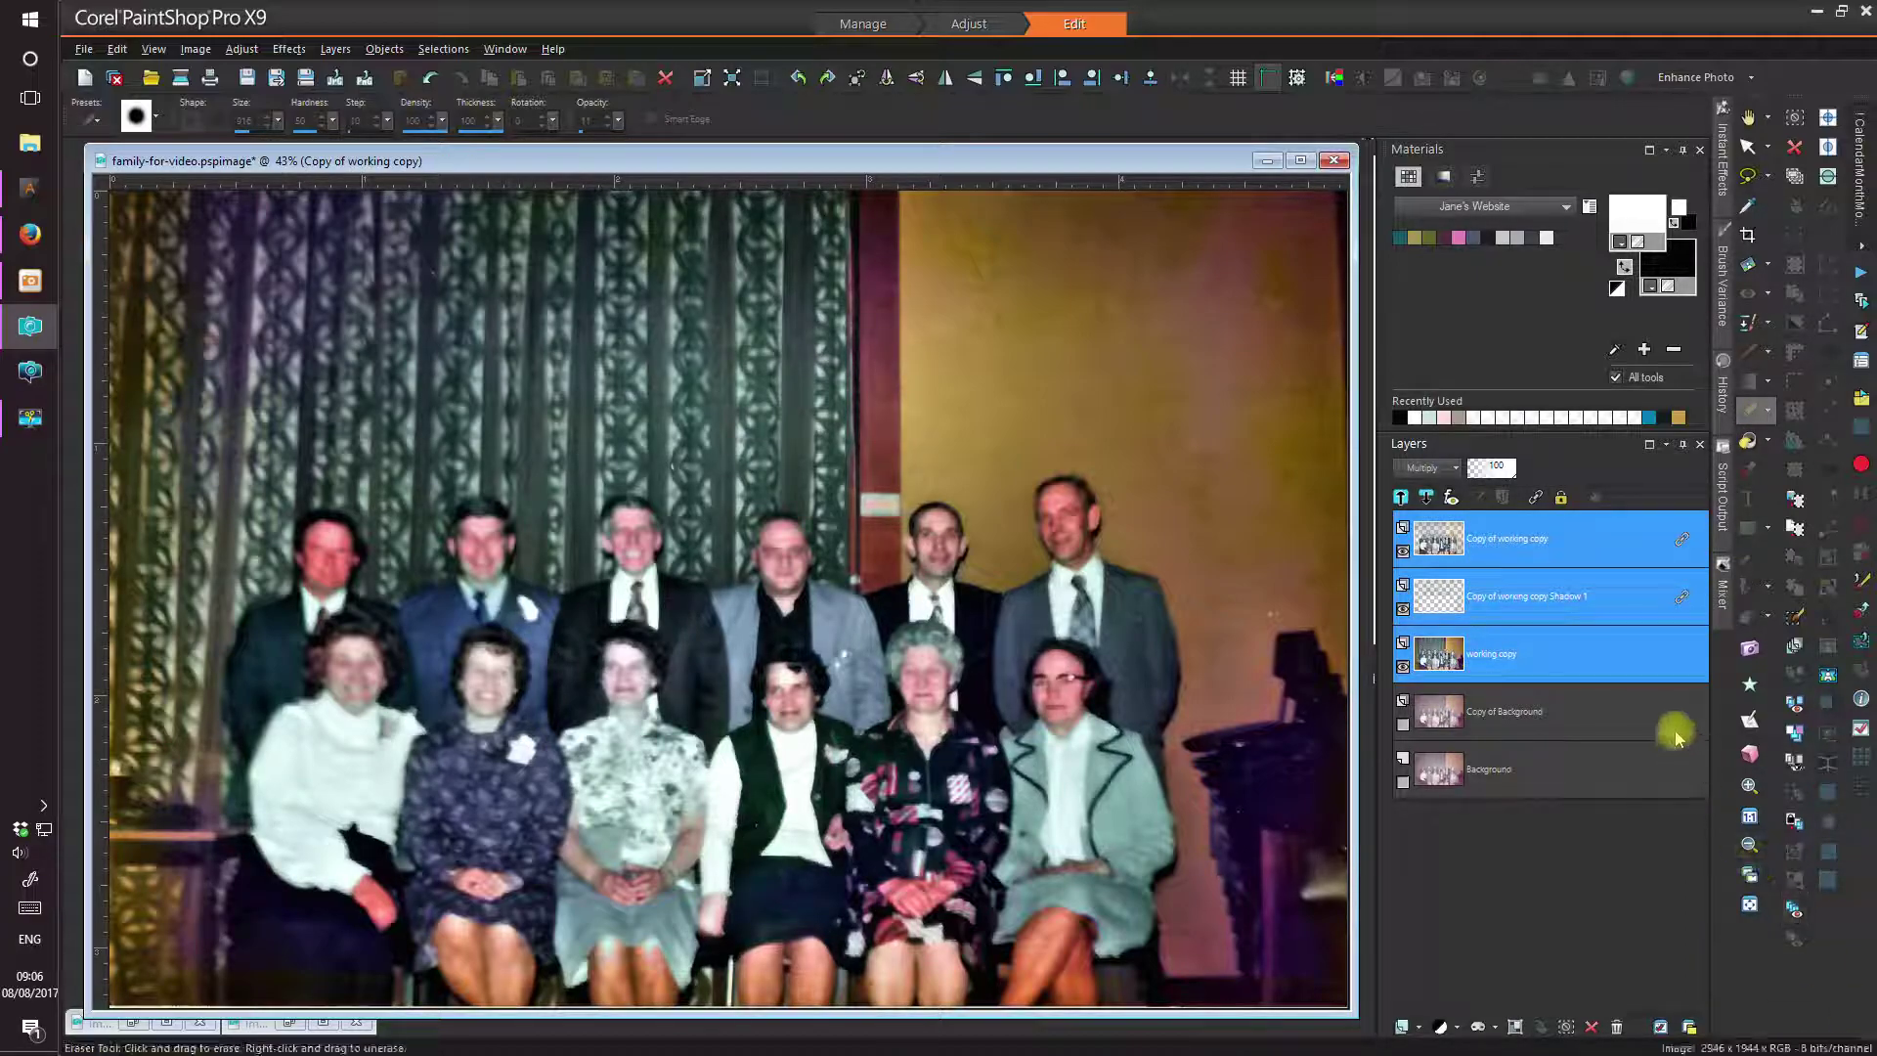
right_click(1575, 661)
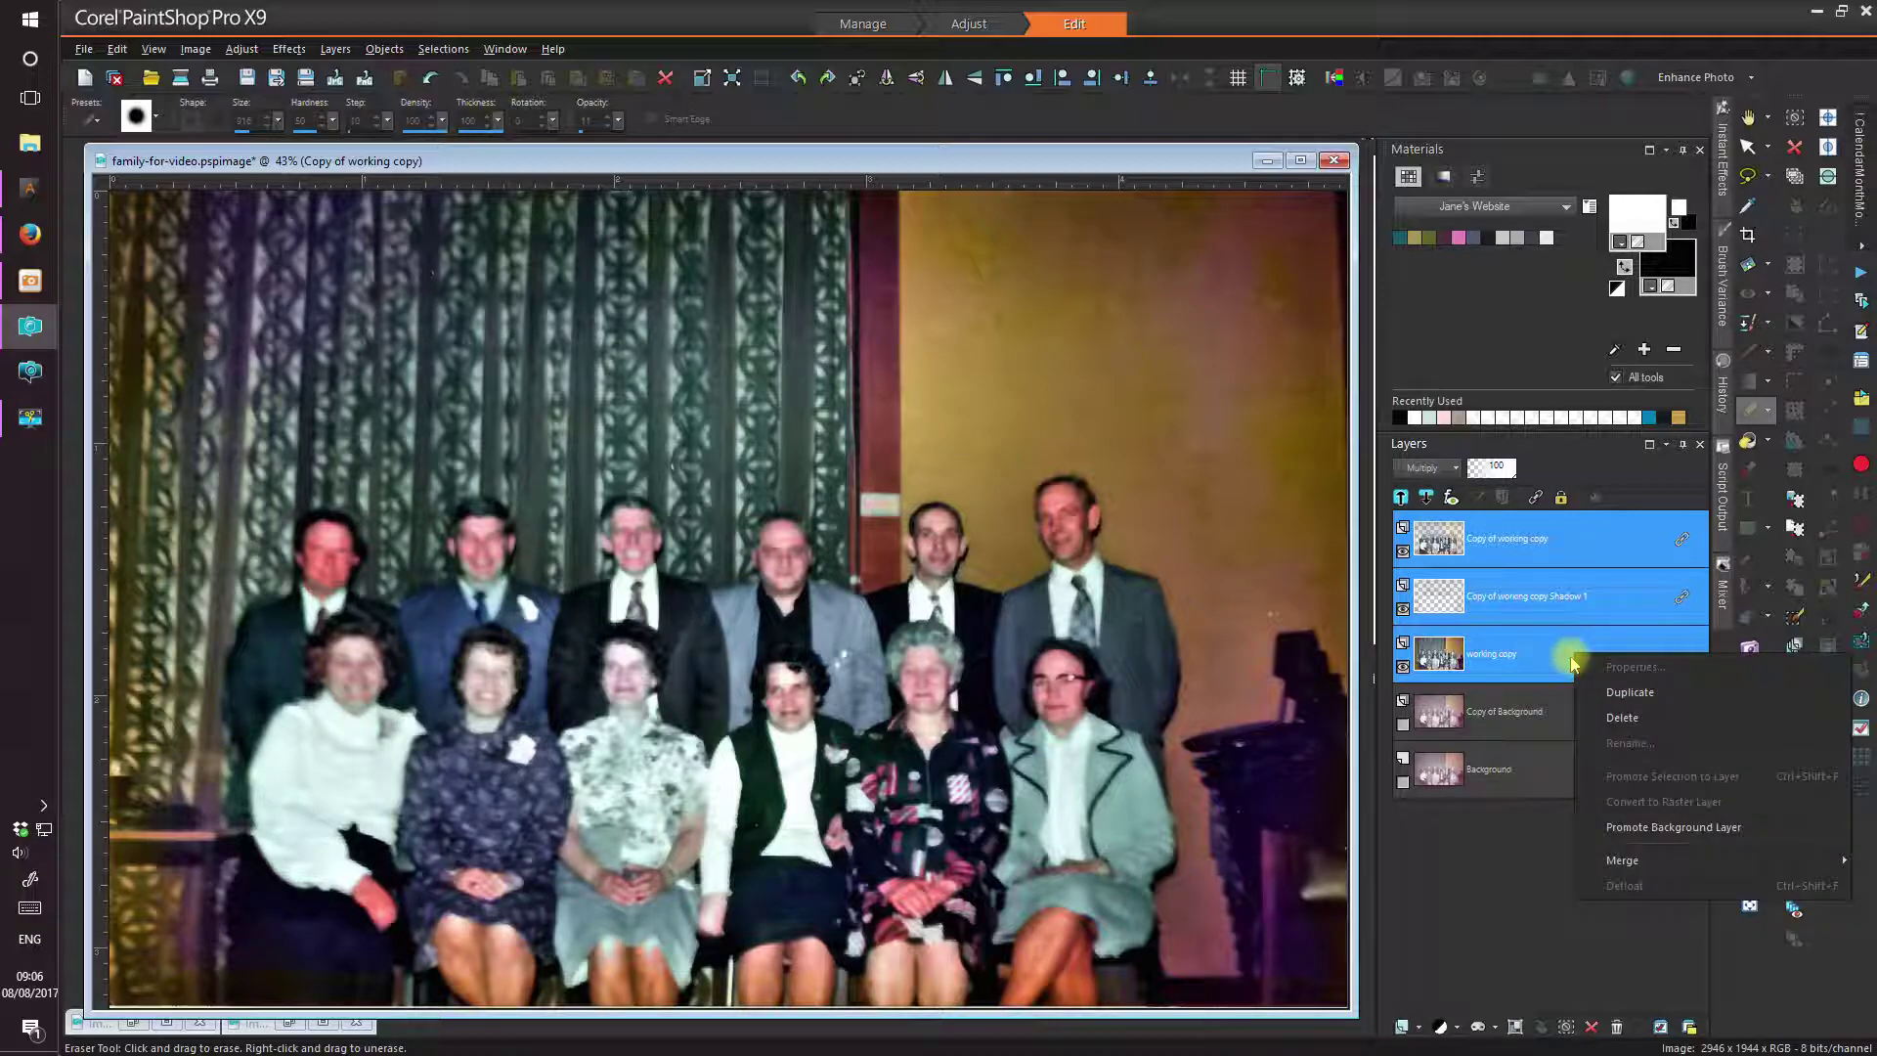
mouse_move(1604, 859)
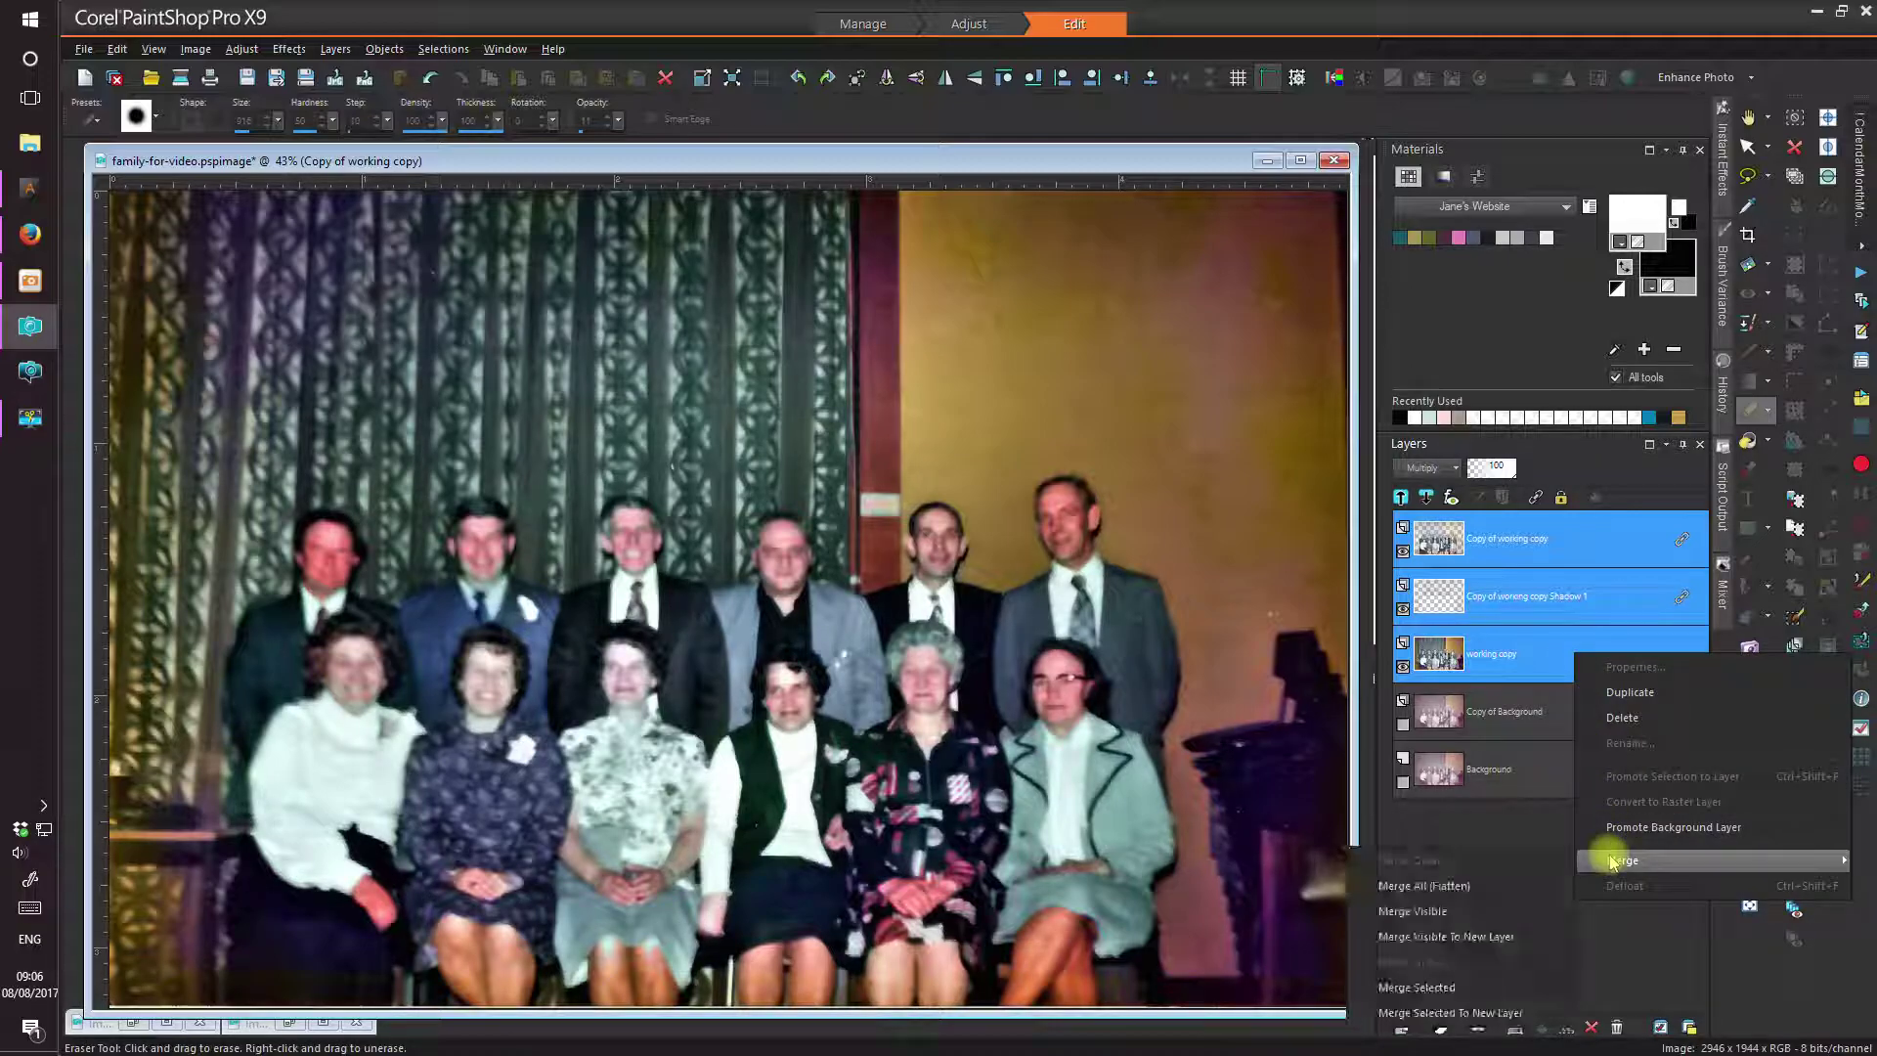
click(1476, 1015)
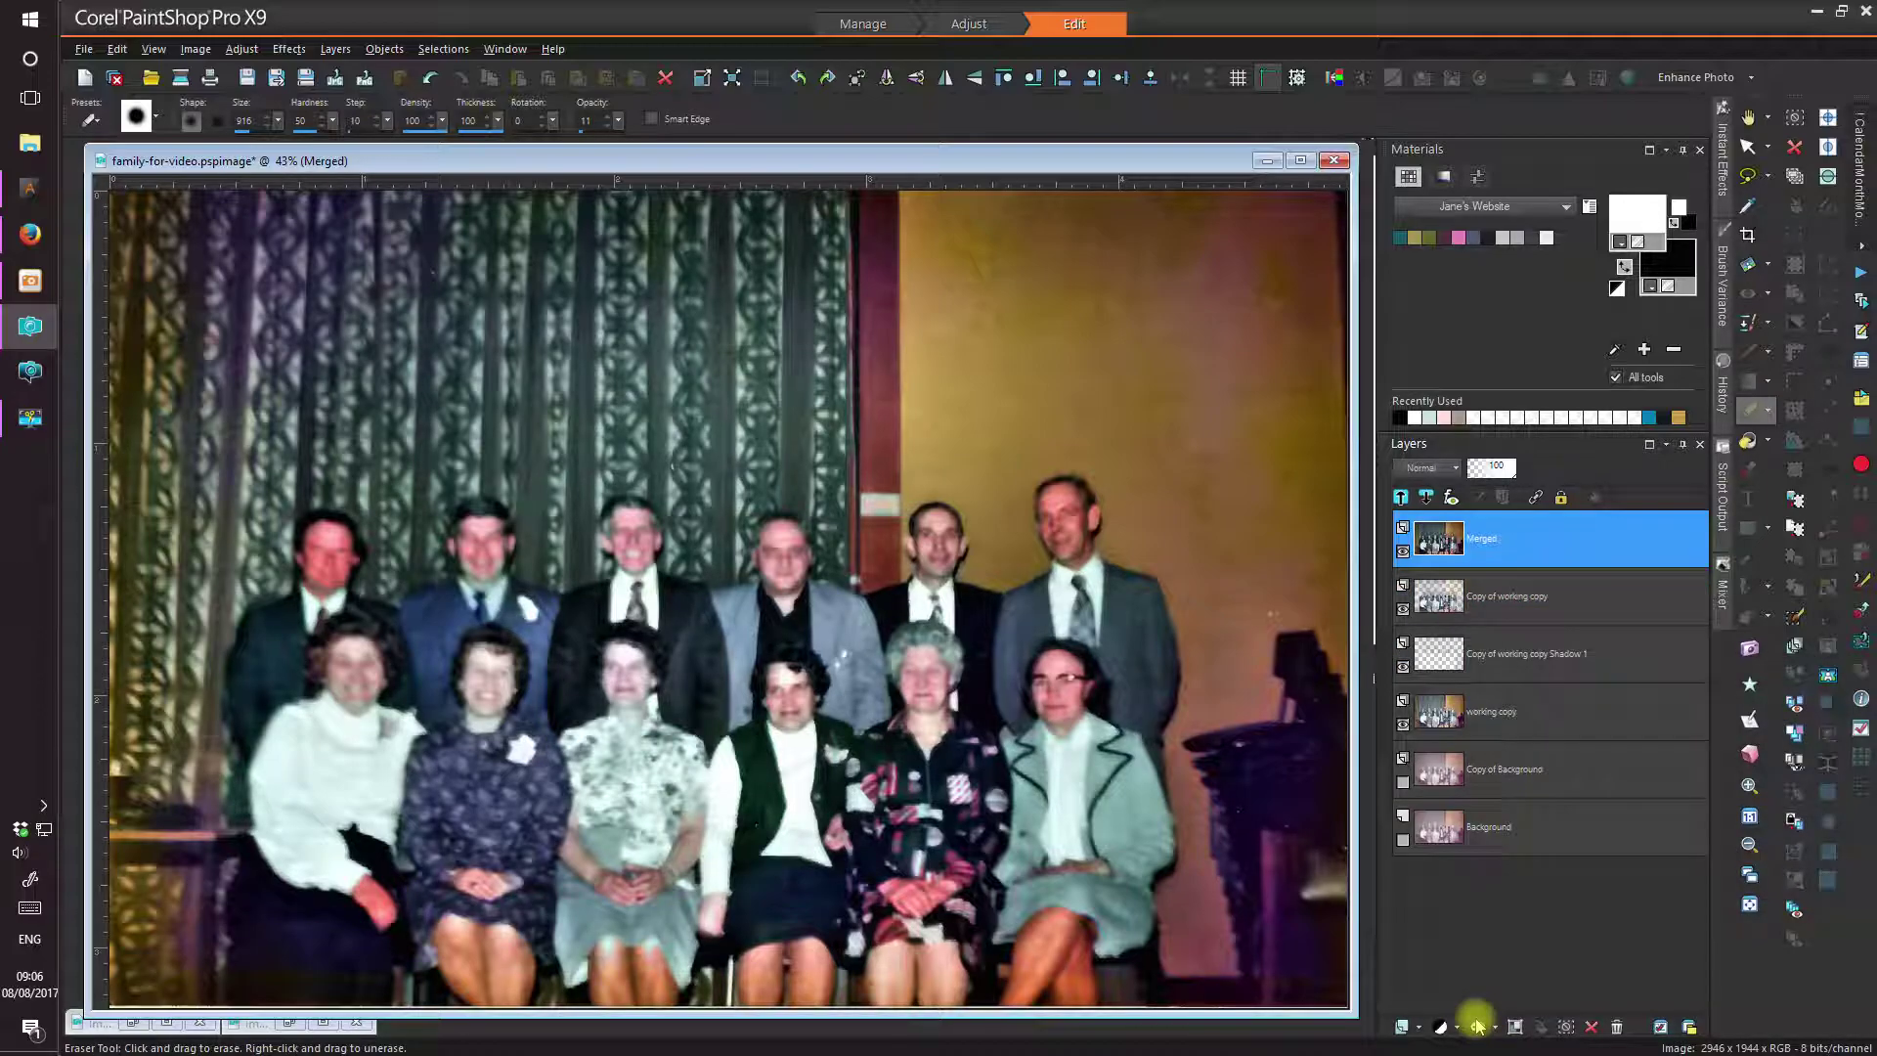
double_click(1582, 542)
text(#1)
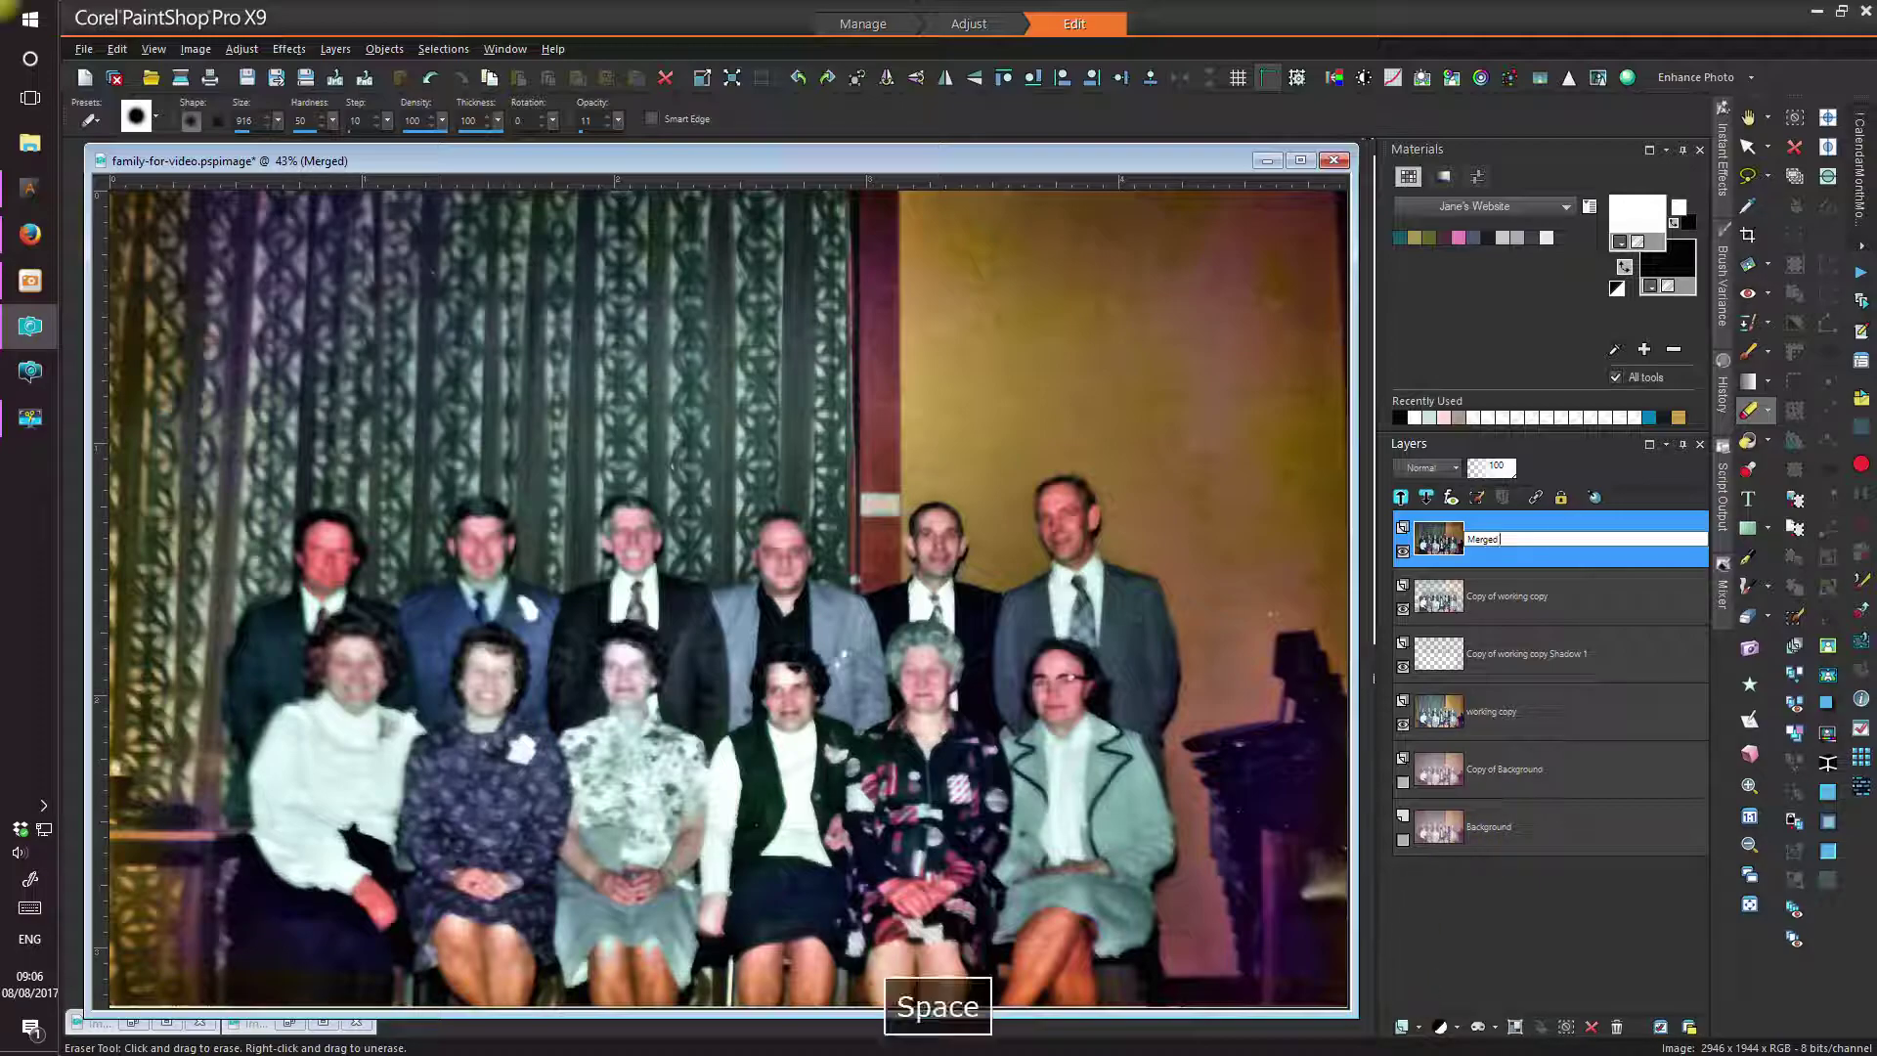
key(Return)
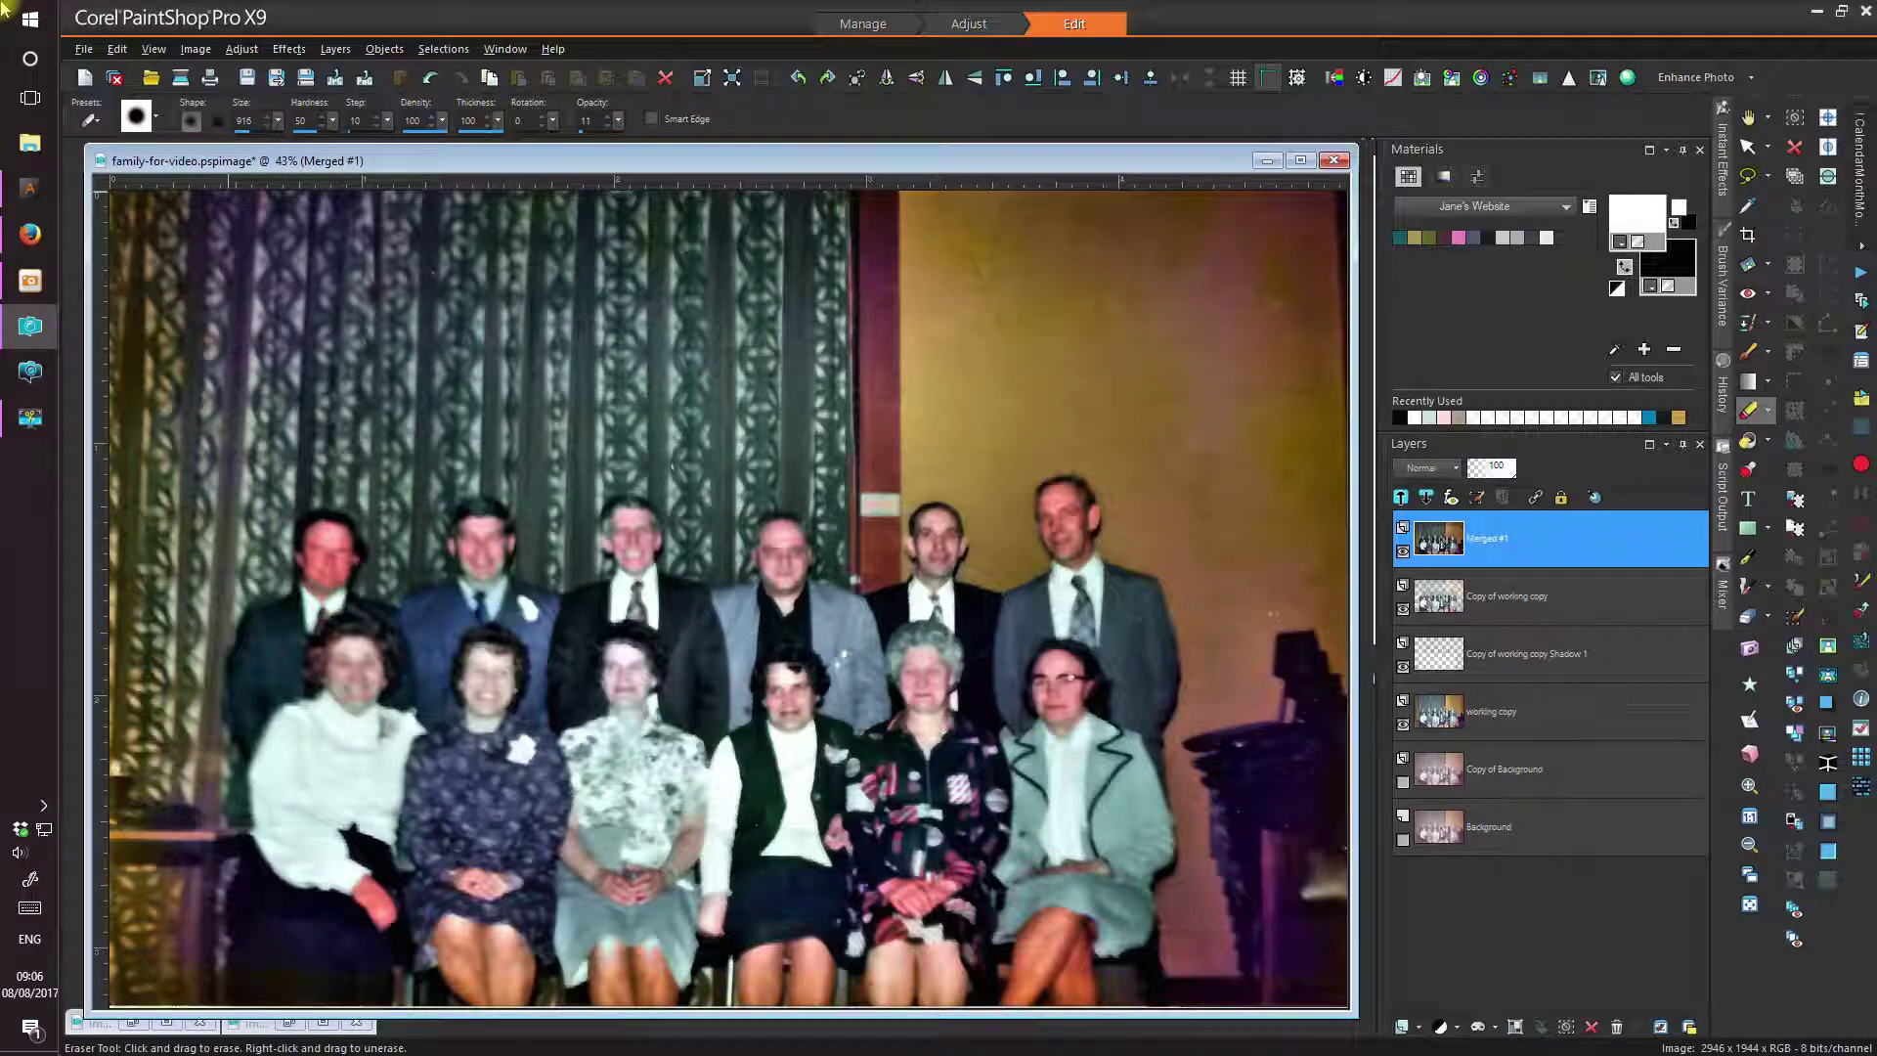
- Hide the working copy, its shadow layer and the Multiply copy, and save the image
mouse_move(1427, 721)
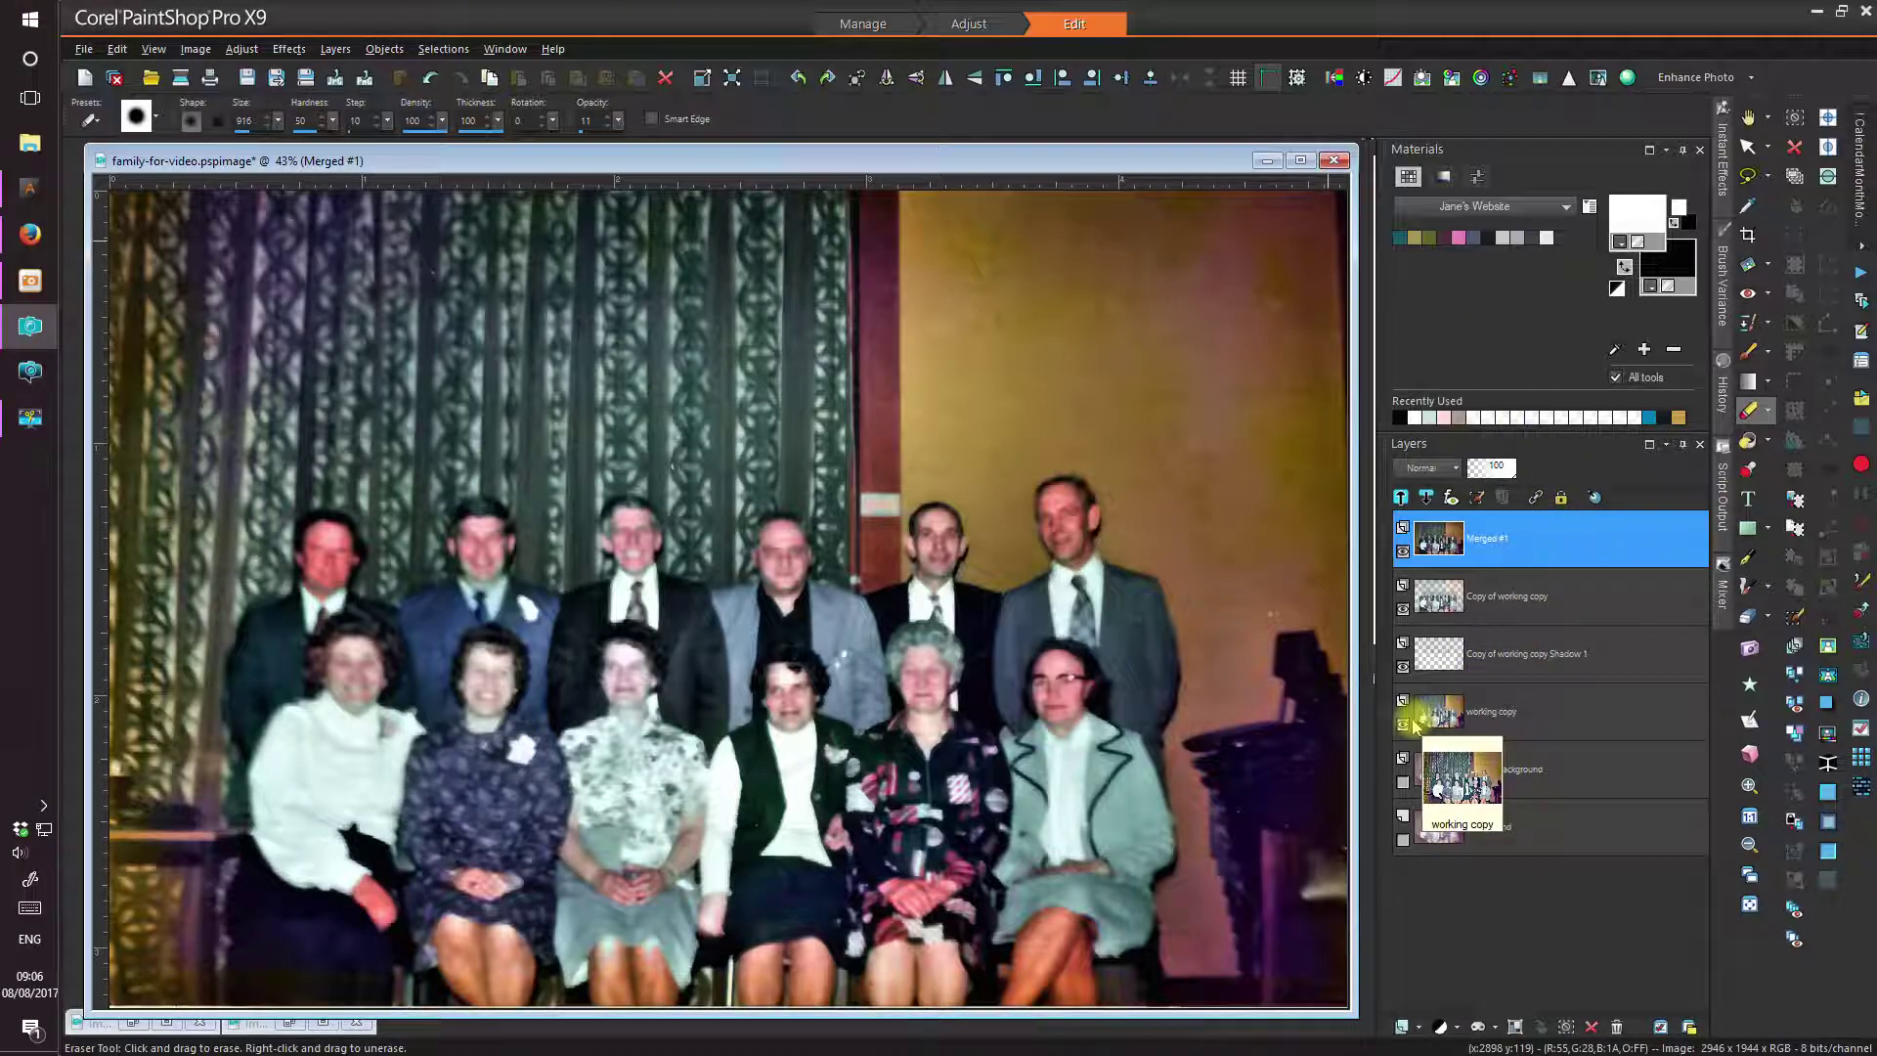
click(1405, 724)
click(1404, 665)
click(1405, 611)
click(244, 78)
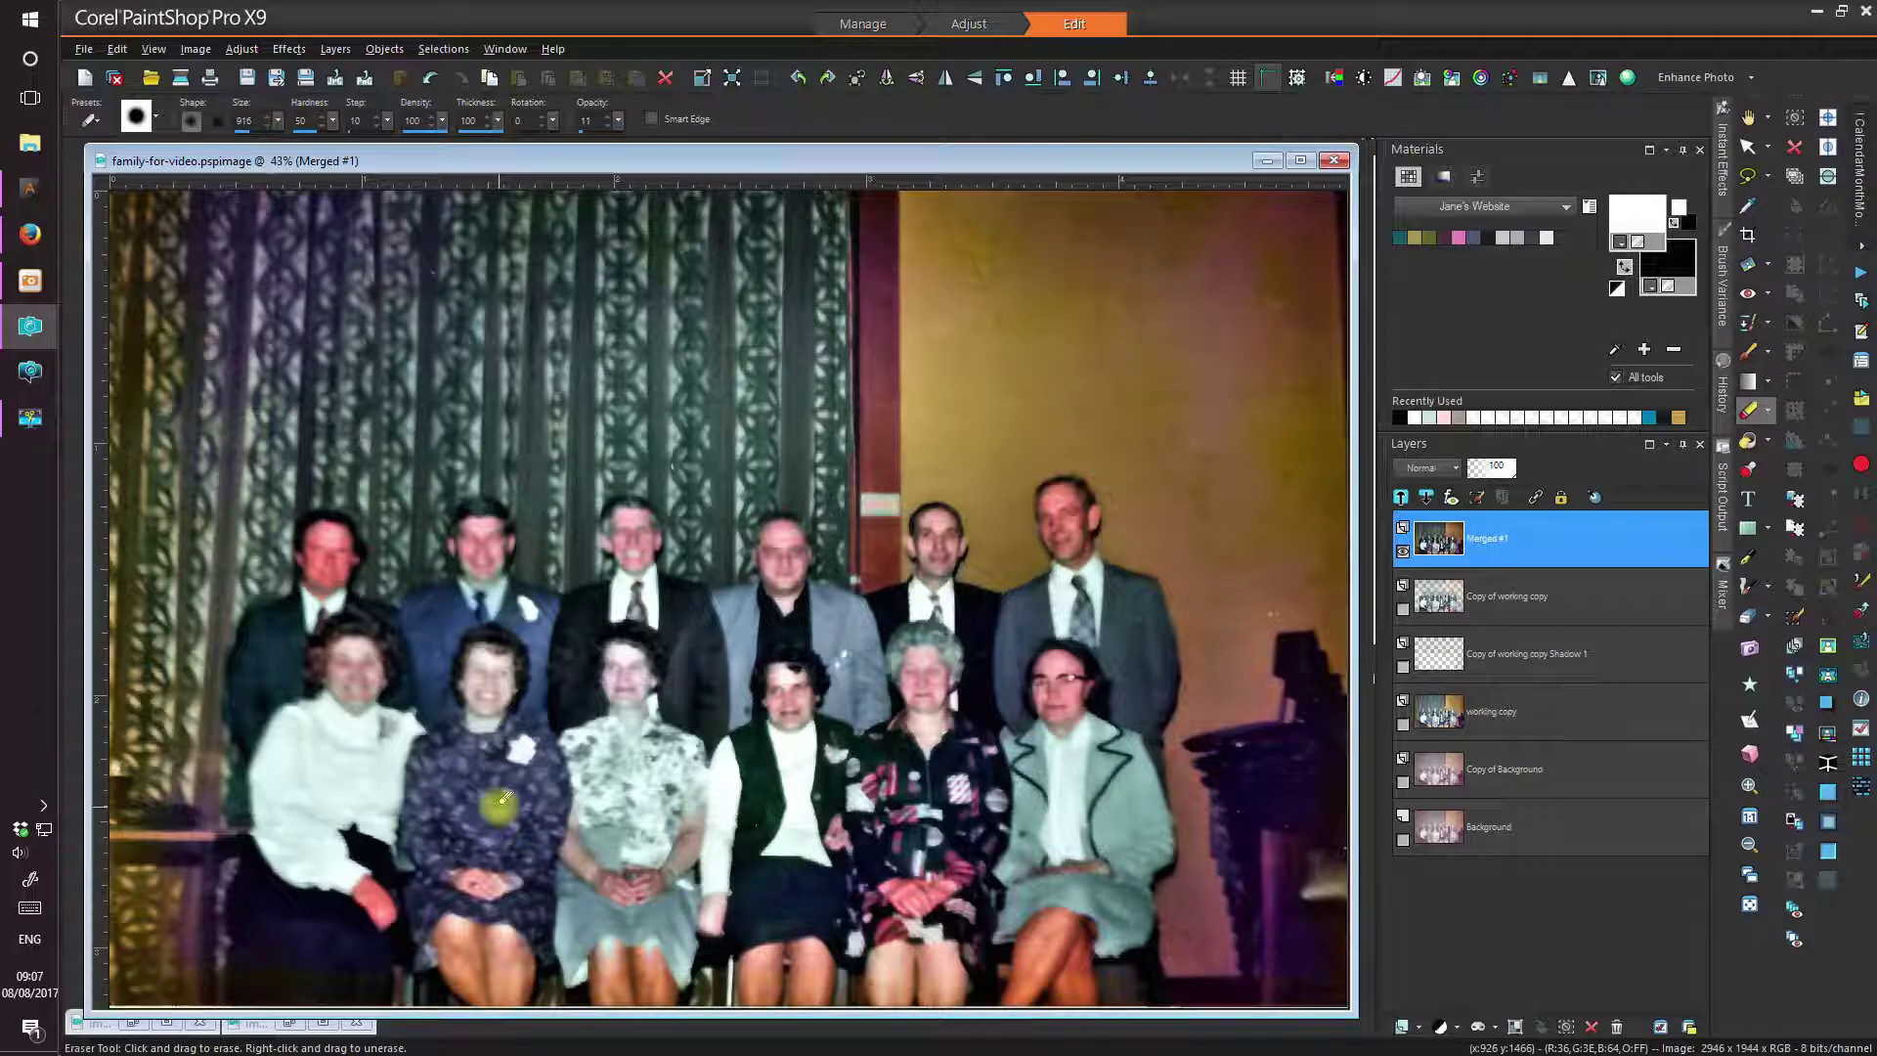
- Duplicate the Merged #1 layer
click(333, 51)
mouse_move(408, 412)
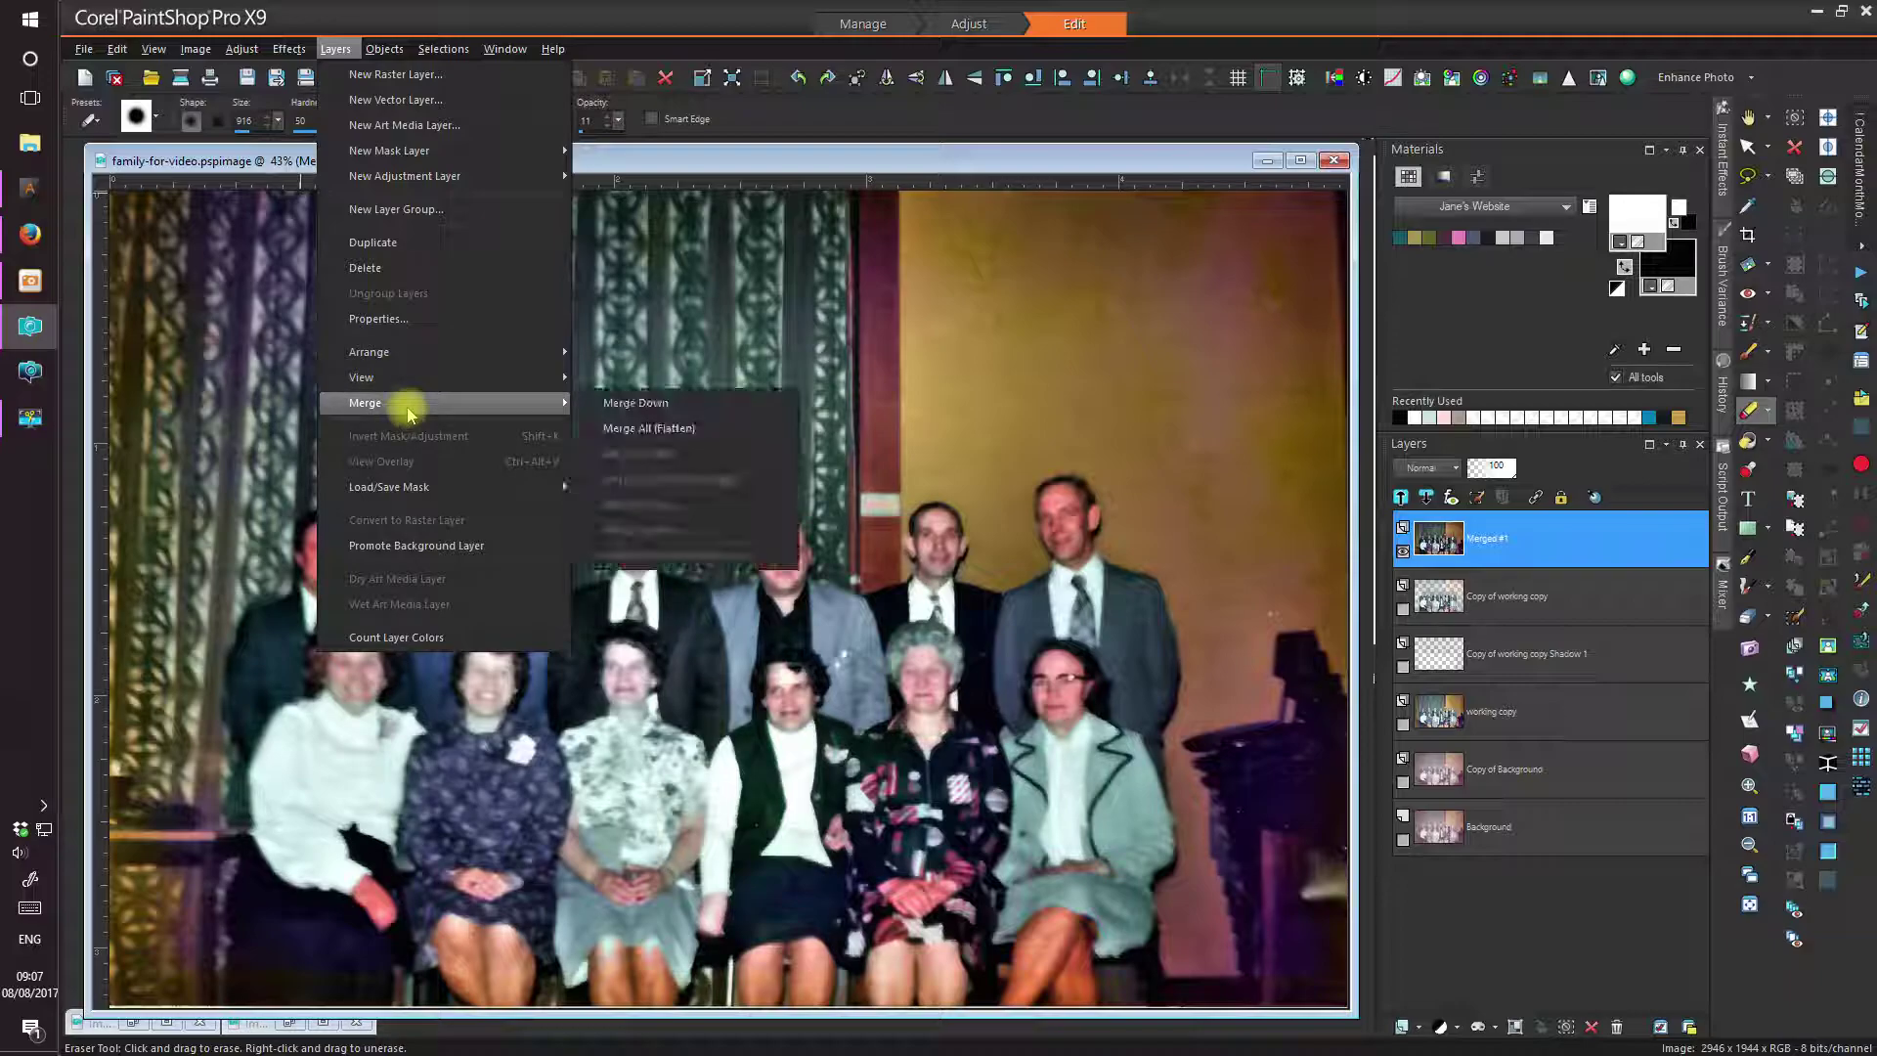
click(376, 242)
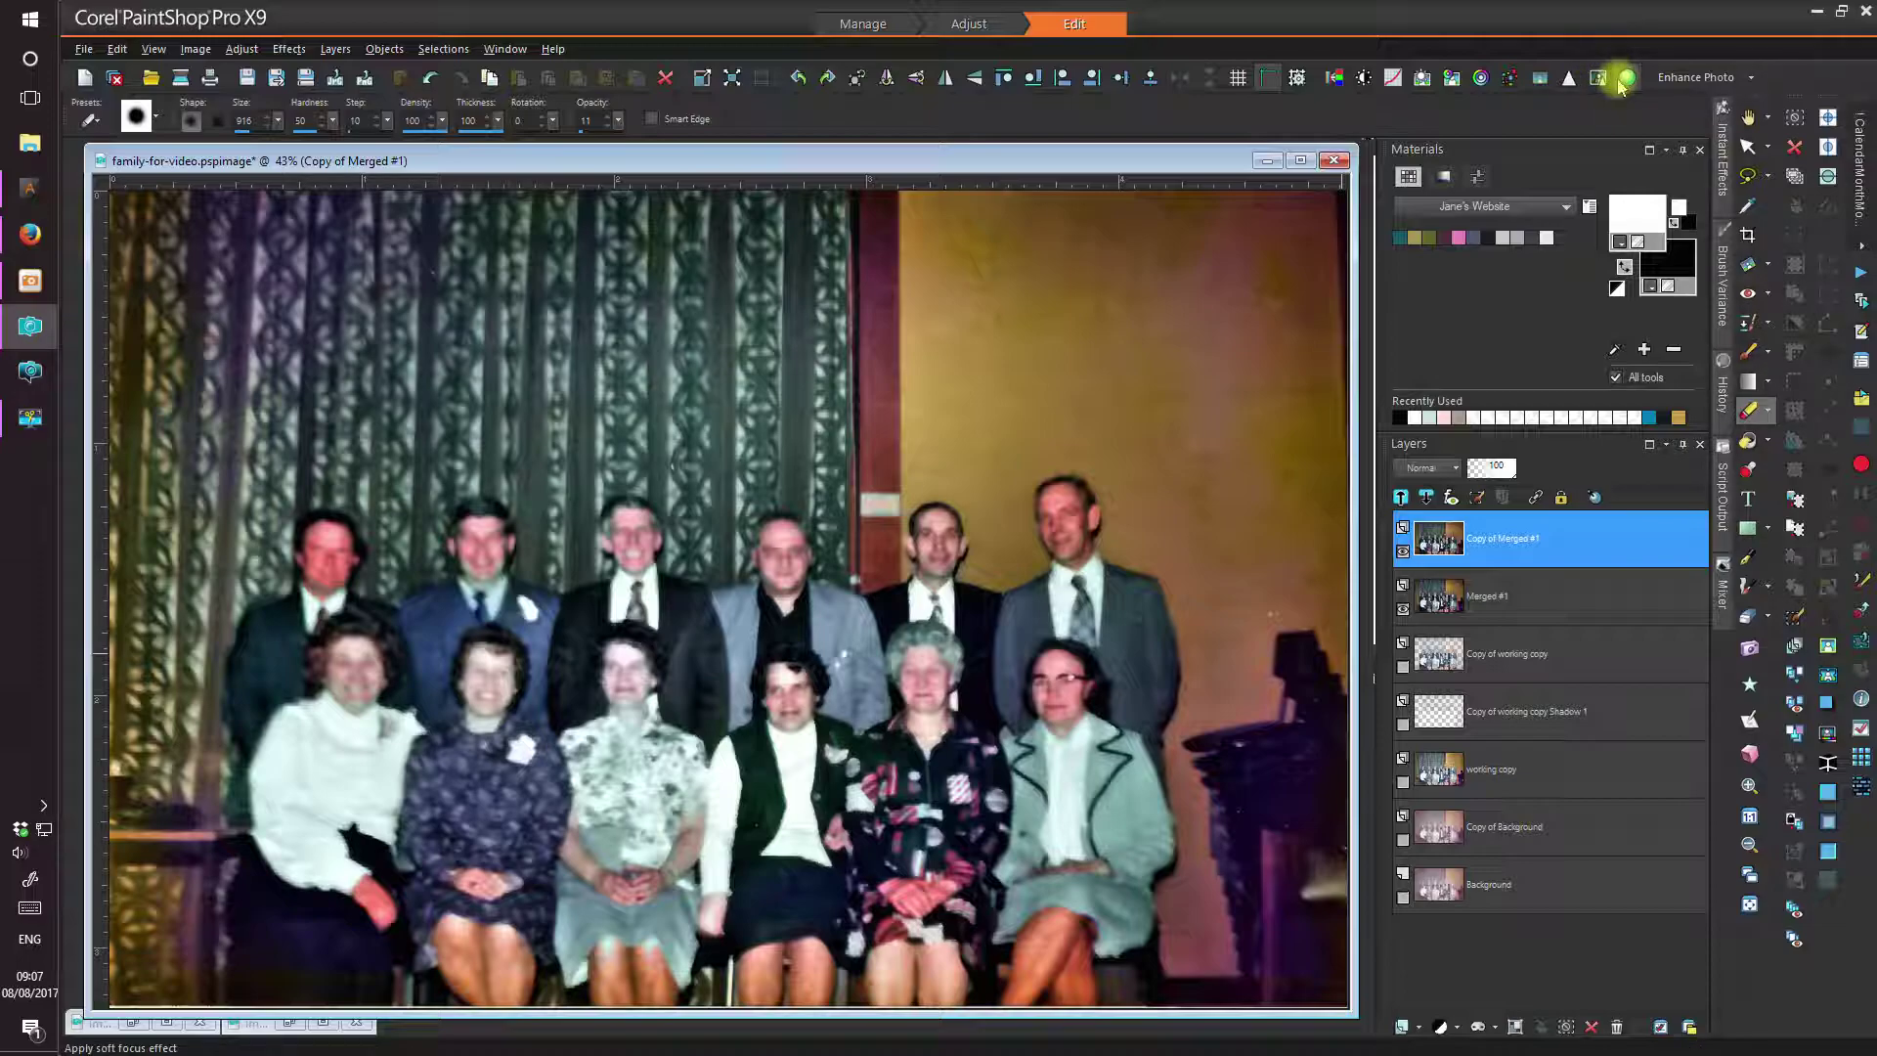
- Apply Soft Focus to the duplicate with edge importance 100, scattered light included, halo amount 80, halo size 20 and halo visibility 90
click(241, 49)
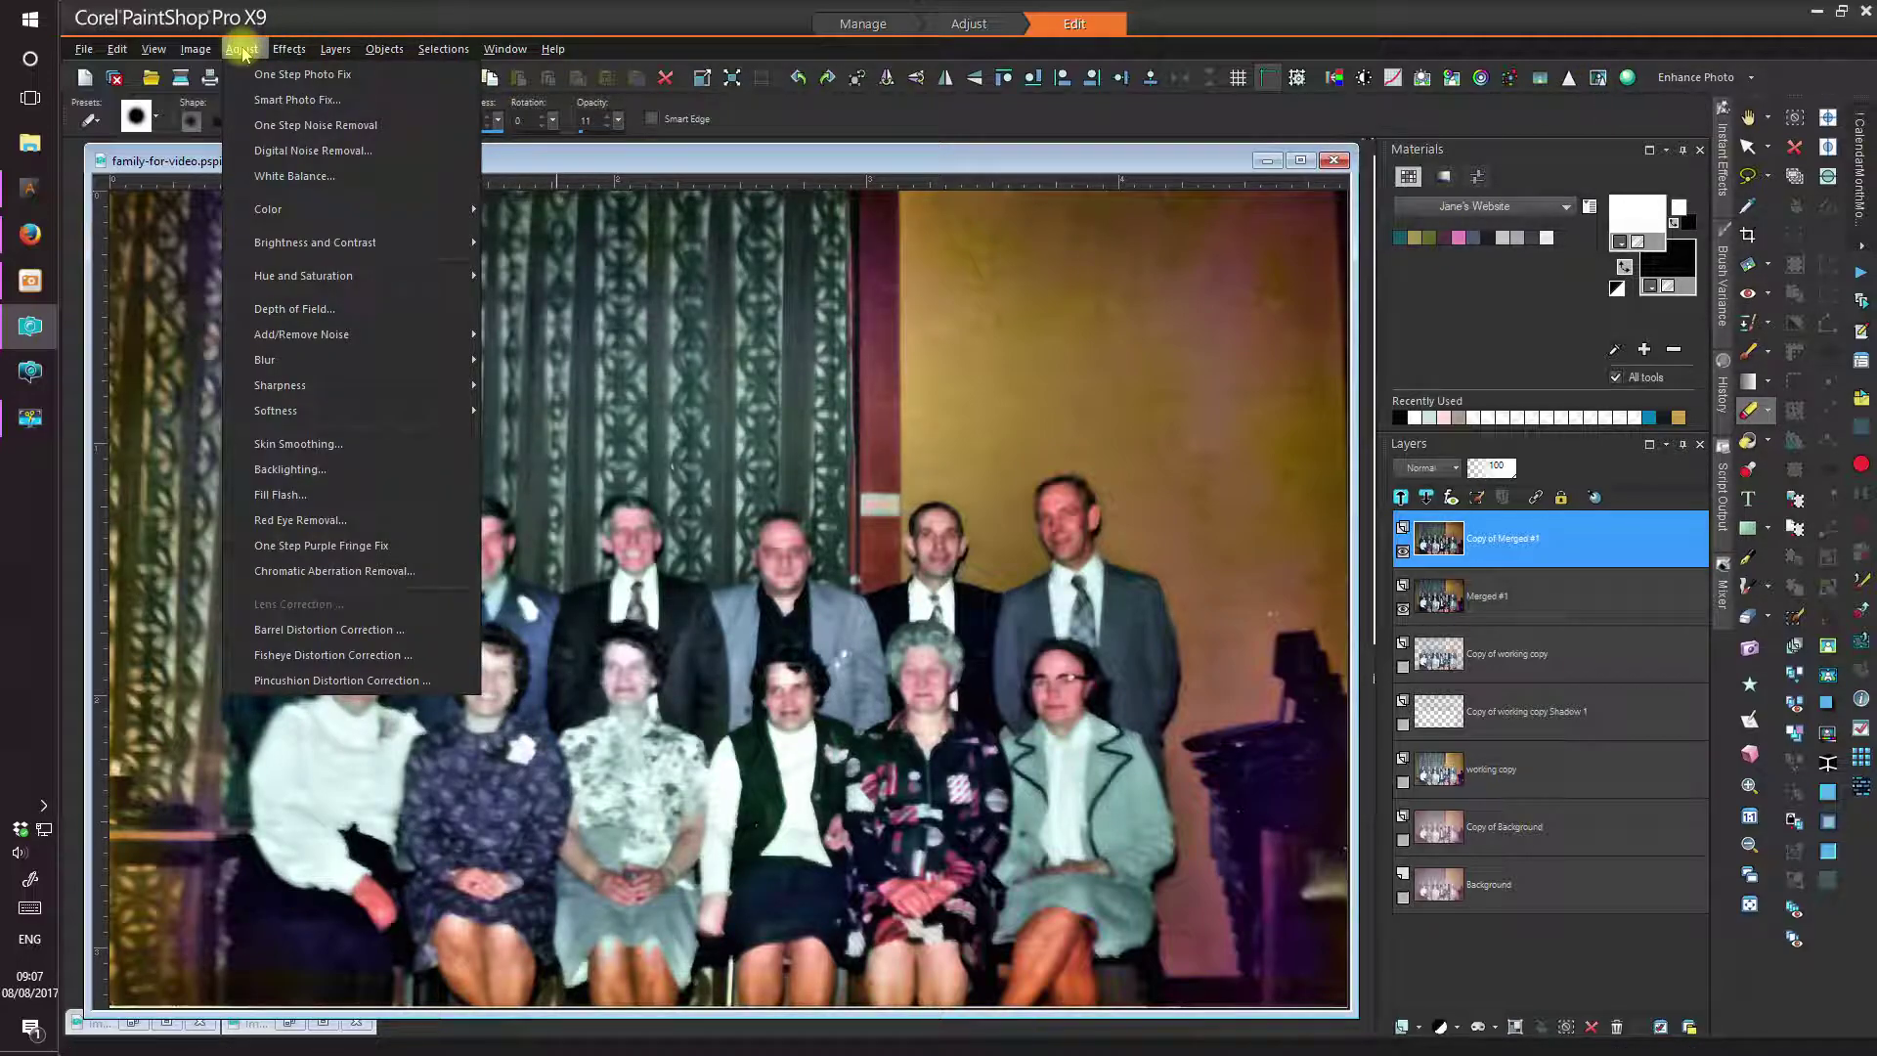
mouse_move(302, 409)
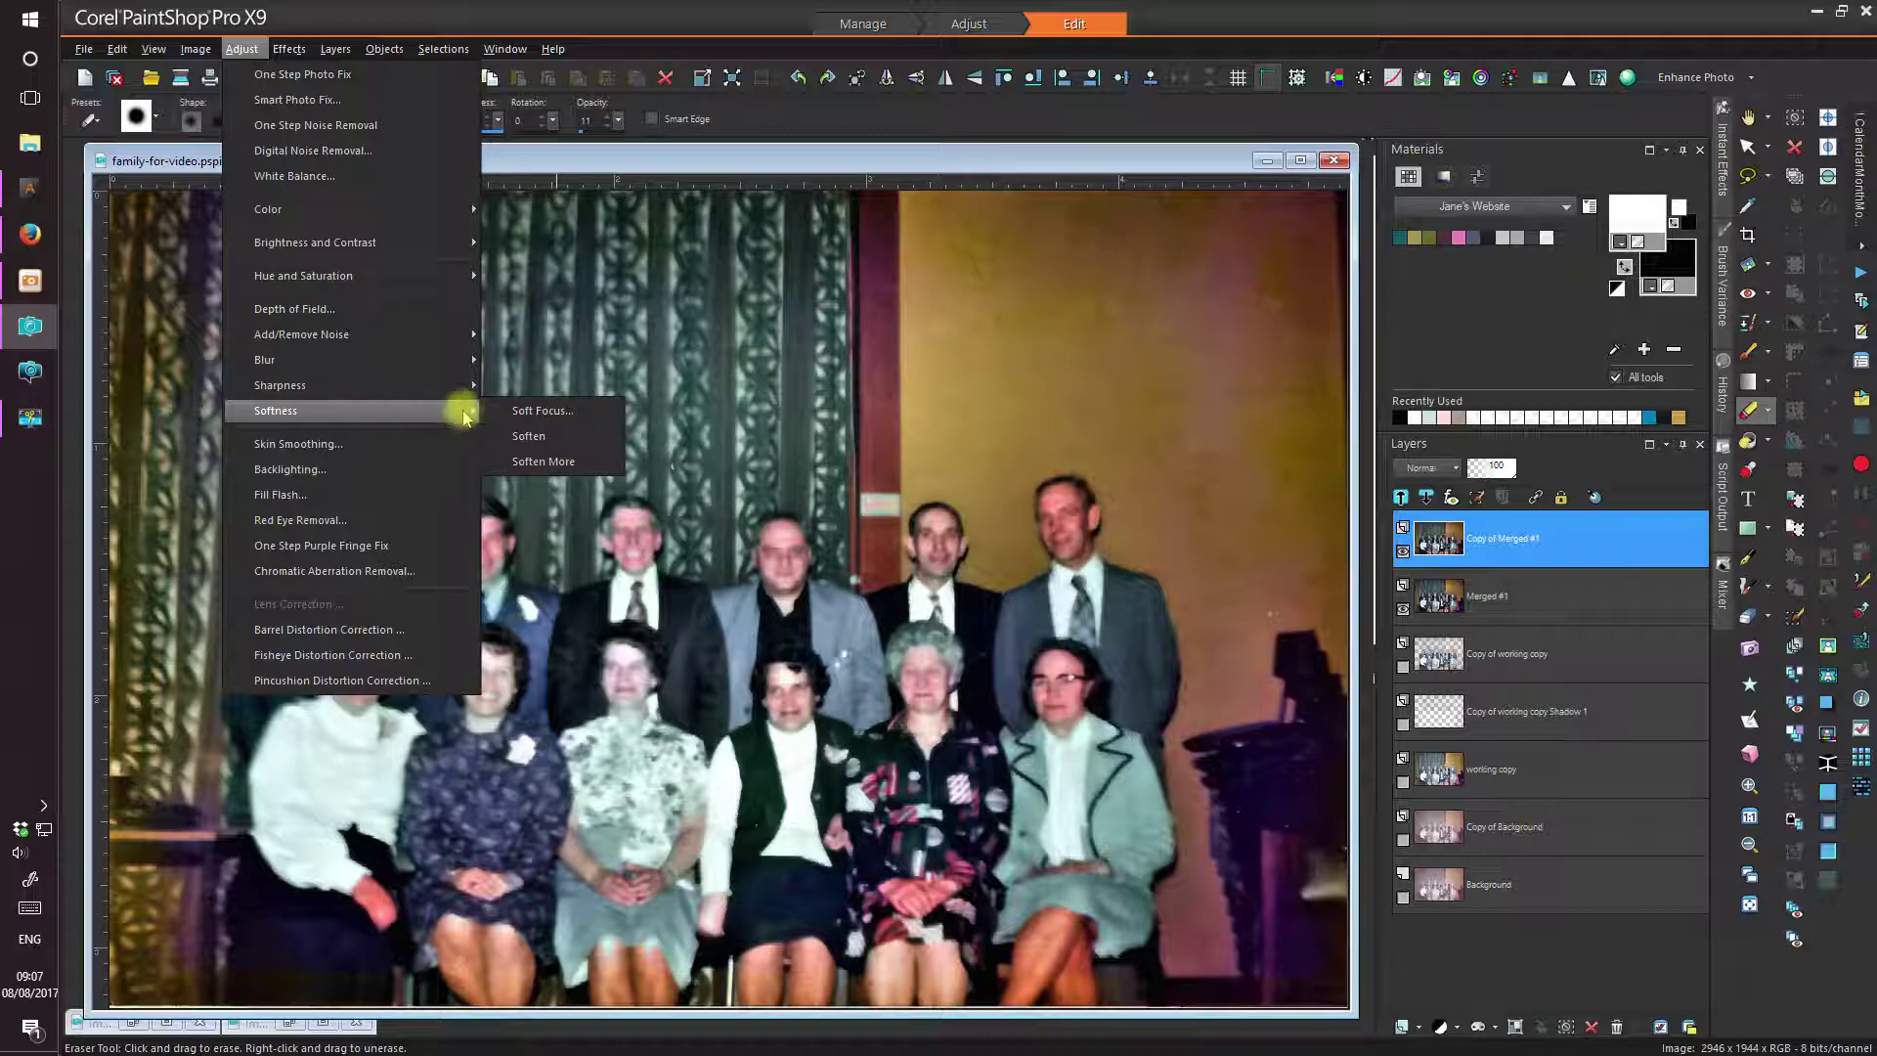
click(545, 412)
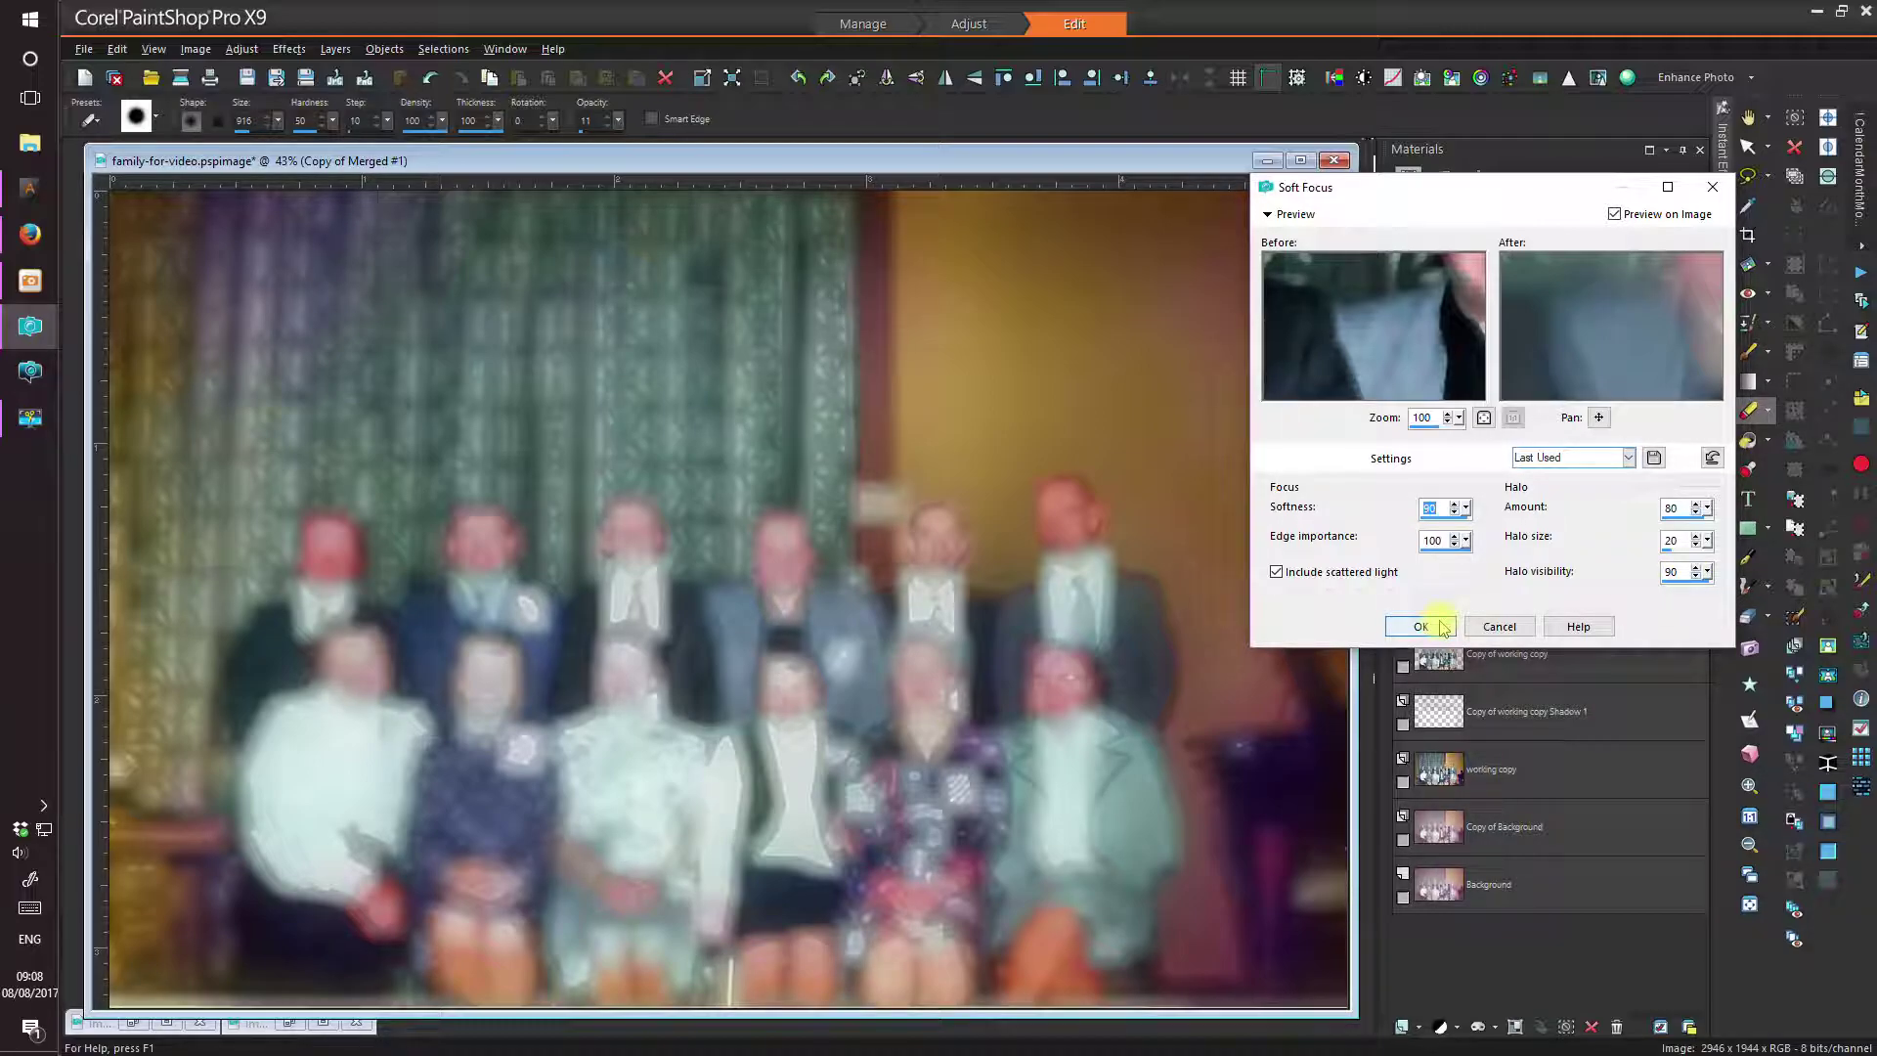
click(1429, 629)
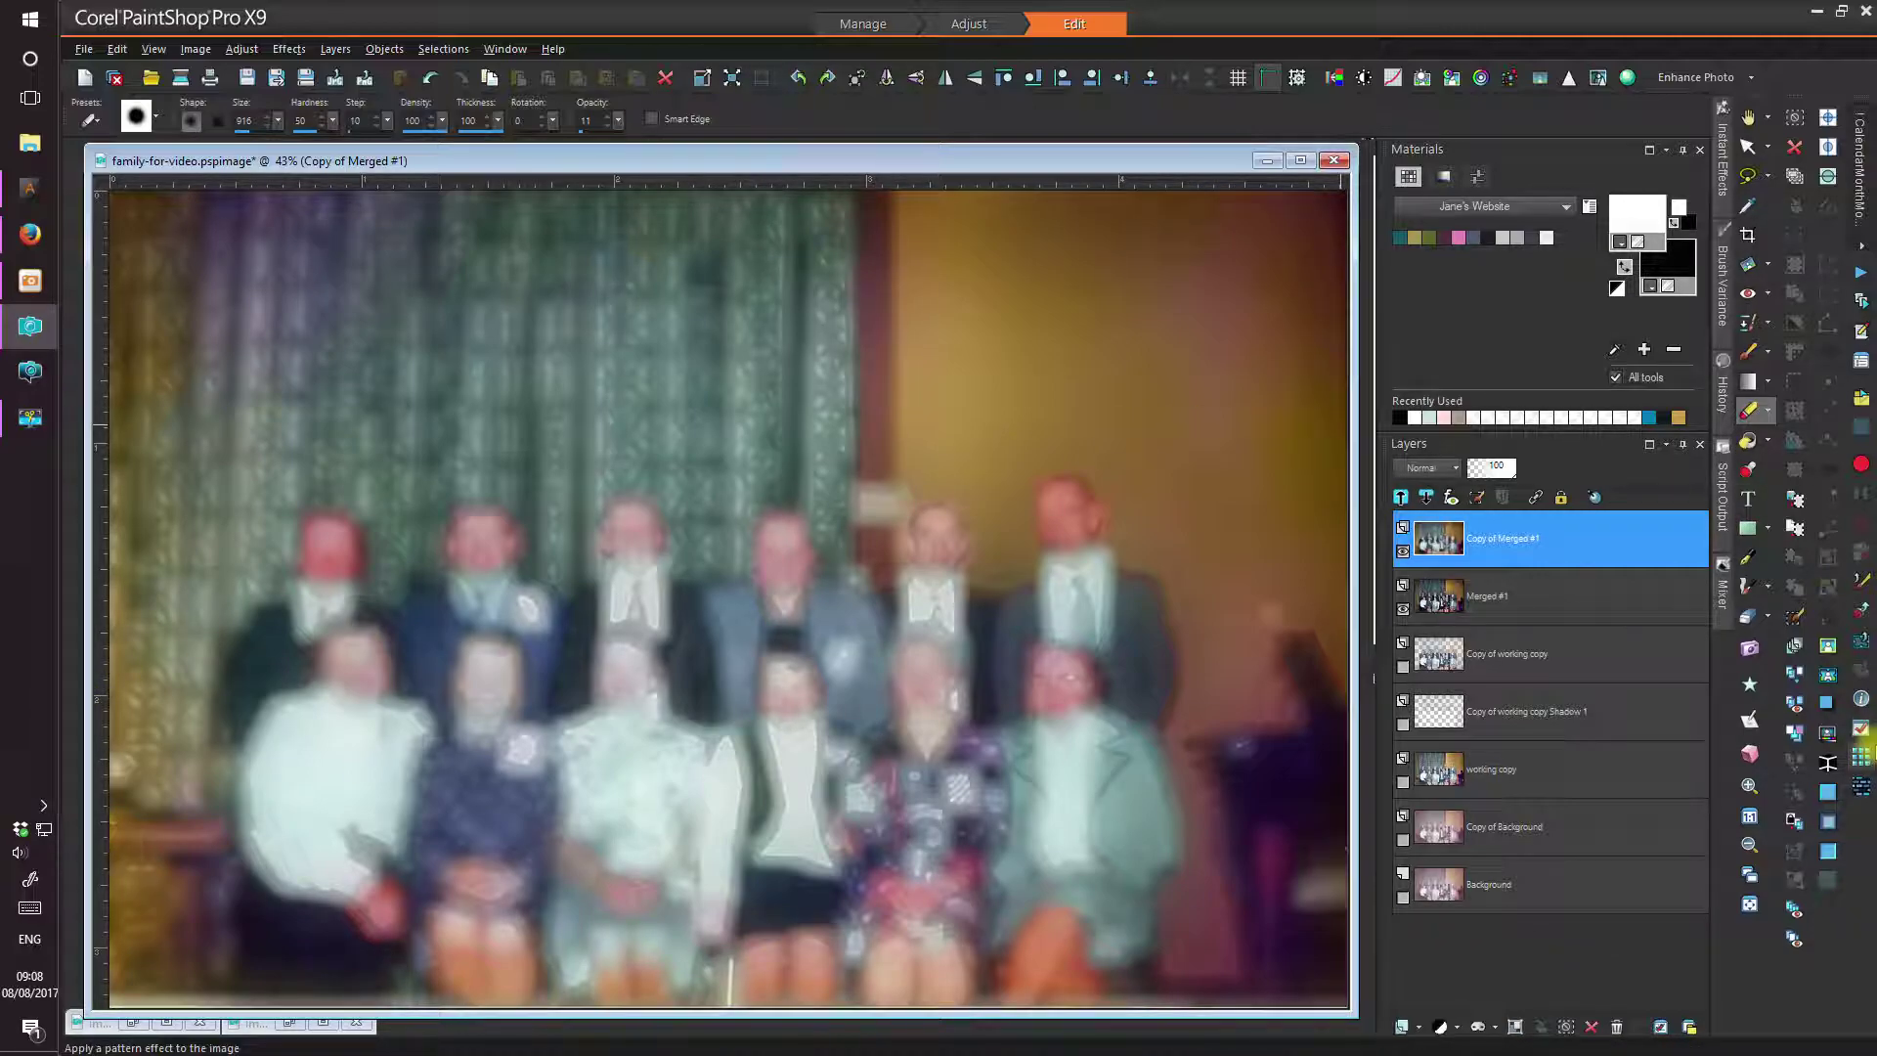
- Set the soft-focus layer's blend mode to Screen and its opacity to 18
click(1447, 470)
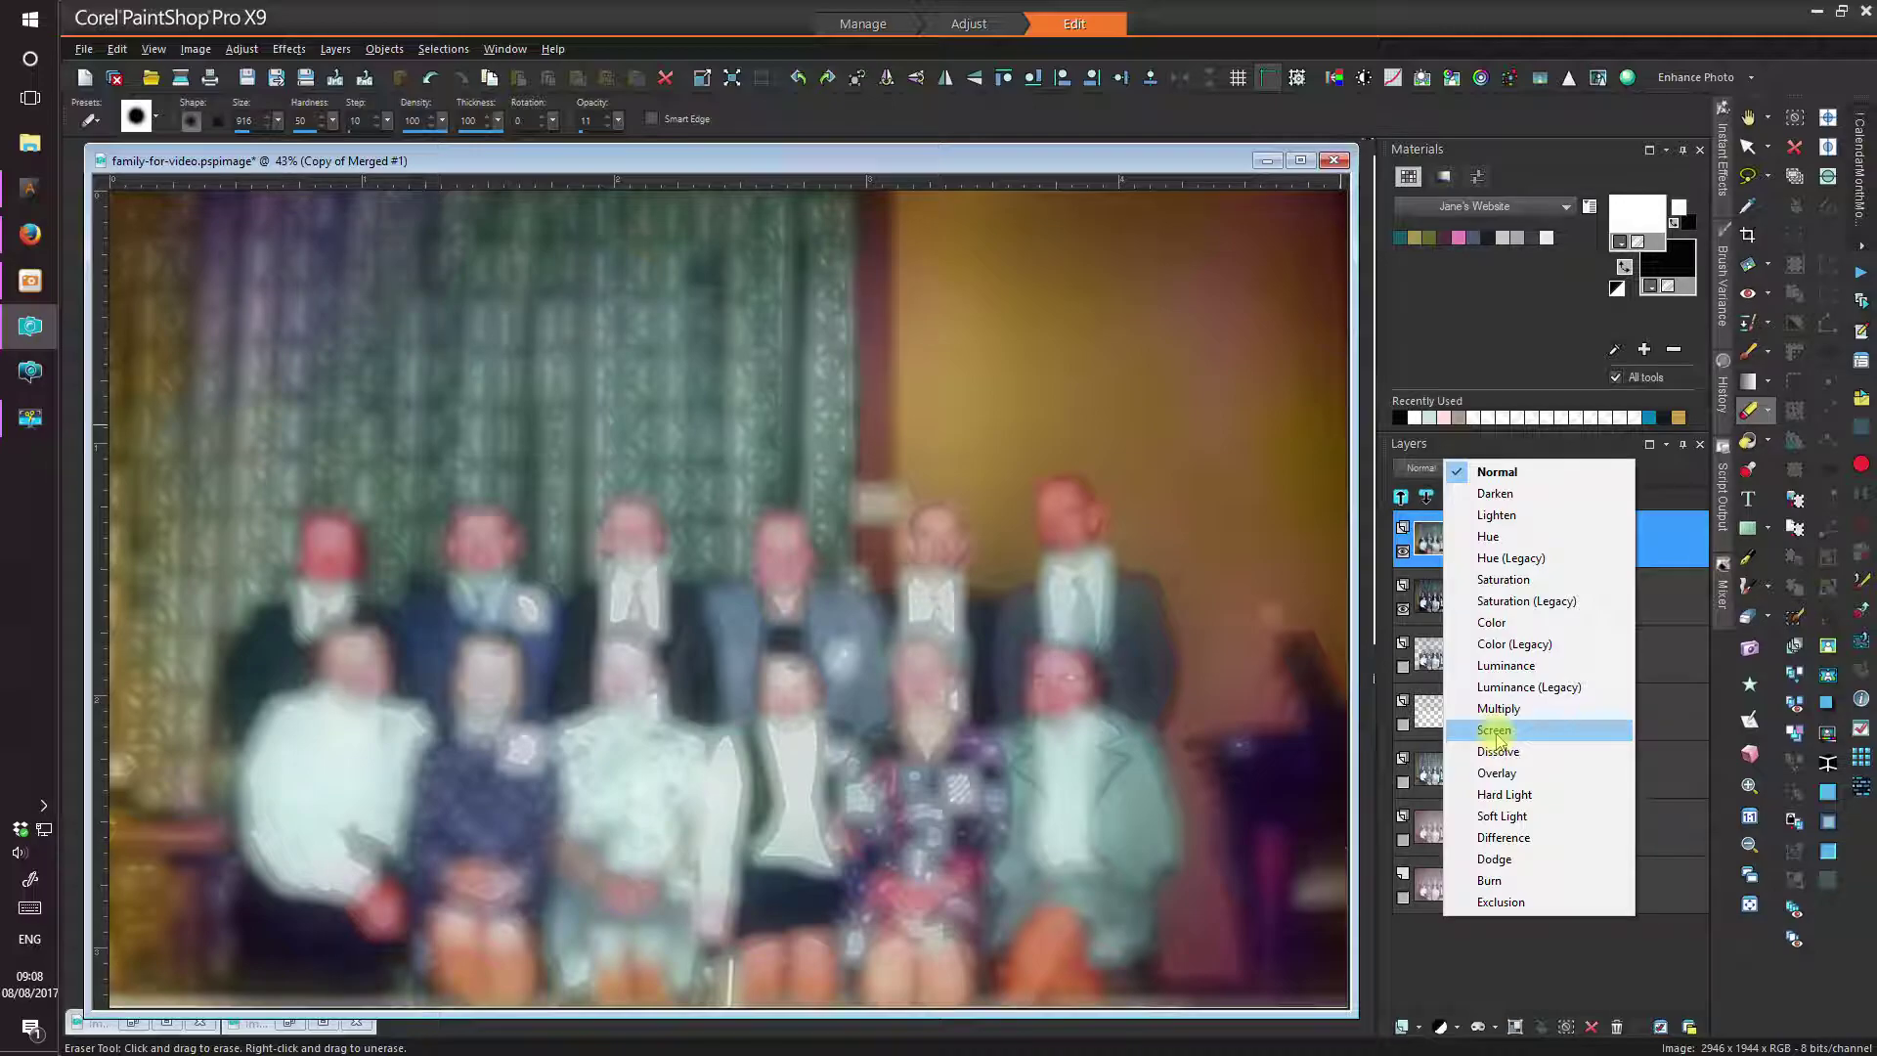
click(1496, 732)
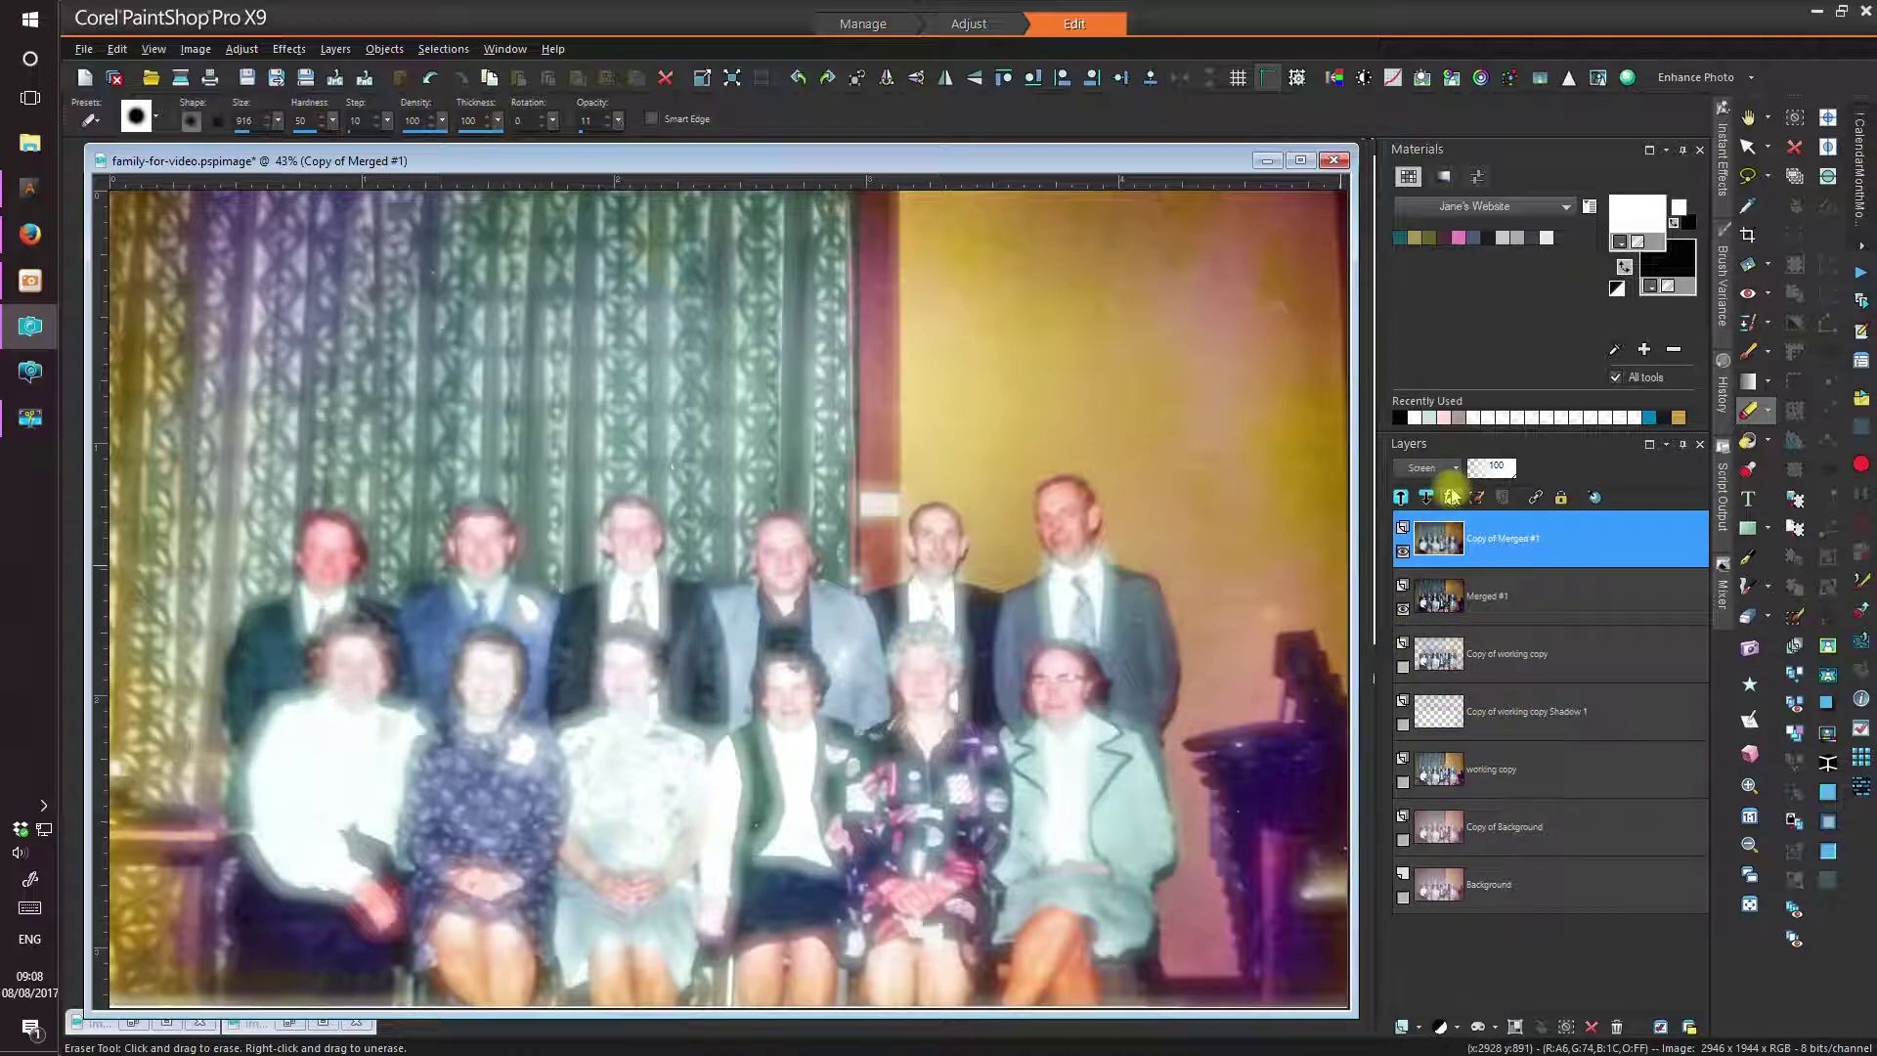
drag(1510, 473, 1479, 473)
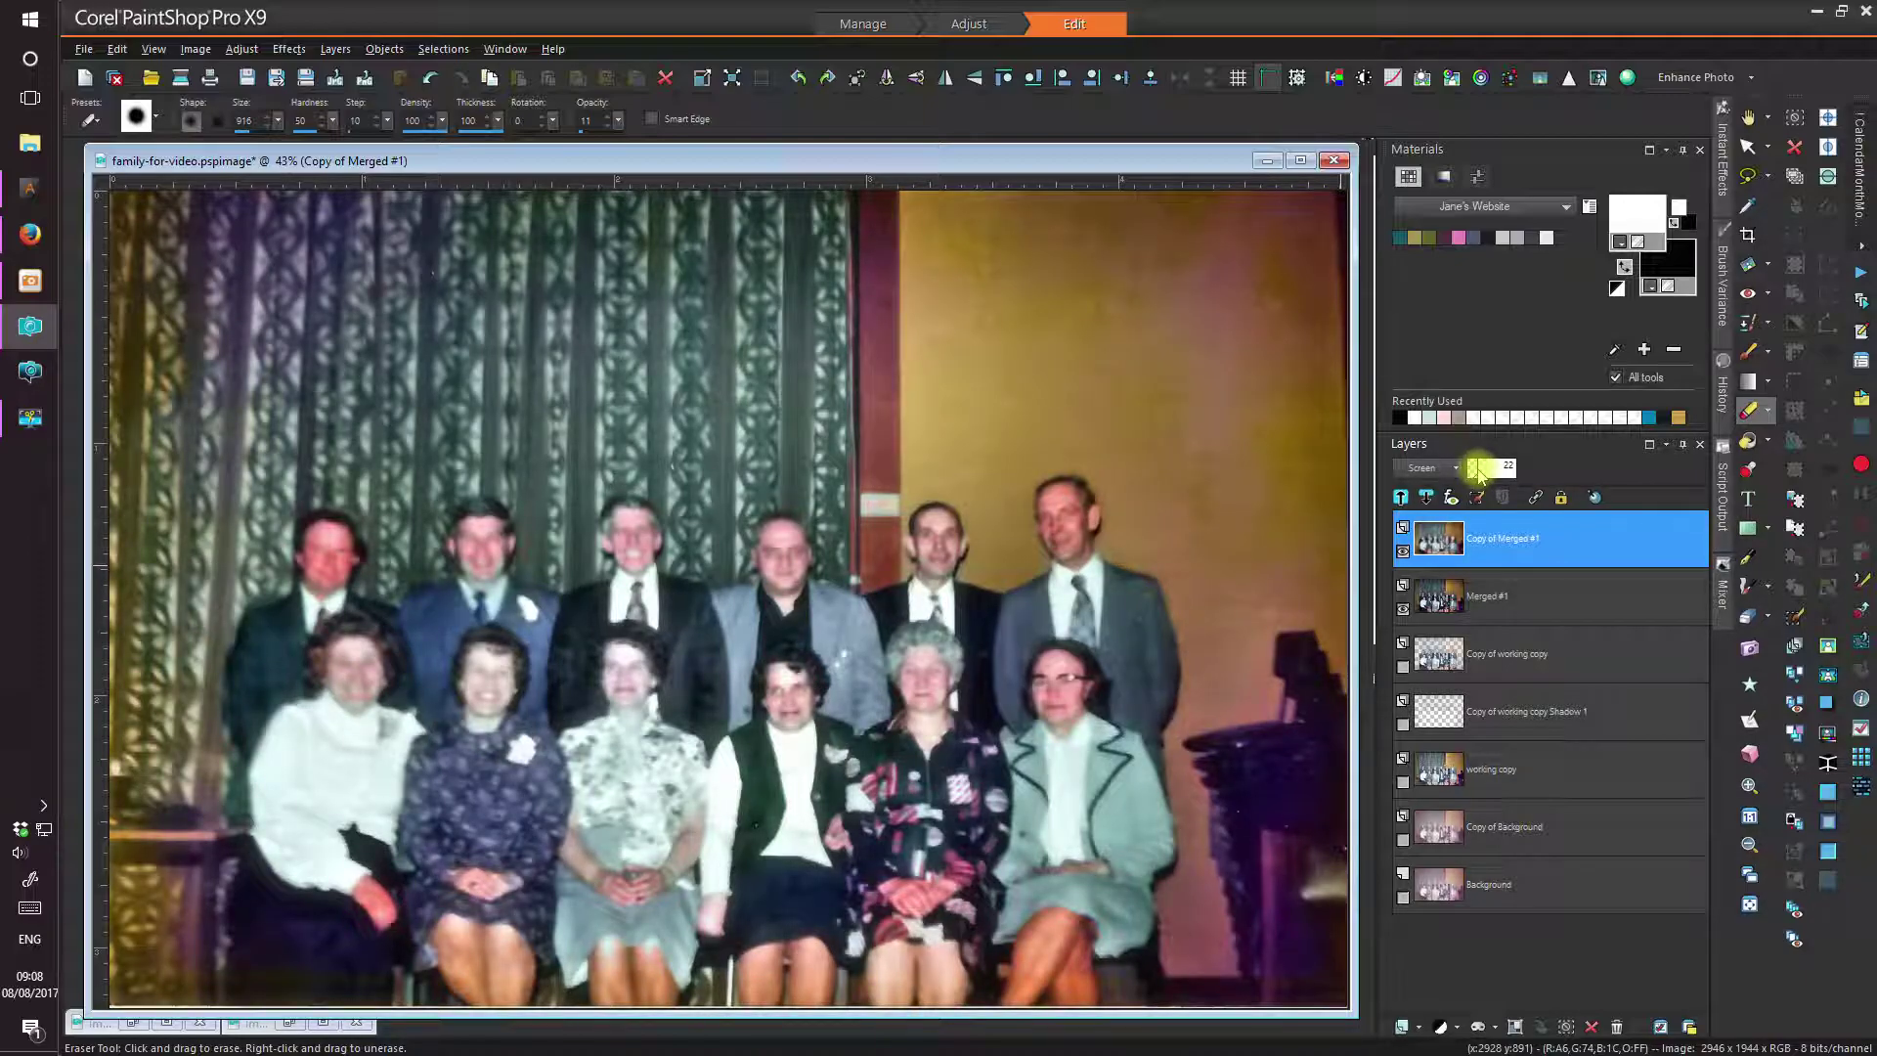
drag(1479, 473, 1478, 473)
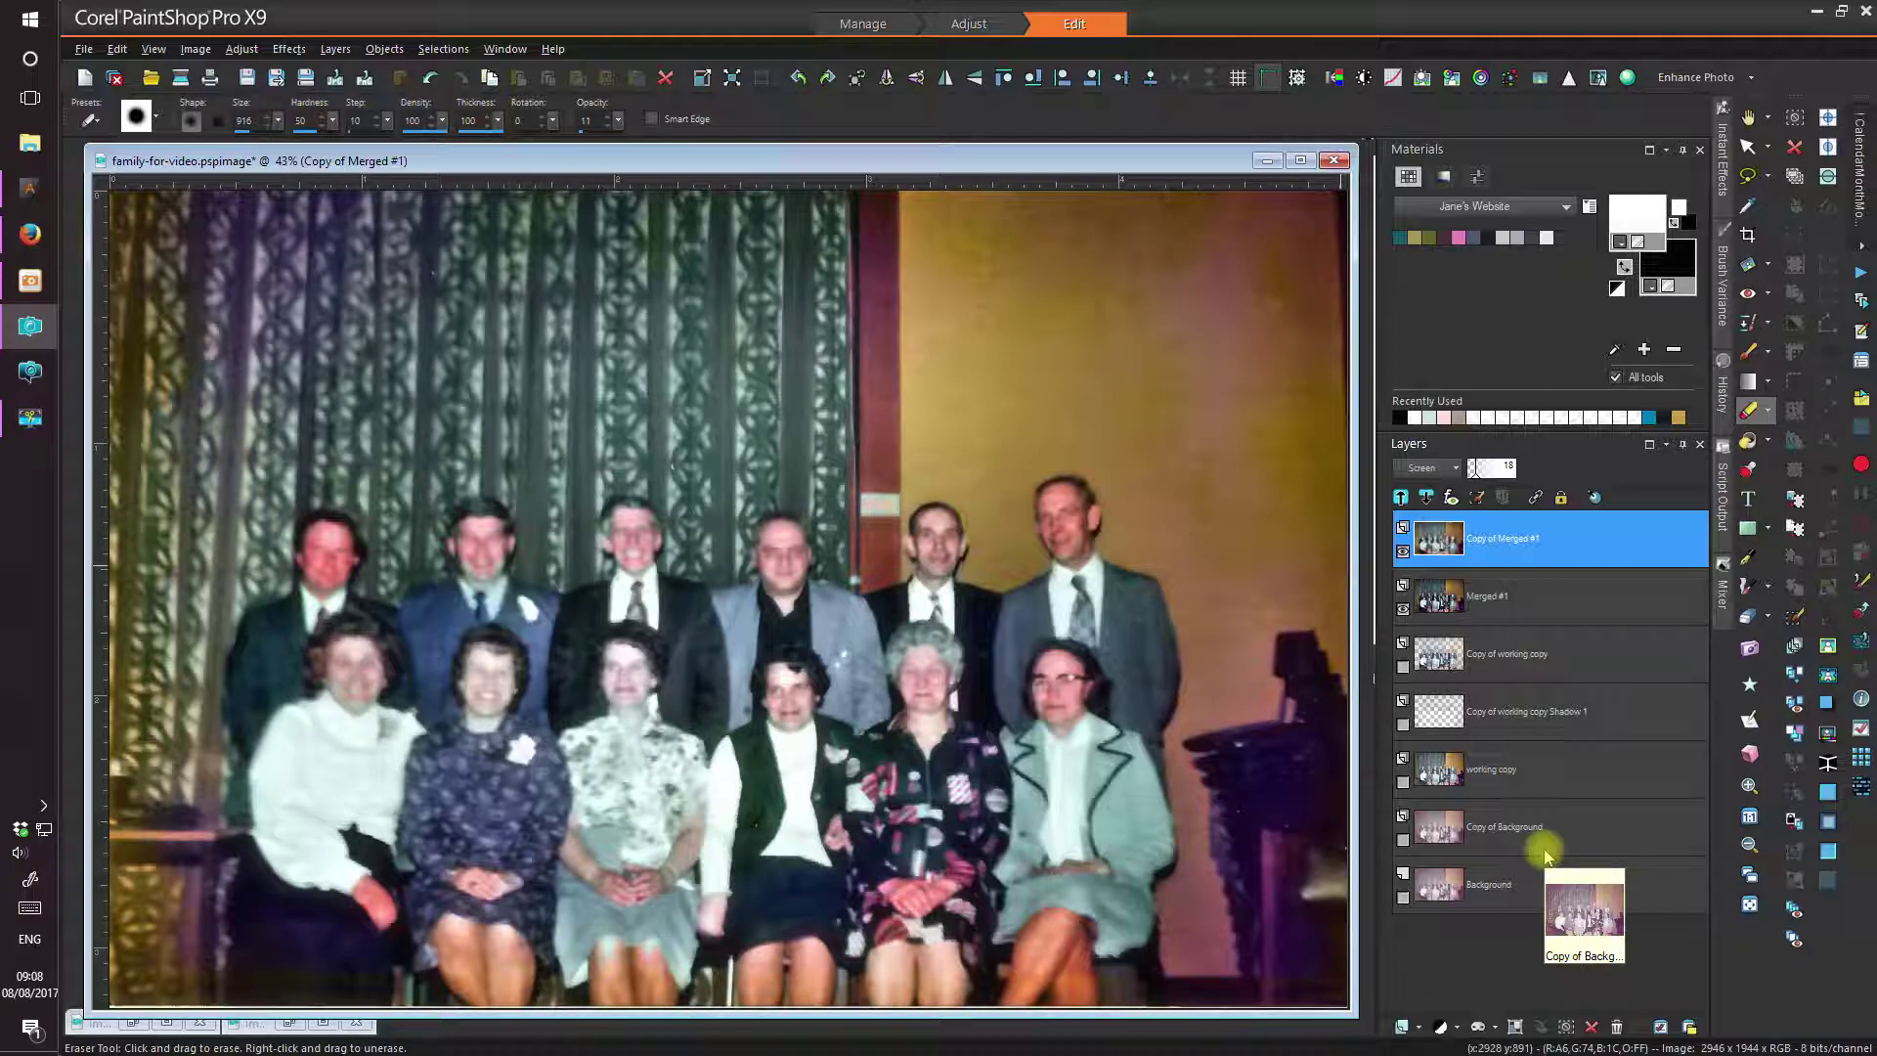
- Merge the Merged #1 layer and its soft-focus copy to a new layer, keeping the originals
click(1530, 596)
ctrl+click(1527, 553)
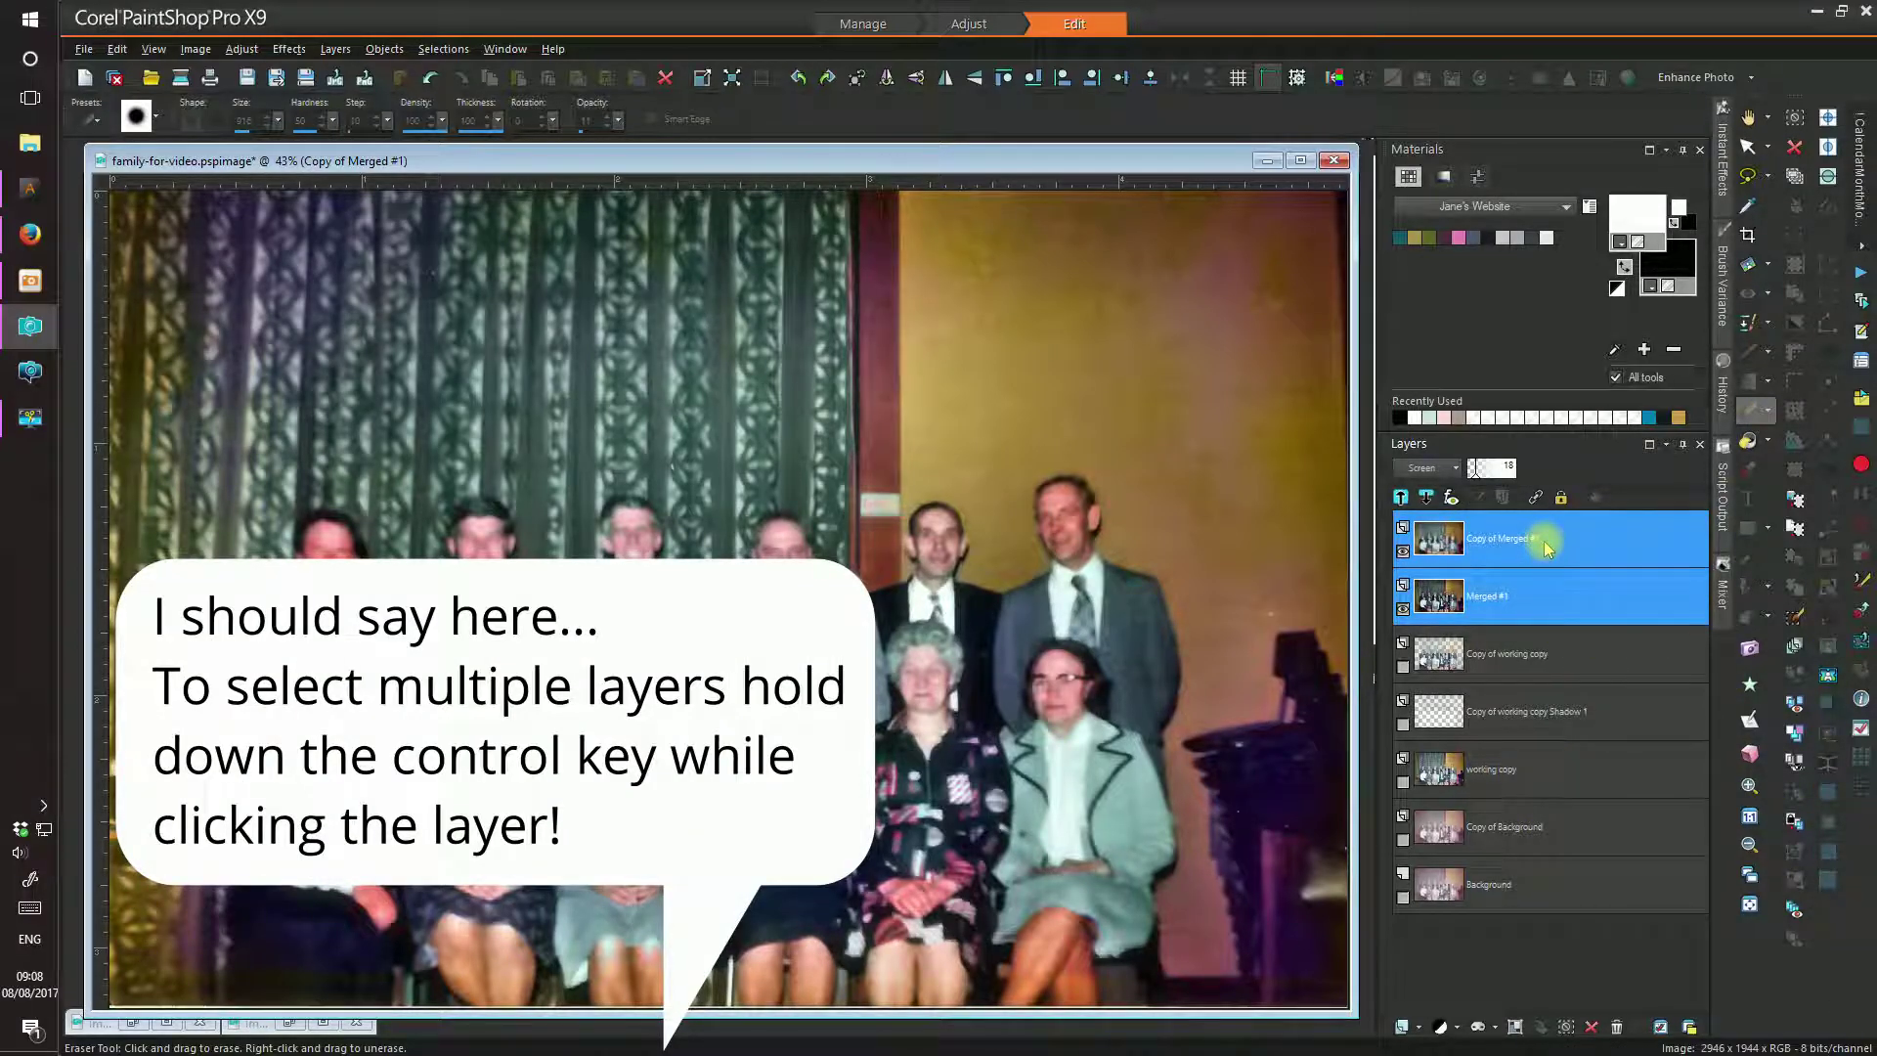
right_click(1547, 548)
mouse_move(1570, 750)
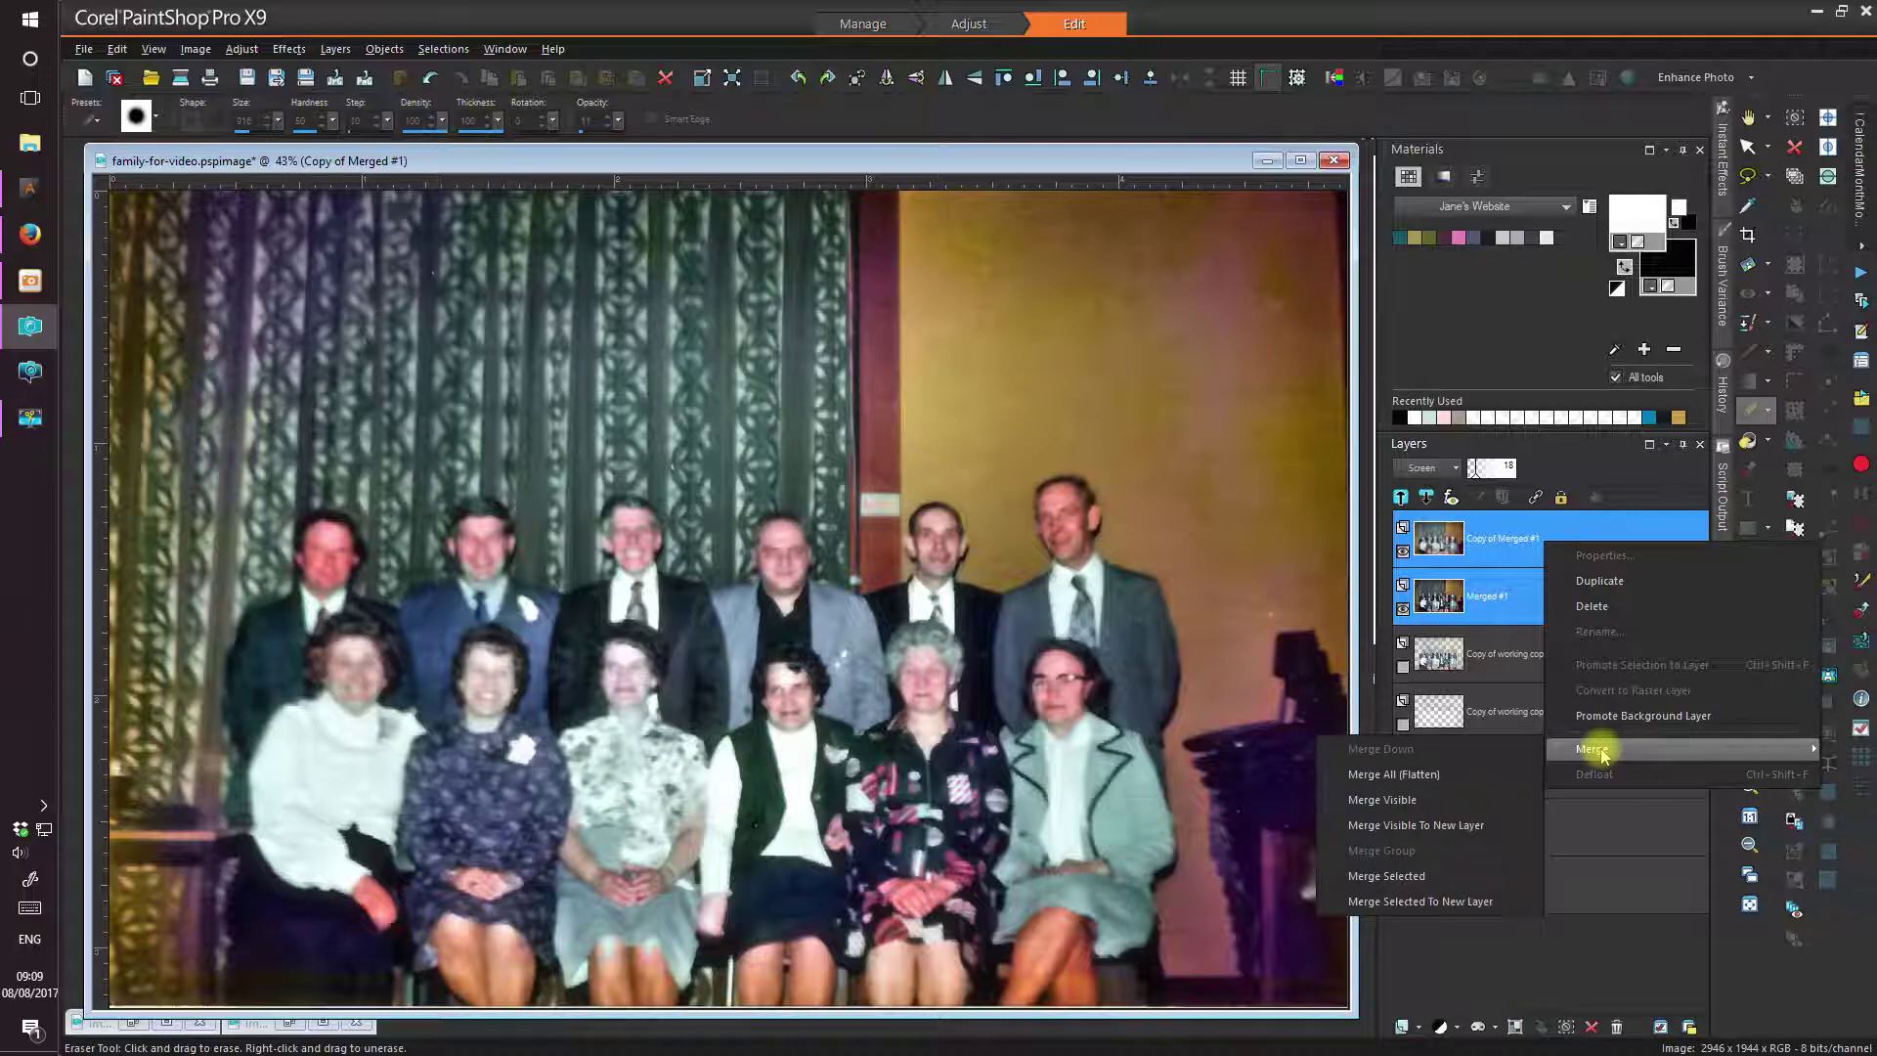
click(1427, 901)
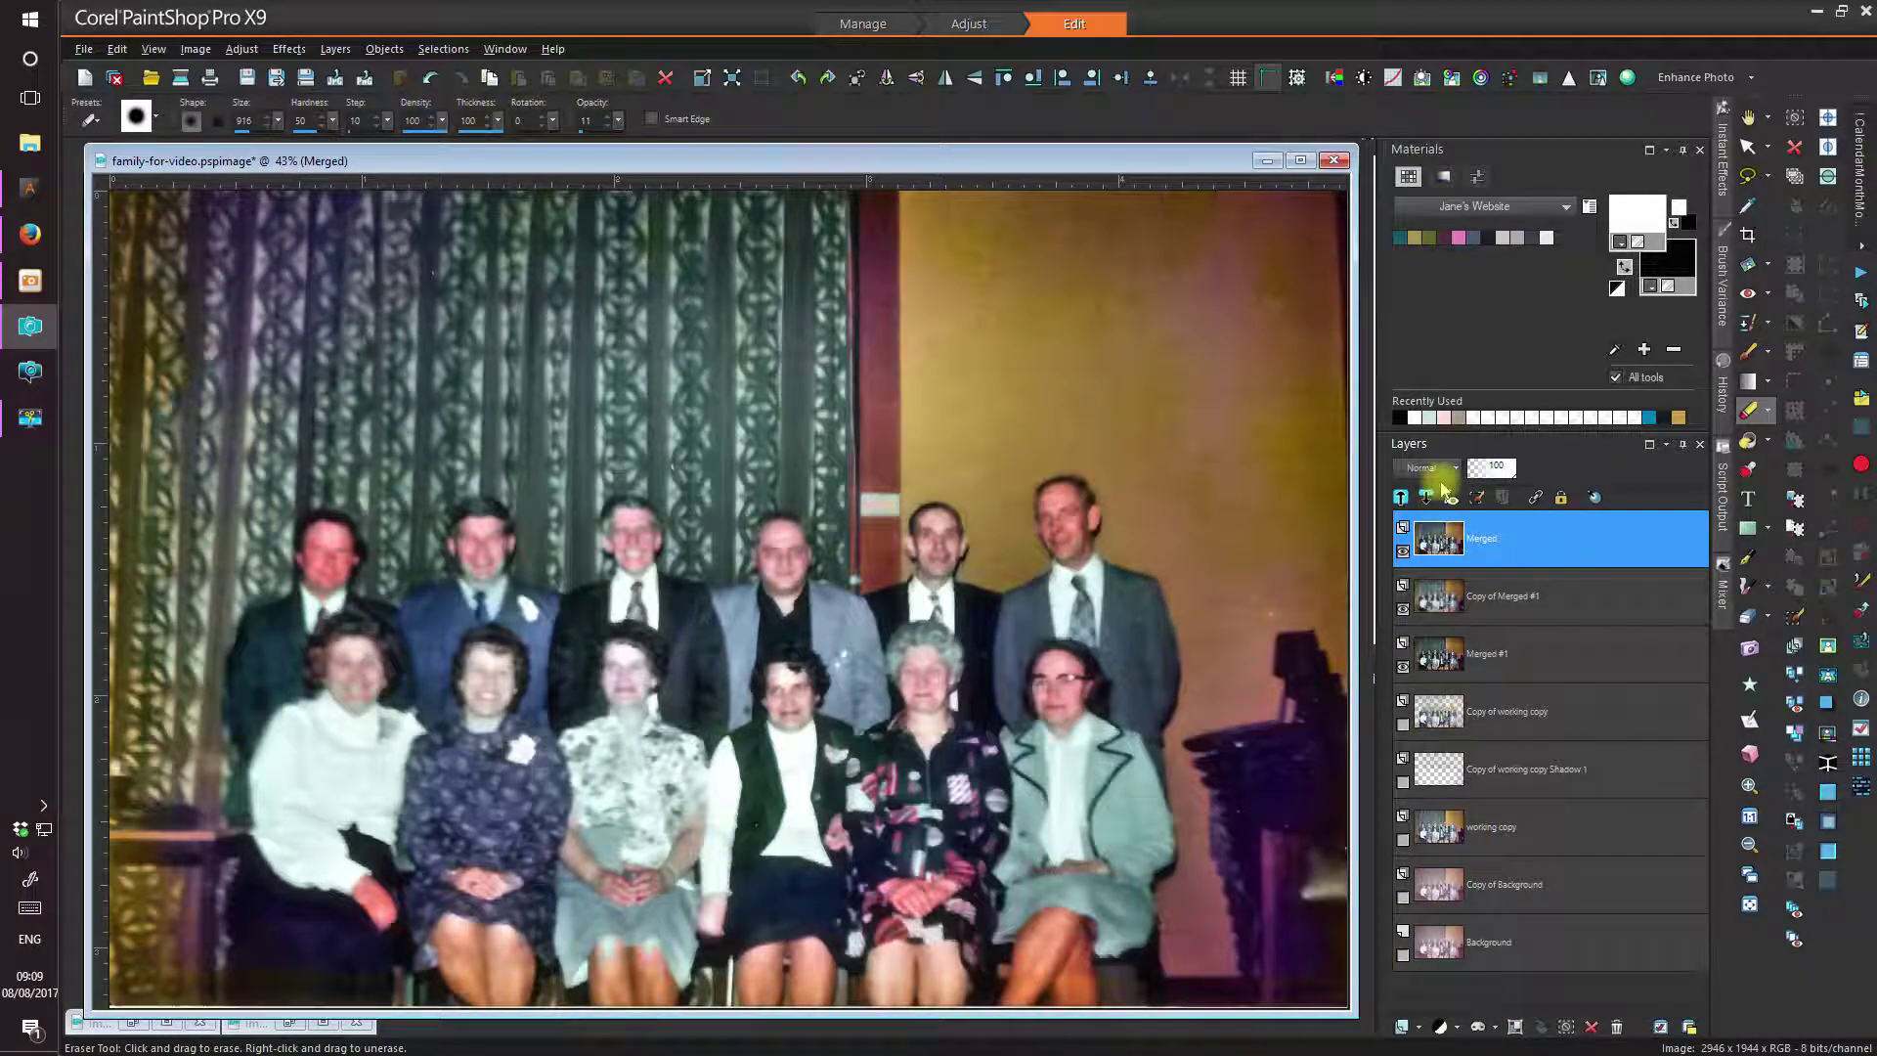
- Rename the newly merged layer "Merged #2"
double_click(1547, 543)
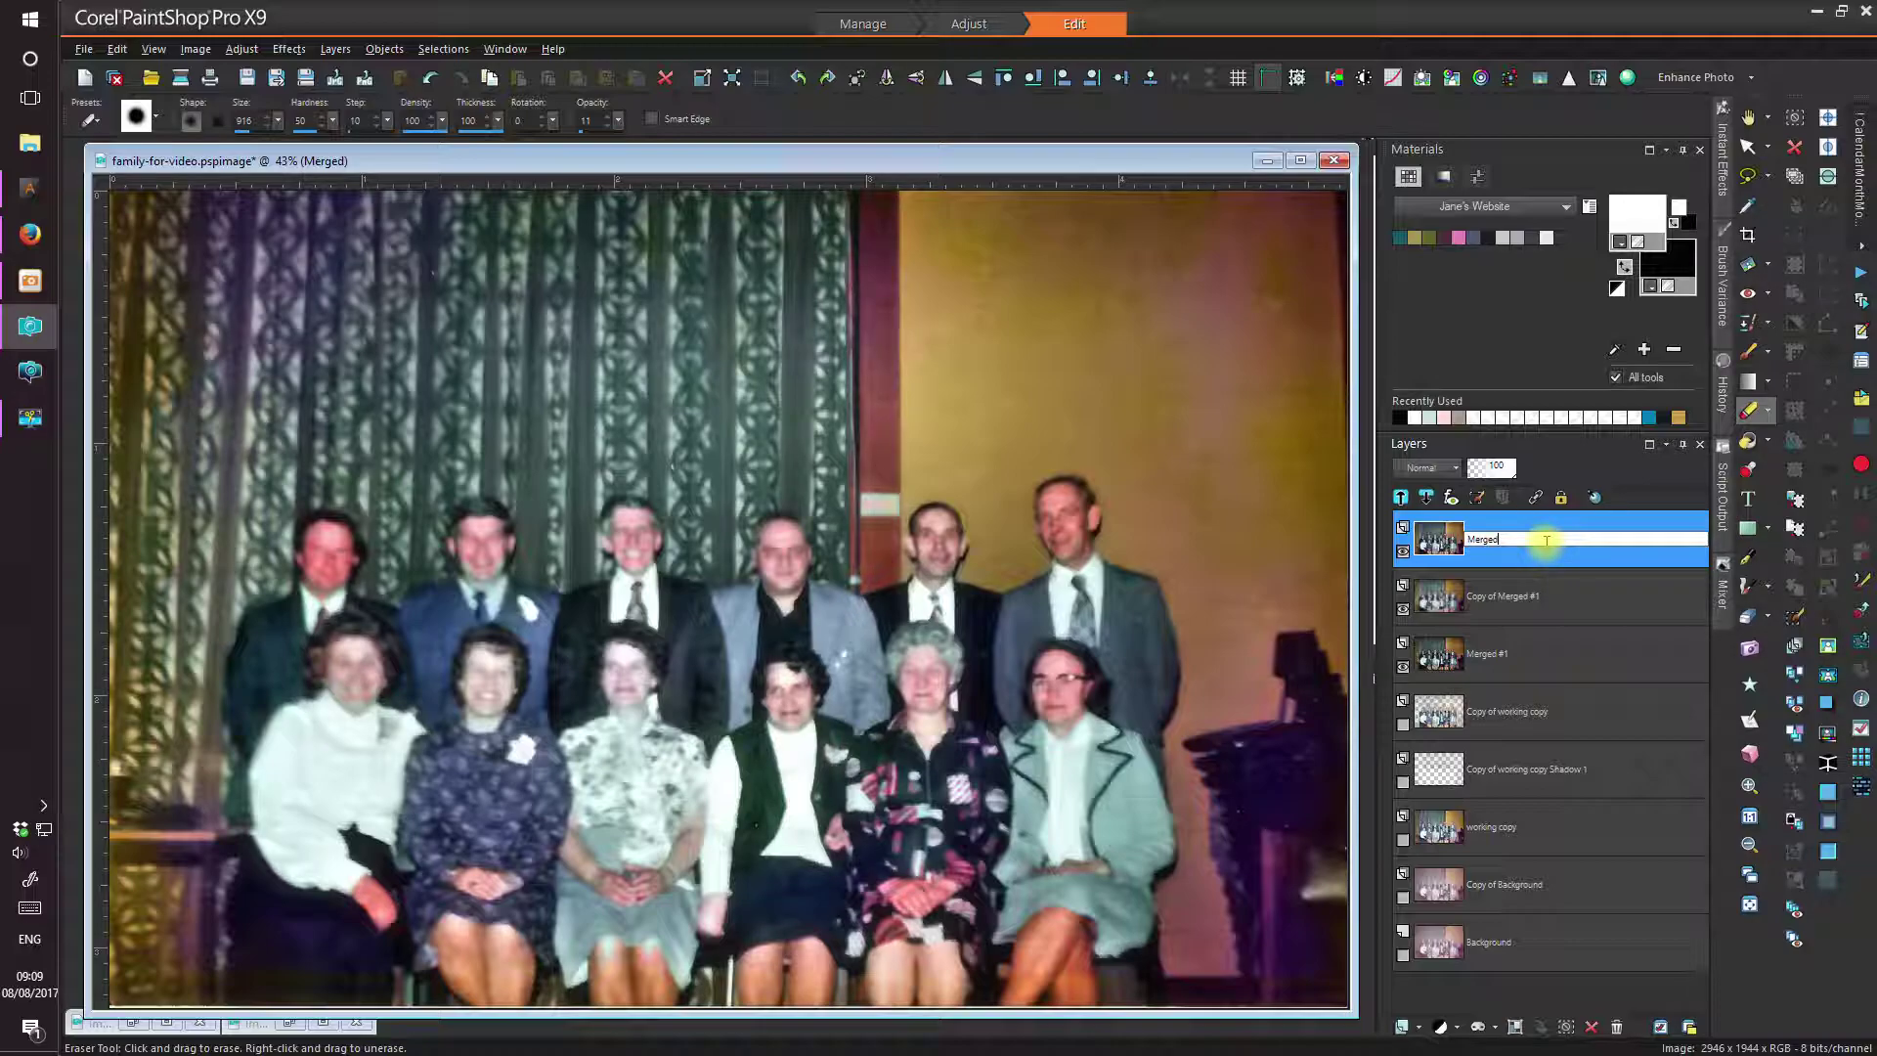
text(#)
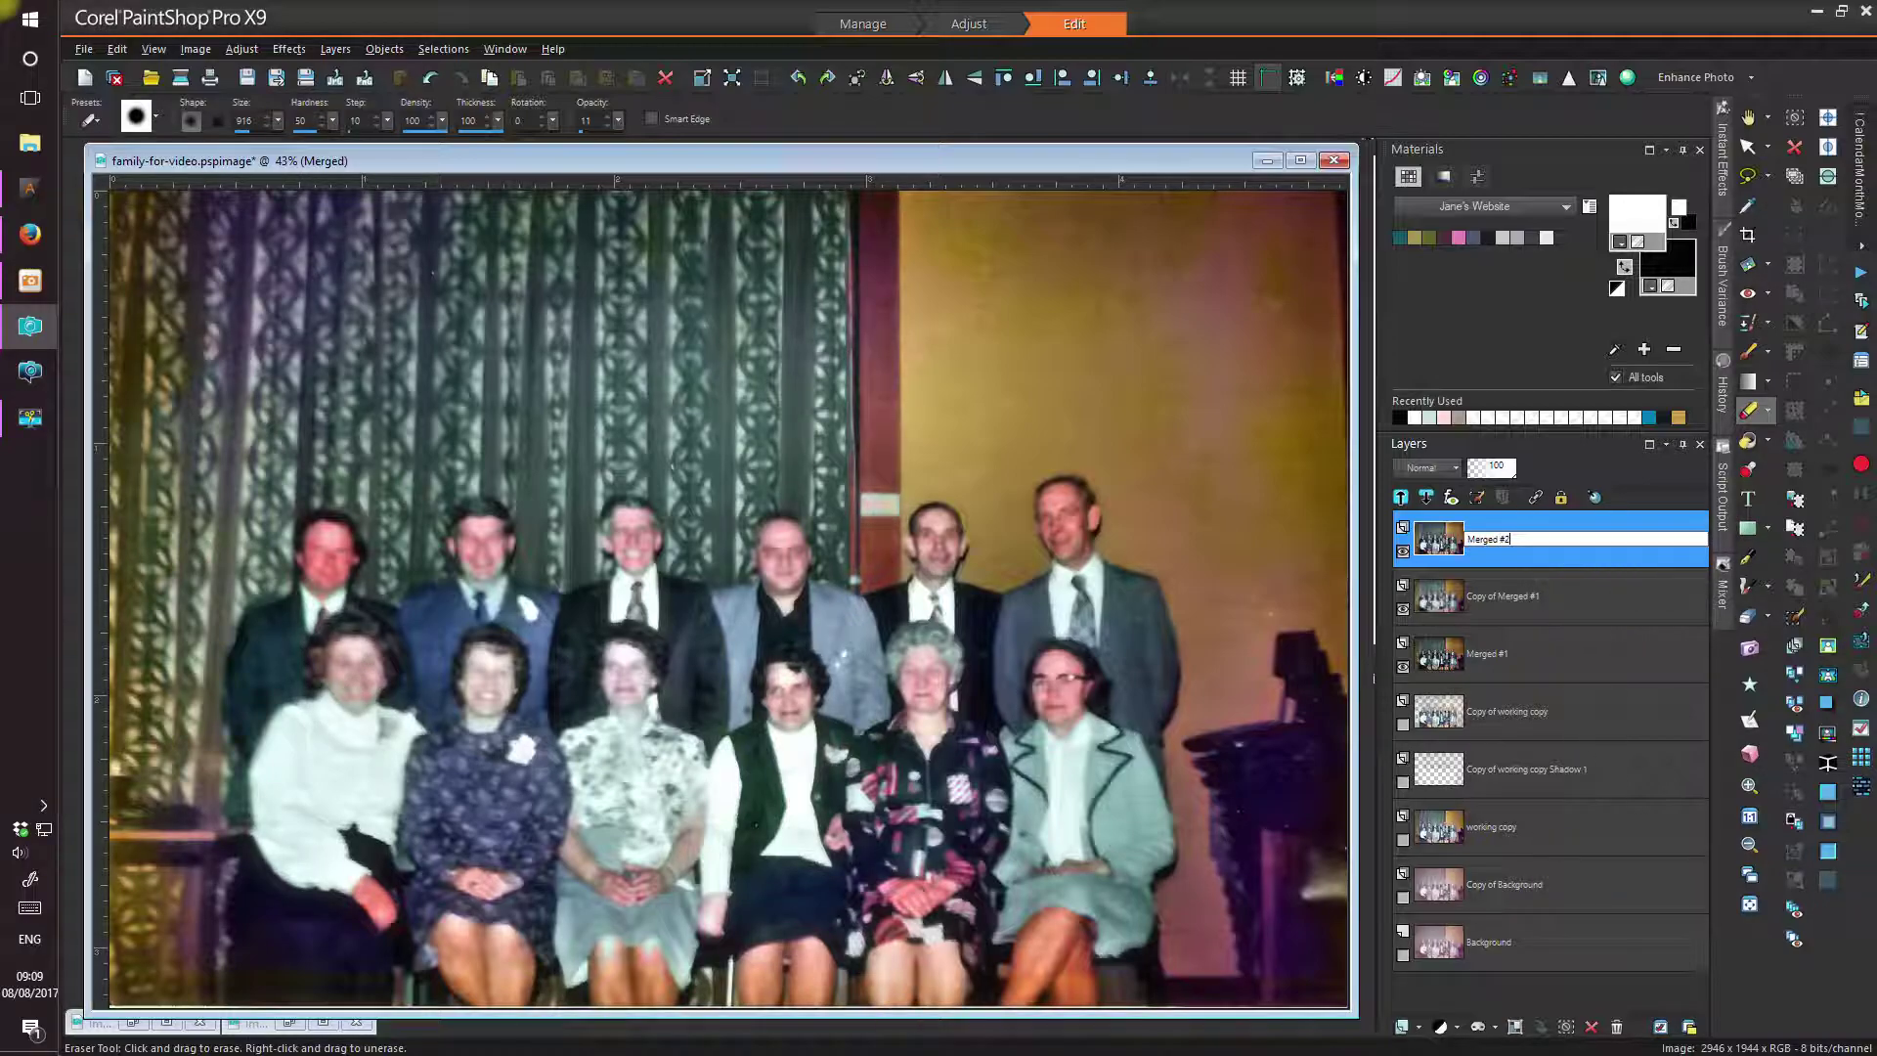
text(2)
key(Return)
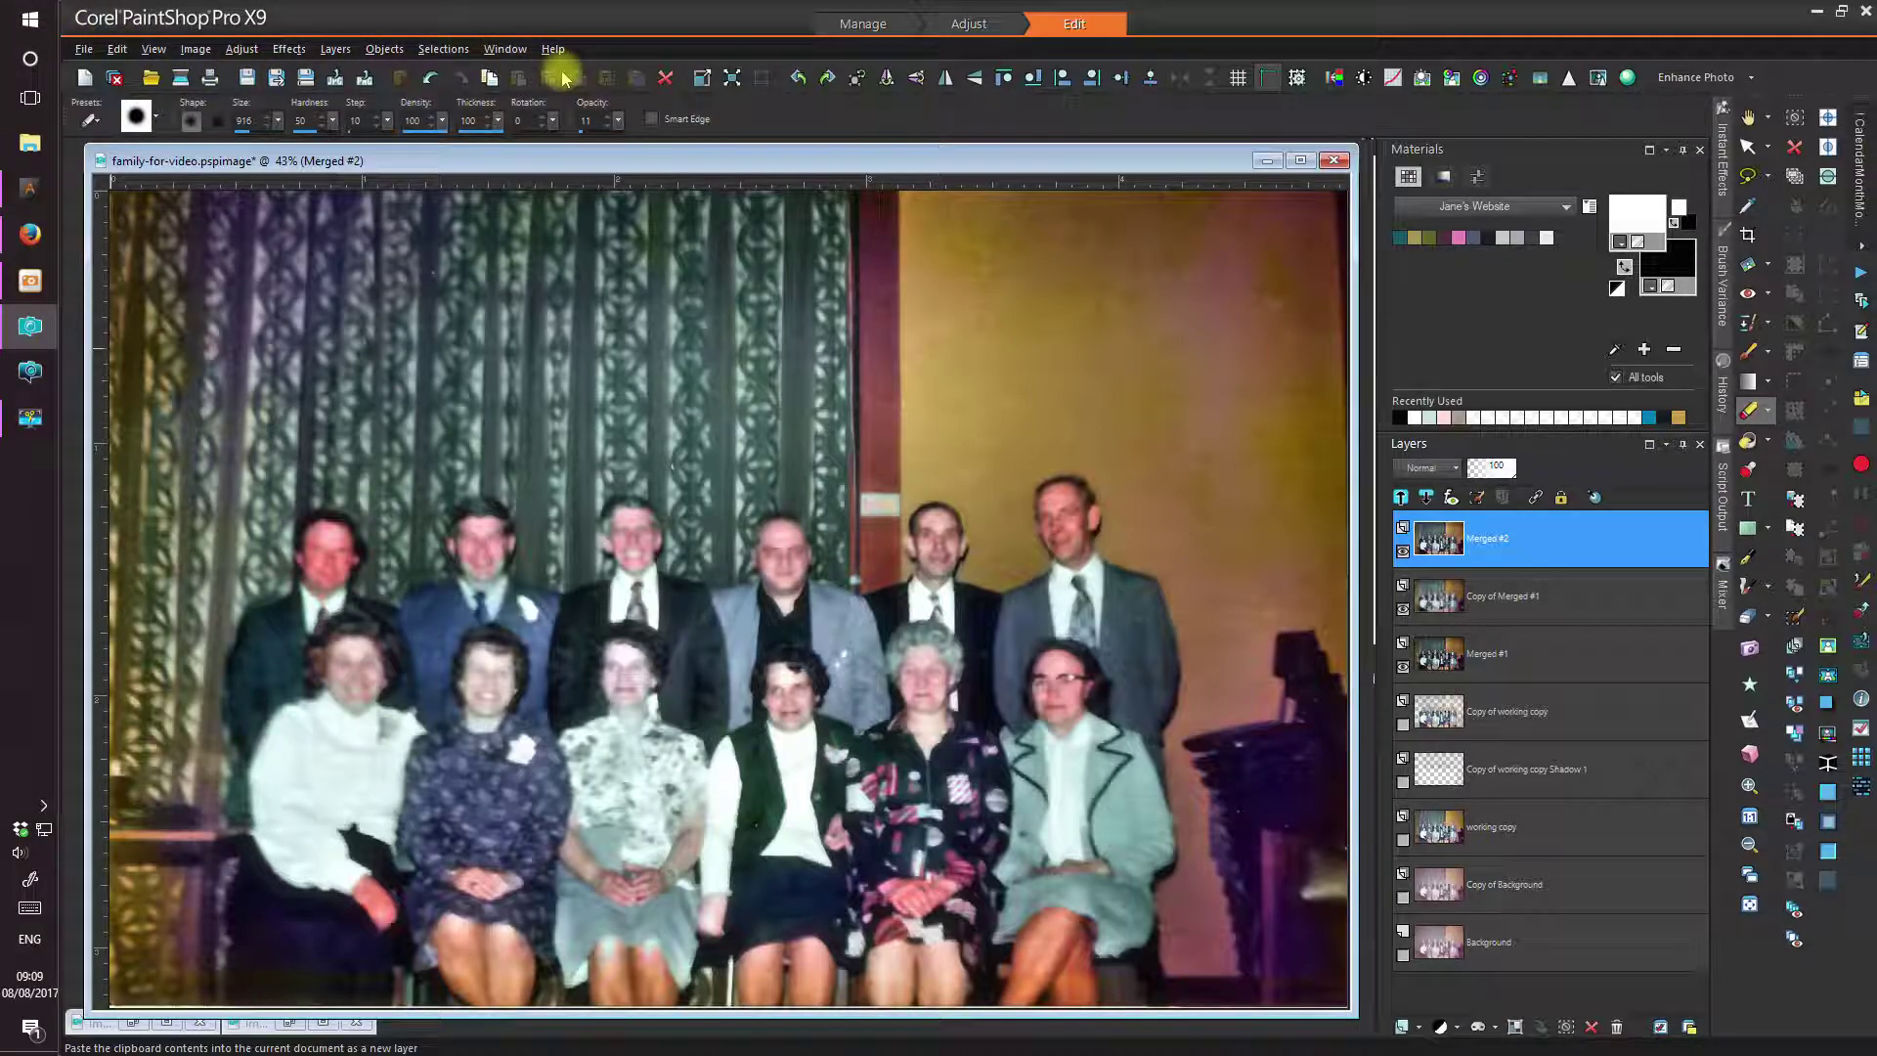
- Try converting the whole photo to greyscale, and undo the conversion
click(1750, 652)
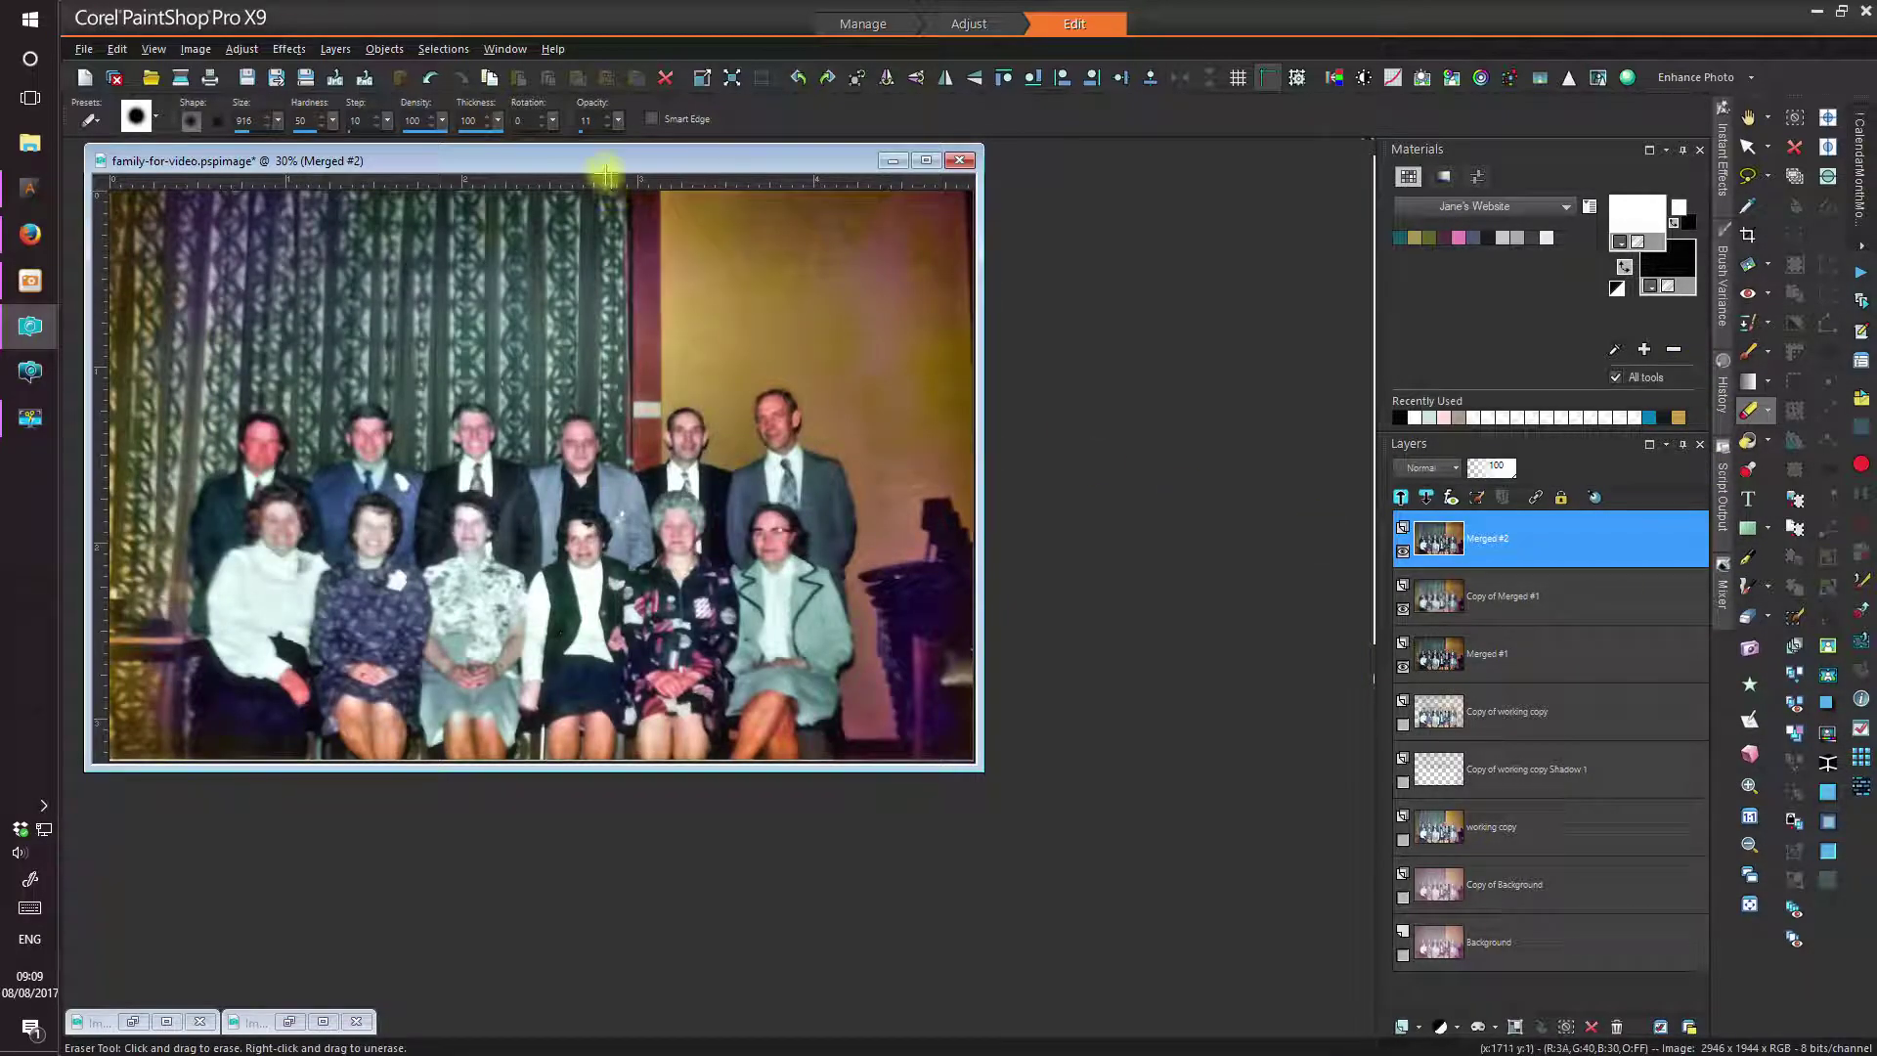
drag(607, 162, 878, 203)
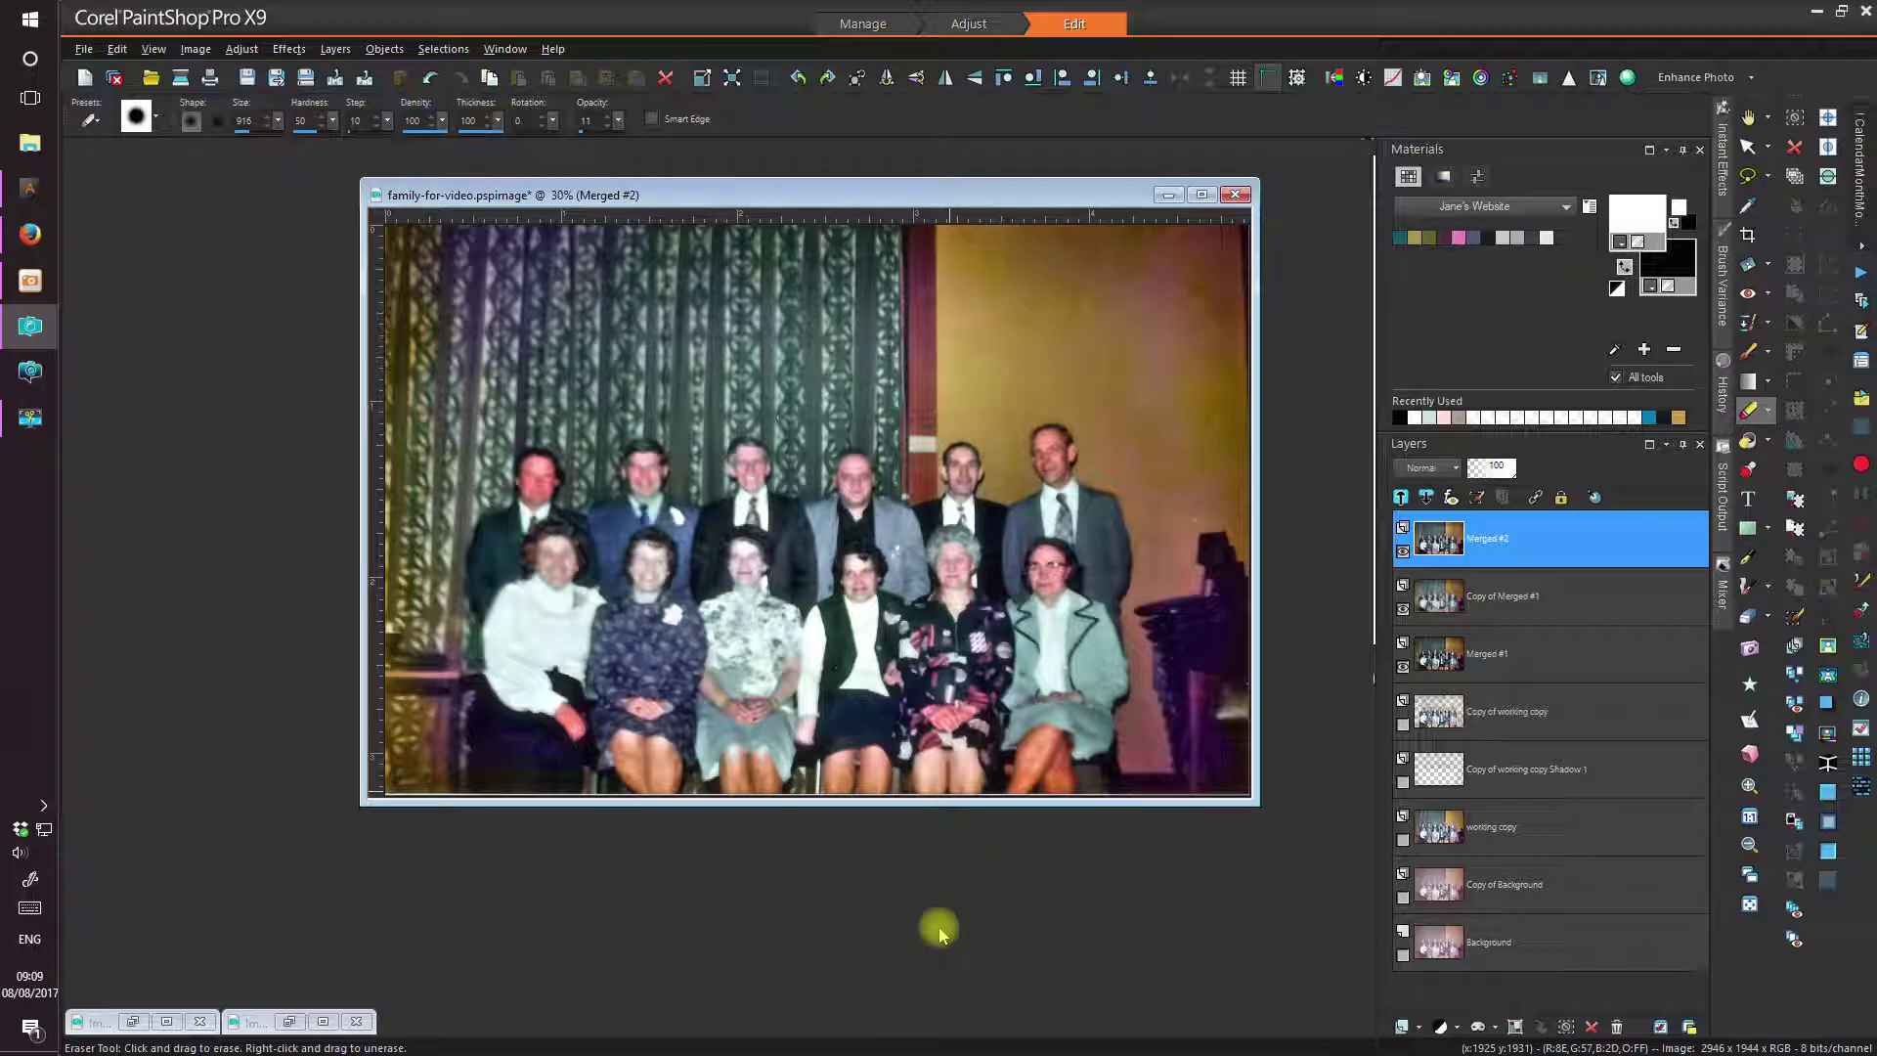
drag(779, 194, 834, 179)
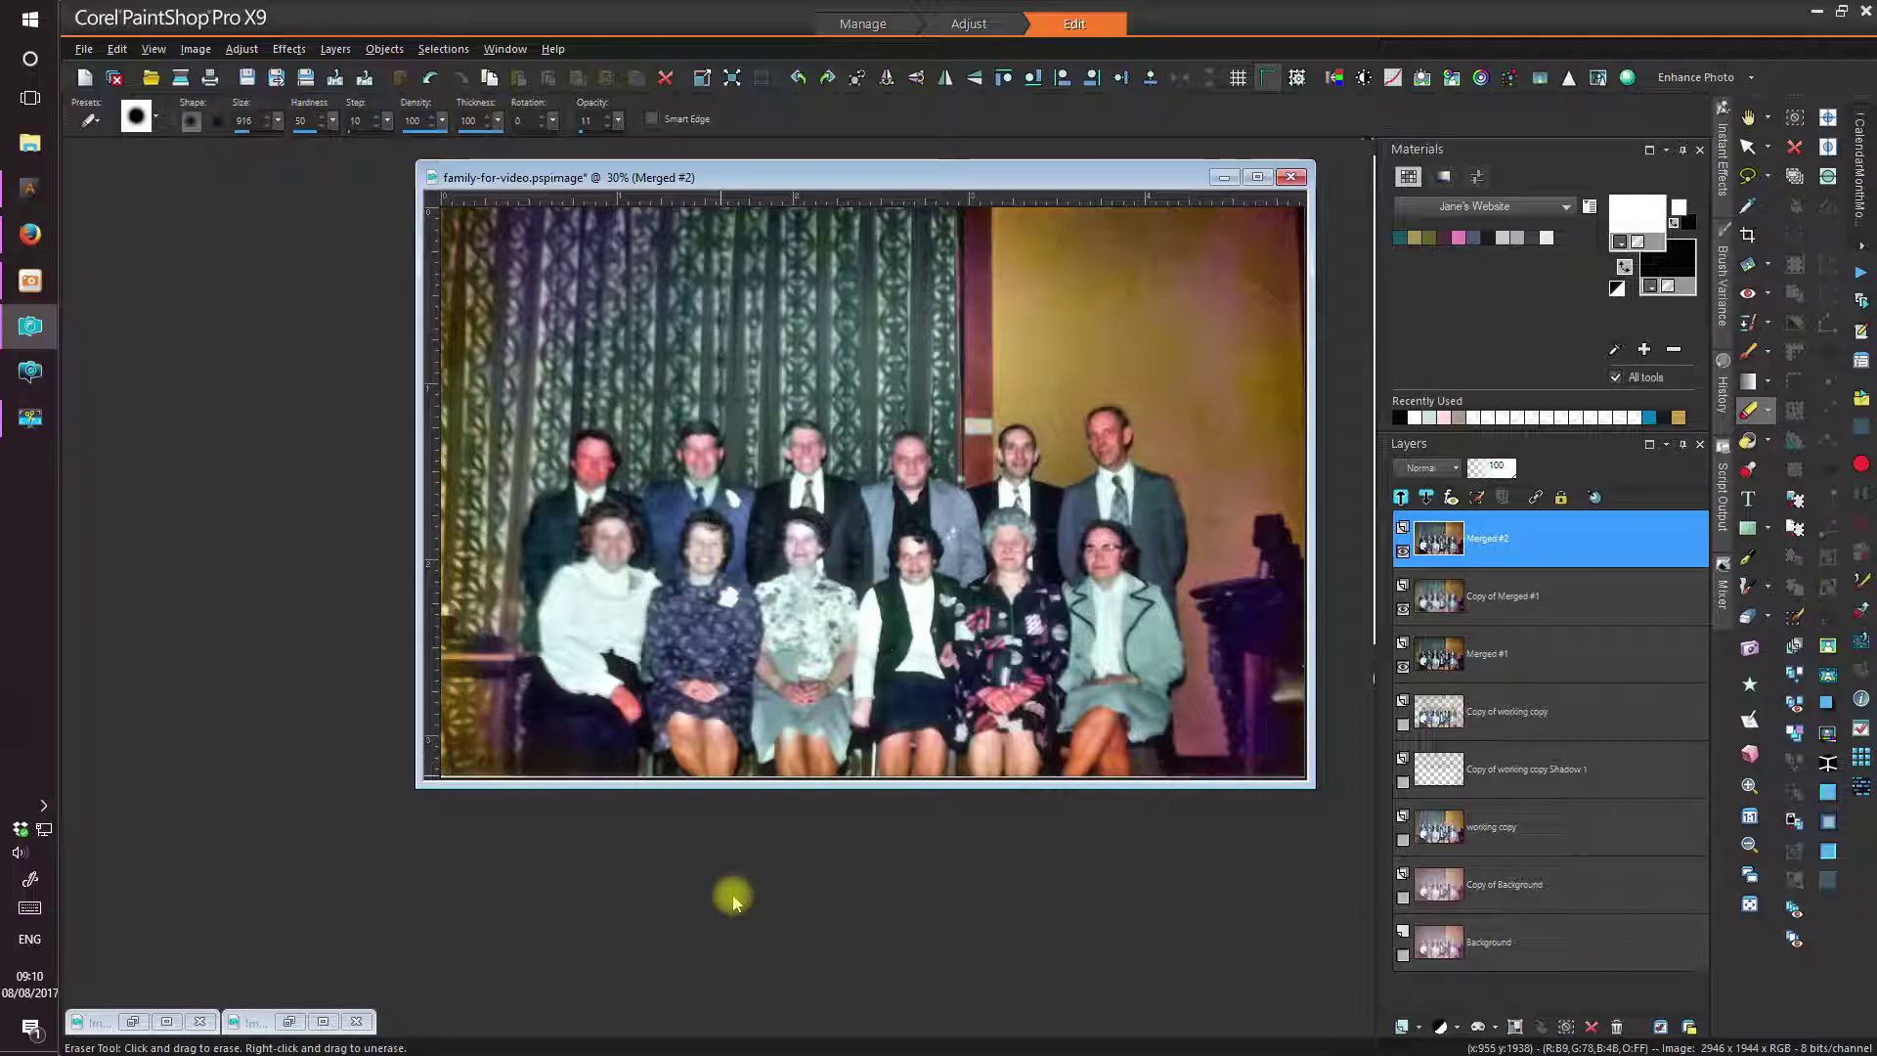
click(195, 51)
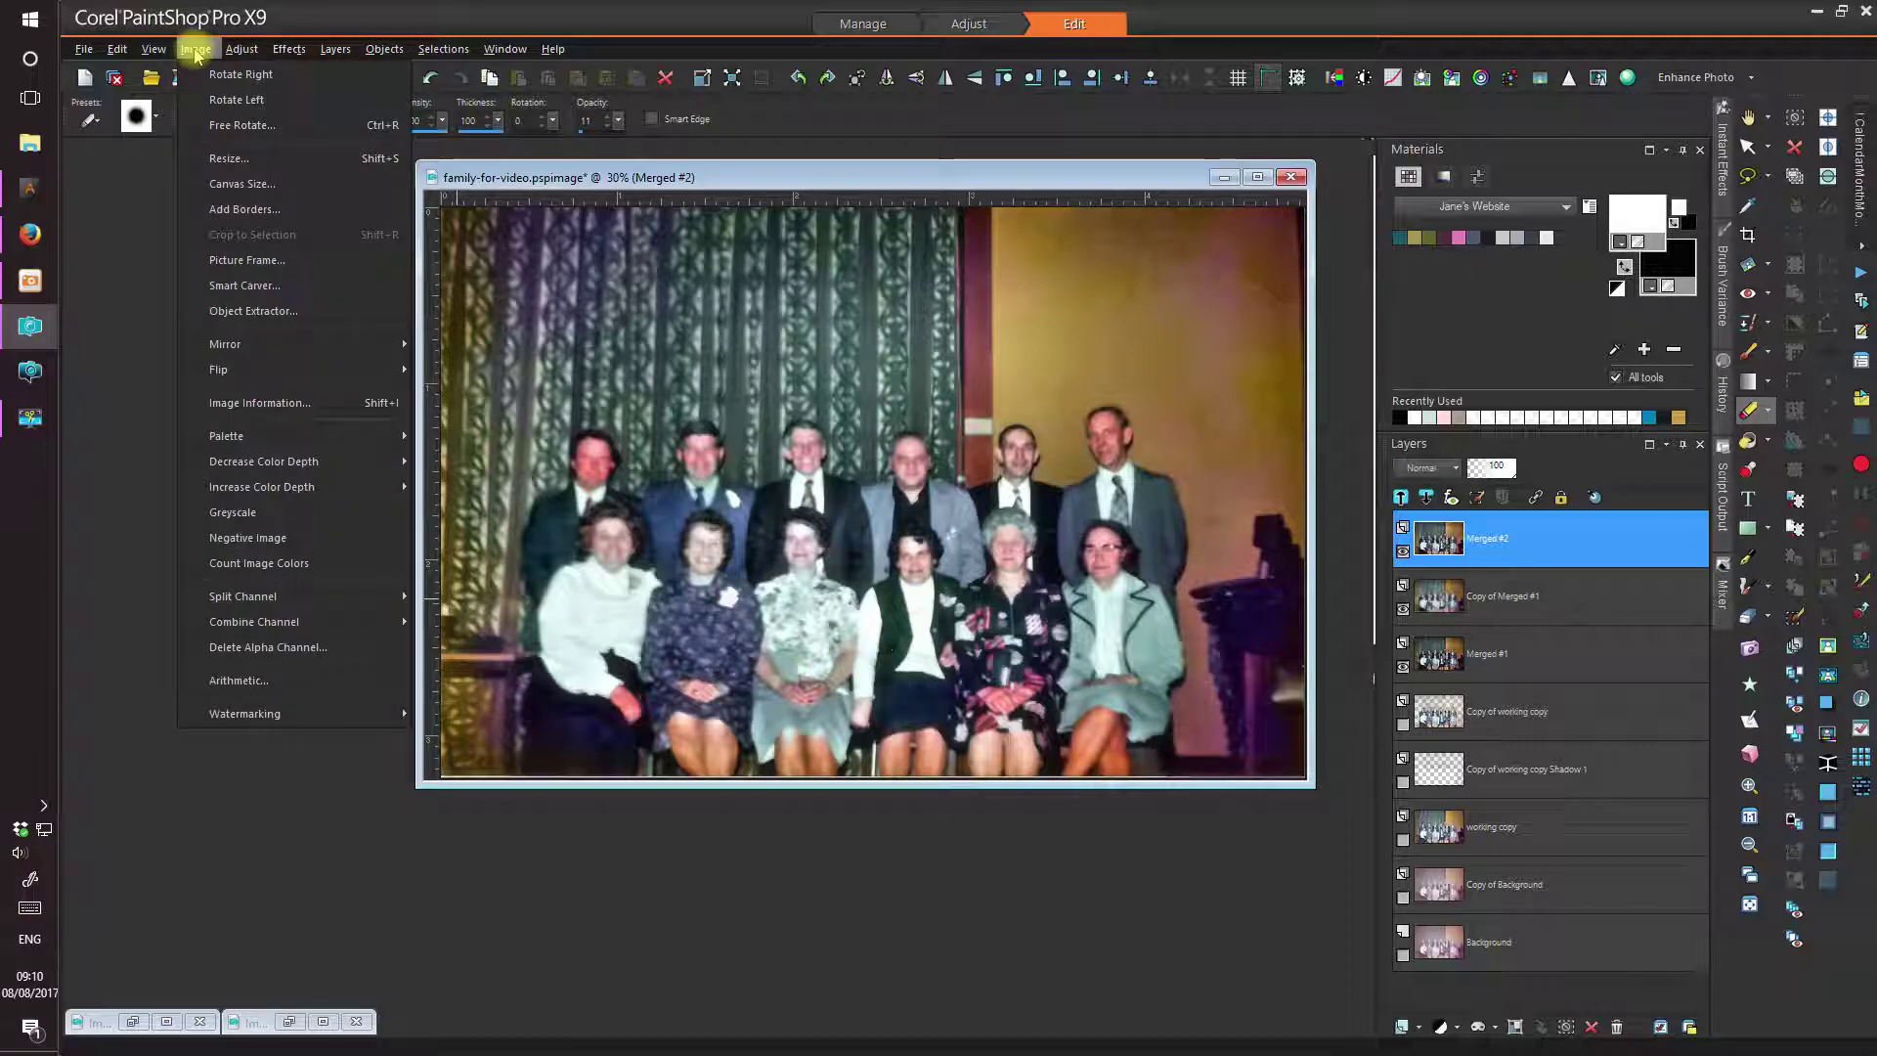
click(258, 511)
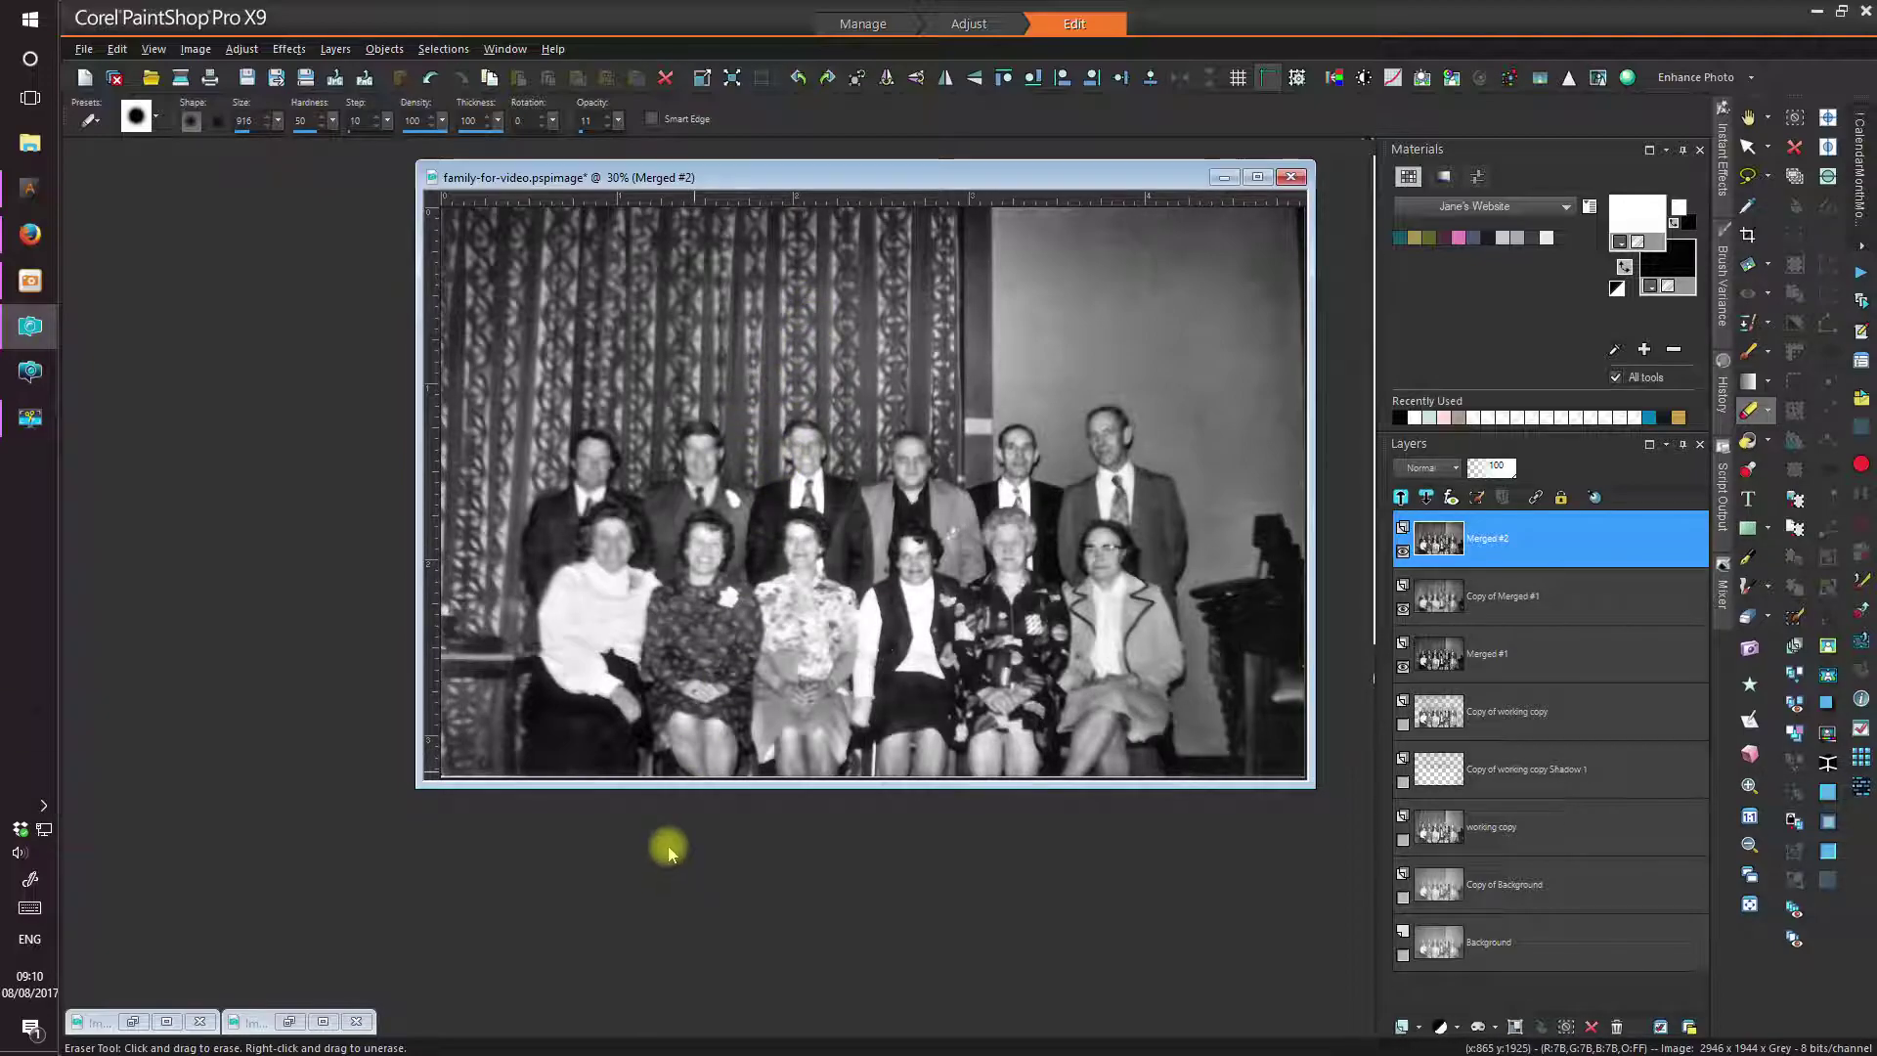
click(431, 78)
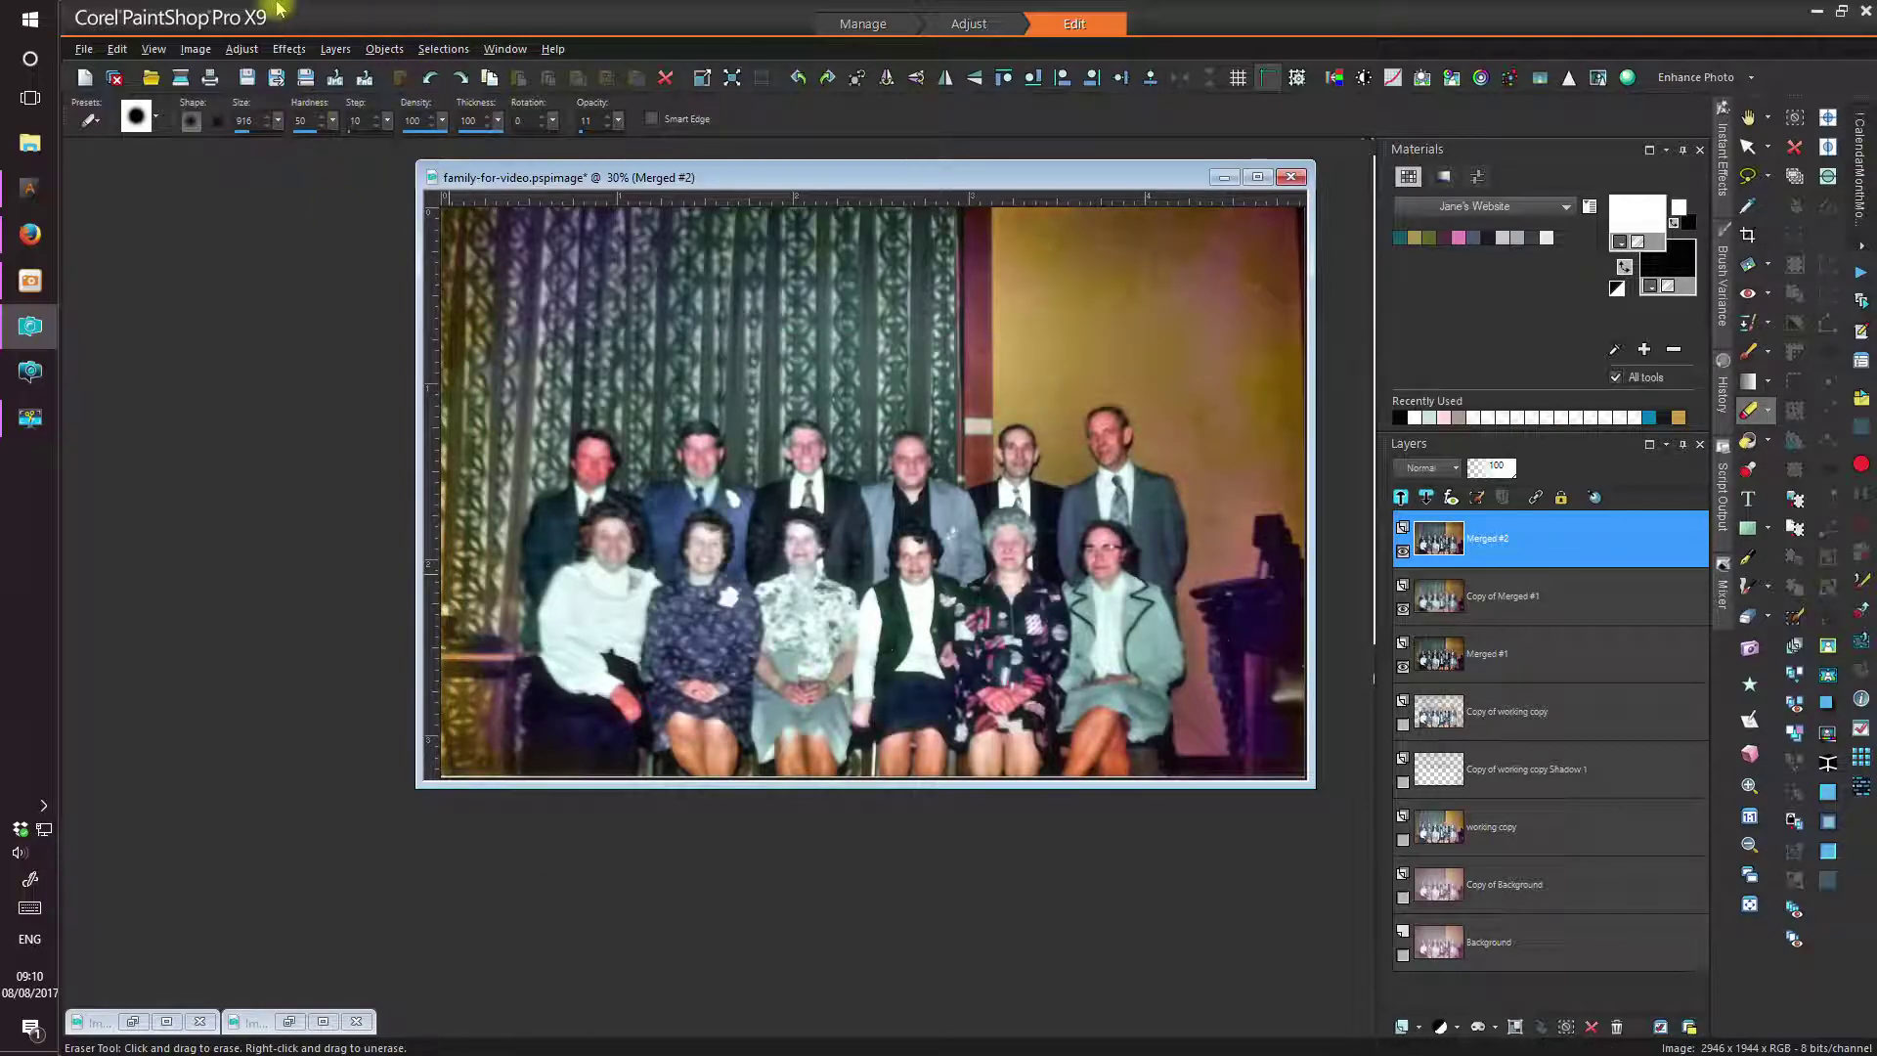
- Save the layered image and copy the Merged #2 layer out as a separate new image
click(246, 78)
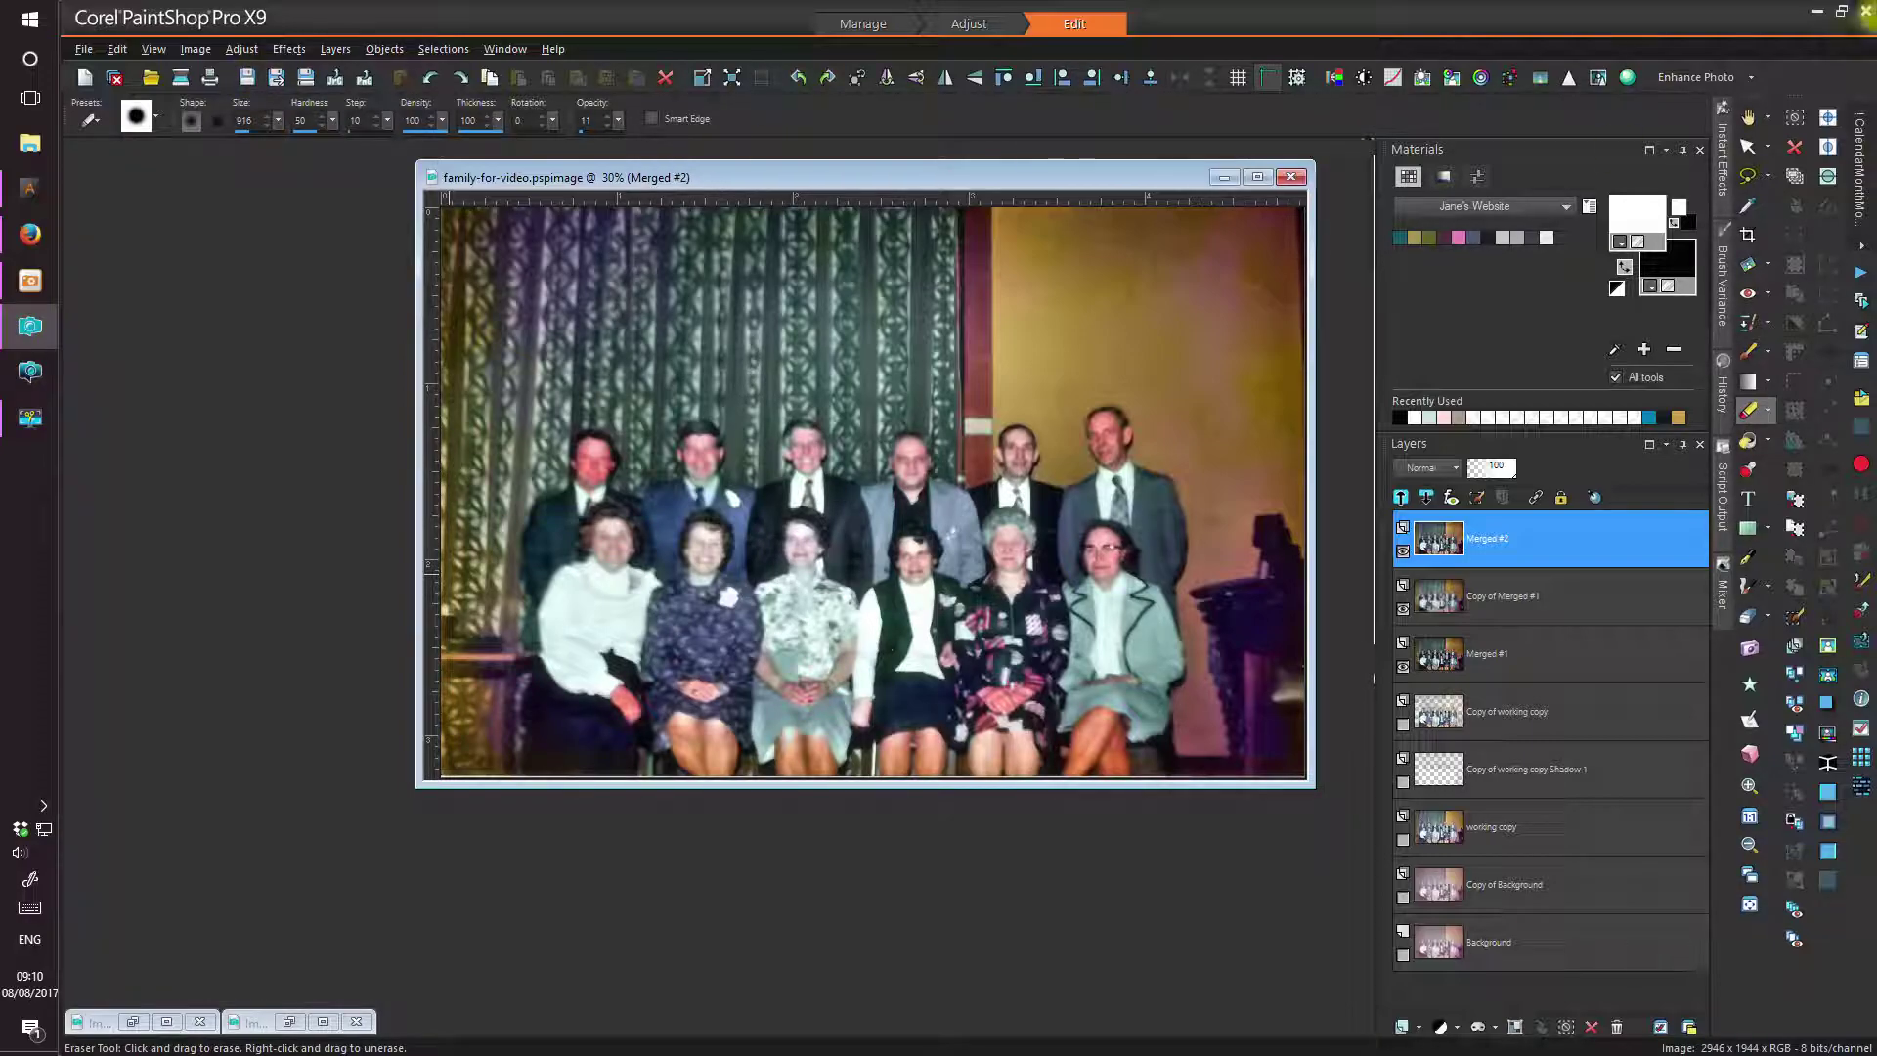
drag(1154, 177, 1185, 170)
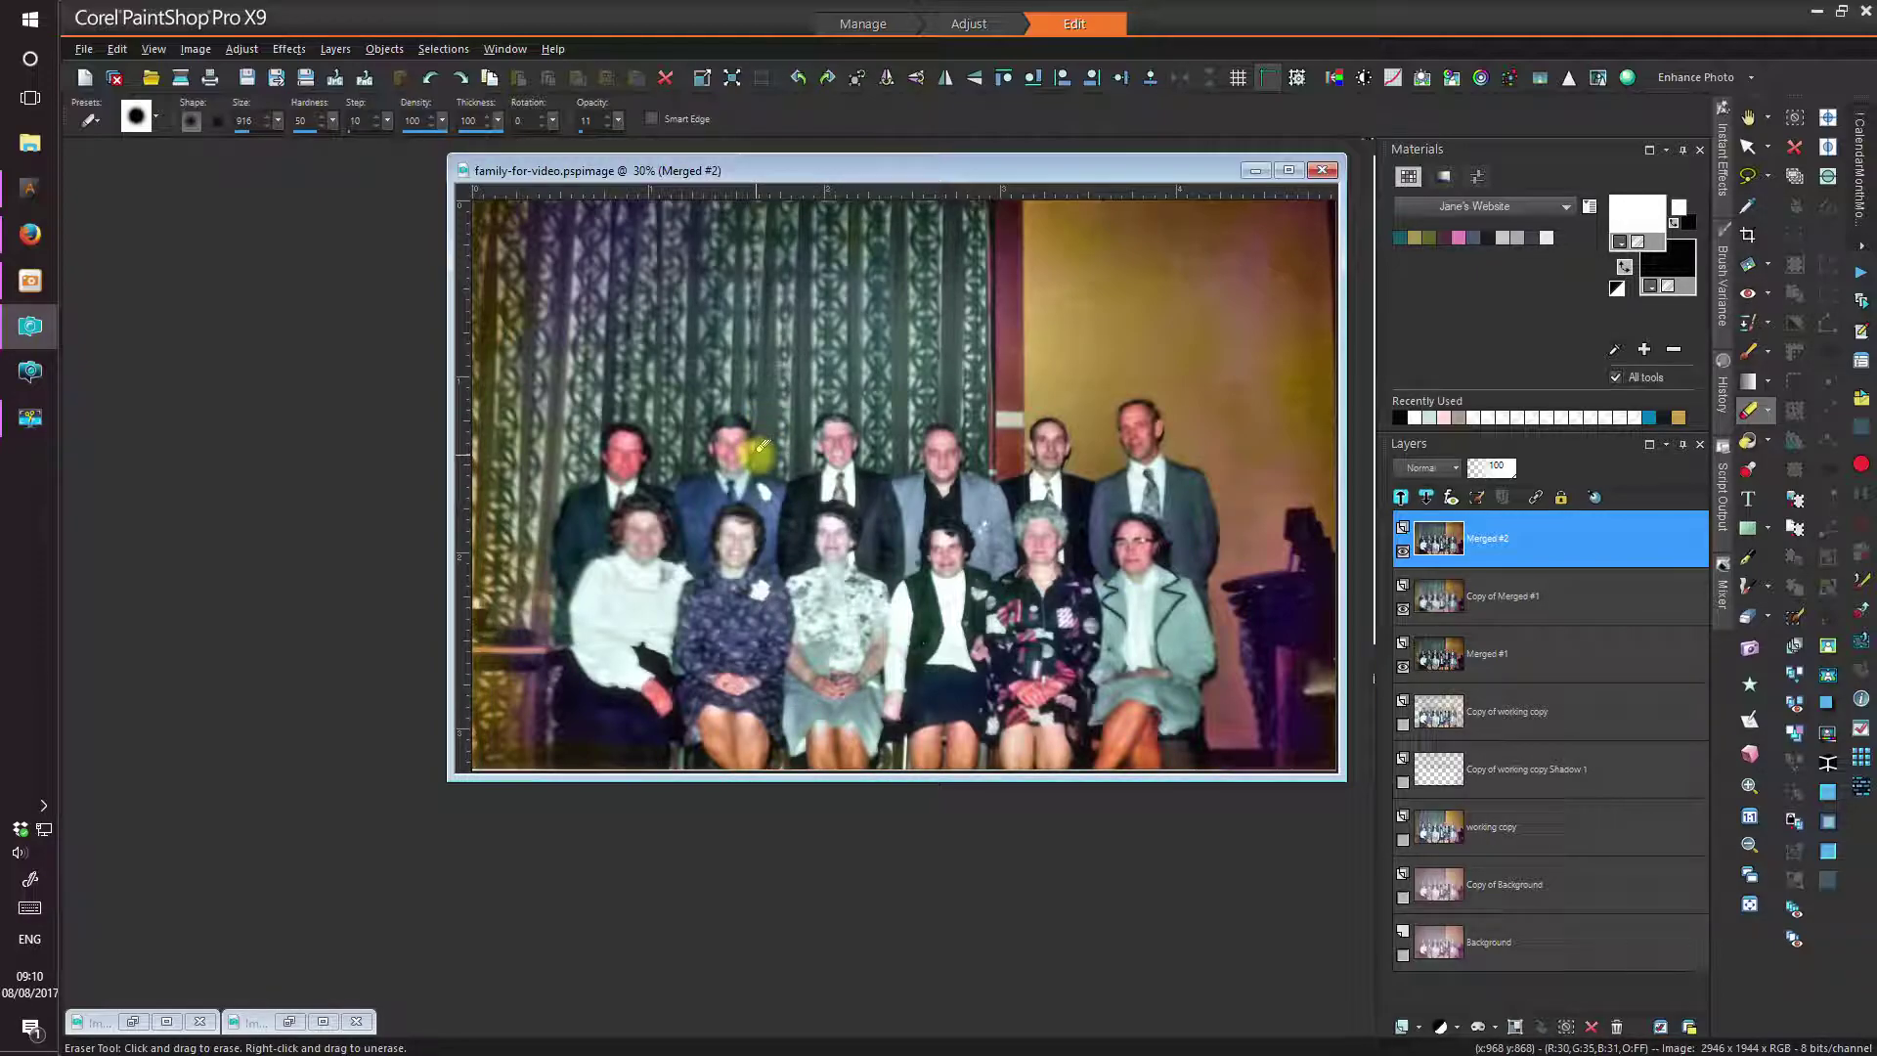
click(1588, 541)
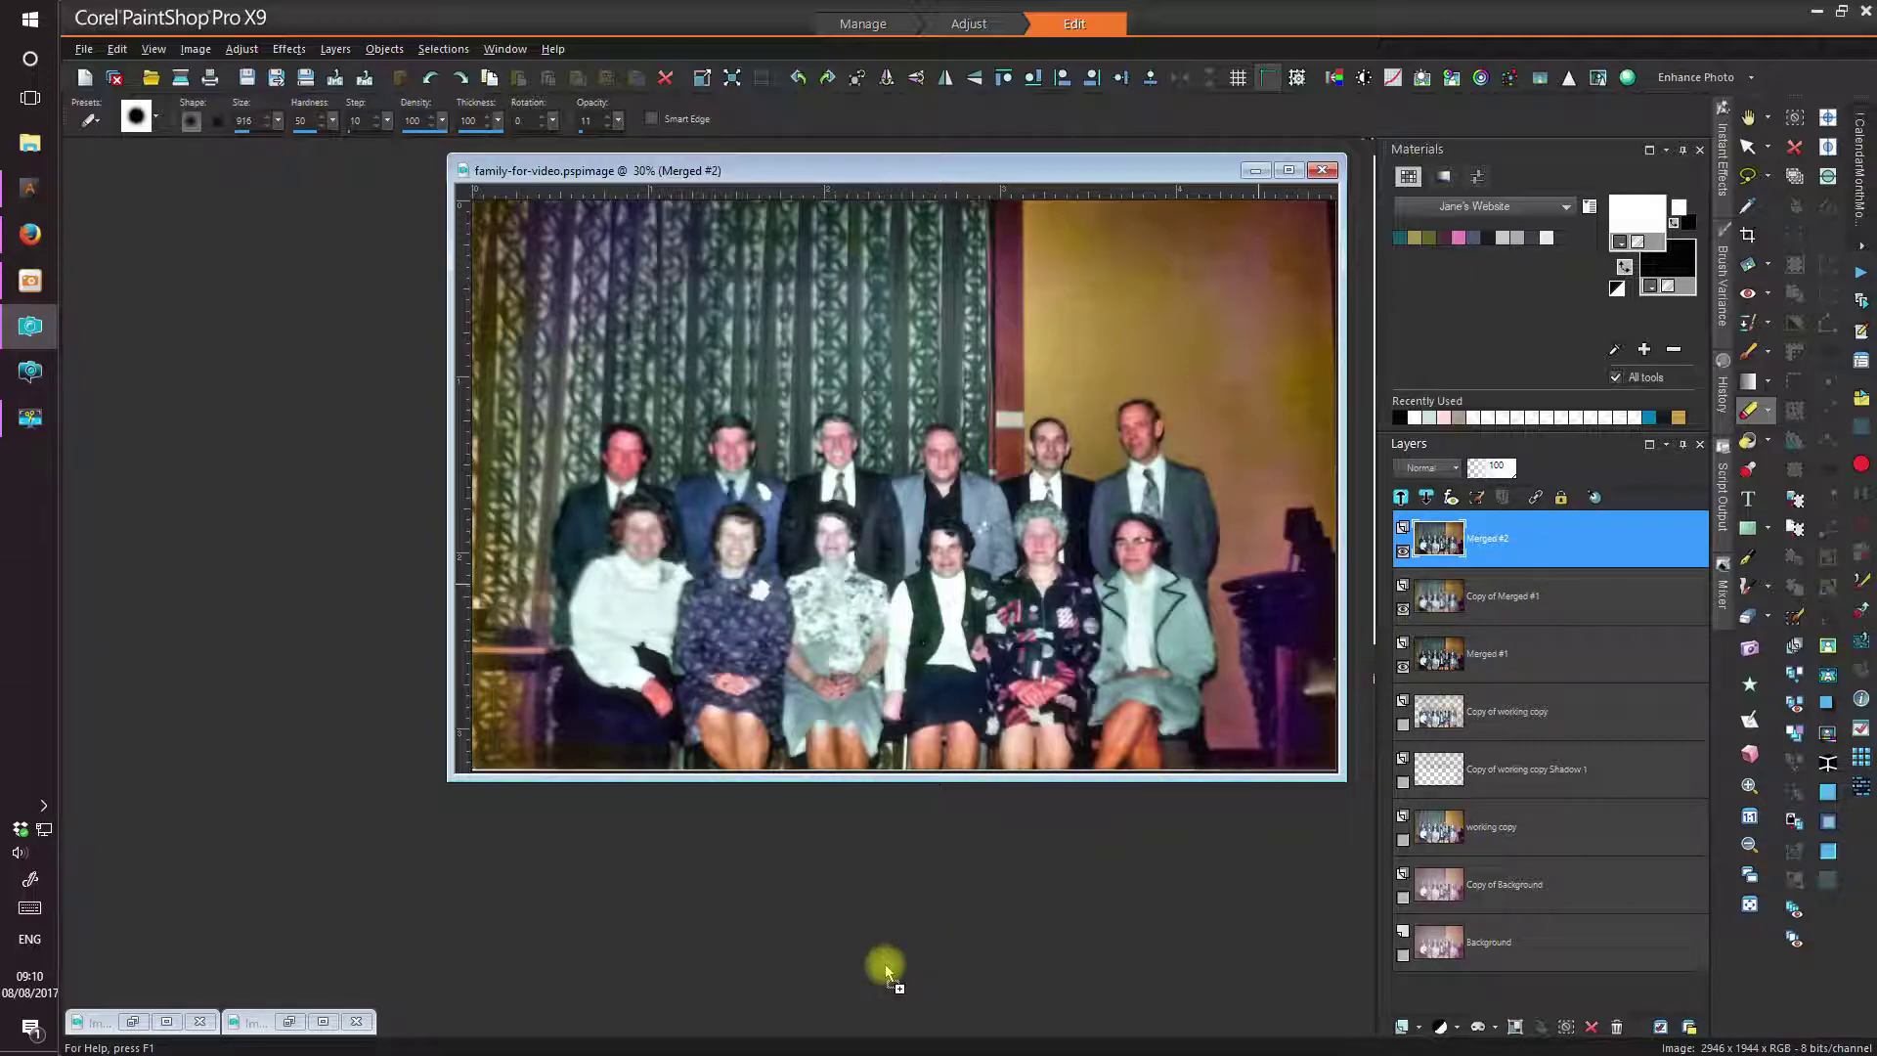
drag(884, 964, 884, 964)
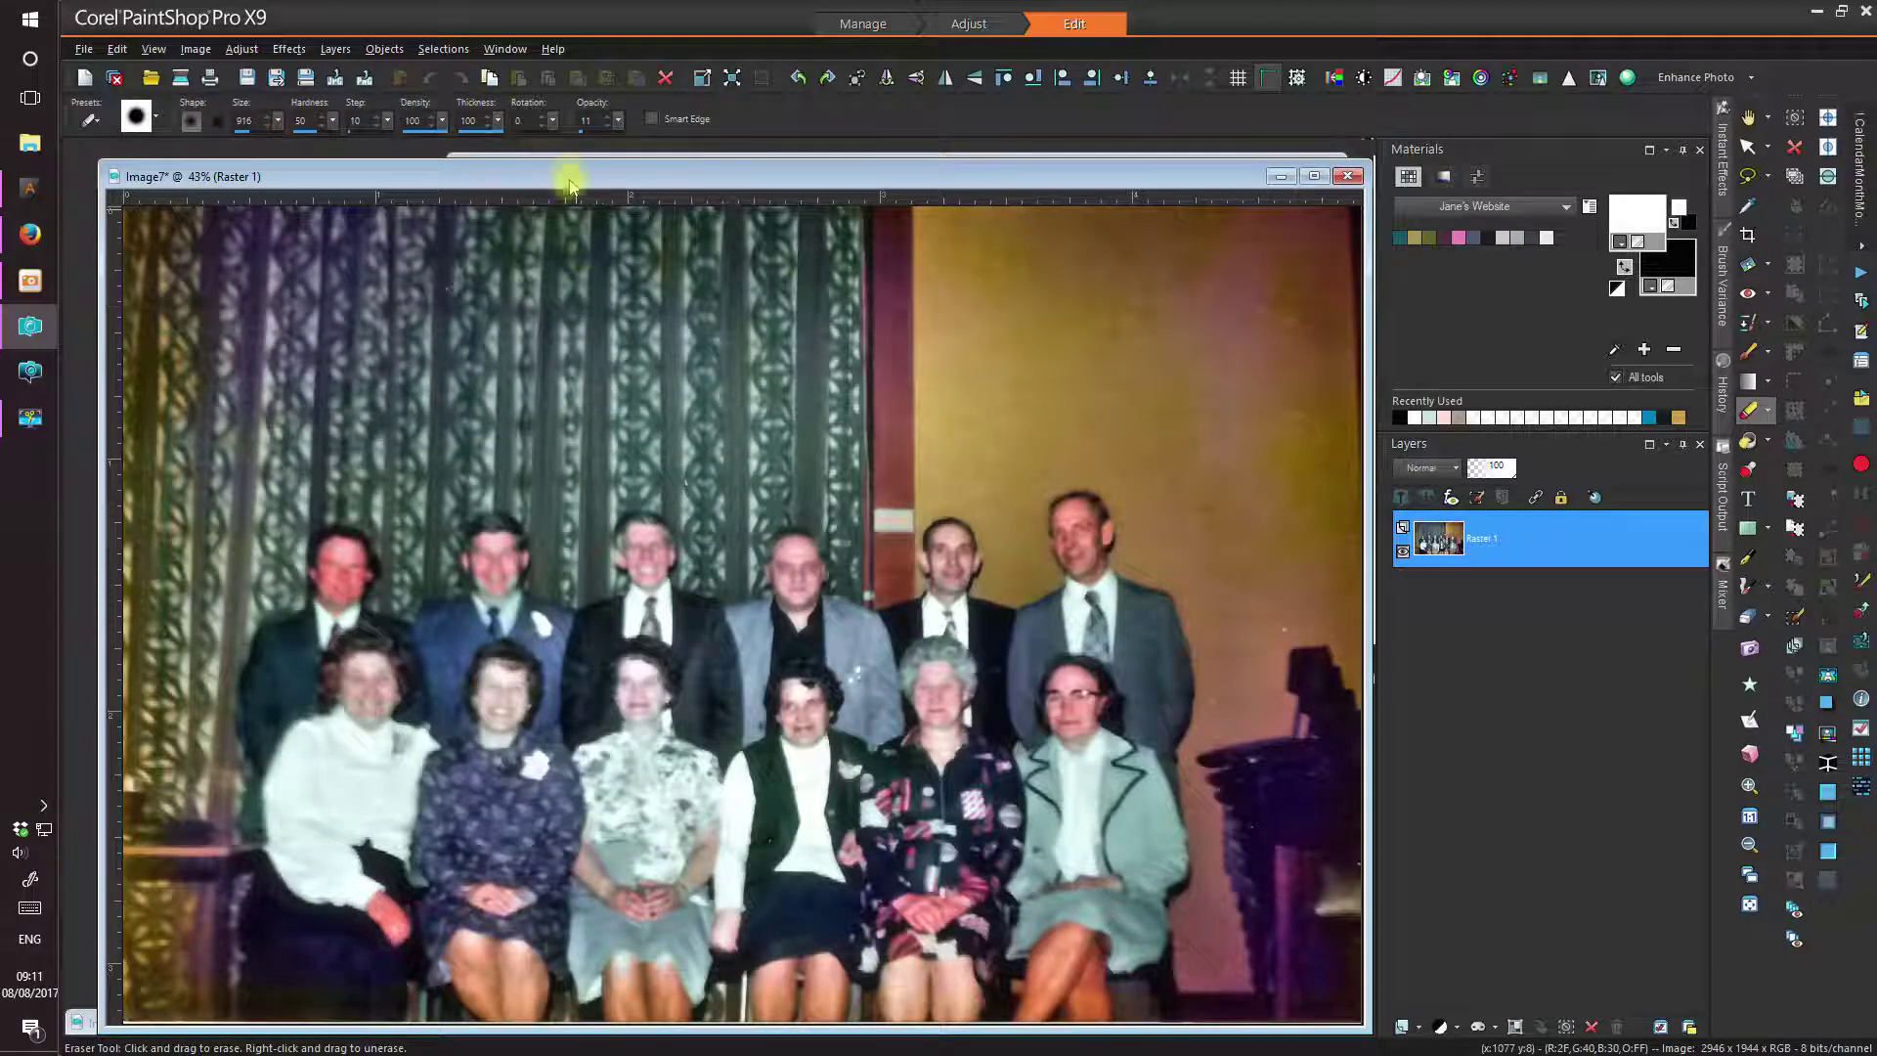
drag(571, 176, 575, 176)
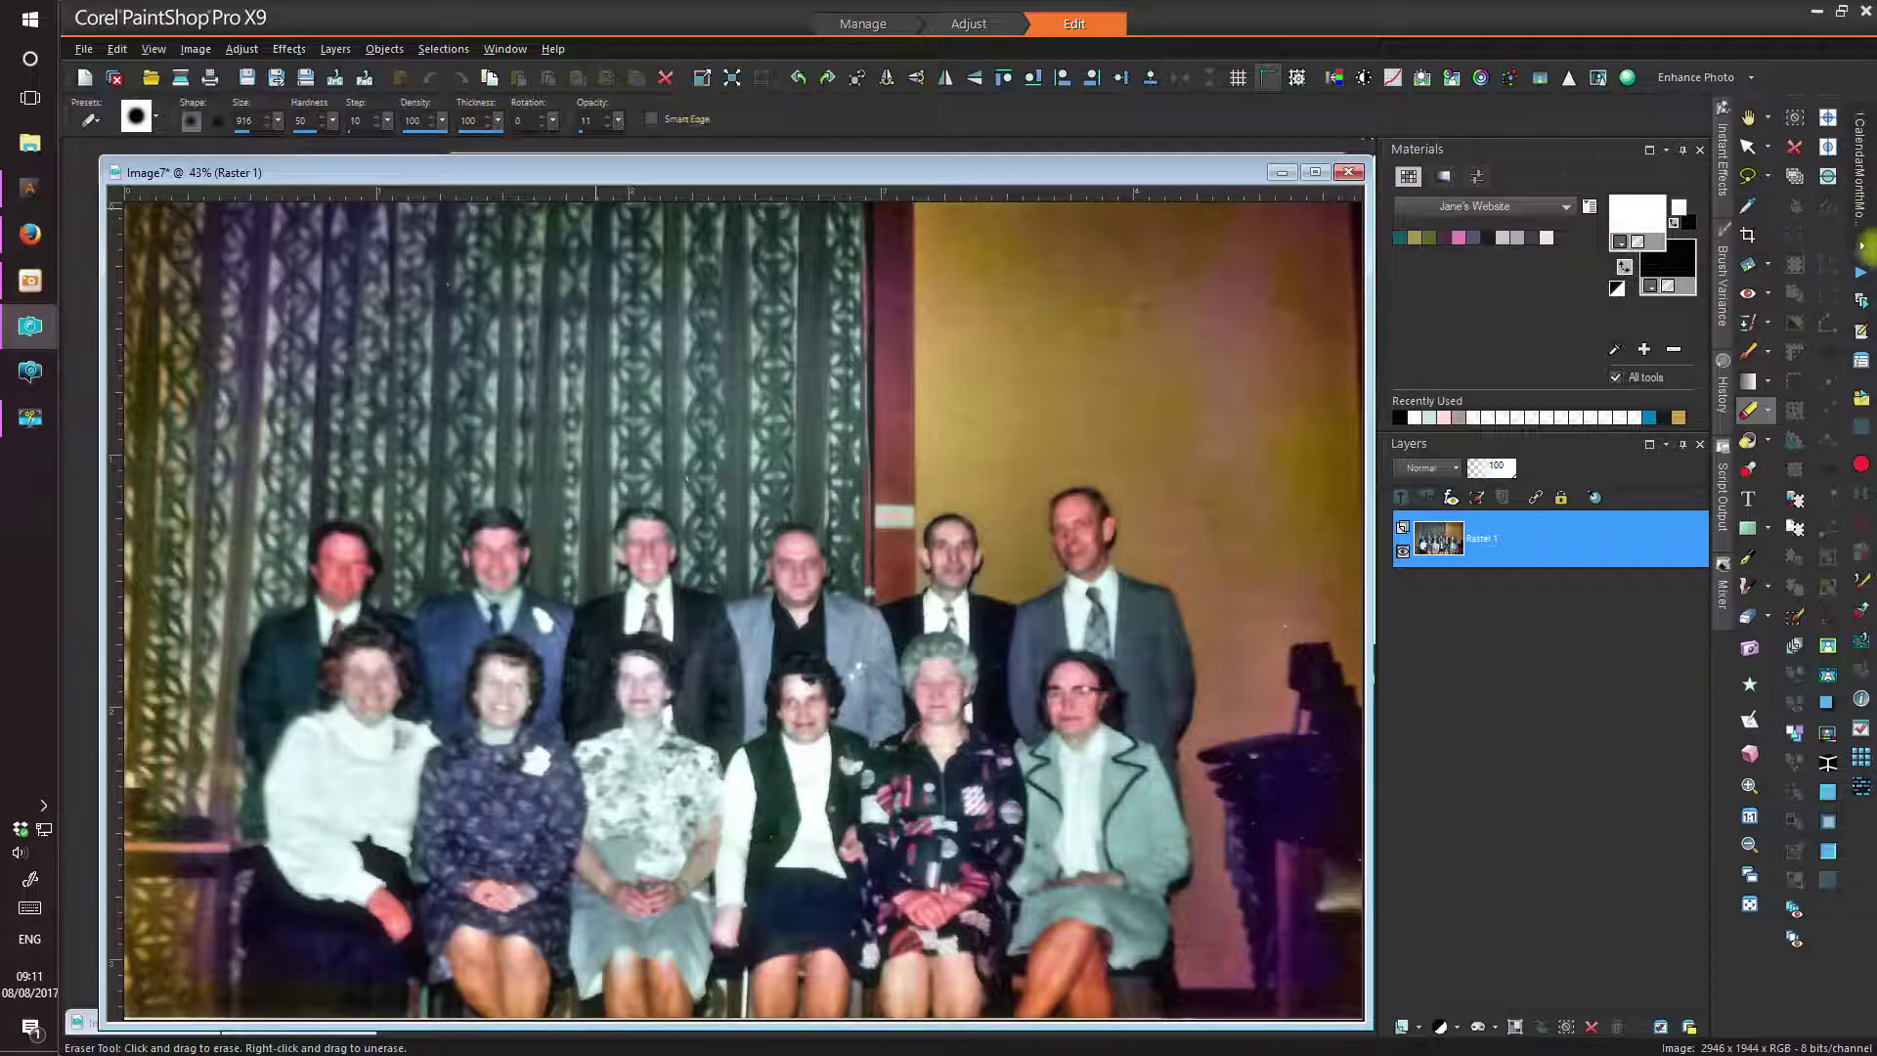
- Crop the new image with a free-form frame of about 2302 × 1799 pixels around the group, removing the dark furniture and outer edges
click(1747, 235)
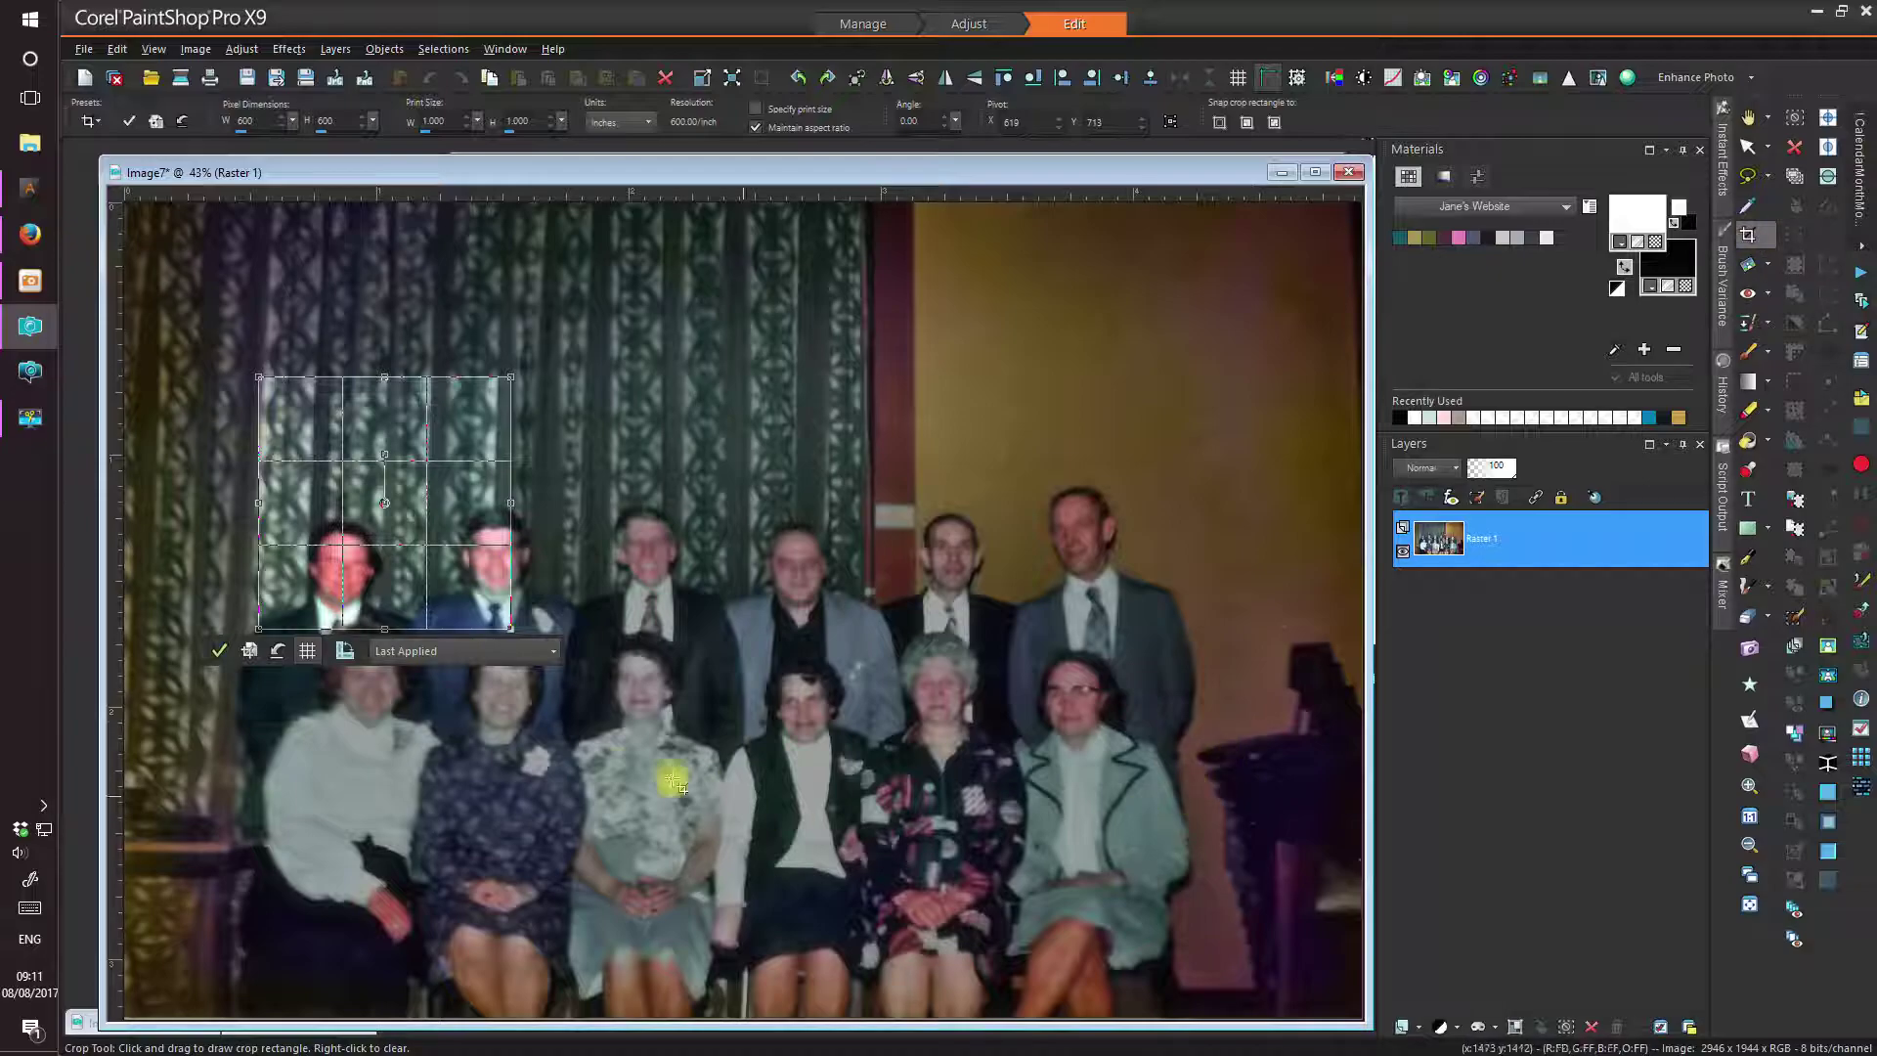
click(440, 651)
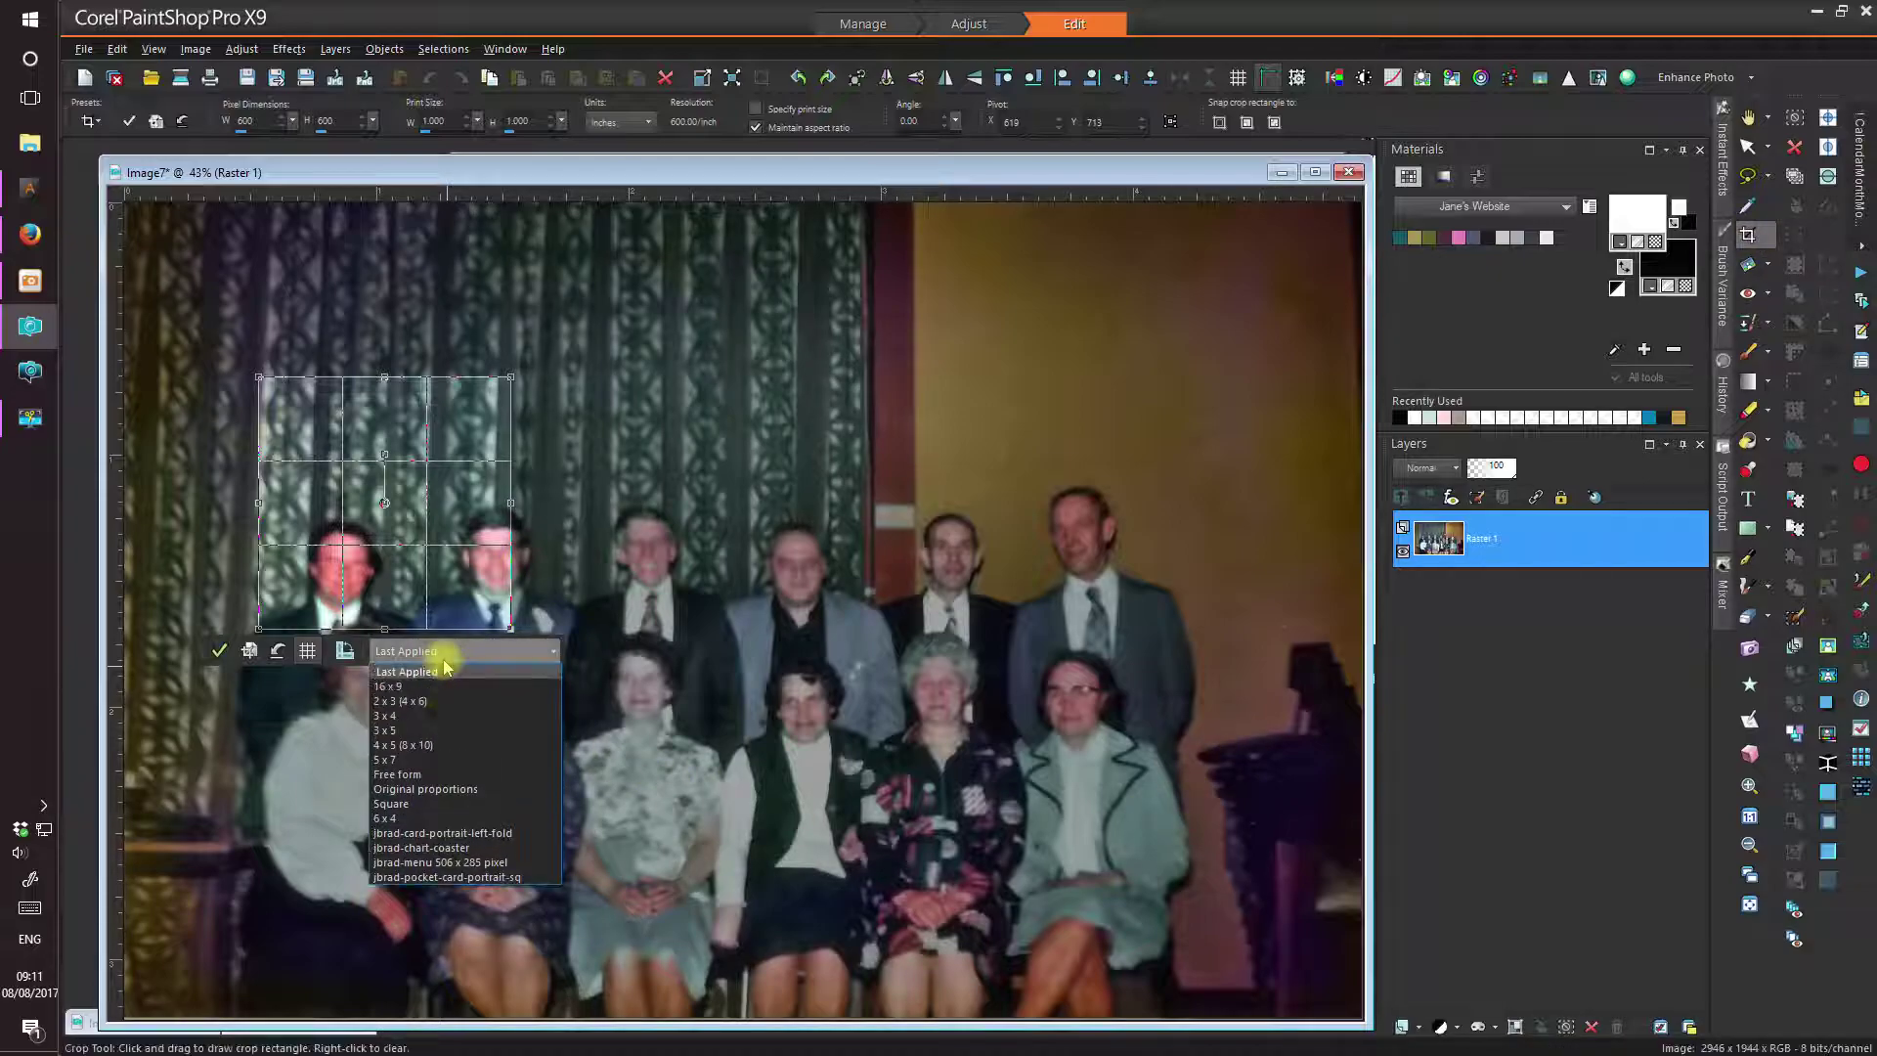
click(427, 774)
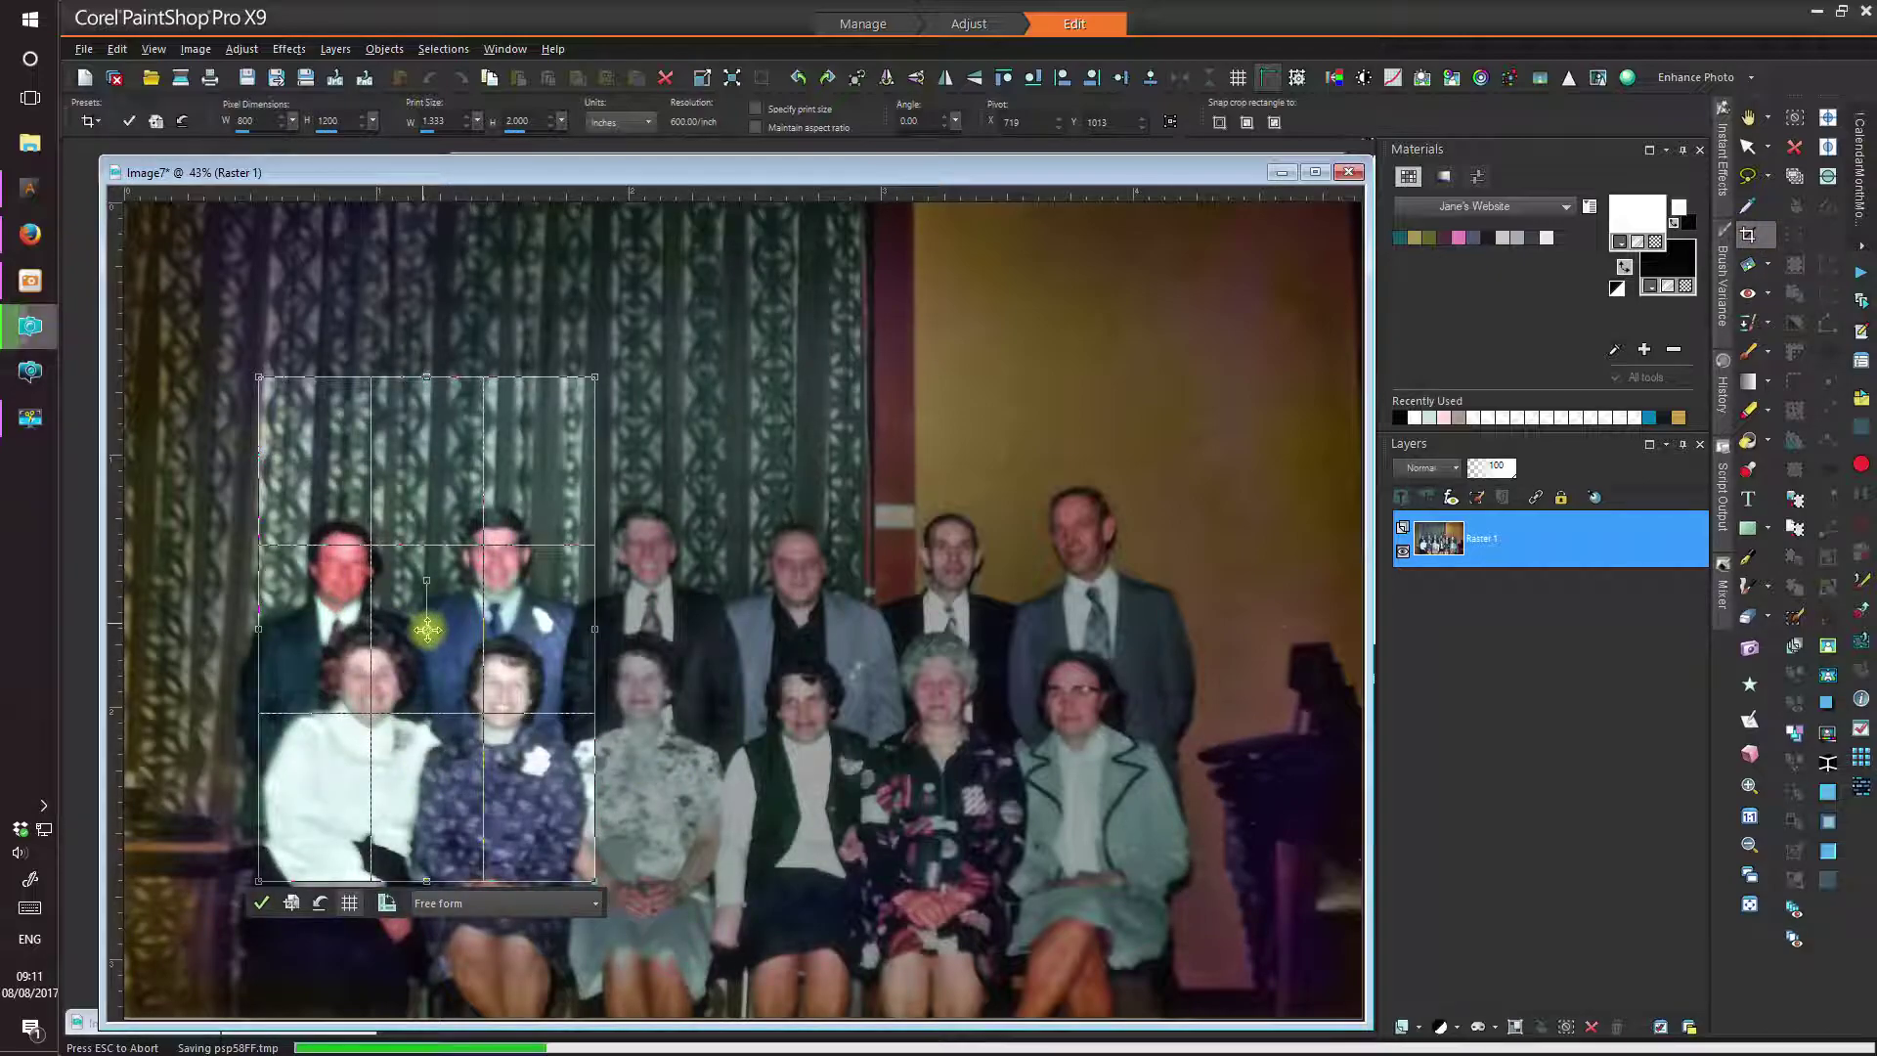
drag(398, 634, 399, 762)
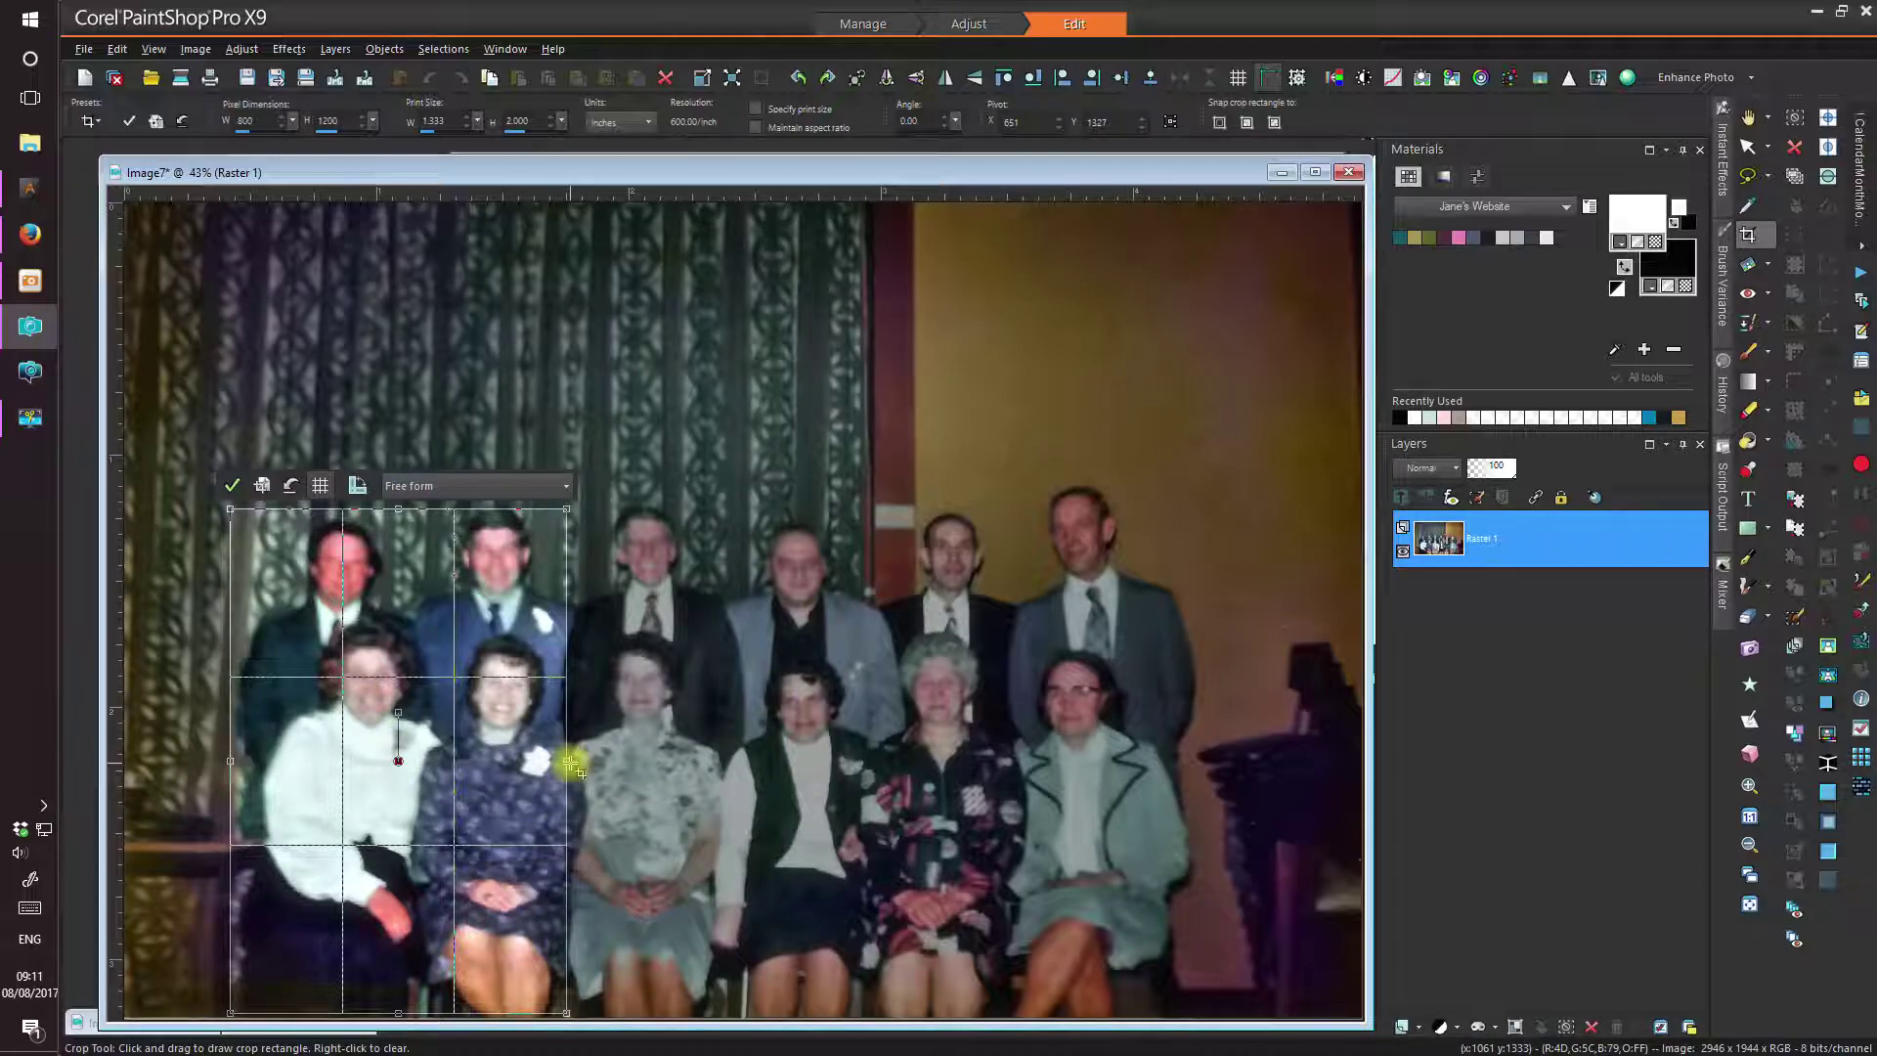
drag(570, 773, 1196, 797)
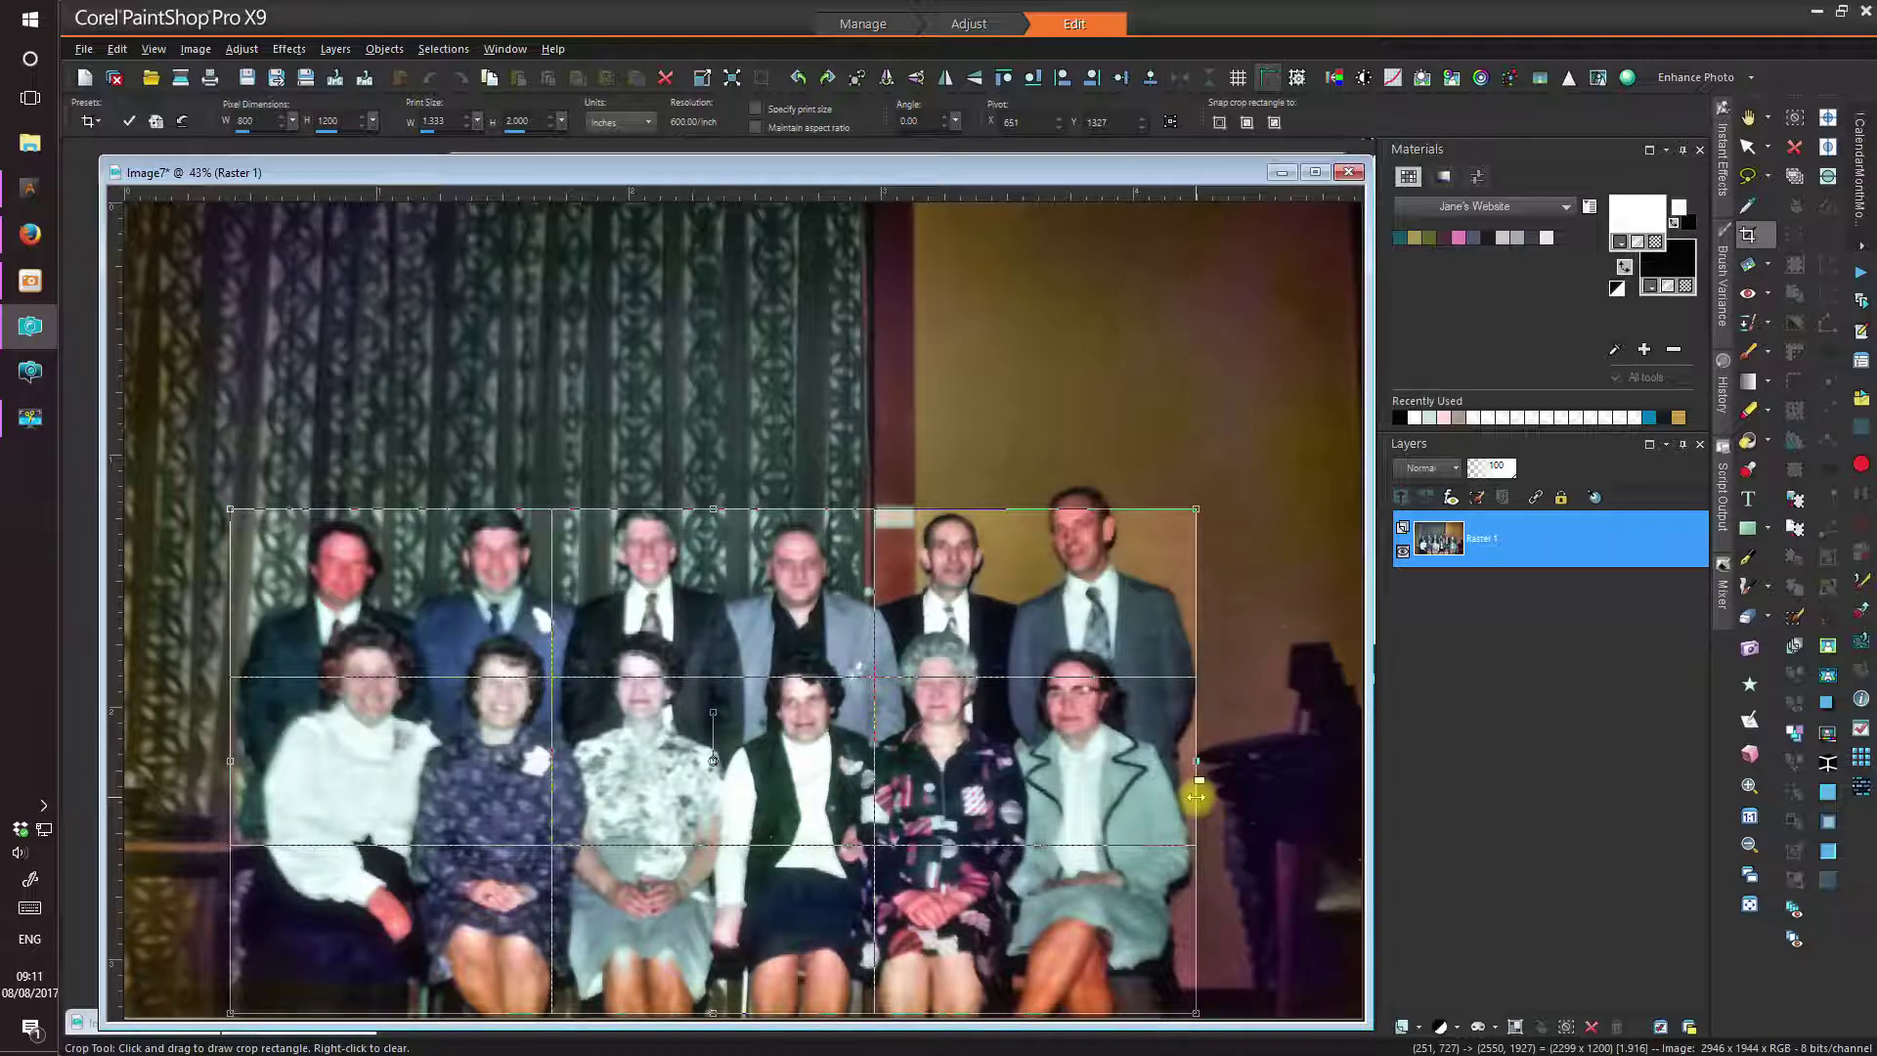
drag(1196, 796, 1196, 797)
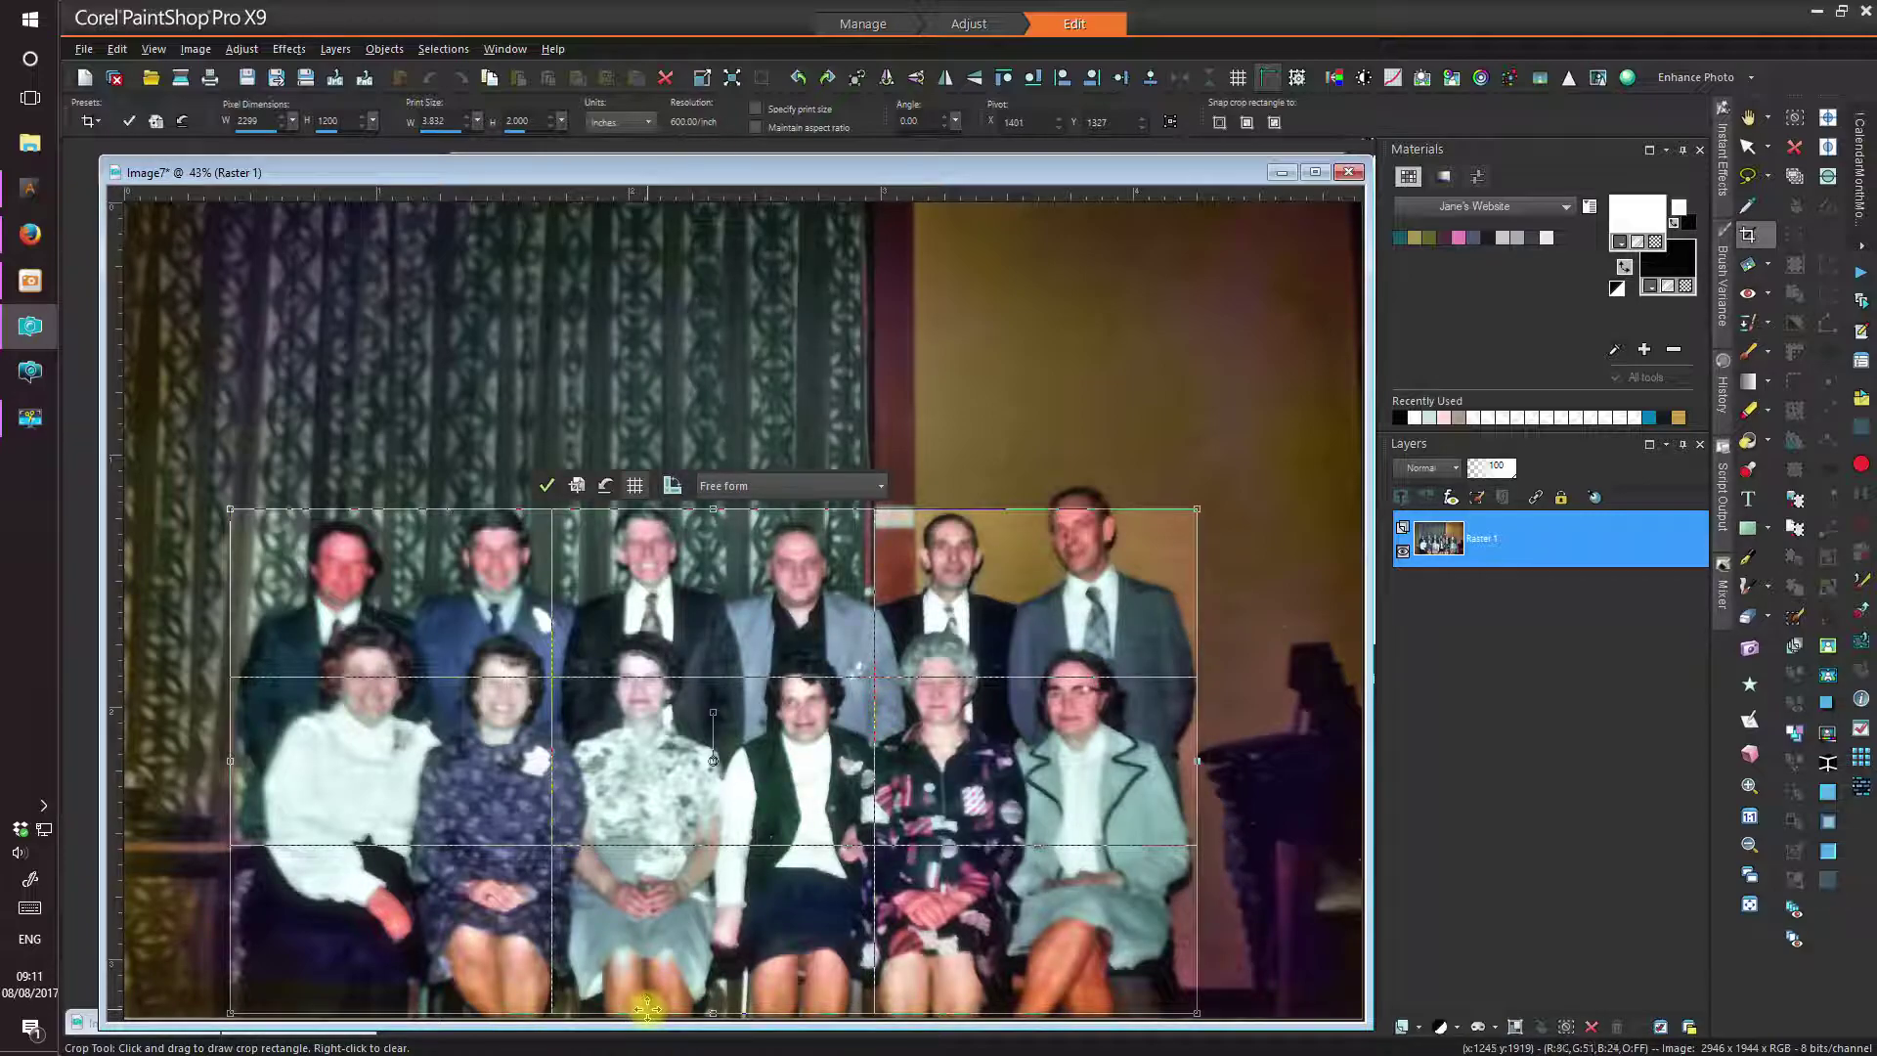
drag(714, 1010, 715, 1014)
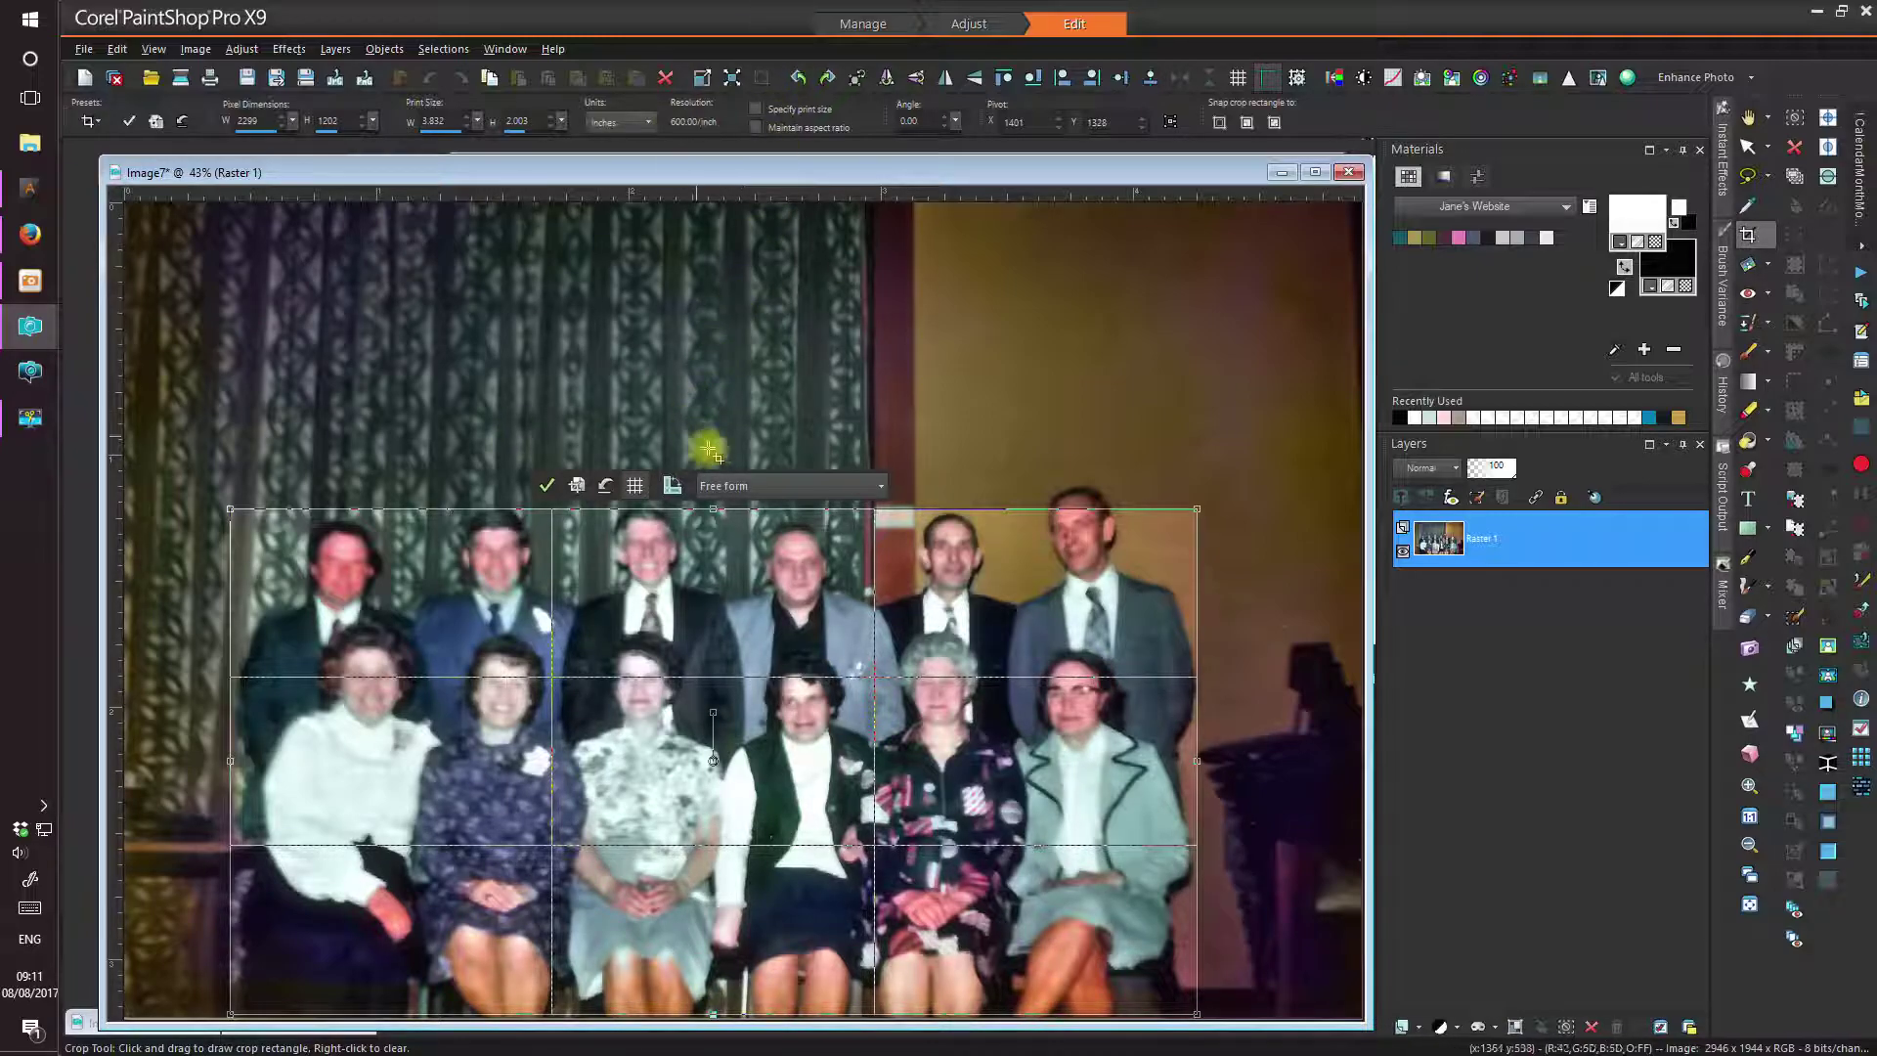
drag(713, 507, 745, 256)
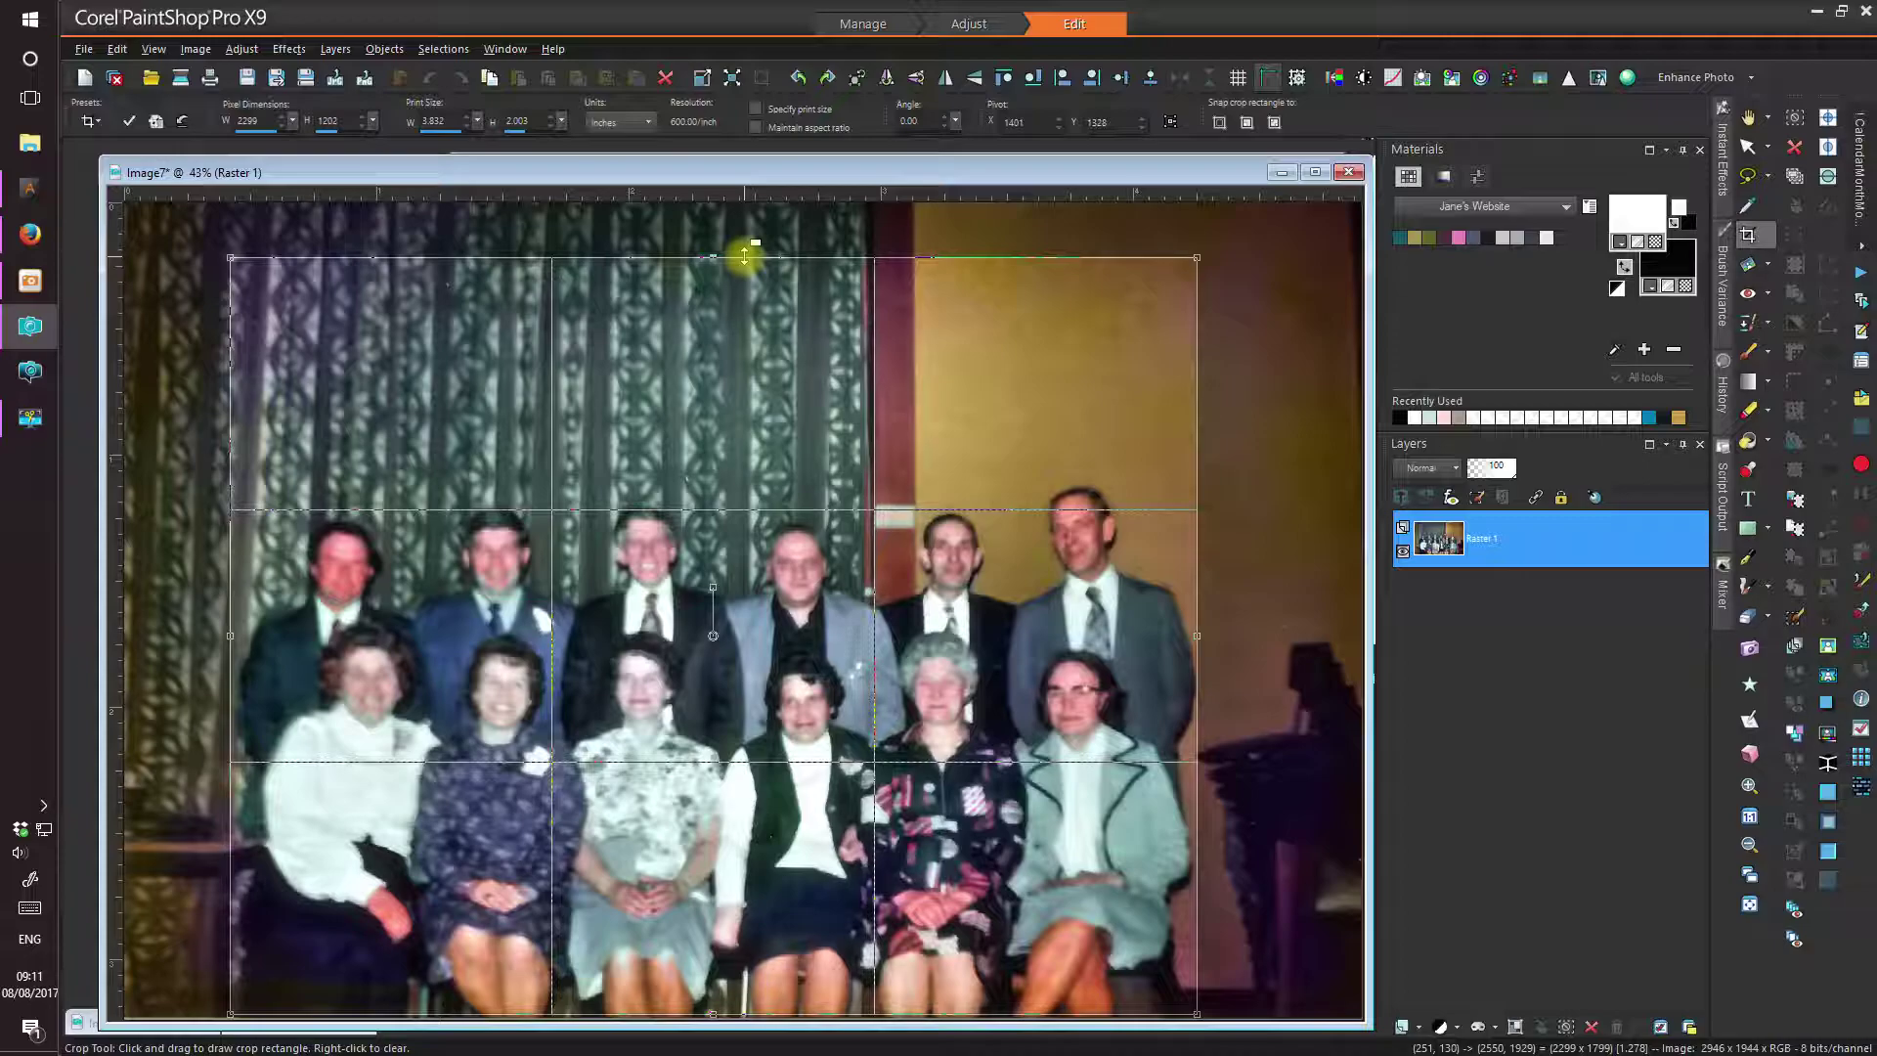
drag(746, 257, 746, 258)
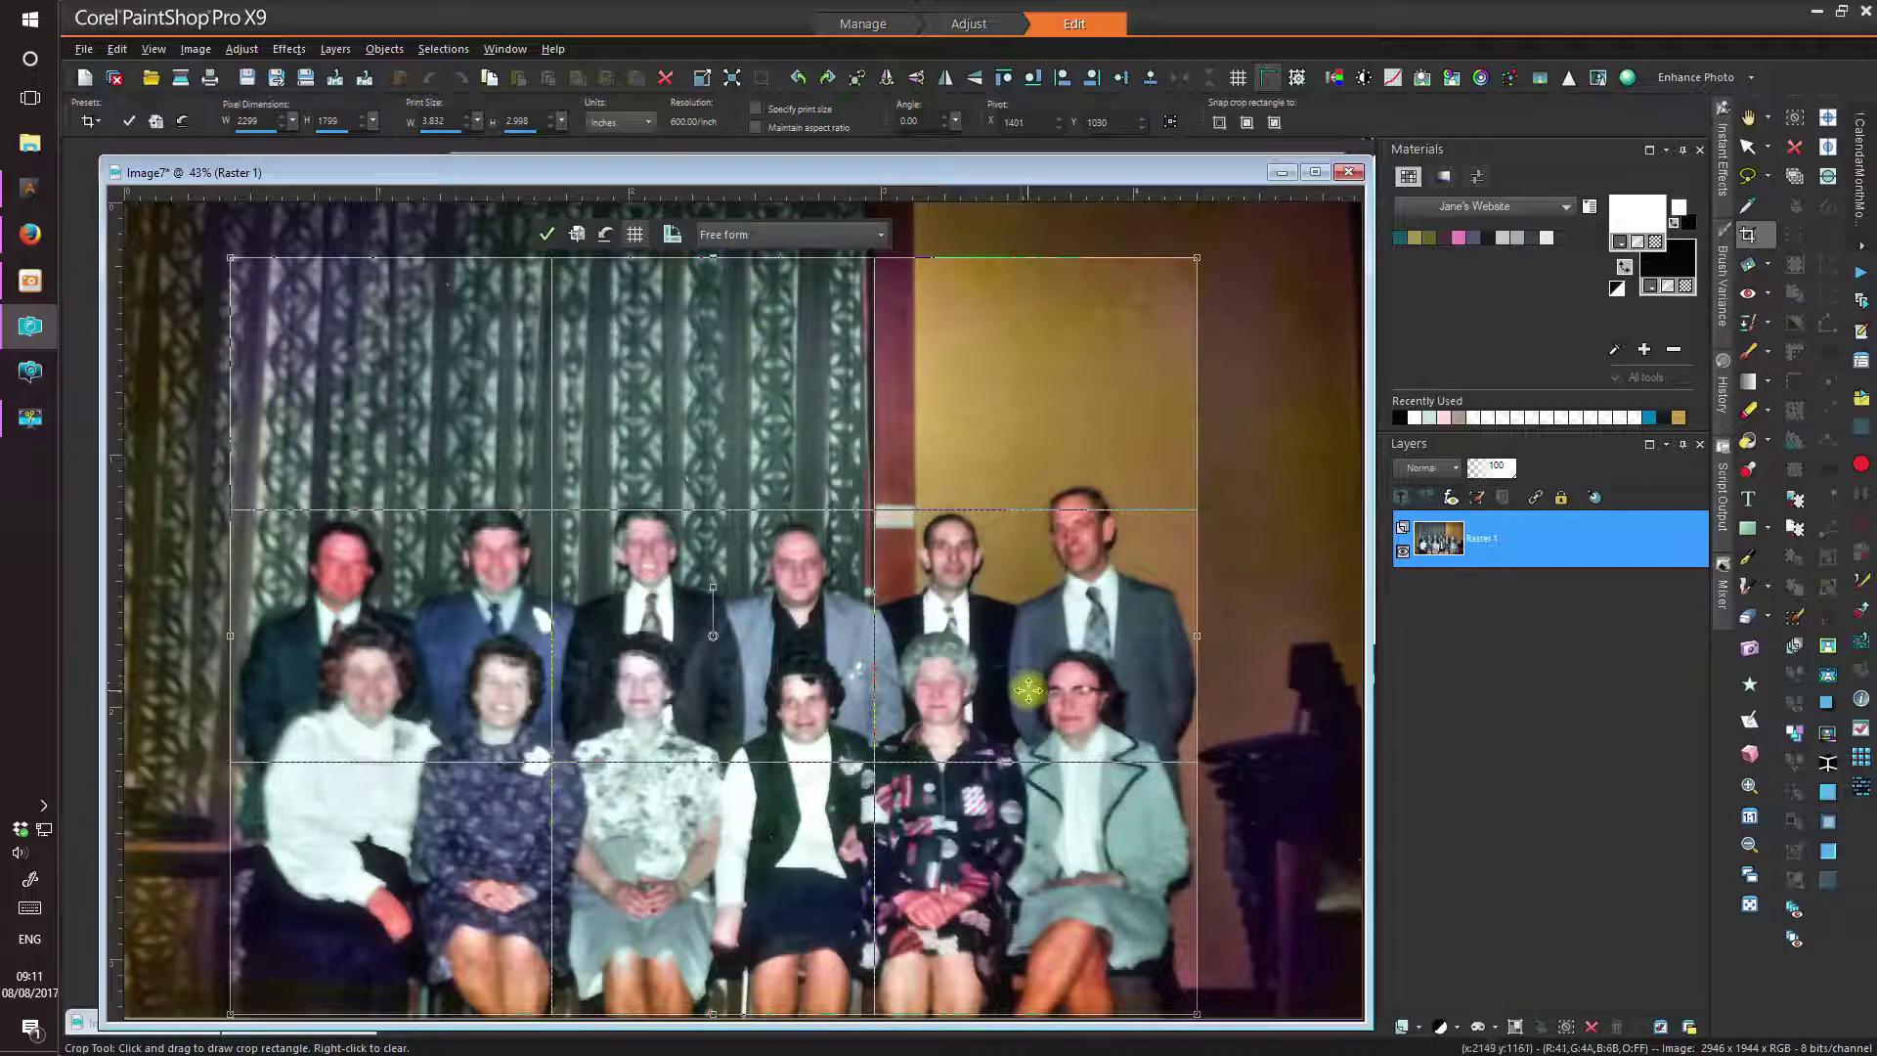
drag(1201, 635, 1198, 635)
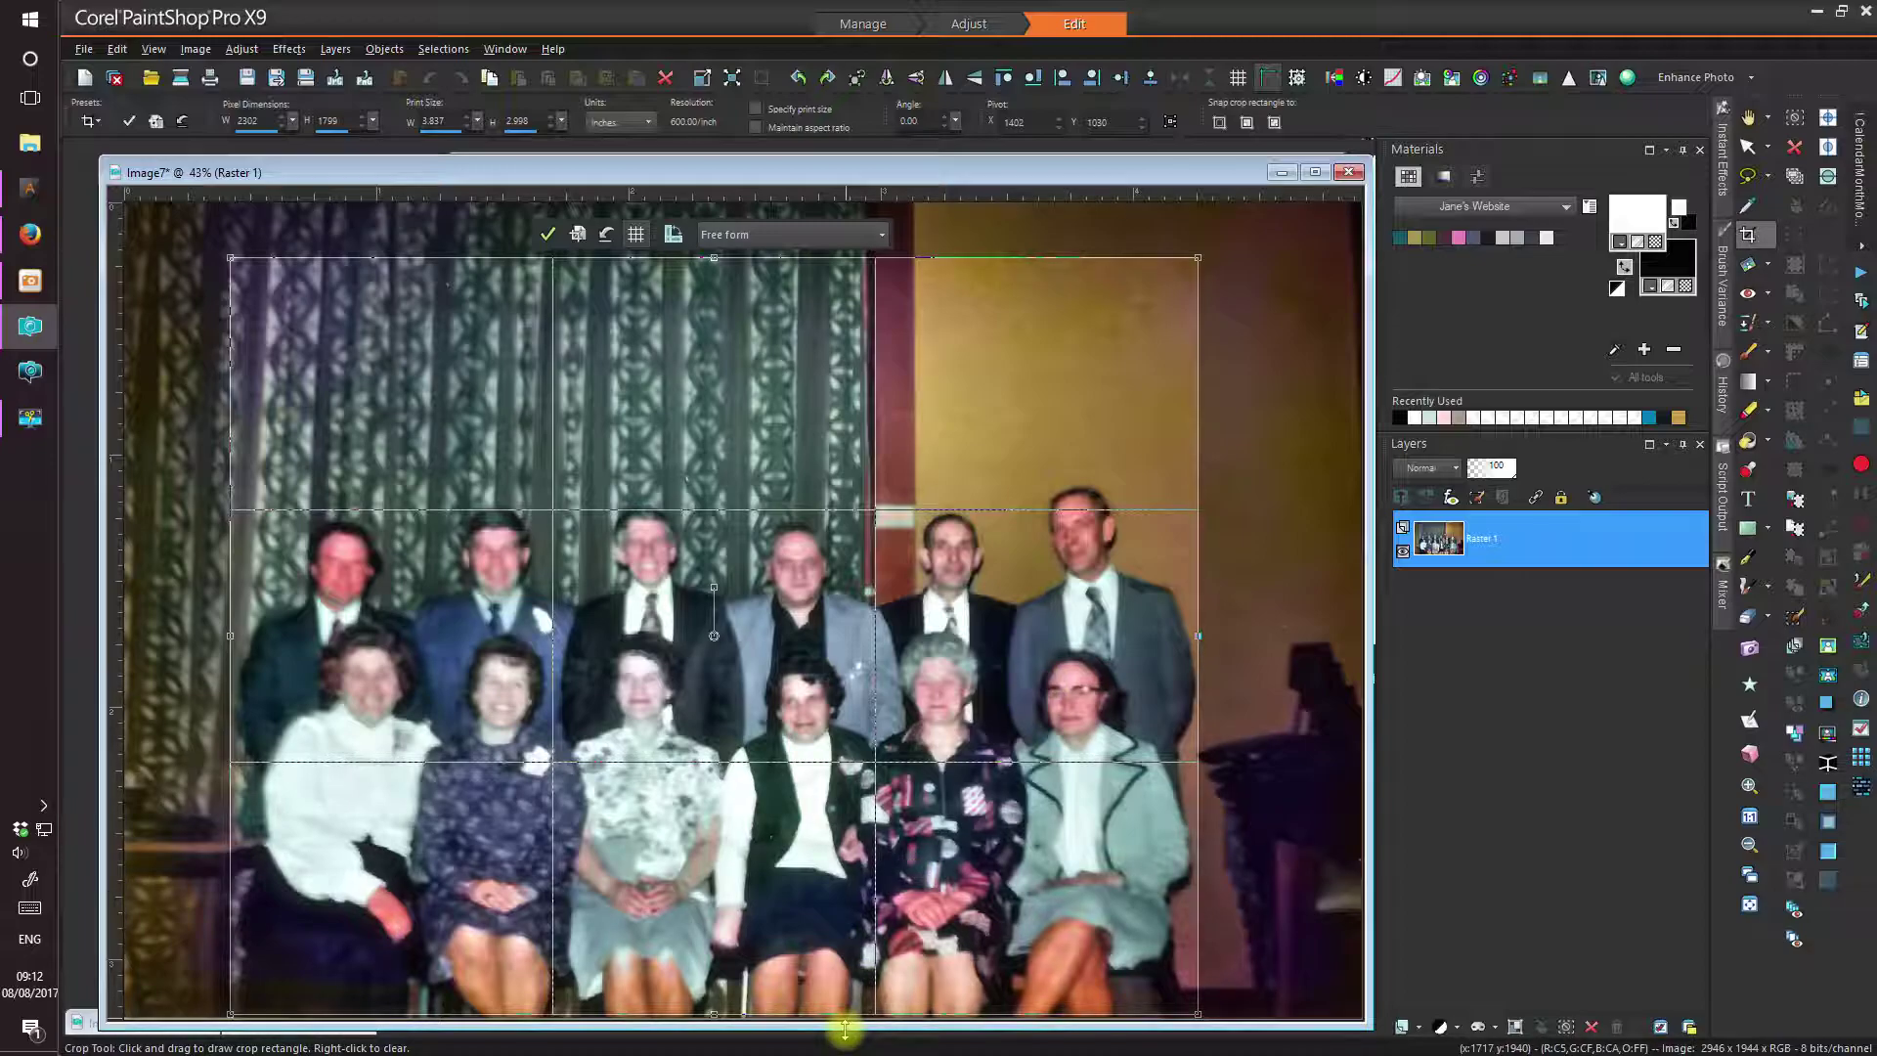
click(548, 237)
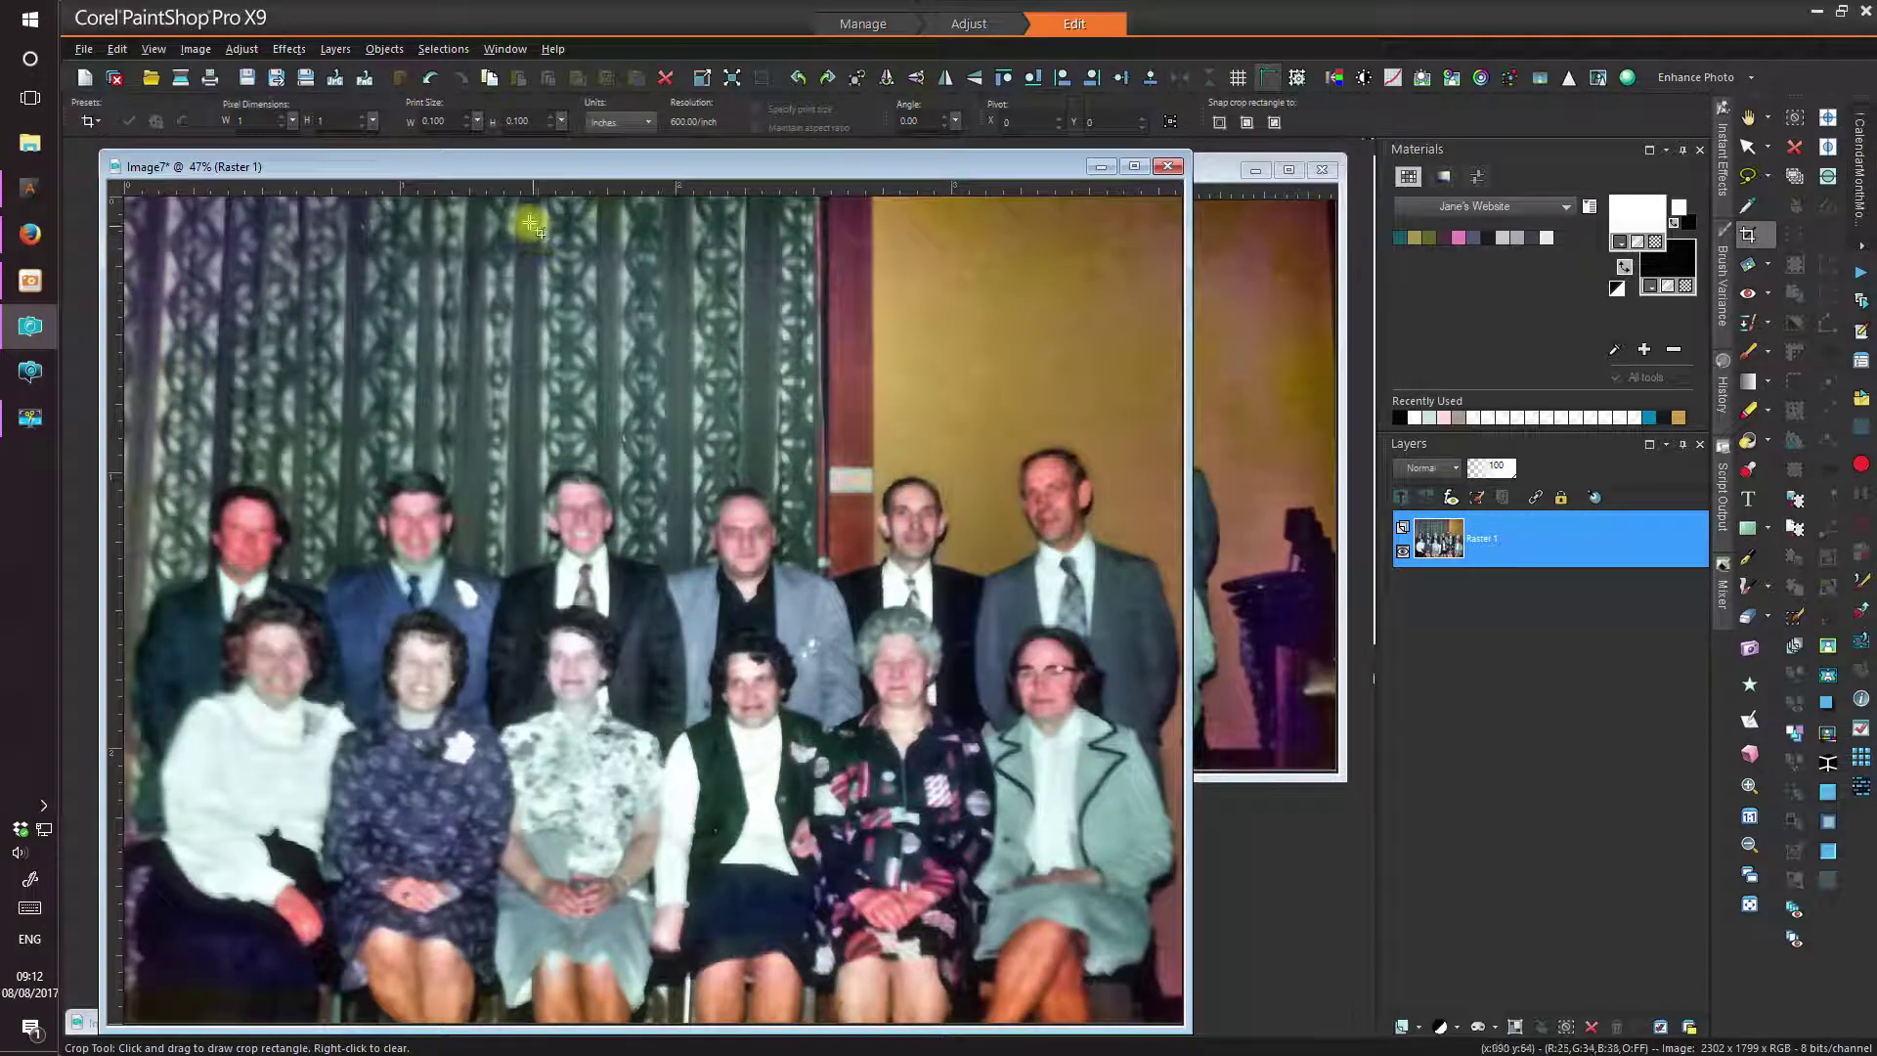
- Resize the cropped image by print size to 6 inches wide at 300 pixels per inch, with bicubic resampling and locked aspect ratio
drag(484, 176, 614, 179)
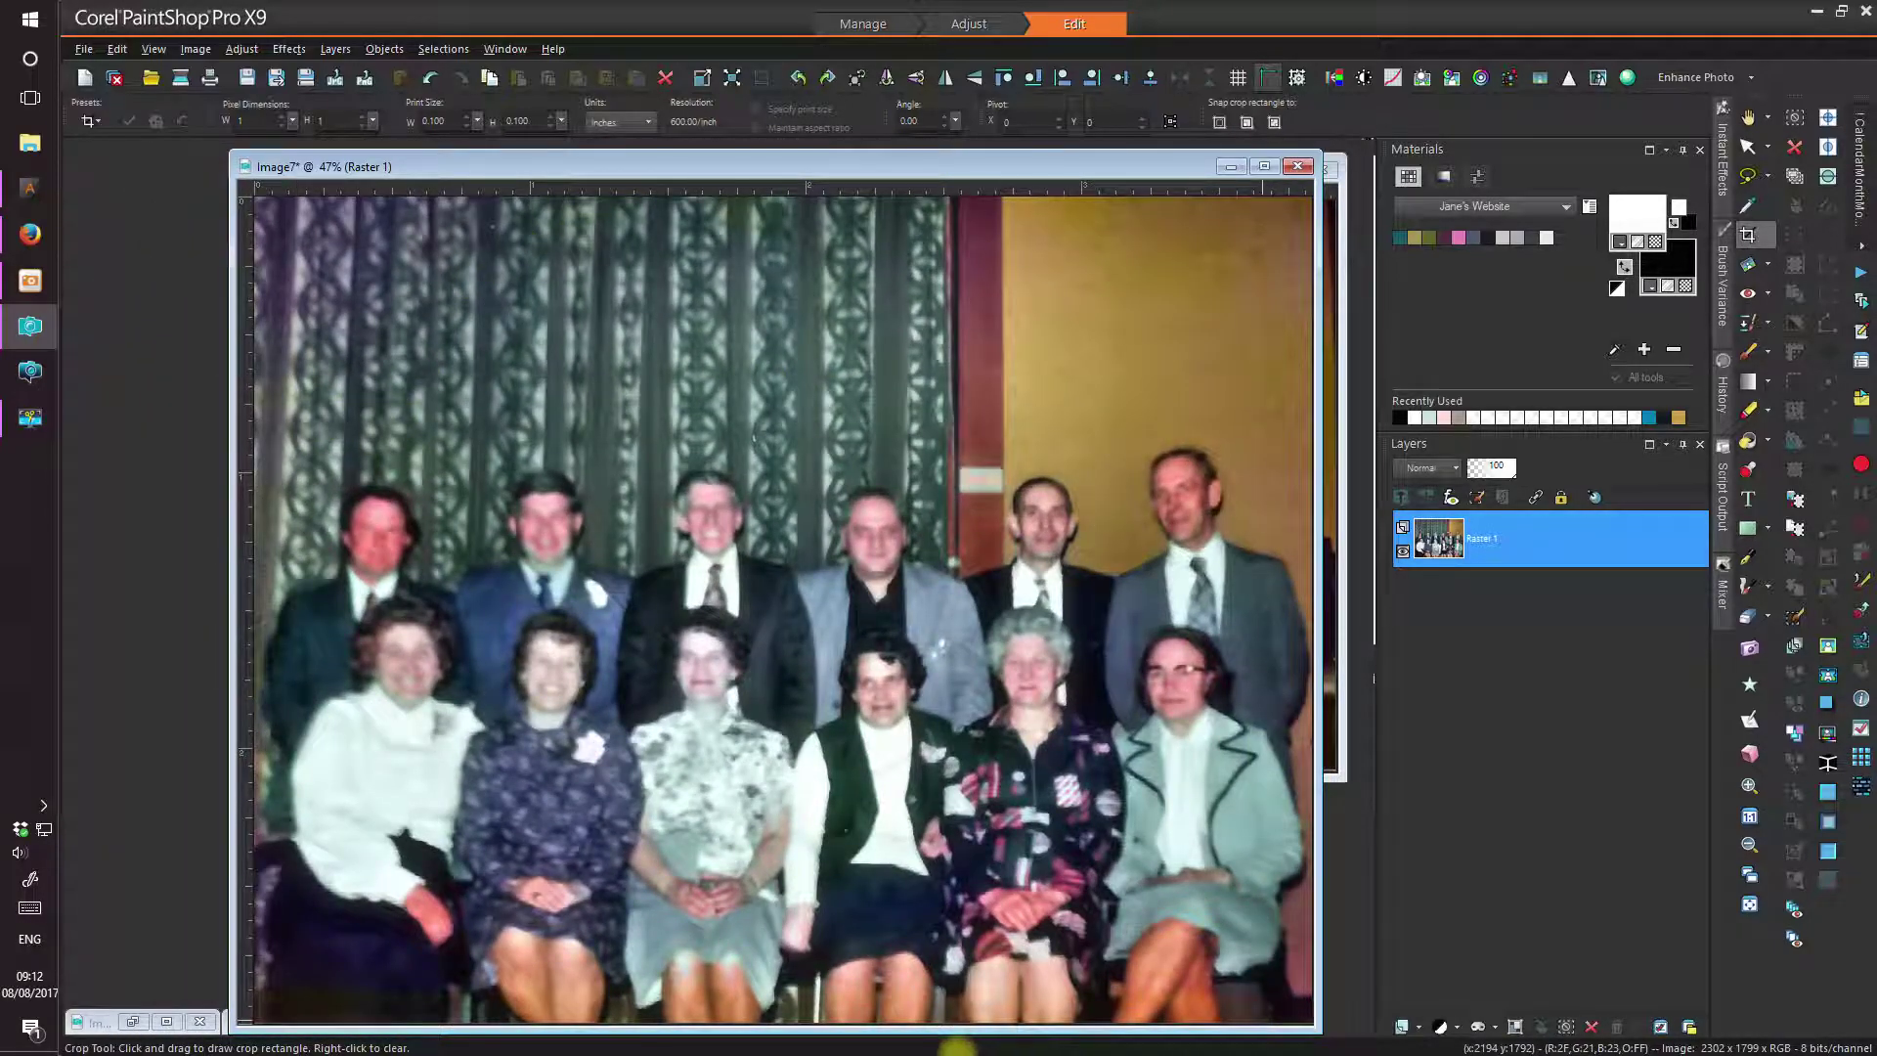
click(701, 80)
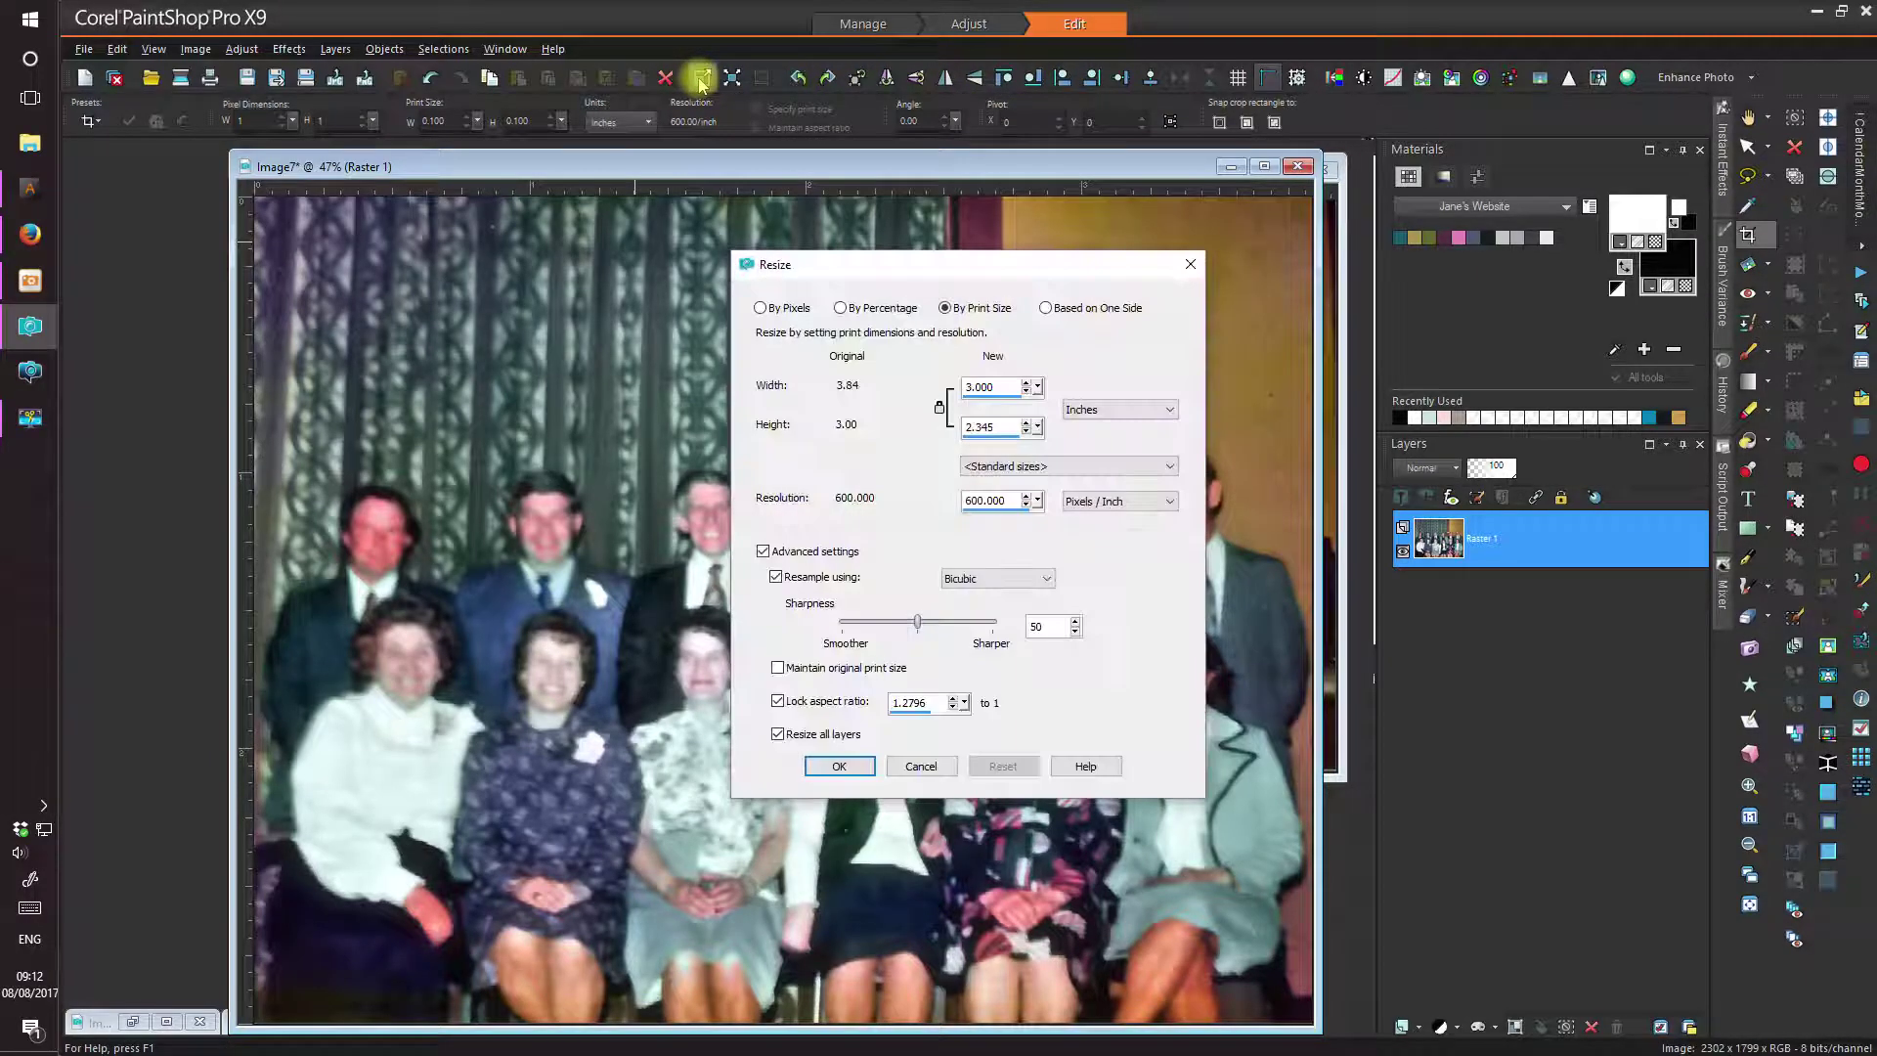
click(776, 577)
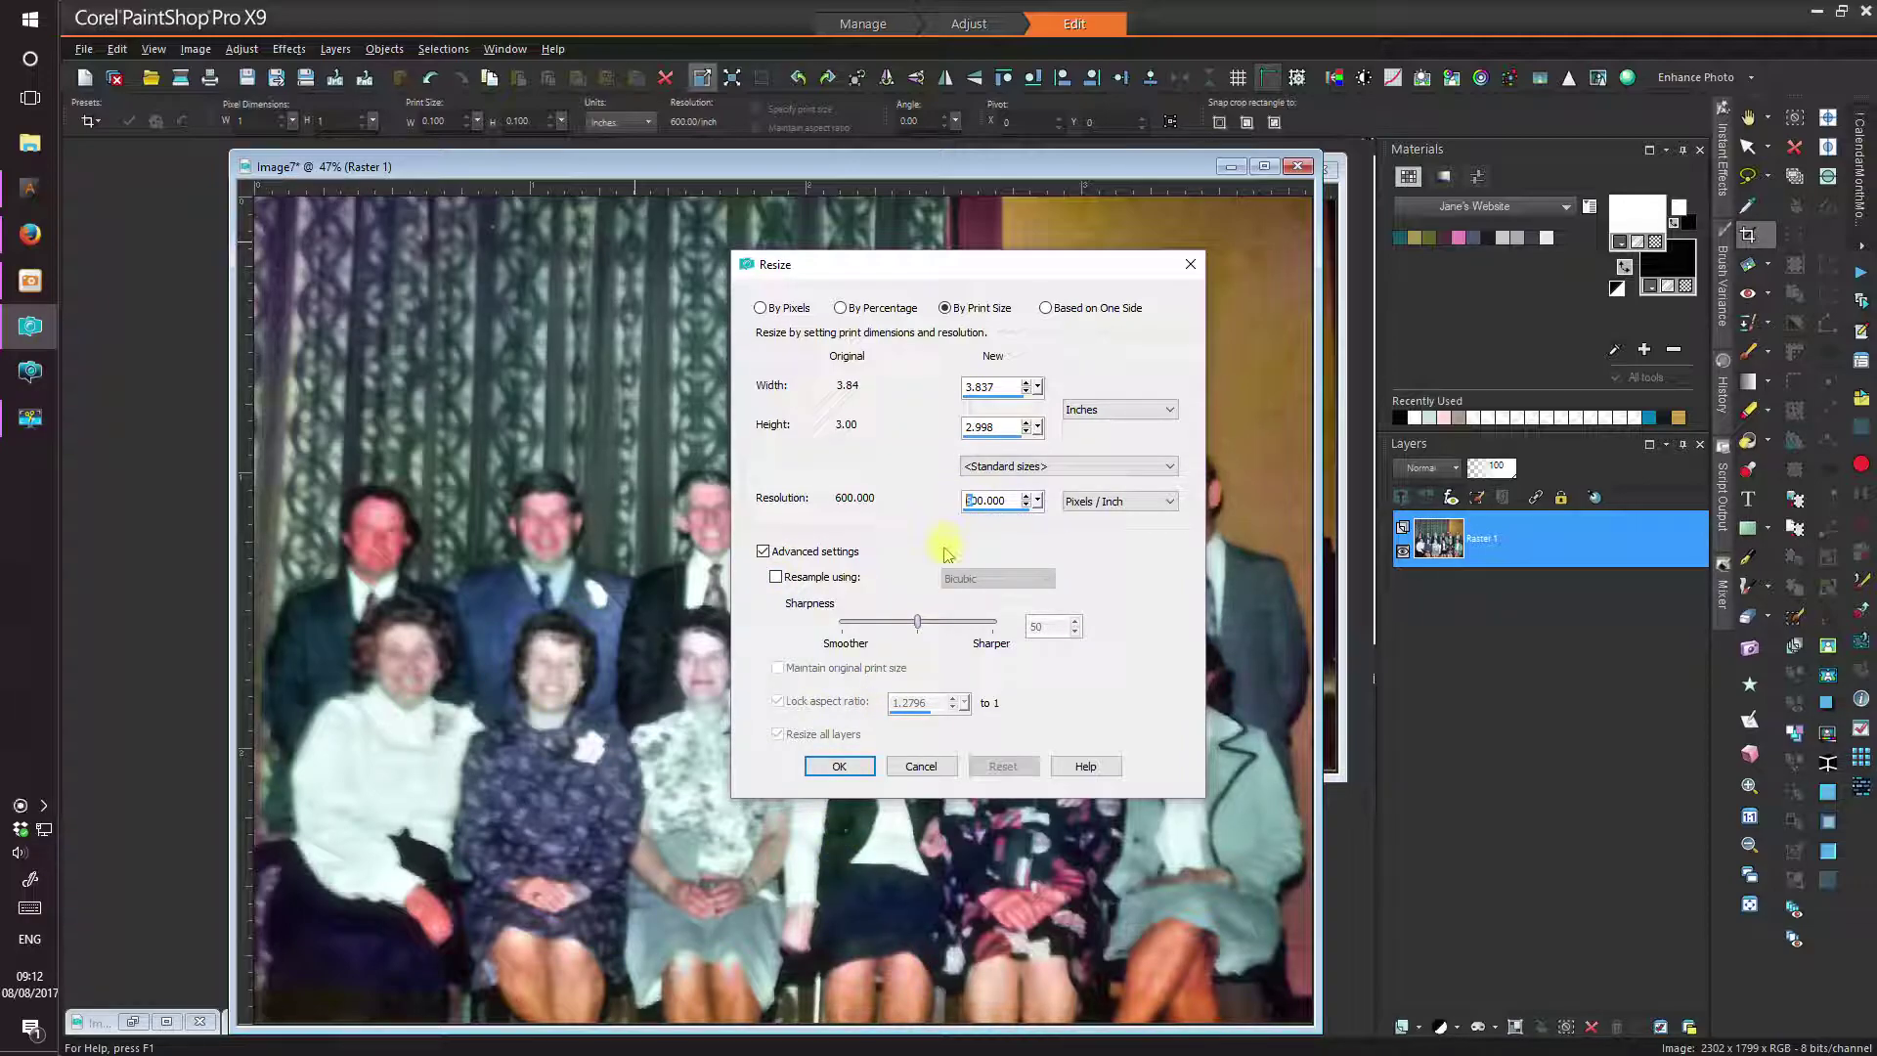
text(3)
click(777, 578)
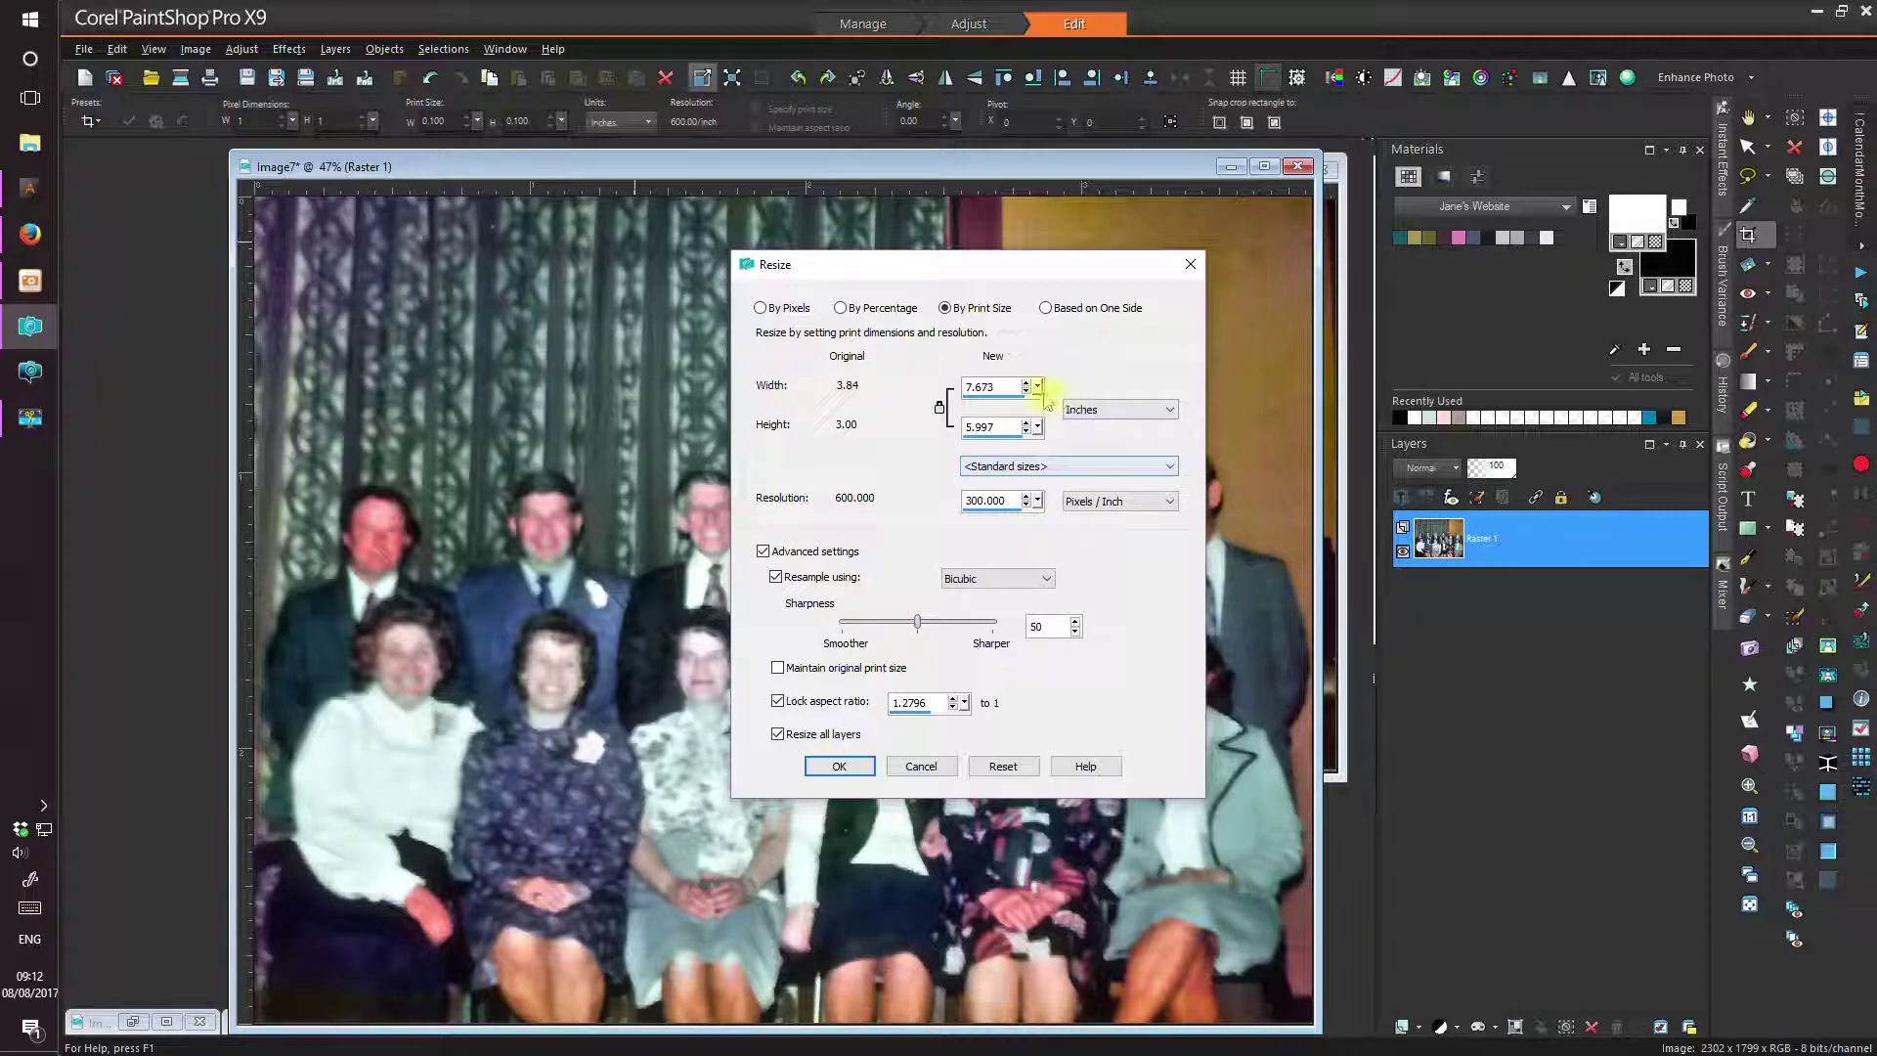
text(7.000)
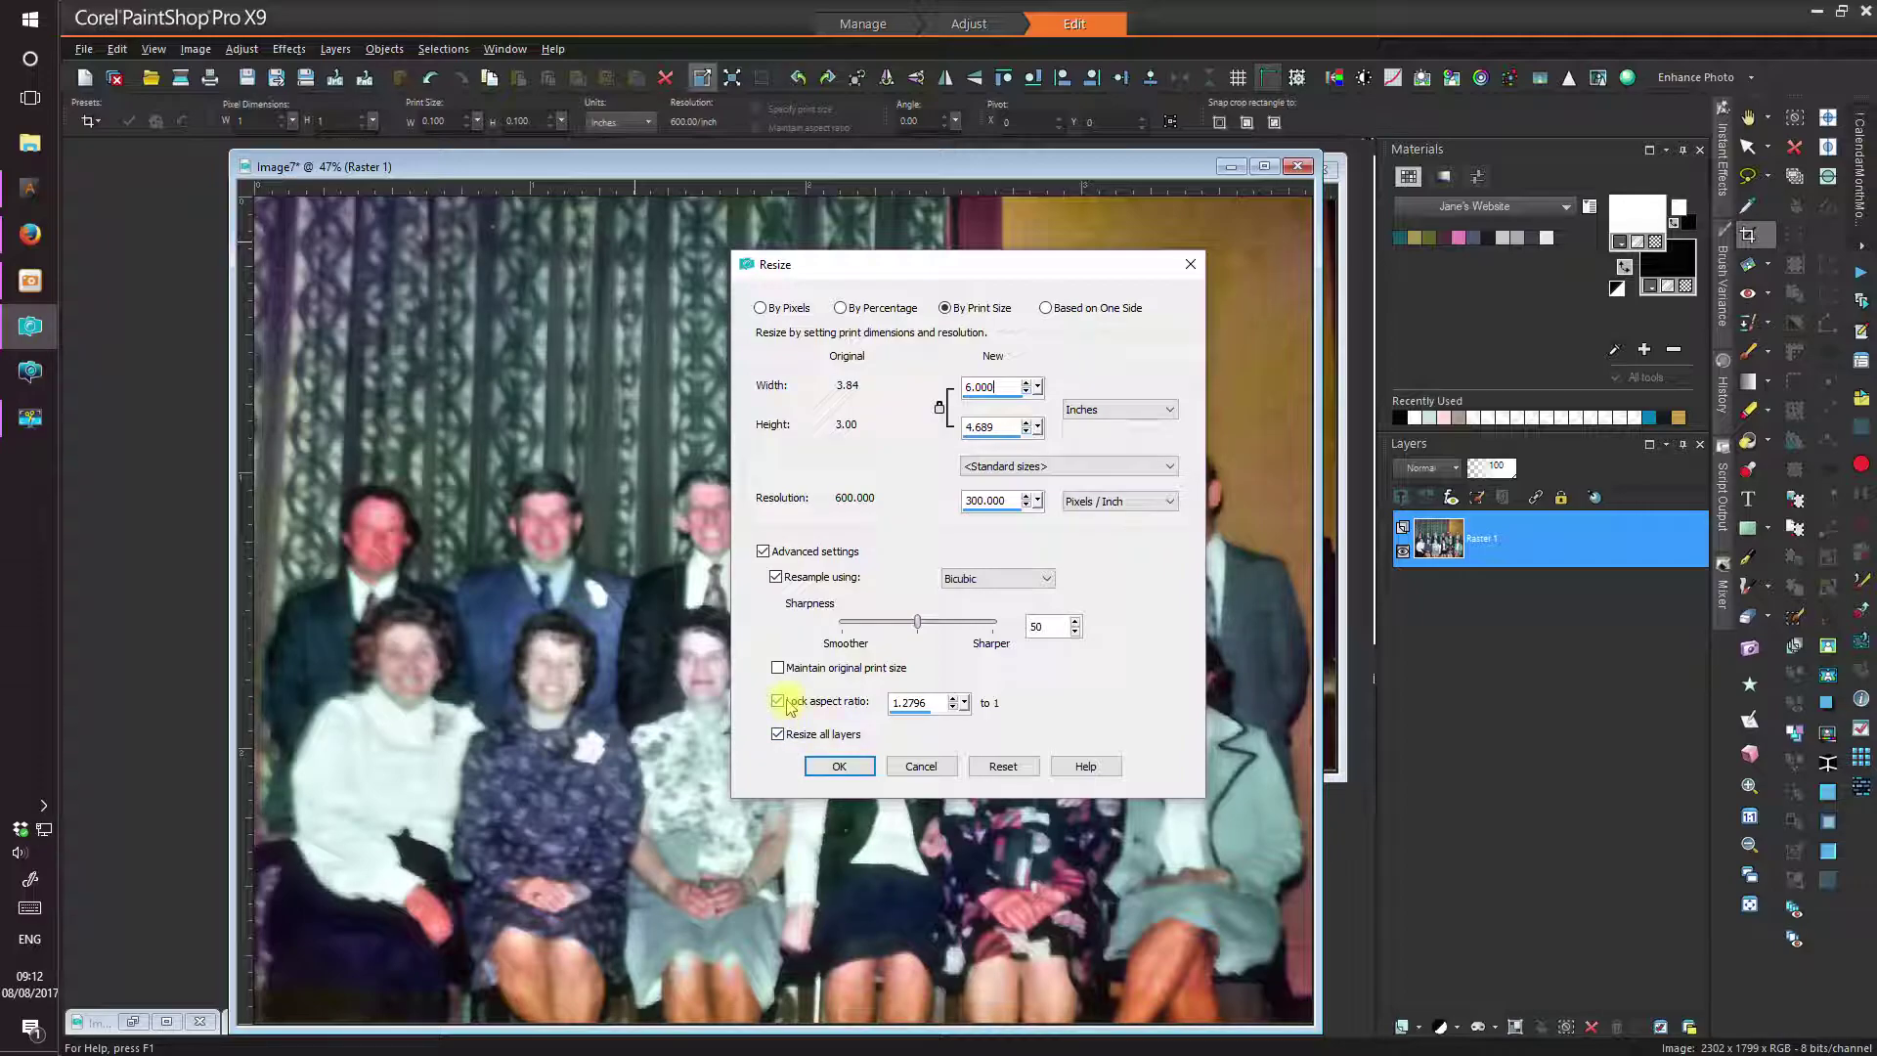
click(838, 768)
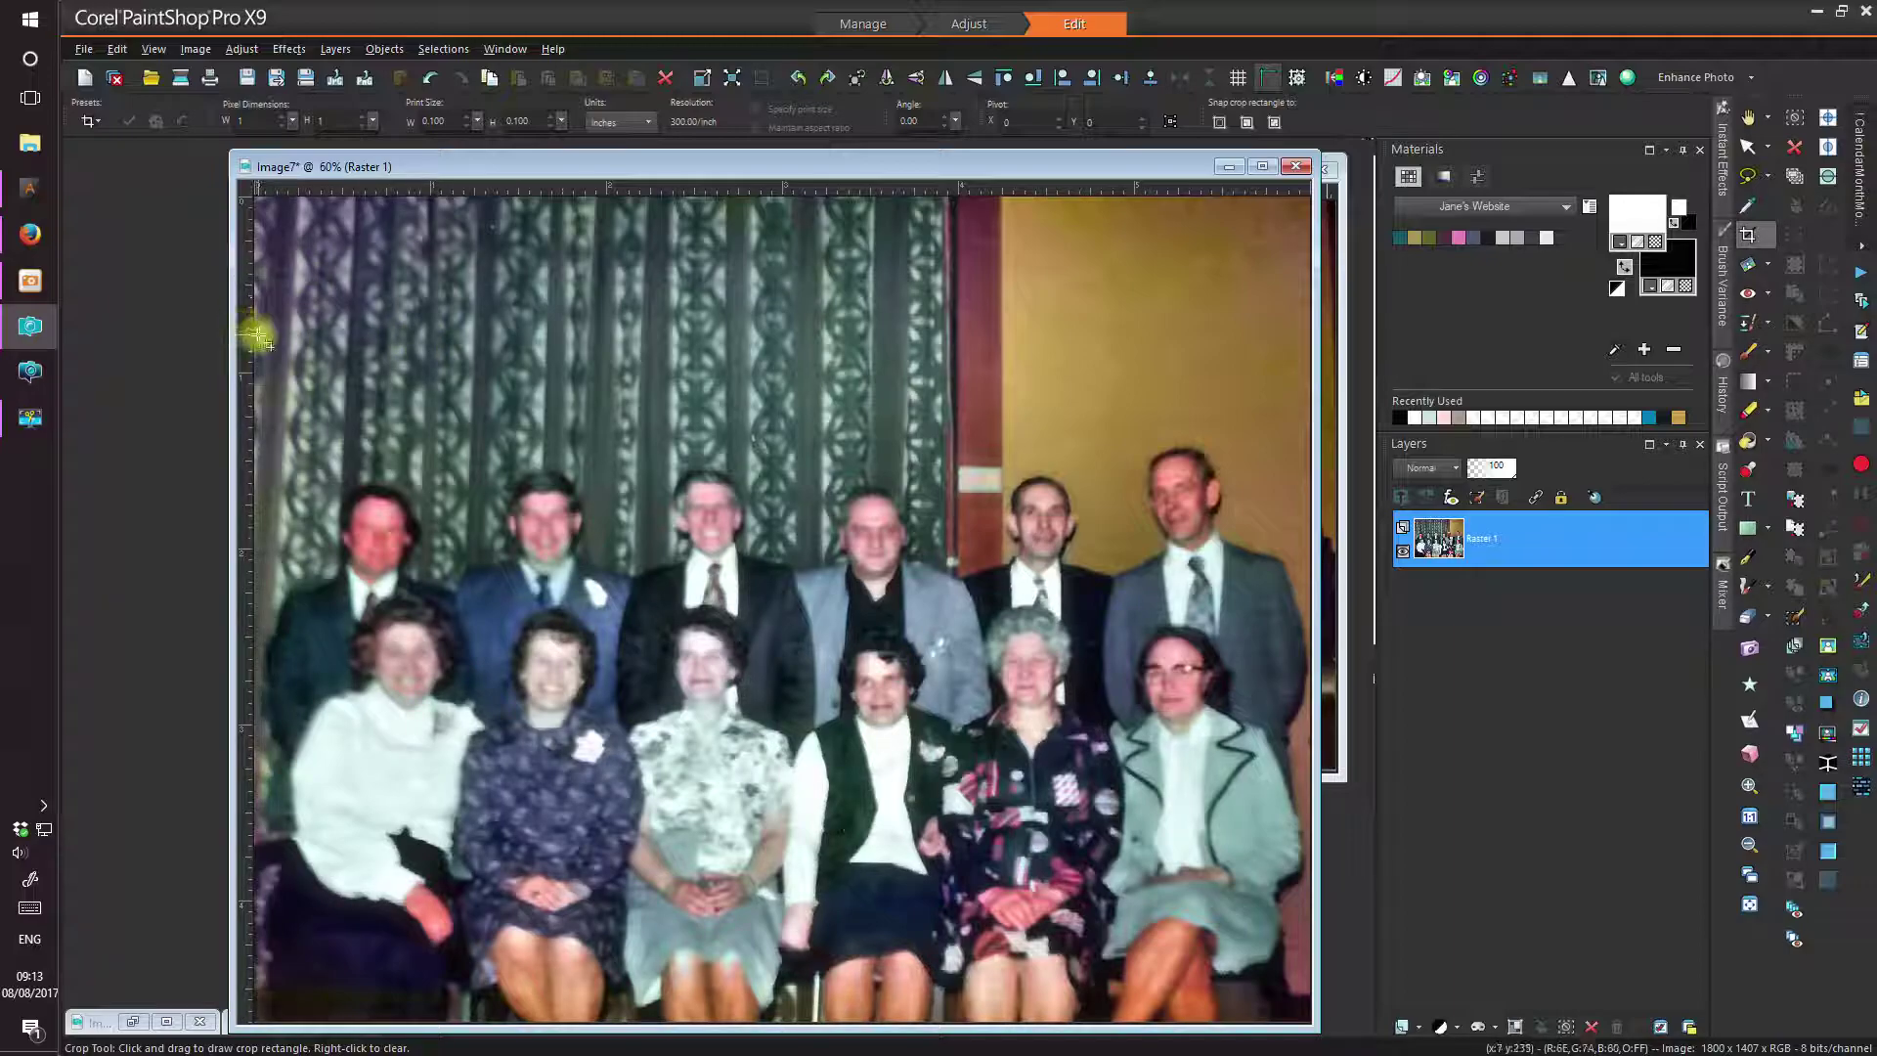
- Crop the resized image with a free-form frame 5.997 × 4.000 inches around the group, trimming the excess curtain and wall above their heads
drag(259, 335, 1310, 1023)
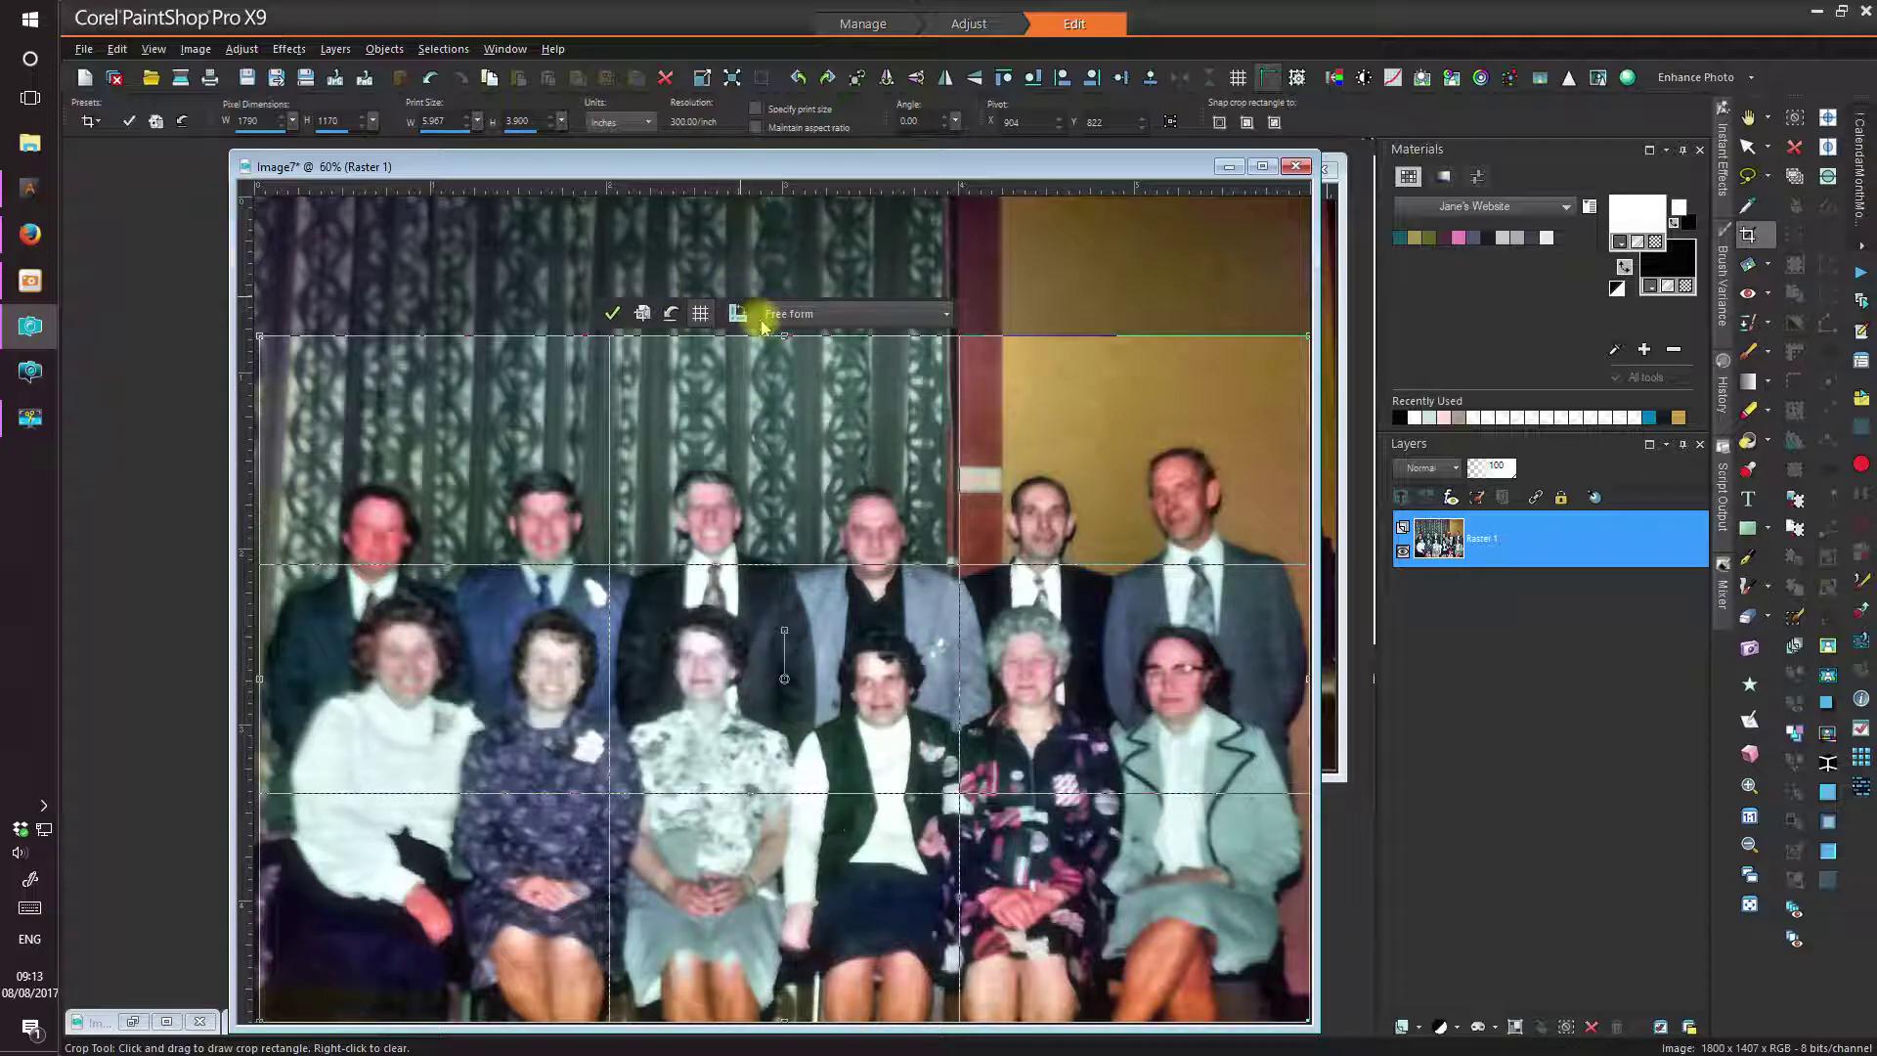
drag(258, 678, 254, 677)
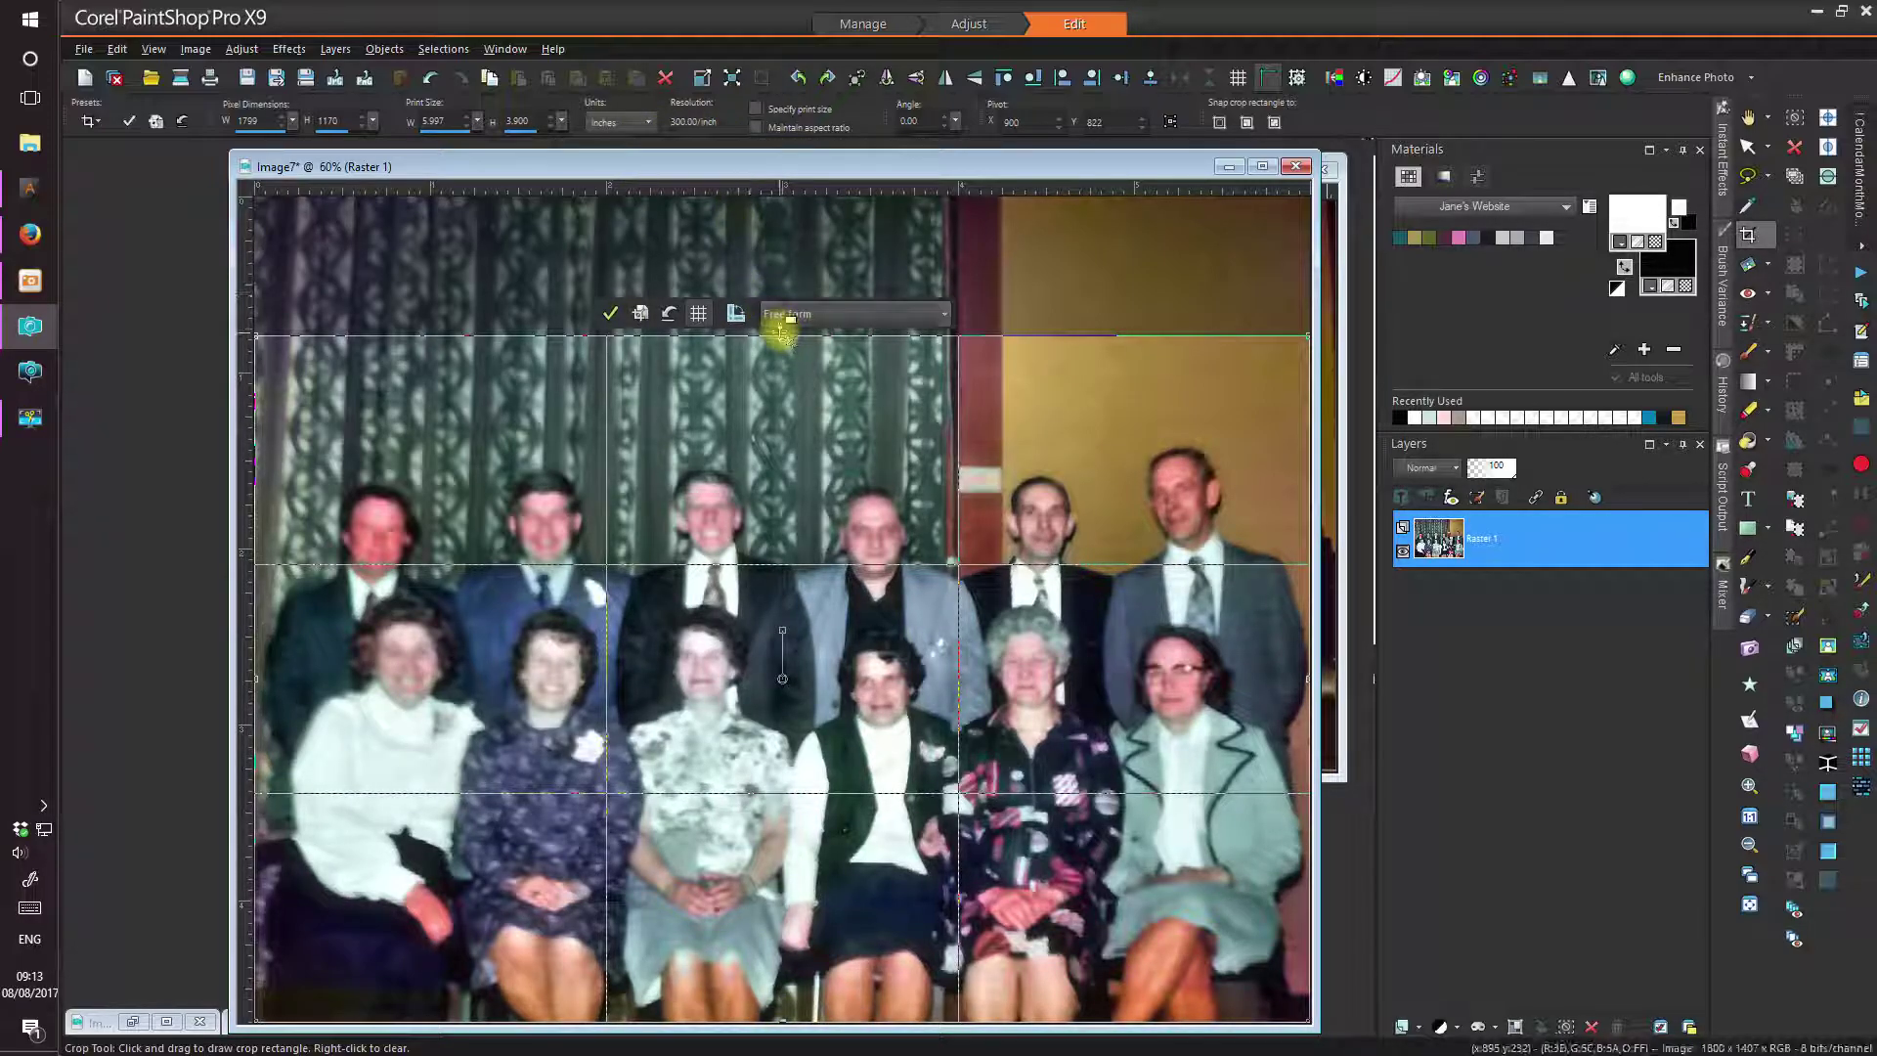
drag(779, 336, 778, 307)
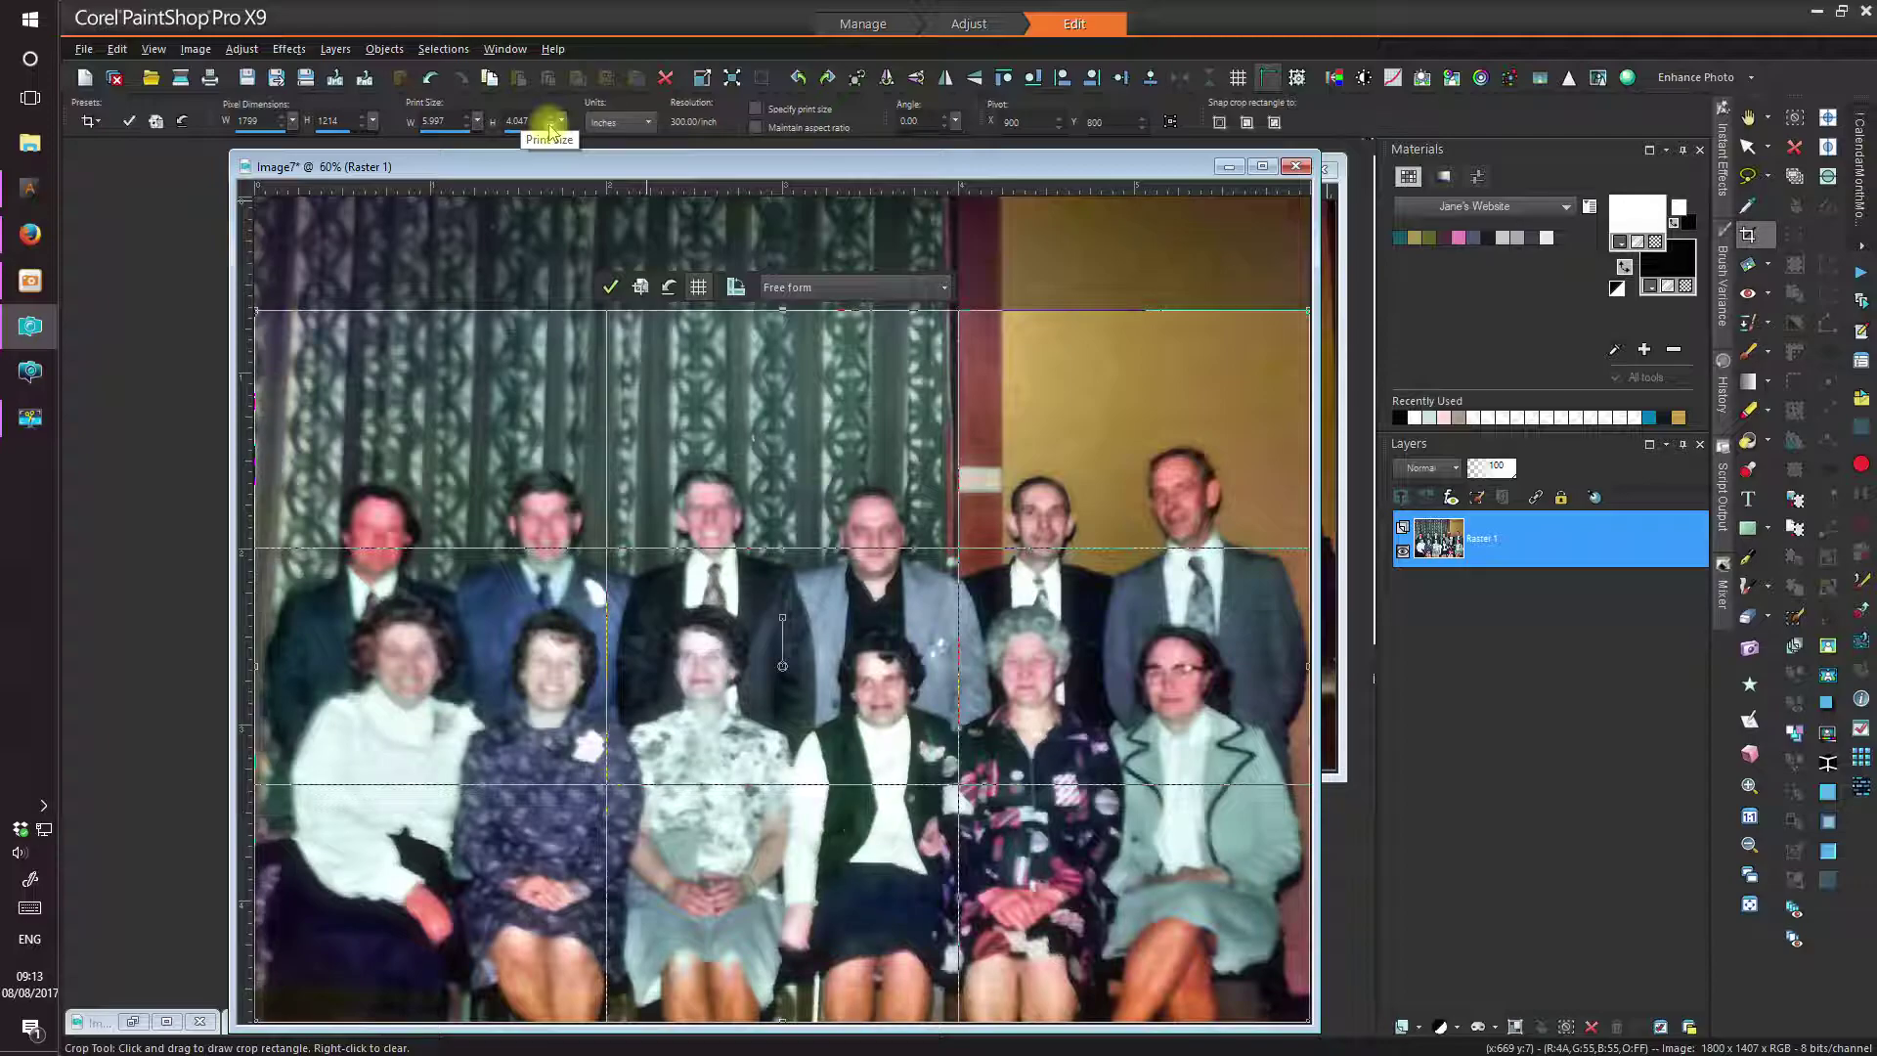
scroll(550, 124, down, 1)
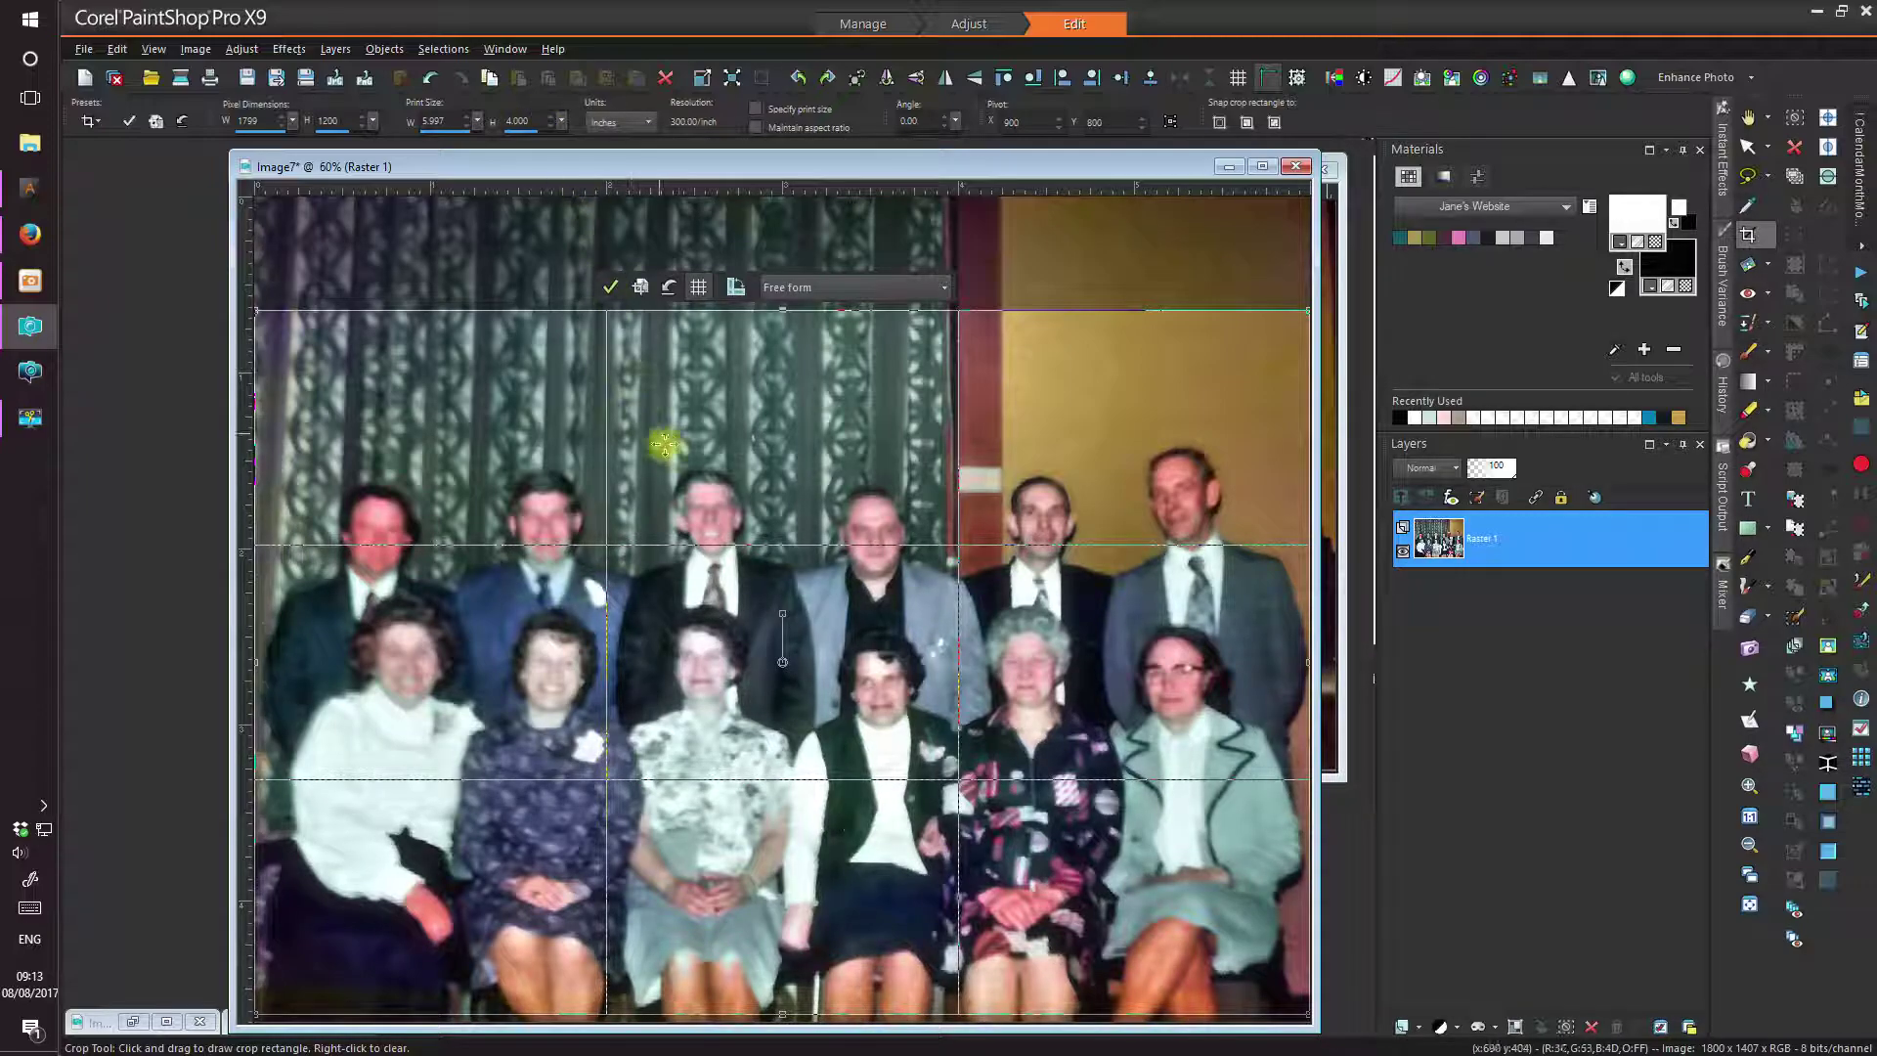
drag(720, 423, 730, 445)
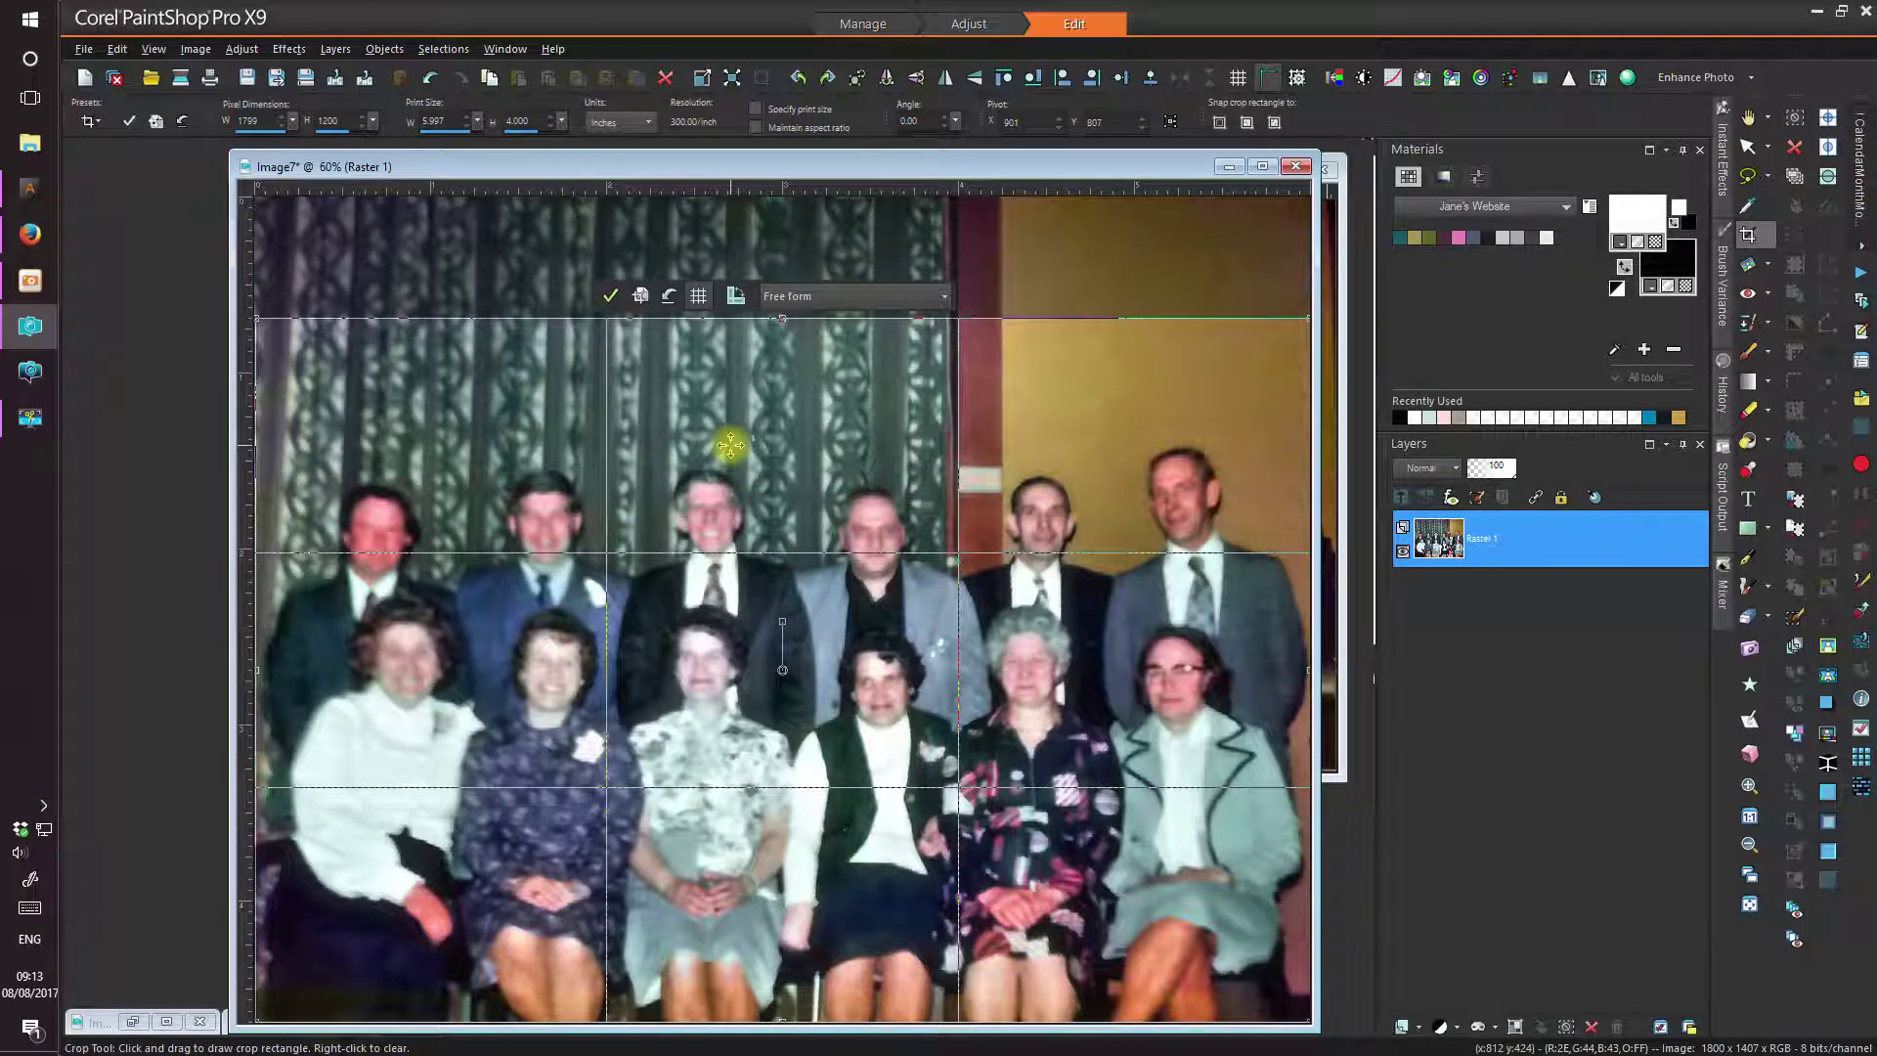
click(611, 295)
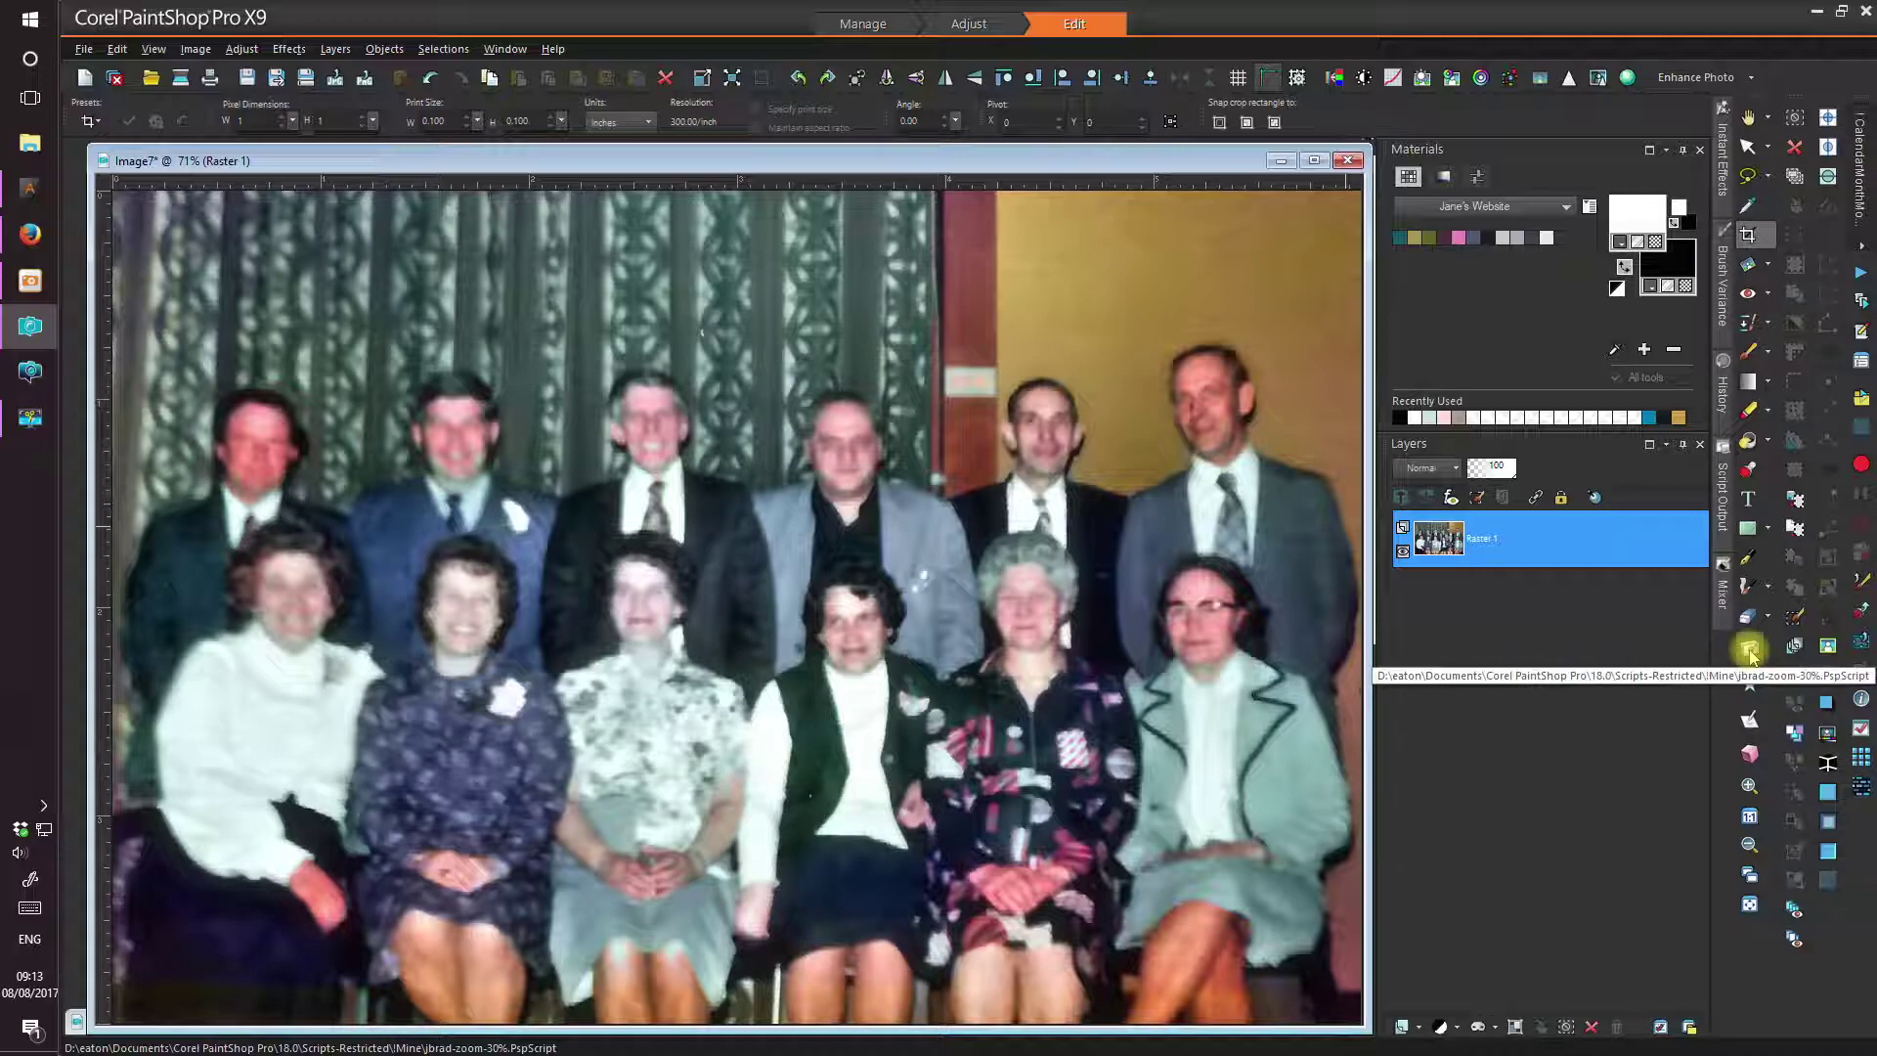
- Compare the versions by arranging the new crop at 30% zoom beside Image2, with the faded Image5 below and family-for-video.pspimage minimised
click(1750, 652)
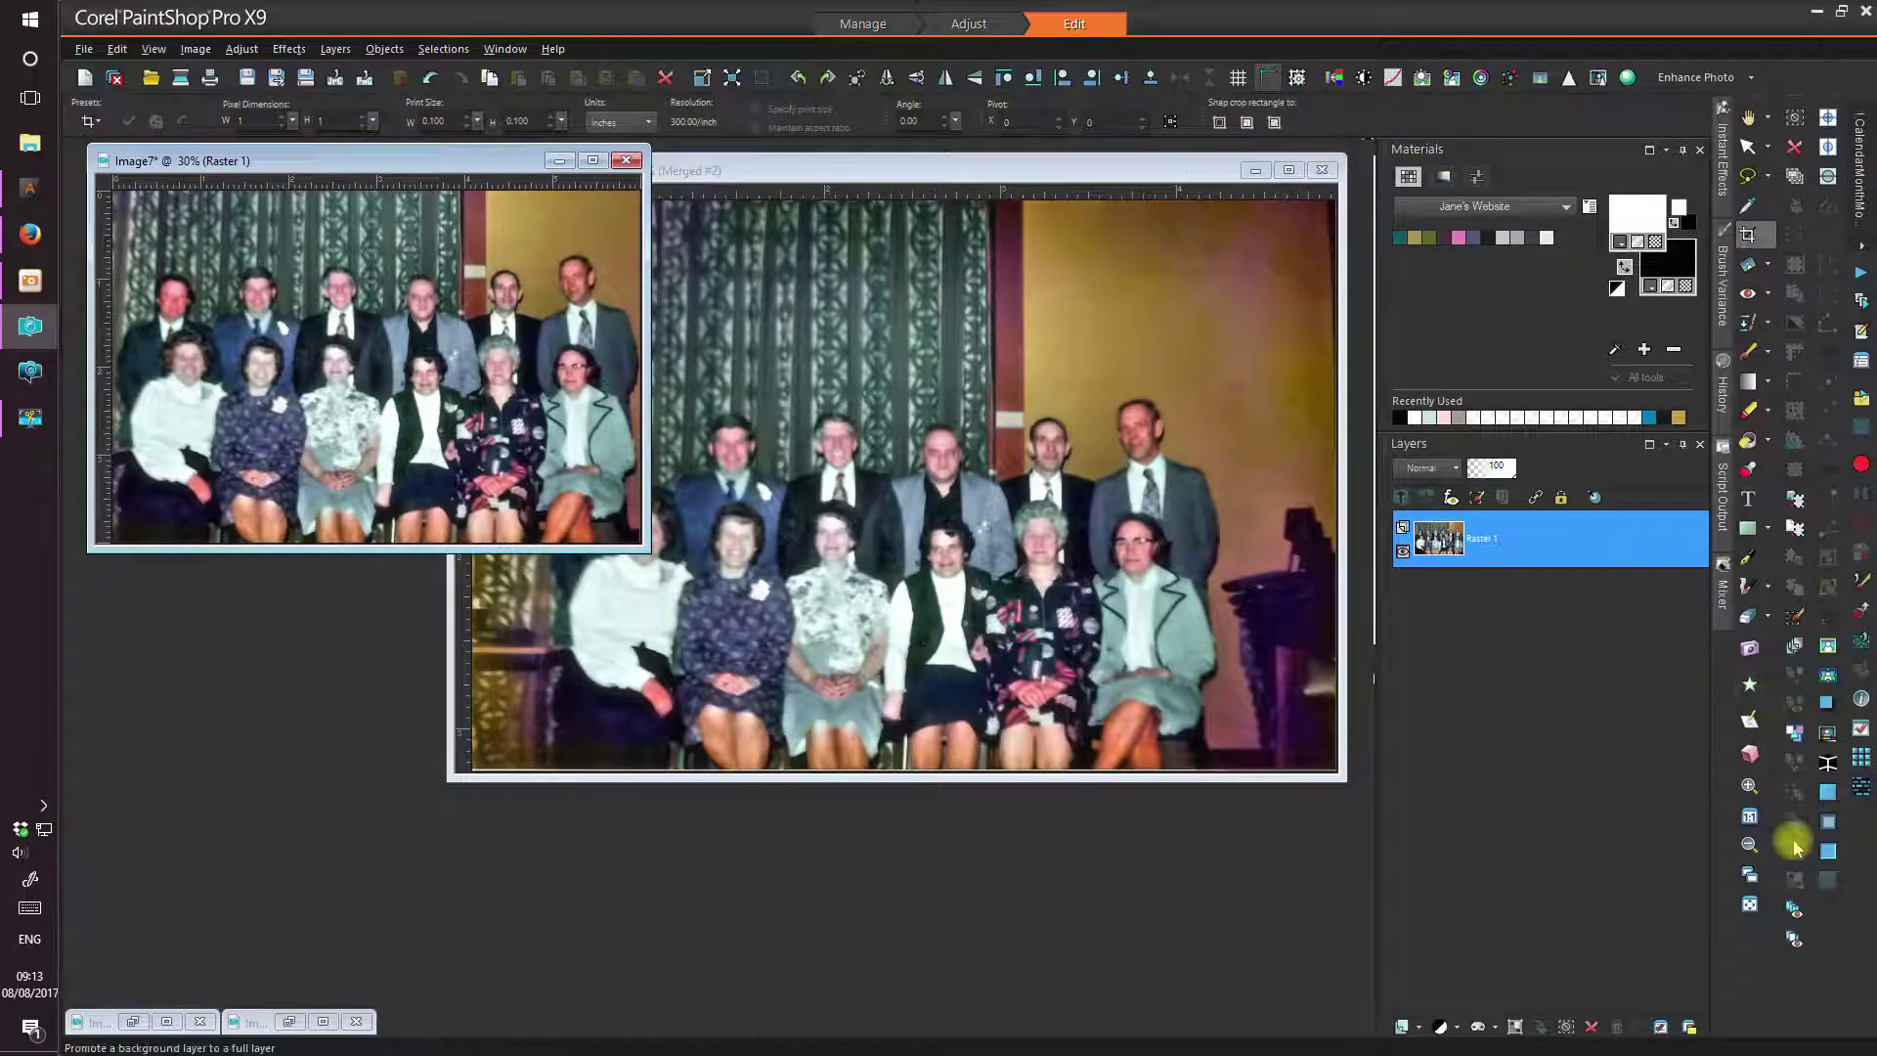
click(1255, 170)
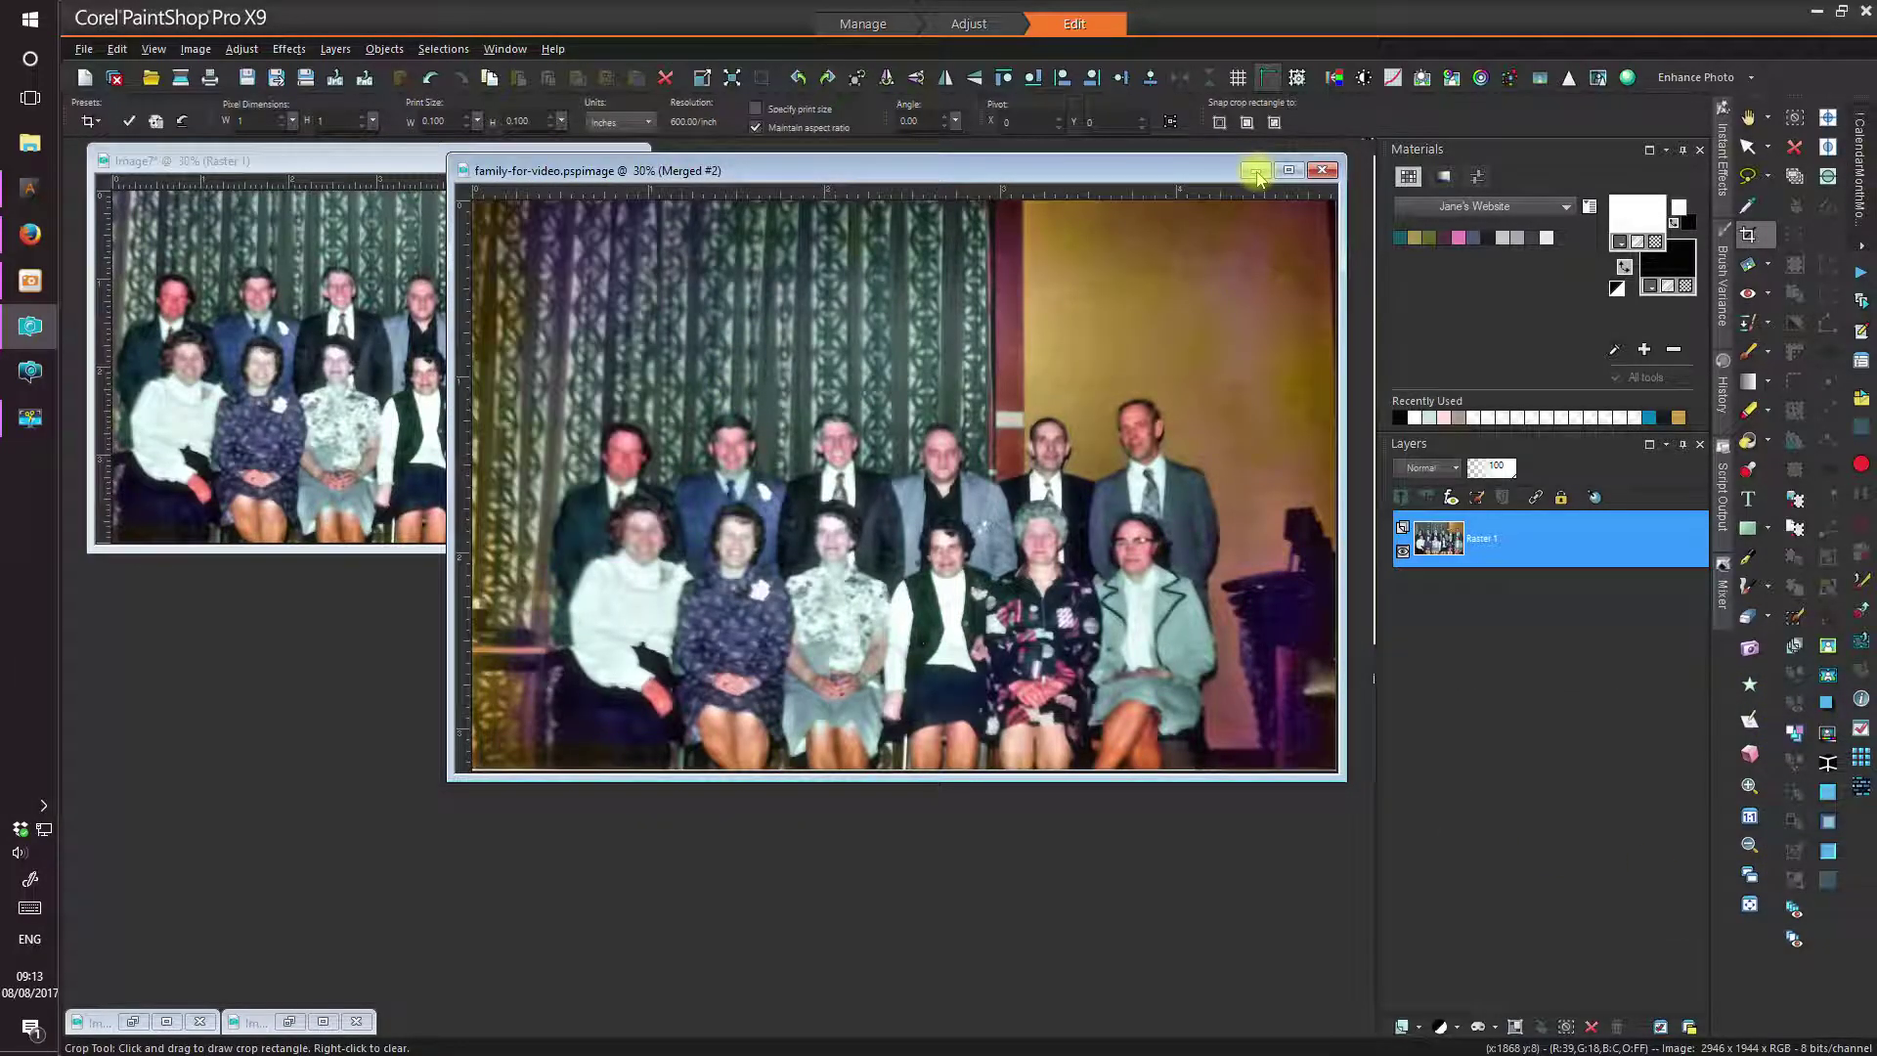
click(135, 1021)
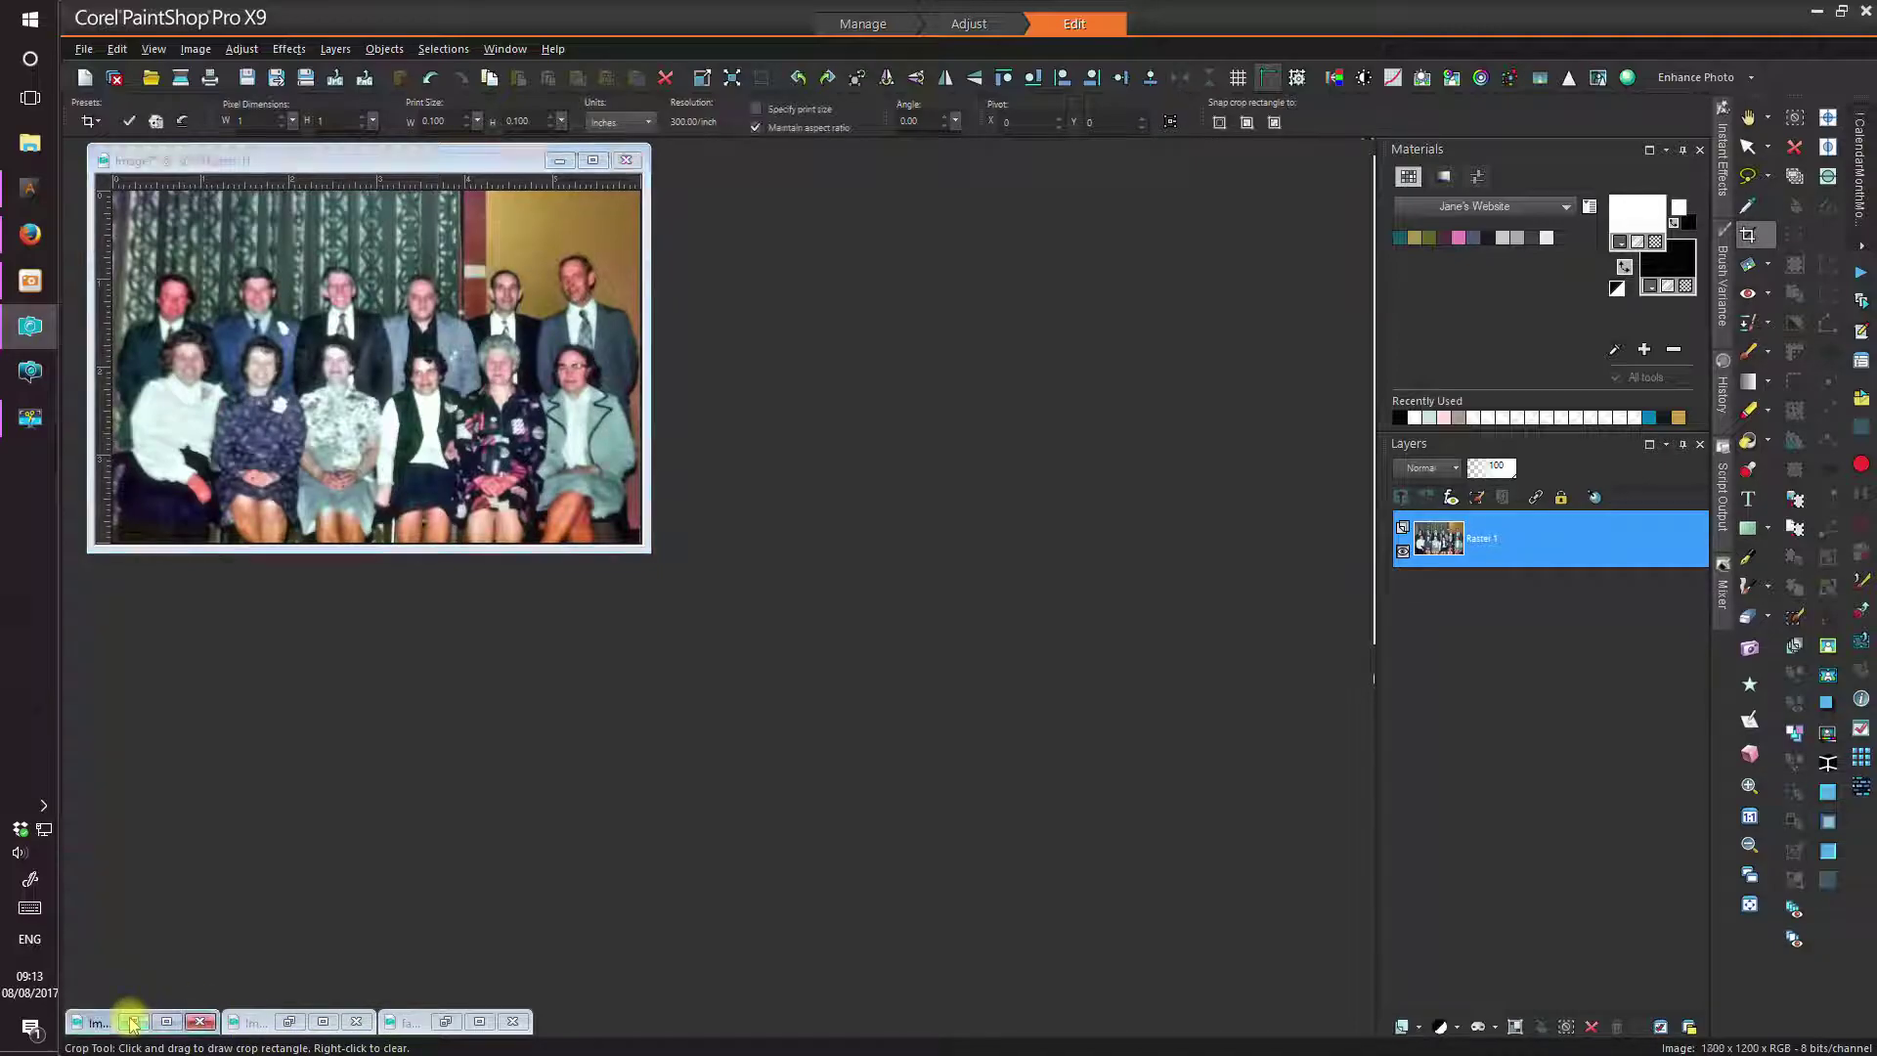
click(1749, 117)
drag(742, 182, 897, 174)
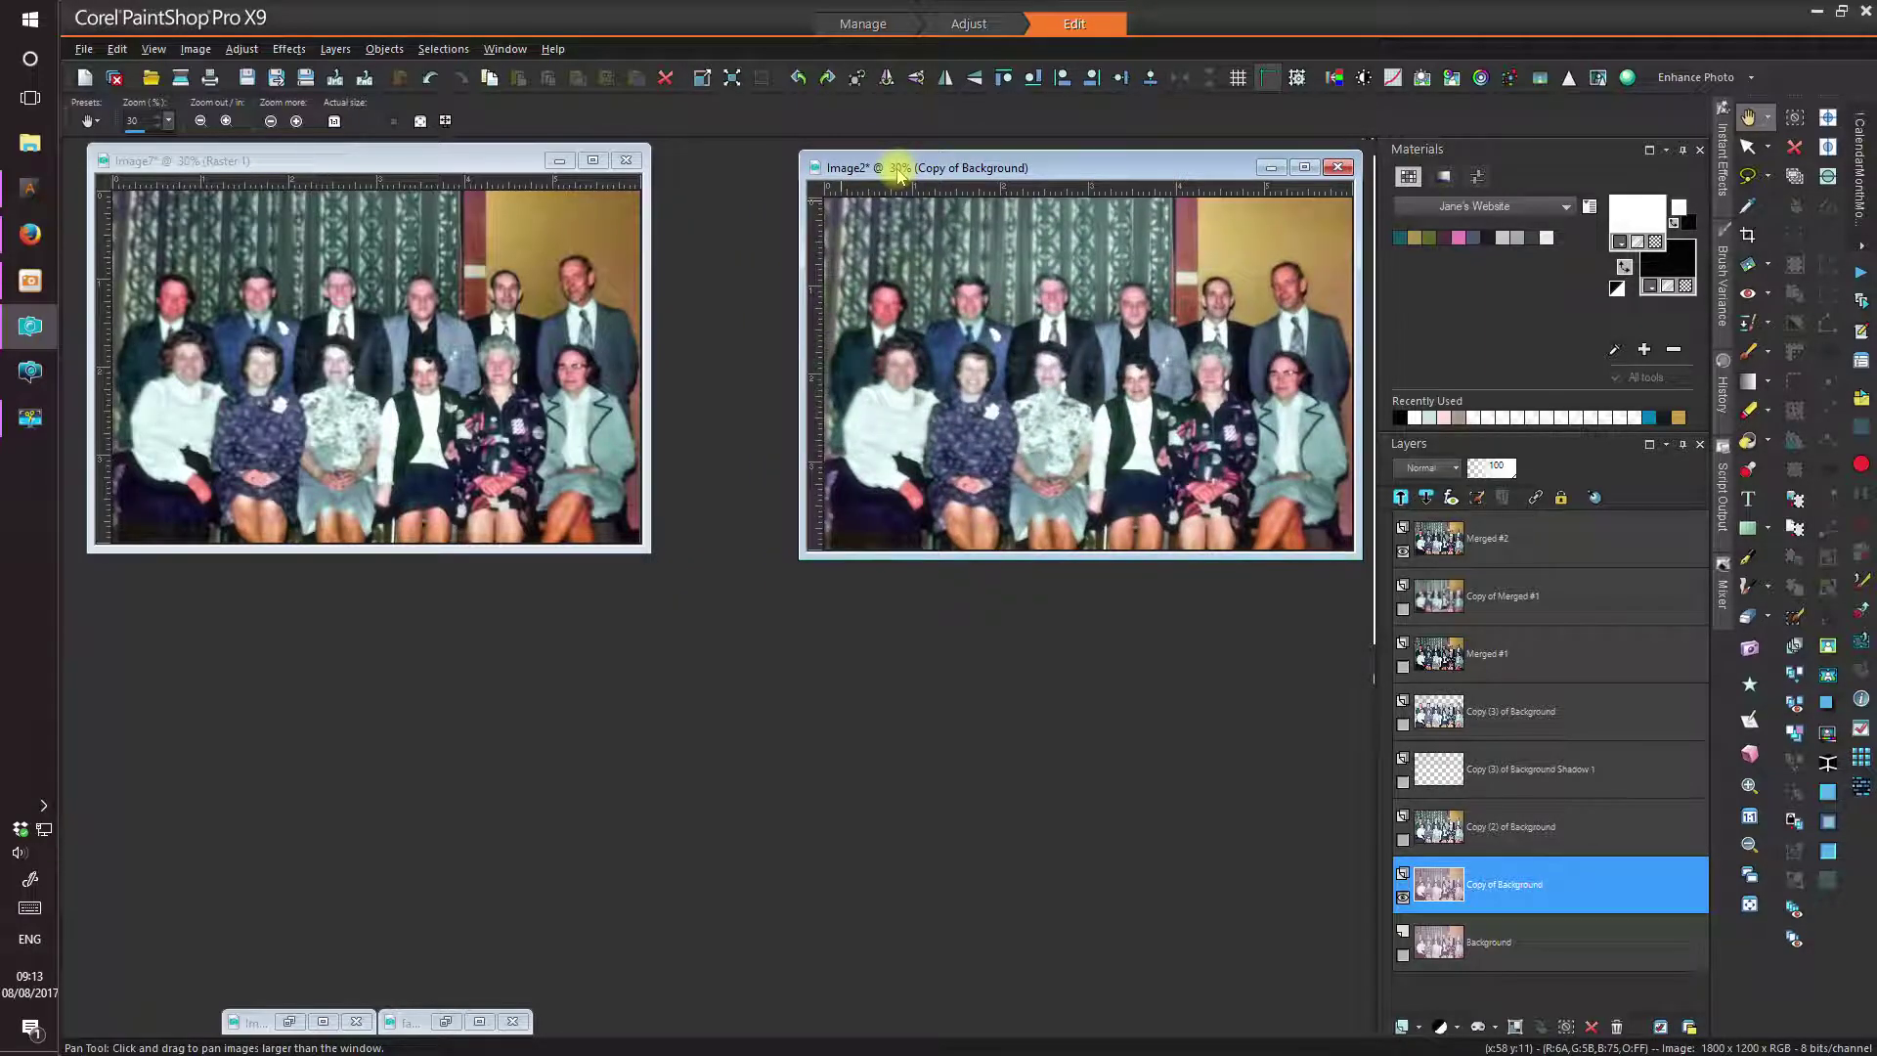
drag(356, 159, 488, 178)
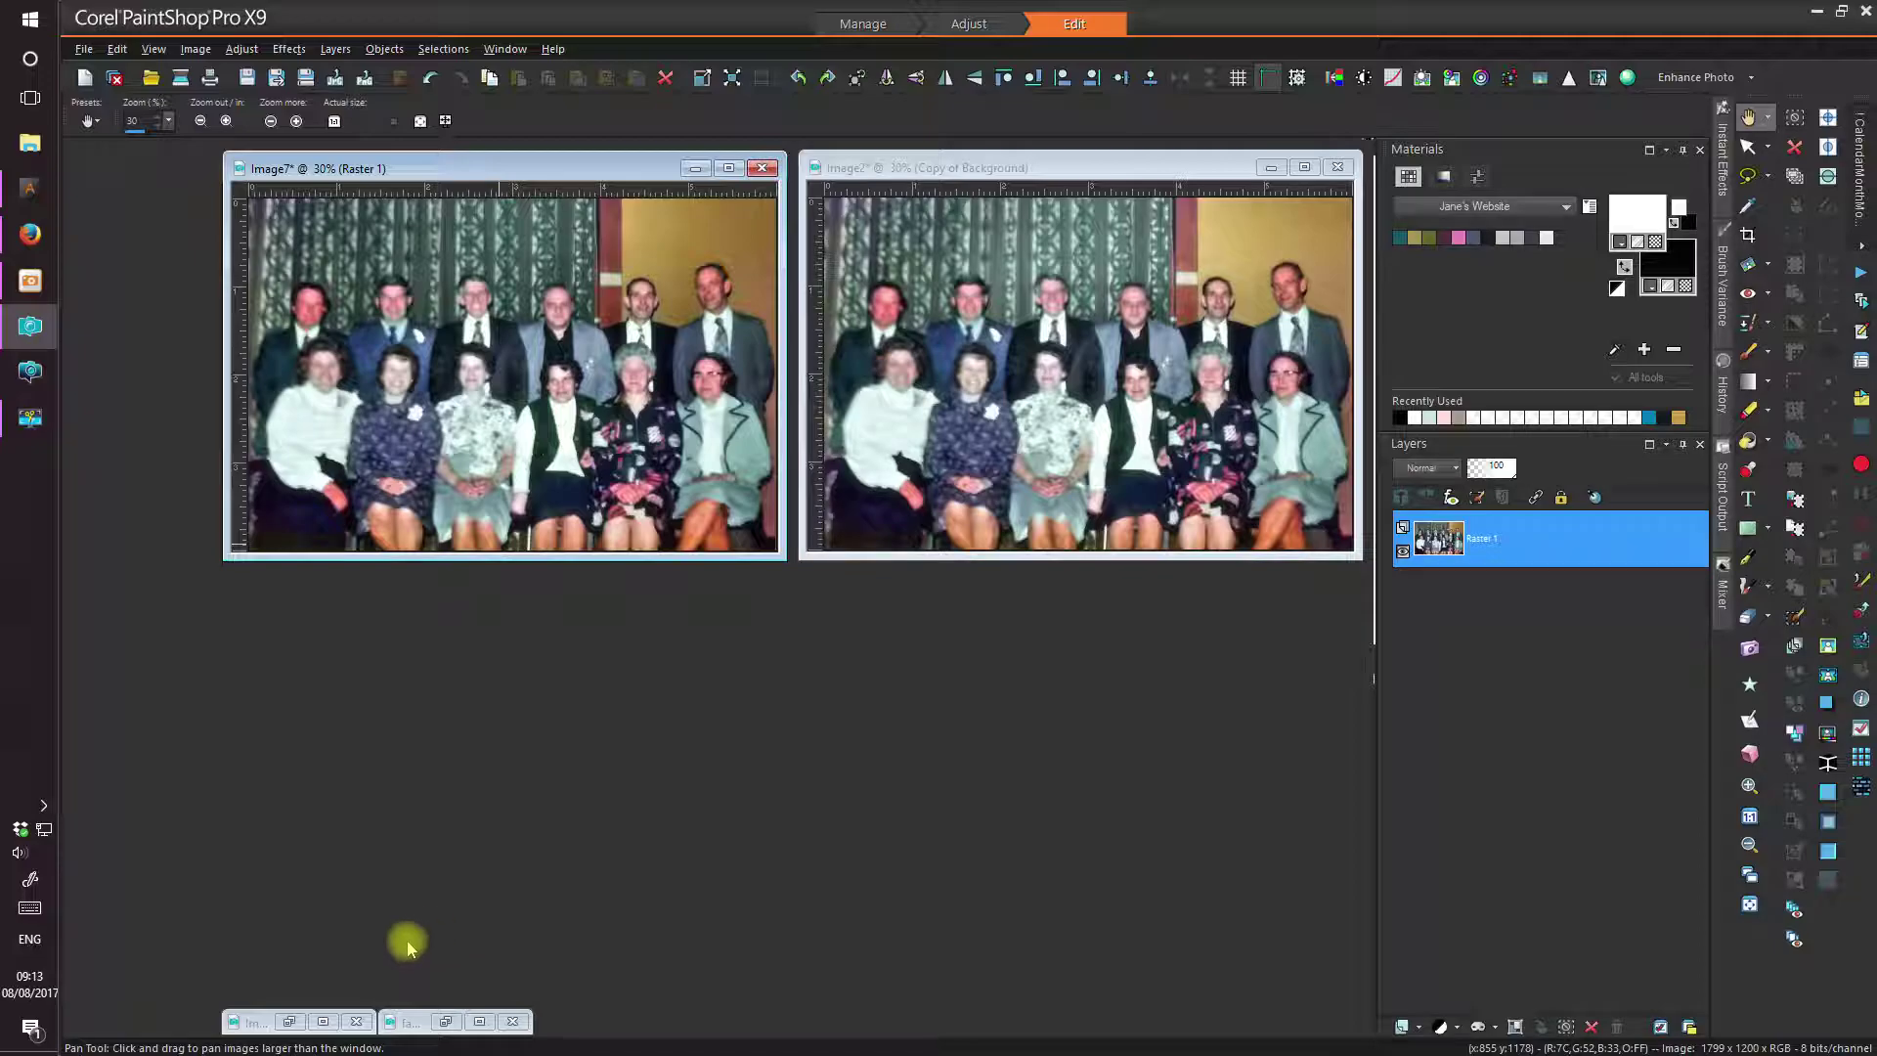
click(292, 1022)
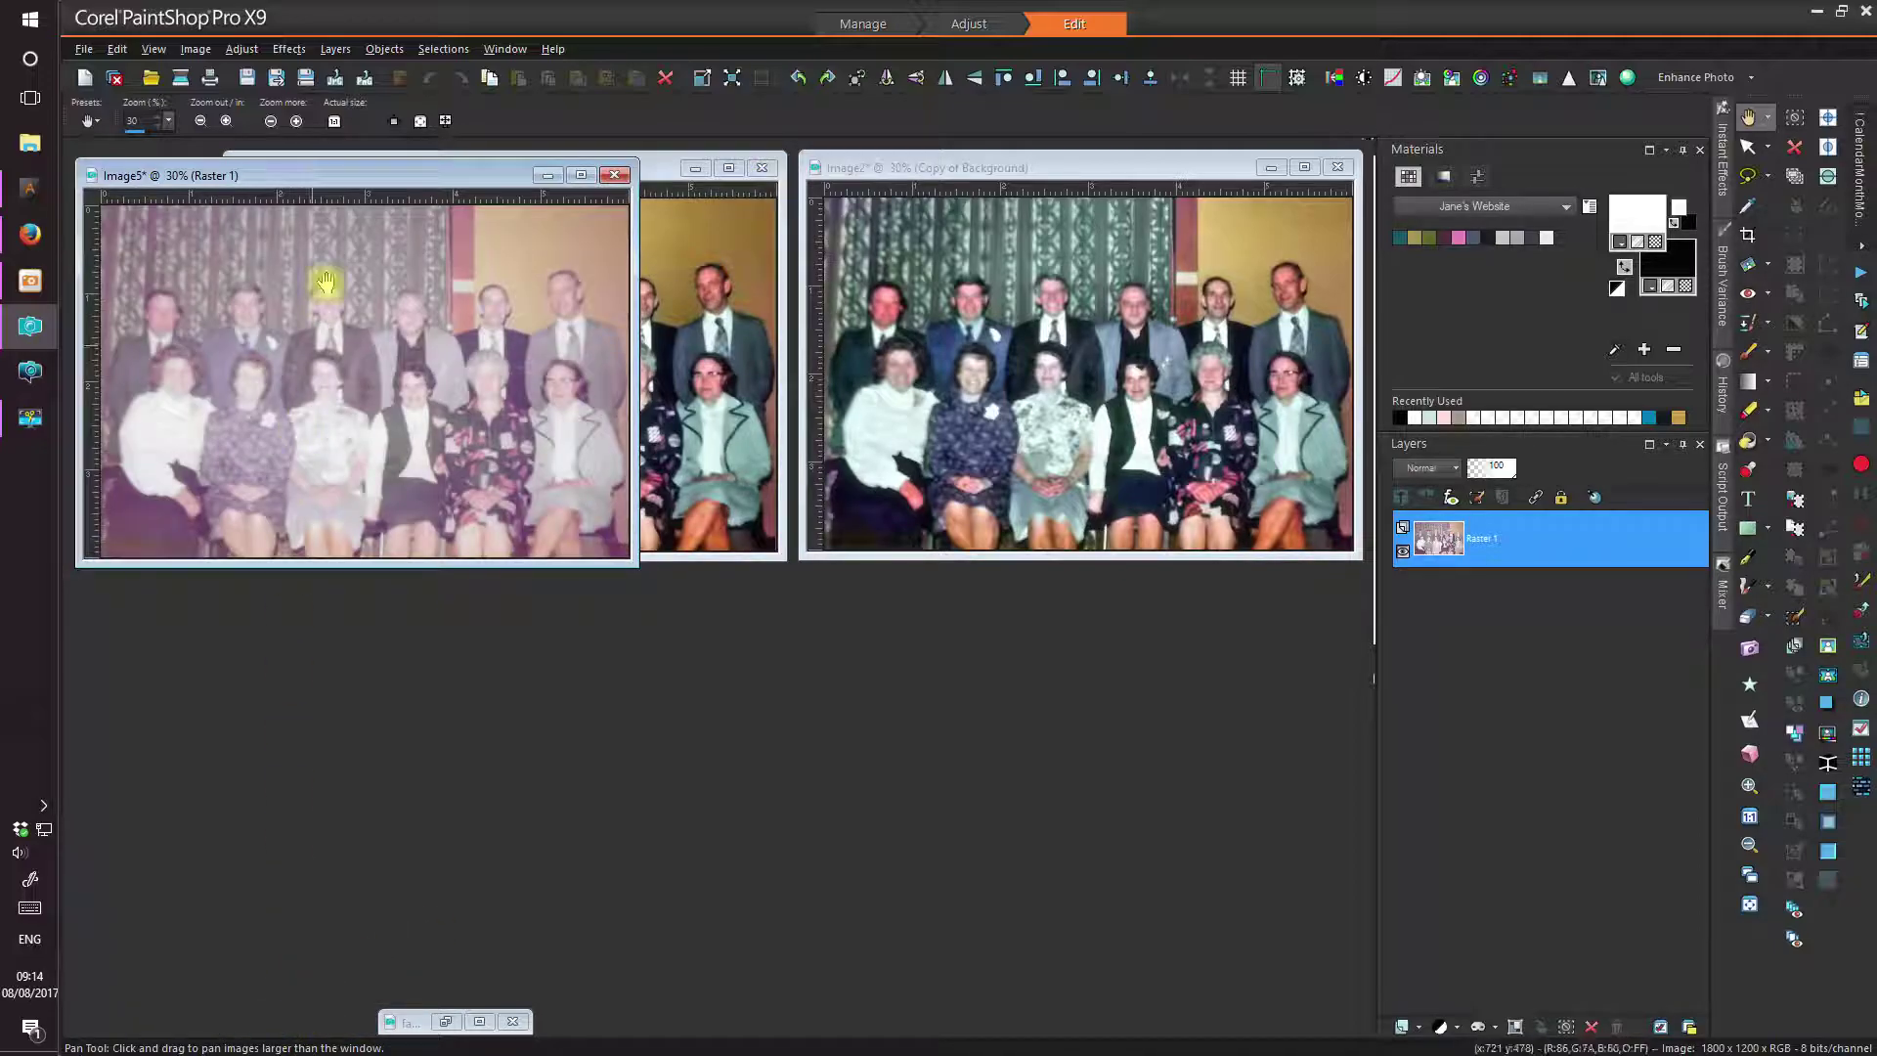
drag(348, 172, 777, 588)
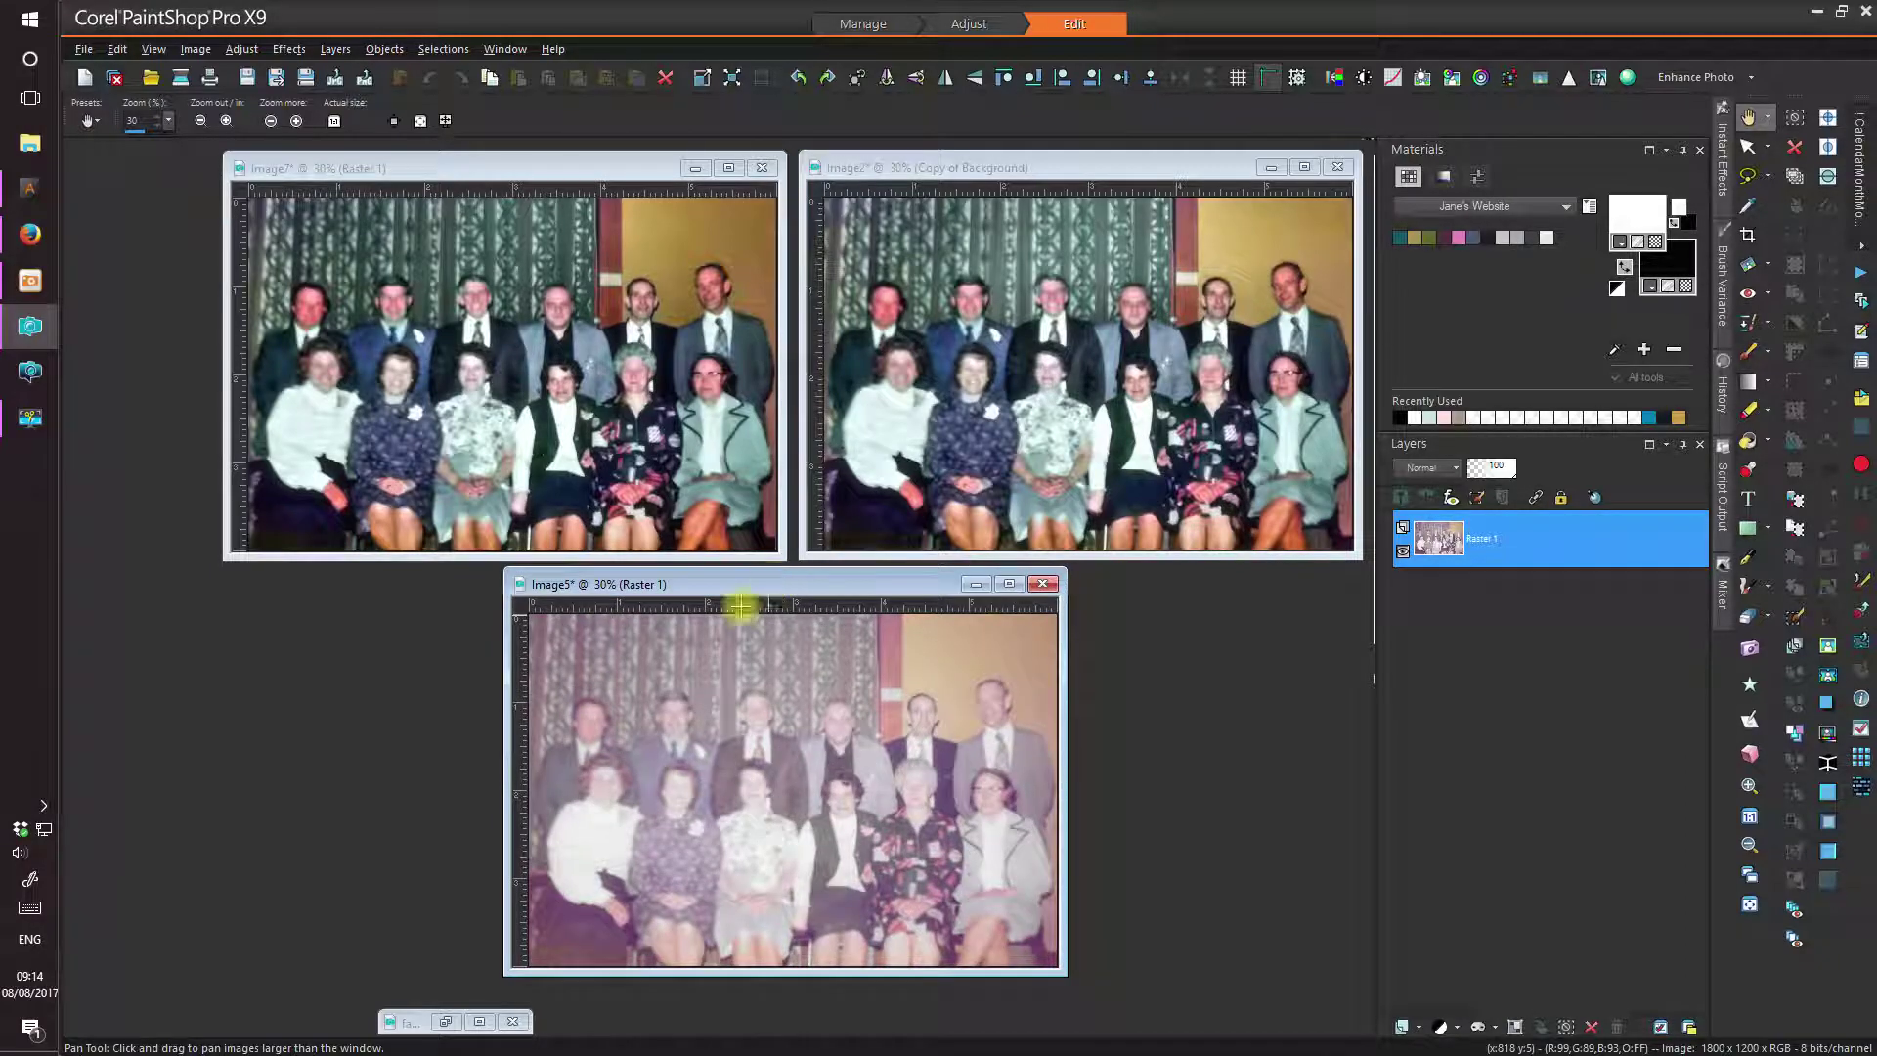